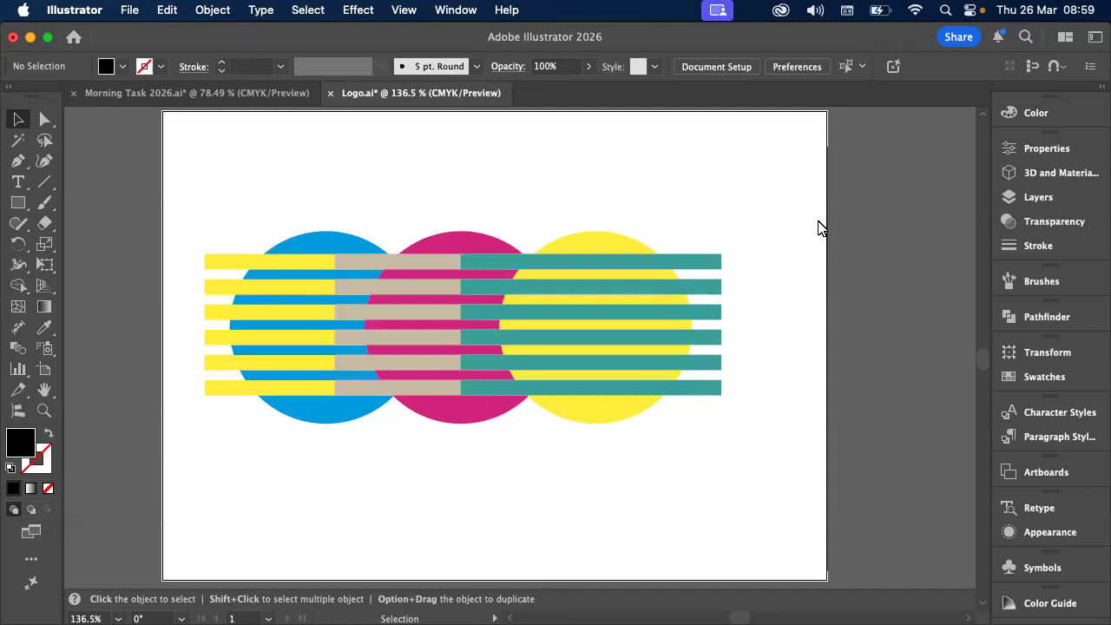
Switch to Finder and go to the Desktop folder
mouse_move(48, 613)
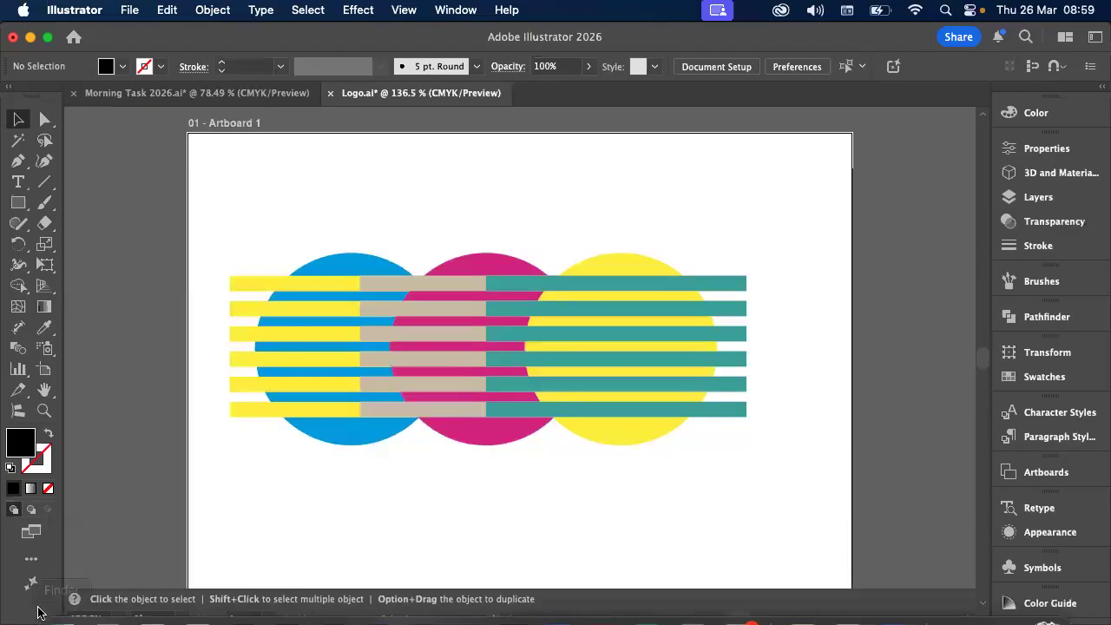
left_click(61, 595)
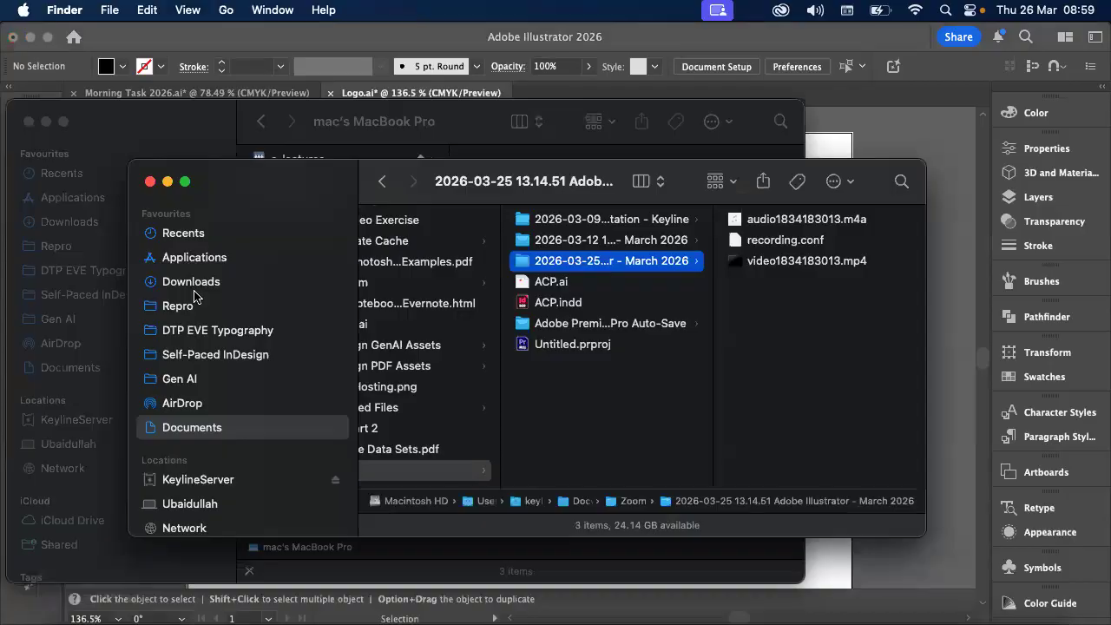
left_click(562, 152)
key("shift+super+c")
key("shift+super+d")
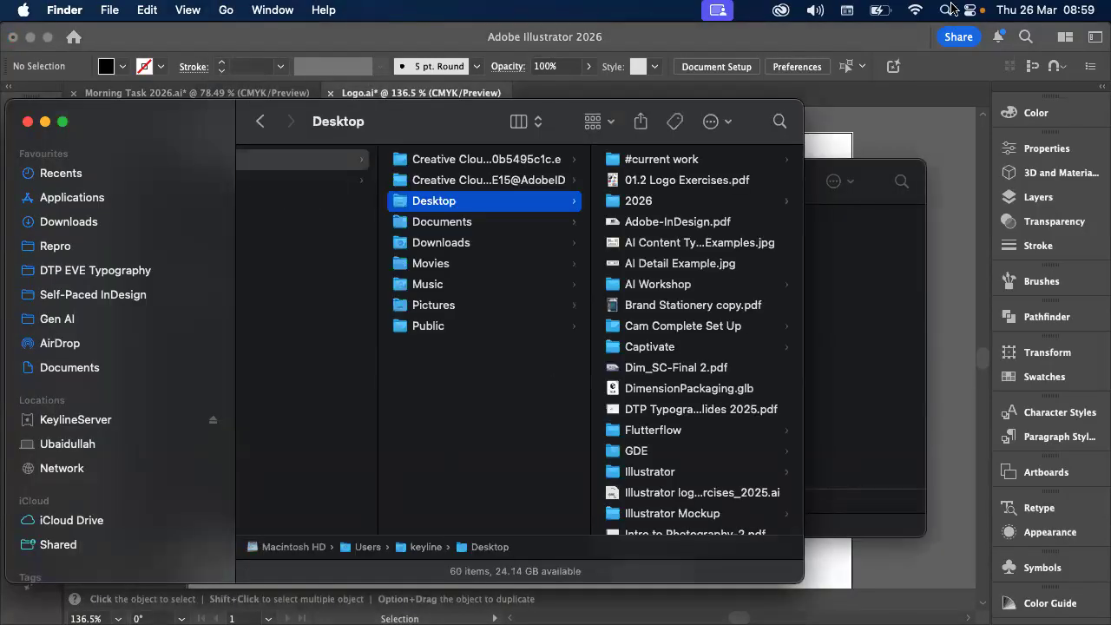
Preview 01.2 Logo Exercises.pdf on the Desktop and open it in Acrobat
key("Right")
key("Down")
key("Down")
key("Up")
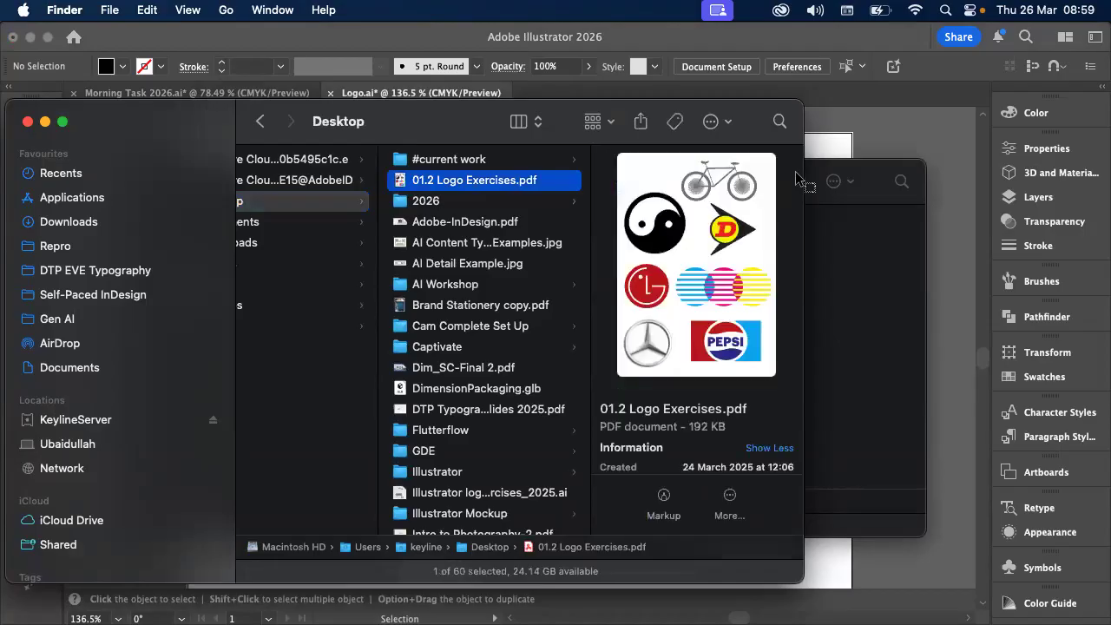
key("space")
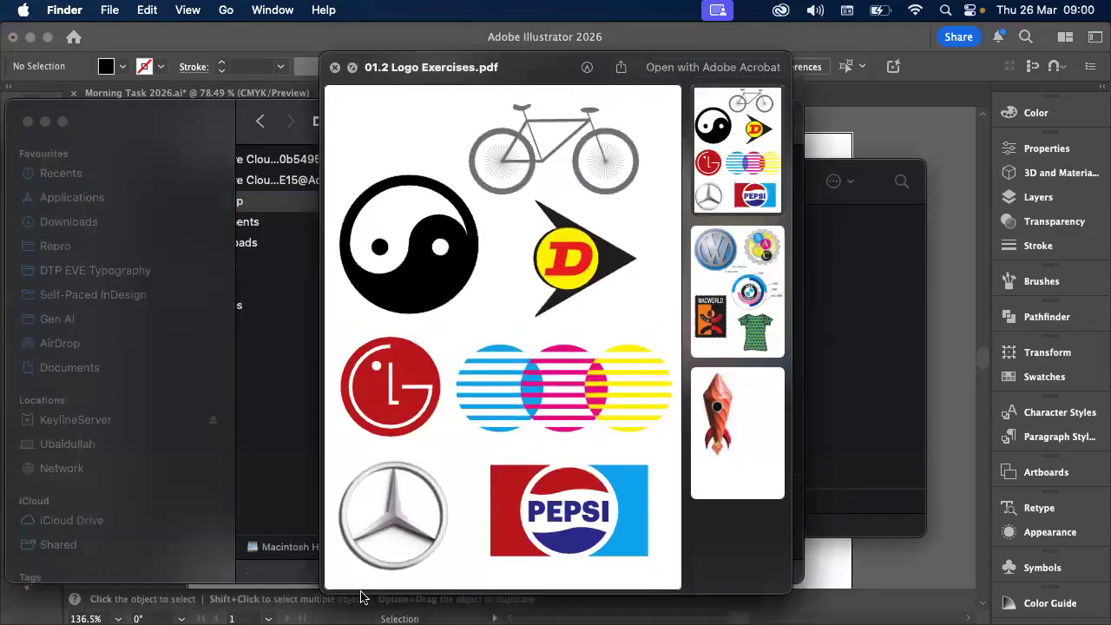
key("space")
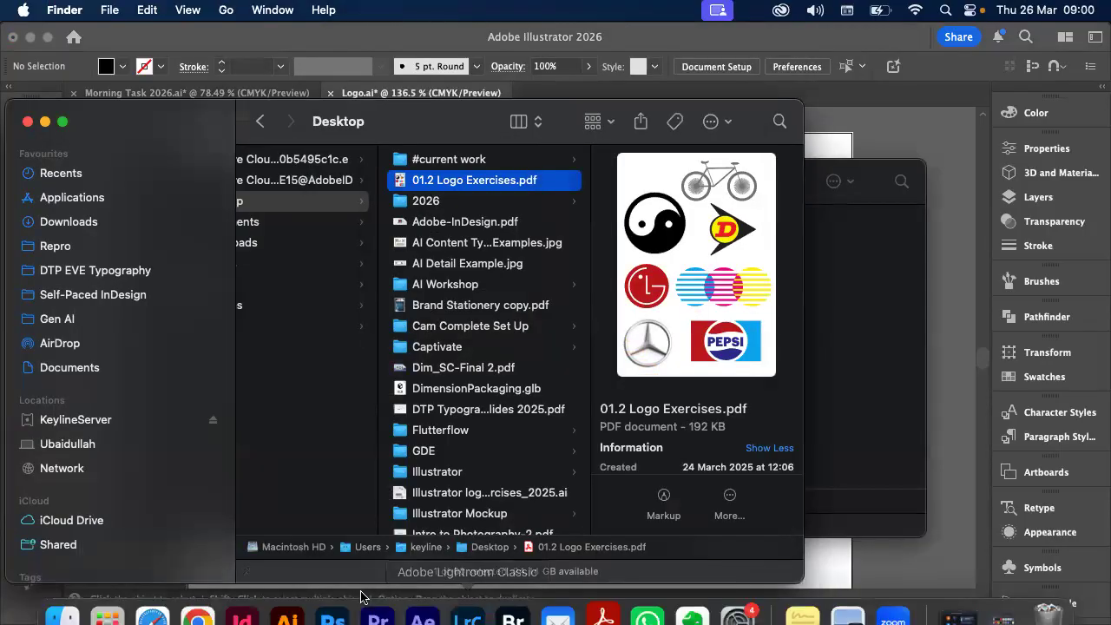
key("space")
key("super+o")
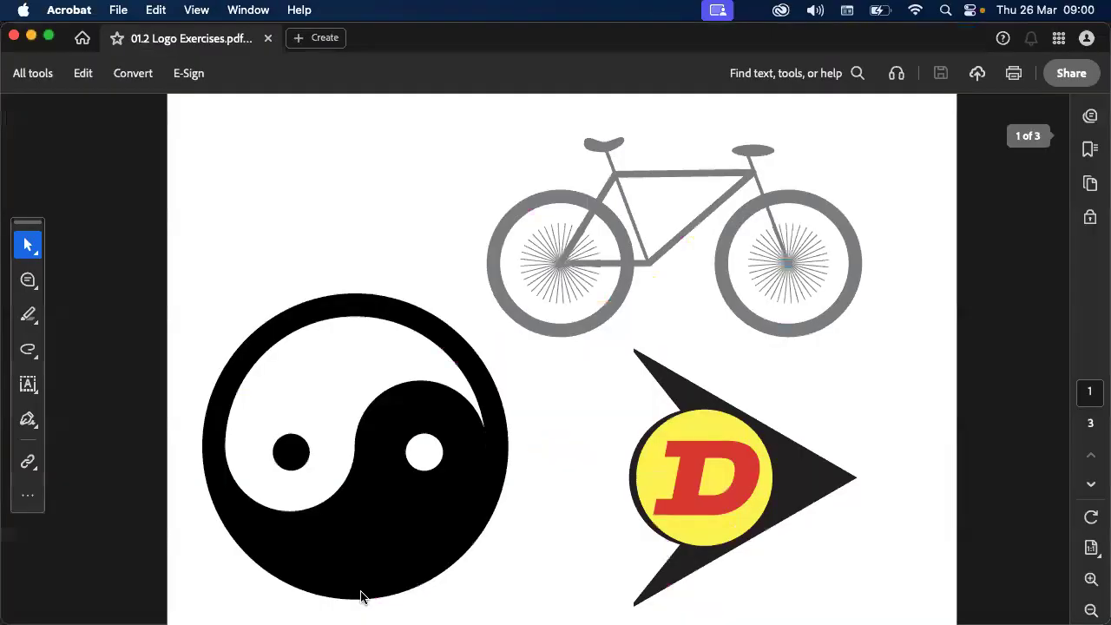
Examine the reference logos on the first two pages of the PDF, then look closely at the Mercedes star logo
scroll(362, 597, "down", 5)
scroll(361, 597, "down", 10)
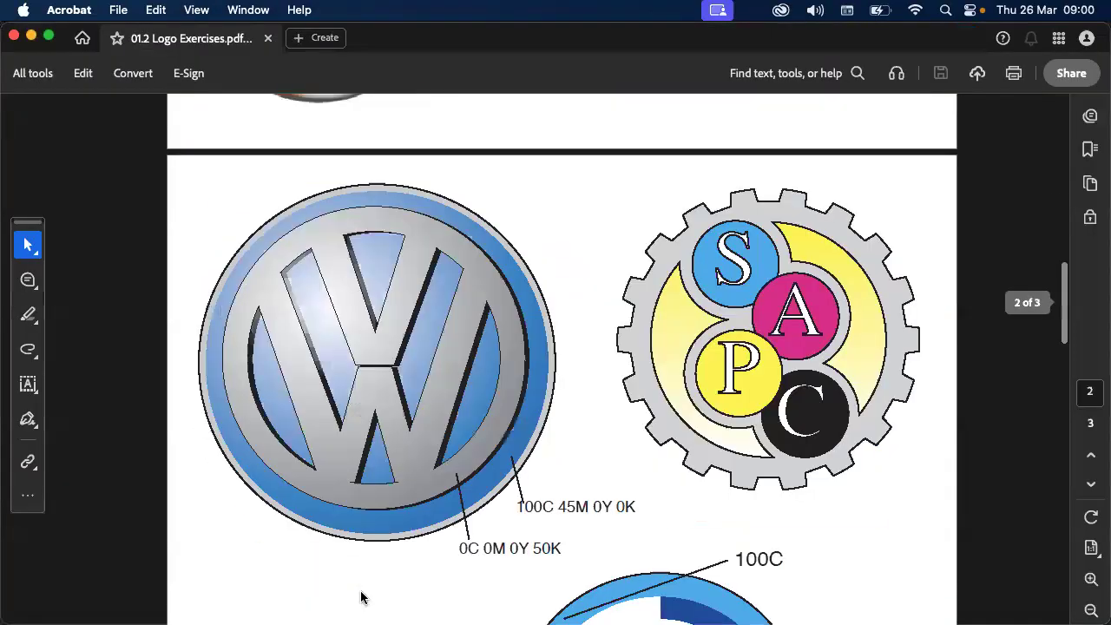
scroll(362, 597, "up", 8)
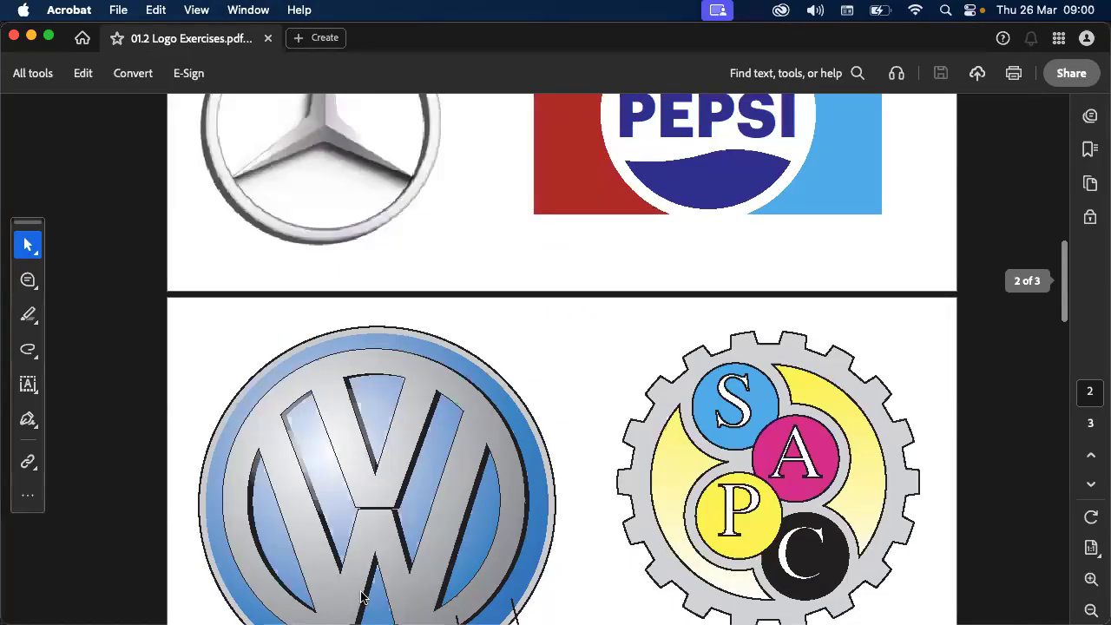
scroll(362, 597, "down", 3)
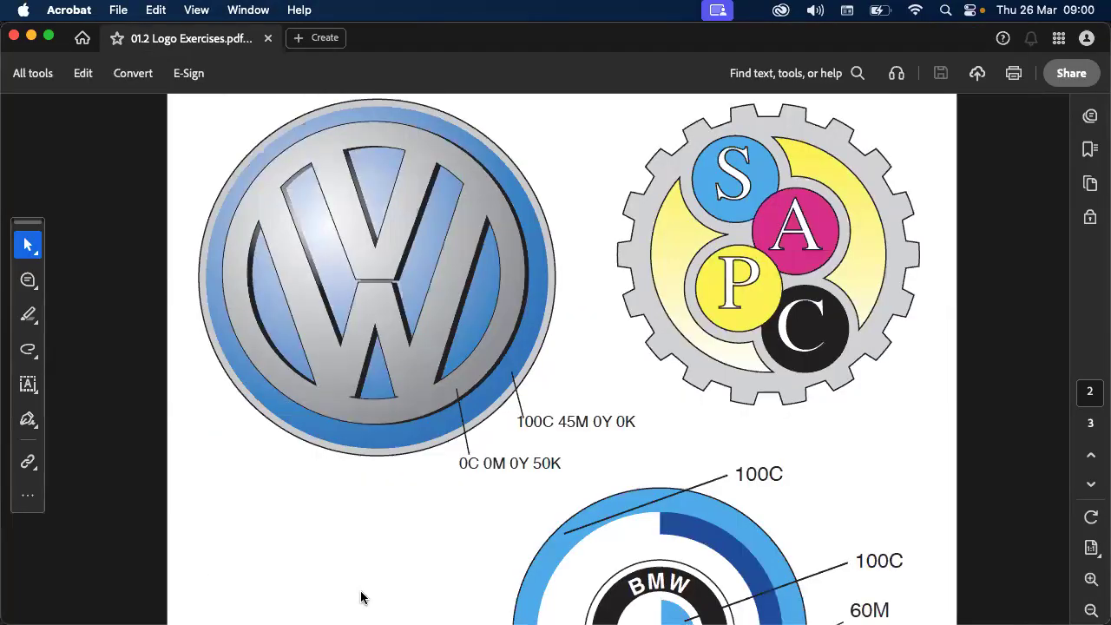
scroll(362, 597, "up", 6)
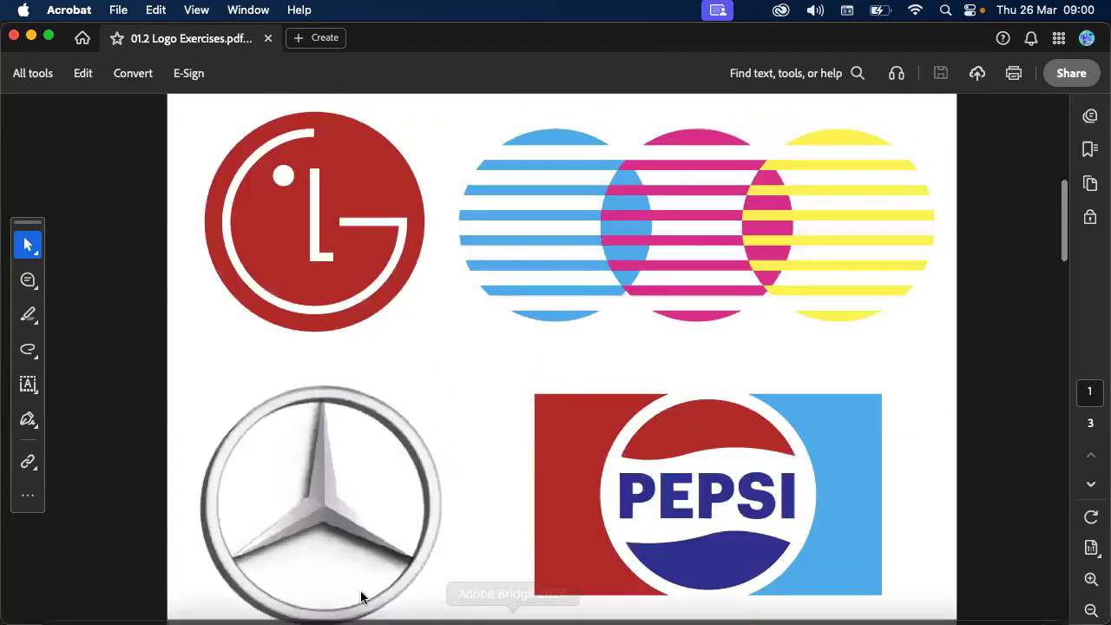
mouse_move(362, 597)
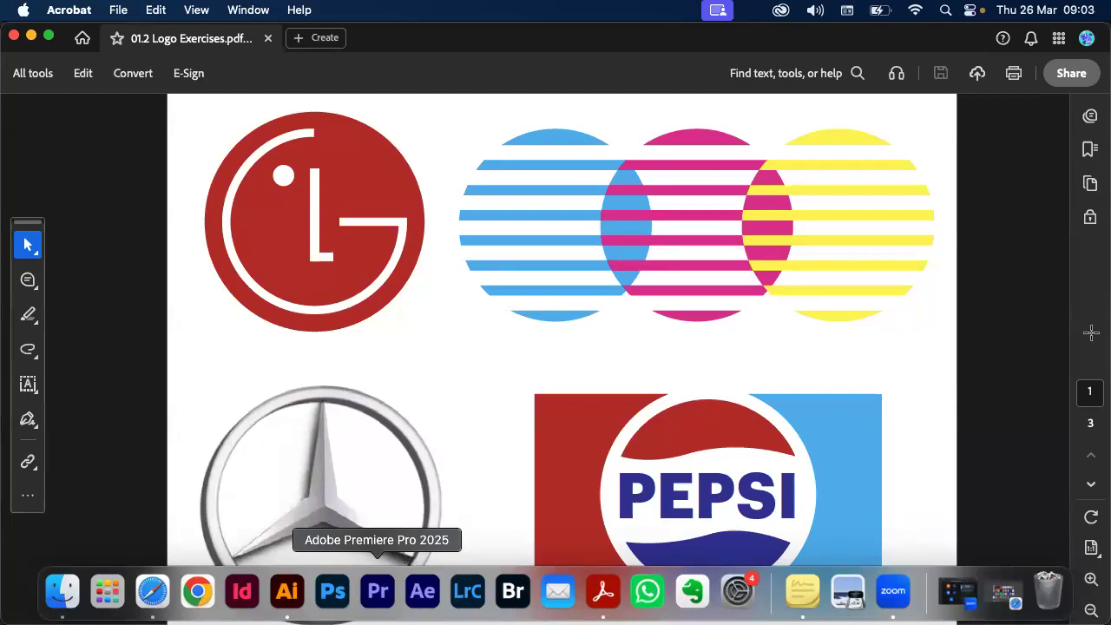
key("XF86AudioMute")
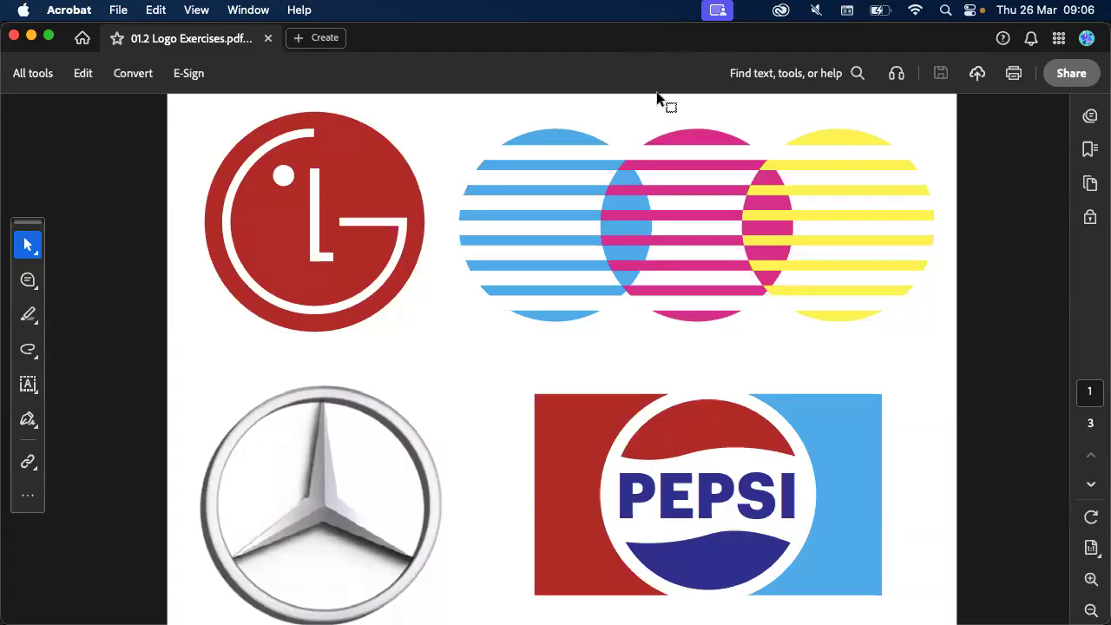
scroll(637, 218, "down", 2)
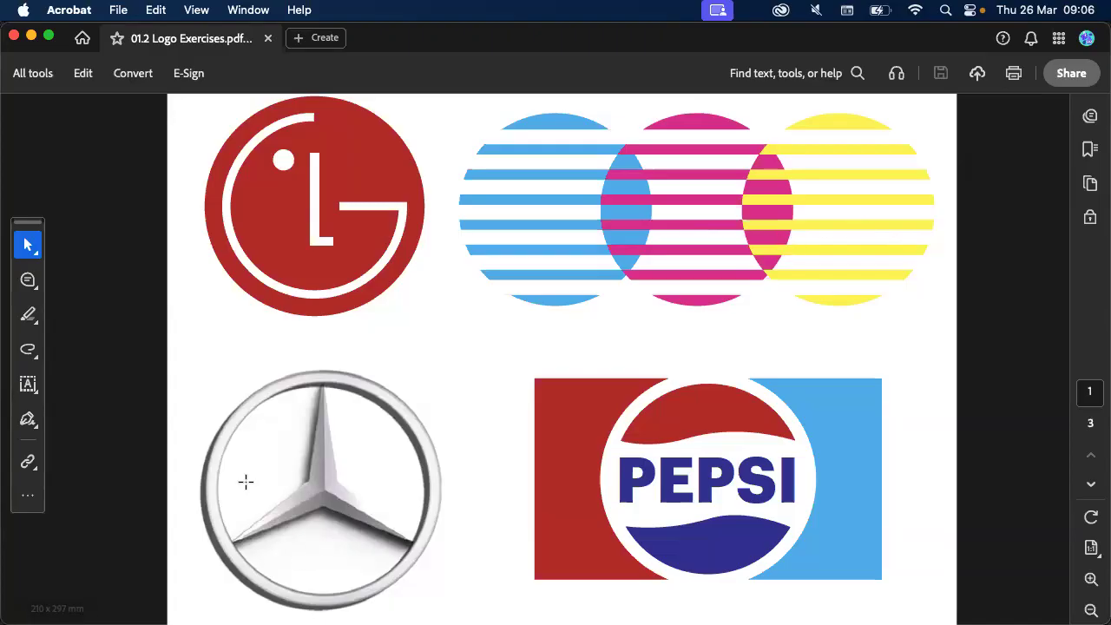
scroll(245, 482, "up", 4)
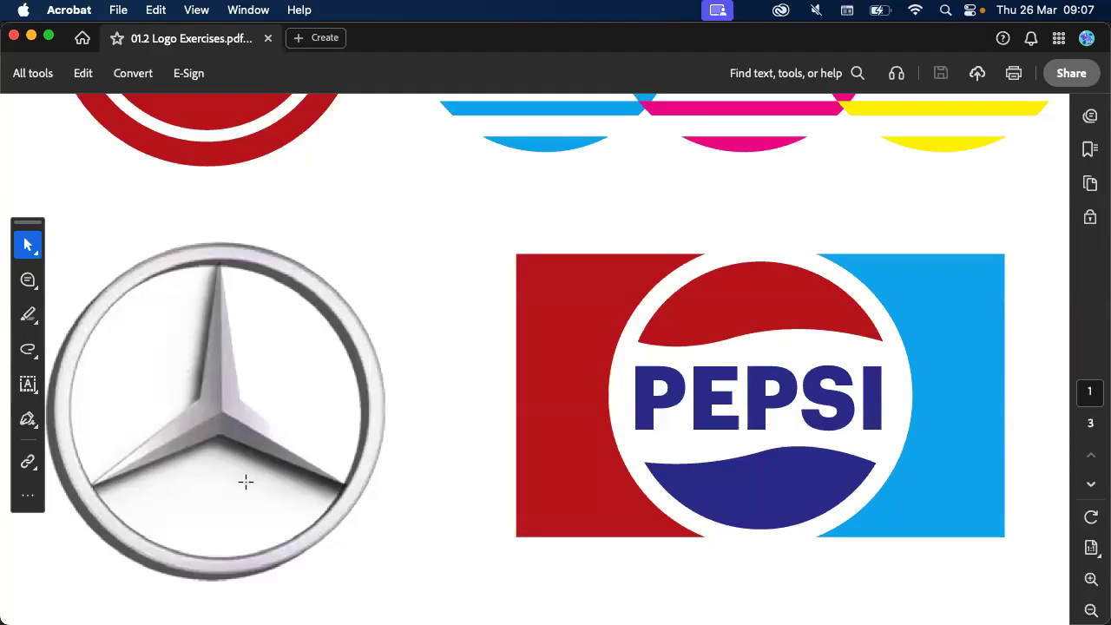
Switch back to Illustrator and draw a slender three-pointed star on the empty canvas beside the artboard with the Star tool
key("super+Tab")
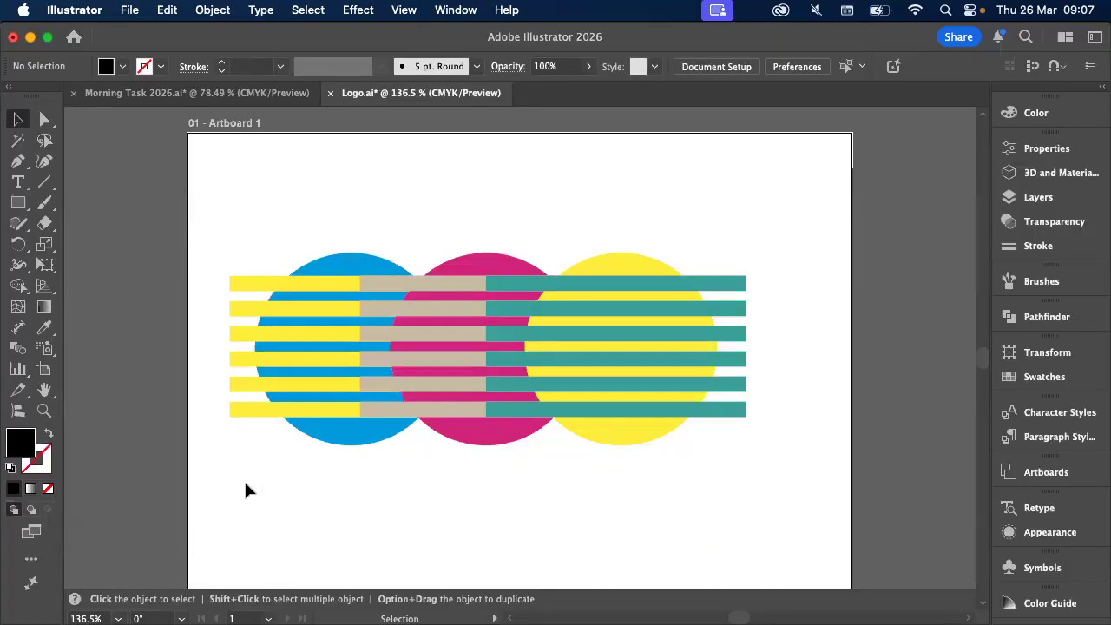
scroll(244, 490, "down", 3)
scroll(244, 491, "right", 5)
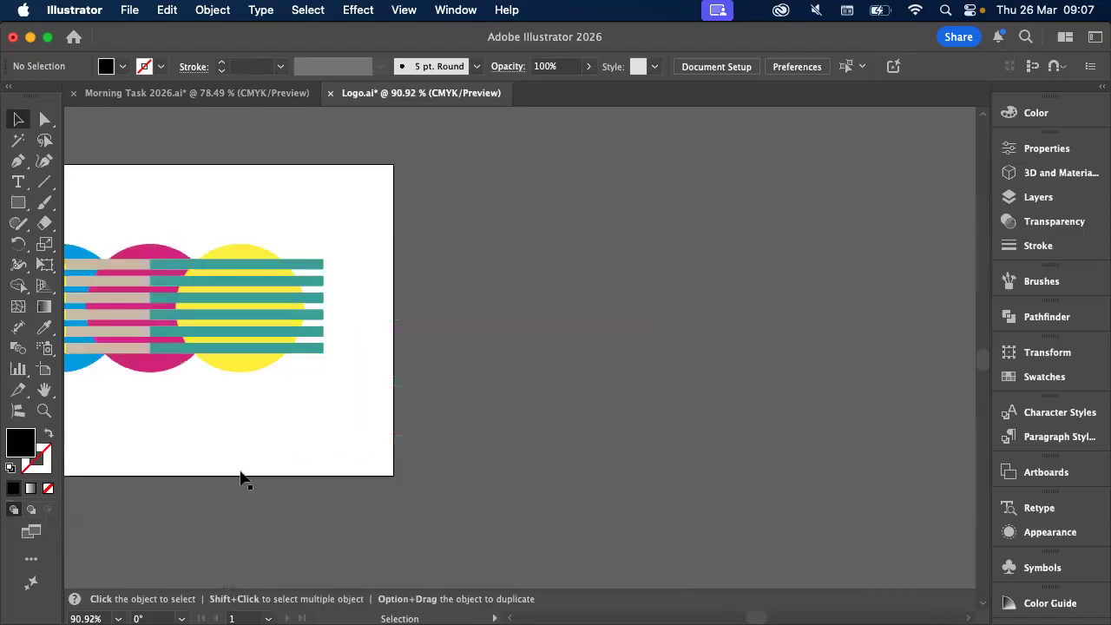
left_click_drag(25, 205, 90, 285)
left_click_drag(612, 254, 690, 363)
left_click_drag(739, 153, 721, 132)
left_click_drag(568, 228, 596, 247)
Fill the three-pointed star with white
left_click(122, 66)
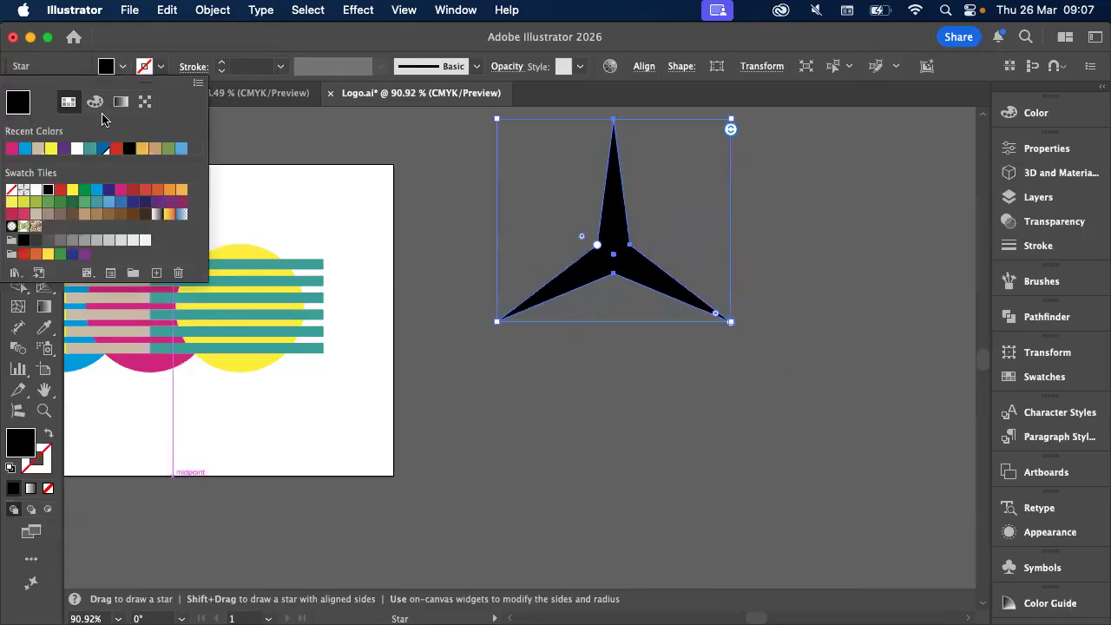
left_click(76, 149)
key("Escape")
Scale the white star up by about half and move it close to the artboard's edge
key("v")
left_click_drag(731, 322, 843, 420)
left_click_drag(690, 255, 603, 300)
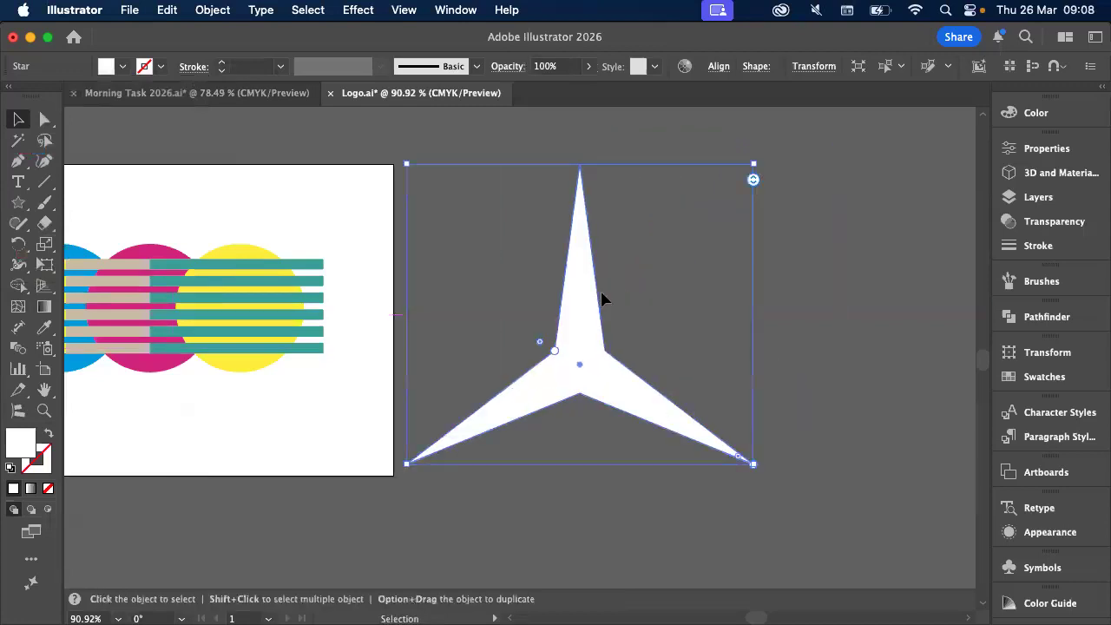
Apply the 3D Extrude & Bevel effect to the star and undock the 3D and Materials settings
scroll(603, 300, "right", 3)
scroll(603, 299, "up", 1)
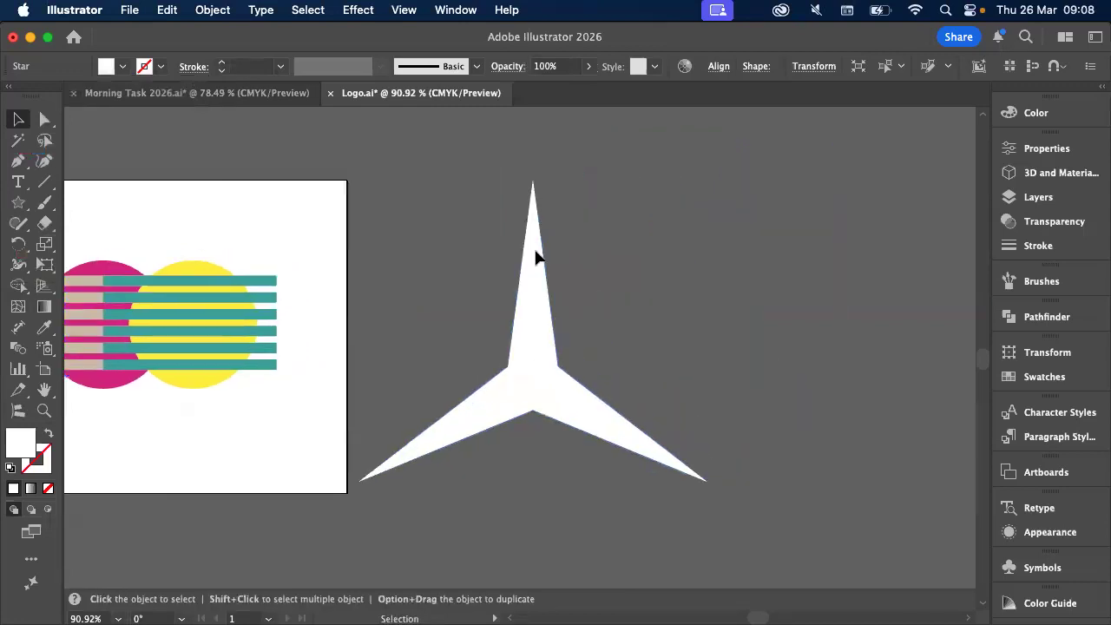
left_click(368, 12)
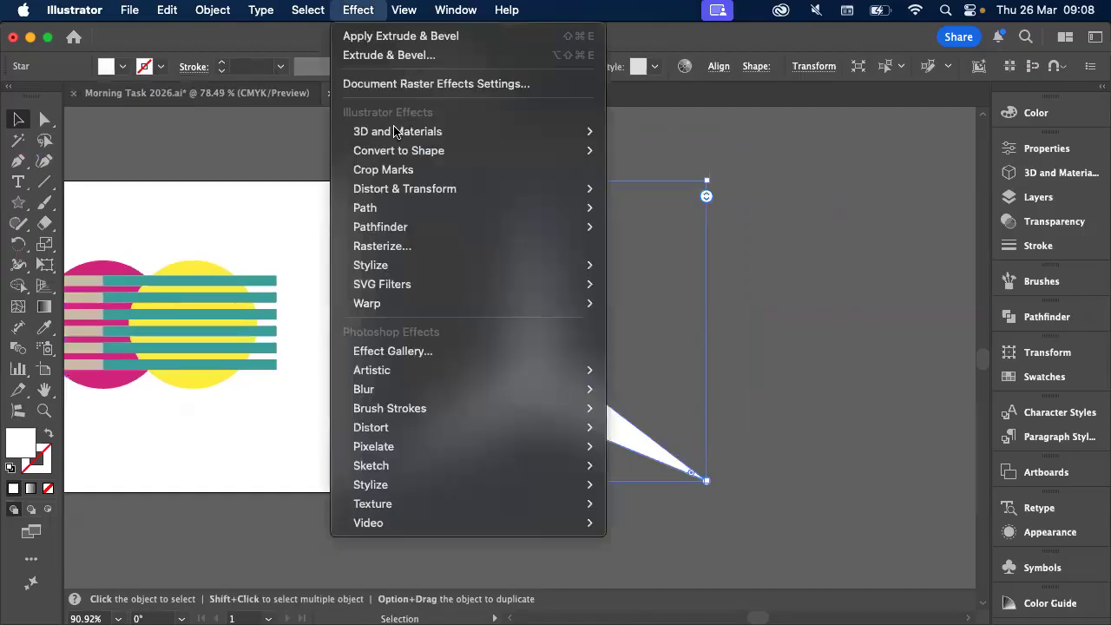
mouse_move(395, 131)
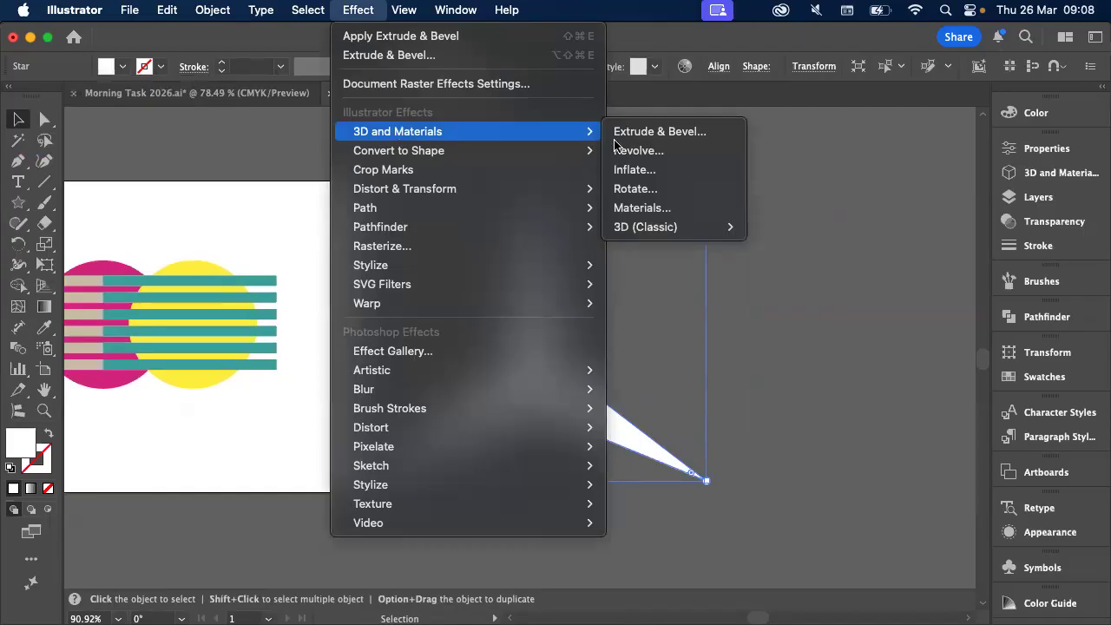
left_click(682, 132)
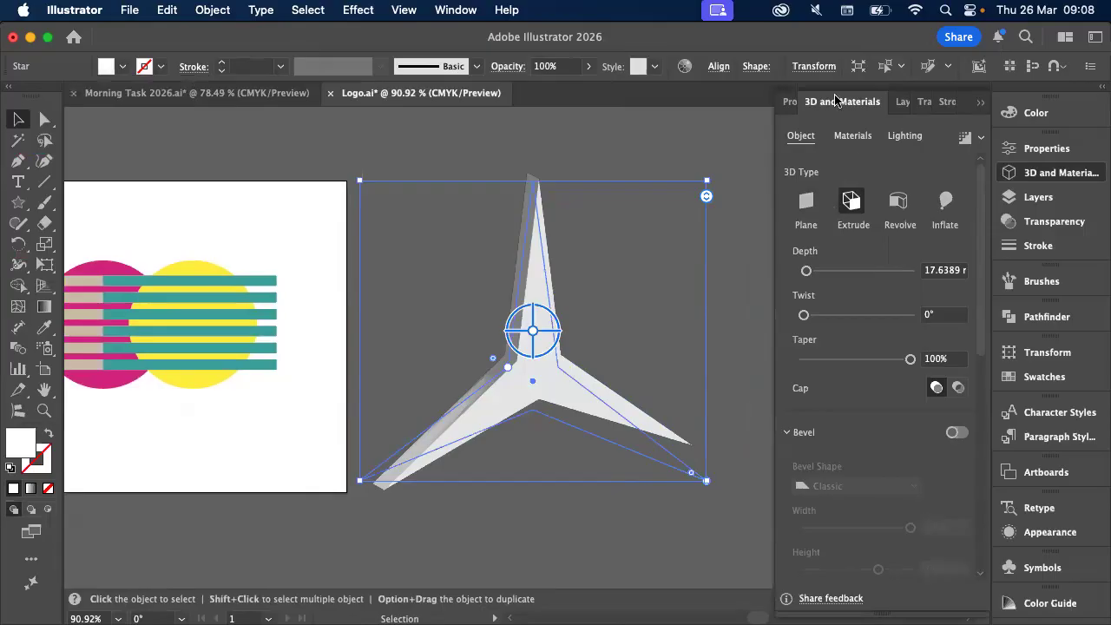
left_click_drag(838, 101, 808, 78)
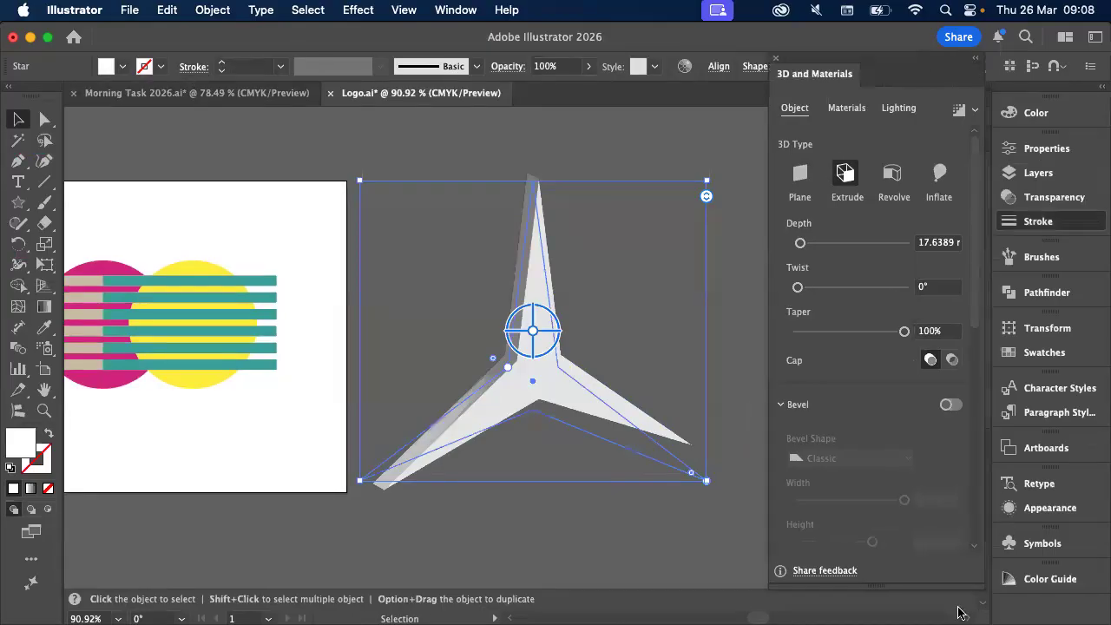
Set the extruded star's 3D rotation preset to Front
scroll(896, 511, "down", 3)
scroll(896, 510, "down", 8)
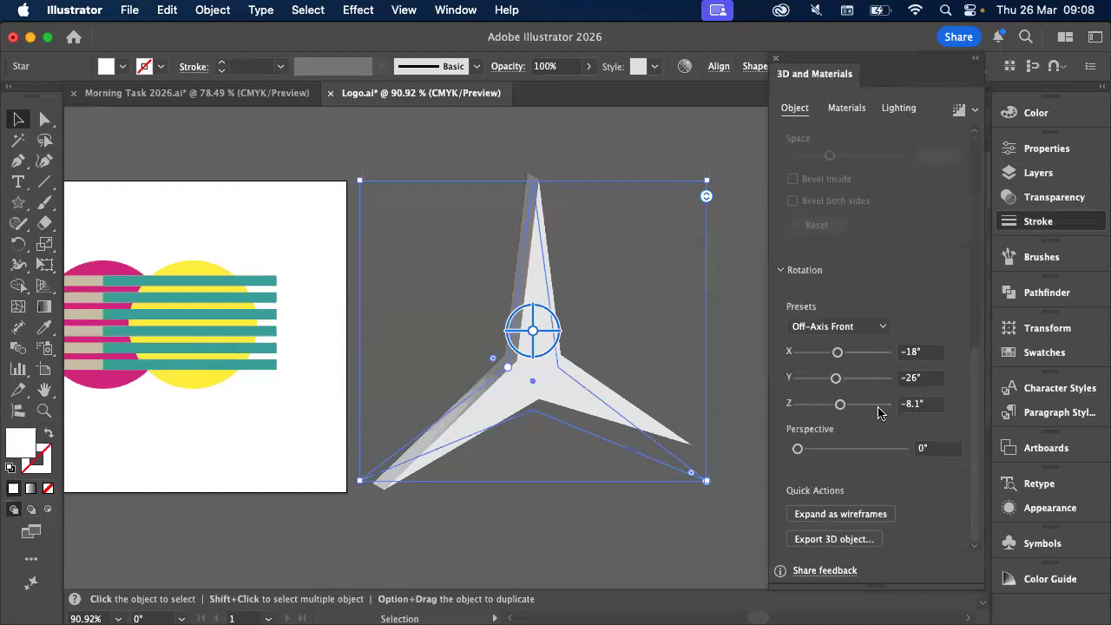
left_click(854, 330)
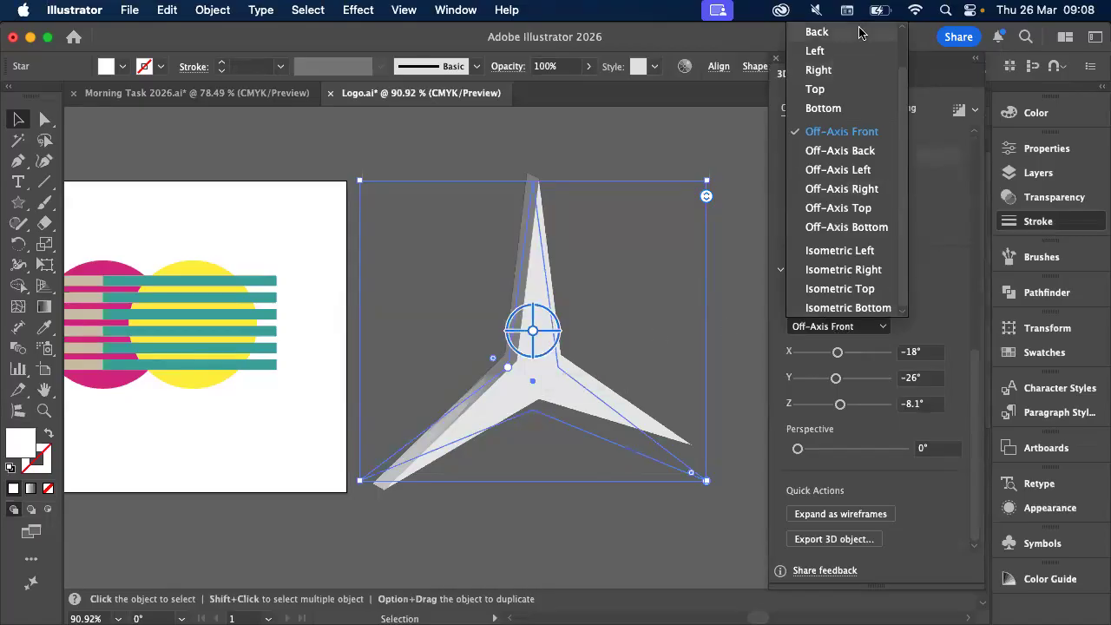
scroll(829, 57, "up", 2)
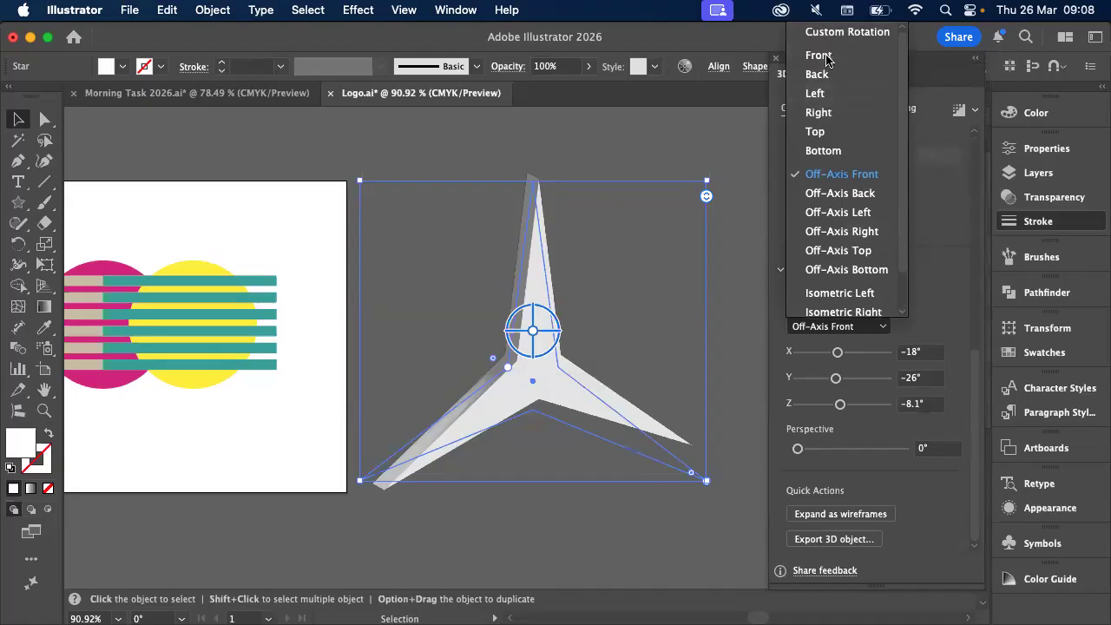
left_click(827, 56)
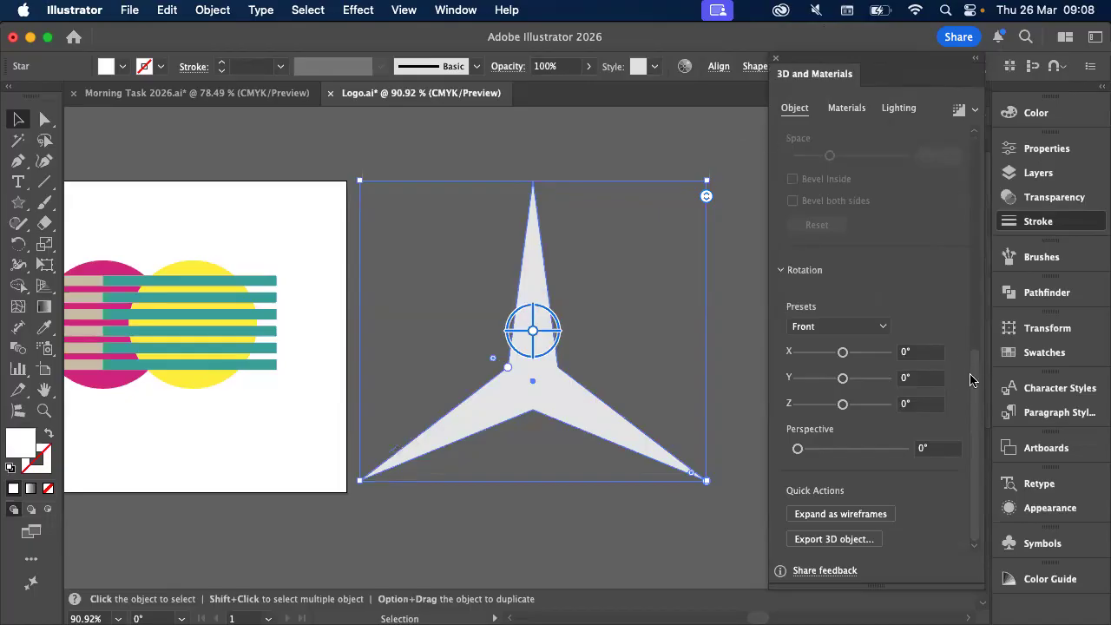
Add a Classic bevel to the star's extrusion and set the bevel width to 100%
scroll(972, 275, "up", 5)
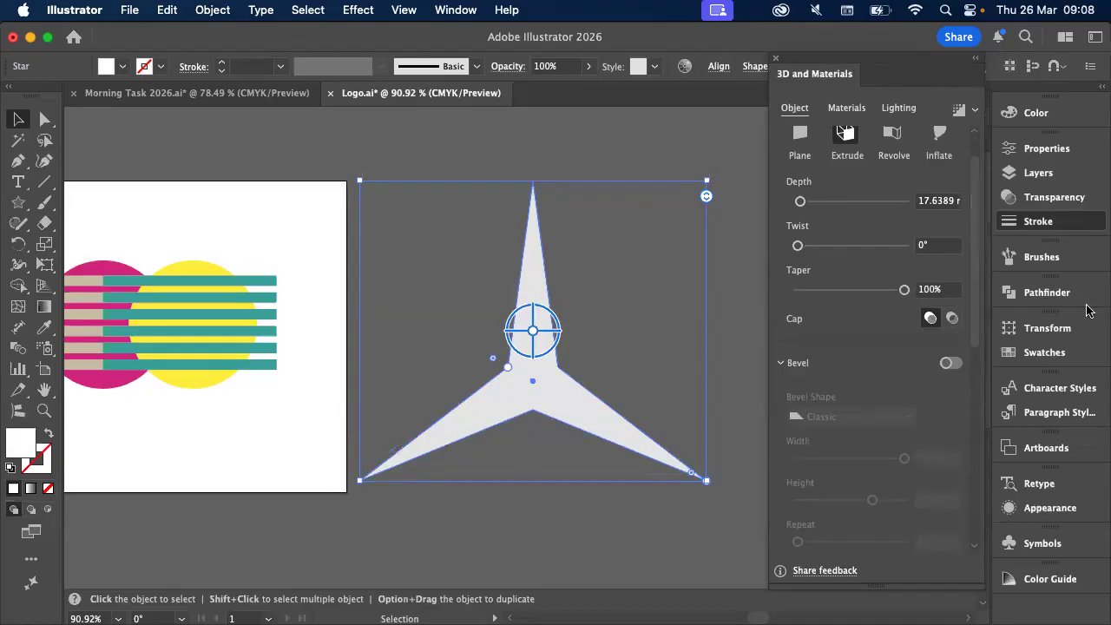
scroll(800, 369, "down", 5)
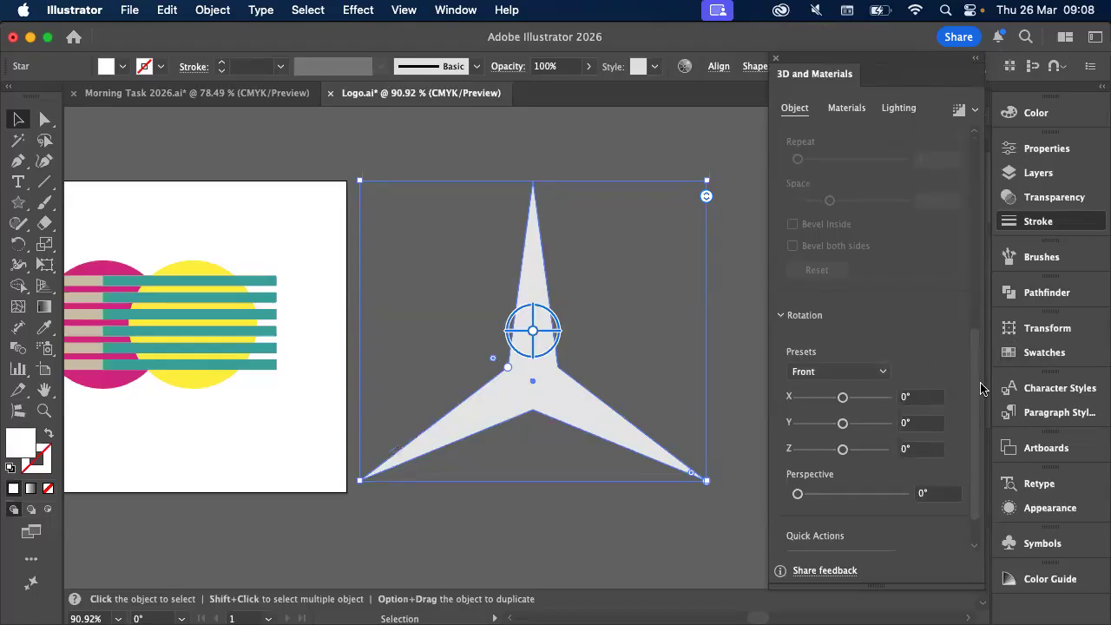
left_click_drag(979, 363, 958, 267)
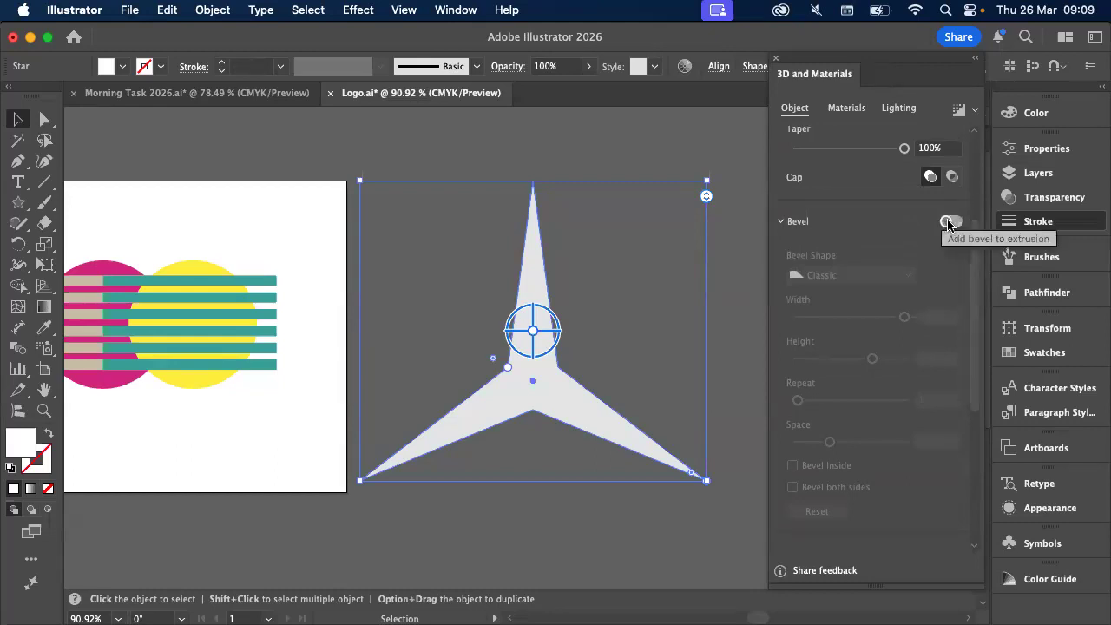
left_click(949, 223)
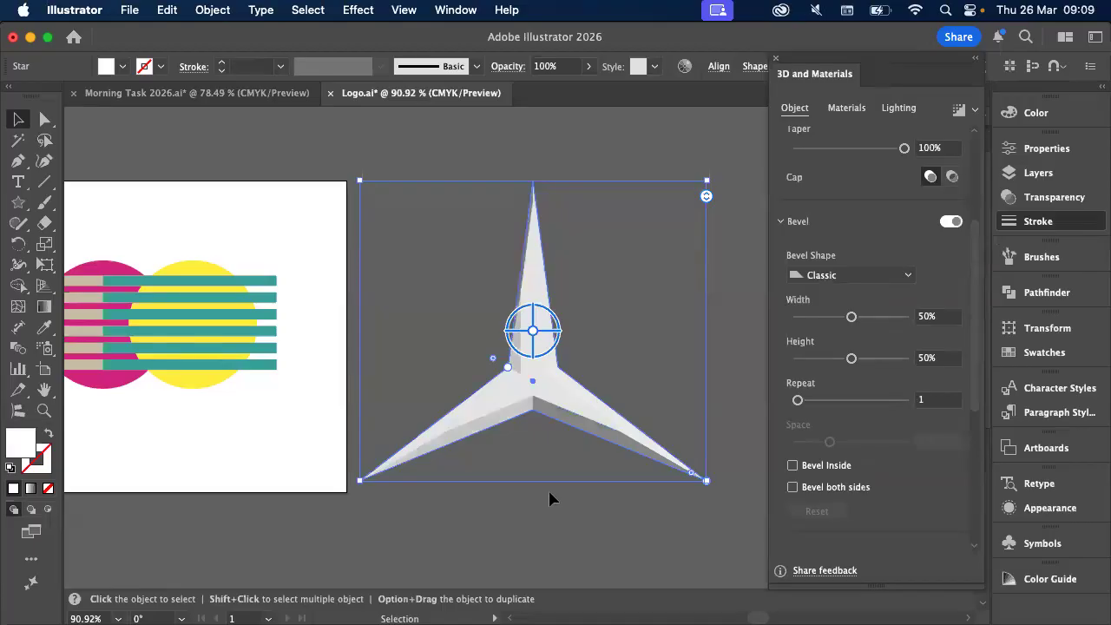
left_click_drag(851, 318, 917, 318)
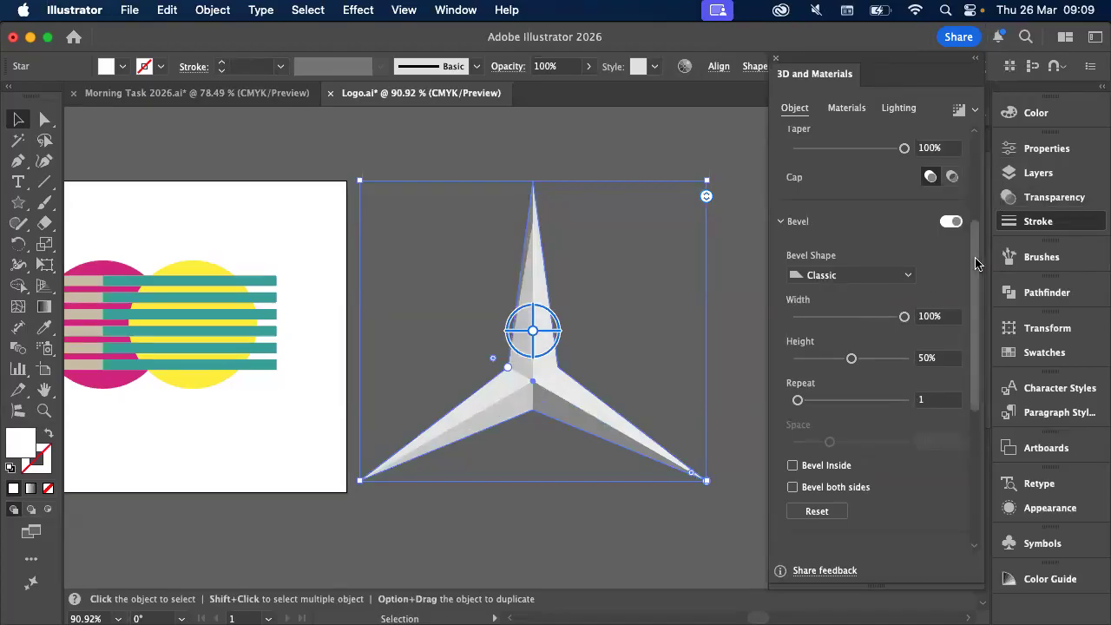
scroll(961, 135, "up", 5)
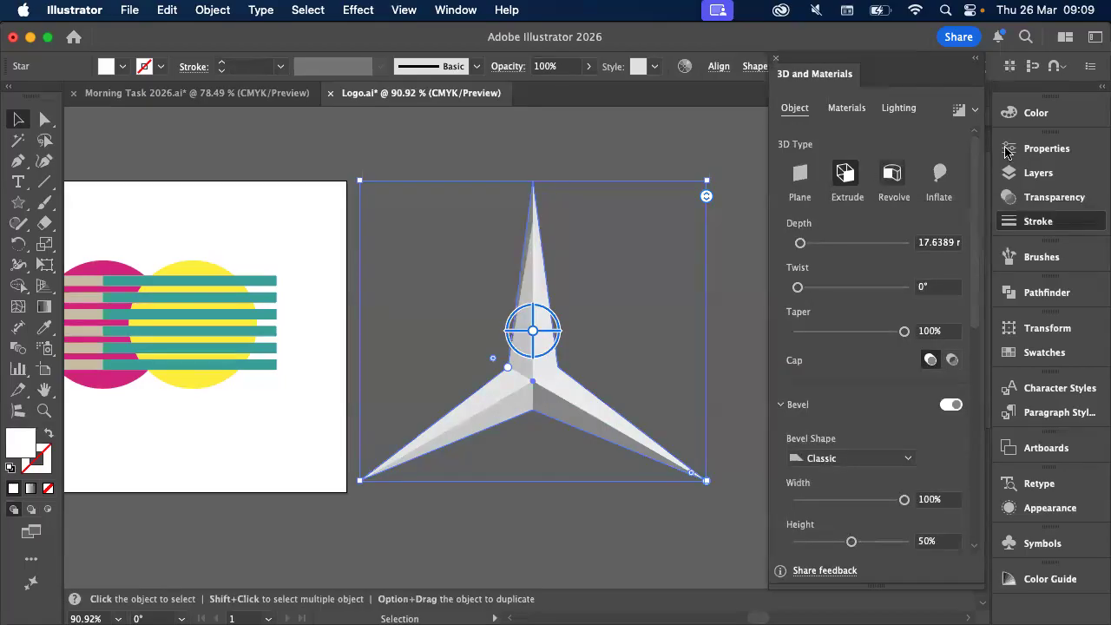
scroll(975, 189, "down", 1)
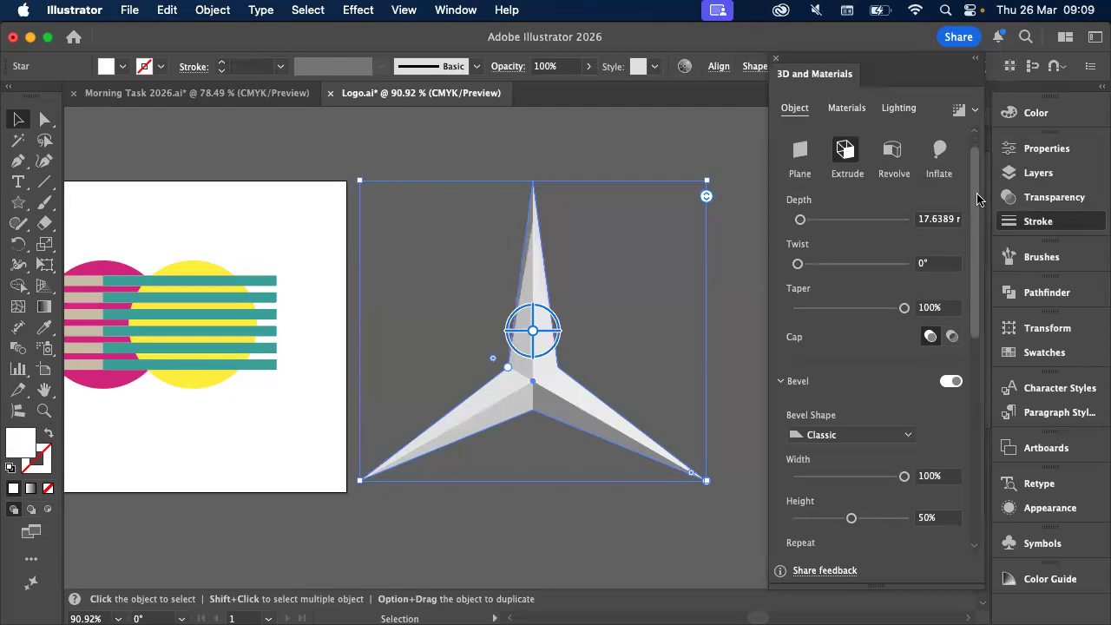
Review the star's extrusion, rotation preset and bevel shape settings, keeping the Front preset and Classic bevel
scroll(978, 187, "up", 1)
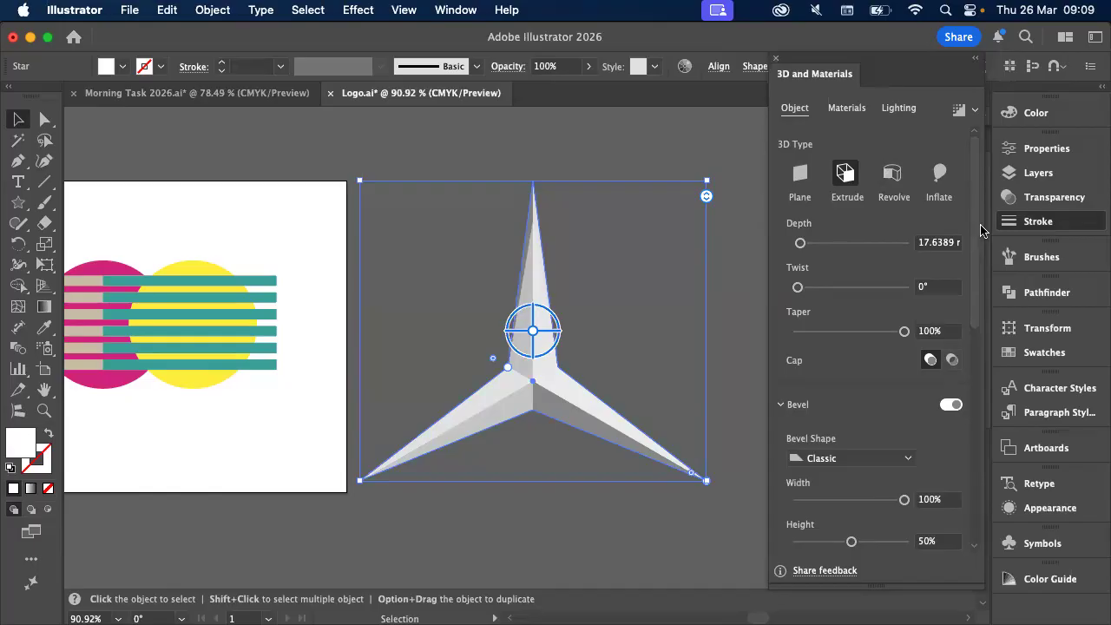
scroll(980, 230, "down", 10)
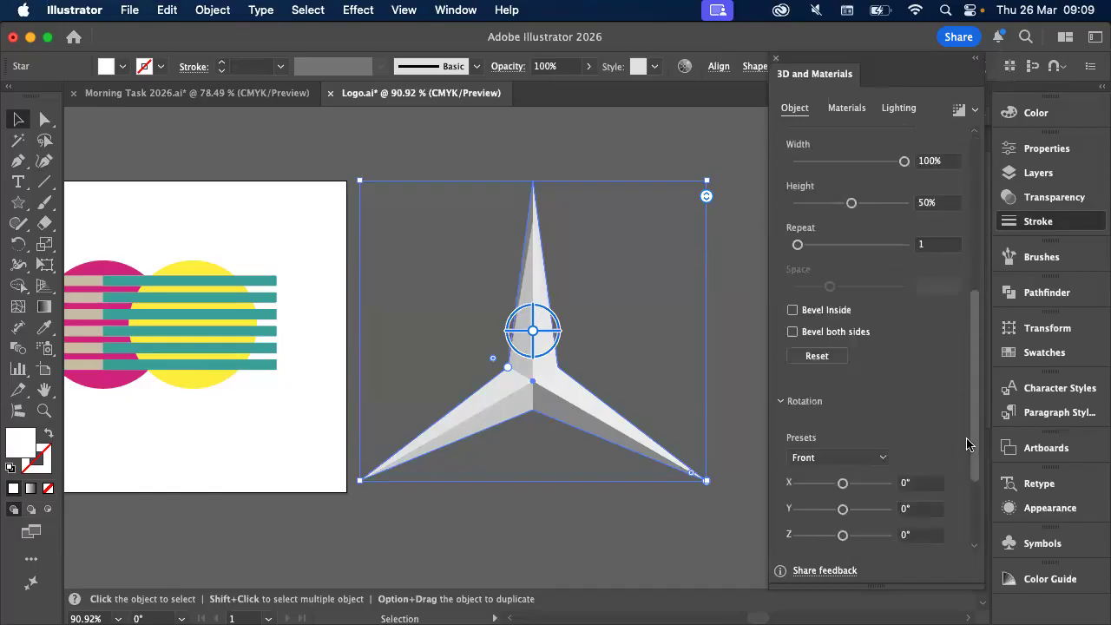
scroll(966, 478, "down", 2)
left_click(820, 360)
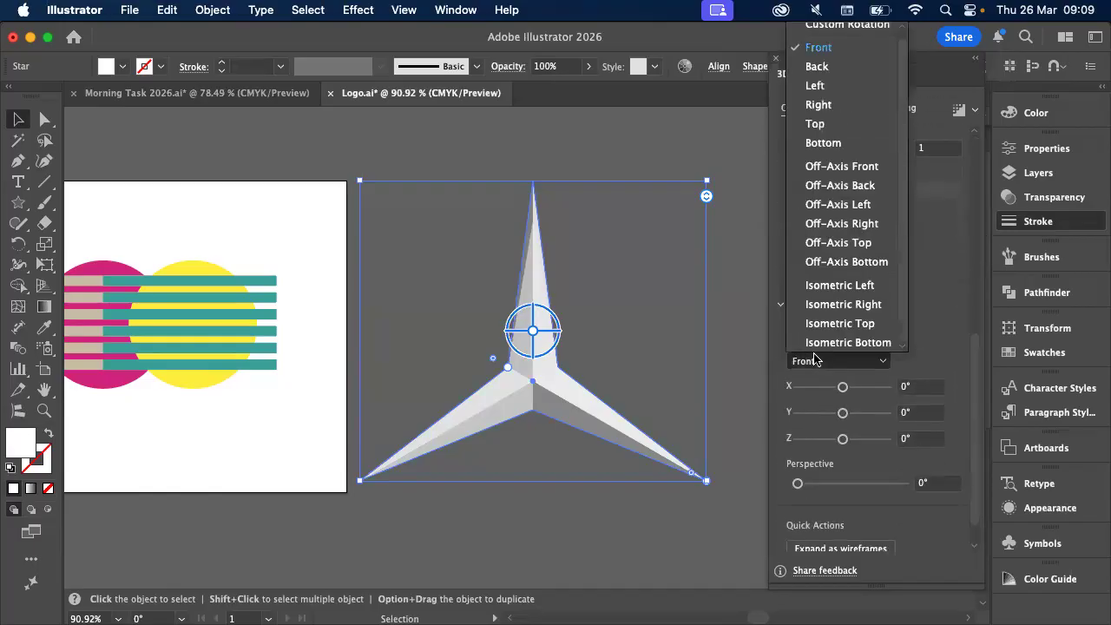
scroll(838, 131, "up", 1)
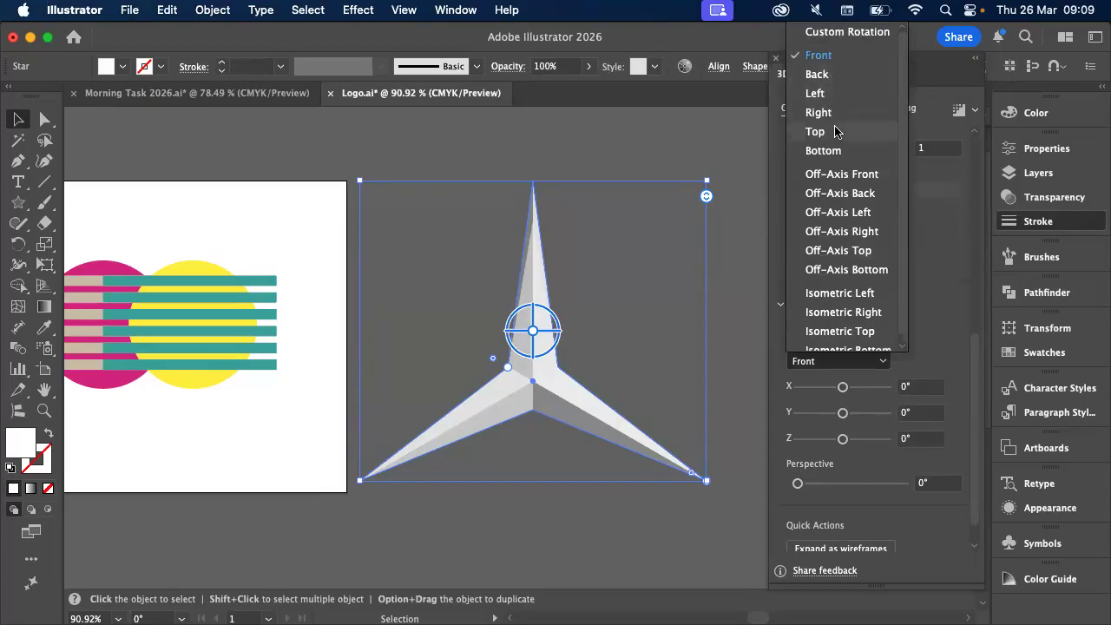
left_click(797, 55)
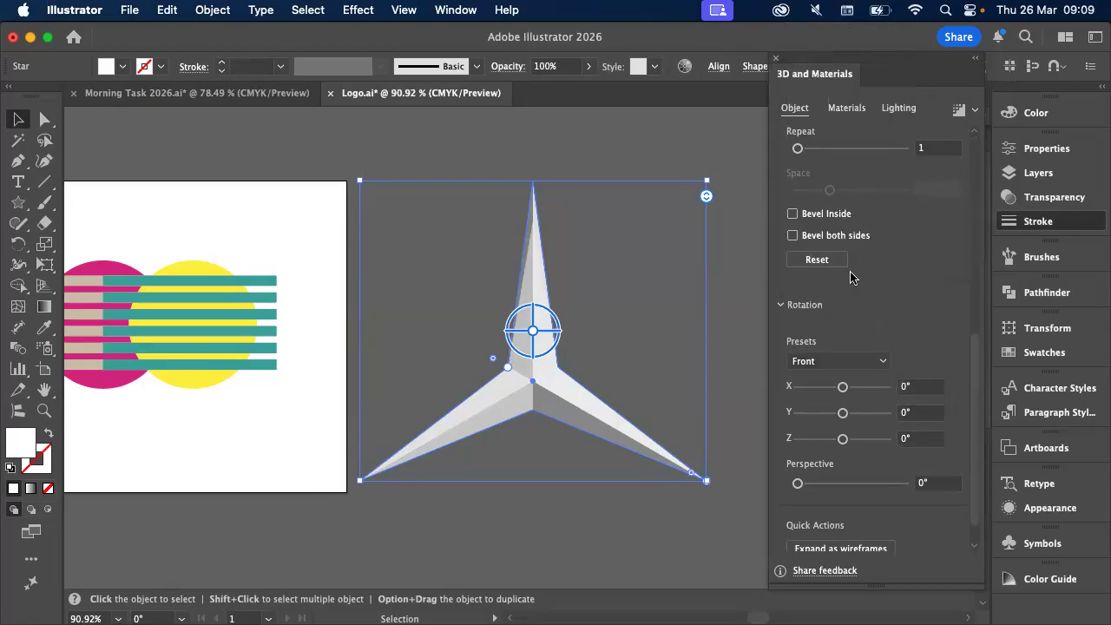
scroll(850, 277, "up", 10)
scroll(851, 277, "down", 8)
scroll(848, 261, "up", 2)
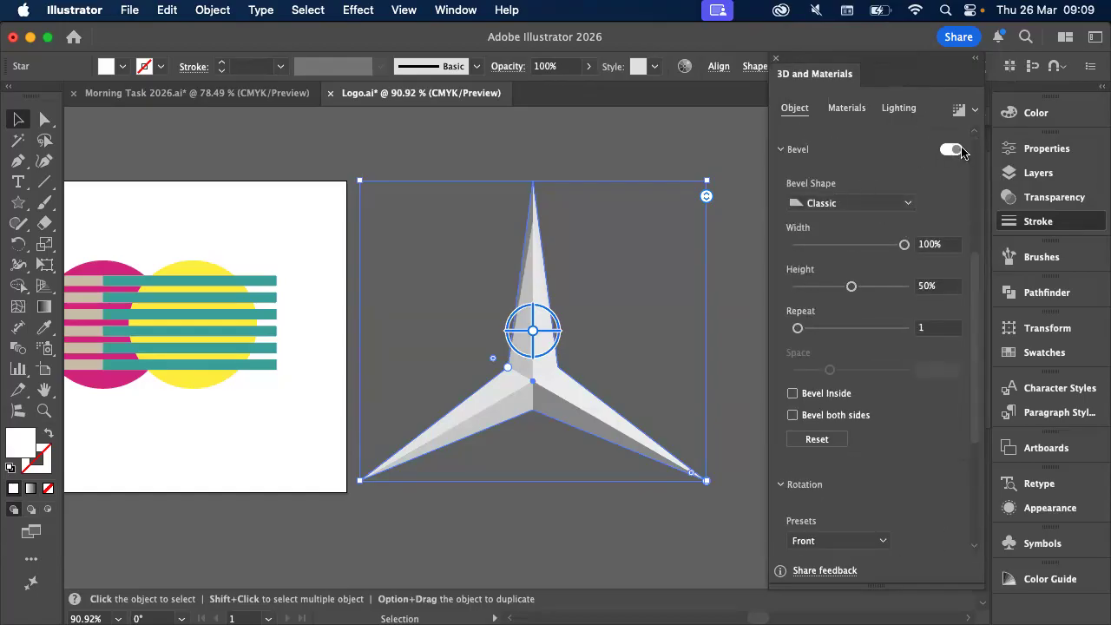
left_click(836, 209)
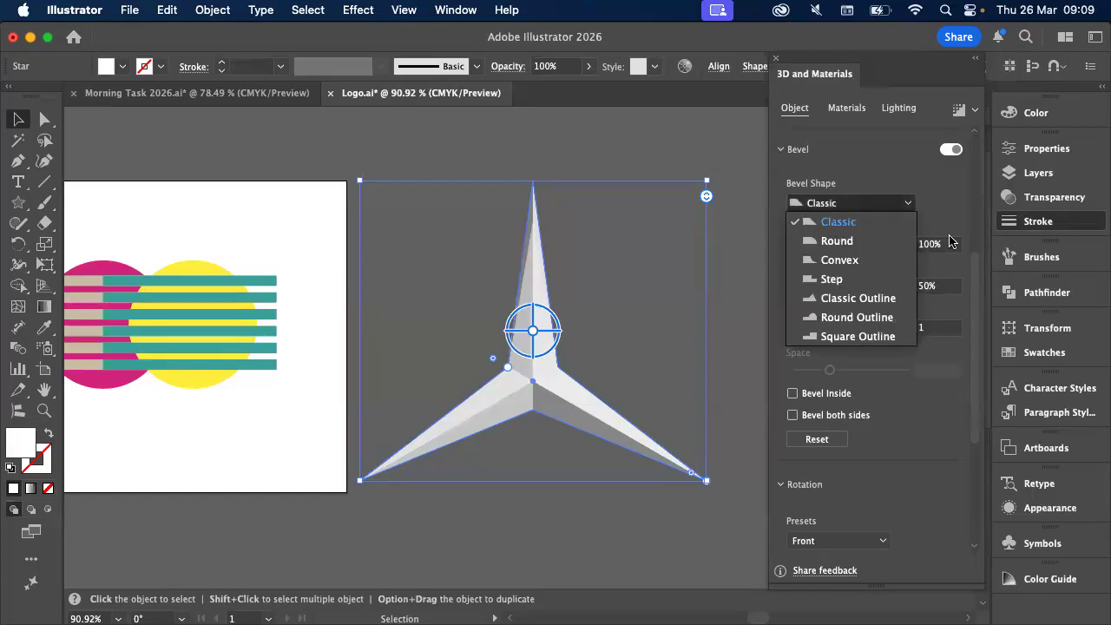
left_click(972, 270)
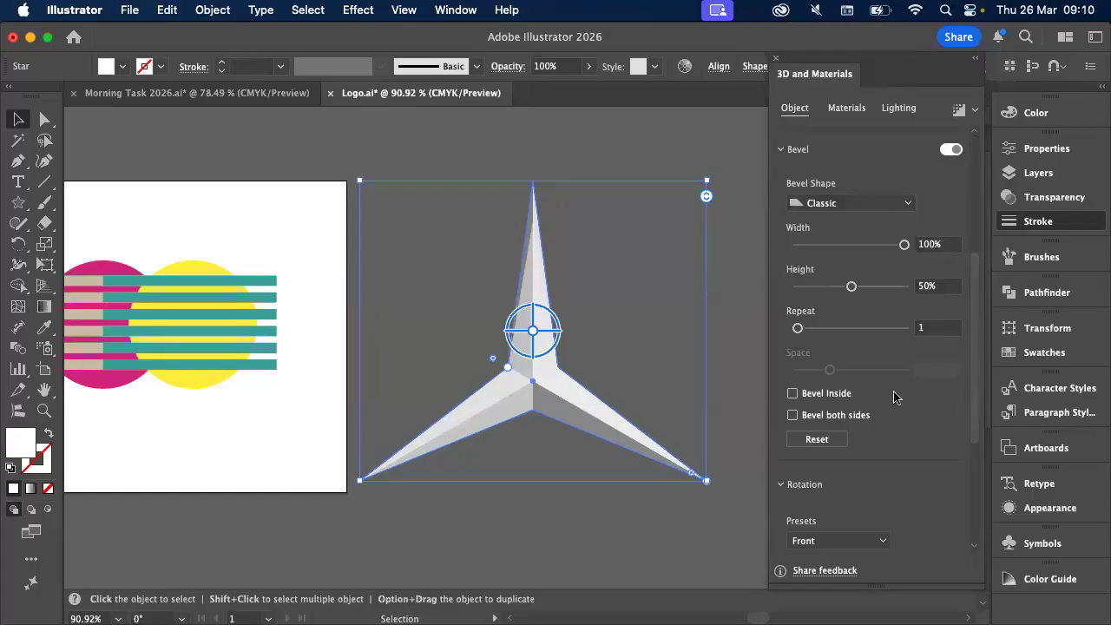
left_click_drag(904, 244, 925, 269)
left_click(723, 178)
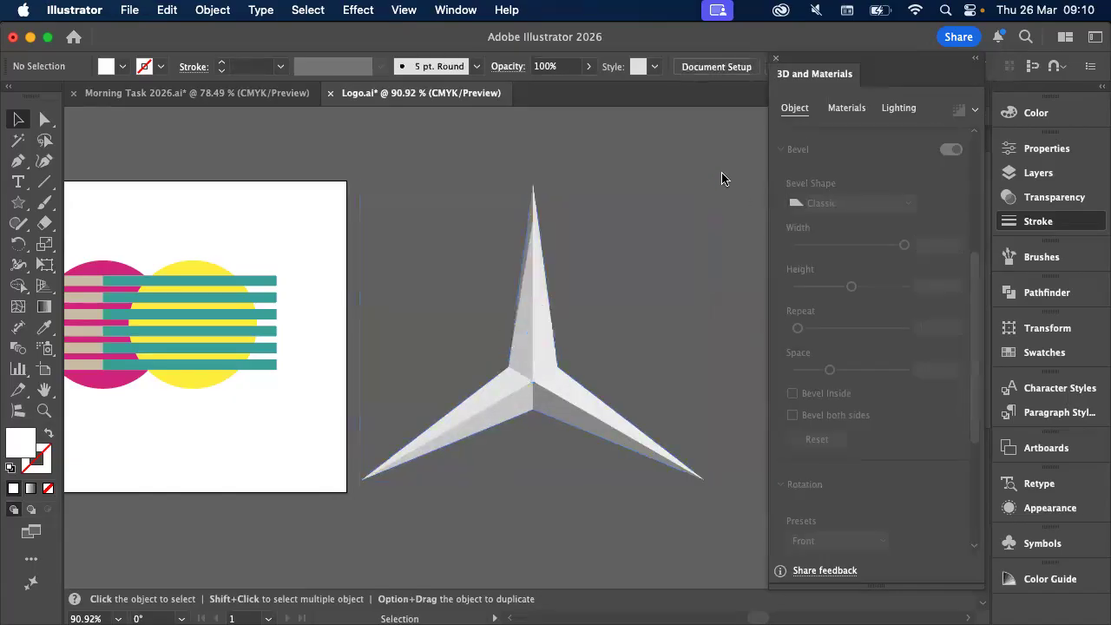
left_click(555, 390)
scroll(557, 396, "down", 3)
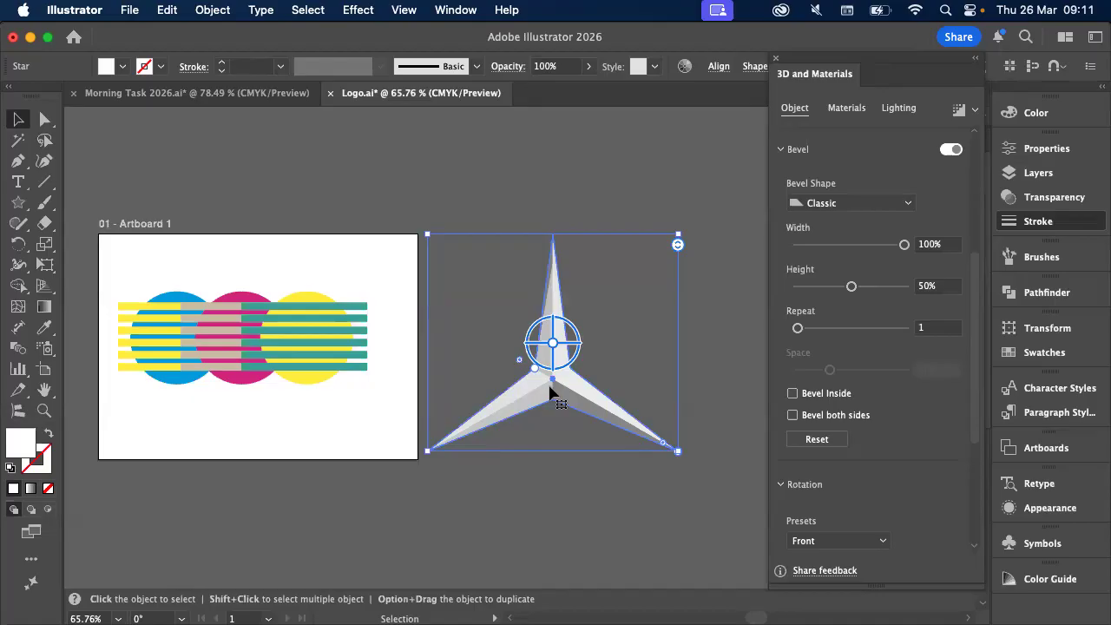
left_click(583, 154)
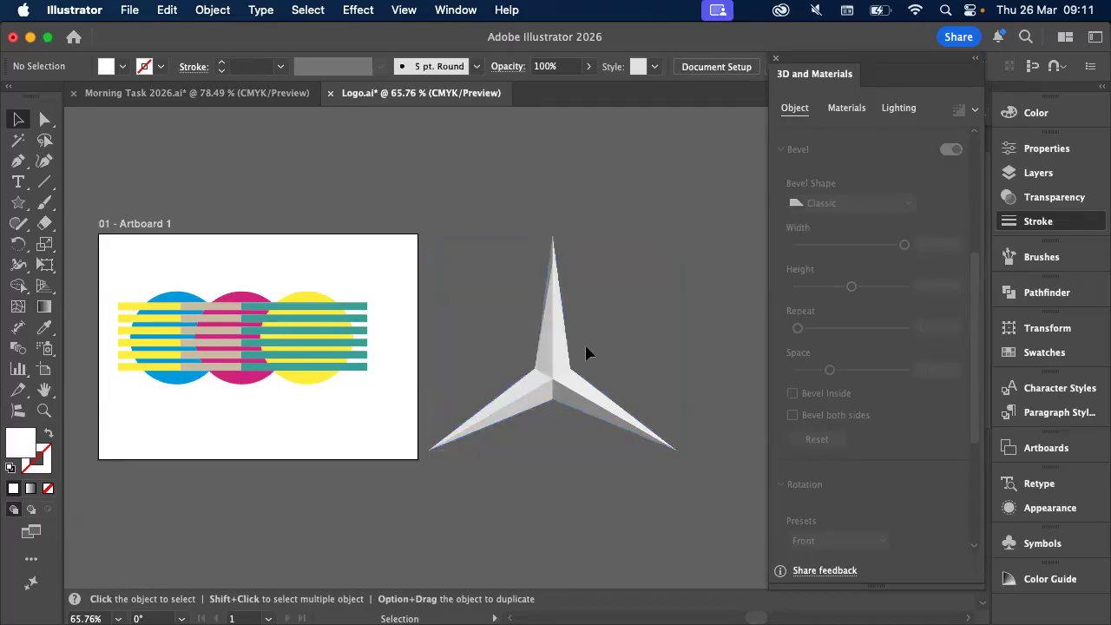
scroll(585, 344, "up", 3)
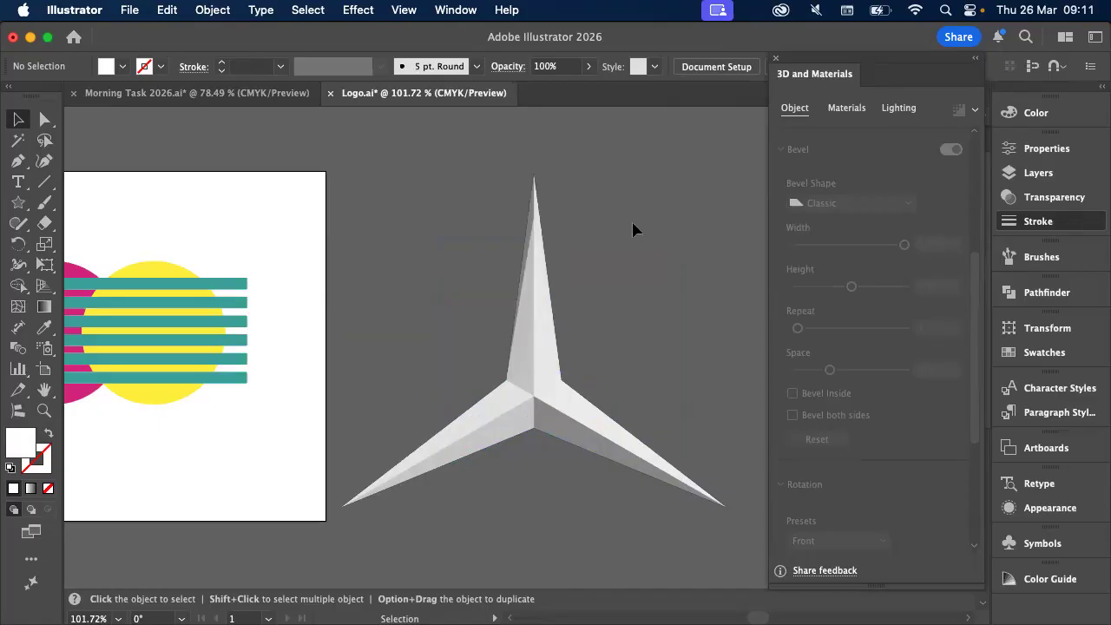
left_click(544, 401)
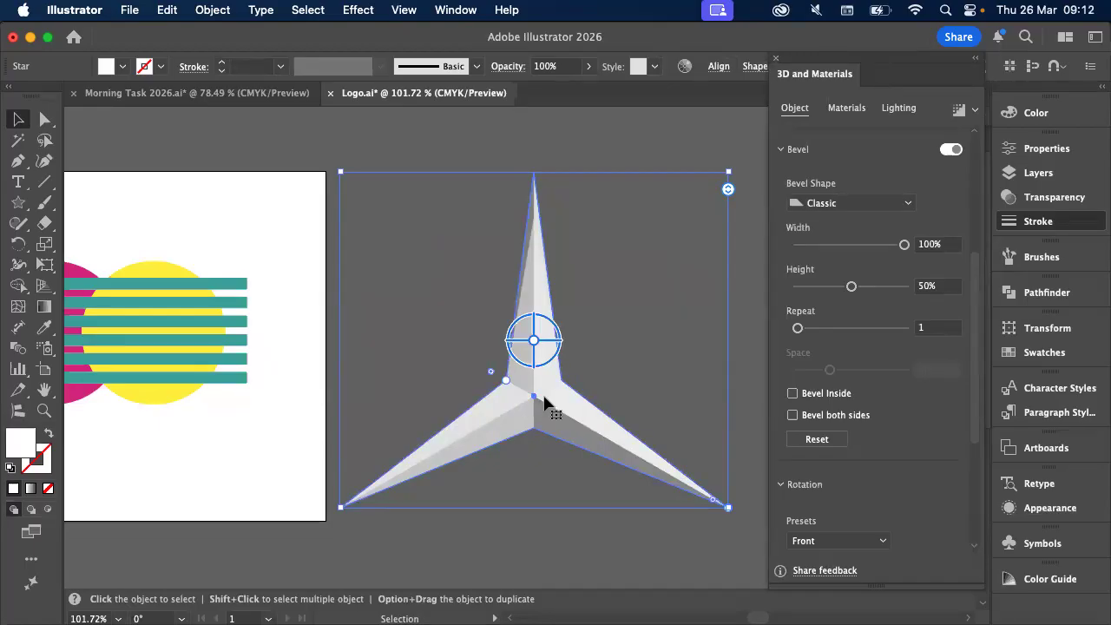
Switch to Acrobat to examine the striped three-circle logo in the Logo Exercises PDF, and return to Illustrator
scroll(544, 401, "left", 10)
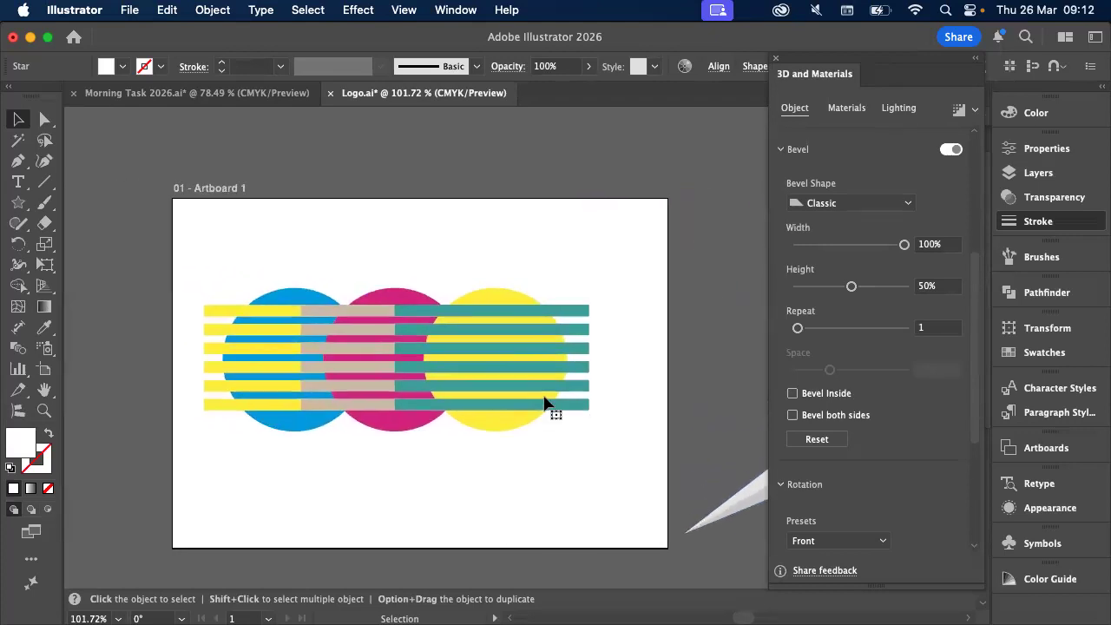
mouse_move(473, 614)
left_click(619, 611)
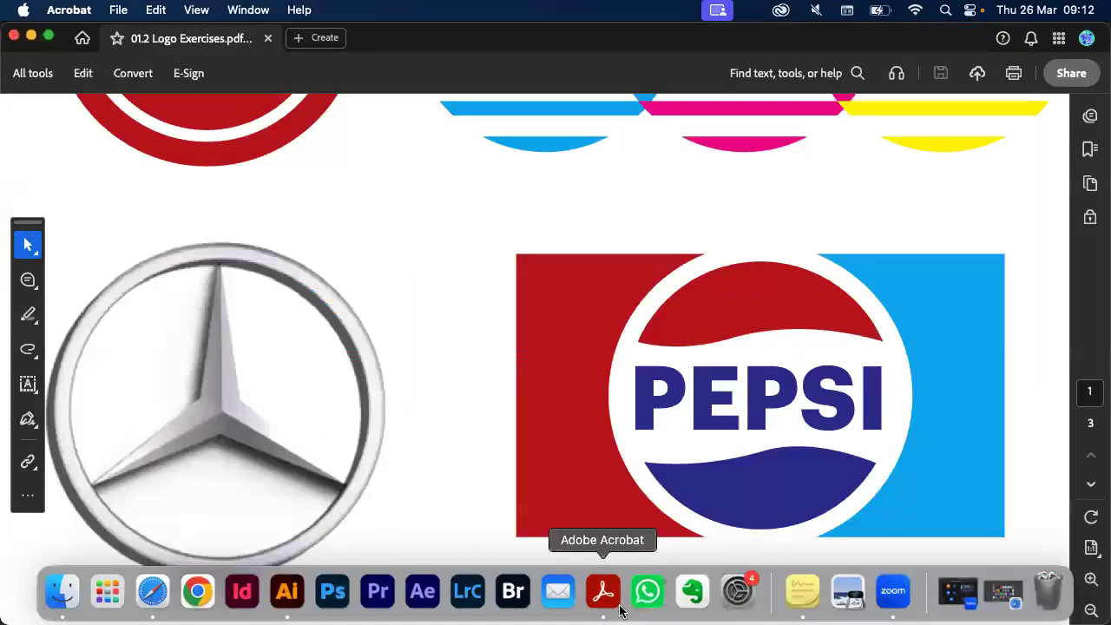
scroll(640, 548, "up", 5)
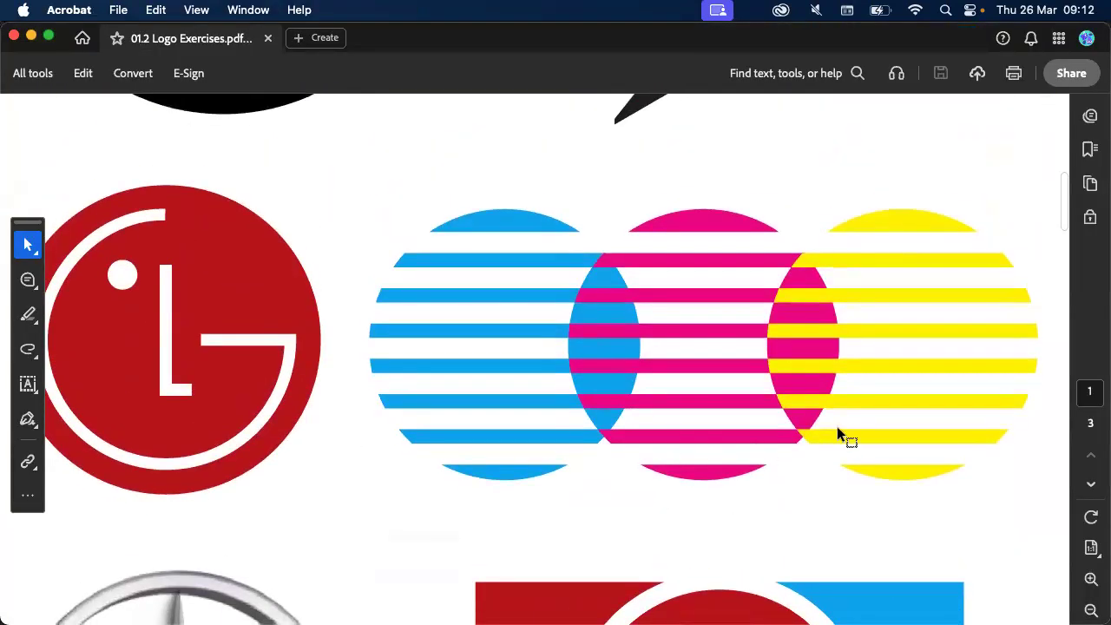
scroll(837, 426, "up", 3)
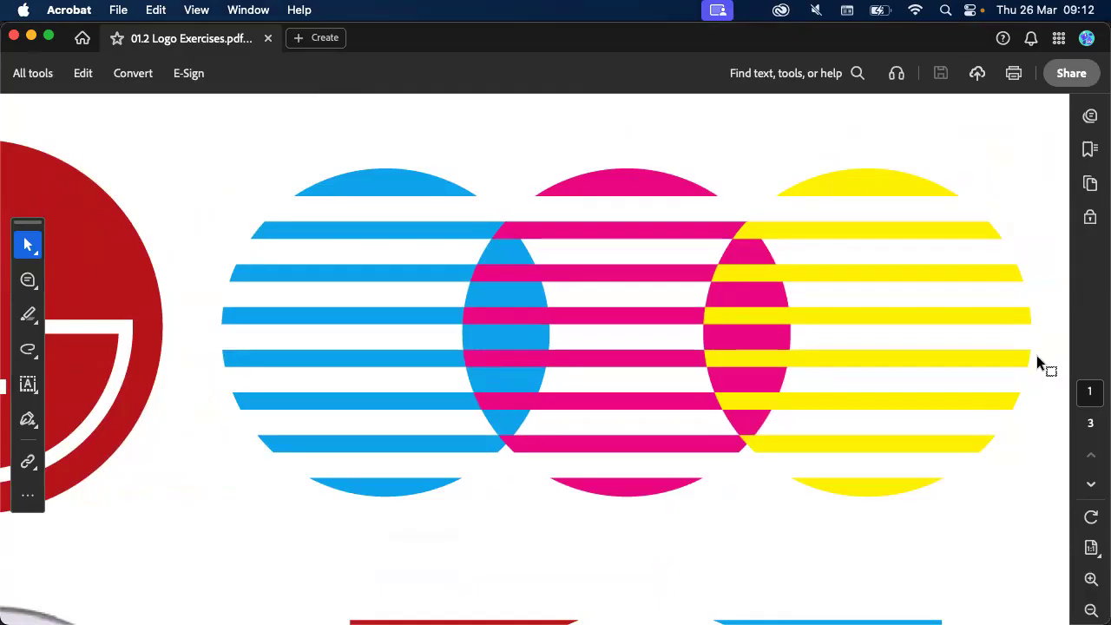
key("cmd+Tab")
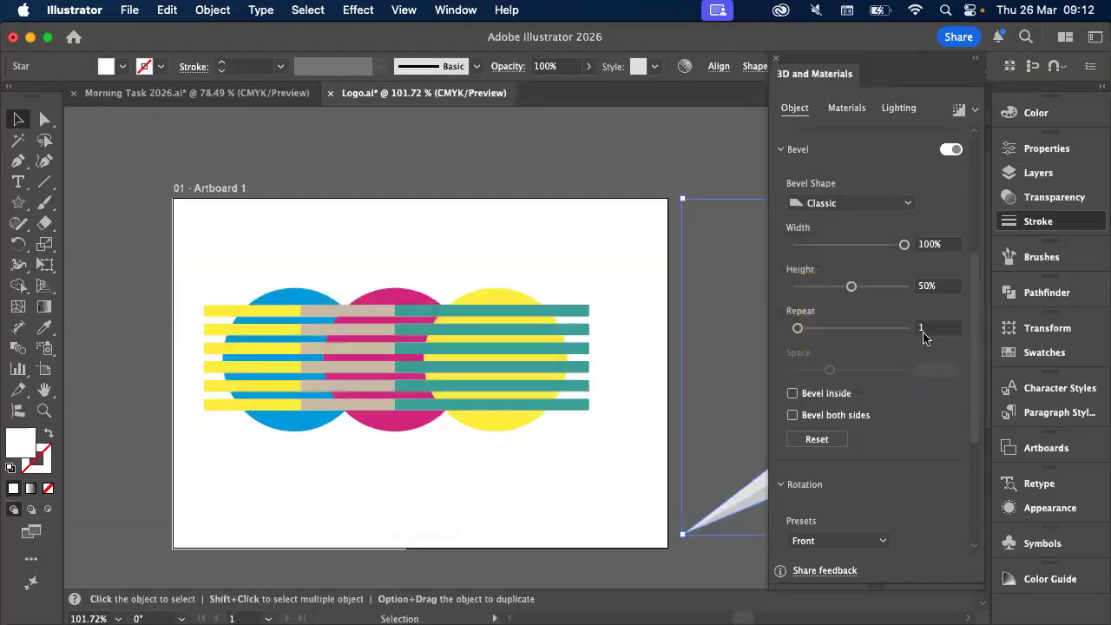
Close the 3D and Materials settings and collapse the Stroke settings to free the canvas
key("cmd+z")
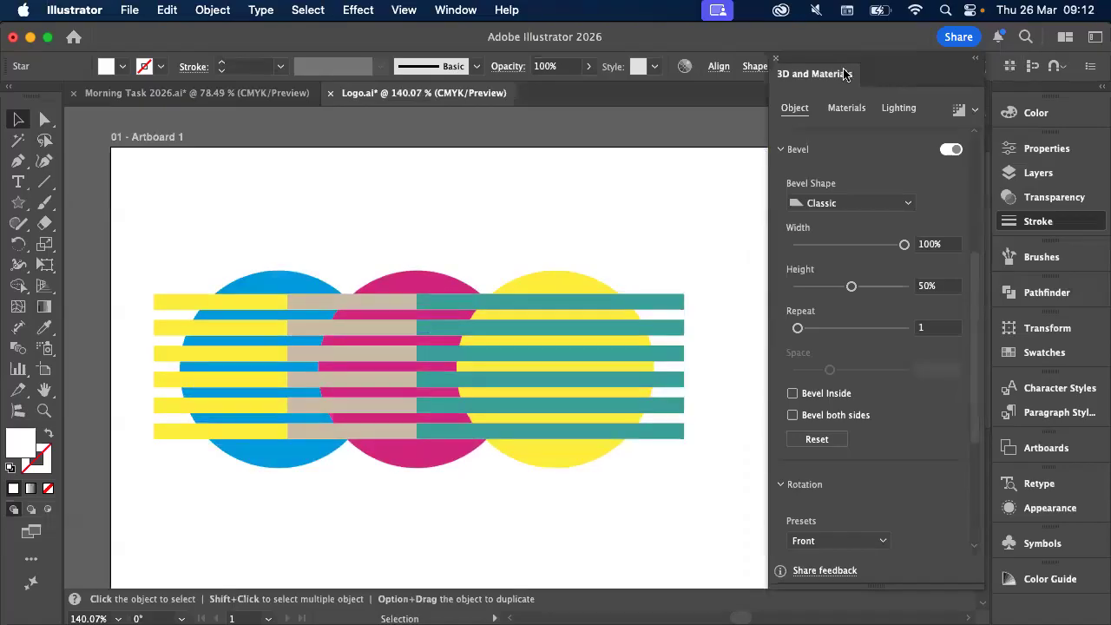
left_click(775, 58)
scroll(512, 427, "down", 5)
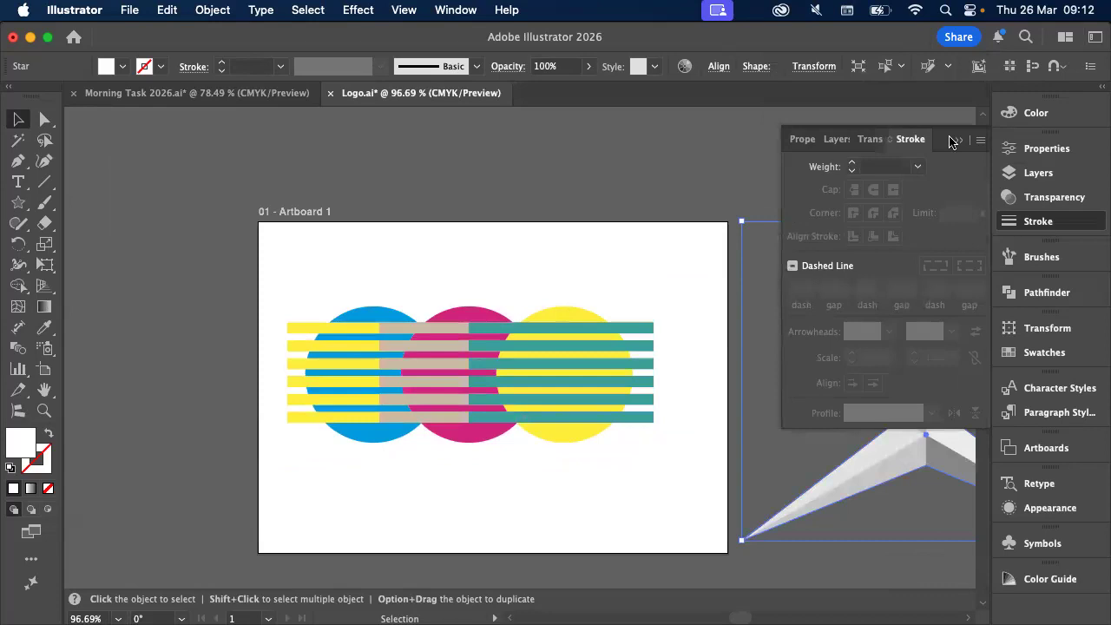
left_click(951, 142)
scroll(106, 234, "up", 5)
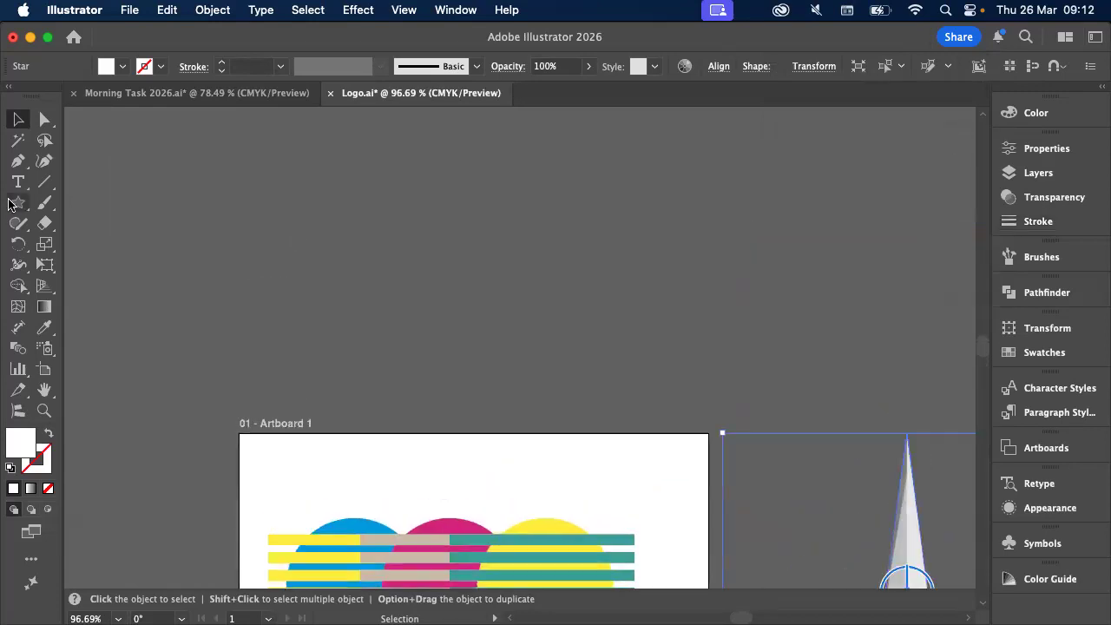
Draw a white circle with the Ellipse tool in the empty area above Artboard 1
left_click(18, 201)
left_click(85, 248)
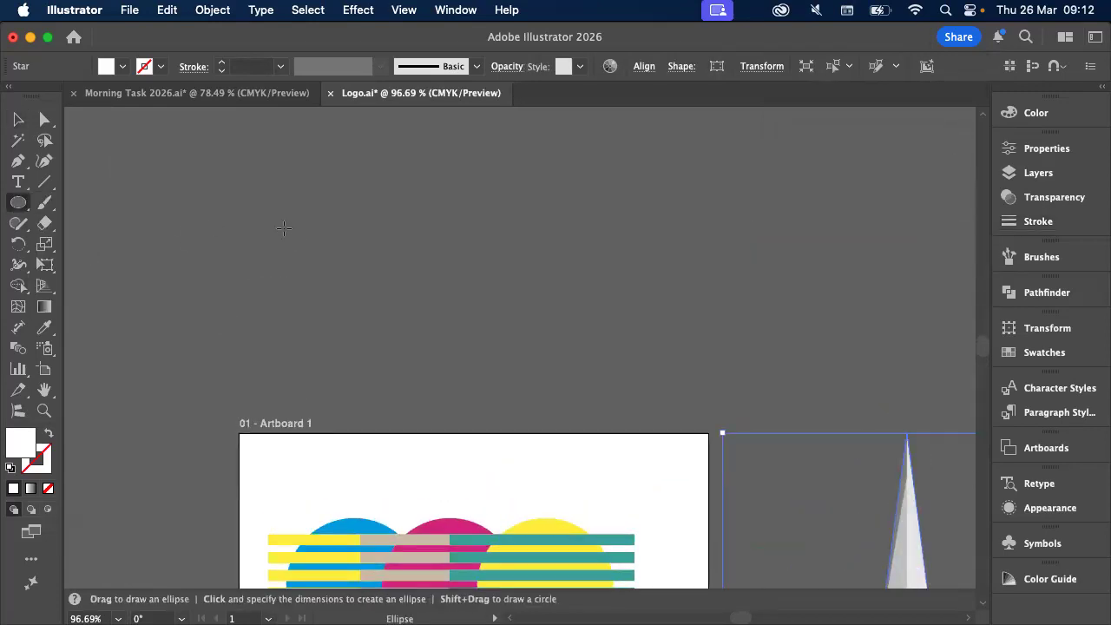
left_click_drag(244, 241, 368, 405)
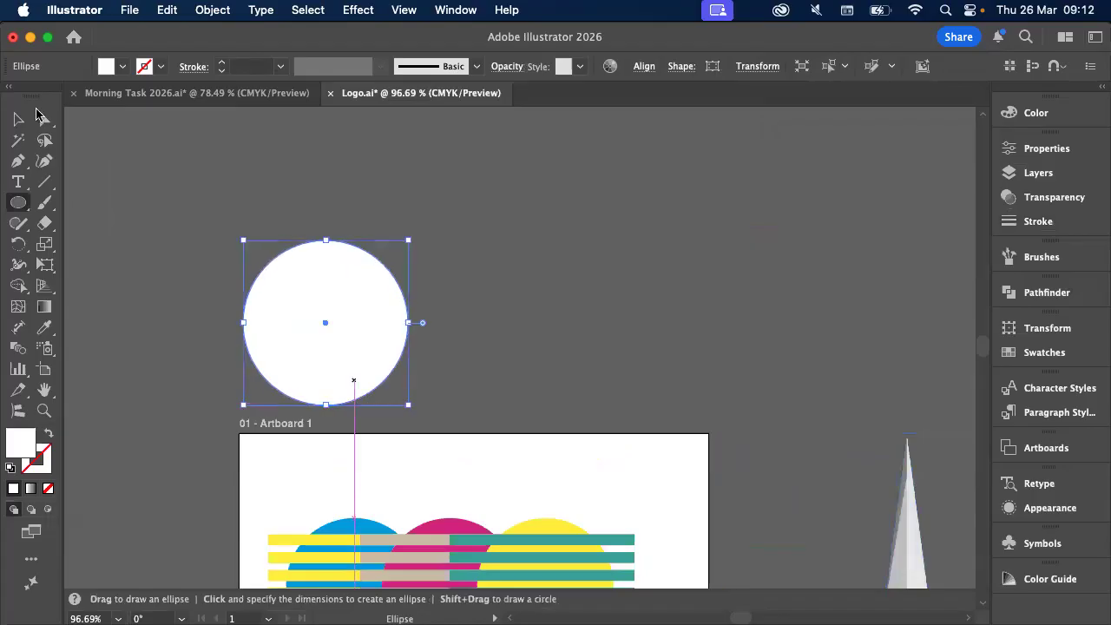
Duplicate the white circle horizontally with a slight overlap and repeat the copy to make a row of three circles
key("v")
left_click_drag(385, 317, 498, 320)
left_click_drag(500, 319, 495, 318)
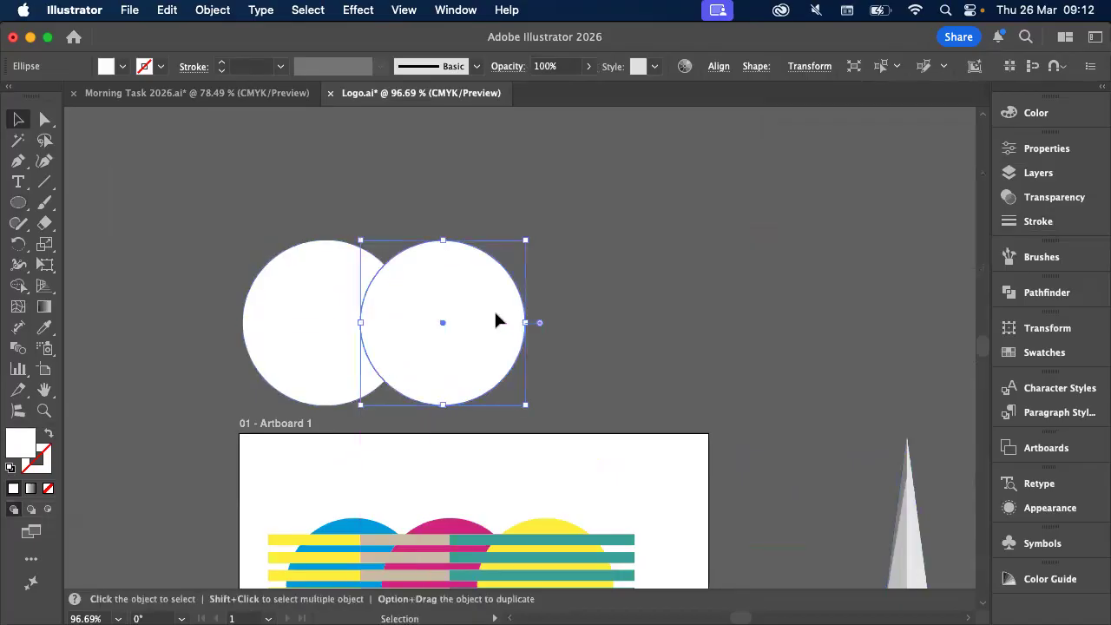
key("super+d")
Fill the middle circle with purple and the rightmost circle with blue
left_click(436, 277)
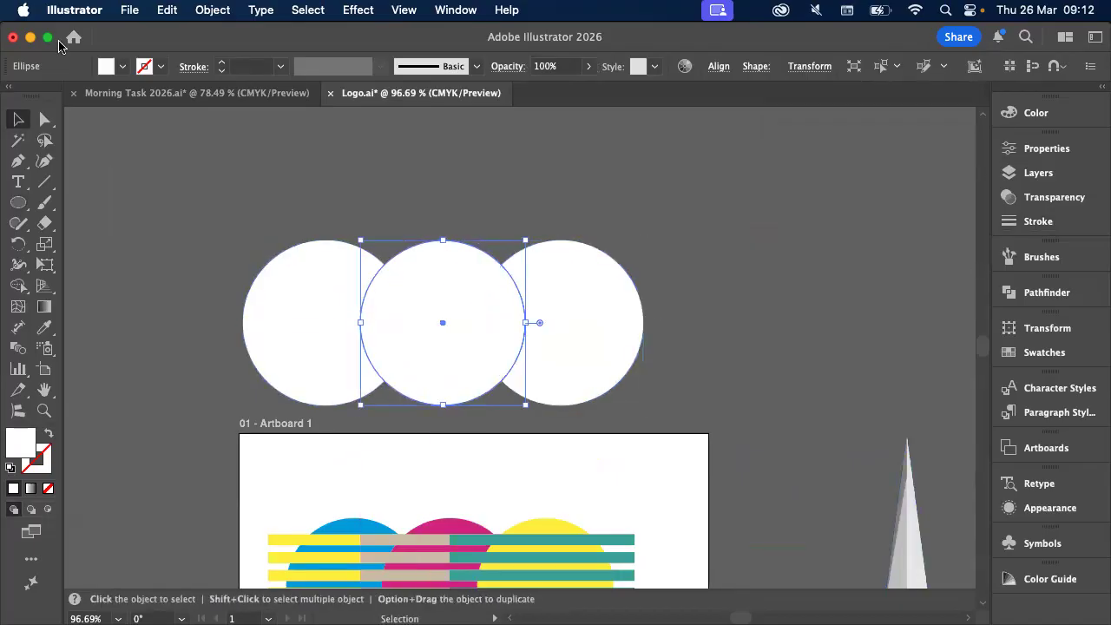
left_click(122, 66)
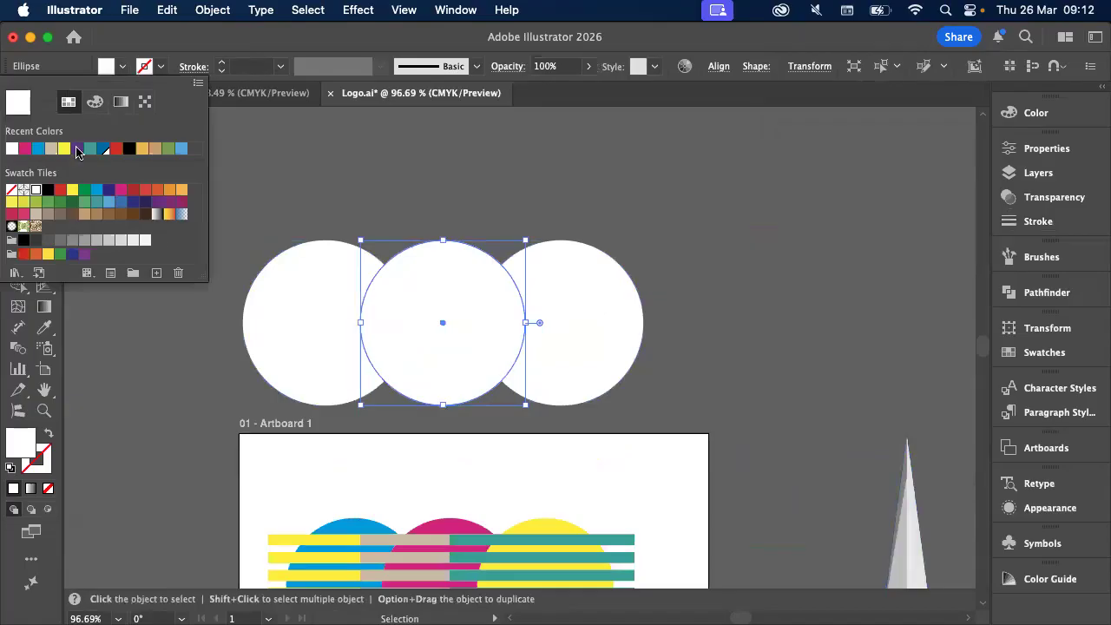
left_click(77, 149)
left_click(565, 303)
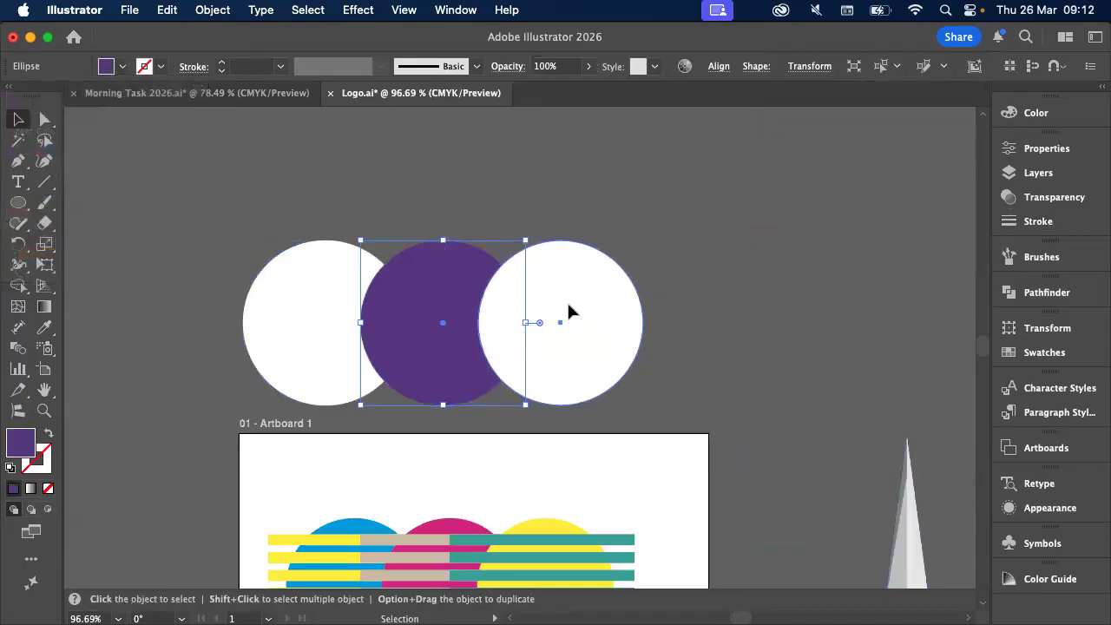
left_click(123, 66)
left_click(56, 154)
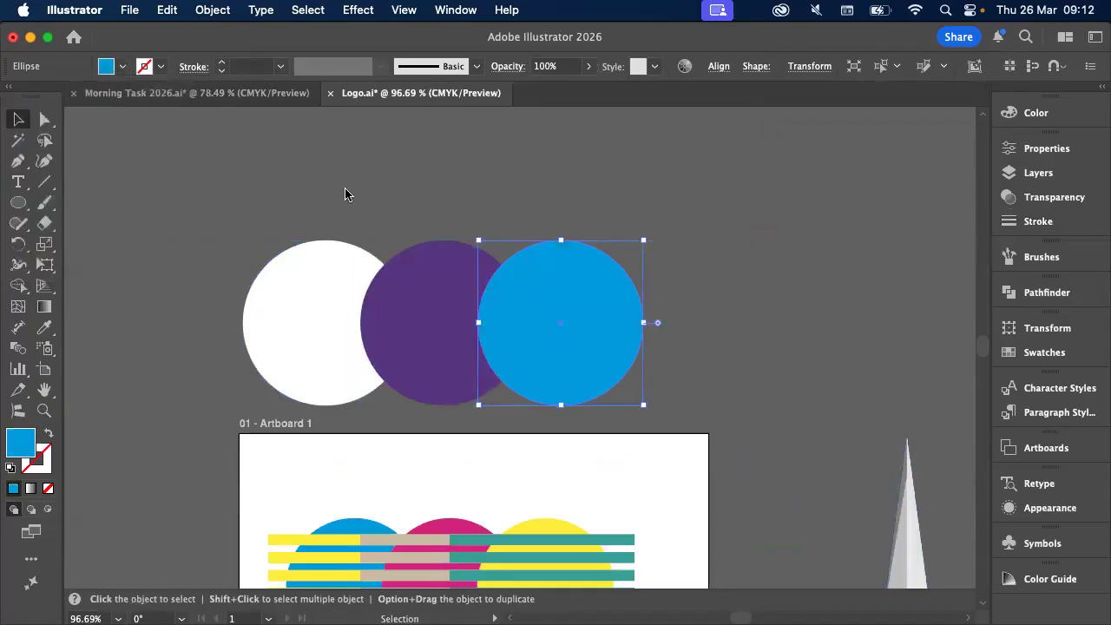
Compare the three overlapping circles with the striped three-circle logo in the Acrobat PDF, and return to Illustrator
scroll(344, 194, "down", 1)
scroll(345, 193, "up", 3)
left_click(406, 438)
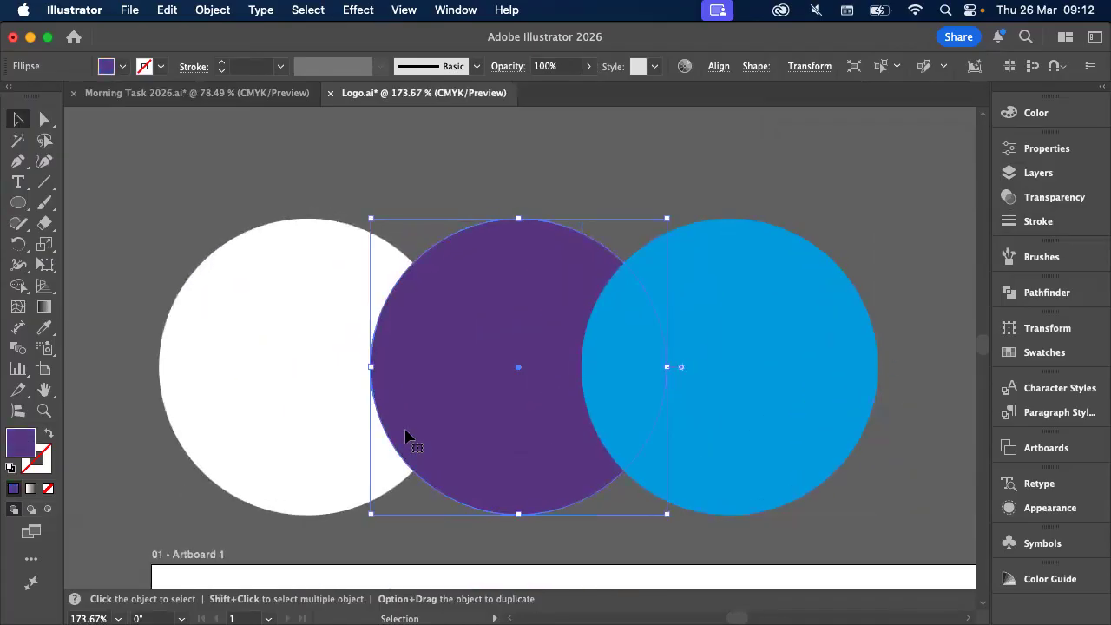
left_click(285, 371)
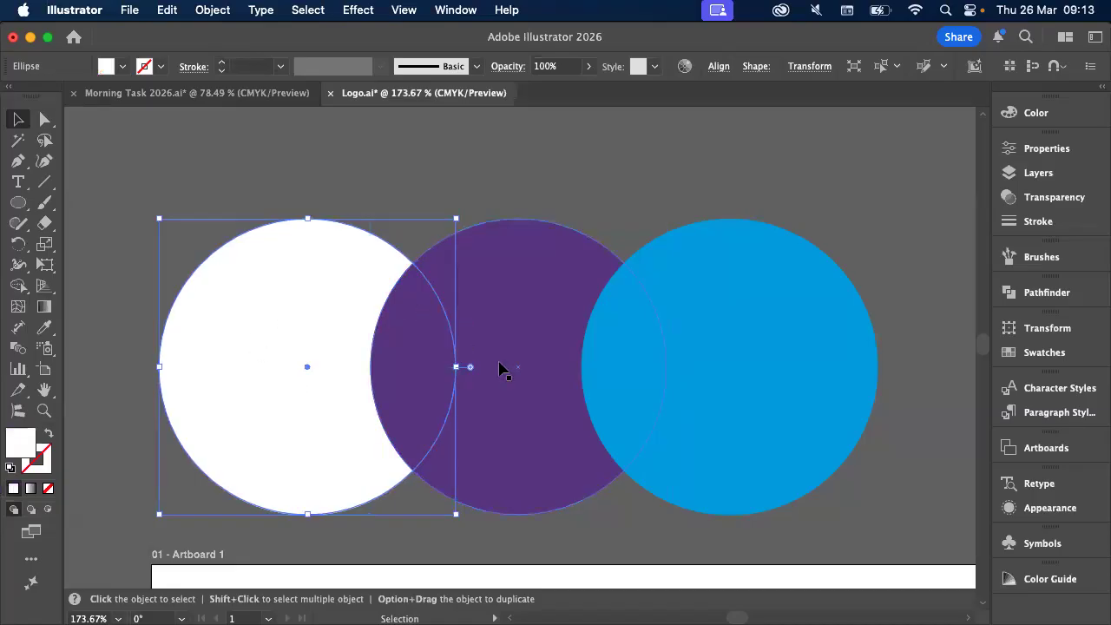
key("super+Tab")
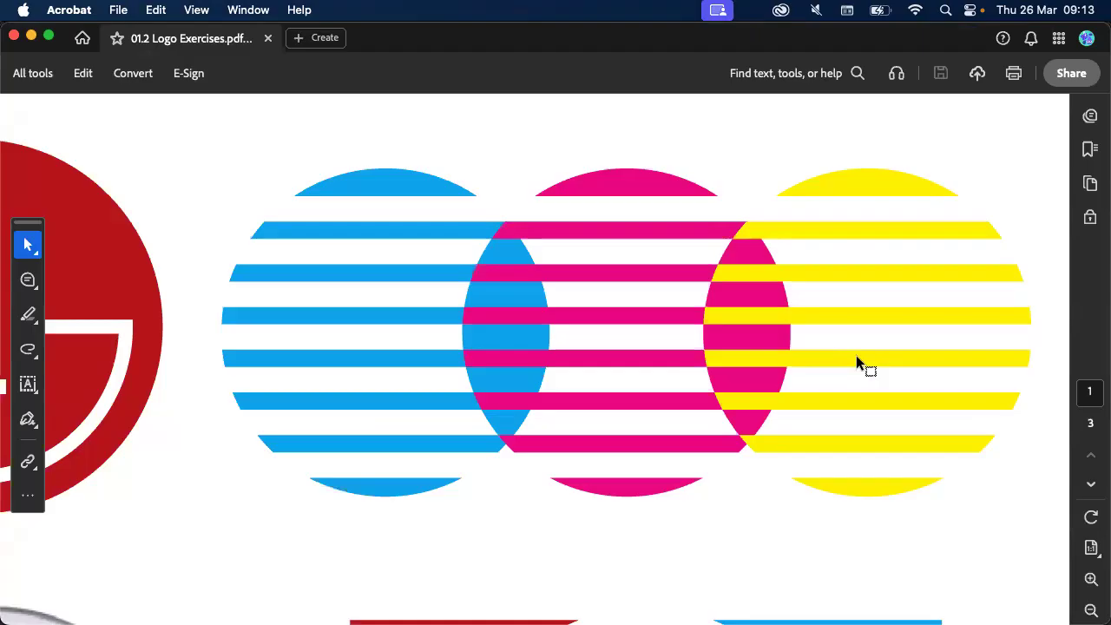
scroll(767, 295, "up", 3)
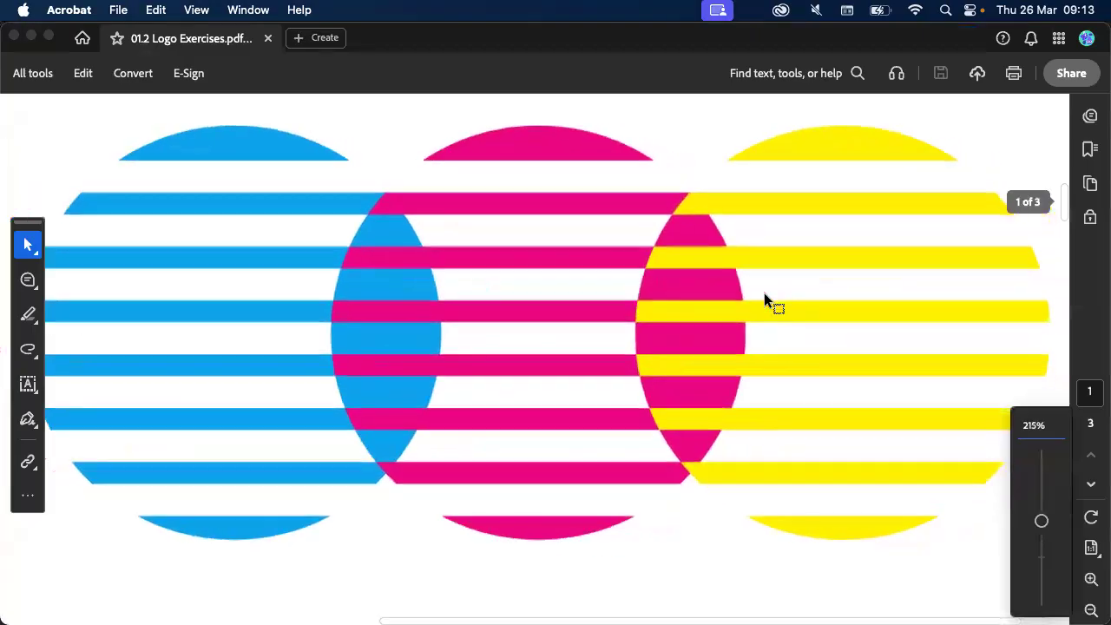
scroll(765, 296, "down", 4)
scroll(765, 296, "up", 2)
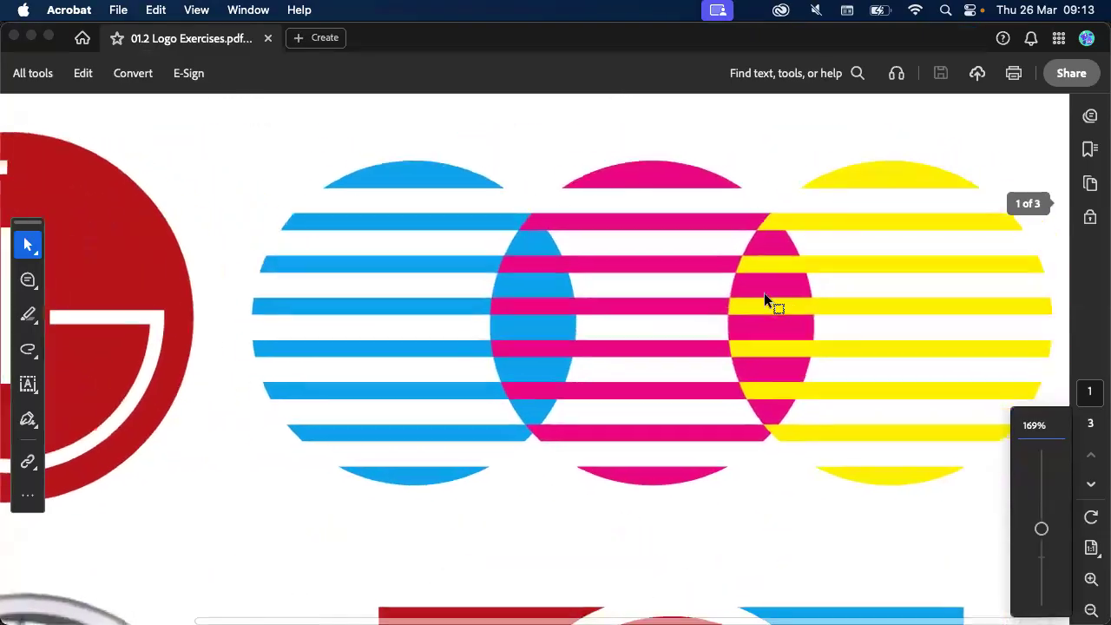
scroll(763, 300, "right", 1)
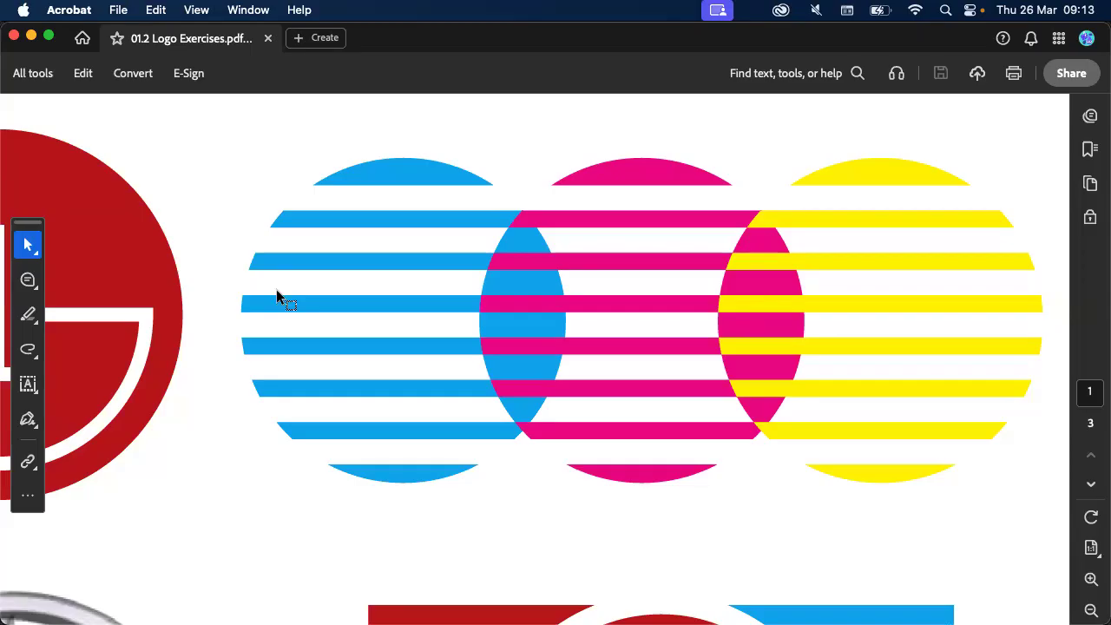
key("super+Tab")
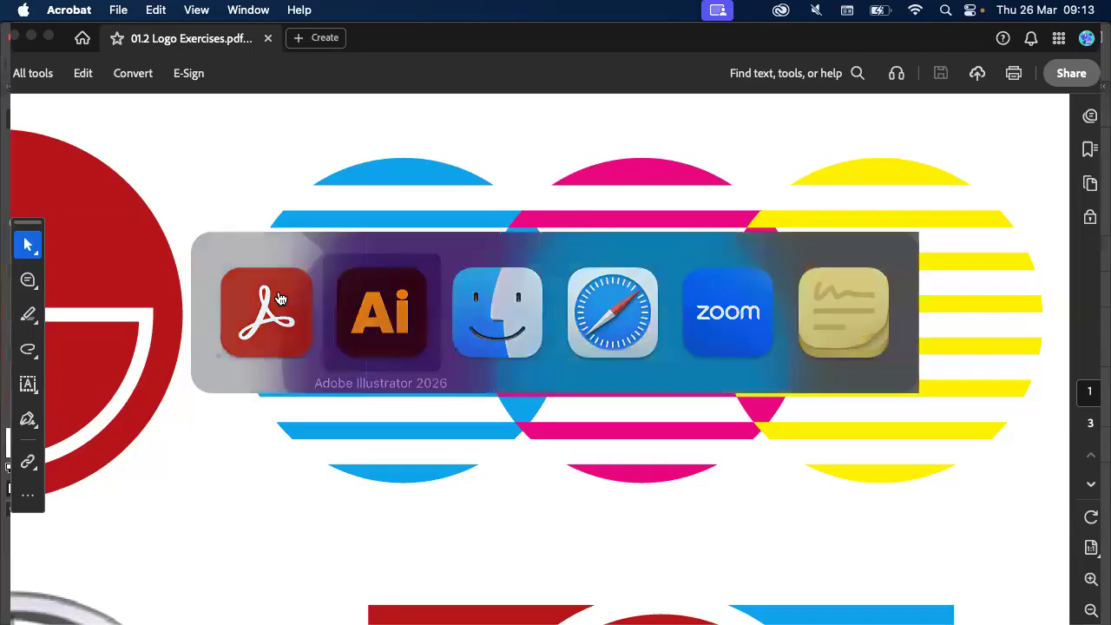
Delete the star from Layer 1 and the white, purple and blue circles above Artboard 1
scroll(284, 307, "down", 3)
scroll(284, 306, "left", 1)
left_click(285, 309)
scroll(285, 309, "up", 2)
scroll(285, 309, "right", 1)
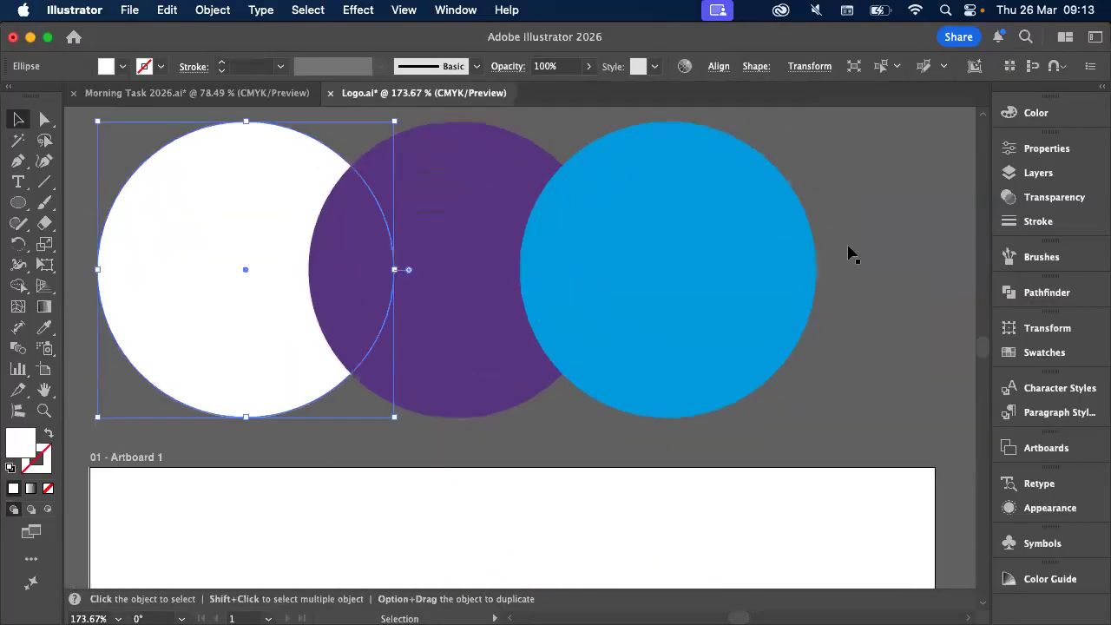
left_click(1038, 177)
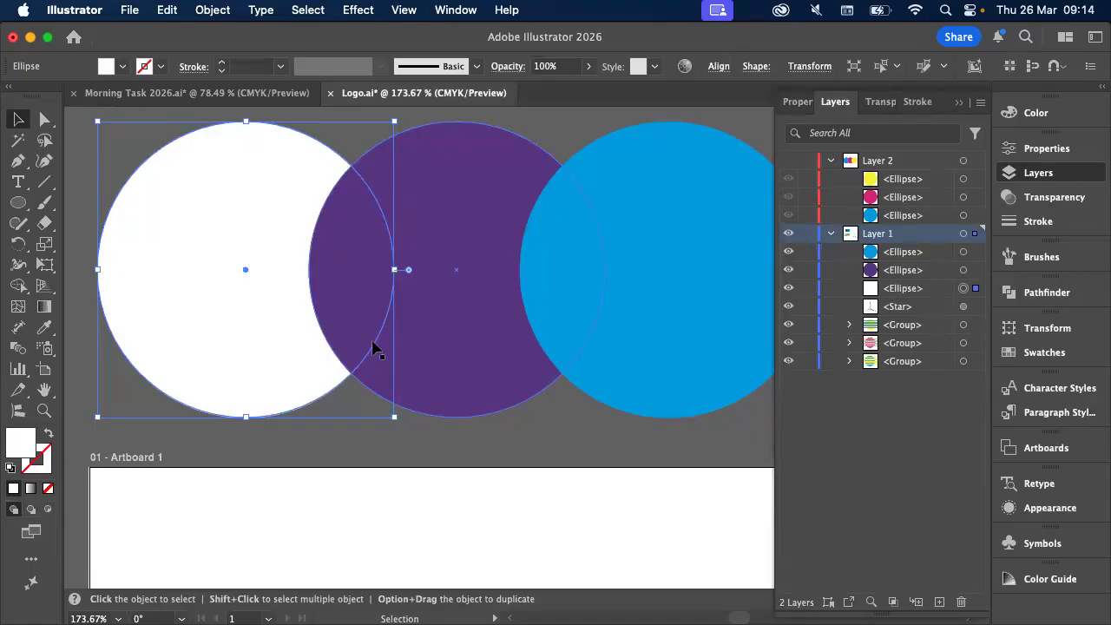
left_click(405, 499)
scroll(405, 498, "down", 2)
left_click(949, 294)
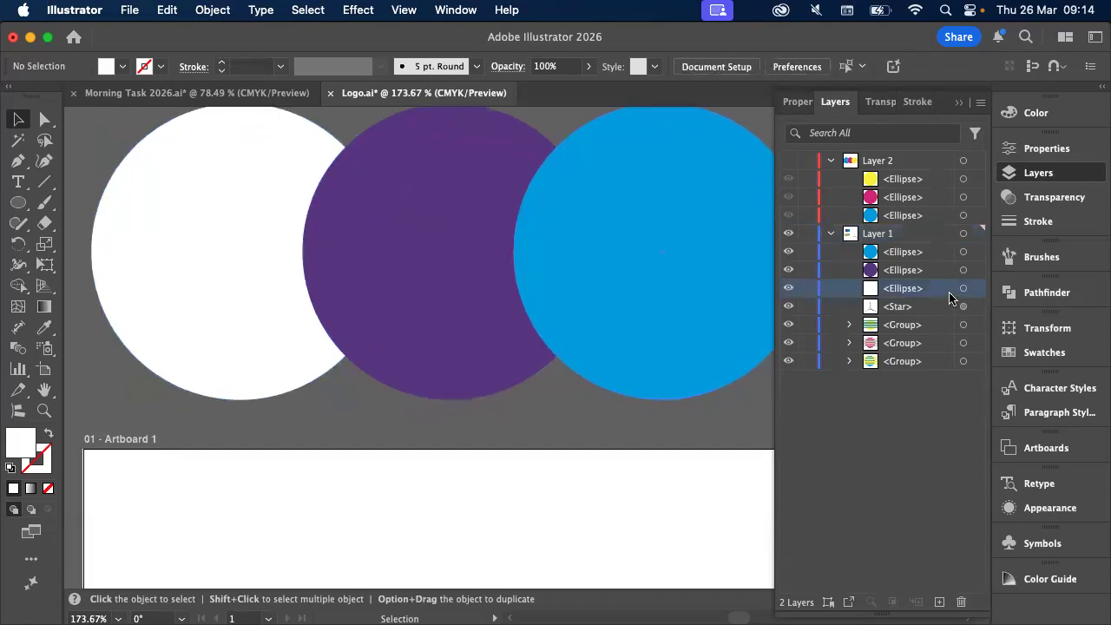
left_click(963, 305)
key("Delete")
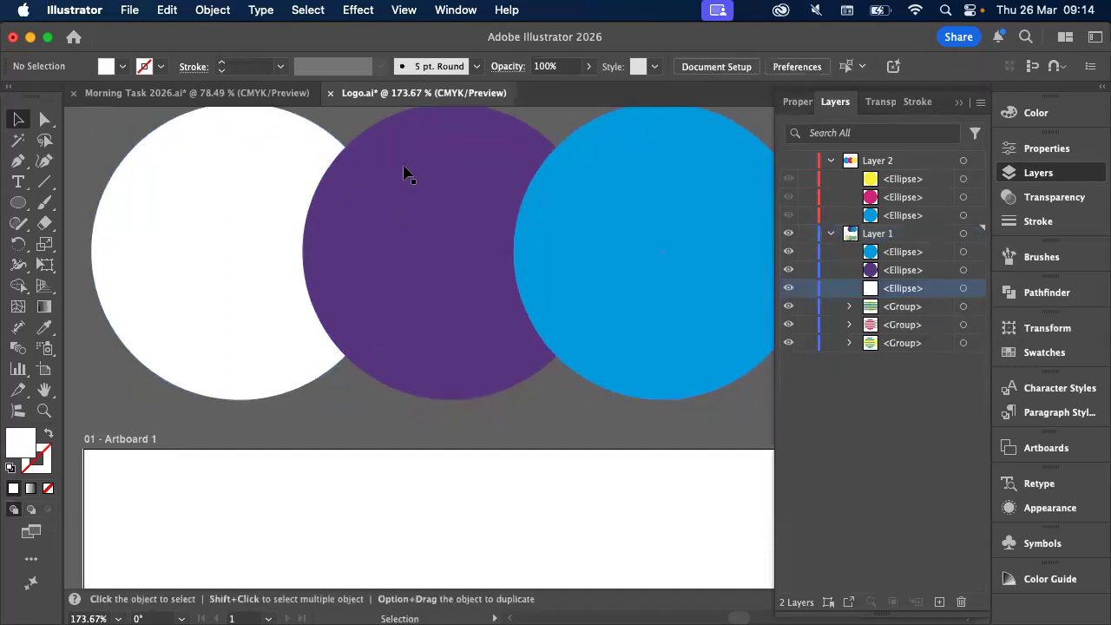
left_click_drag(92, 132, 803, 335)
key("Delete")
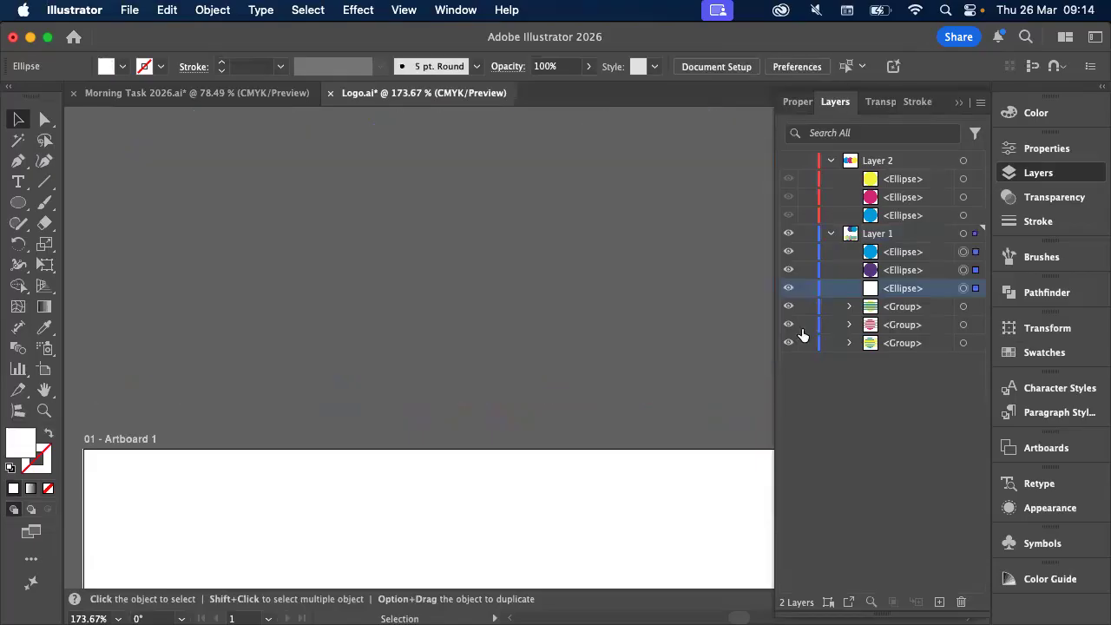
Collapse Layer 2 and keep Layer 1 expanded so its three striped circle groups are listed
scroll(656, 314, "down", 5)
scroll(656, 314, "left", 3)
scroll(662, 307, "down", 4)
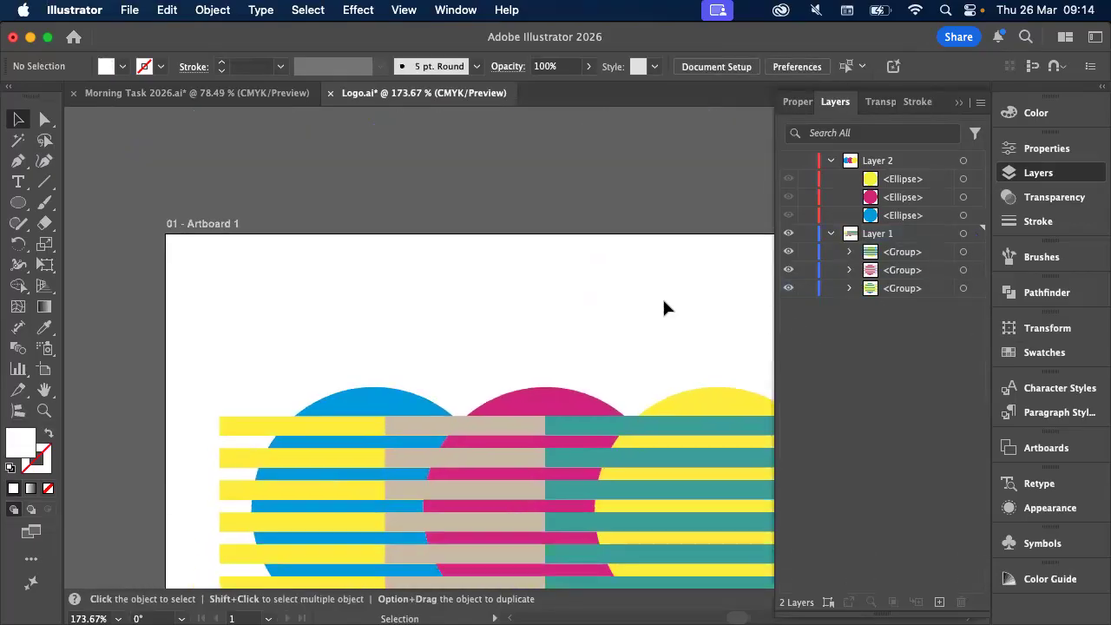
scroll(588, 293, "down", 3)
scroll(588, 293, "right", 2)
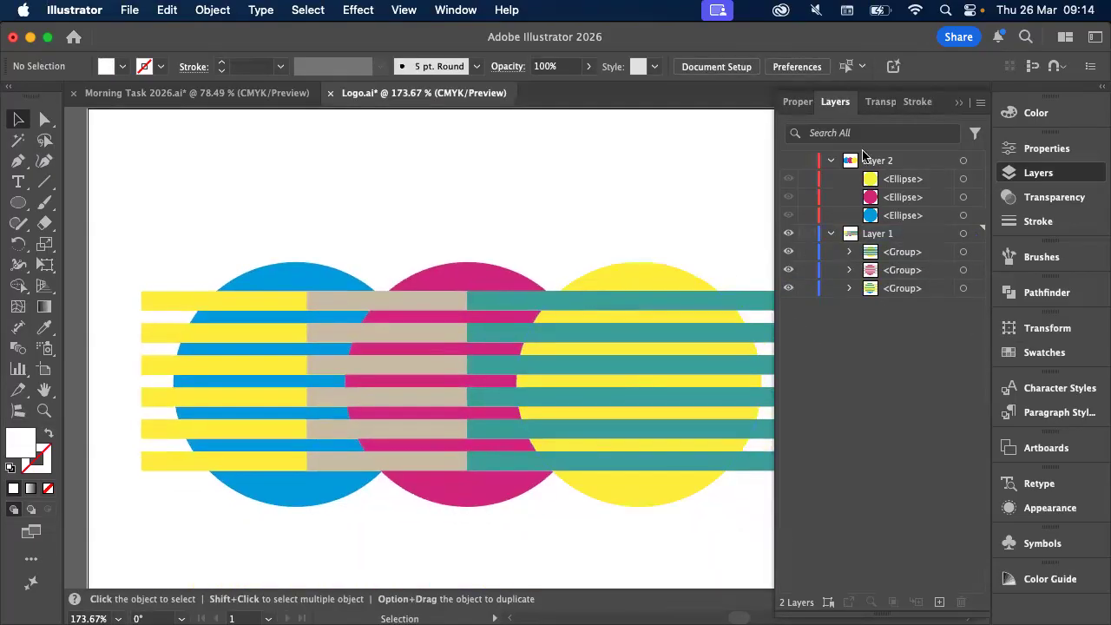
left_click(830, 161)
left_click(831, 179)
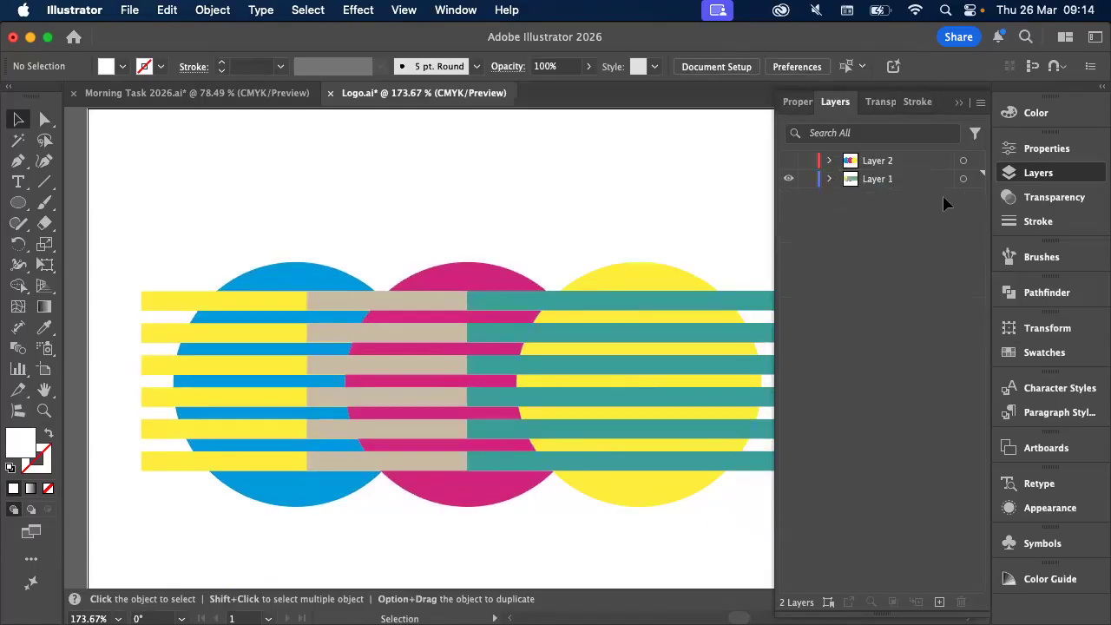
left_click(830, 179)
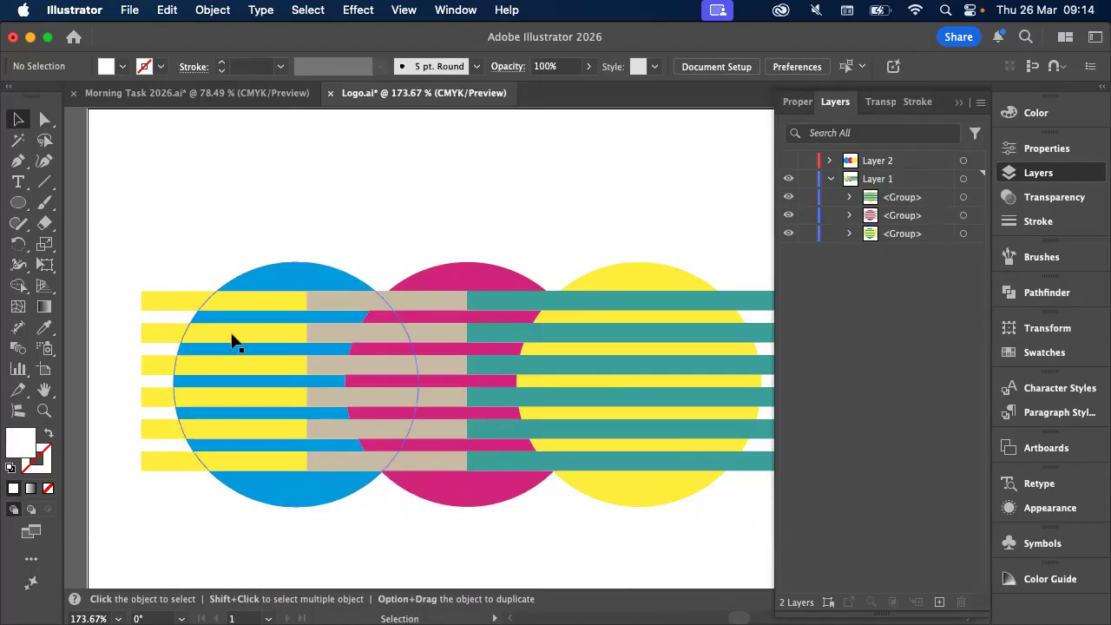
Hide the blue and magenta circle groups in Layer 1 to examine the yellow circle with its teal stripes
scroll(231, 339, "up", 3)
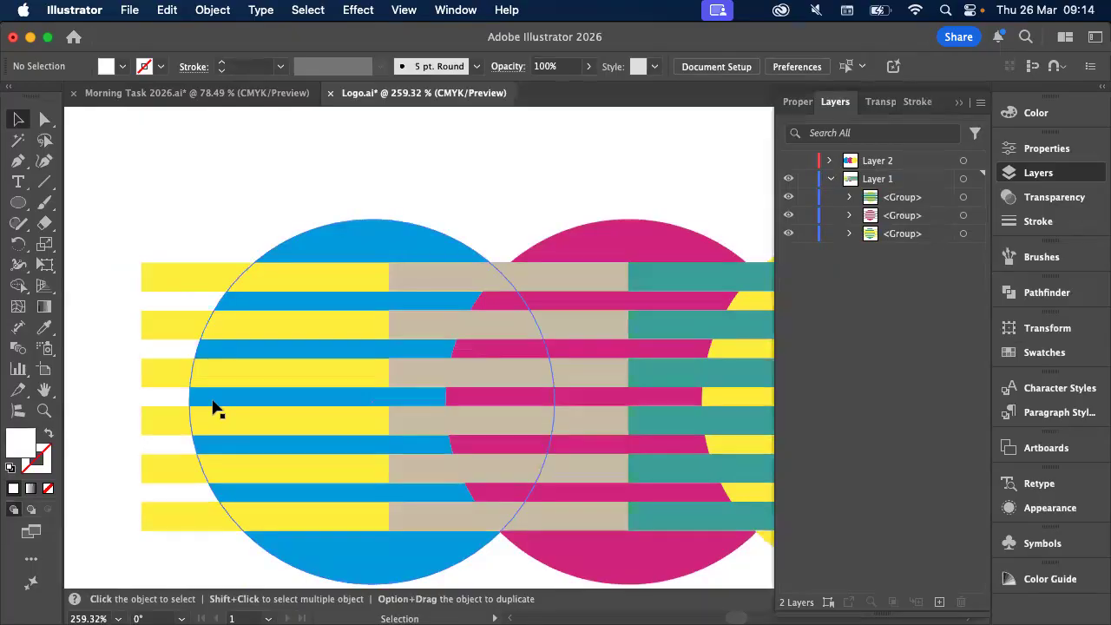
scroll(215, 408, "right", 5)
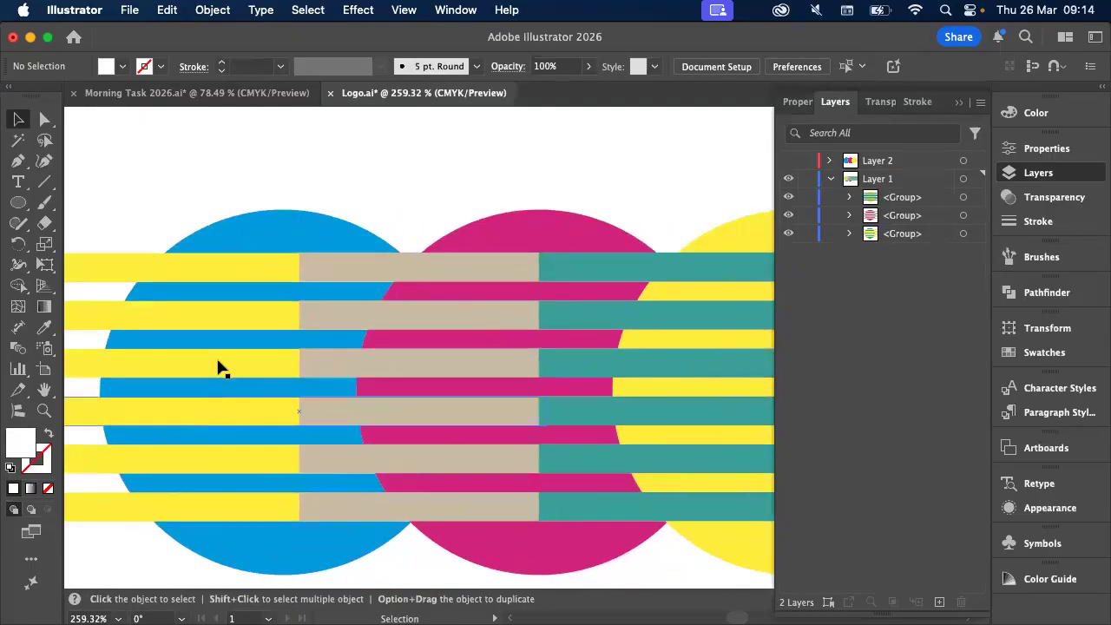
left_click(788, 234)
left_click(788, 216)
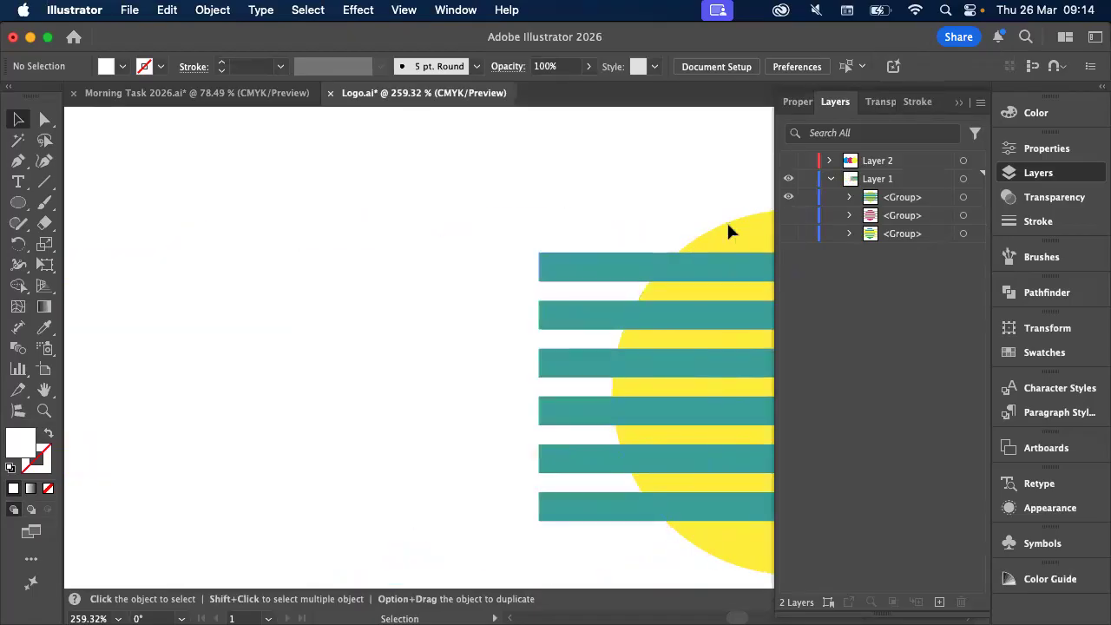
scroll(729, 232, "right", 15)
scroll(729, 225, "right", 2)
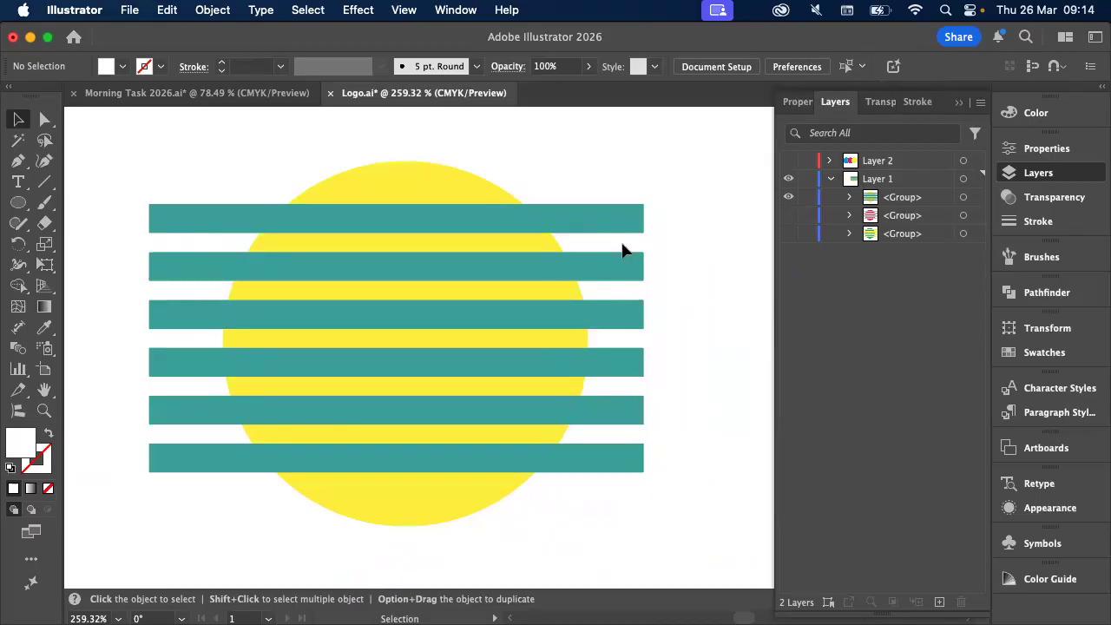
Show the magenta and blue circle groups again, examining how the stripes of neighbouring groups overlap
left_click(797, 217)
left_click(787, 216)
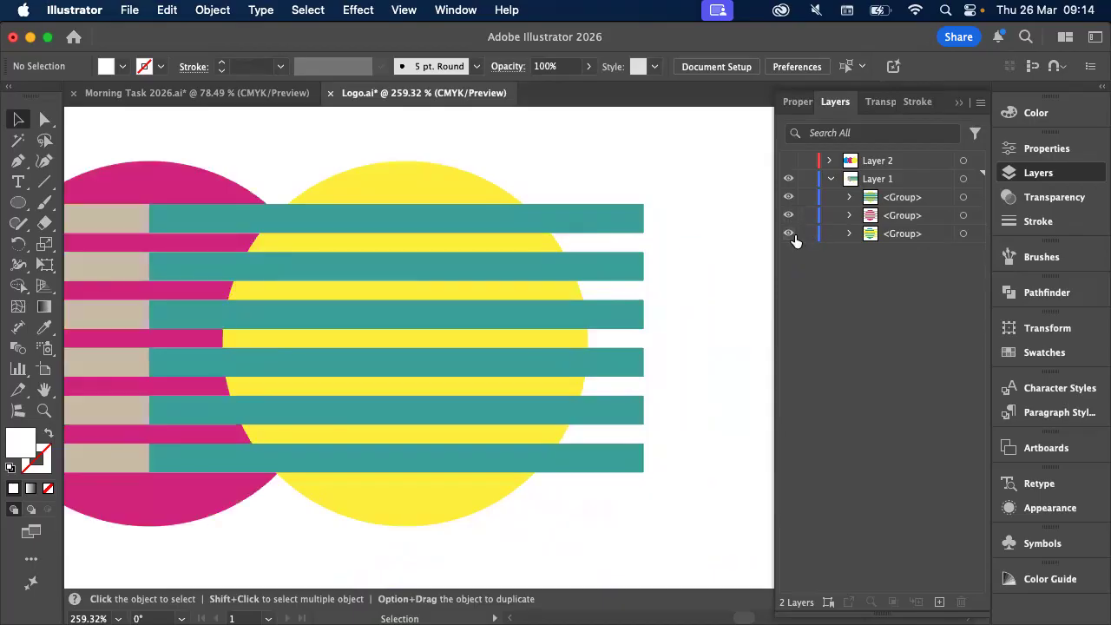
scroll(600, 305, "left", 10)
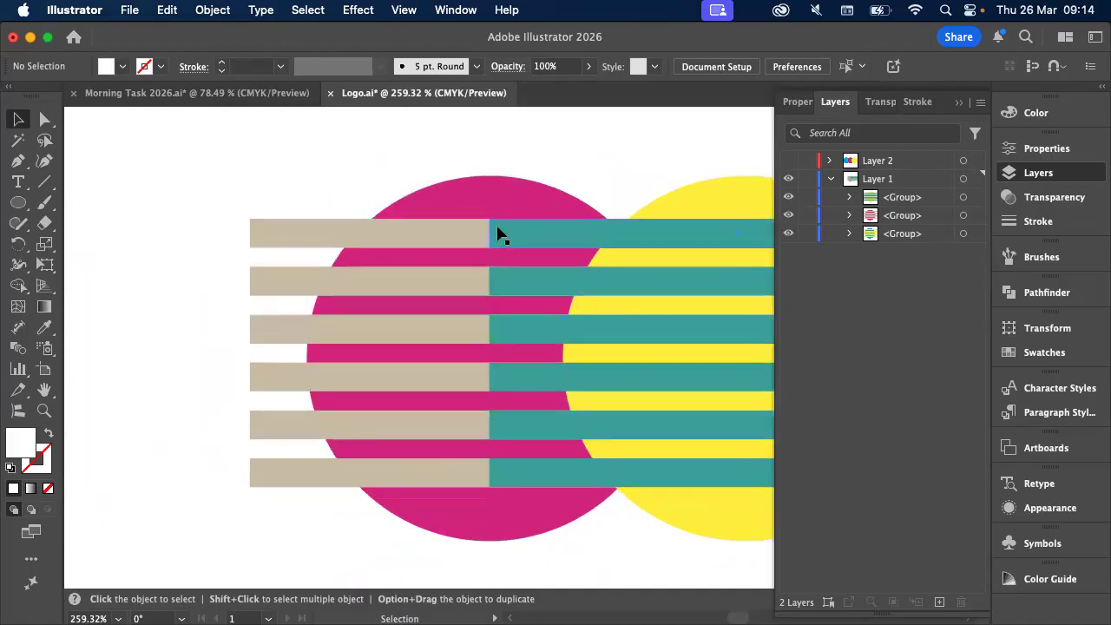
scroll(500, 235, "right", 4)
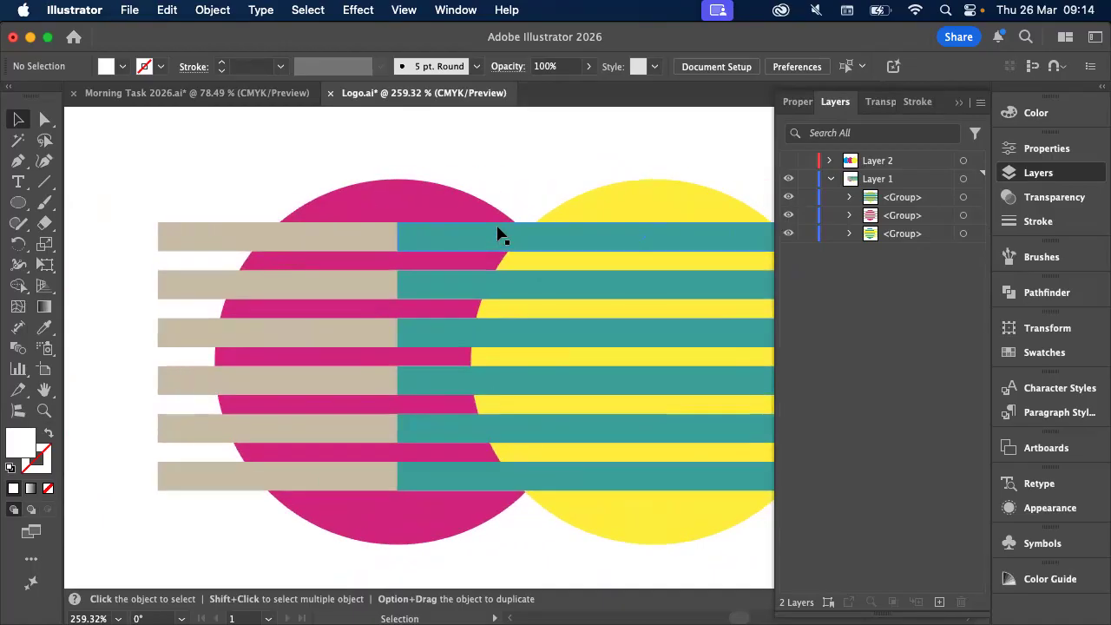
scroll(500, 234, "right", 3)
scroll(486, 231, "down", 3)
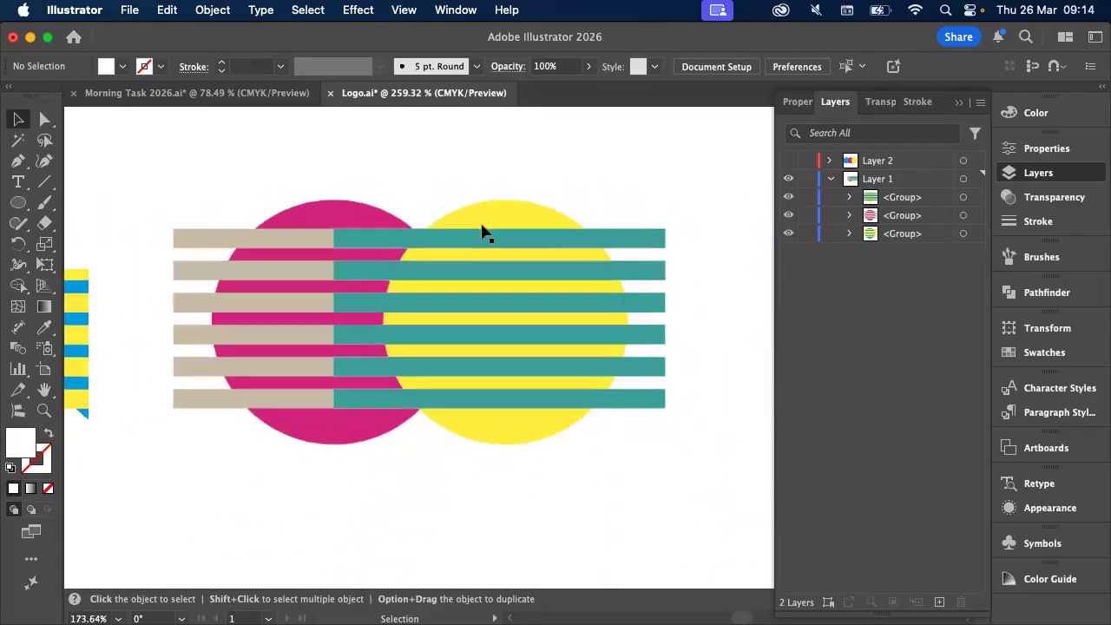
scroll(708, 234, "right", 5)
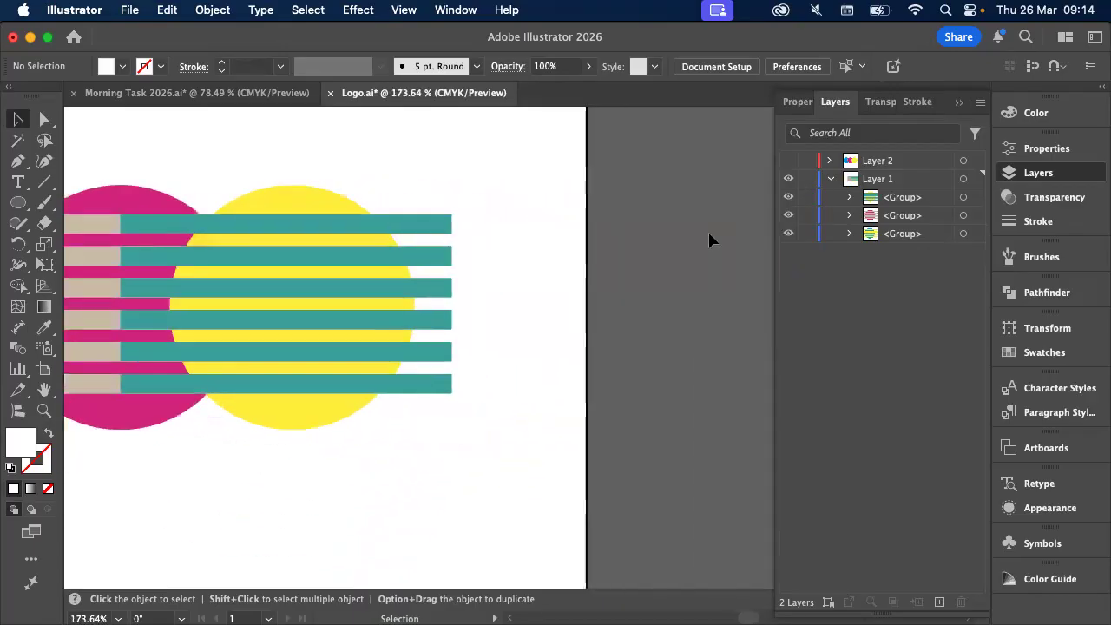
scroll(708, 239, "left", 8)
scroll(173, 336, "up", 3)
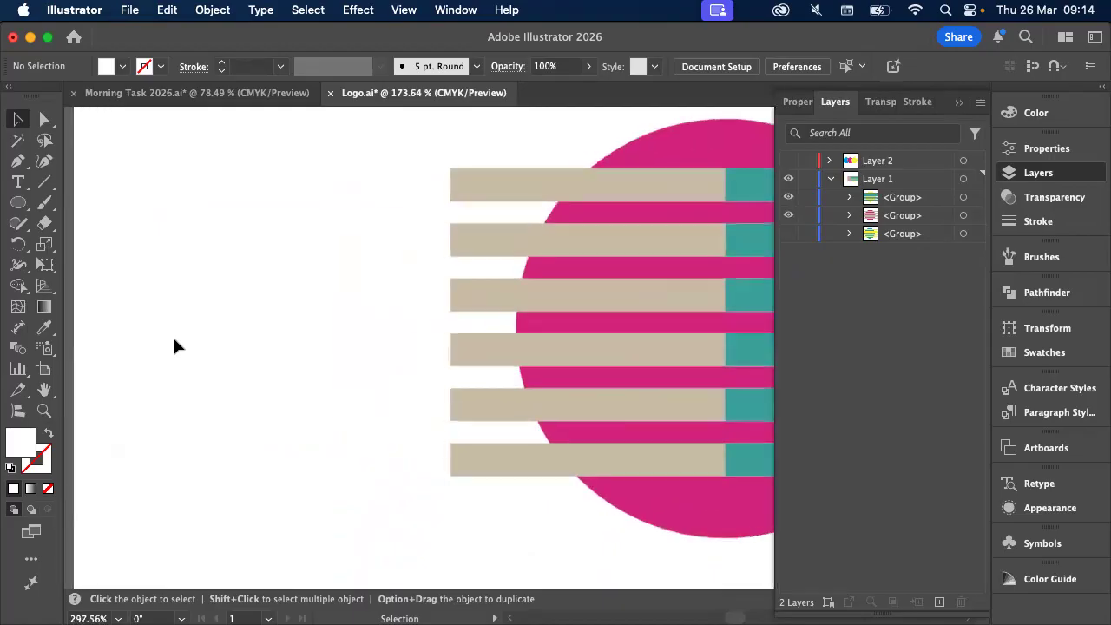
scroll(187, 338, "down", 6)
left_click(788, 233)
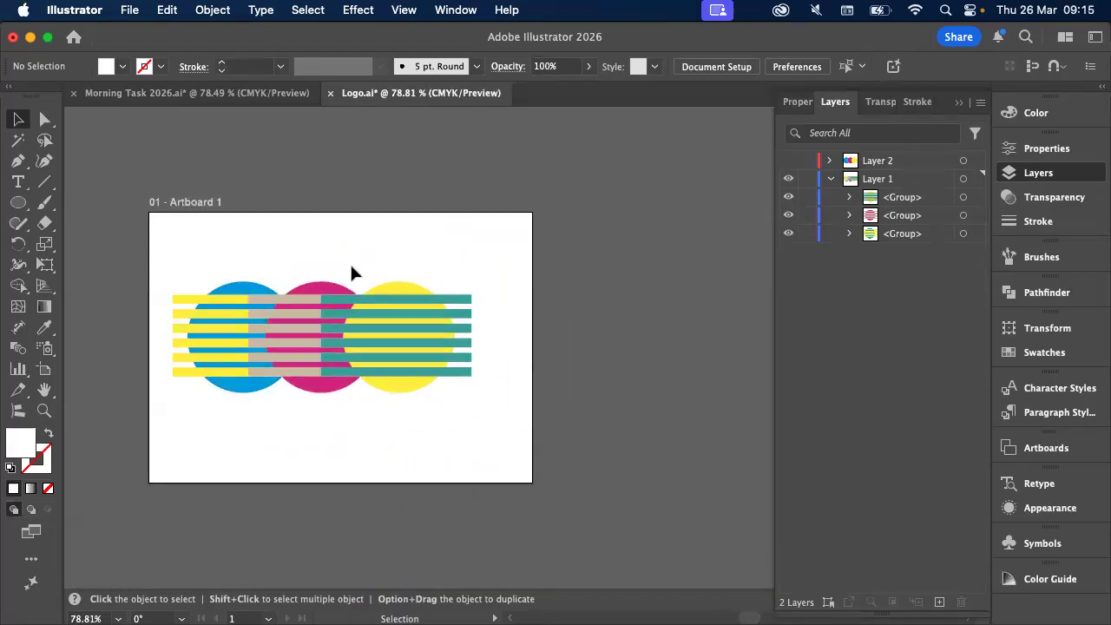
Show Layer 2 to view its plain blue, magenta and yellow circles over the striped groups
scroll(352, 274, "up", 2)
scroll(353, 274, "up", 1)
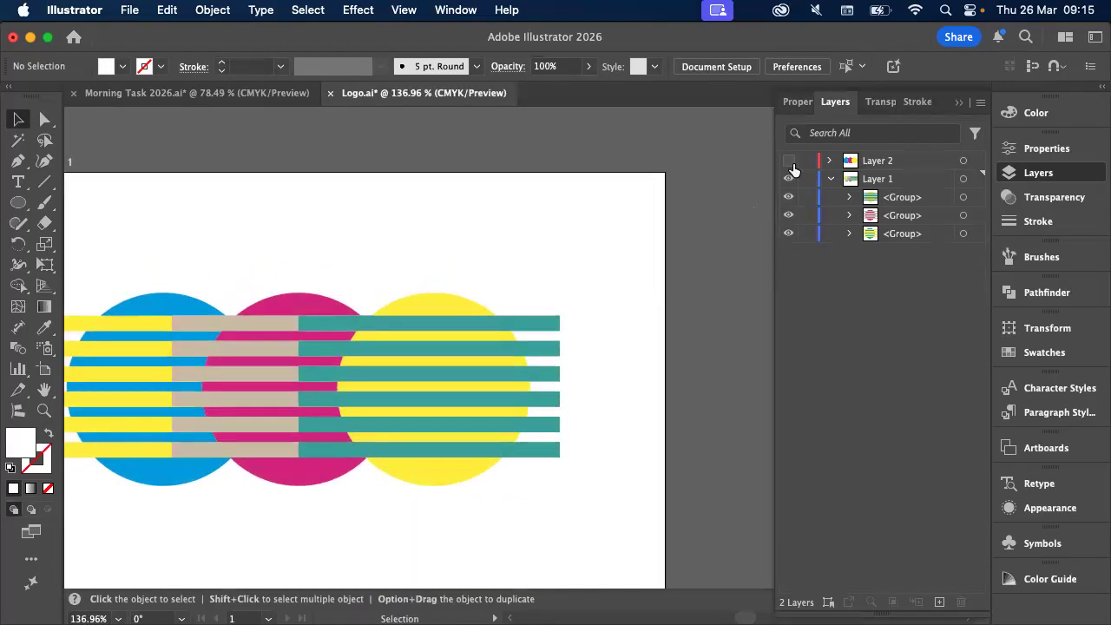
left_click(789, 162)
scroll(562, 222, "left", 5)
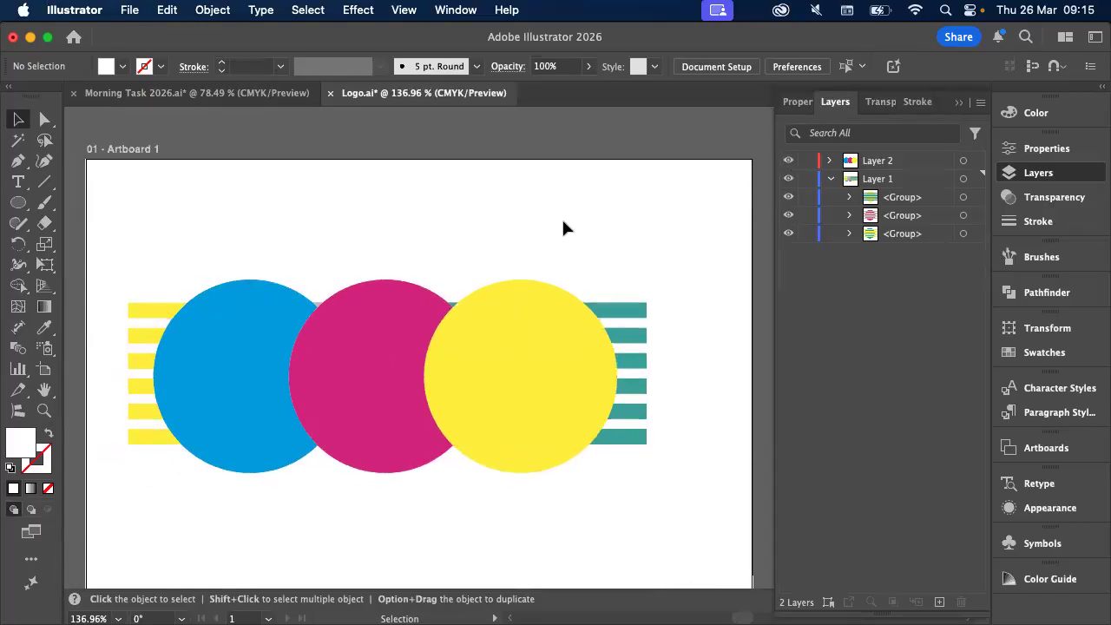
Examine the circle overlaps in the striped logo in the Acrobat PDF and return to Illustrator
key("a")
key("super+Tab")
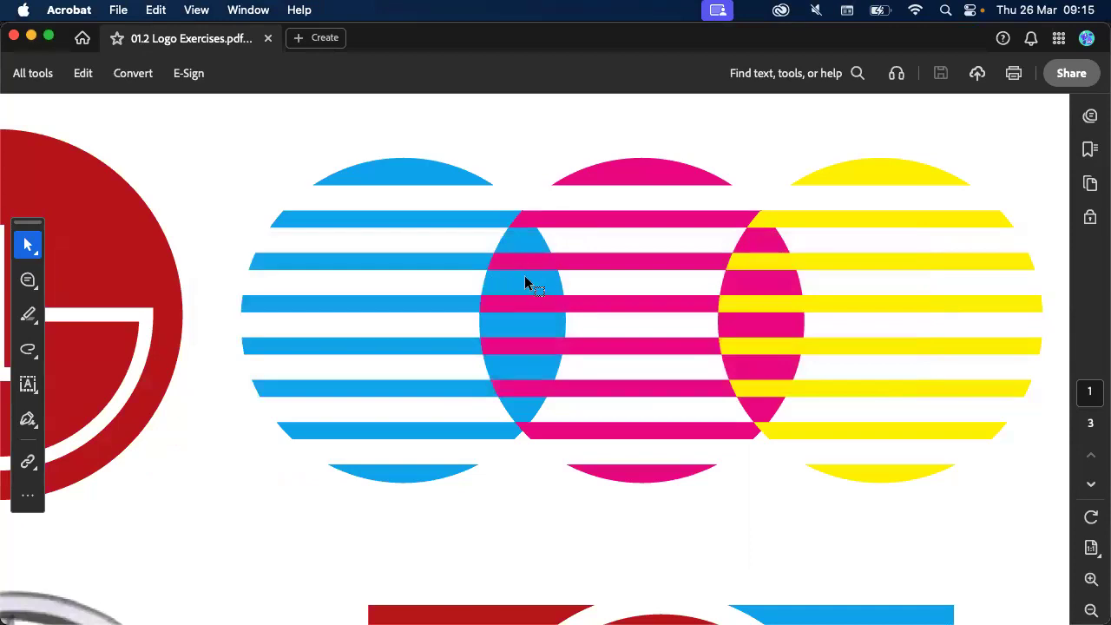
scroll(524, 275, "up", 5)
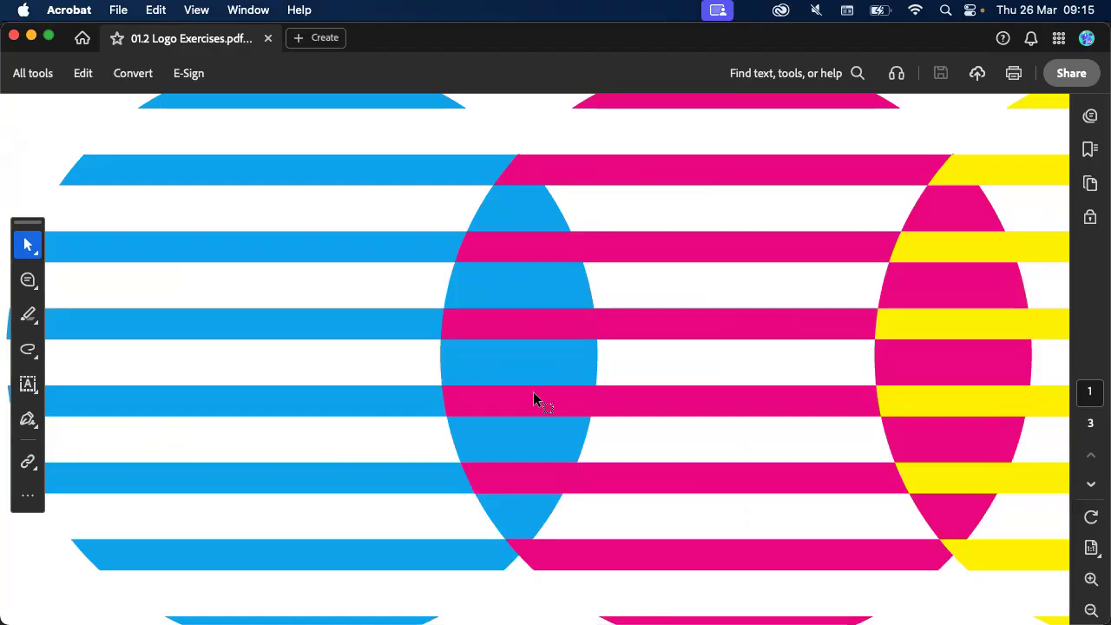
key("super+Tab")
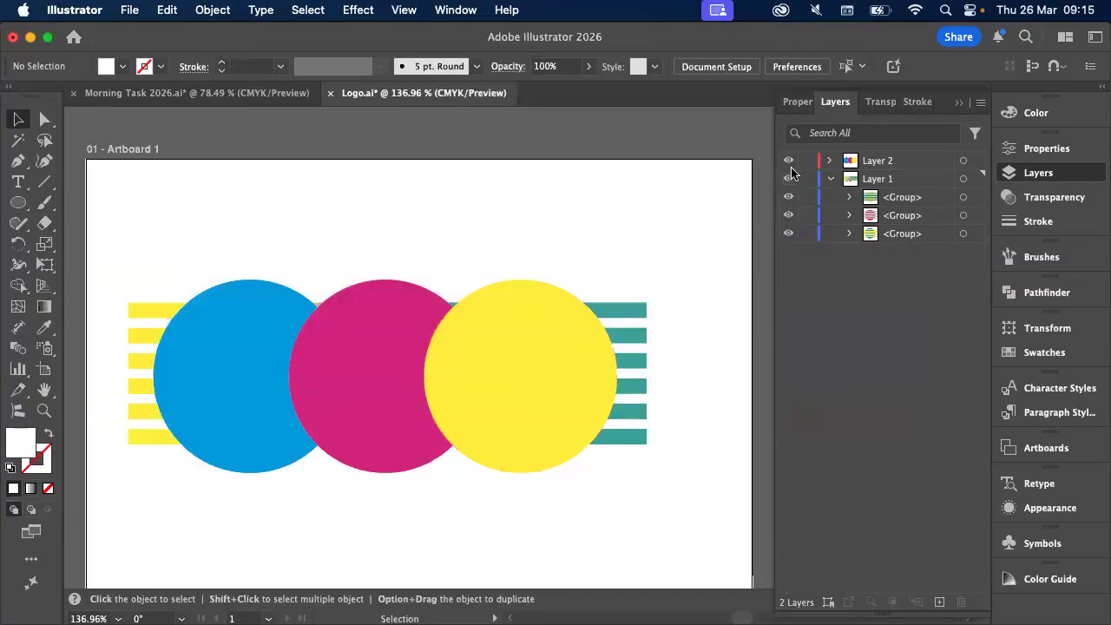
Toggle Layer 2's visibility to compare the plain circles with the striped groups, leaving the layer hidden
left_click(787, 162)
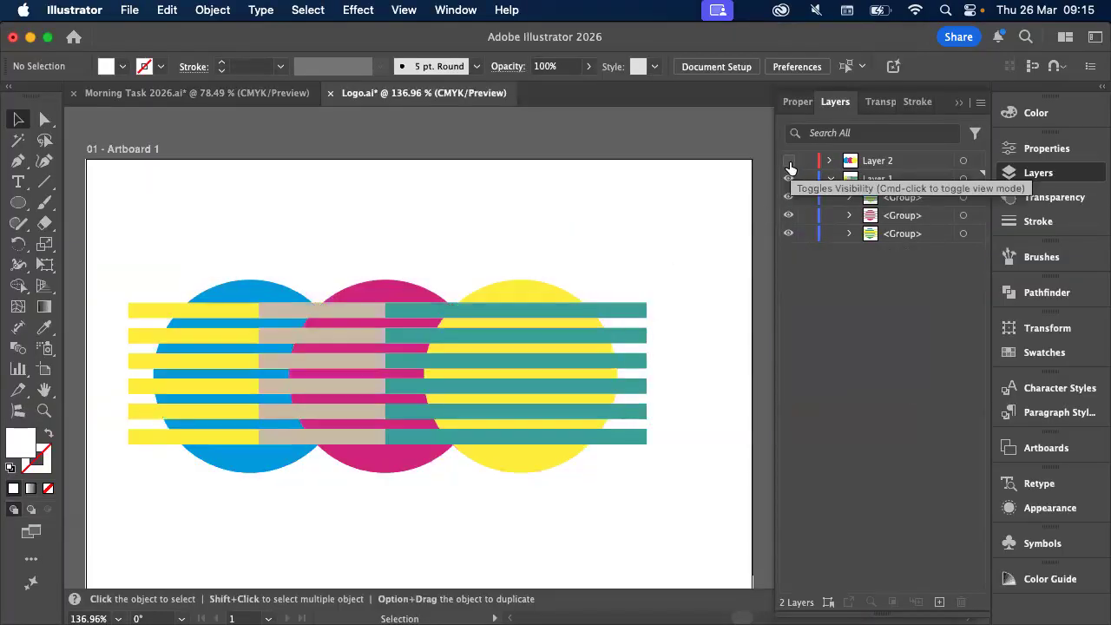
left_click(789, 163)
left_click(788, 163)
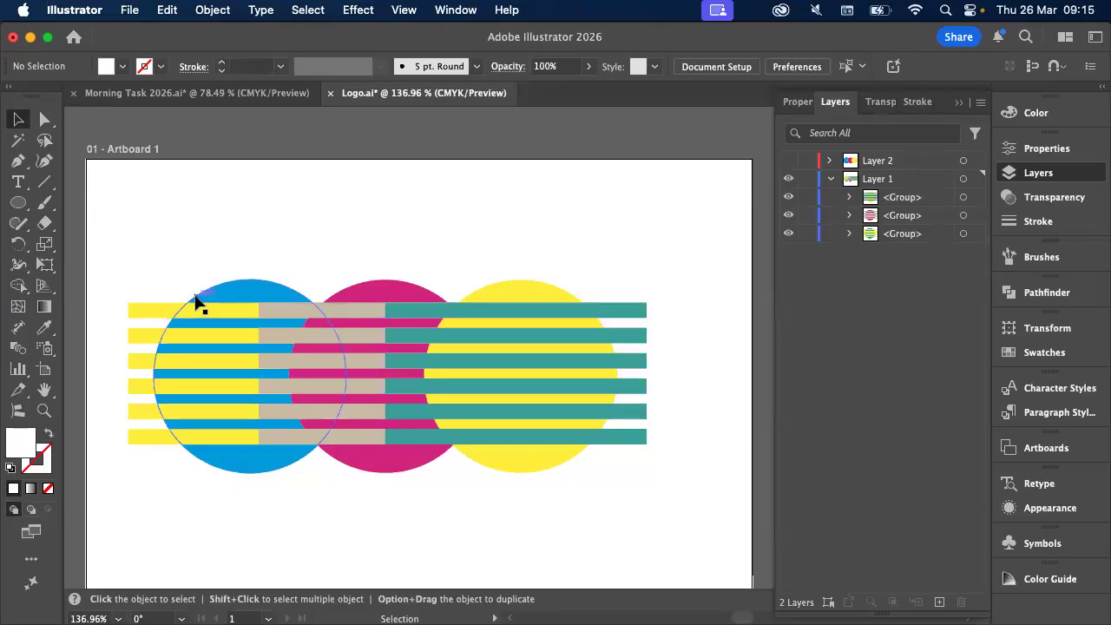
Select the blue circle group and examine how its yellow stripes cross the circle
scroll(195, 304, "up", 1)
scroll(196, 304, "left", 5)
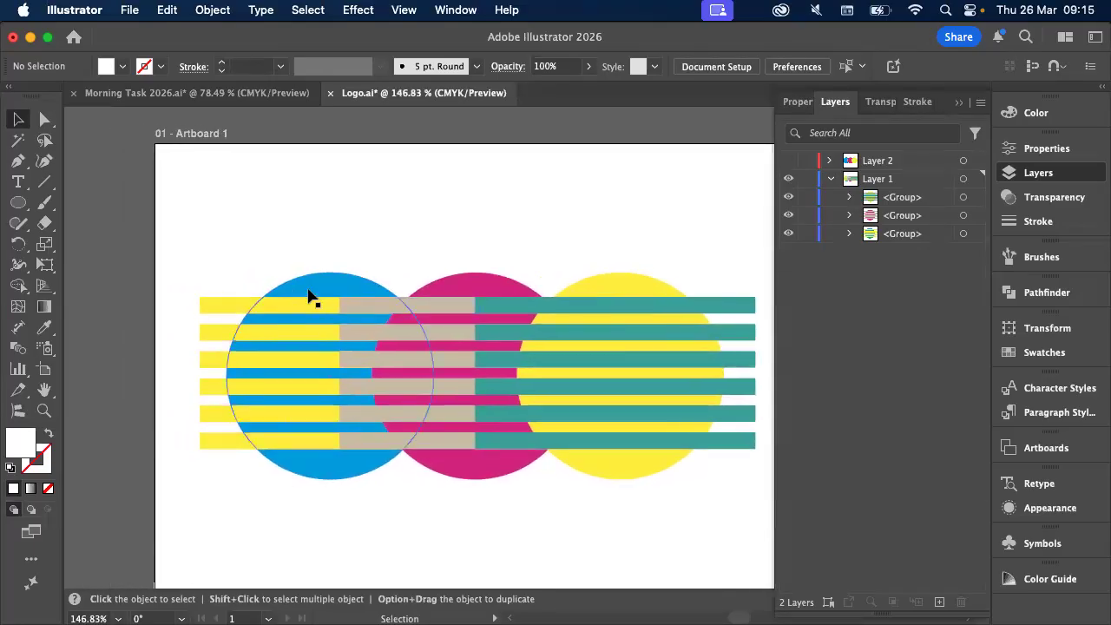
left_click(310, 297)
scroll(335, 290, "up", 3)
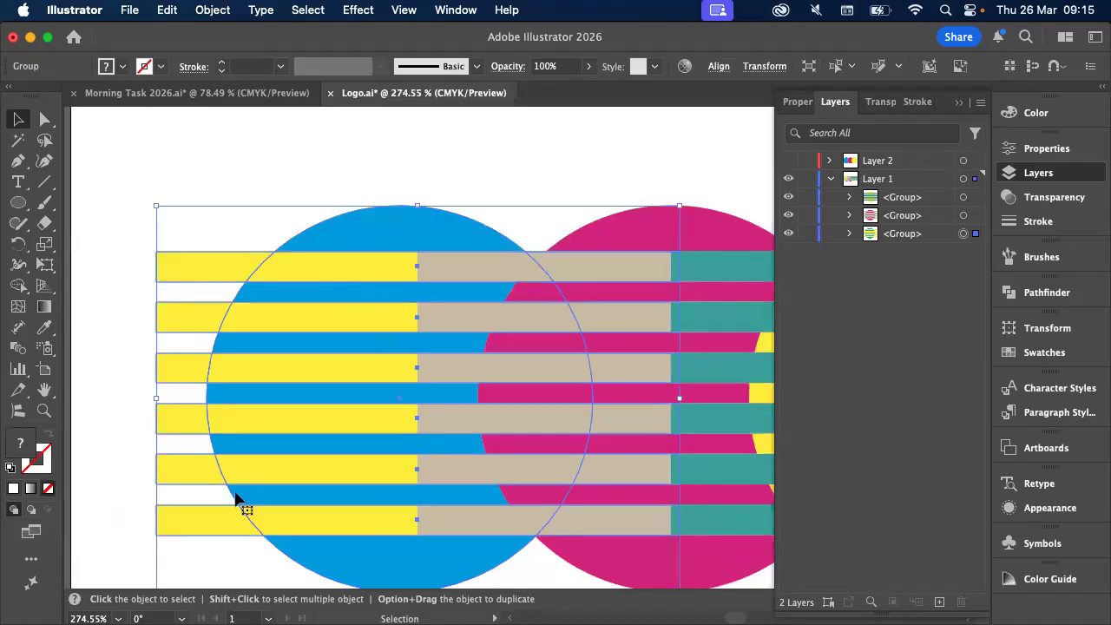
scroll(236, 500, "right", 3)
scroll(236, 501, "down", 2)
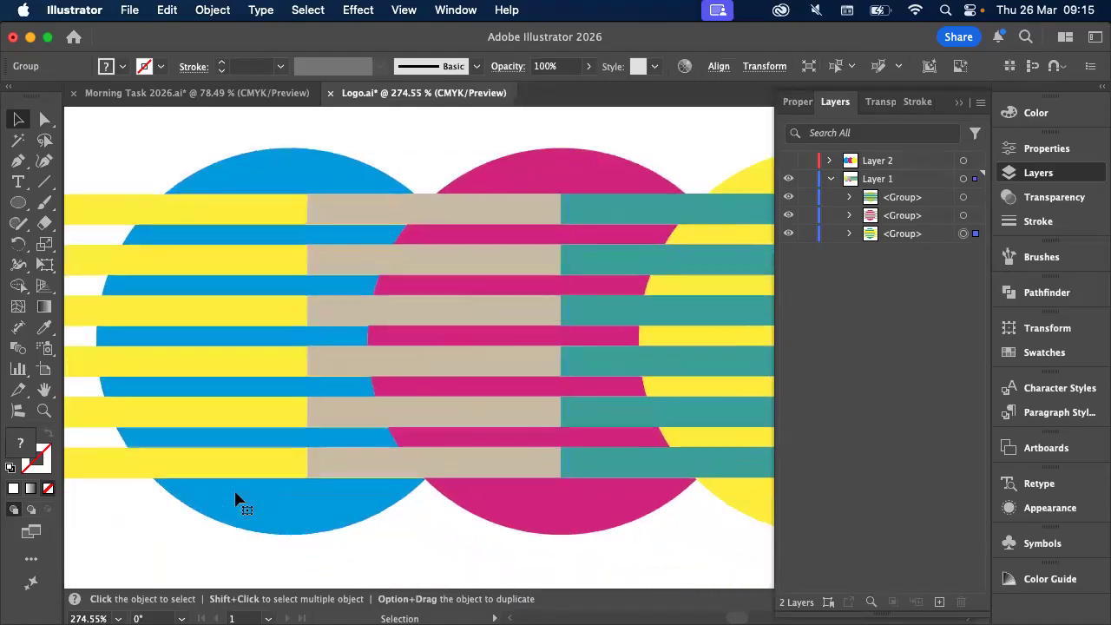
Isolate the magenta circle group, select its beige stripes from the upper to the lowest, and exit isolation
left_click(598, 169)
double_click(539, 162)
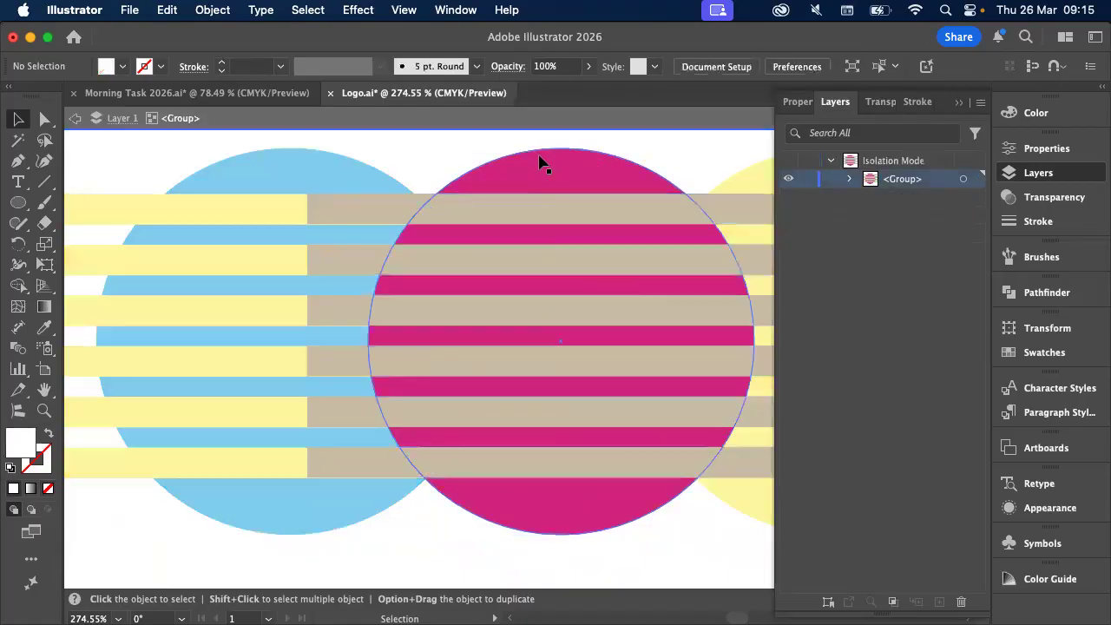
scroll(568, 185, "right", 2)
left_click(548, 199)
left_click_drag(549, 200, 550, 464)
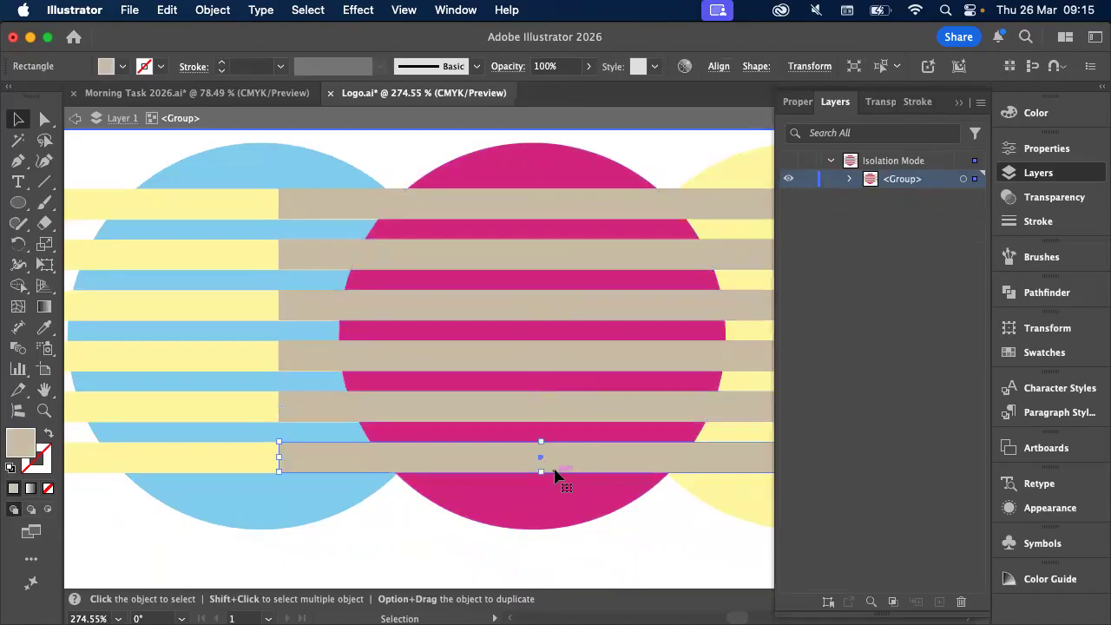
left_click(690, 561)
double_click(690, 561)
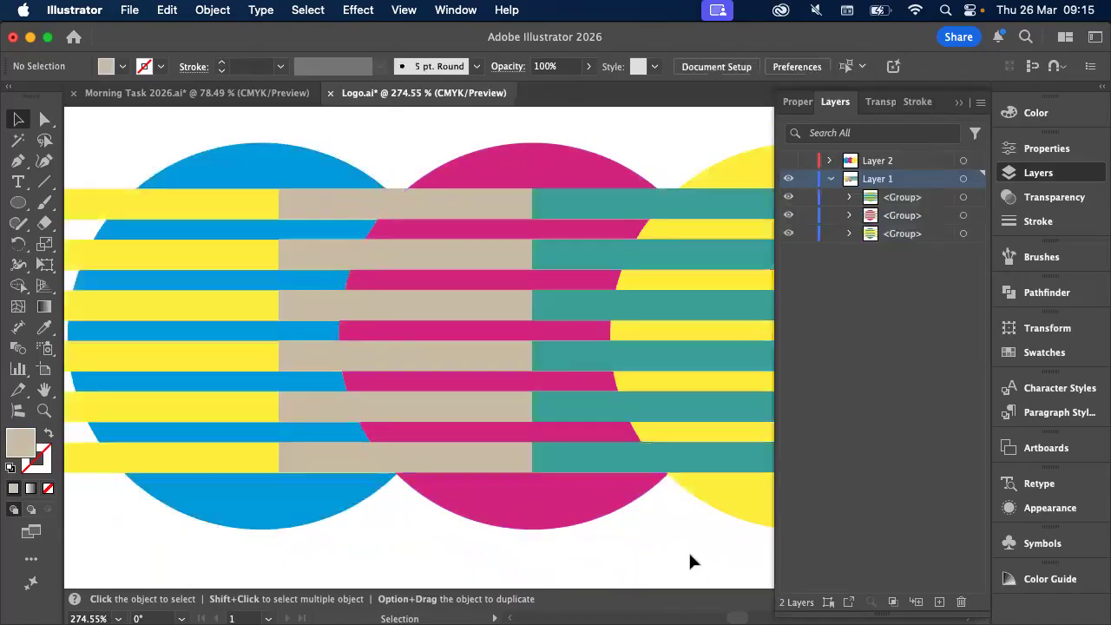
Subtract the yellow stripes from the blue circle with Minus Front
scroll(688, 549, "down", 5)
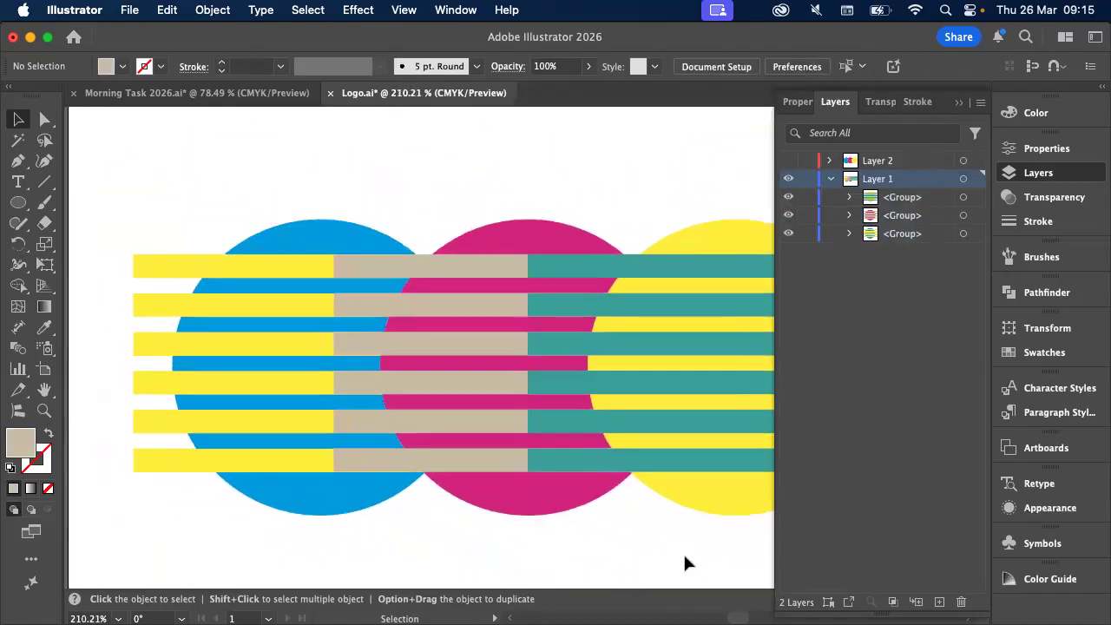
left_click(235, 231)
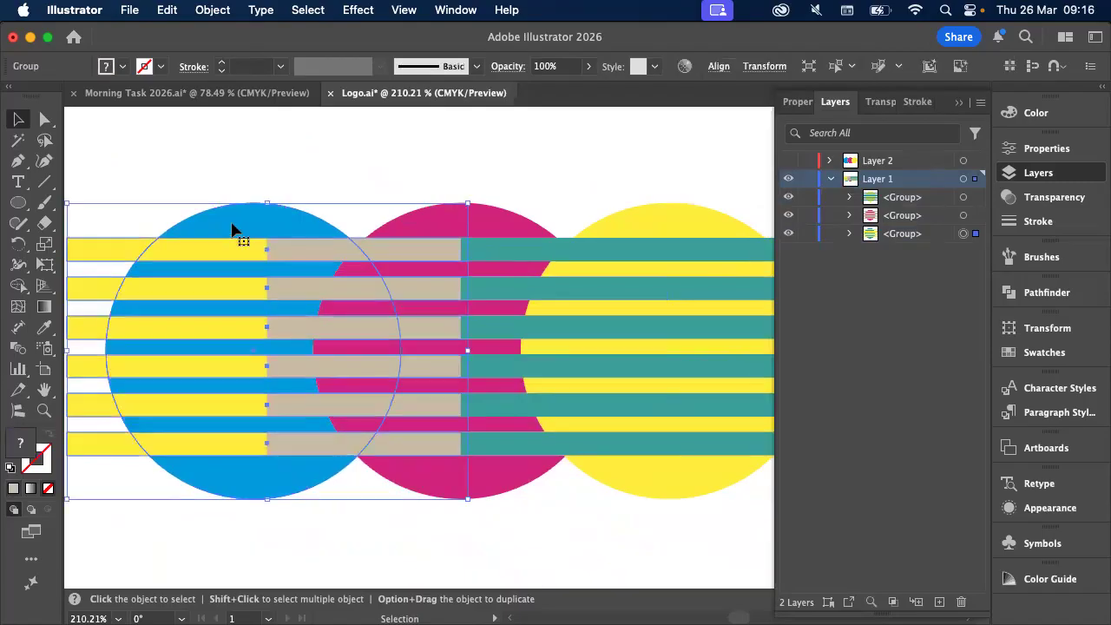
scroll(233, 230, "left", 3)
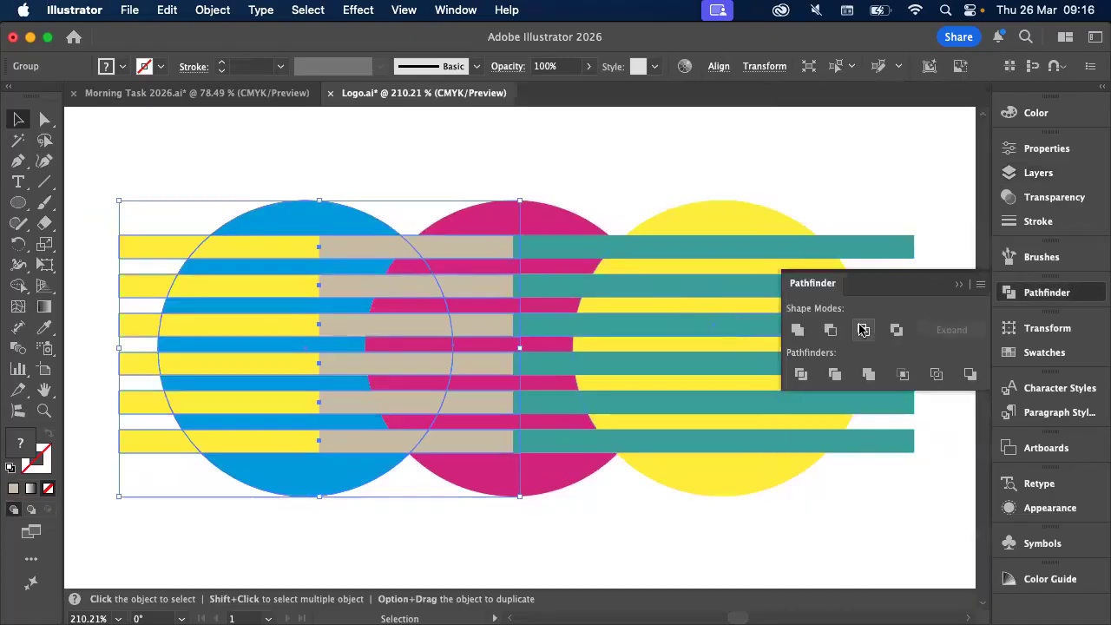
left_click(829, 332)
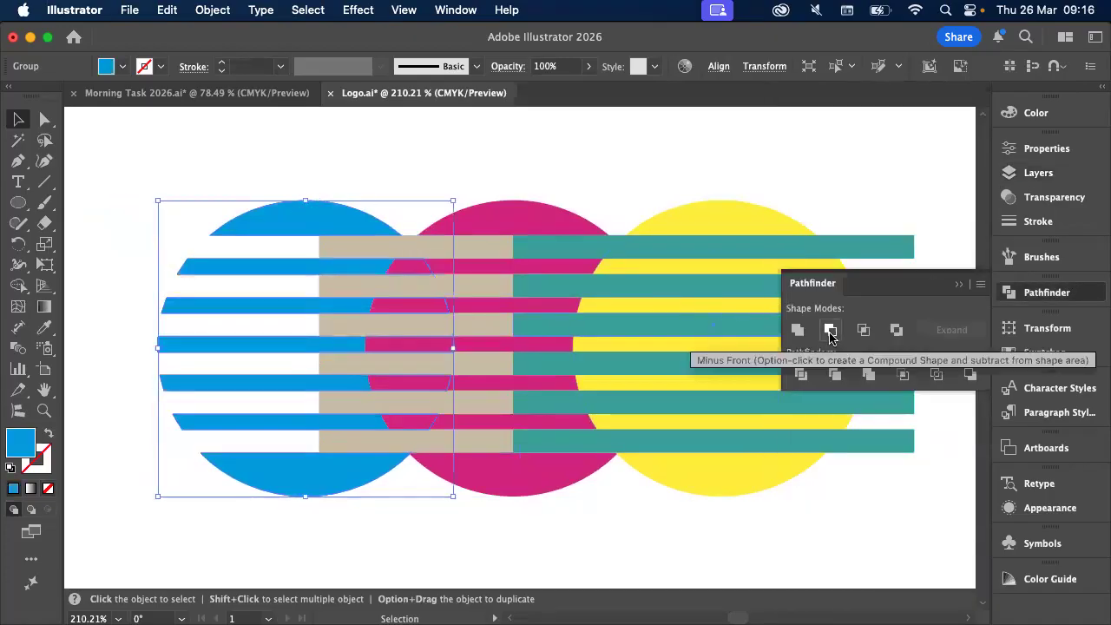
left_click(958, 284)
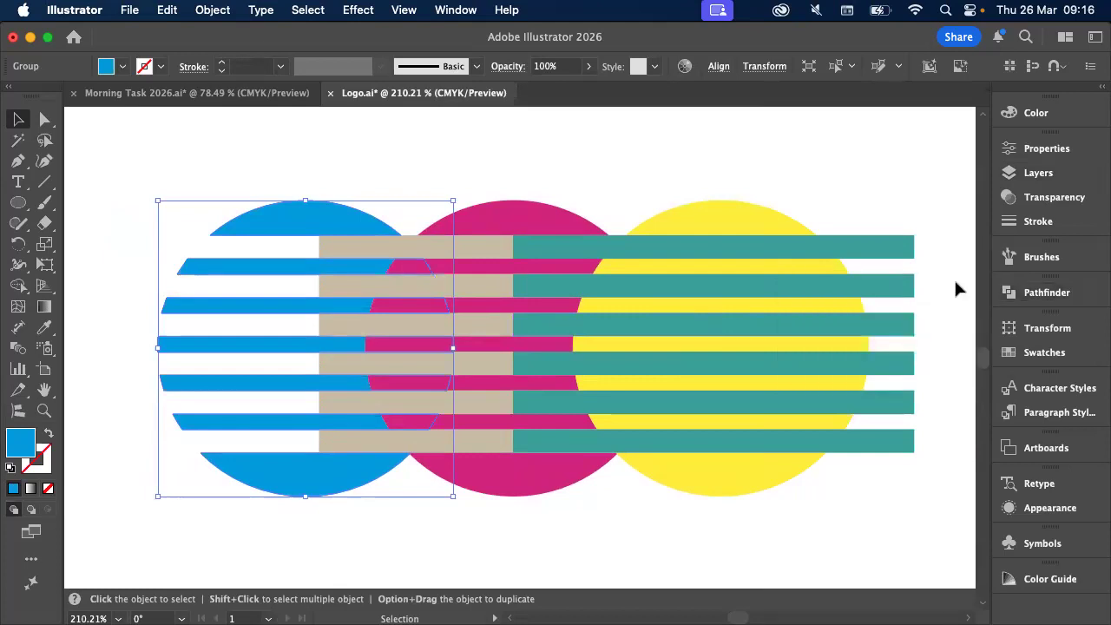
Subtract the beige stripes from the magenta circle and the teal stripes from the yellow circle with Minus Front
left_click(546, 219)
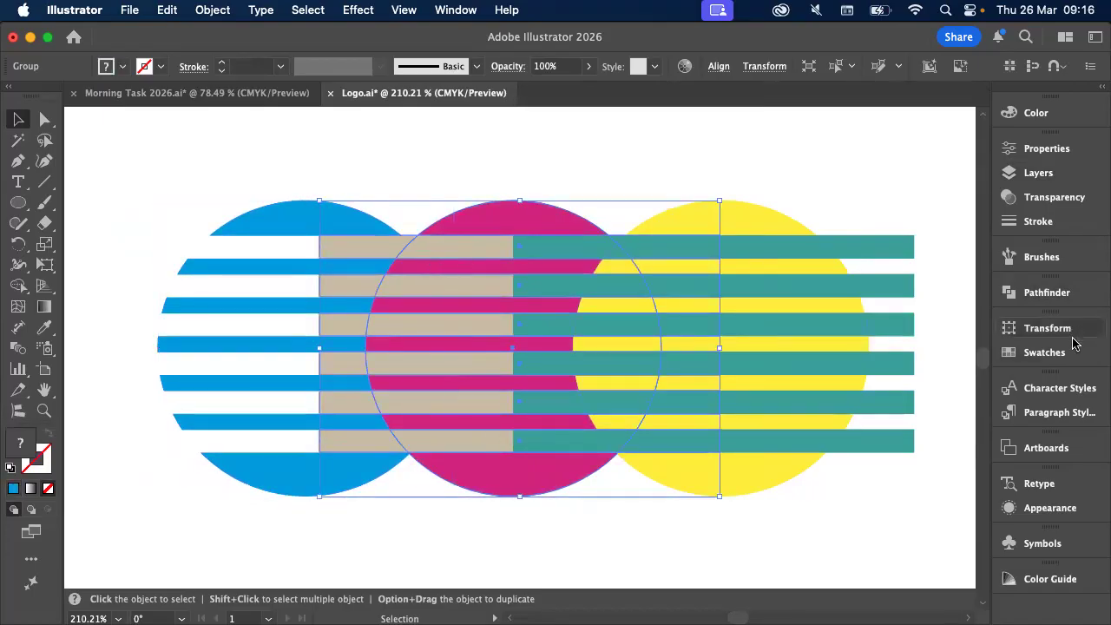
left_click_drag(1046, 293, 816, 285)
left_click(830, 330)
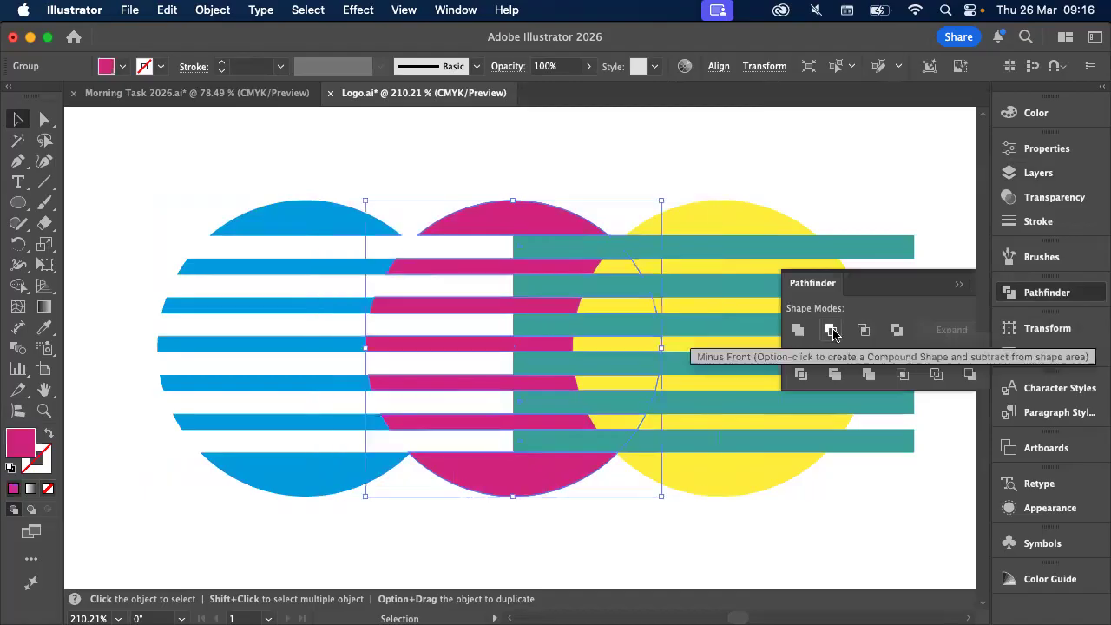
scroll(625, 334, "right", 5)
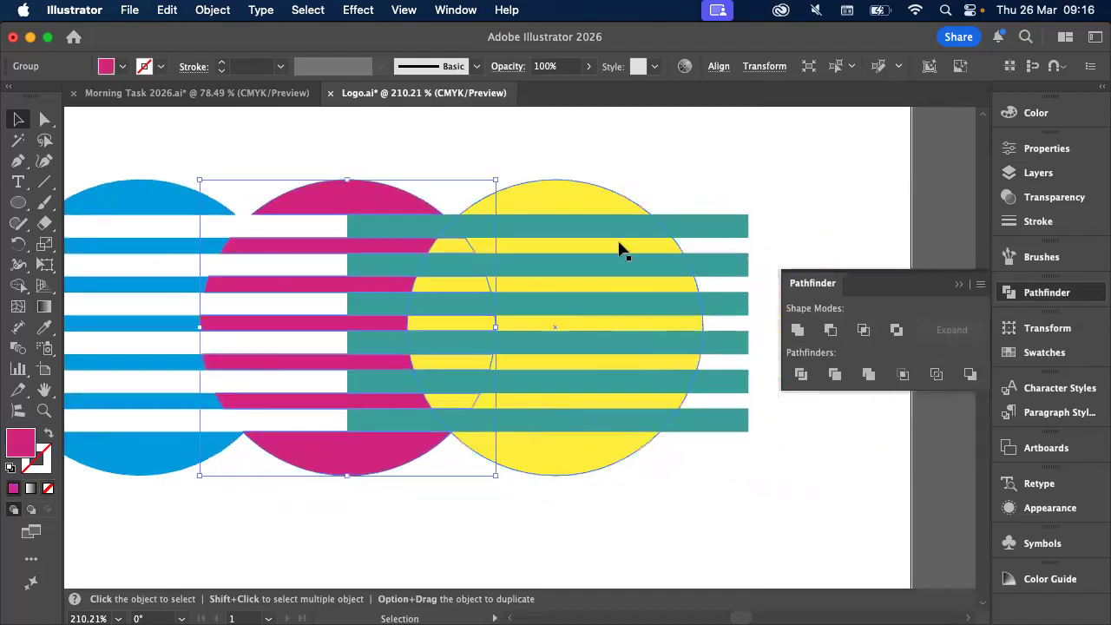
left_click(607, 222)
left_click(830, 330)
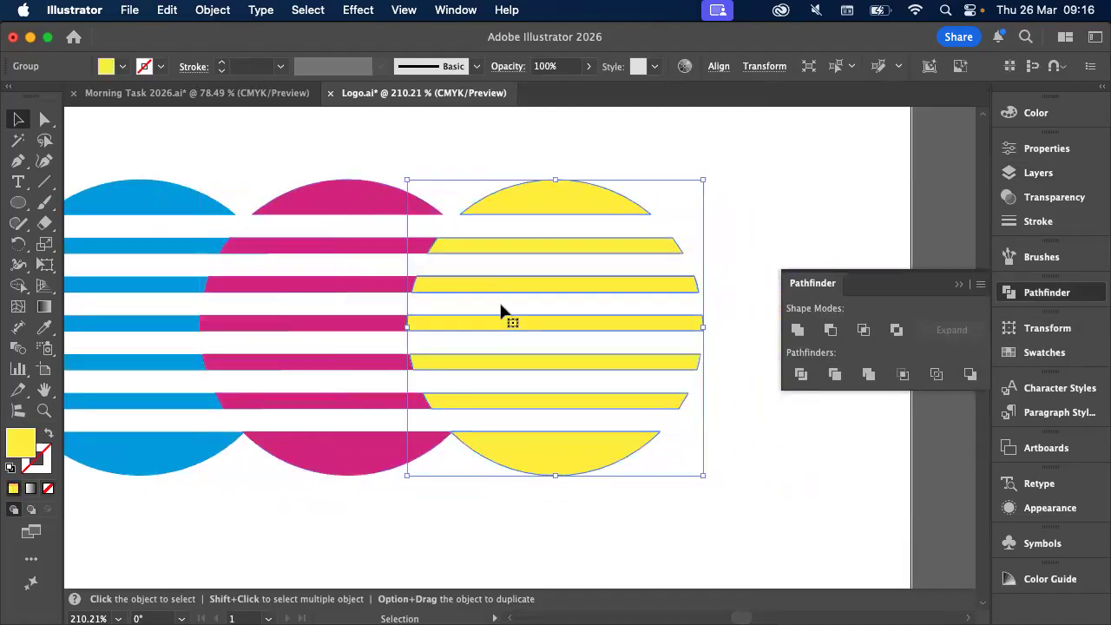
Nudge the cut magenta group down and back up to test how it overlaps the blue stripes
scroll(509, 315, "left", 5)
scroll(426, 292, "up", 3)
left_click_drag(413, 253, 399, 238)
key("Down")
key("Down")
key("Down")
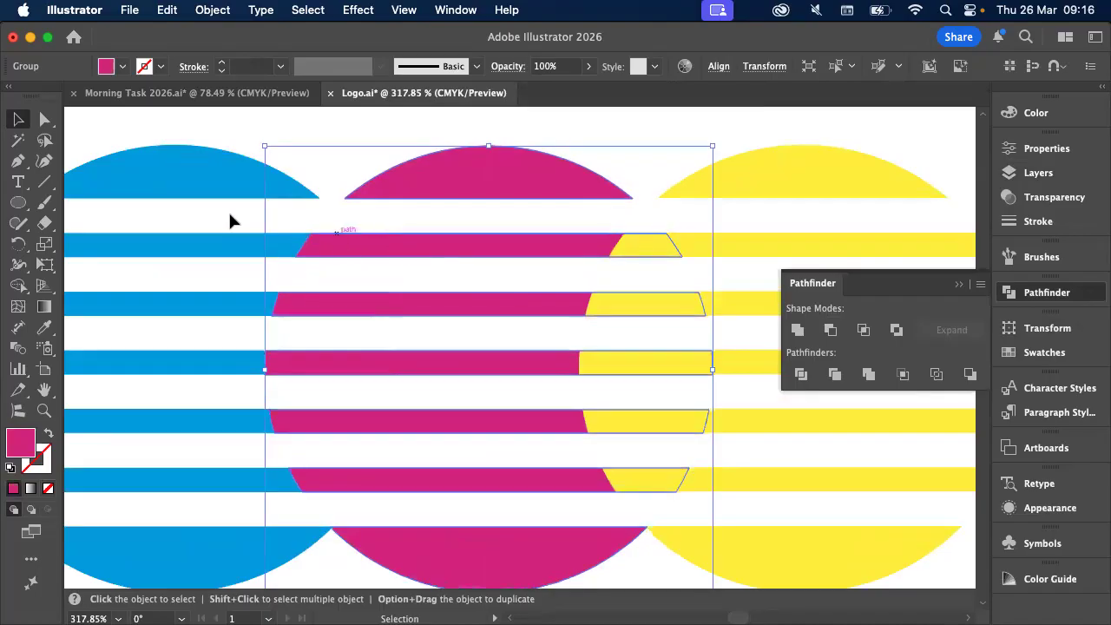
key("Down")
key("Up")
key("Up")
key("Up")
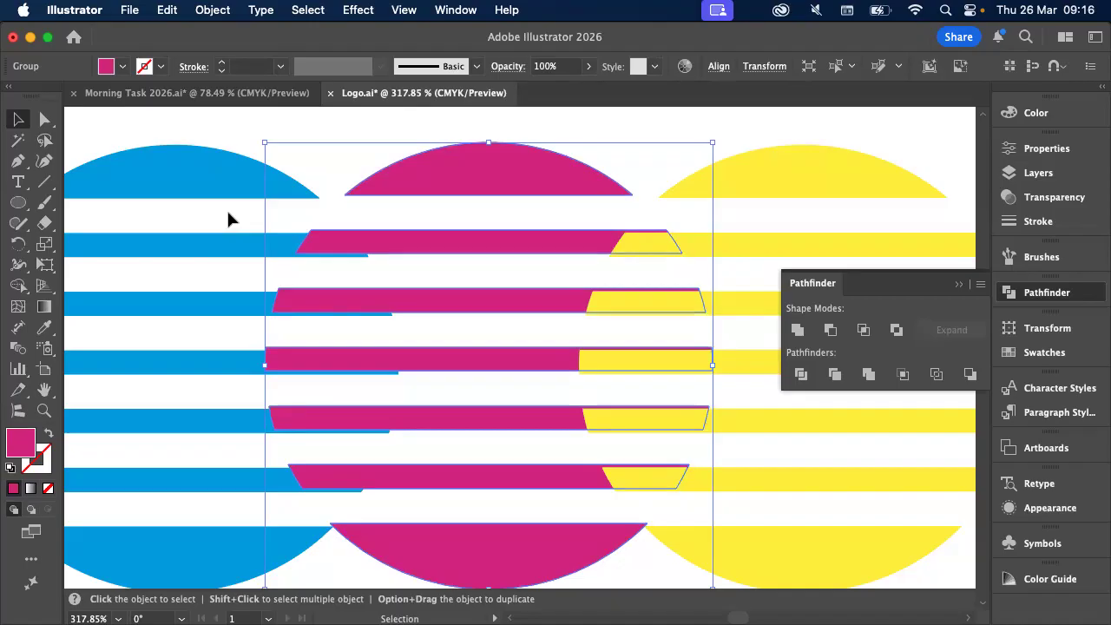
key("a")
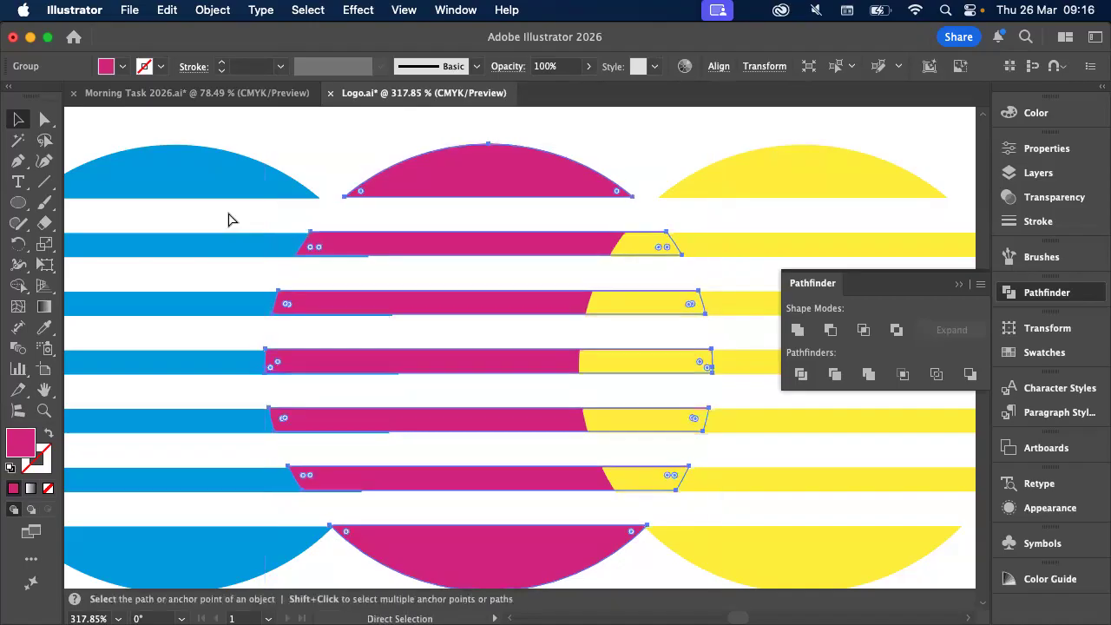
key("Up")
Undo the magenta group's nudges and the stripe subtraction on the yellow circle
key("super+z")
key("super+z")
key("super+z")
key("super+z")
key("v")
key("super+z")
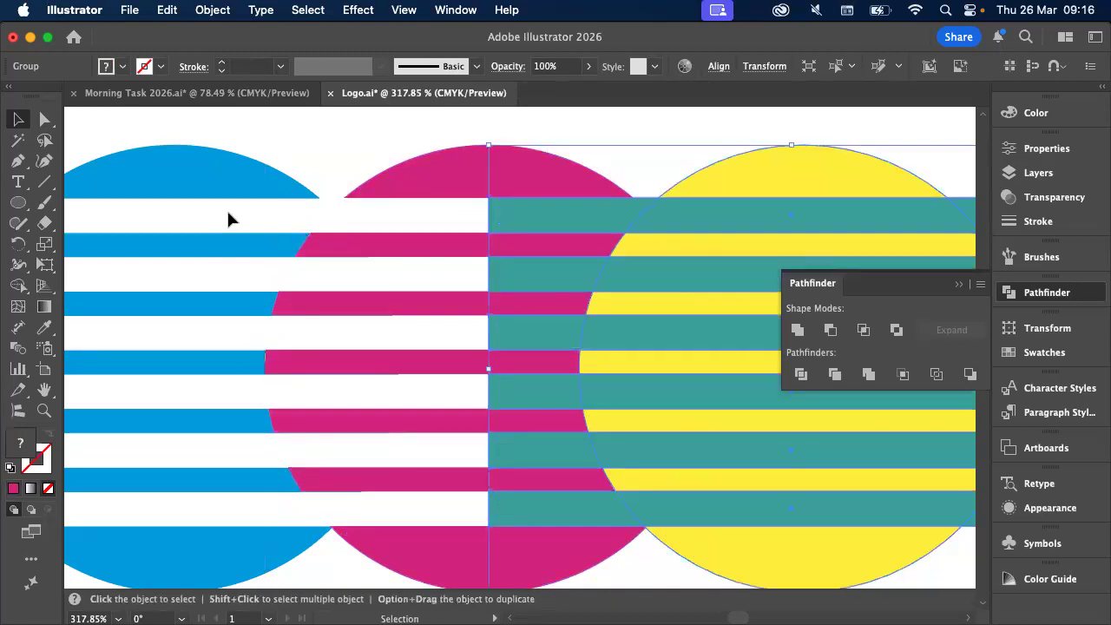
Subtract the teal stripes from the yellow circle again with Minus Front and deselect the result
scroll(228, 211, "down", 5)
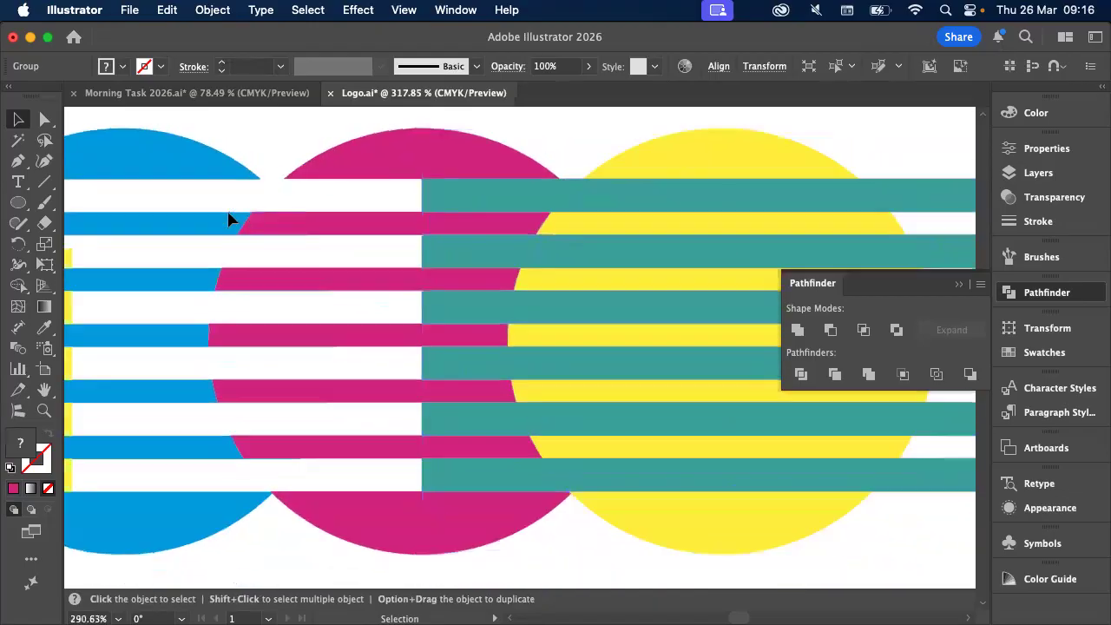
scroll(228, 218, "up", 2)
scroll(228, 218, "left", 3)
scroll(229, 218, "right", 6)
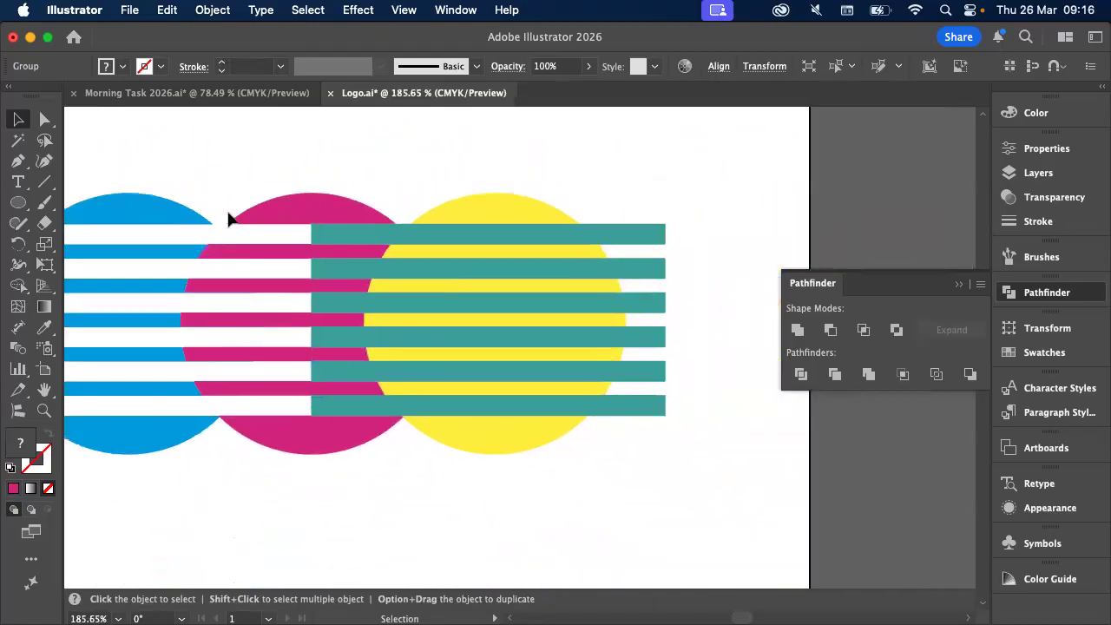
scroll(212, 219, "left", 3)
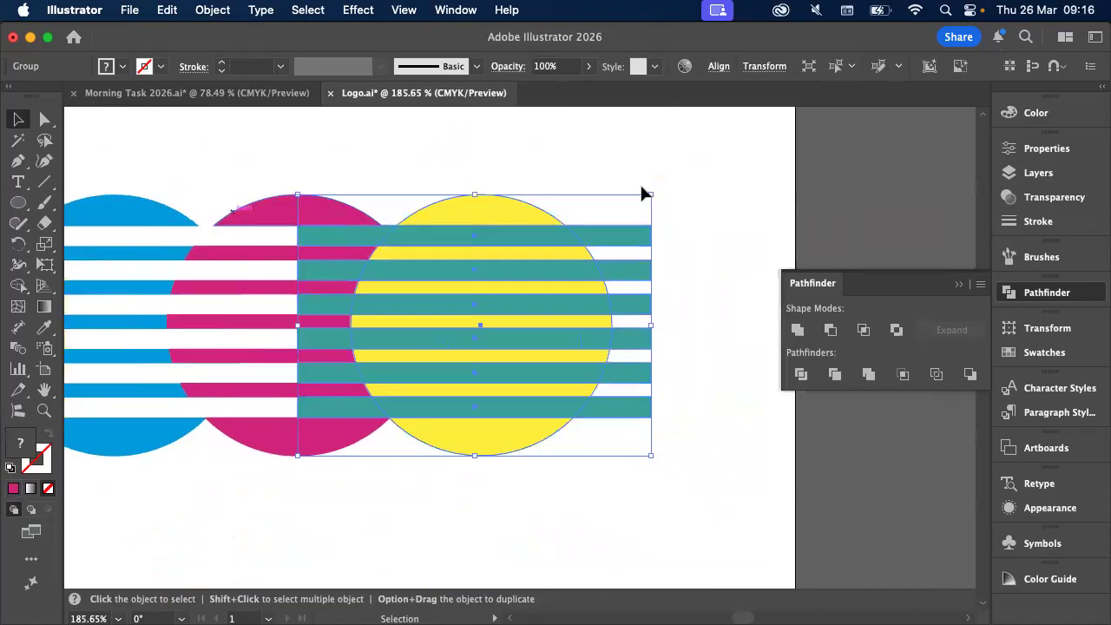
left_click(836, 329)
scroll(533, 461, "left", 5)
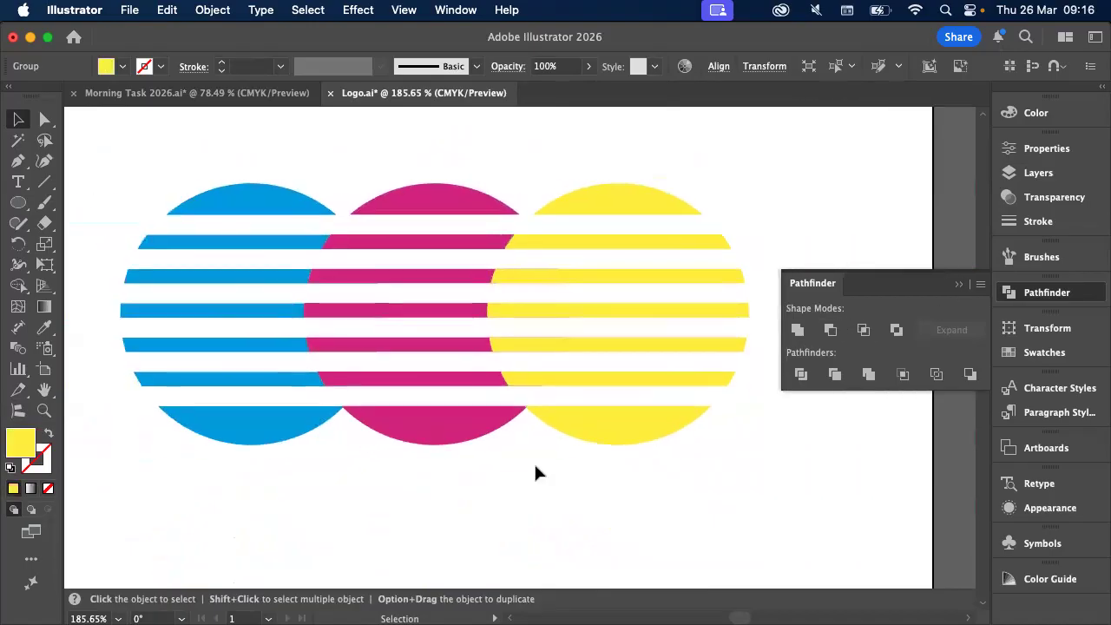
left_click(460, 520)
Examine the cut blue group's outline and the paths inside the yellow group on Layer 1
scroll(460, 521, "left", 2)
scroll(460, 521, "up", 1)
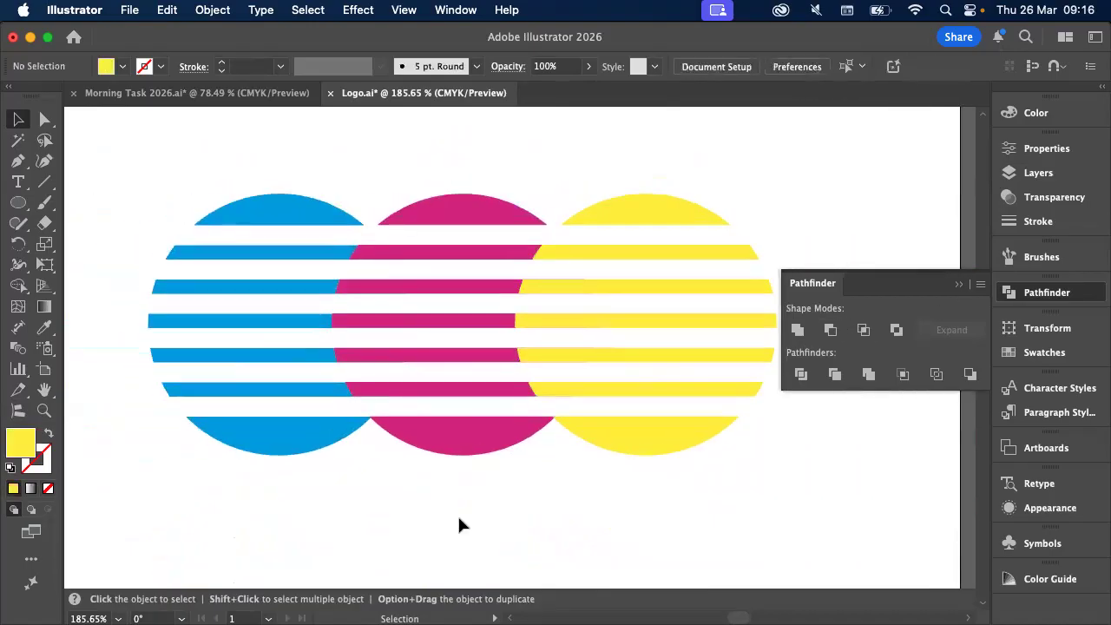
left_click(264, 353)
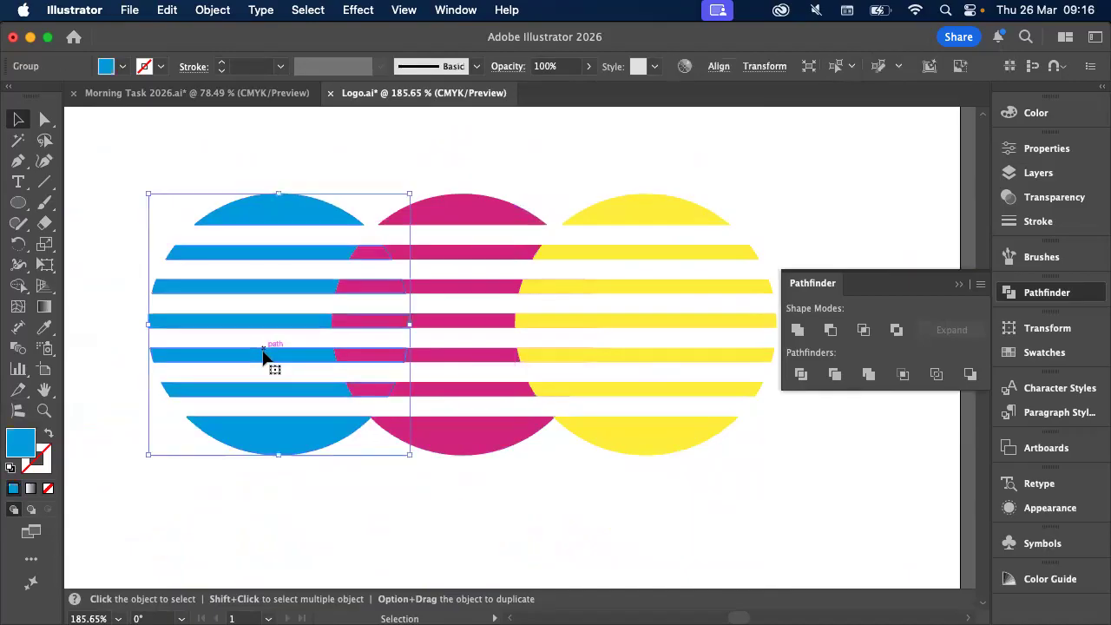
left_click(459, 493)
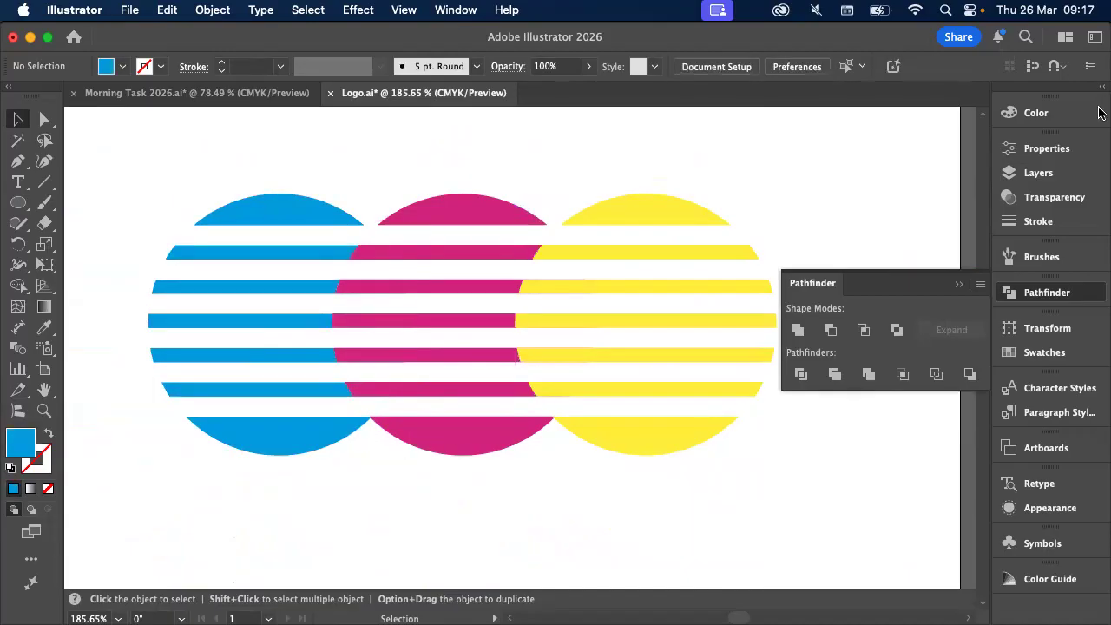
left_click(1053, 172)
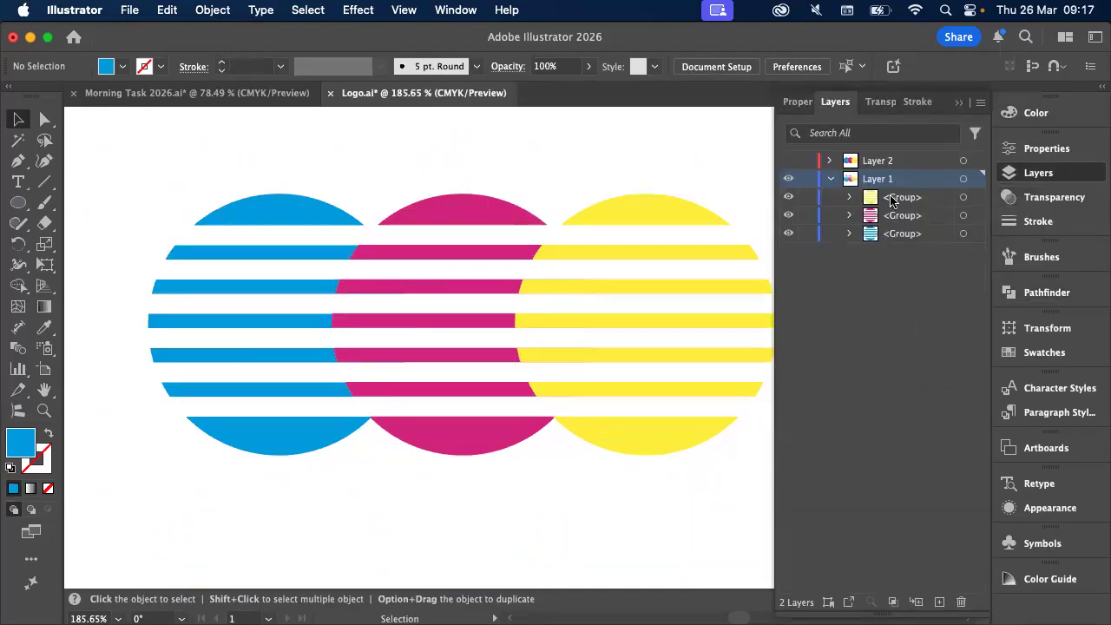
left_click(849, 197)
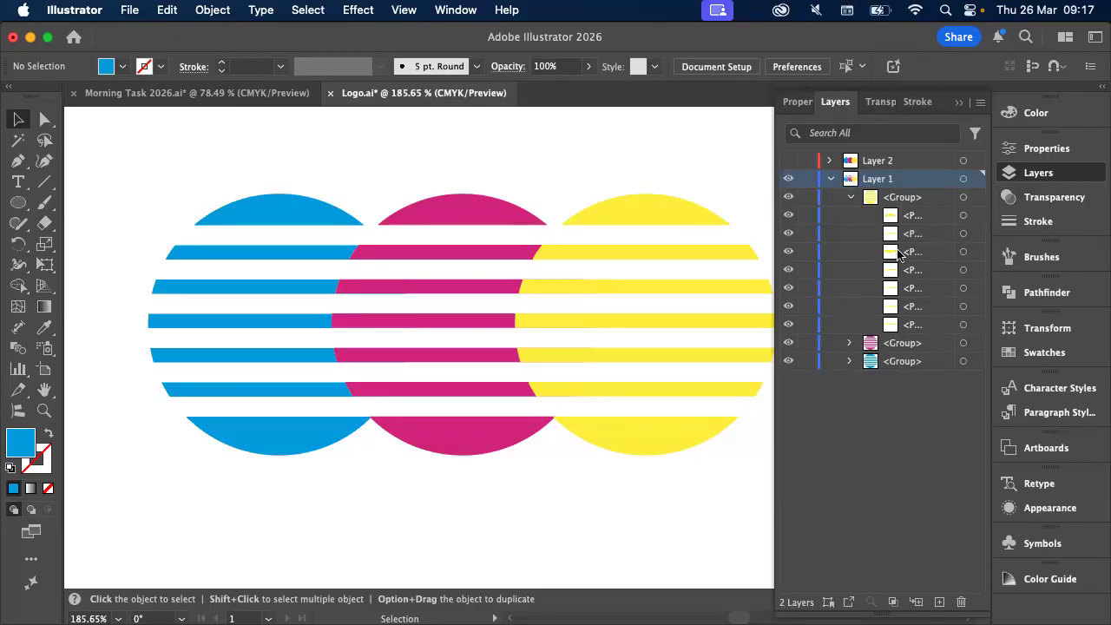
left_click(850, 197)
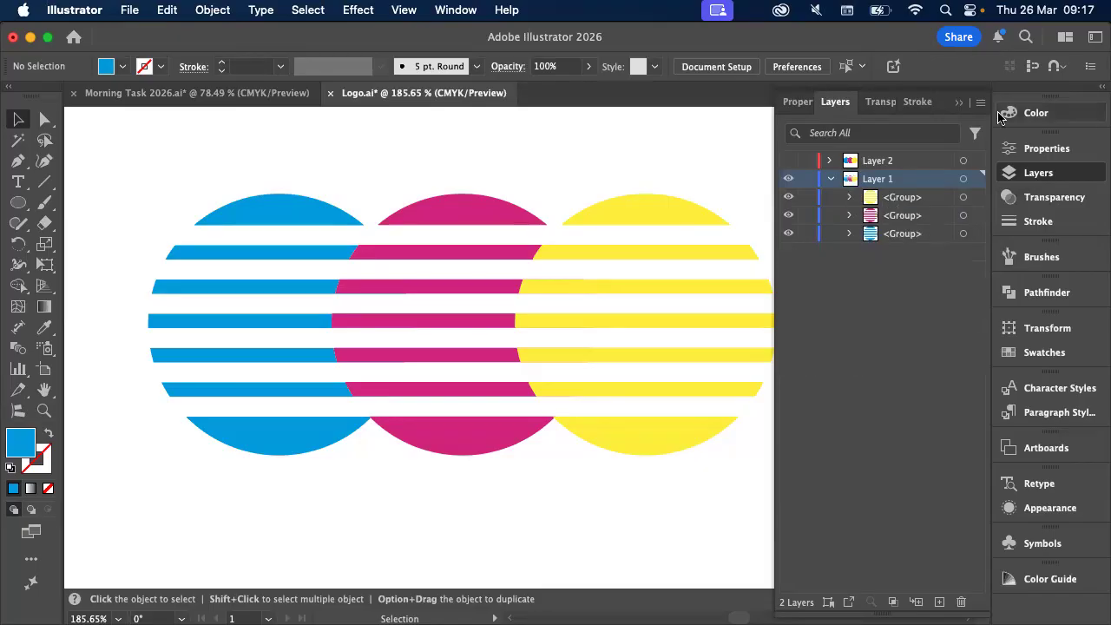
left_click(958, 101)
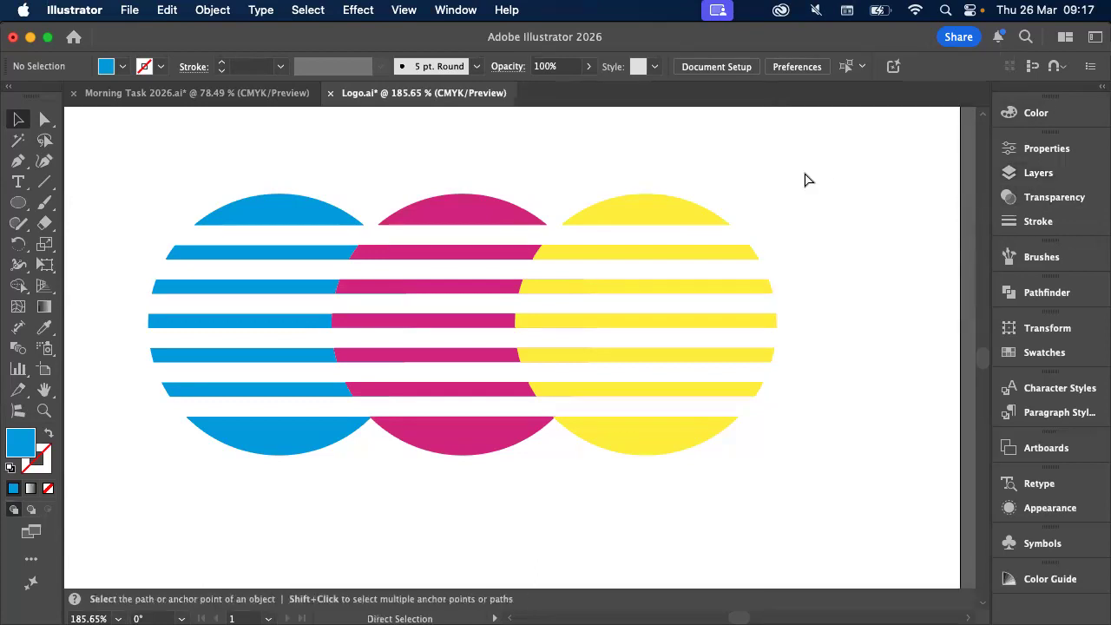
Switch to Acrobat, study how stripes and solid overlaps meet in the reference logo, and return to Illustrator
key("super+Tab")
scroll(640, 188, "up", 2)
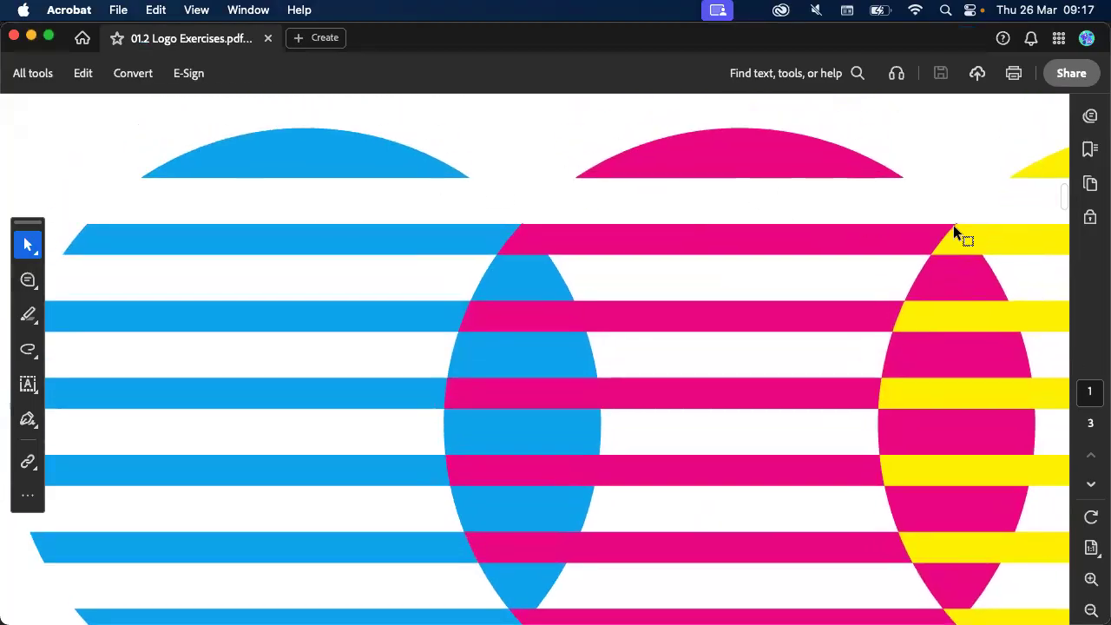
scroll(953, 225, "down", 5)
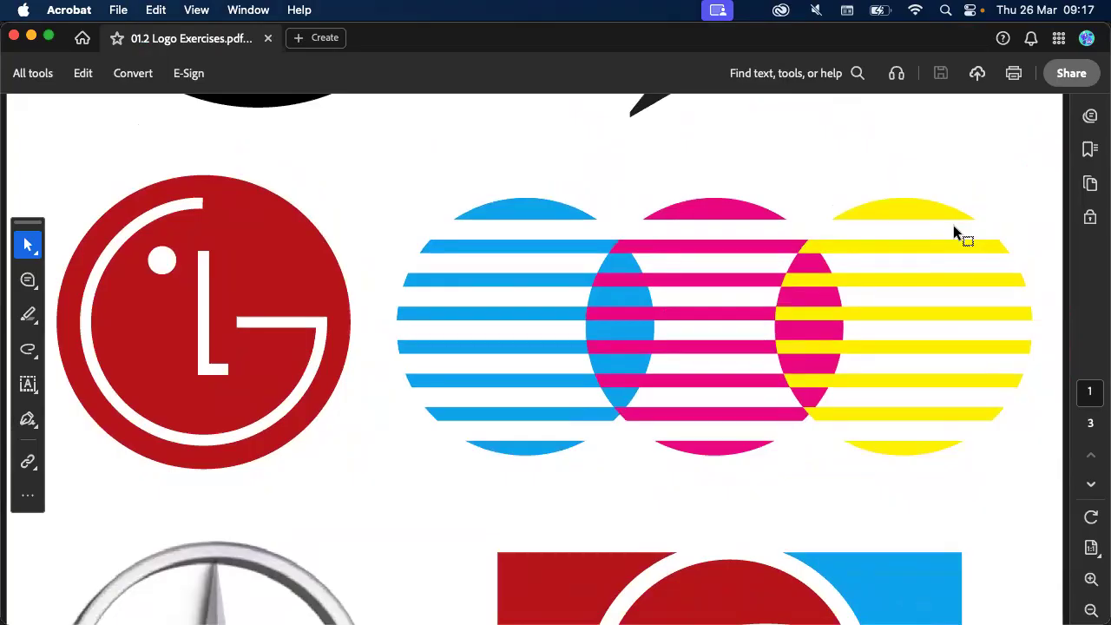
scroll(953, 225, "up", 5)
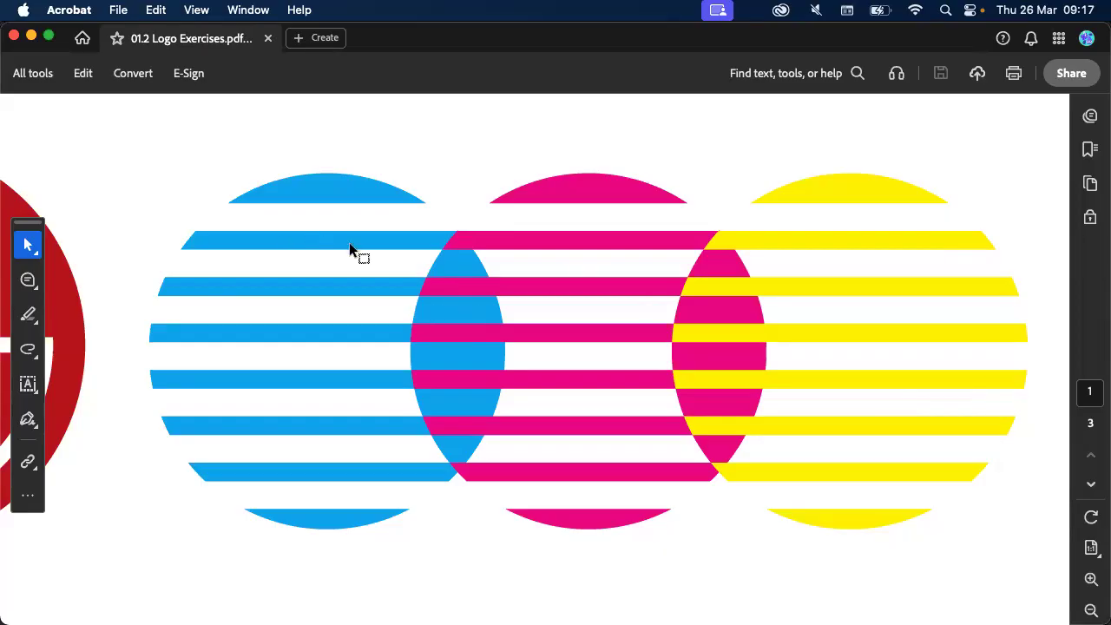
scroll(349, 246, "up", 5)
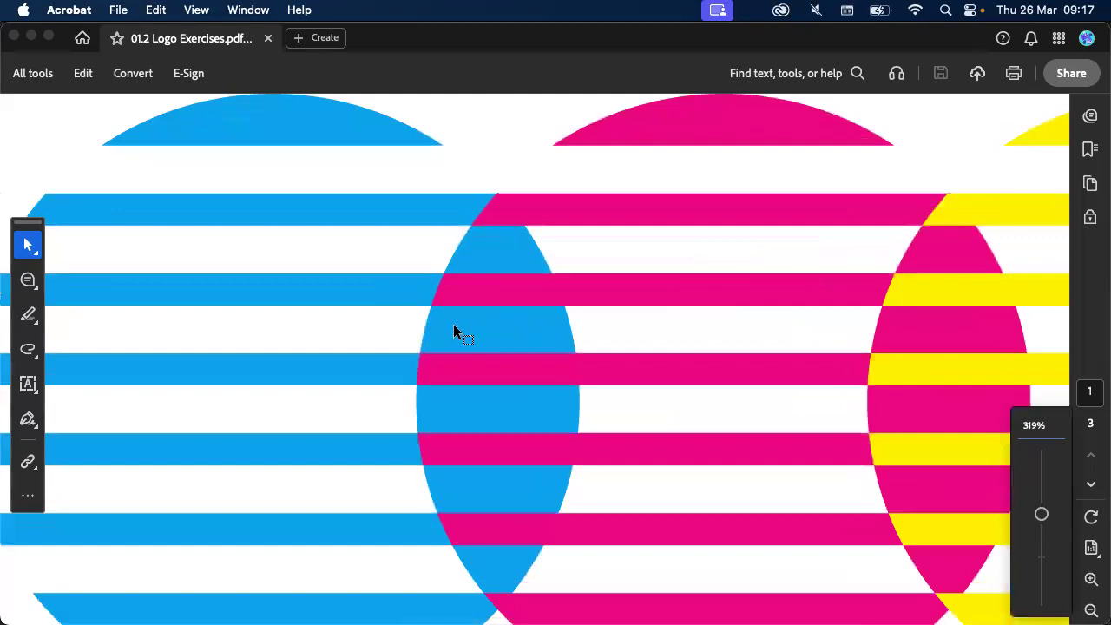
scroll(453, 328, "down", 5)
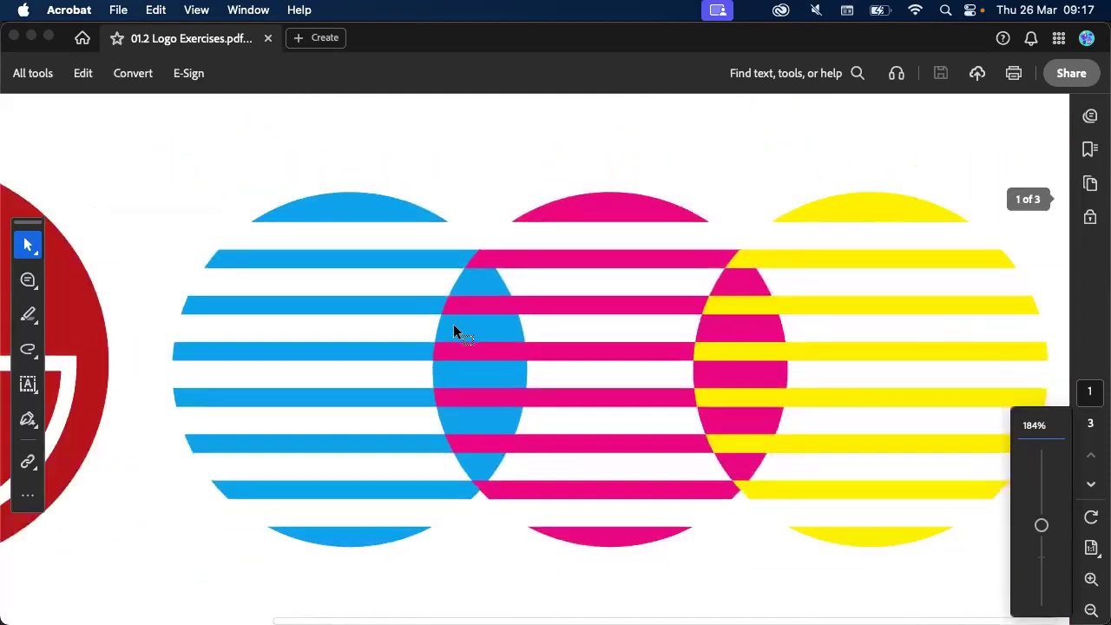
key("super+Tab")
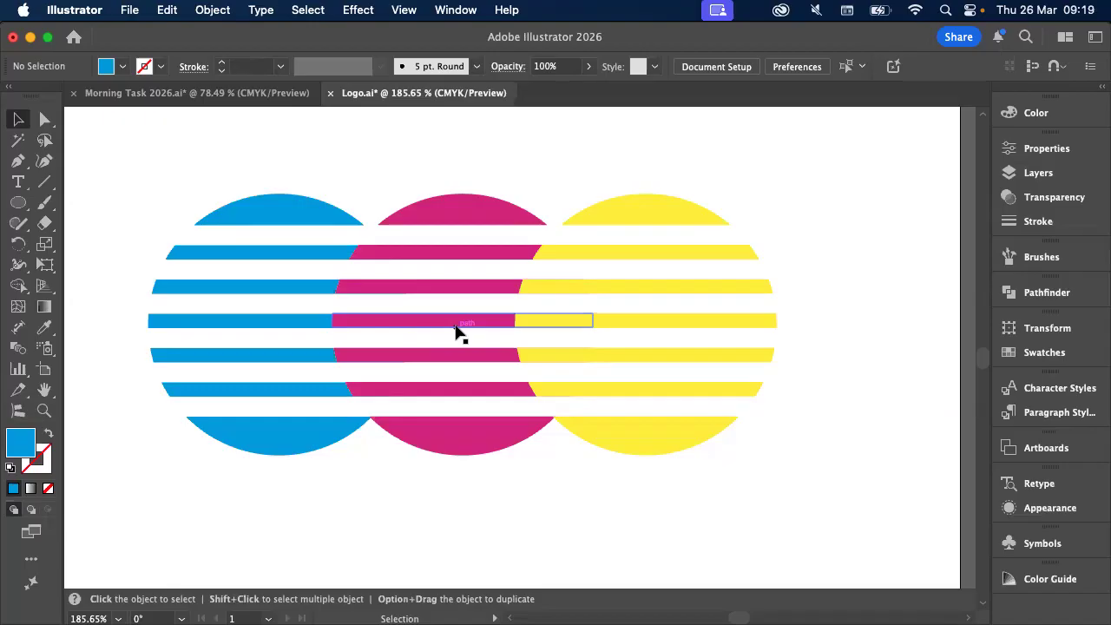
Undo the Minus Front subtractions on the three circle groups to restore their stripes
key("super+shift+z")
key("super+shift+z")
key("super+shift+z")
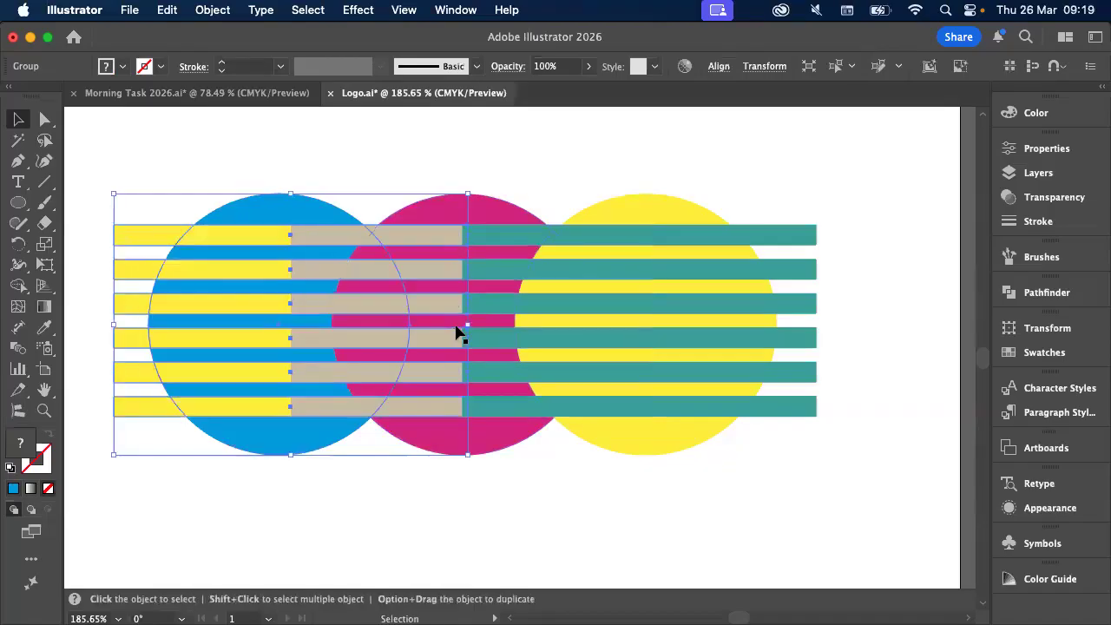
Select all three striped circle groups and place a duplicate of them directly above the originals, overlapping the artboard's upper edge
scroll(459, 332, "down", 5)
left_click(478, 213)
left_click_drag(352, 254, 635, 415)
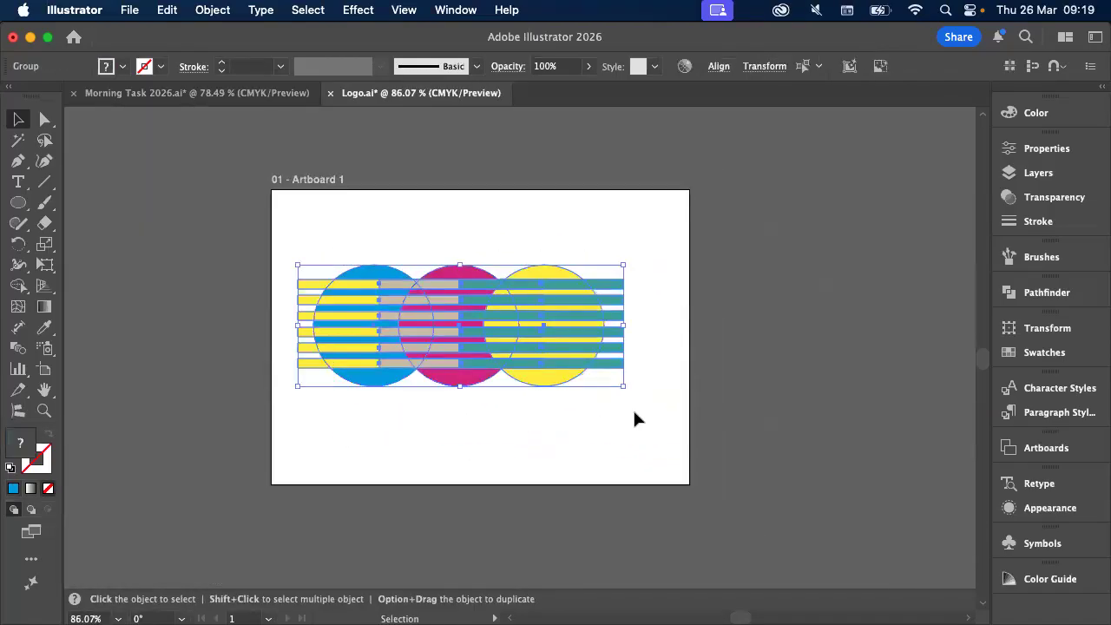
scroll(573, 365, "down", 3)
scroll(573, 364, "right", 2)
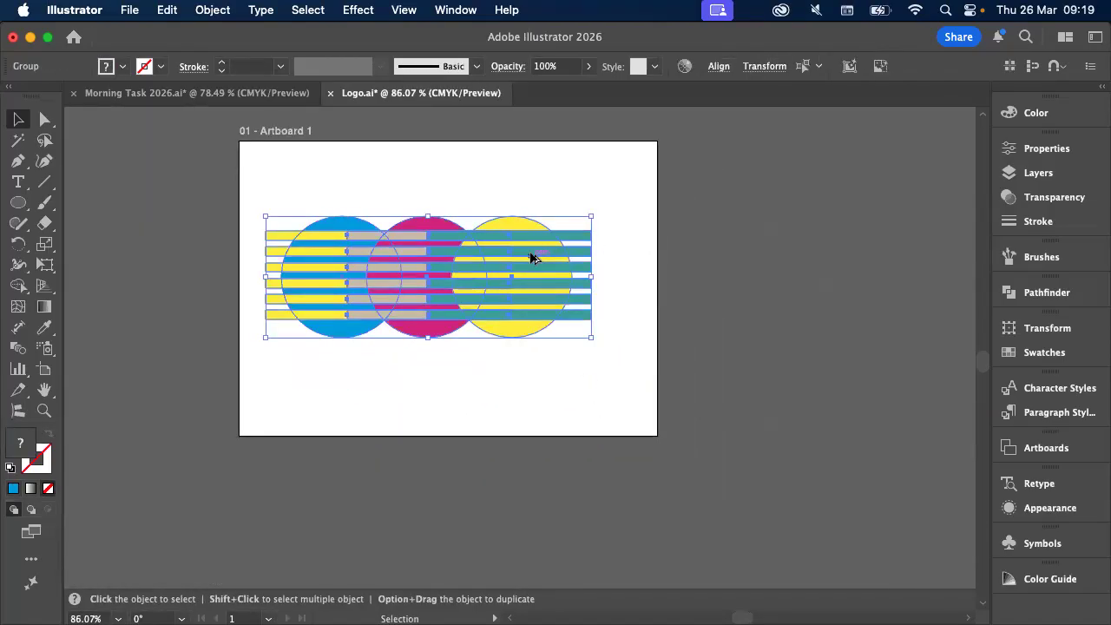
scroll(532, 257, "up", 6)
scroll(532, 258, "down", 6)
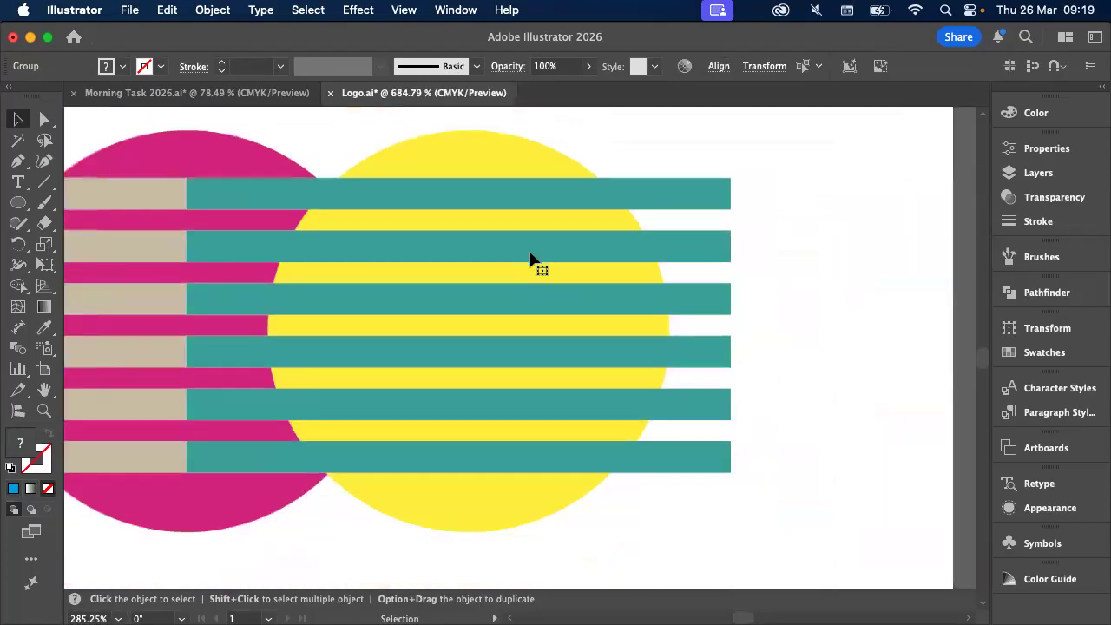
scroll(532, 257, "up", 2)
left_click_drag(523, 392, 521, 213, "alt")
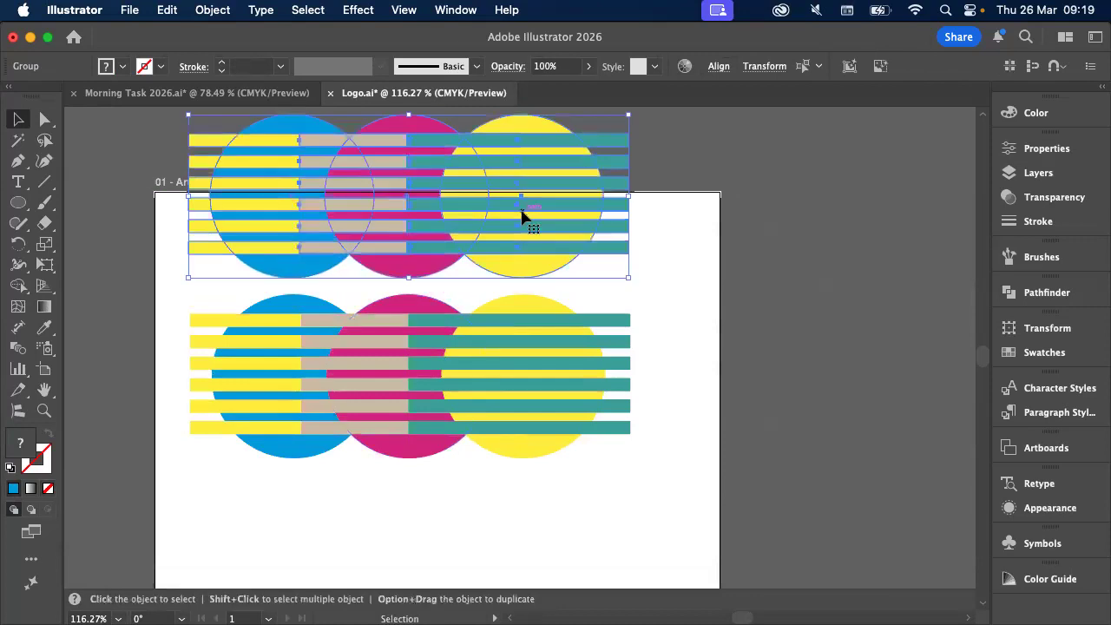
Subtract the stripes from the lower yellow, magenta and blue circle groups using Pathfinder Minus Front
left_click(683, 283)
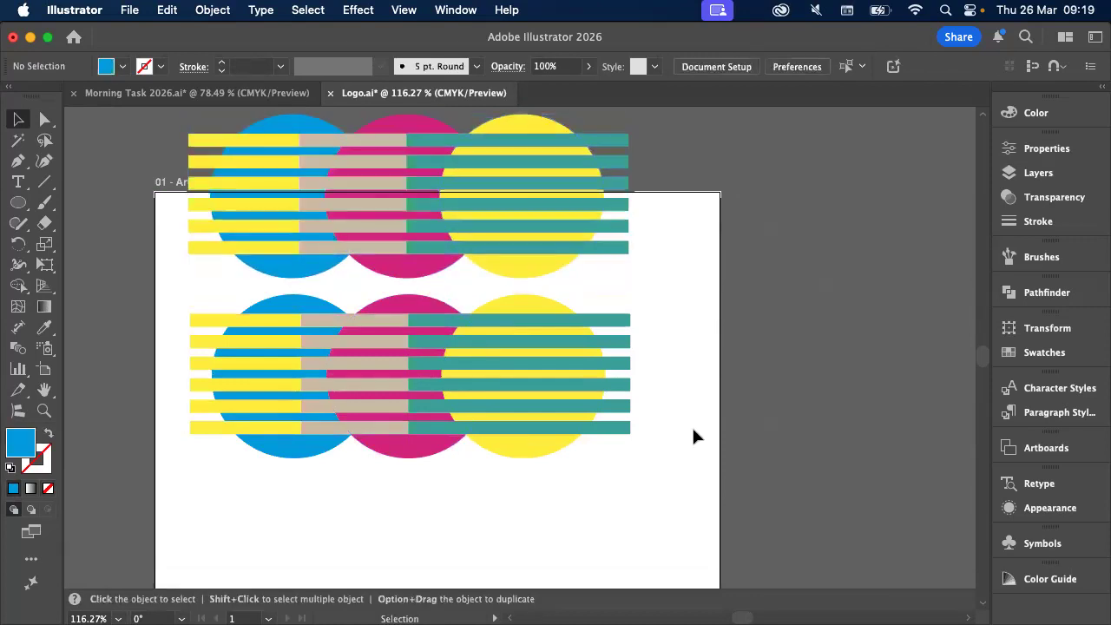
left_click(565, 406)
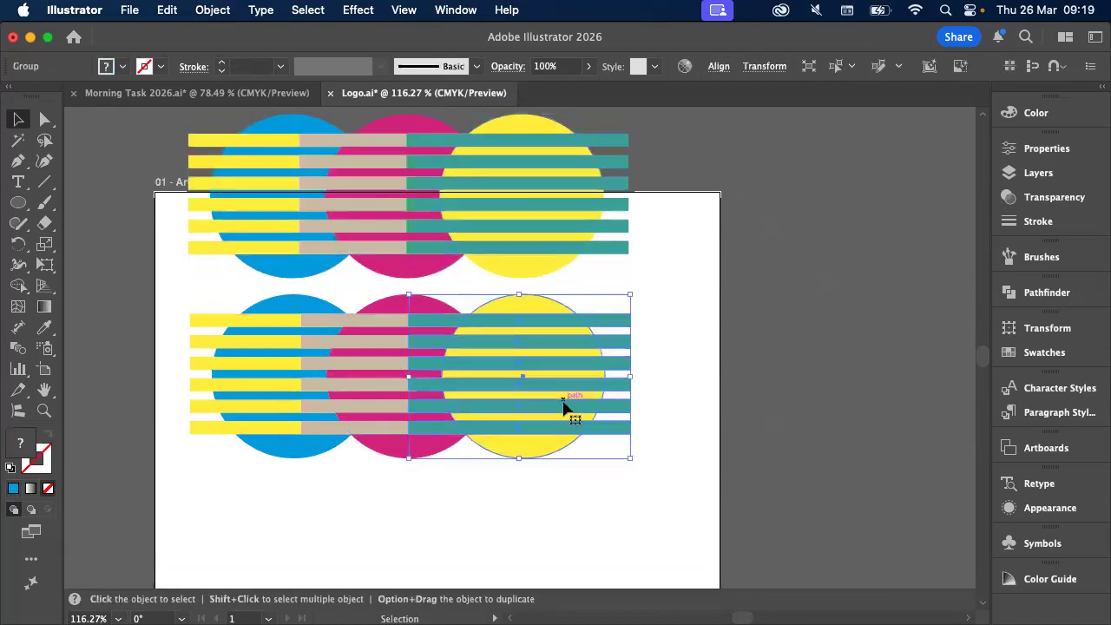
left_click(1060, 300)
left_click(830, 330)
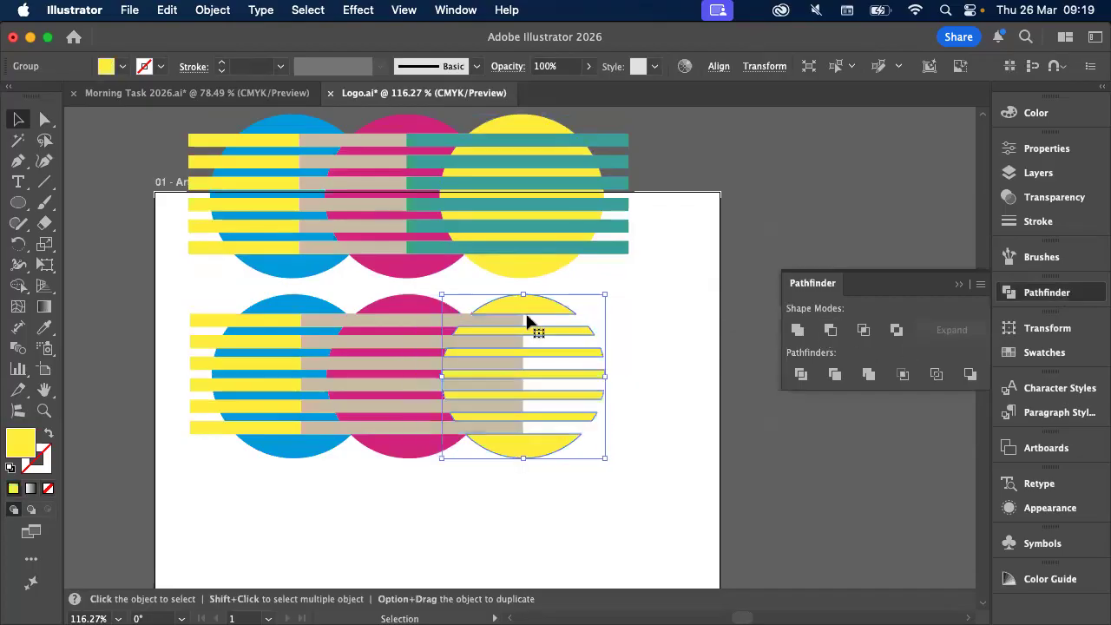
left_click(393, 319)
left_click(830, 329)
left_click(292, 303)
left_click(829, 330)
left_click(632, 351)
scroll(724, 338, "up", 5)
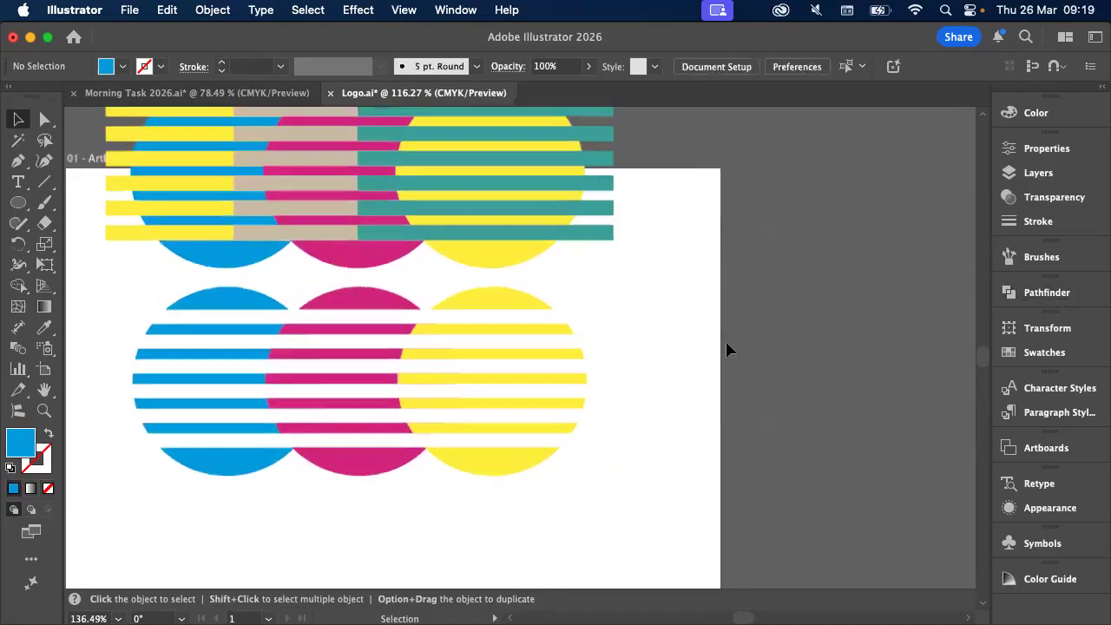
scroll(586, 382, "down", 6)
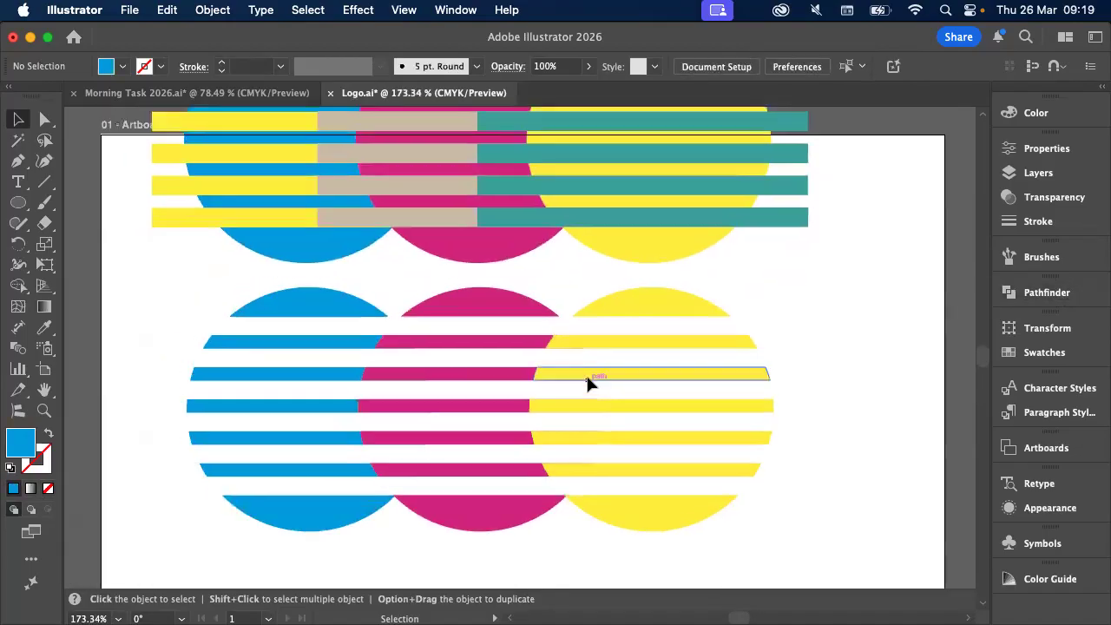
Extend the artboard's upper edge upward until it contains the whole duplicated row of striped circles
left_click(44, 370)
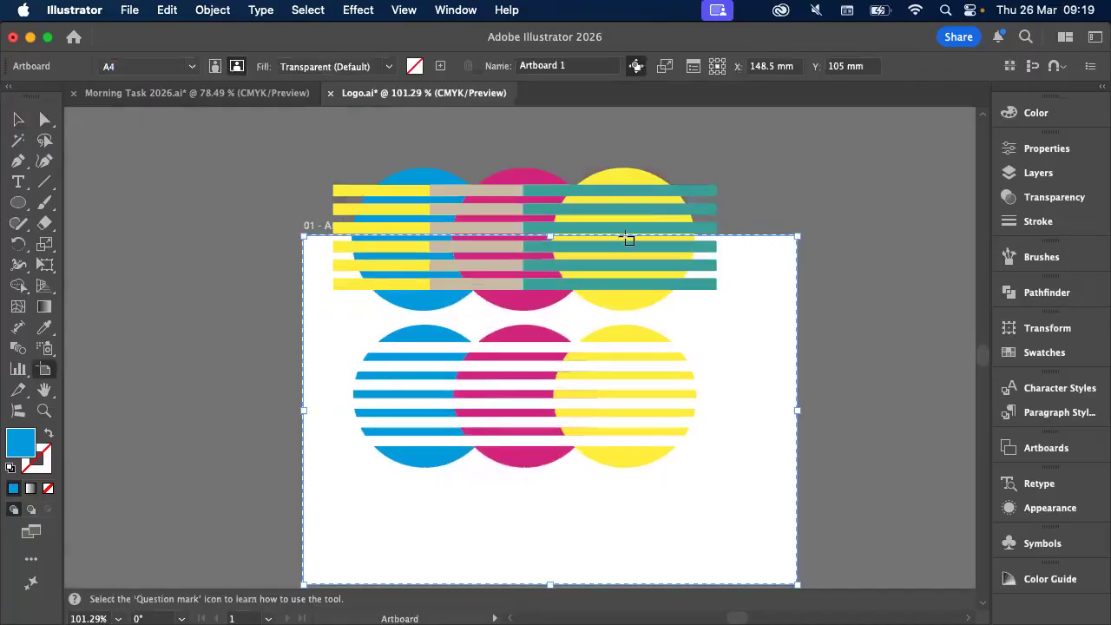
left_click_drag(551, 235, 547, 144)
key("Escape")
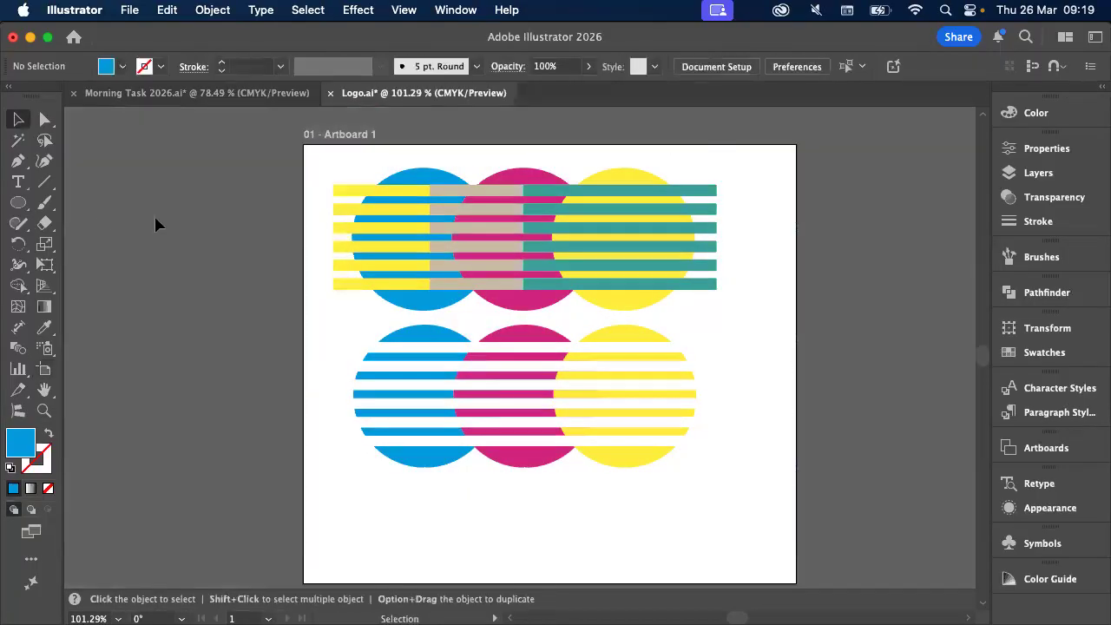
Select the whole upper row of striped circles and move it slightly up, widening the gap to the lower row
left_click(458, 236)
left_click_drag(670, 336, 669, 335)
left_click(783, 290)
left_click_drag(755, 298, 388, 208)
mouse_move(665, 229)
left_mouse_down()
mouse_move(671, 236)
mouse_move(663, 221)
left_mouse_up()
left_click(759, 300)
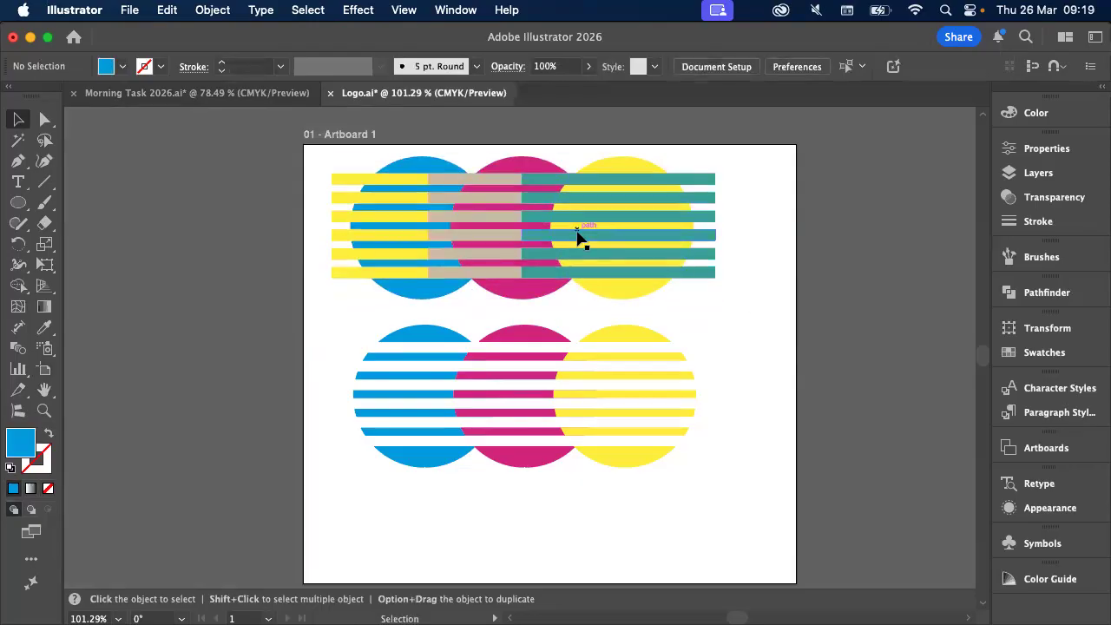
Subtract the yellow stripes from the upper row's blue circle using Pathfinder Minus Front
scroll(578, 236, "up", 5)
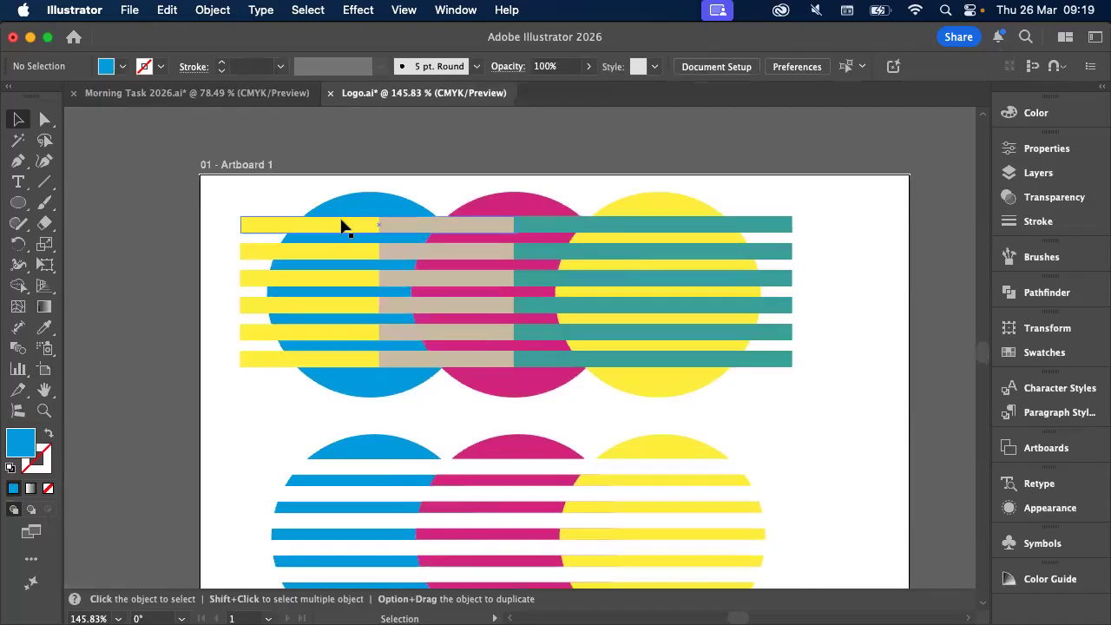
left_click(343, 222)
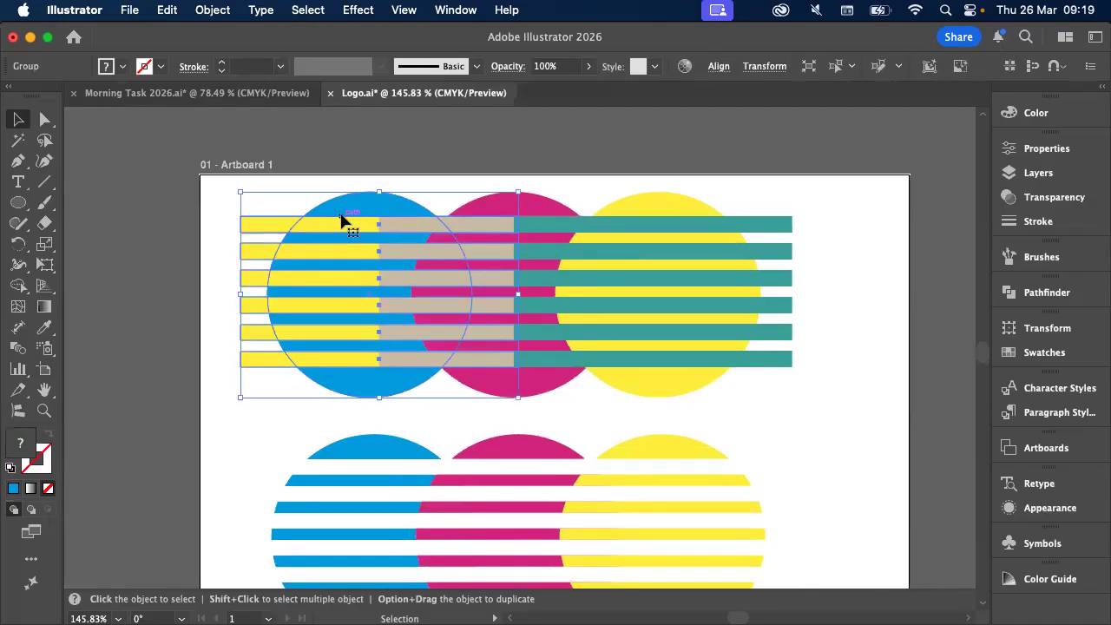
left_click(1036, 298)
left_click(831, 330)
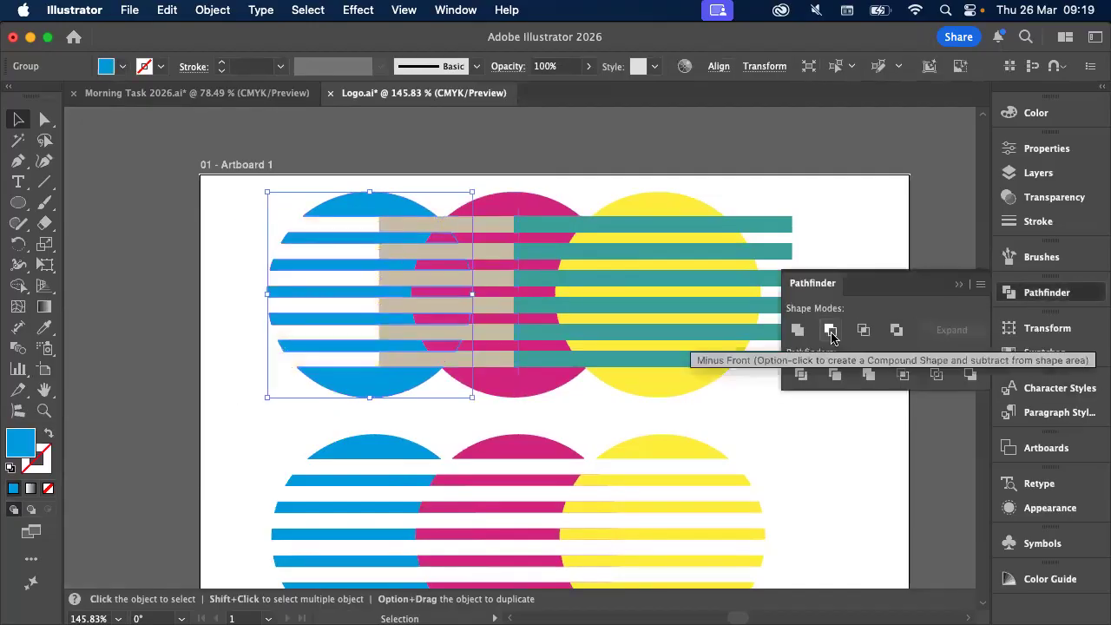
left_click(958, 284)
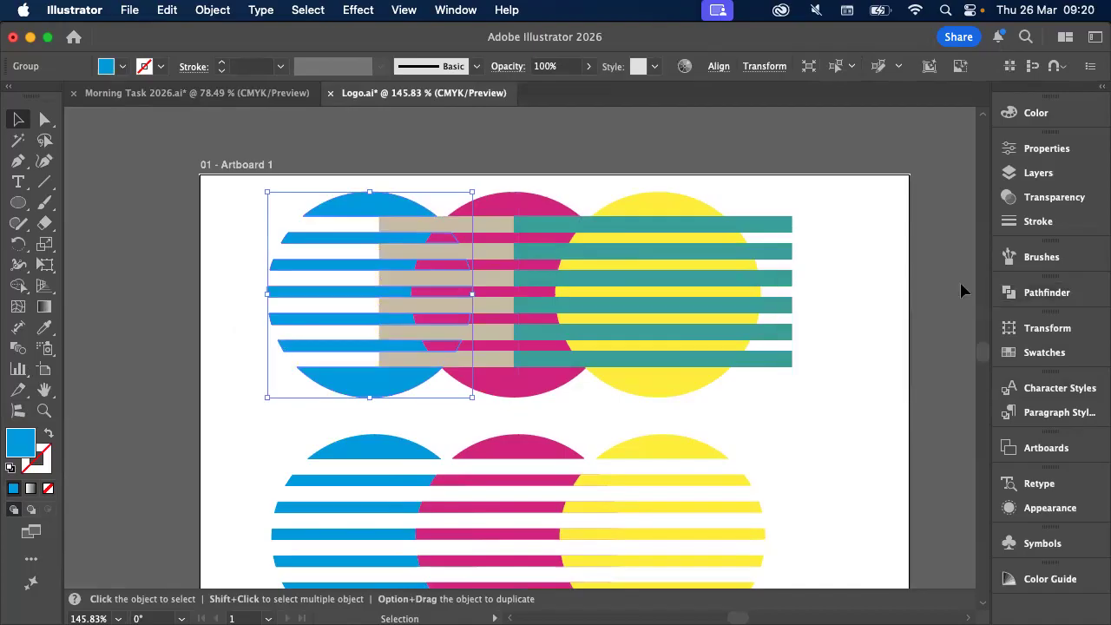
scroll(848, 437, "down", 3)
left_click(847, 436)
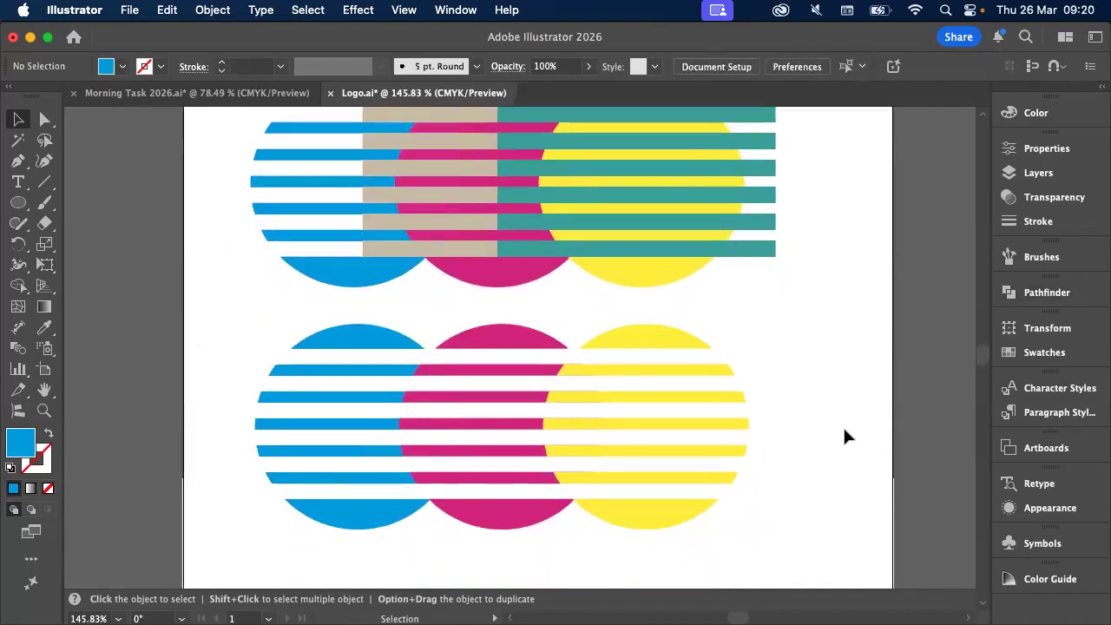
Check the overlaps in the Acrobat reference, return to Illustrator, and draw two overlapping blue circles beside the artboard
key("super+Tab")
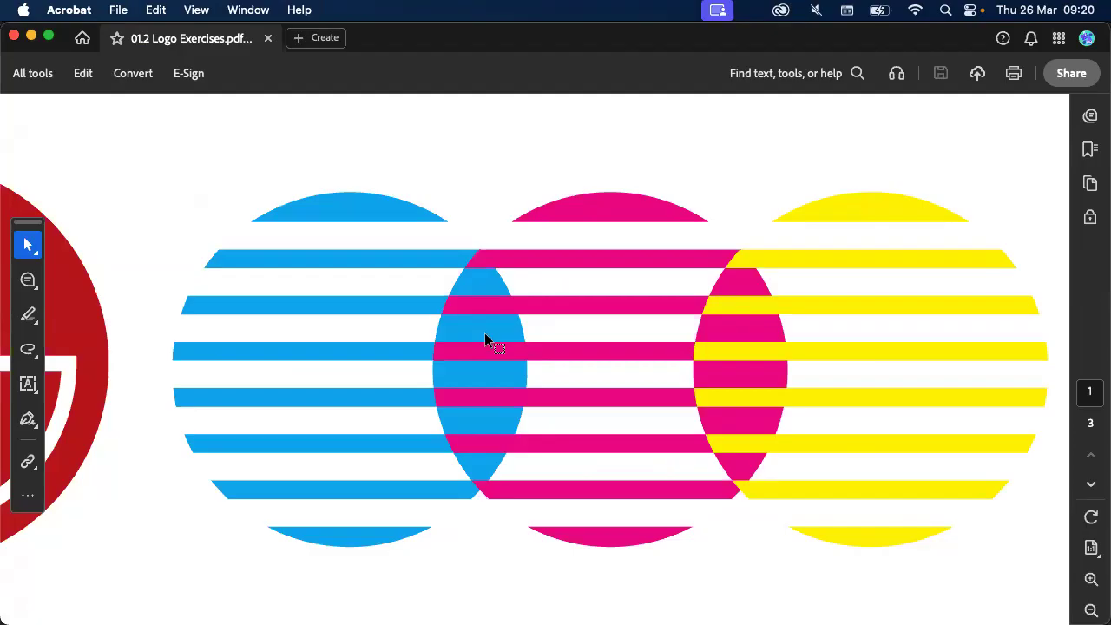
key("super+Tab")
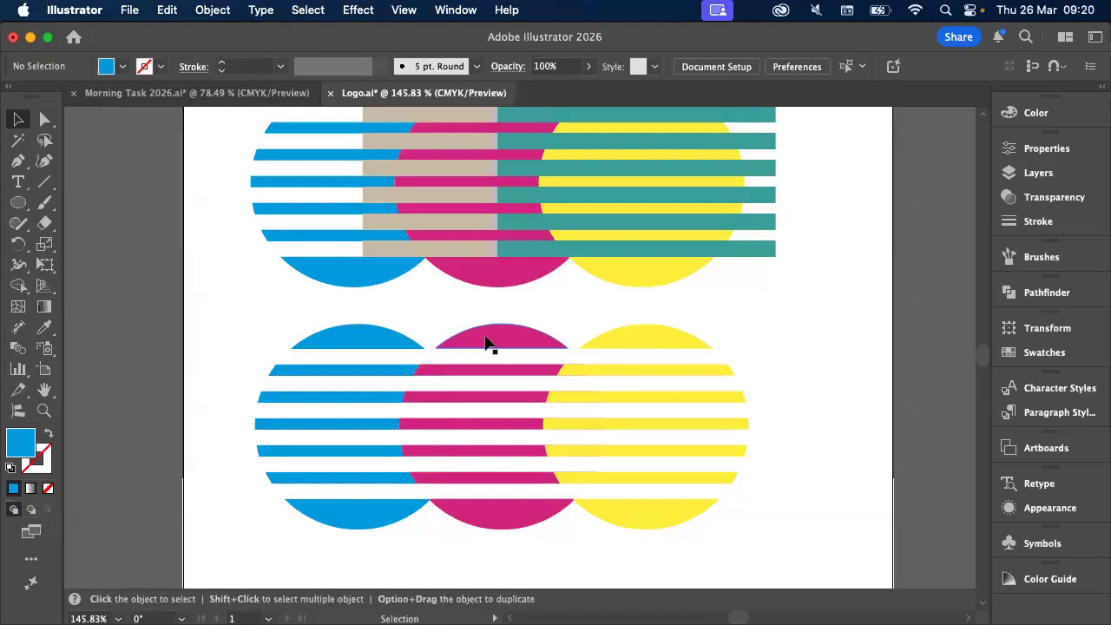
scroll(486, 342, "right", 10)
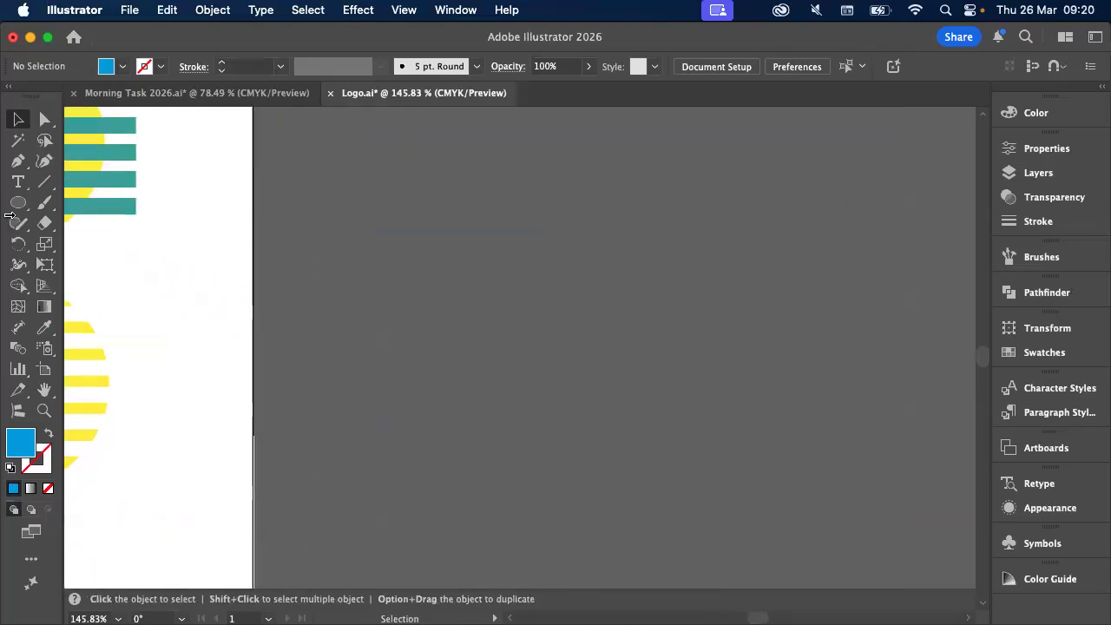
key("l")
left_click_drag(347, 197, 661, 466)
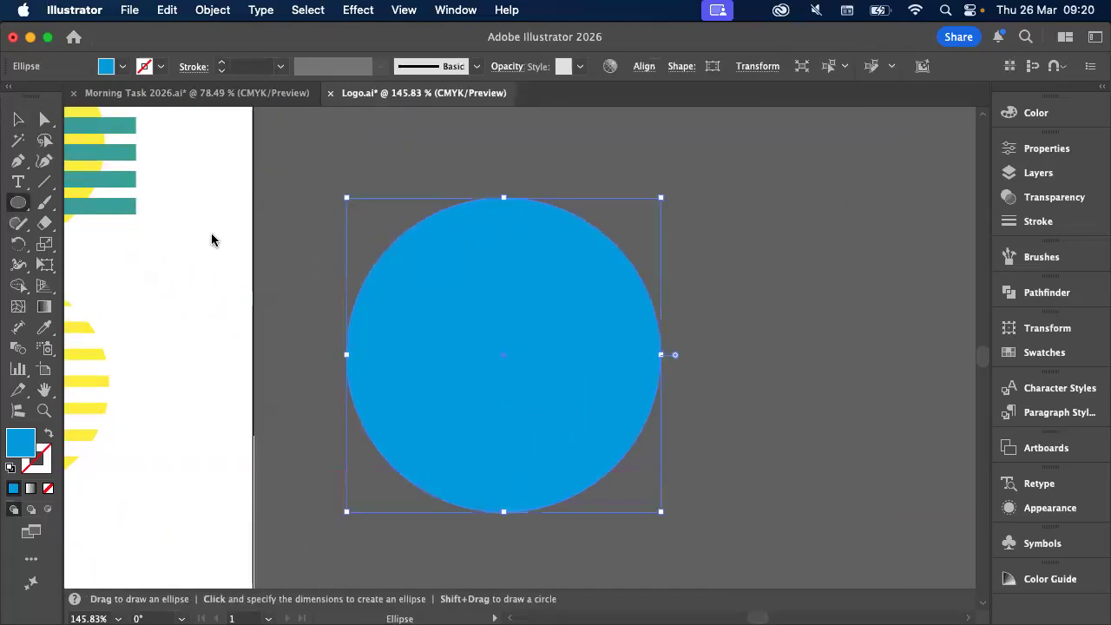
left_click(17, 126)
left_click_drag(528, 373, 739, 362)
Fill the second practice circle red and reduce both circles to their shared lens shape with Pathfinder Intersect
left_click(557, 150)
left_click(708, 253)
left_click(121, 67)
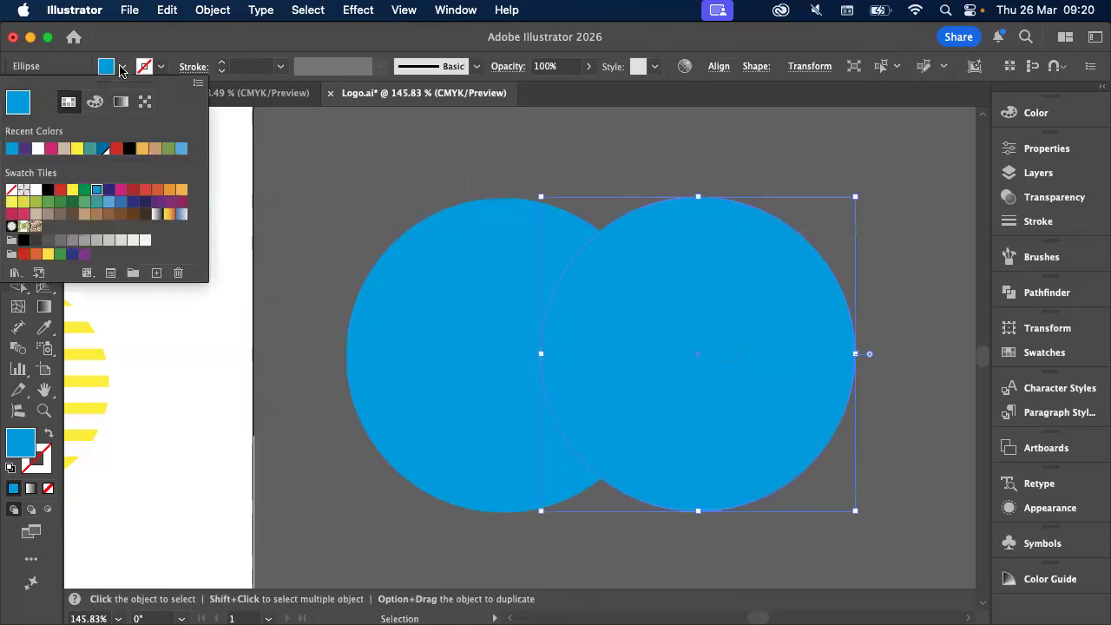
left_click(116, 148)
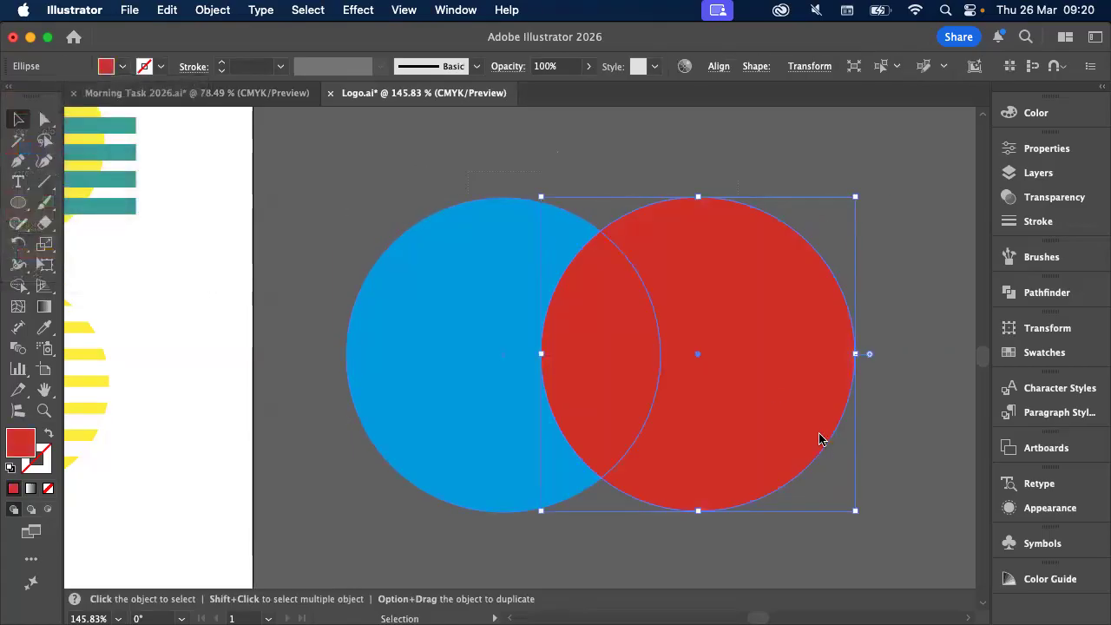
left_click_drag(489, 181, 725, 366)
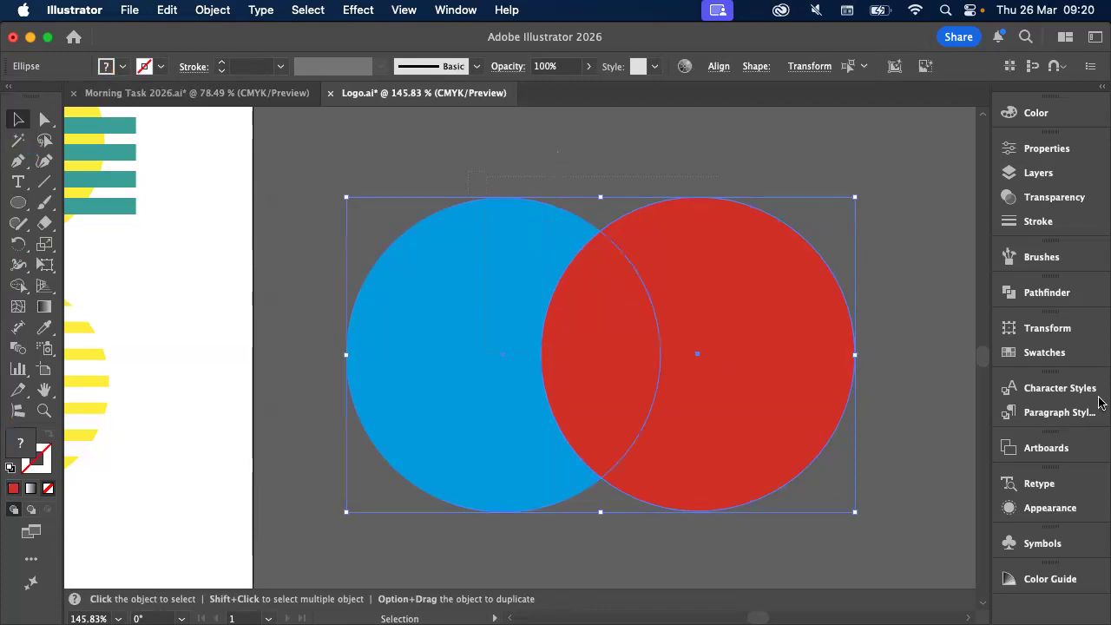
left_click(1057, 295)
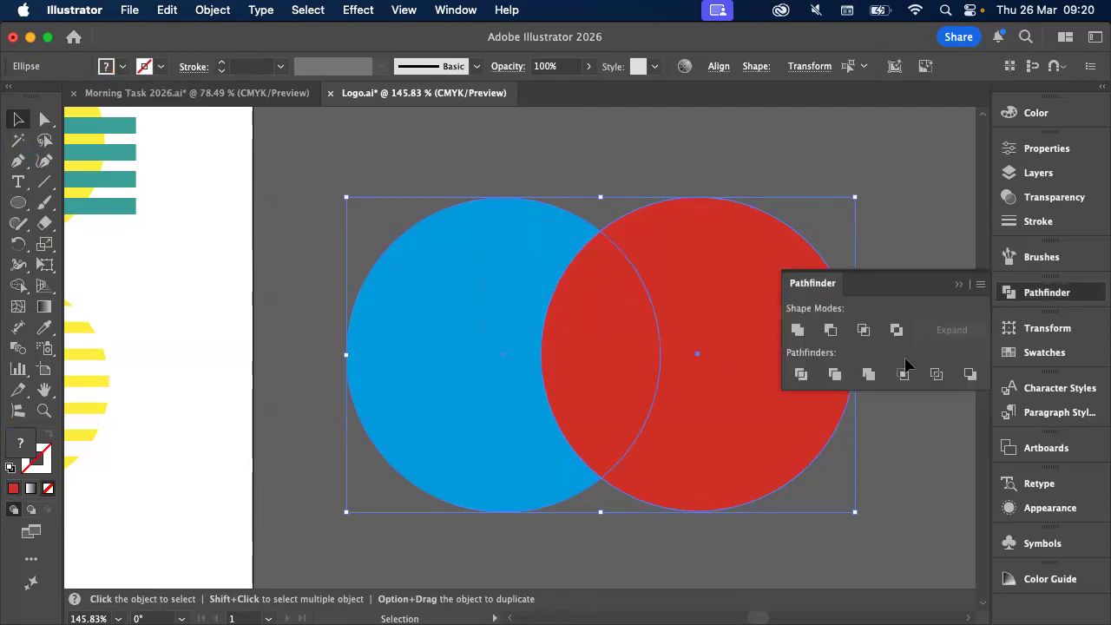
left_click(863, 331)
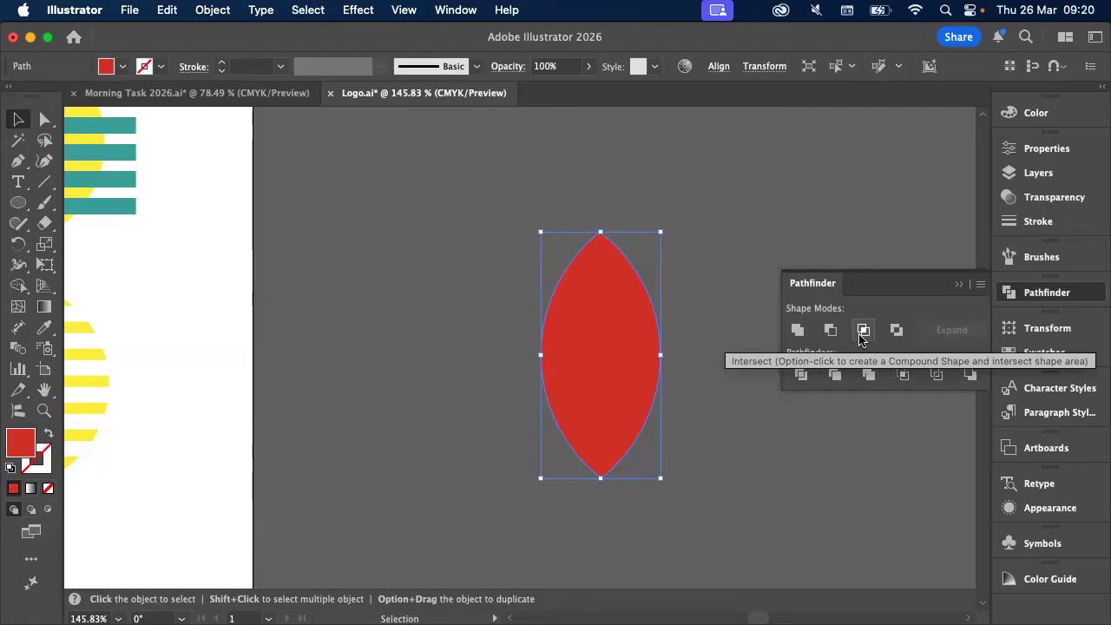
Try the red lens shape over the lower row's magenta and yellow overlap, and delete it
scroll(432, 156, "down", 3)
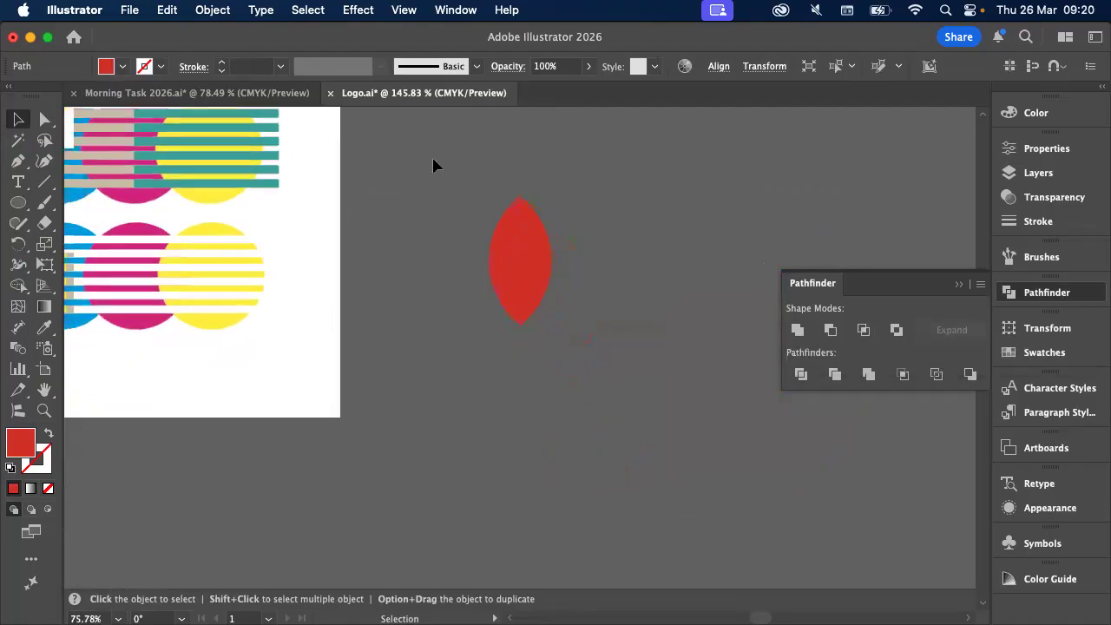
scroll(434, 165, "left", 5)
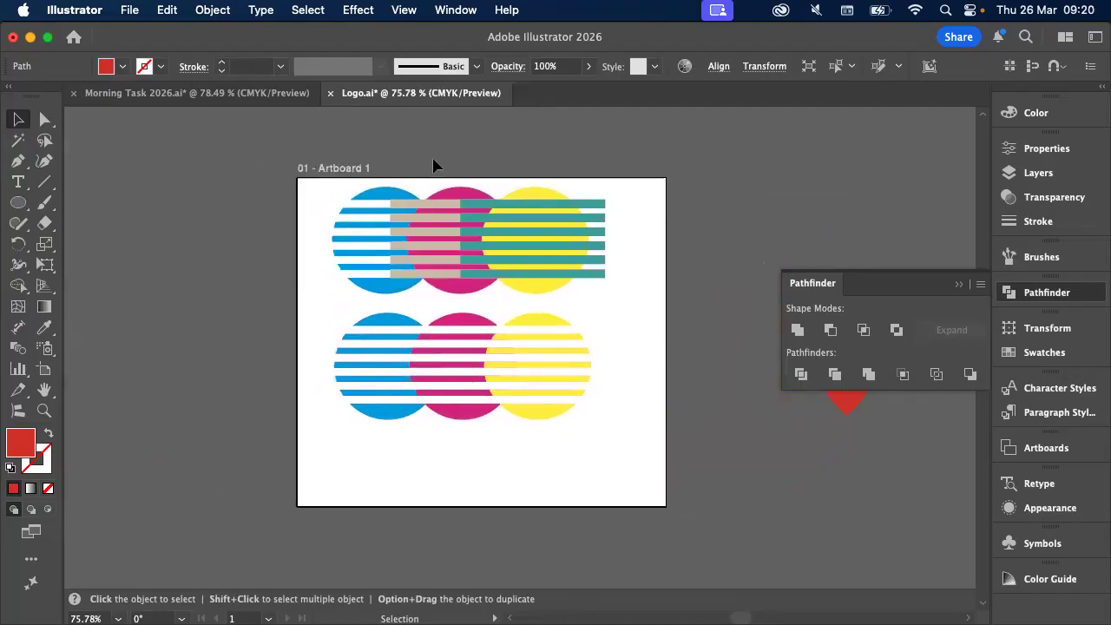
scroll(433, 165, "right", 4)
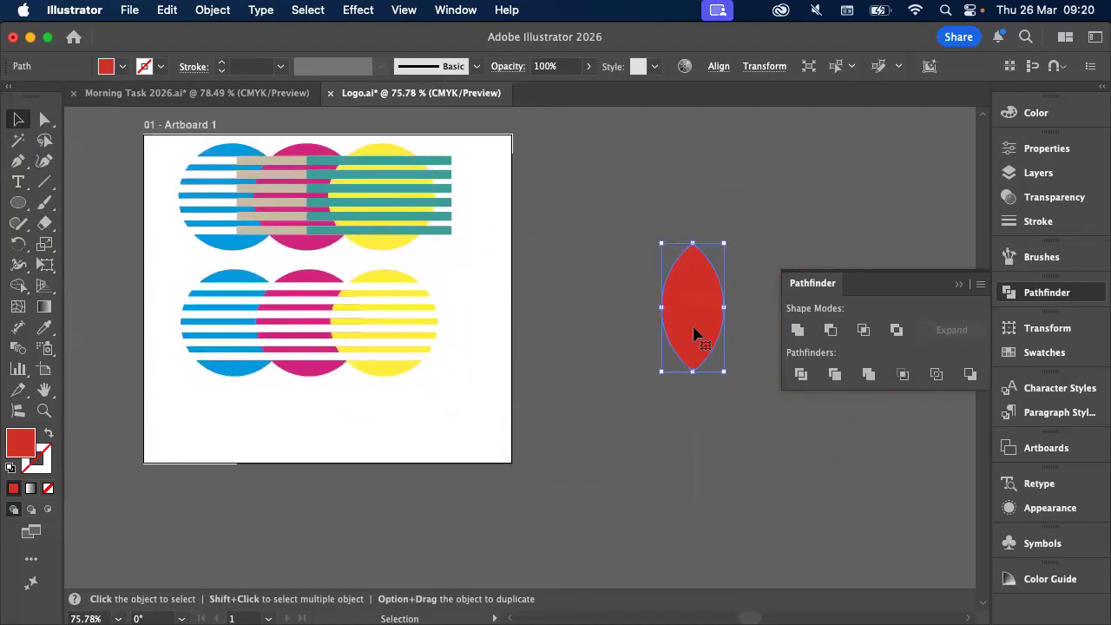
left_click_drag(709, 339, 367, 379)
scroll(364, 379, "left", 4)
scroll(364, 380, "up", 1)
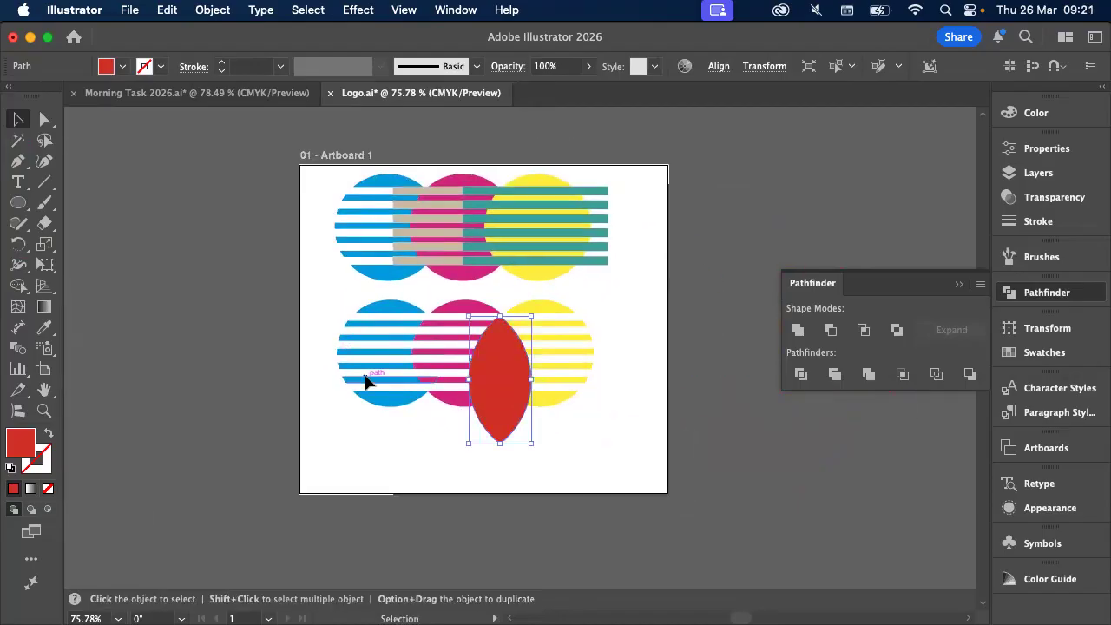
scroll(452, 412, "up", 3)
left_click_drag(553, 354, 557, 344)
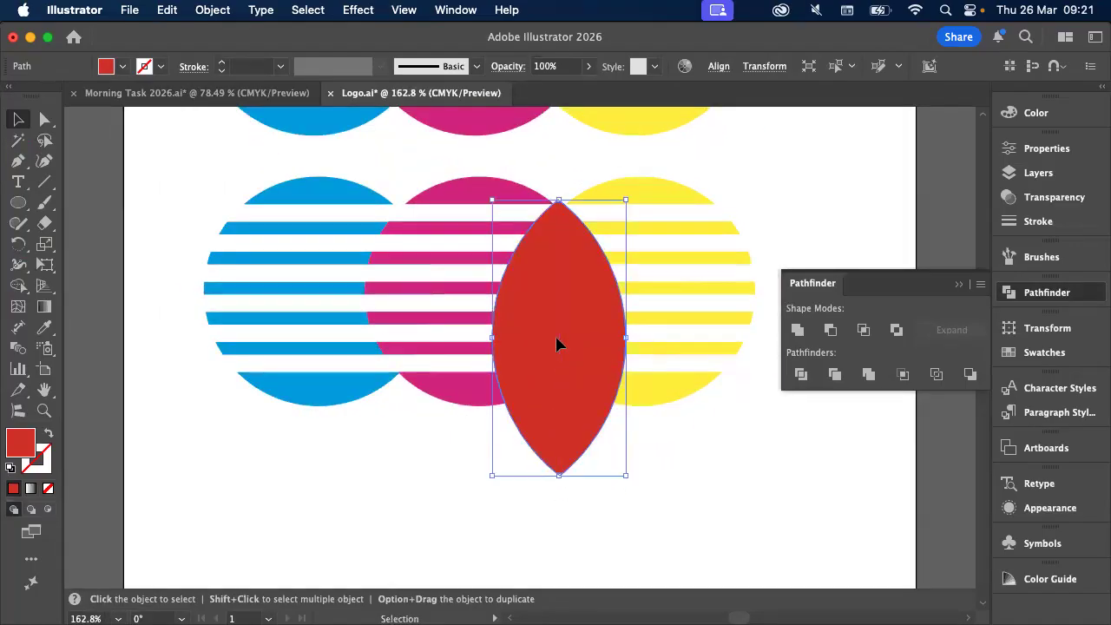
key("BackSpace")
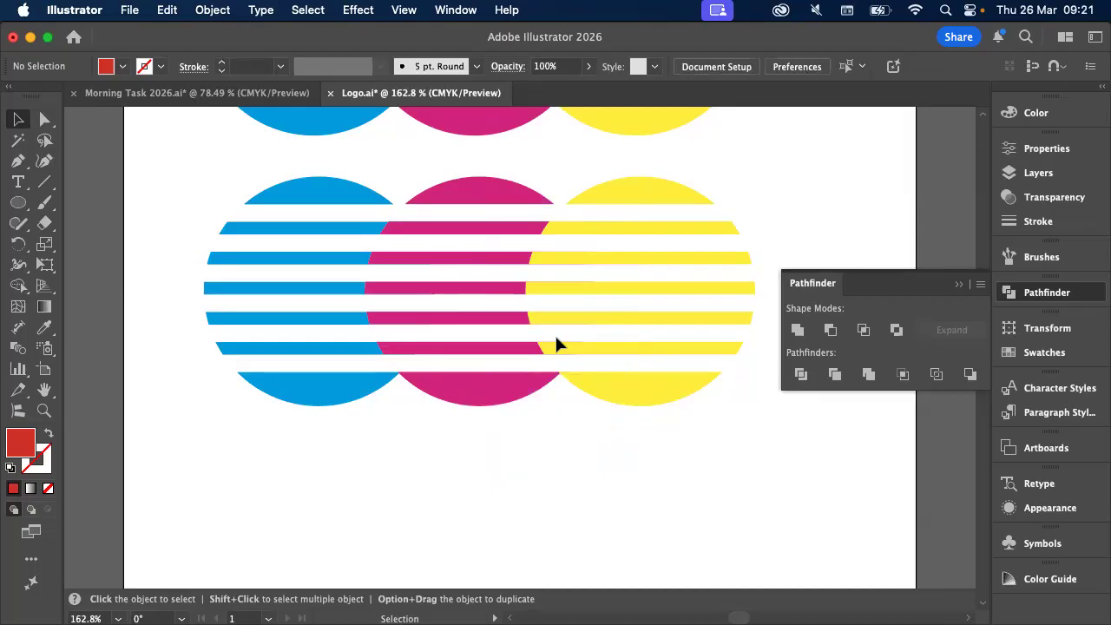
Recheck the overlaps in the Acrobat reference, return to Illustrator, and compare the cut stripes with Layer 2's solid circles
key("super+Tab")
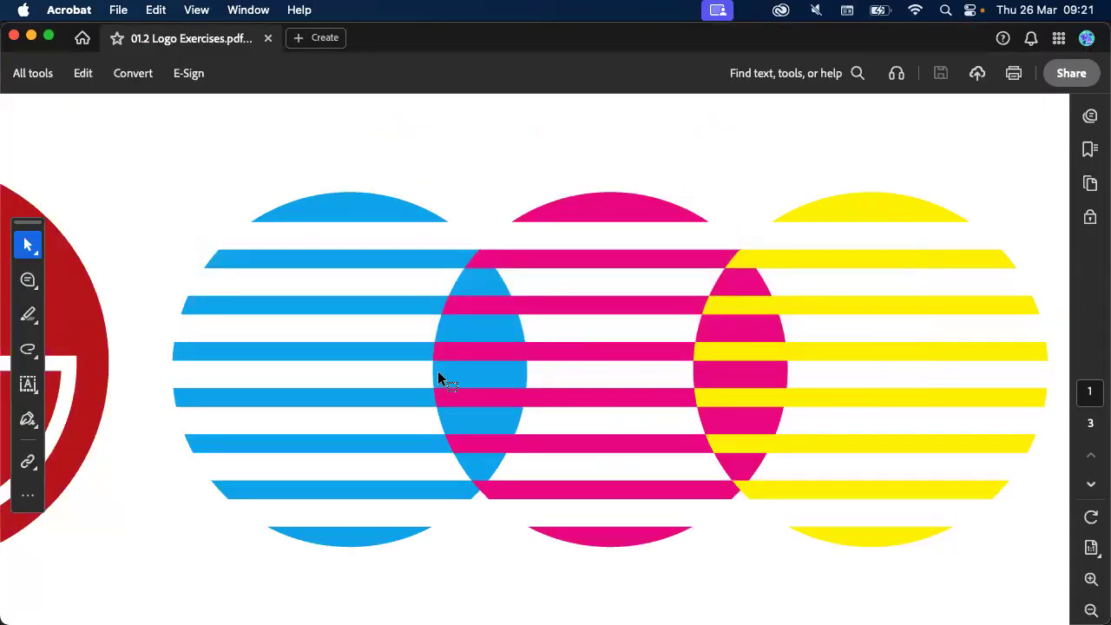
key("super+Tab")
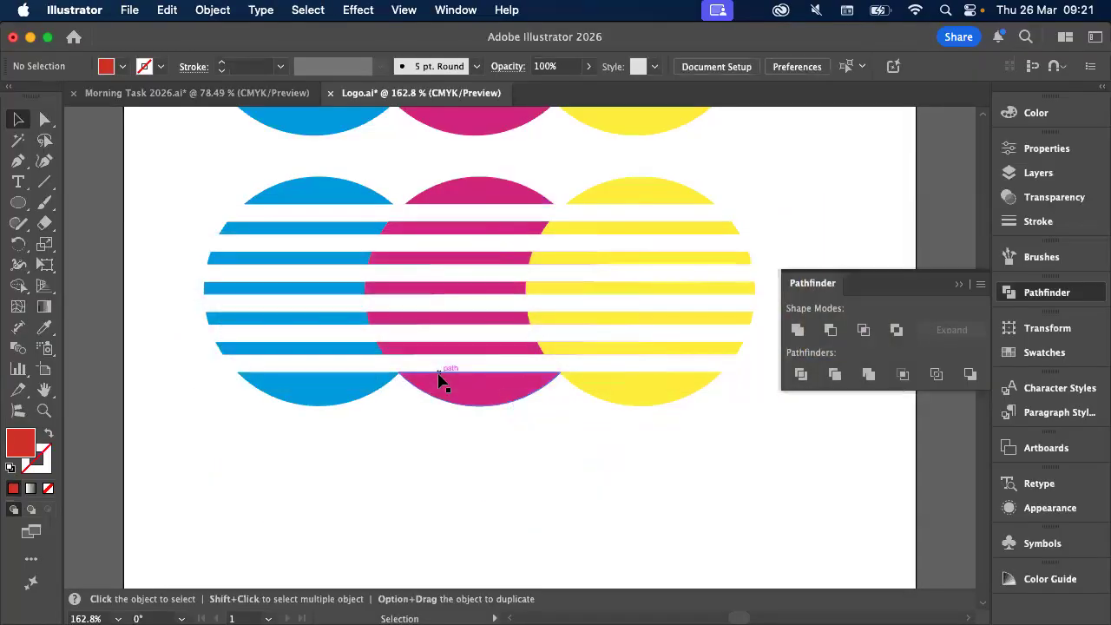
left_click(1034, 173)
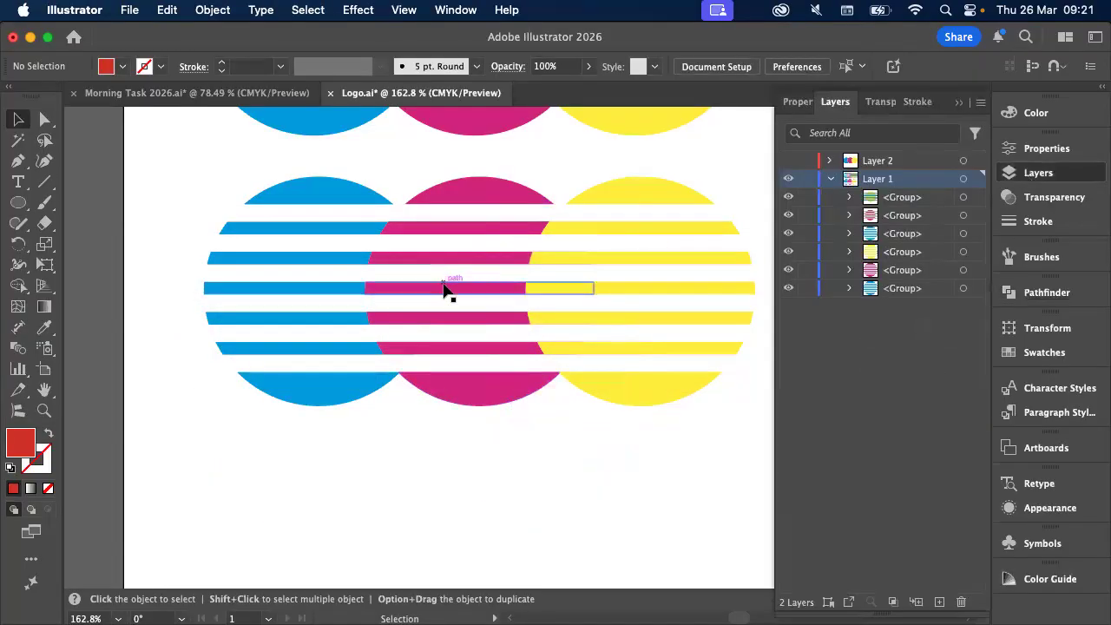
left_click(788, 162)
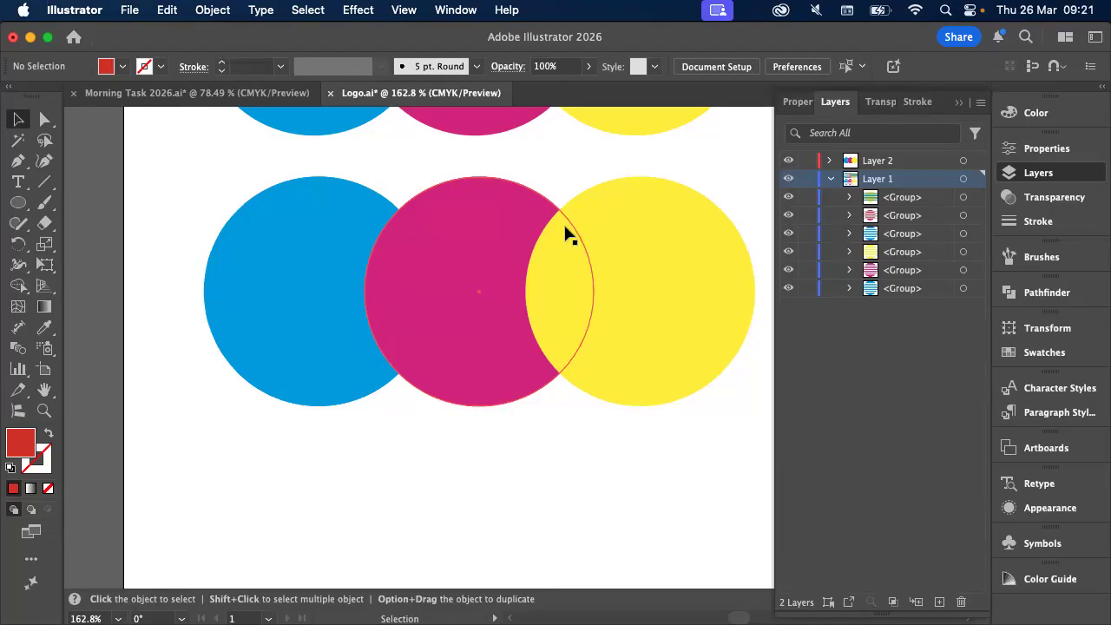
left_click(788, 161)
left_click(788, 161)
left_click(787, 162)
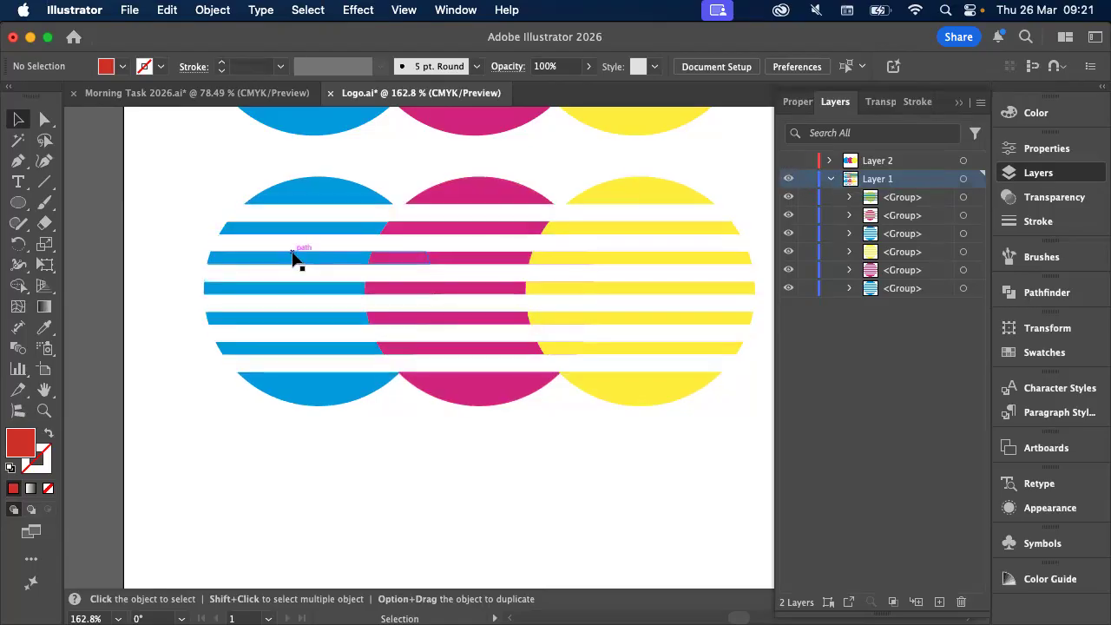
Show Layer 2 so its solid blue, magenta and yellow circles cover the striped ones
left_click(788, 161)
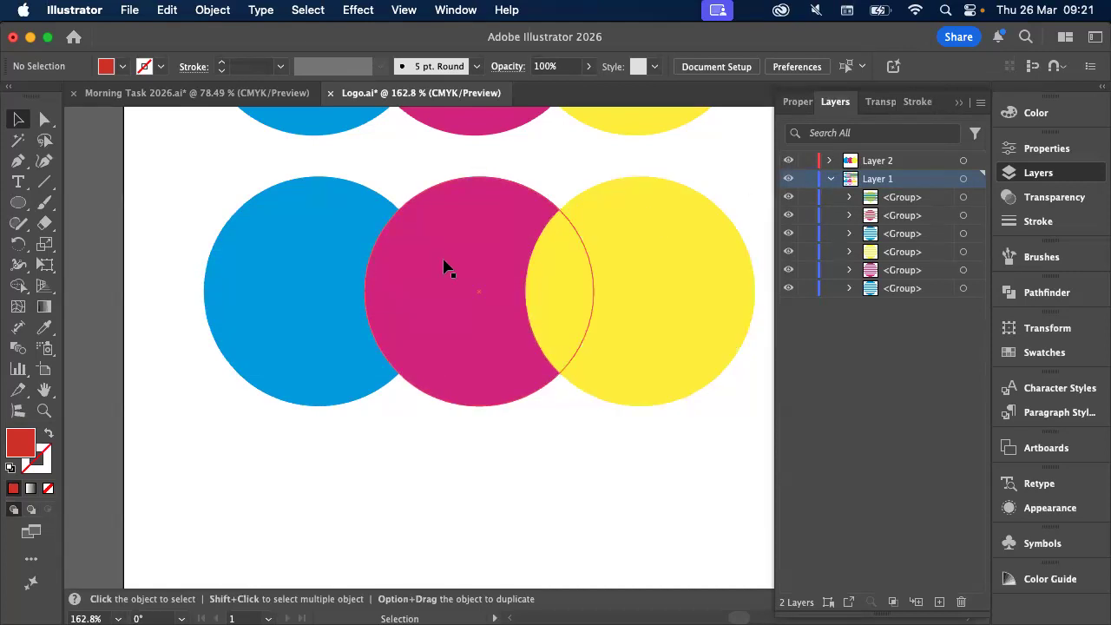
Try Pathfinder Intersect on Layer 2's blue and magenta circles, and undo it
left_click(390, 307)
scroll(390, 307, "down", 3)
scroll(390, 308, "up", 5)
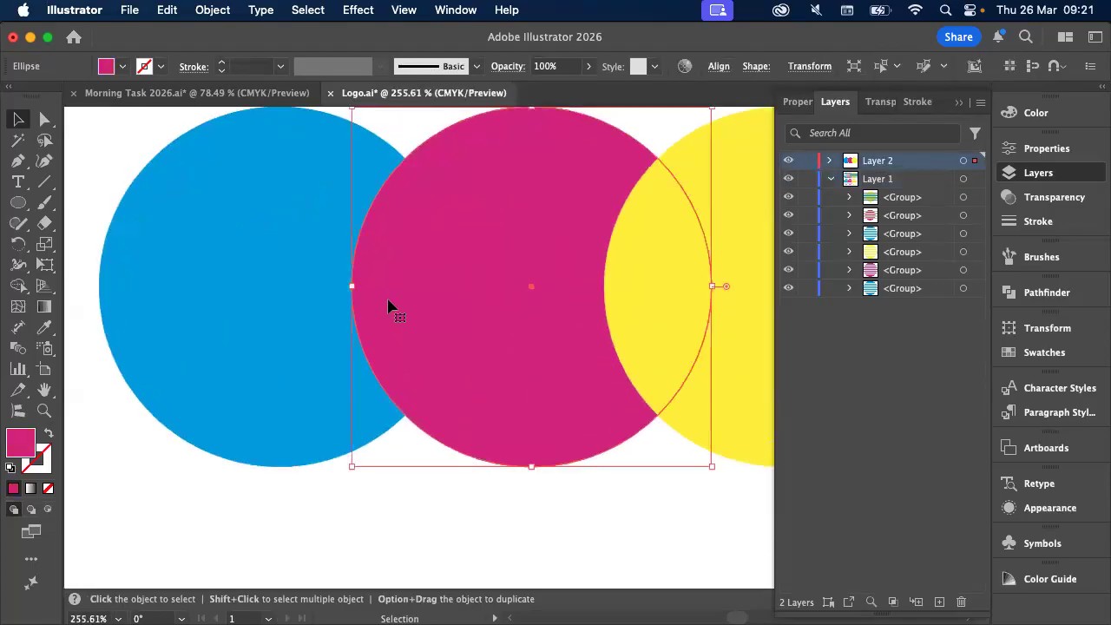
left_click(338, 262, "shift")
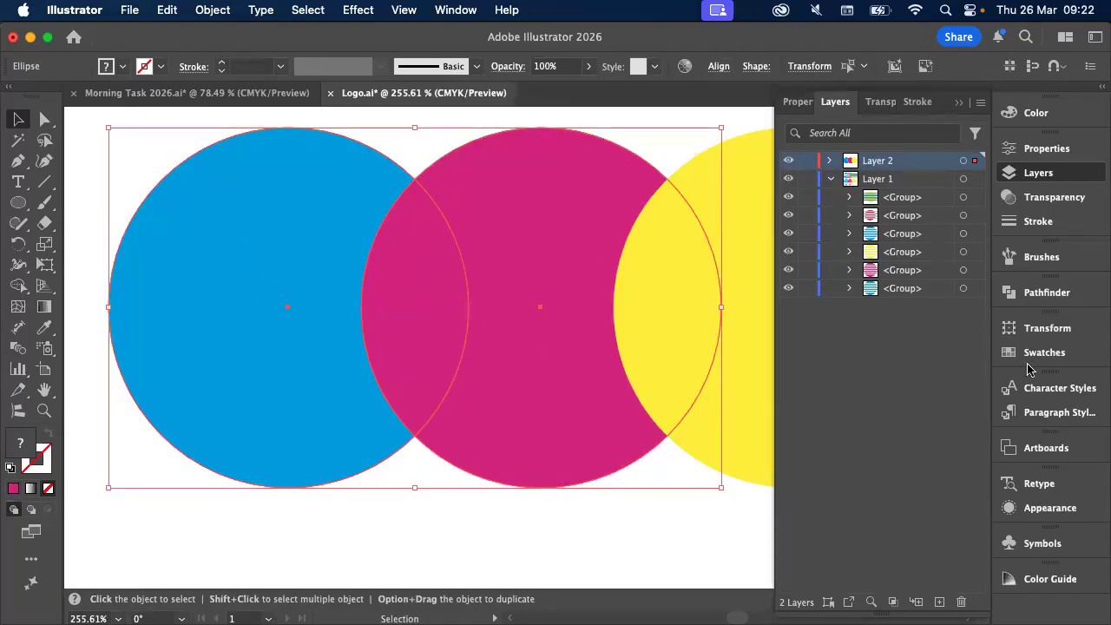
left_click(1041, 295)
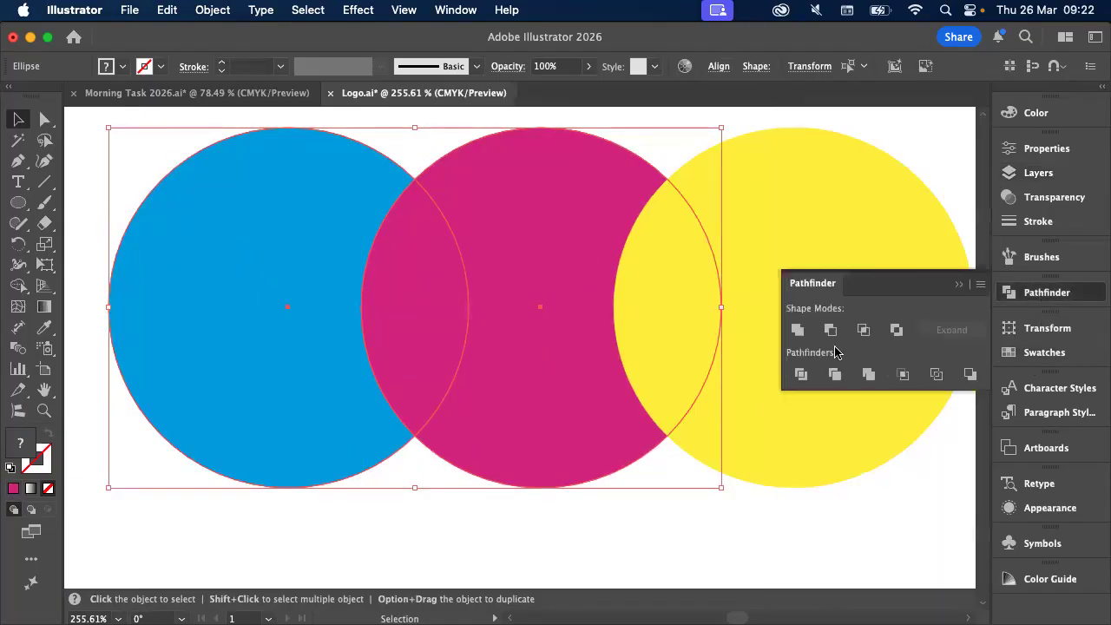
left_click(862, 330)
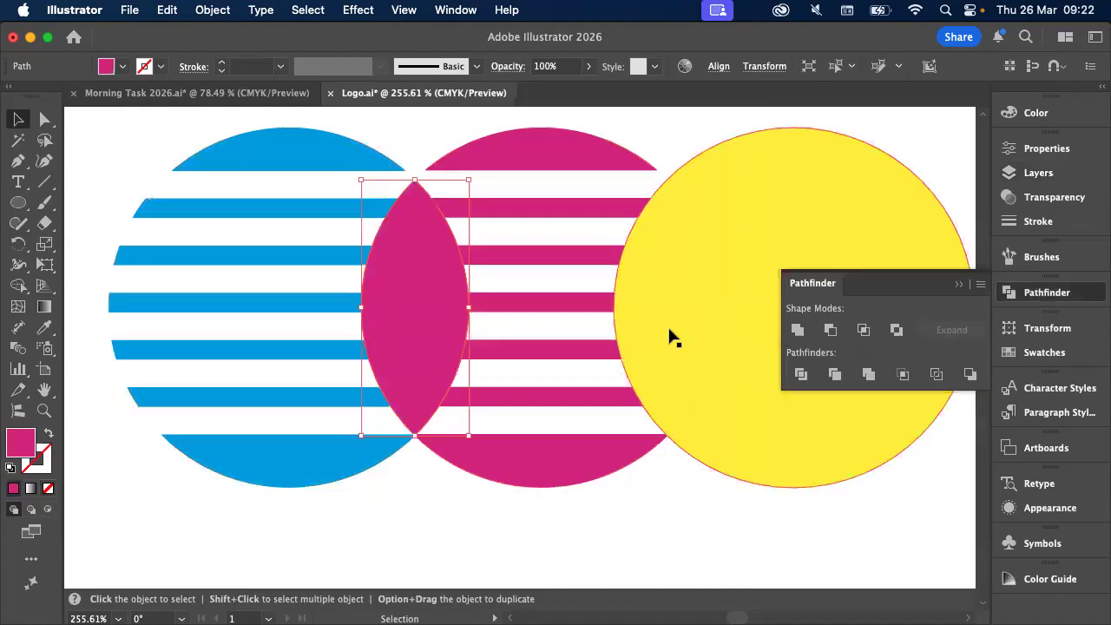
scroll(673, 339, "right", 5)
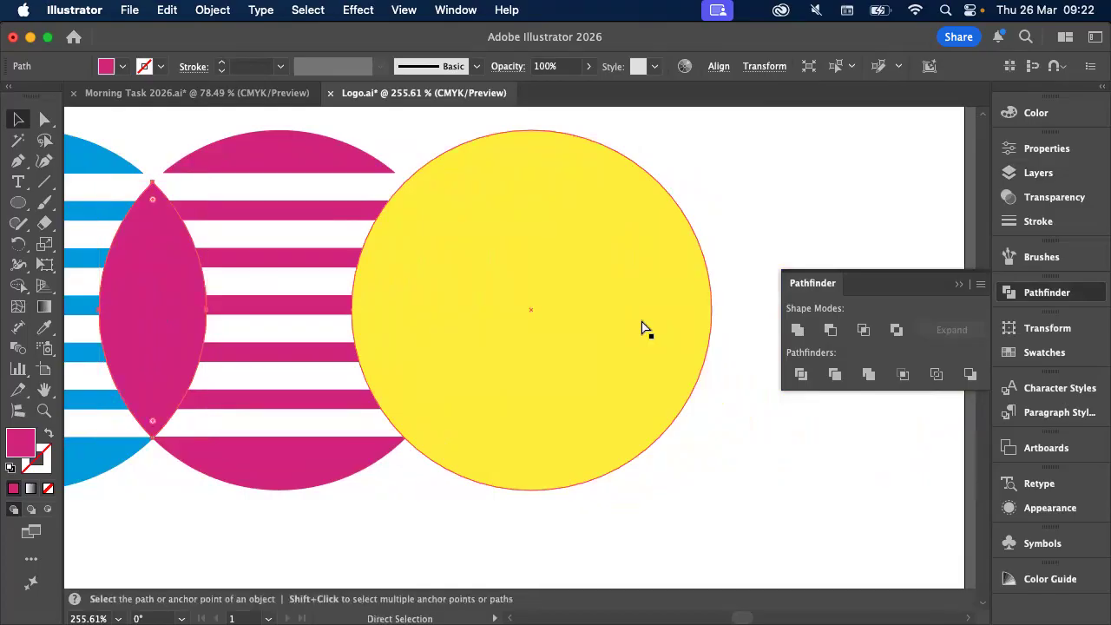
key("super+z")
Add the yellow circle to the selection and try Pathfinder Intersect on all three circles
scroll(640, 321, "left", 2)
left_click(634, 311, "shift")
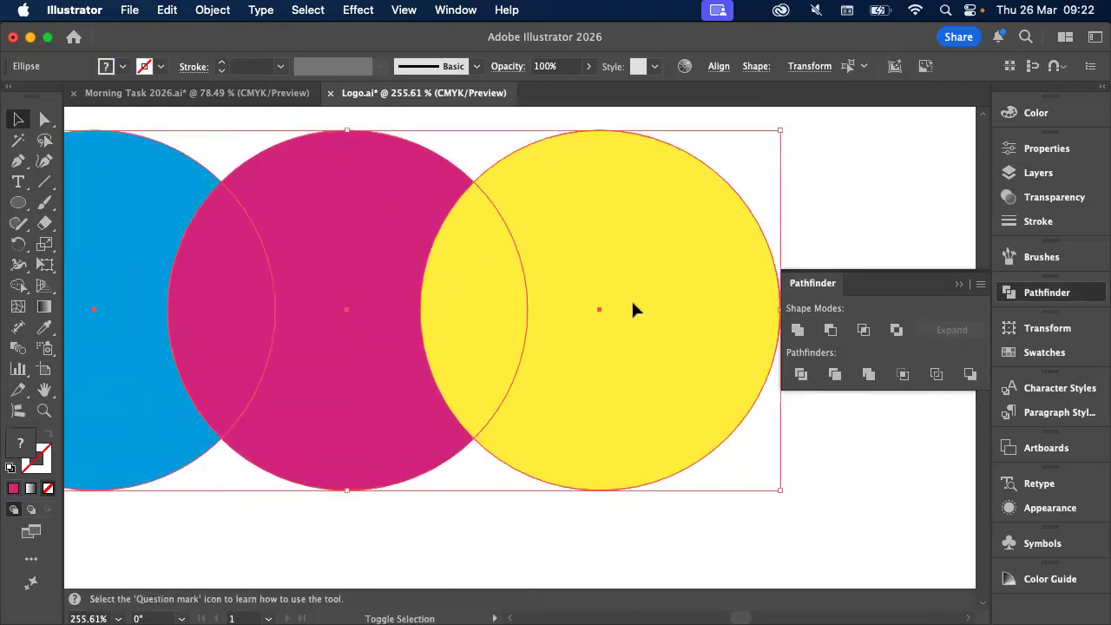
scroll(634, 310, "left", 3)
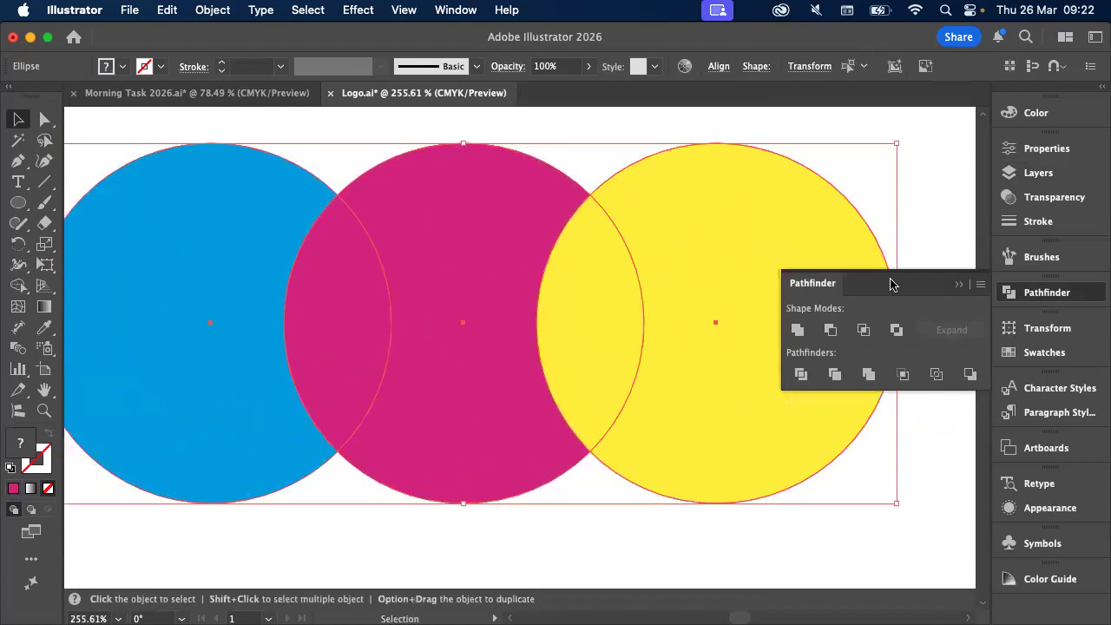
left_click(862, 330)
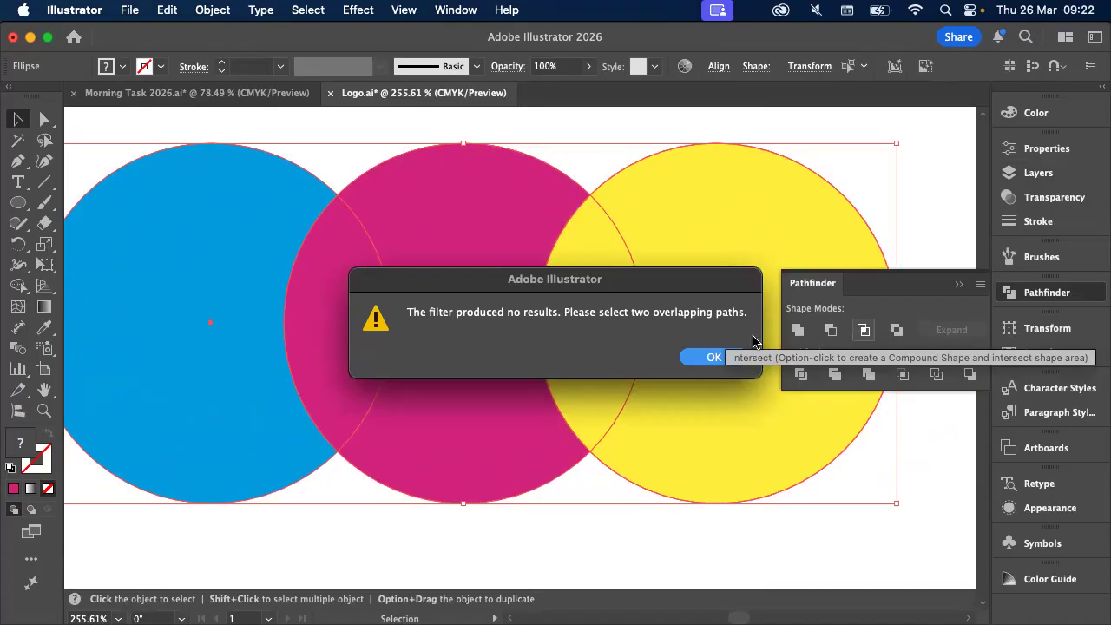
left_click(704, 357)
Split the three selected circles along their overlaps with Pathfinder Divide, keeping the Pathfinder controls clear of the artwork
left_click_drag(812, 285, 731, 238)
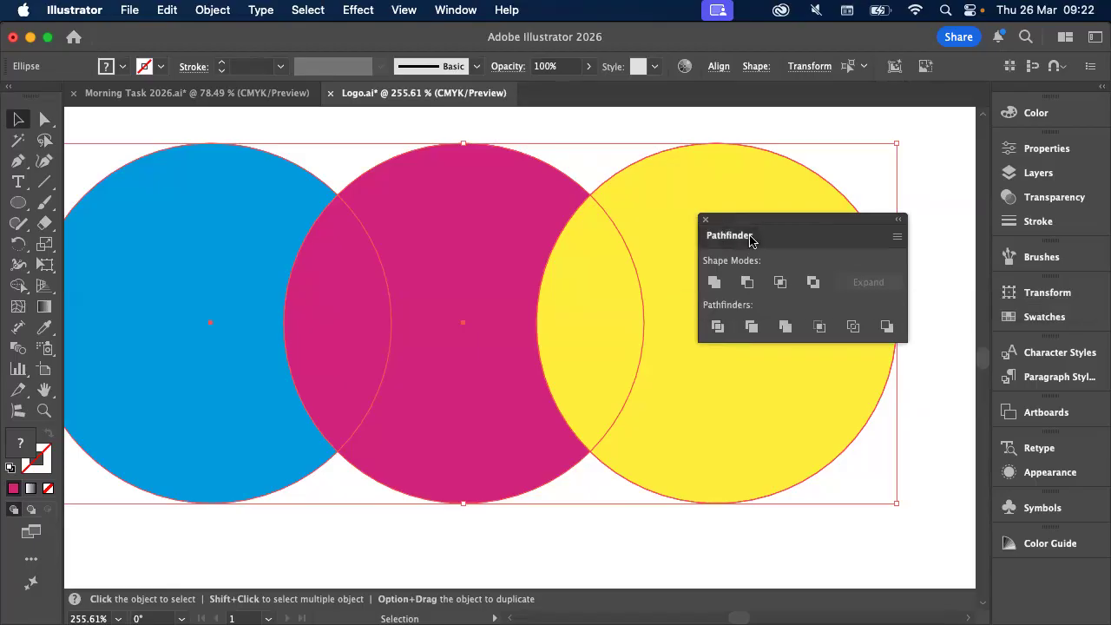
left_click_drag(749, 240, 881, 245)
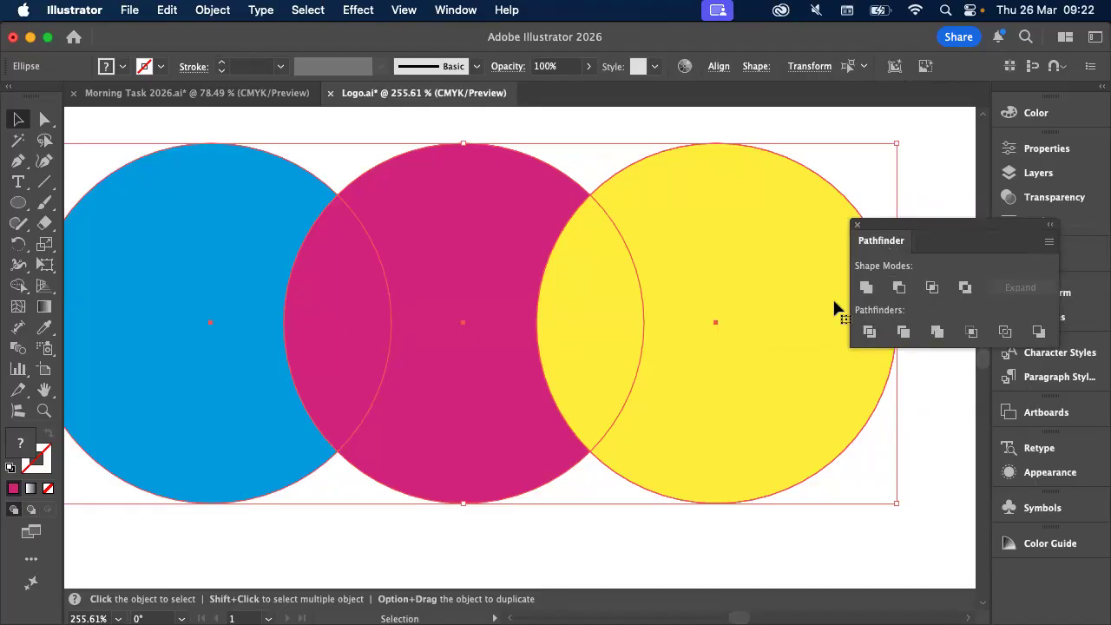
left_click_drag(884, 227, 677, 203)
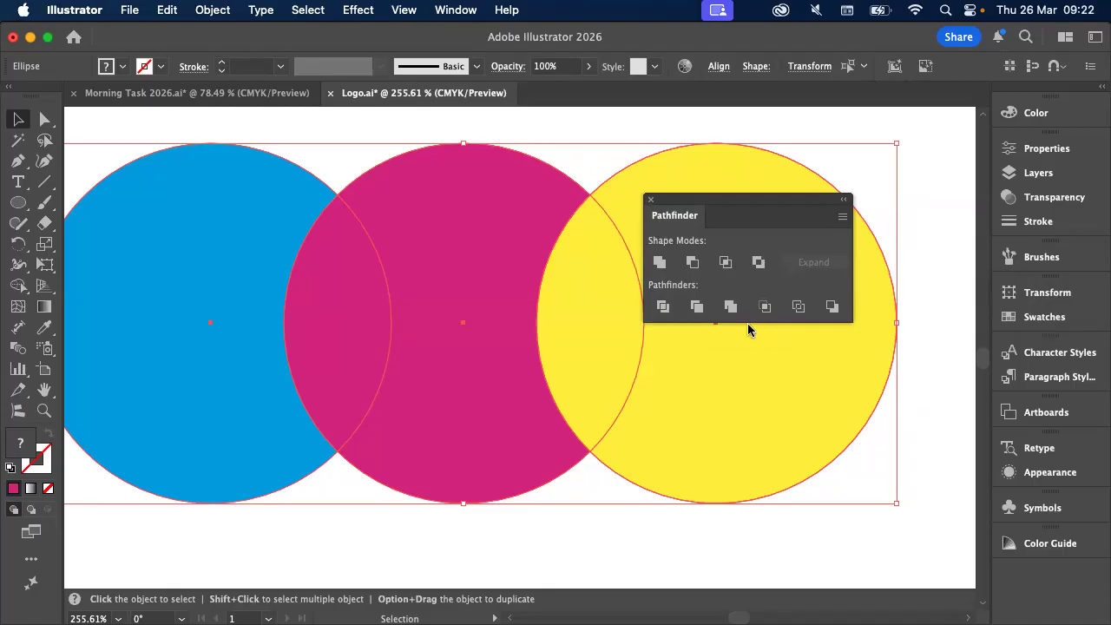
left_click(663, 307)
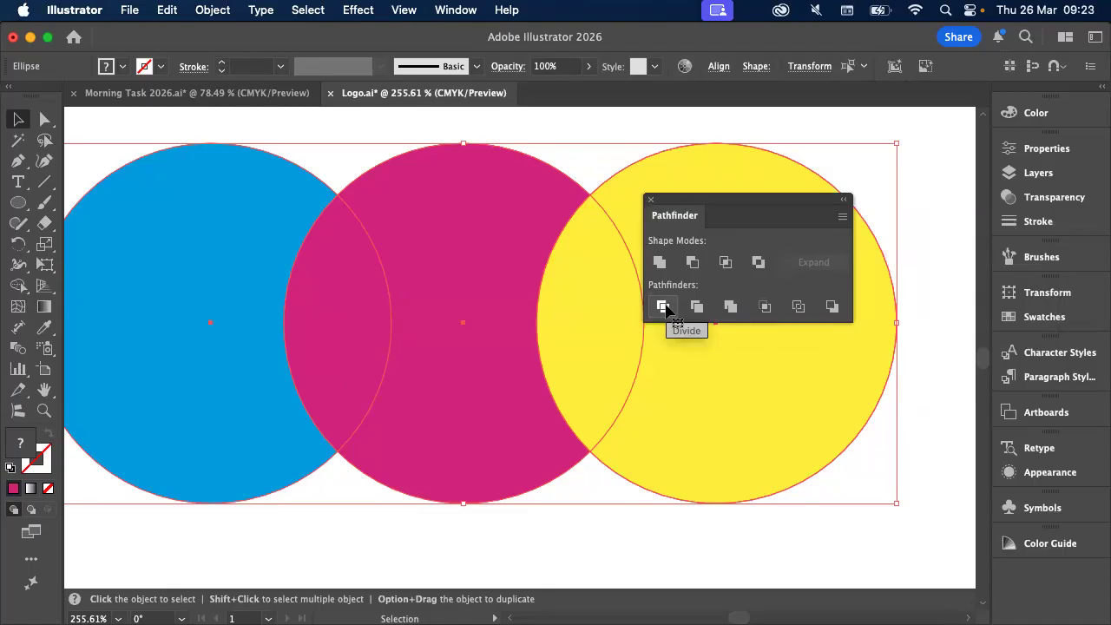
left_click_drag(673, 221, 760, 242)
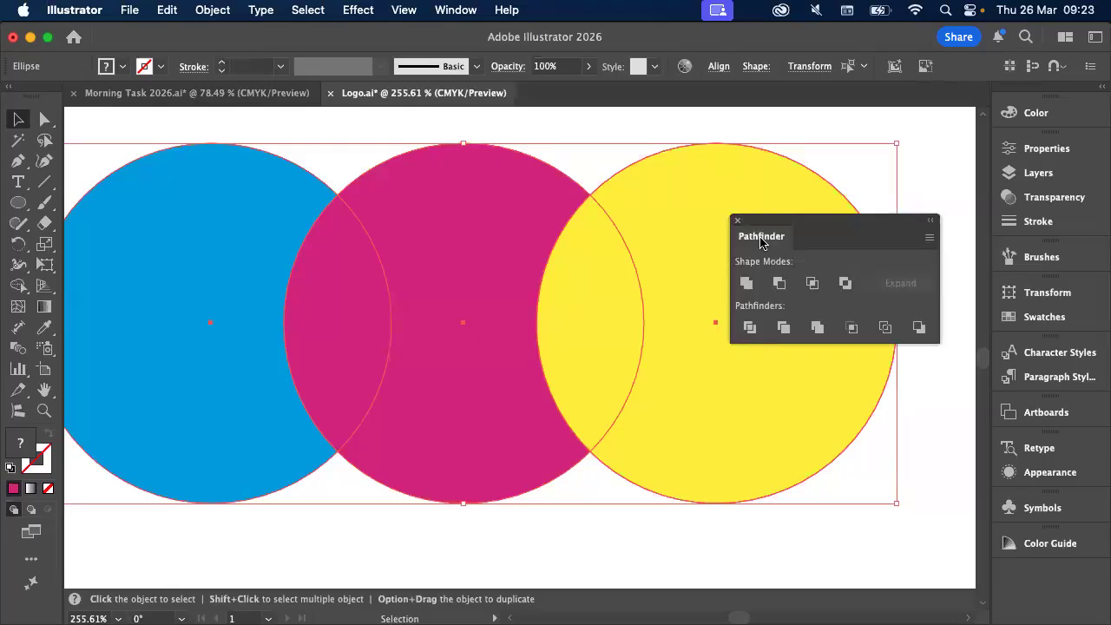
left_click(751, 329)
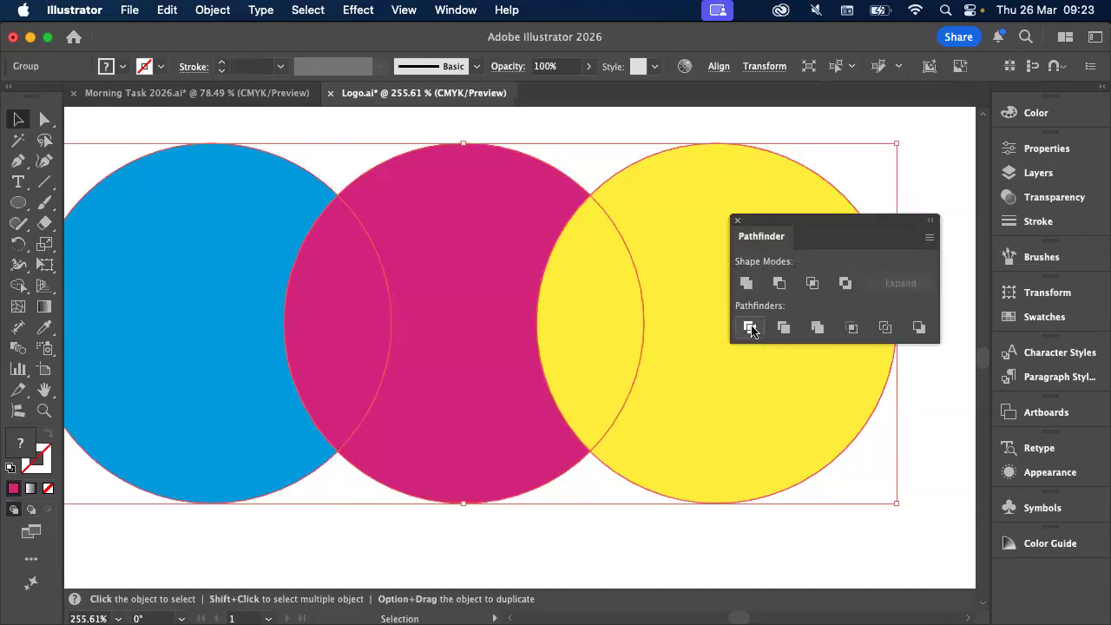
left_click_drag(785, 237, 1001, 248)
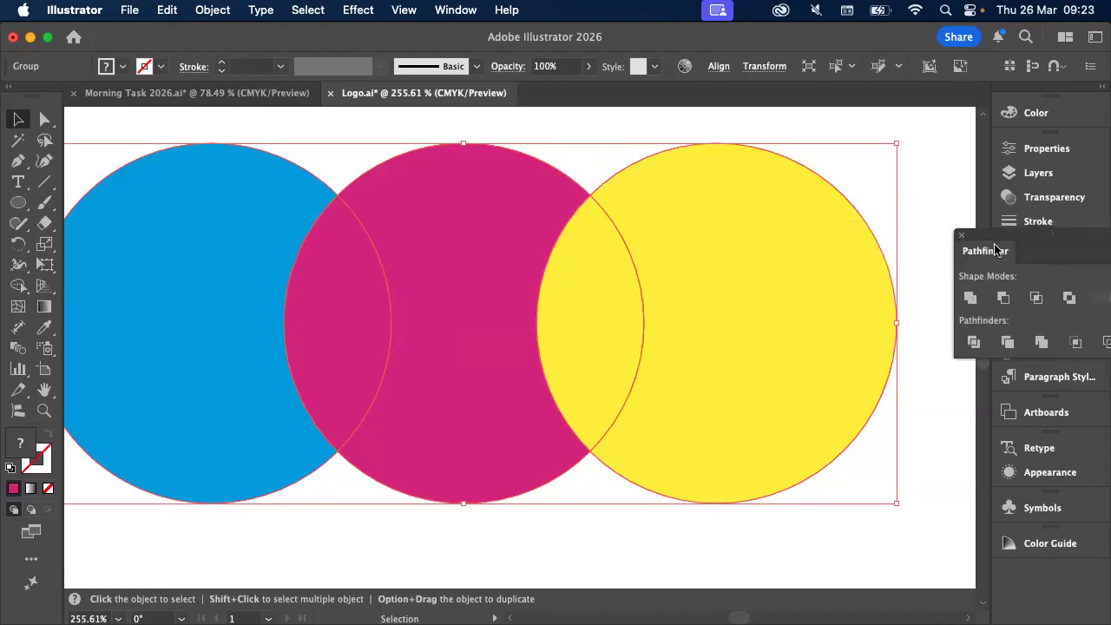
Isolate the divided group and pull the outer yellow, magenta and blue pieces away from the lens shapes
double_click(734, 260)
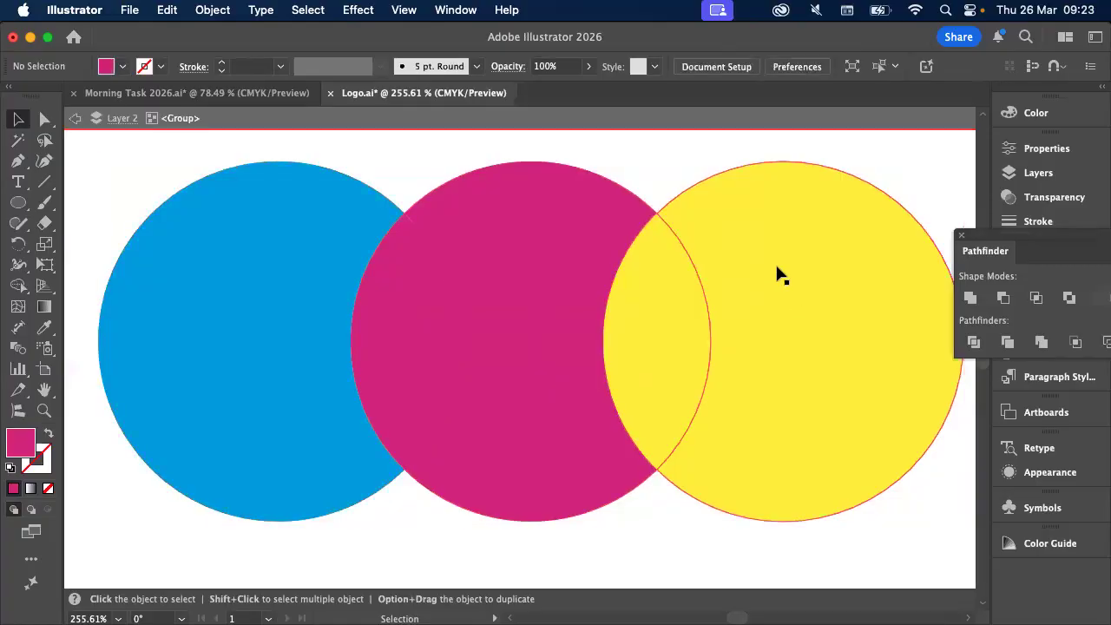
left_click_drag(781, 276, 891, 248)
left_click_drag(491, 290, 485, 432)
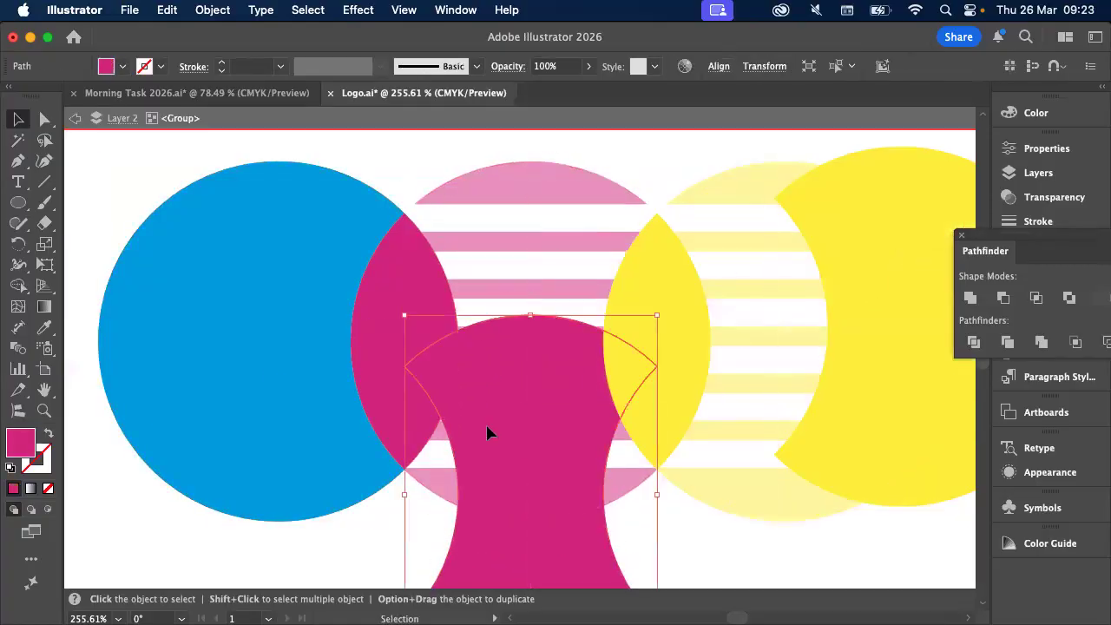
left_click_drag(223, 347, 86, 325)
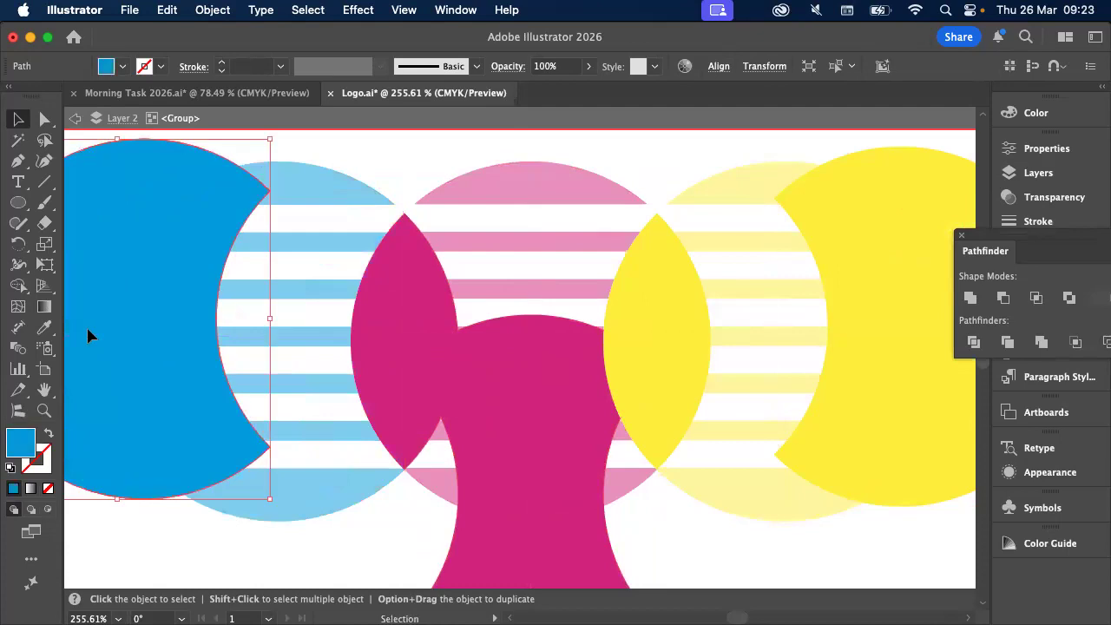
Delete the displaced blue, yellow and magenta pieces from the divided group
key("Delete")
left_click(477, 408)
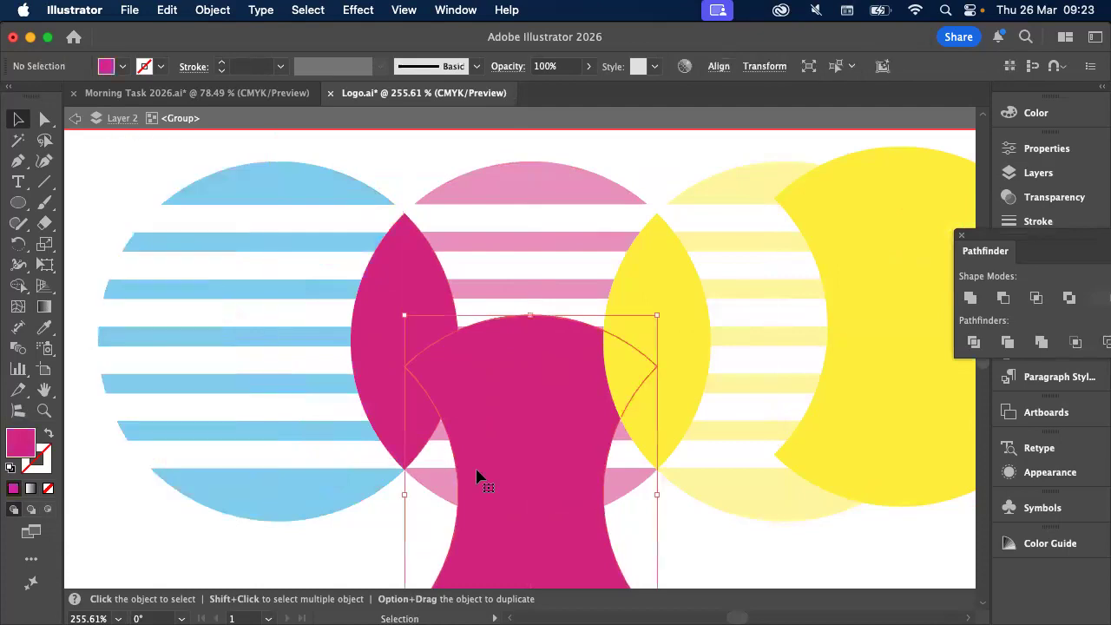
left_click(887, 328)
key("Delete")
left_click(558, 476)
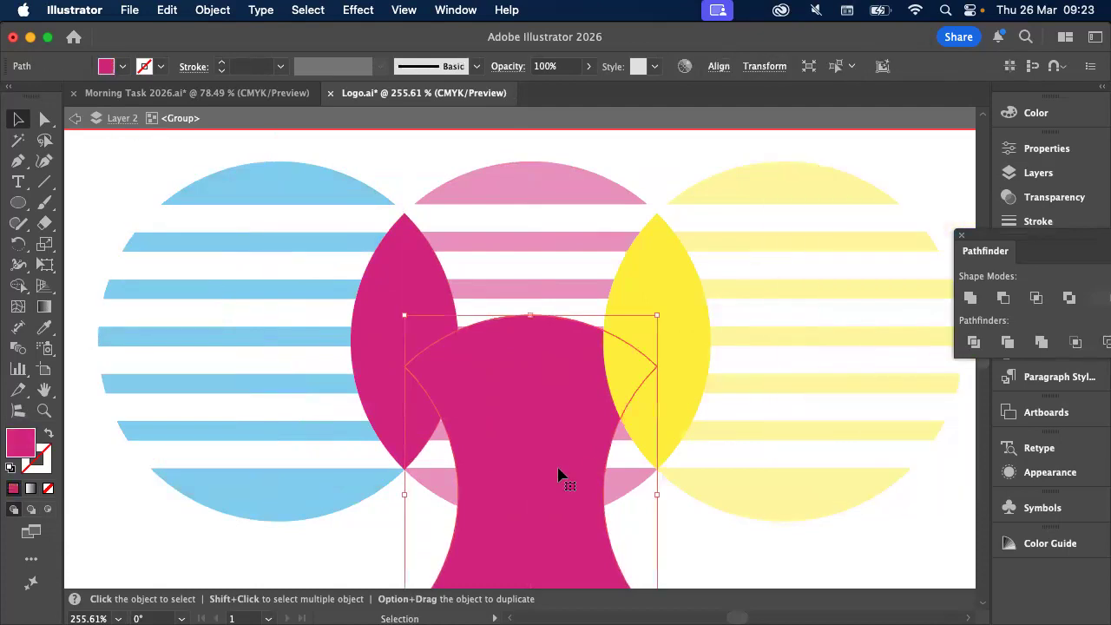
key("Delete")
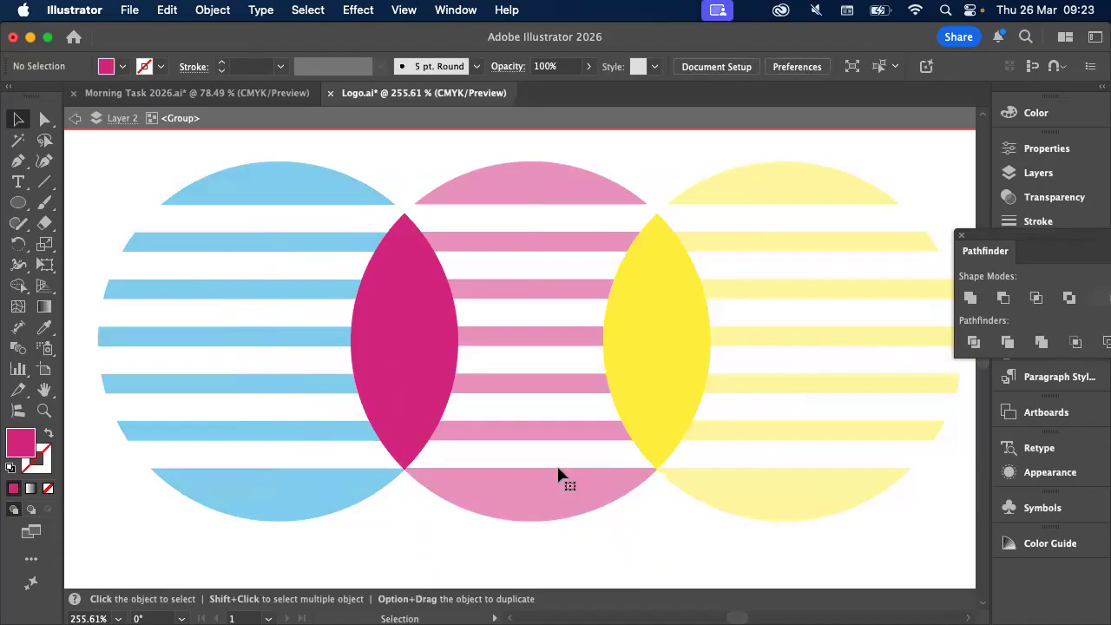
Undo the deletions, moves and division of the circles, and leave group isolation
key("a")
key("super+z")
key("super+z")
key("super+z")
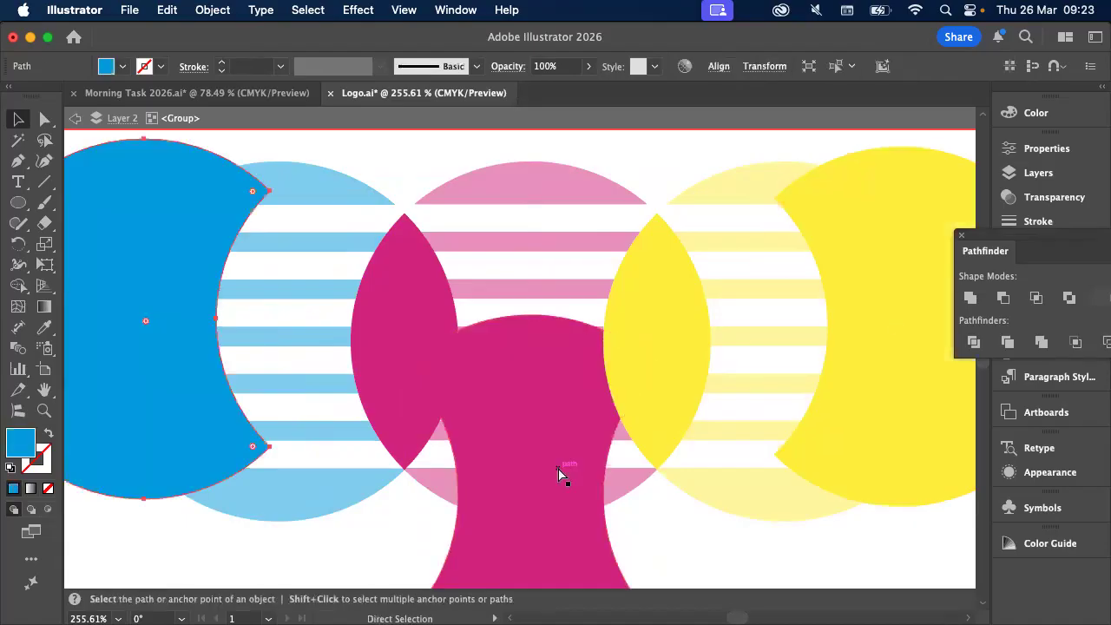
key("super+z")
key("super+z")
key("super+z")
key("v")
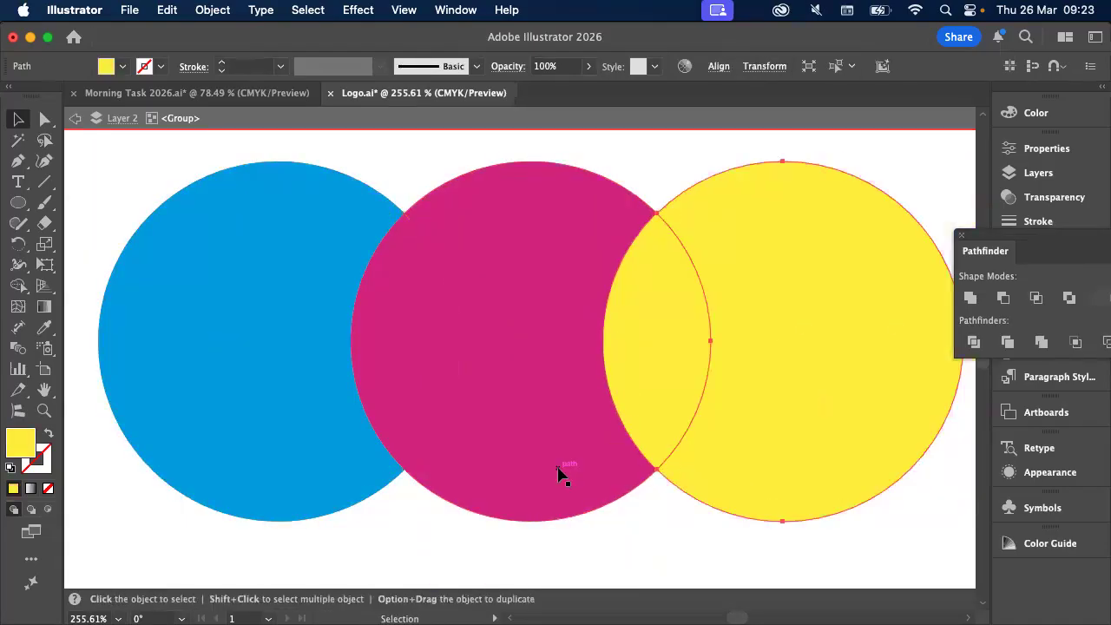
double_click(319, 167)
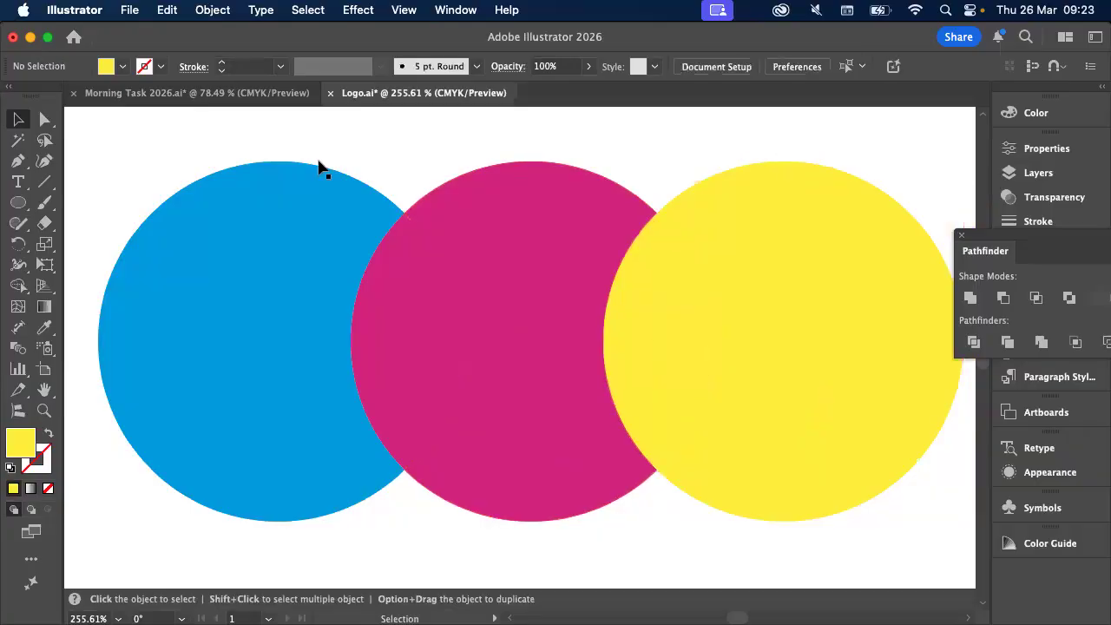
Select all three solid circles, try Pathfinder Intersect on them, and split them with Pathfinder Divide instead
key("super+a")
scroll(903, 312, "right", 1)
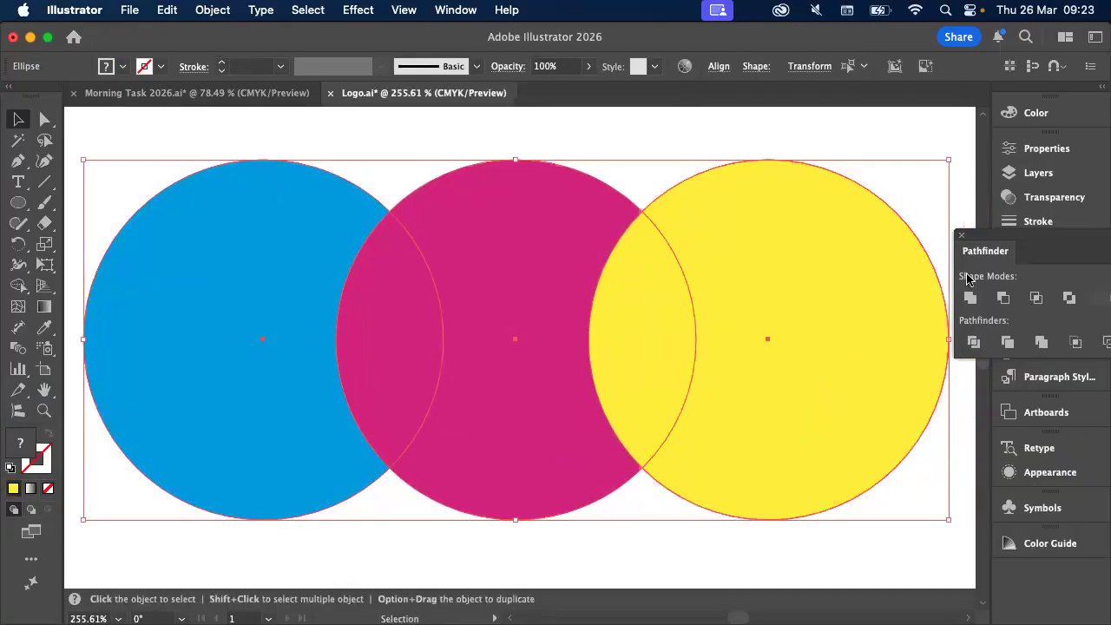
left_click_drag(973, 249, 801, 246)
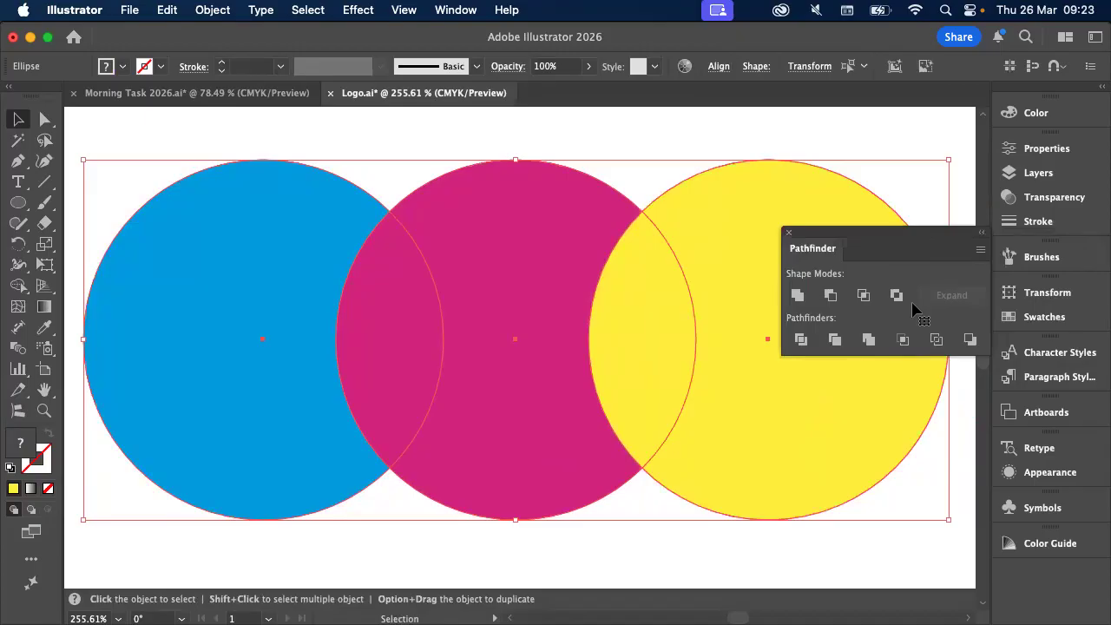
left_click(868, 297)
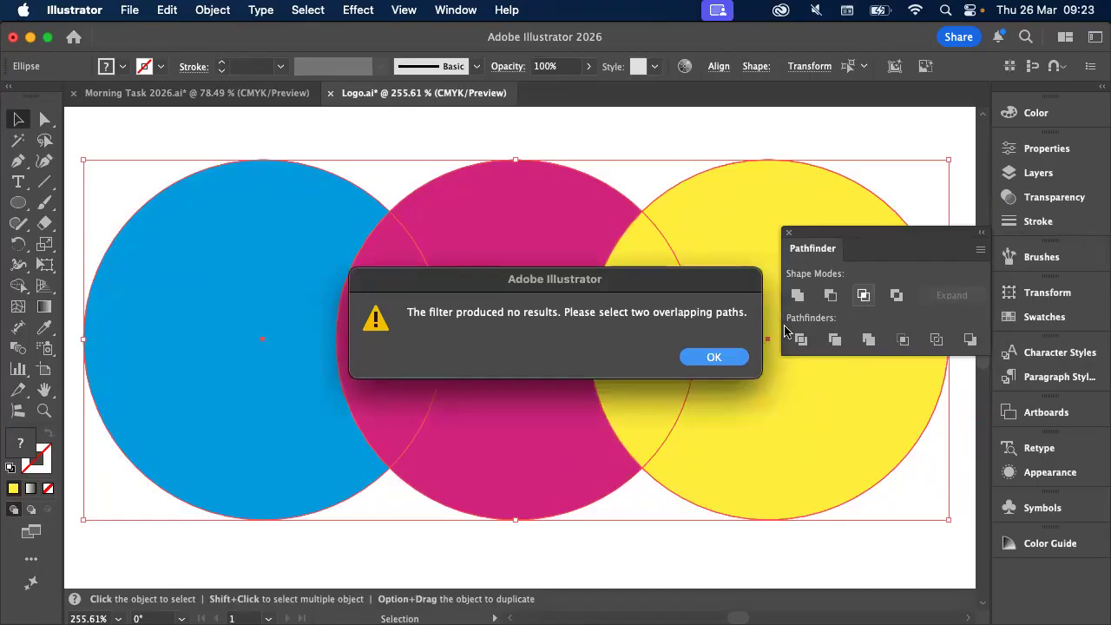
left_click(720, 357)
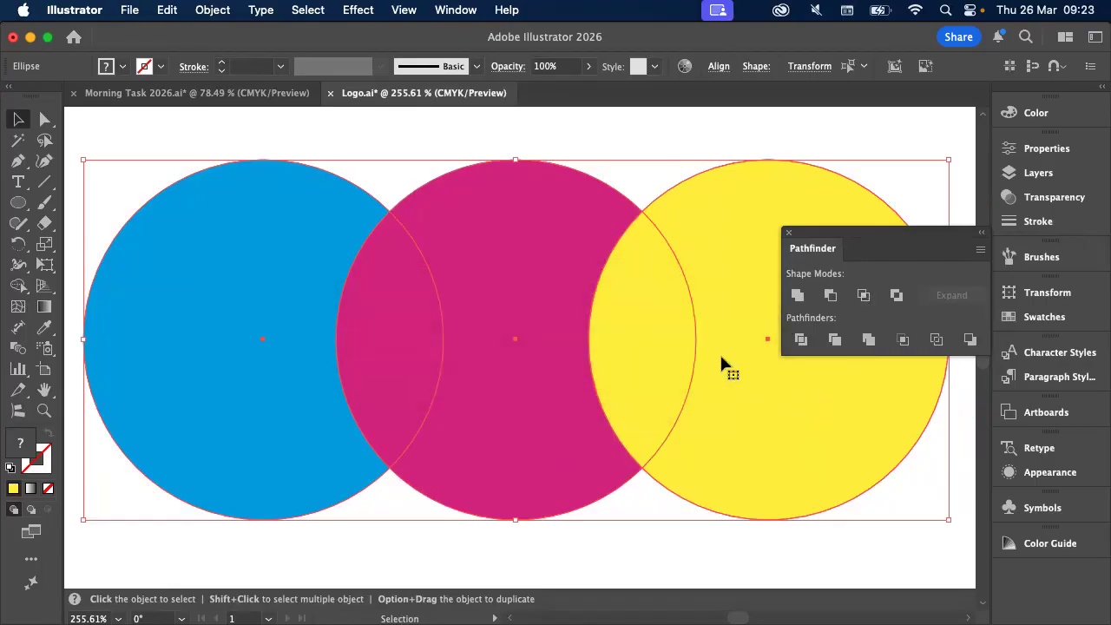
left_click(800, 340)
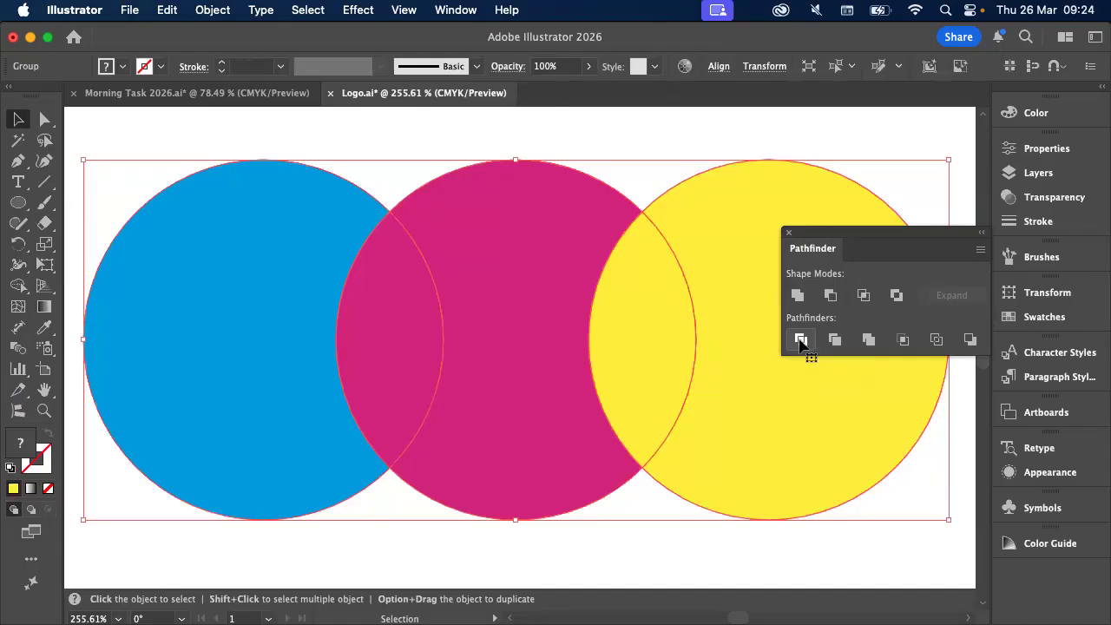
Isolate the divided group and delete its outer yellow, magenta and blue pieces, keeping only the two lens shapes
double_click(699, 269)
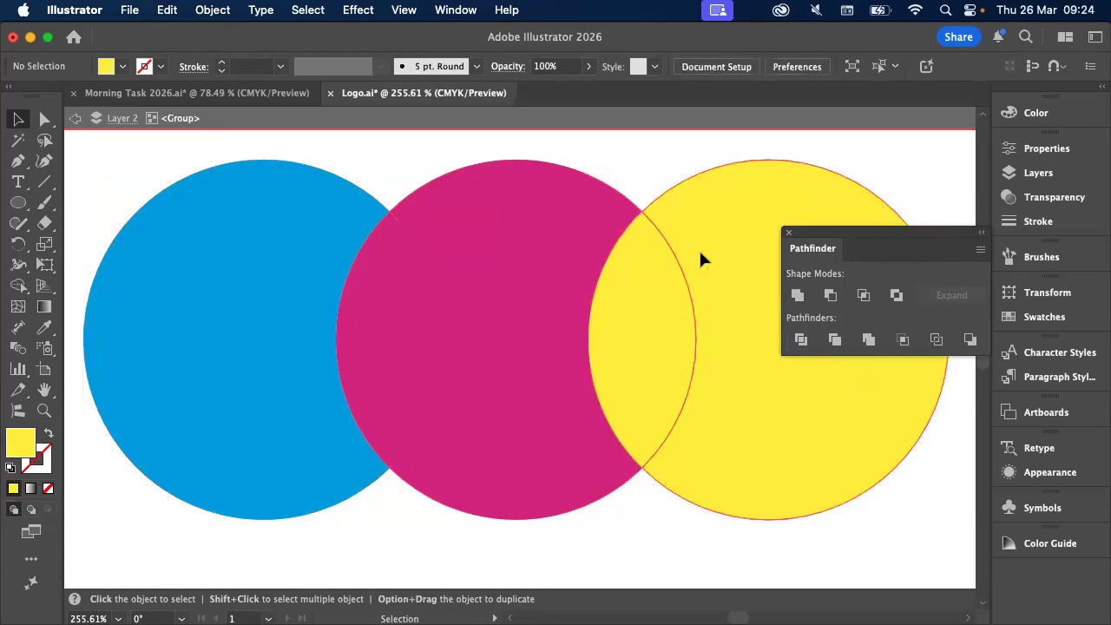
left_click_drag(701, 255, 751, 258)
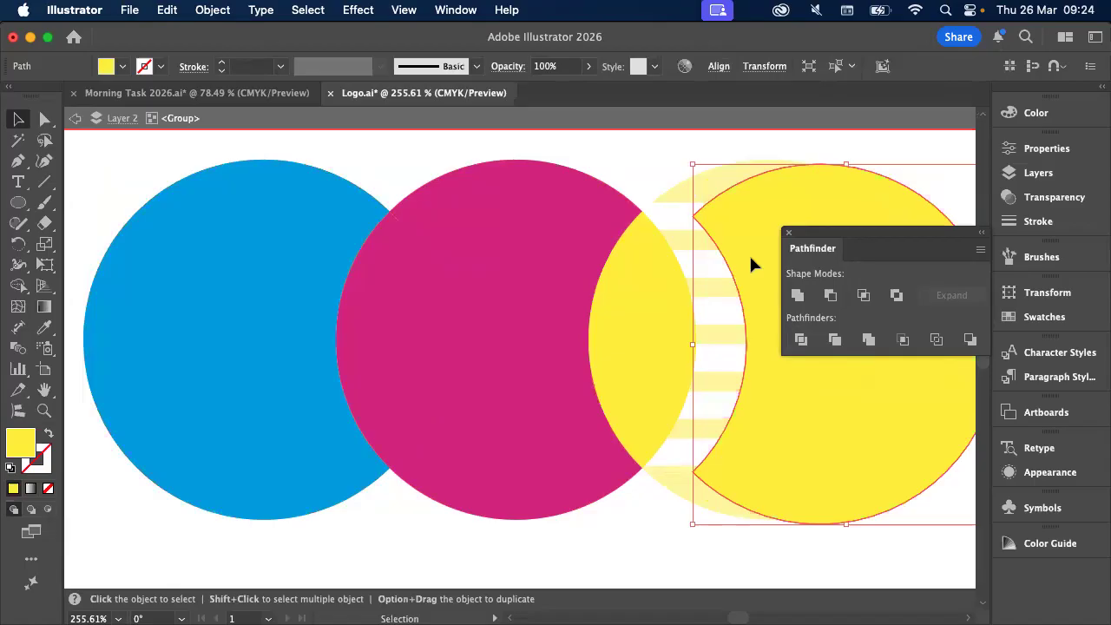
key("Delete")
left_click(527, 231)
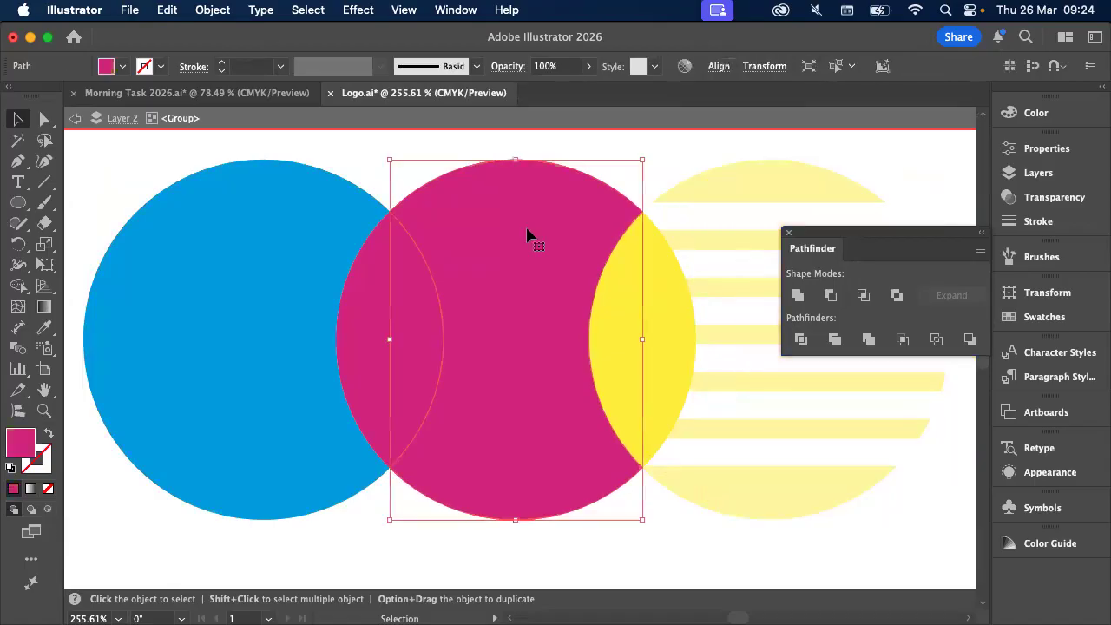
key("Delete")
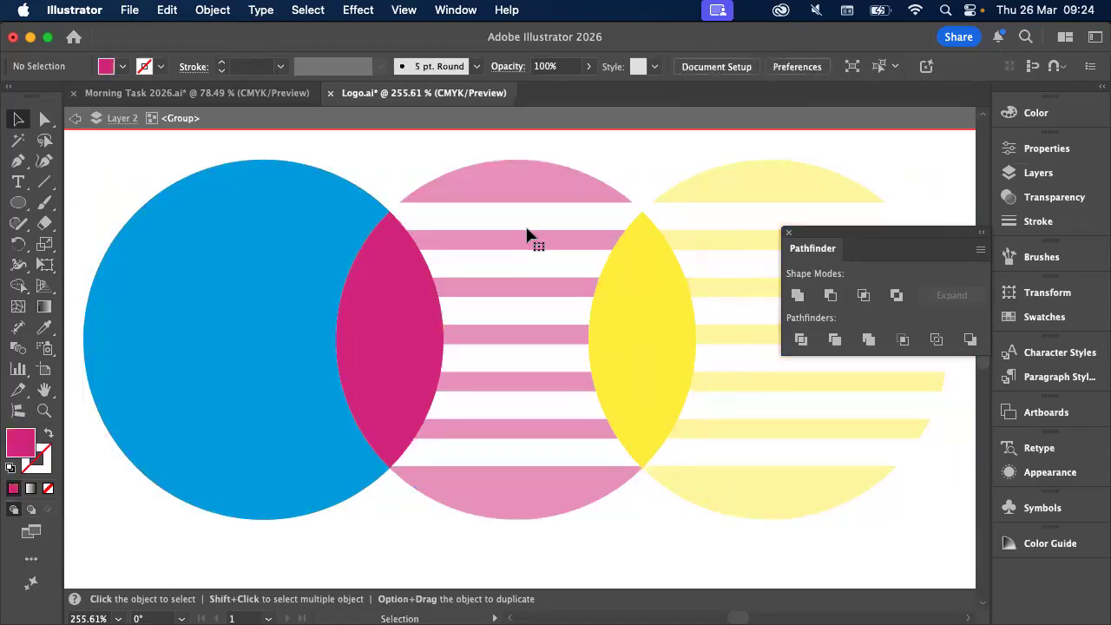
left_click(252, 290)
key("Delete")
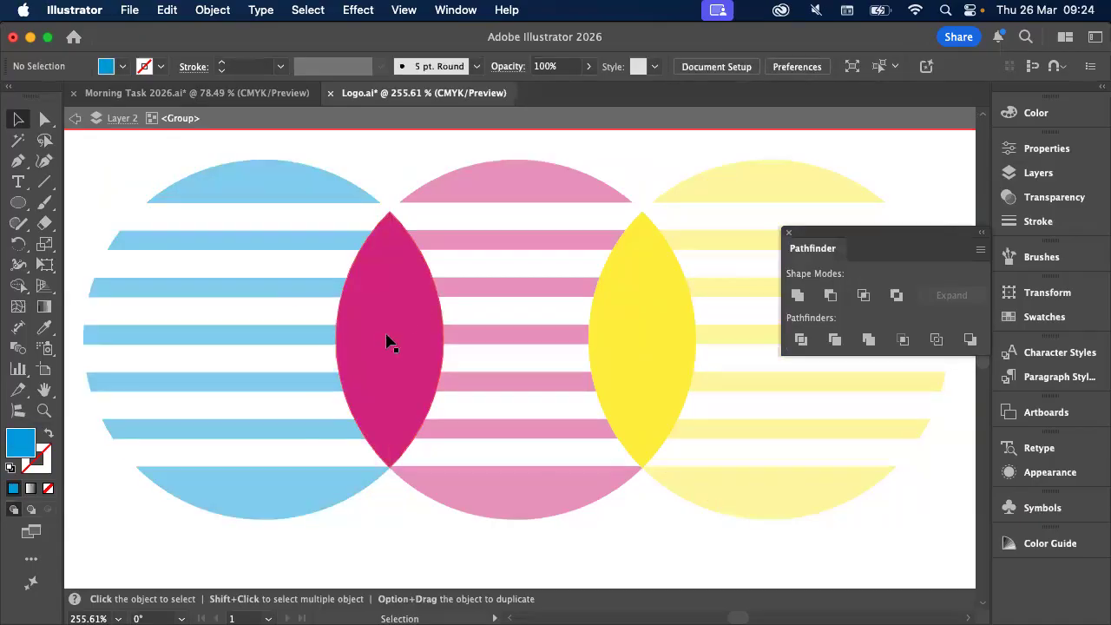
Leave group isolation and send the group of two lens shapes to the back of the stacking order
double_click(393, 172)
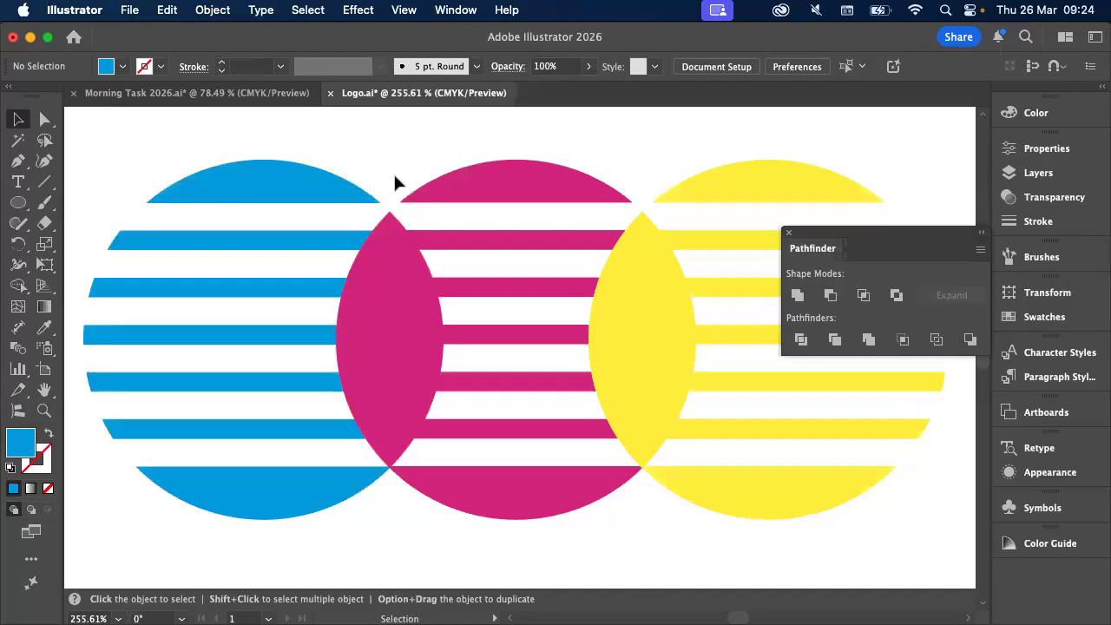
left_click(389, 301)
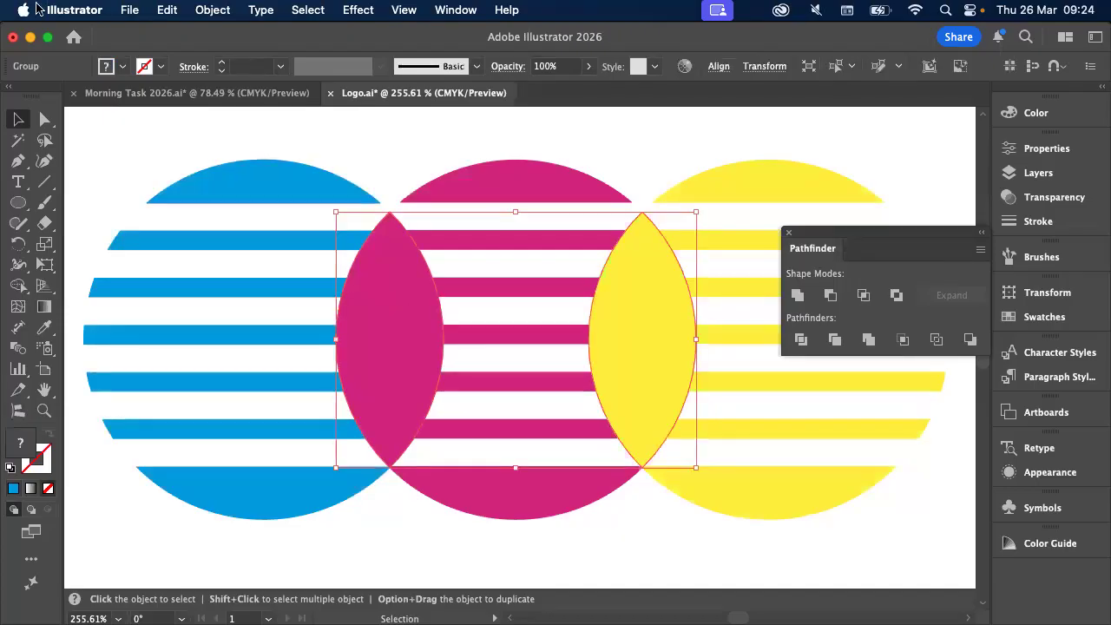
left_click(213, 9)
mouse_move(216, 55)
left_click(427, 112)
Move Layer 2 with the lens shapes into Layer 1, between the magenta and blue striped circle groups
left_click(1024, 177)
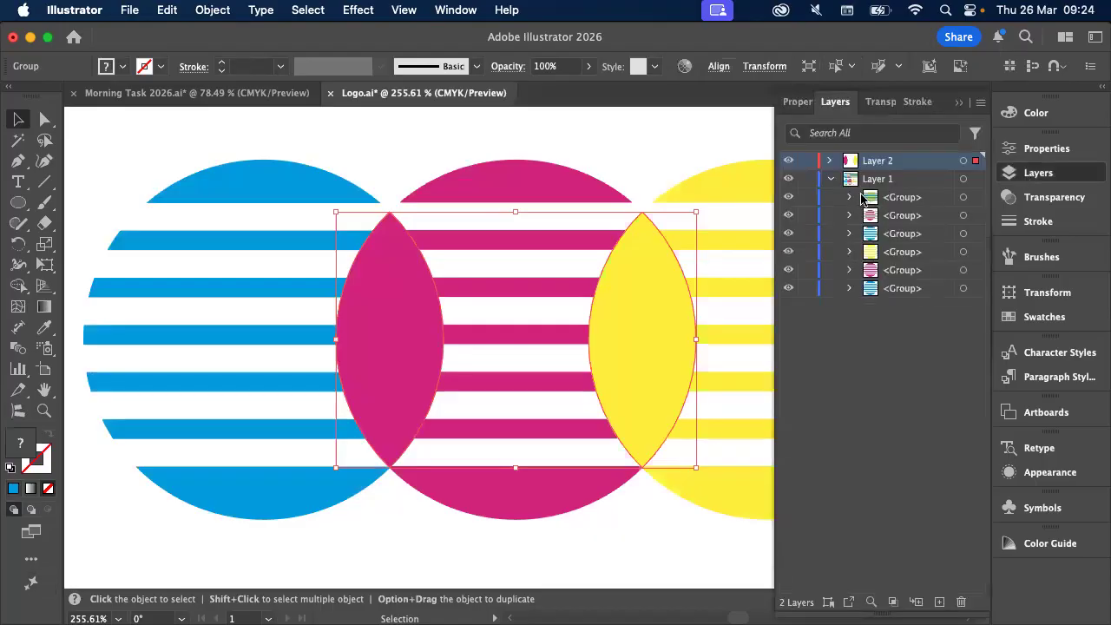
left_click_drag(856, 165, 880, 269)
left_click(649, 162)
left_click(379, 372)
scroll(379, 372, "down", 3)
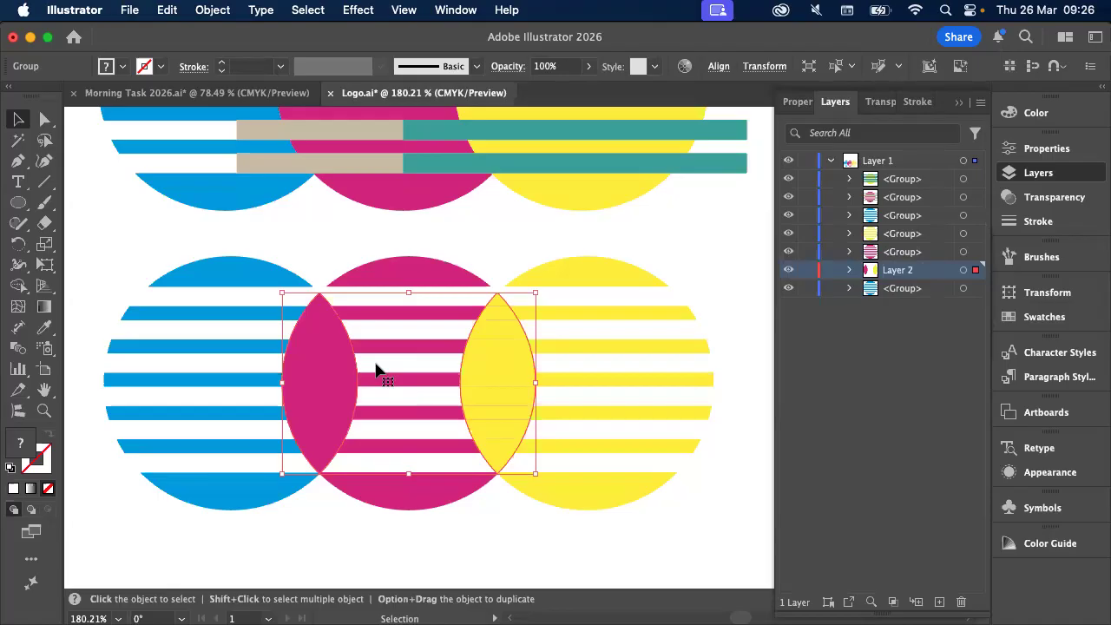
left_click(129, 250)
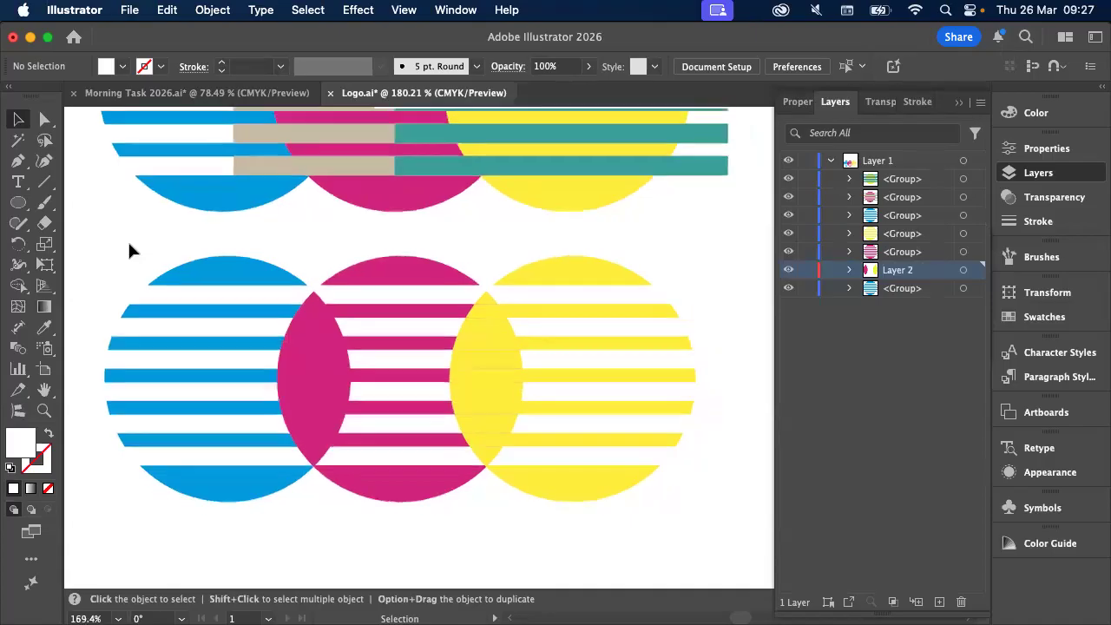
Close the Morning Task 2026.ai document, saving its changes
scroll(127, 241, "down", 2)
left_click(73, 92)
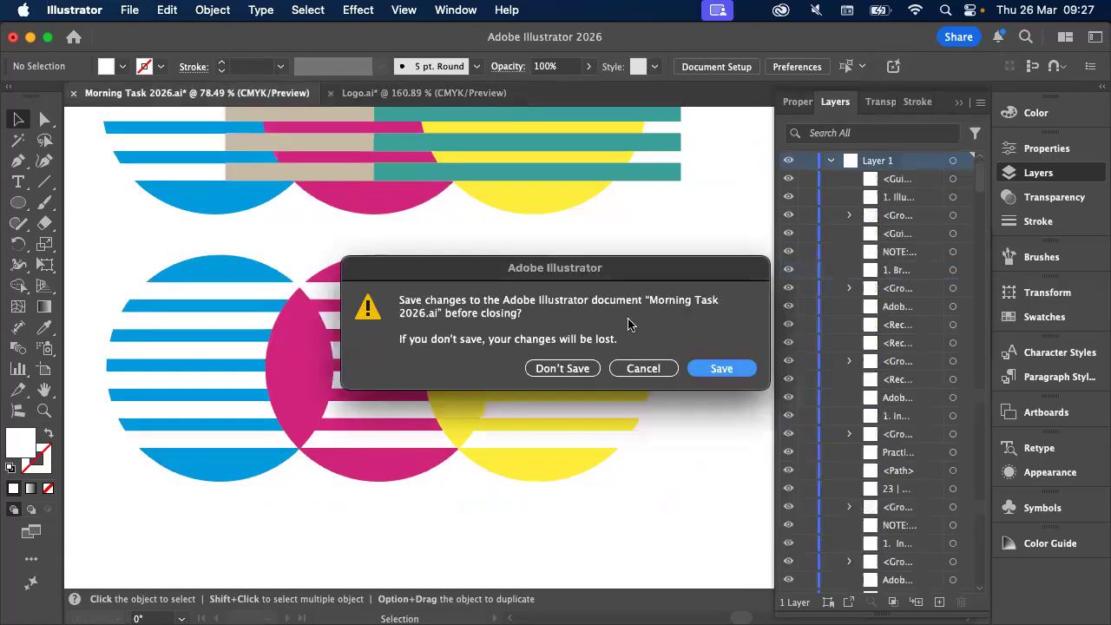
left_click(721, 368)
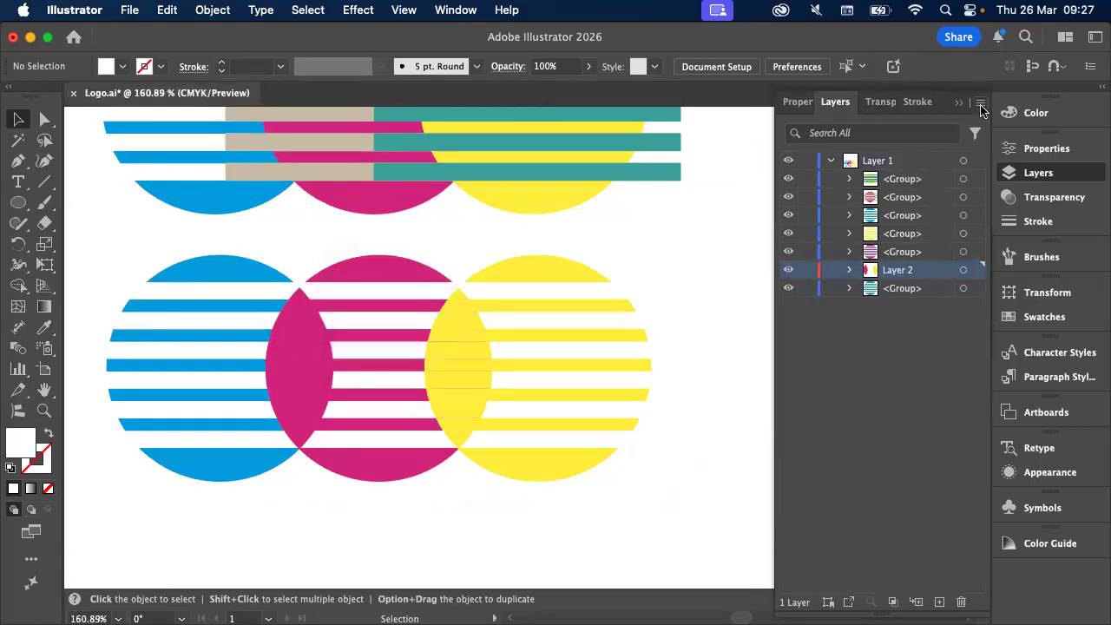
Collapse the expanded layer list and dock the floating Pathfinder panel below Color Guide
left_click(980, 105)
scroll(704, 260, "down", 3)
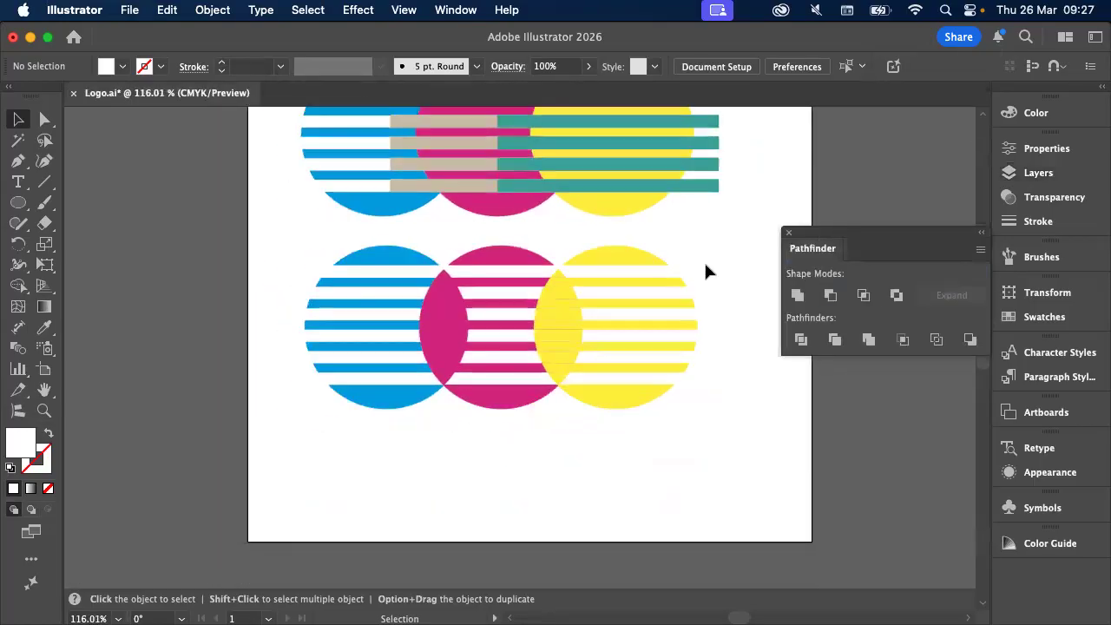
scroll(704, 260, "up", 3)
left_click_drag(800, 241, 1095, 585)
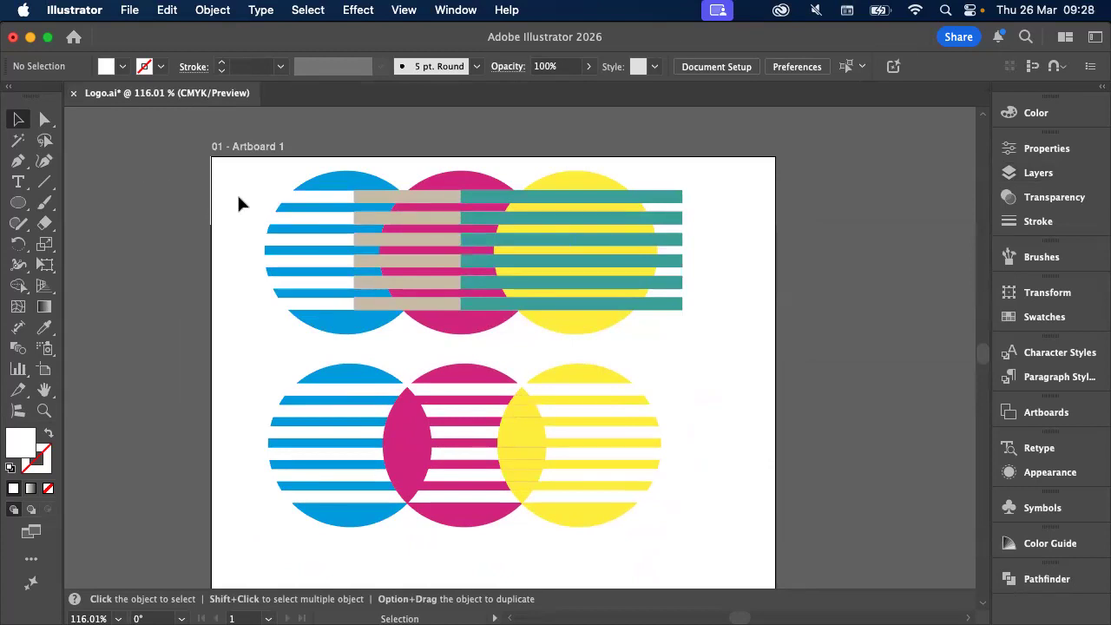
Delete all the striped-circle artwork from the artboard
left_click_drag(238, 194, 731, 583)
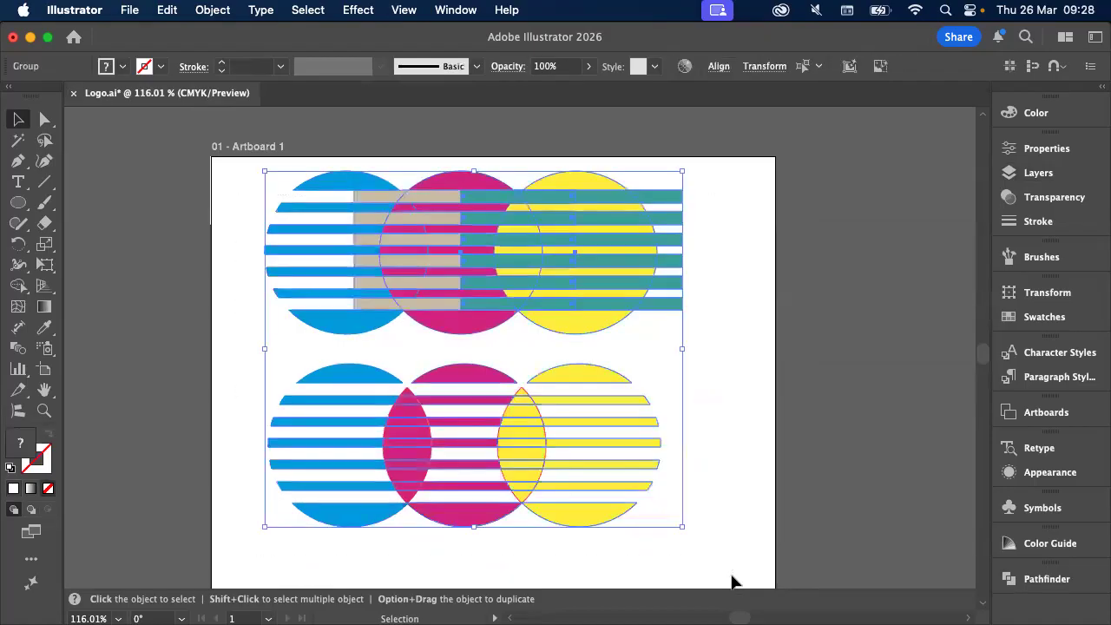
key("Delete")
scroll(671, 489, "down", 2)
scroll(671, 488, "up", 1)
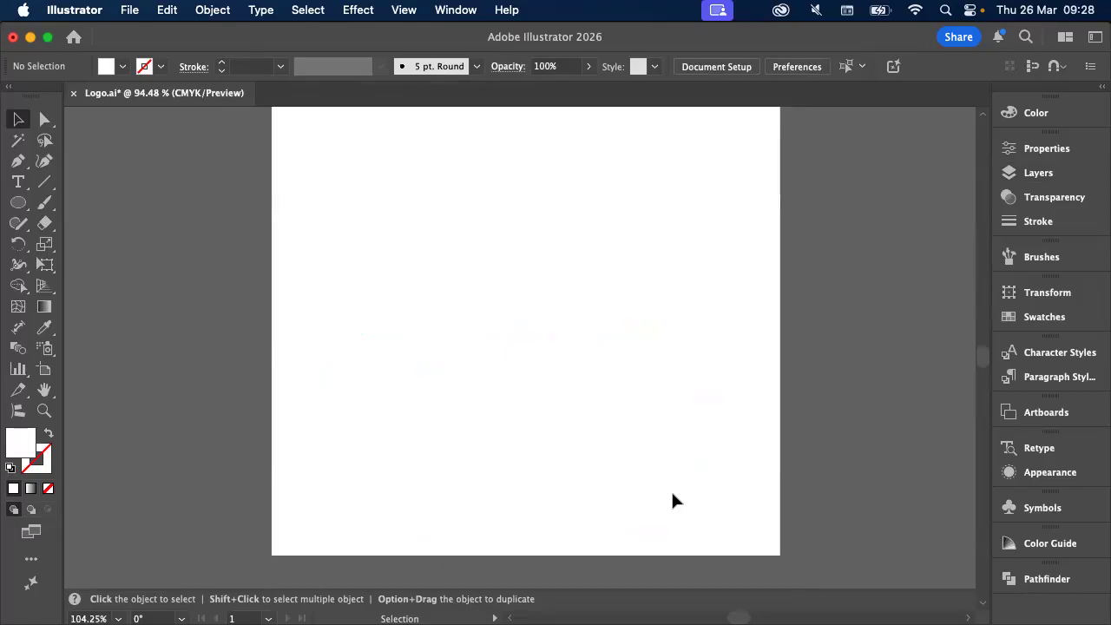
scroll(671, 501, "up", 1)
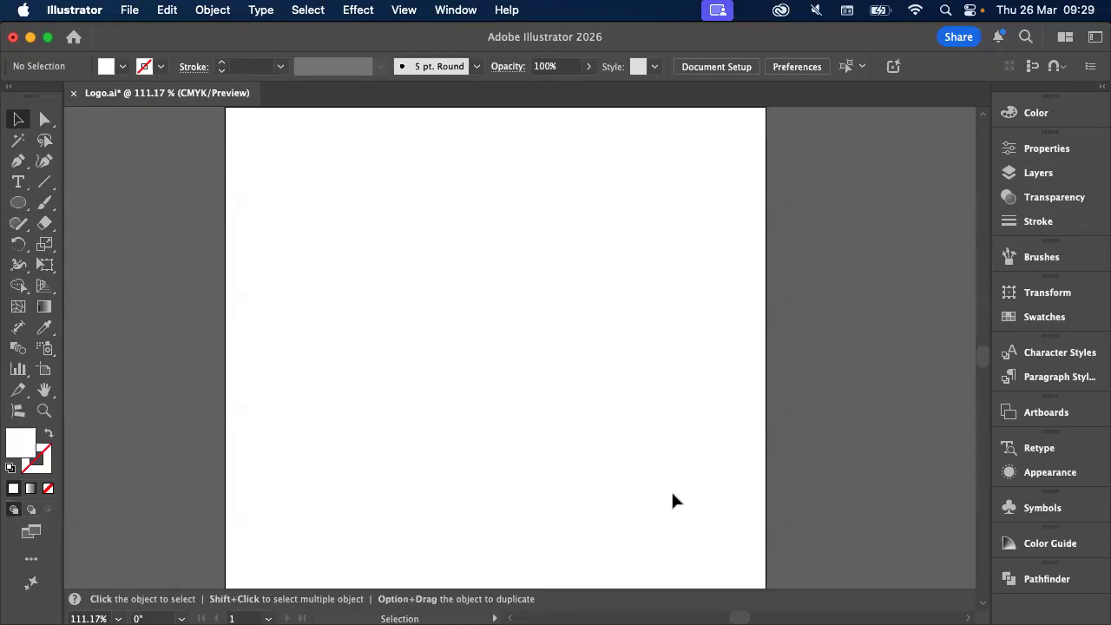
Switch to Acrobat, examine the striped rocket on page 3 of the logo exercises PDF, and return to Illustrator
key("super+Tab")
scroll(665, 485, "down", 20)
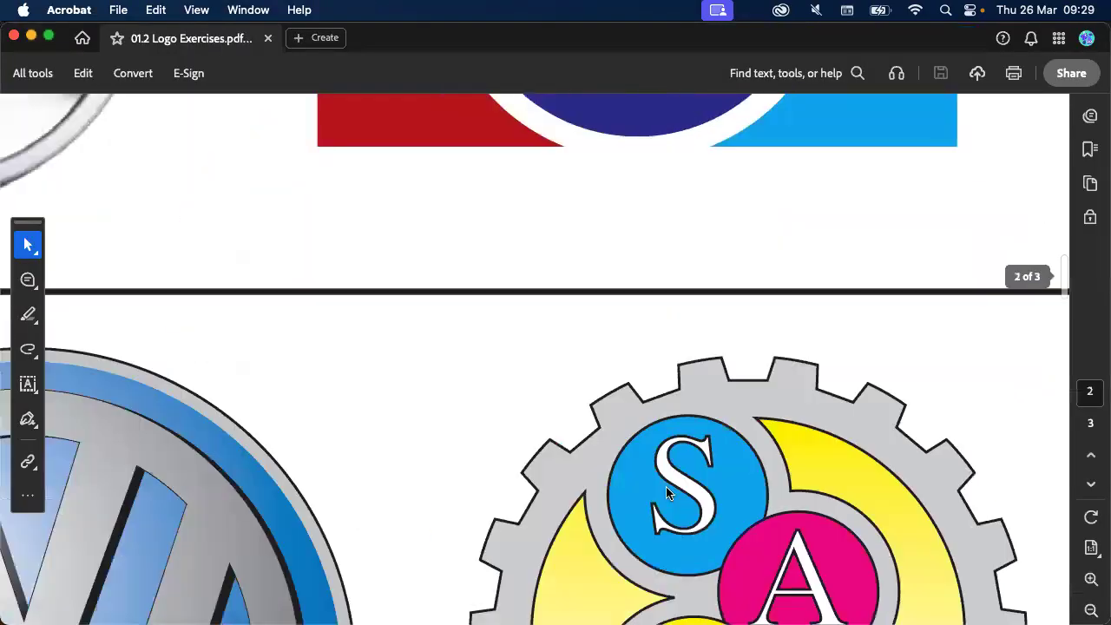
scroll(665, 486, "up", 3)
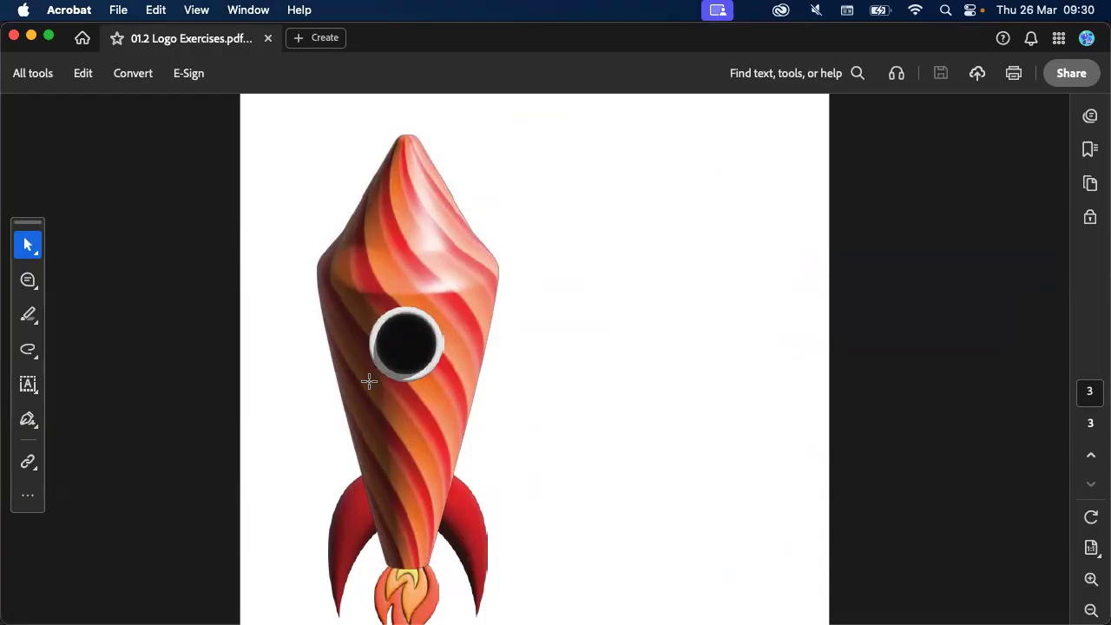
scroll(369, 380, "up", 3)
scroll(369, 380, "down", 4)
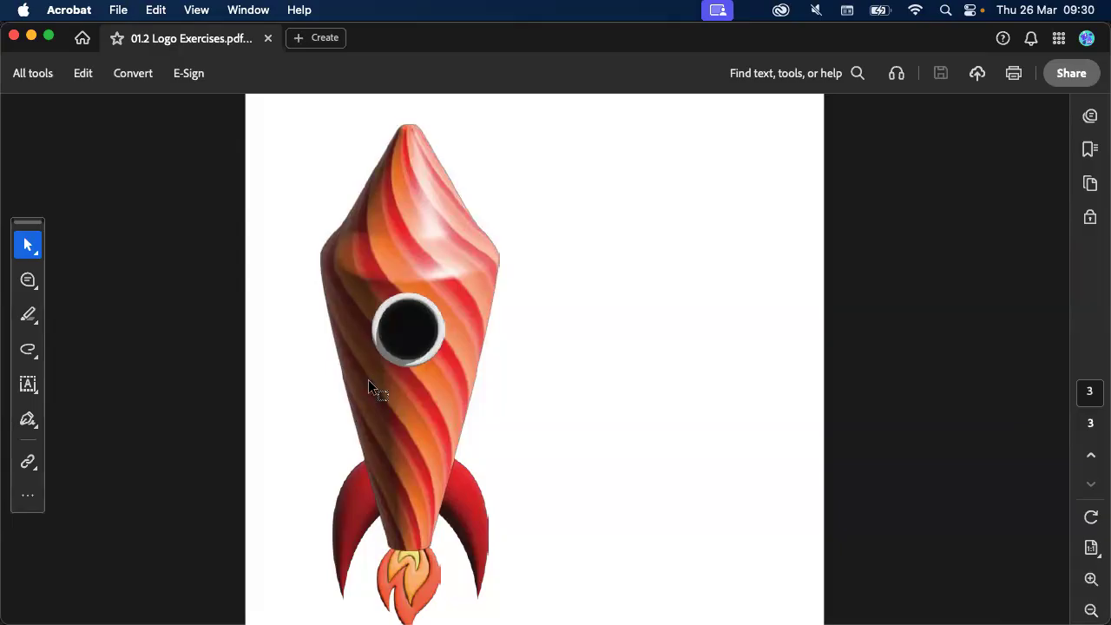
key("super+Tab")
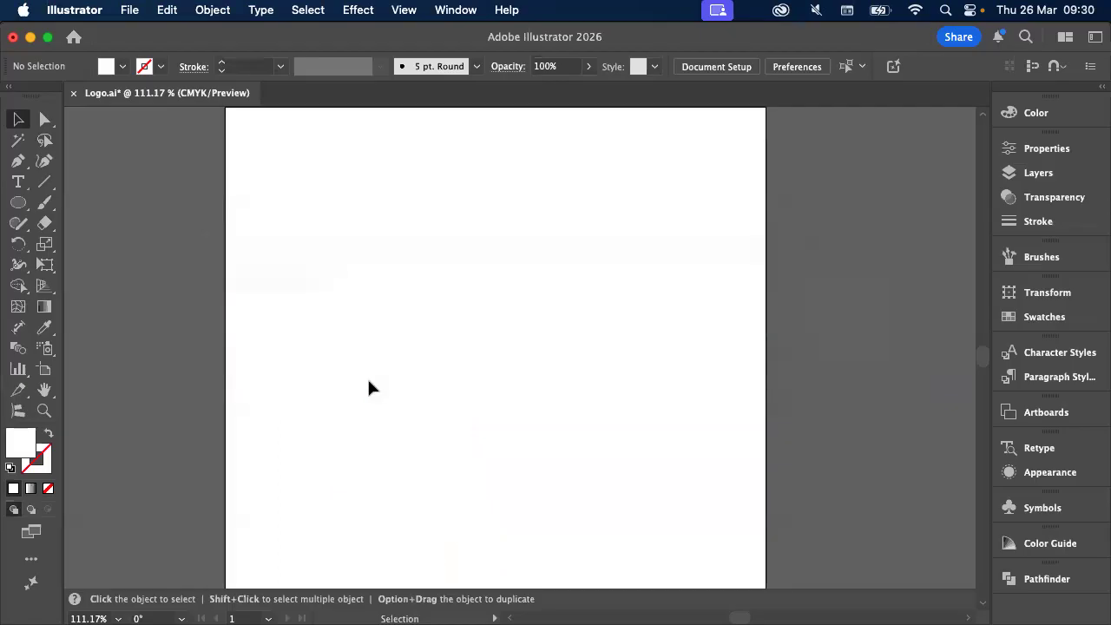
key("super+Tab")
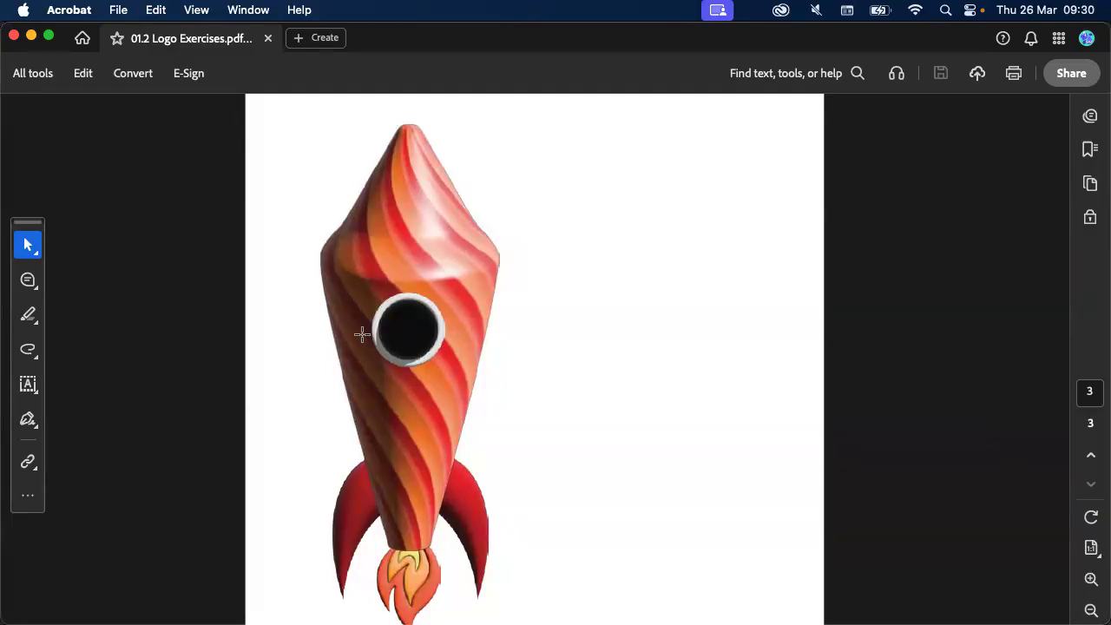
key("super+Tab")
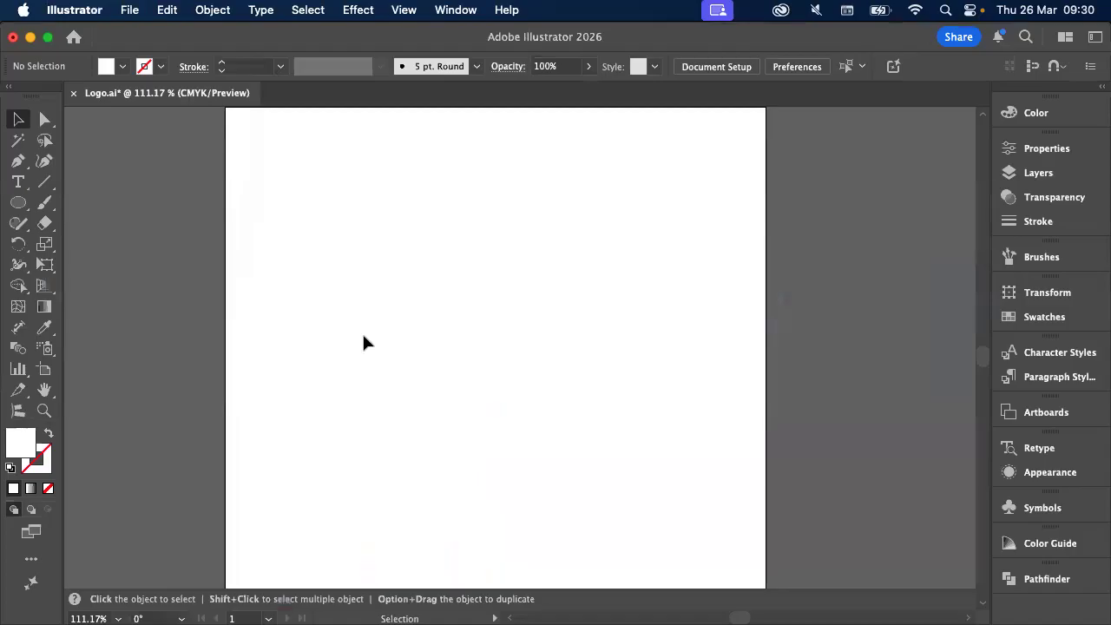
left_click_drag(18, 203, 90, 288)
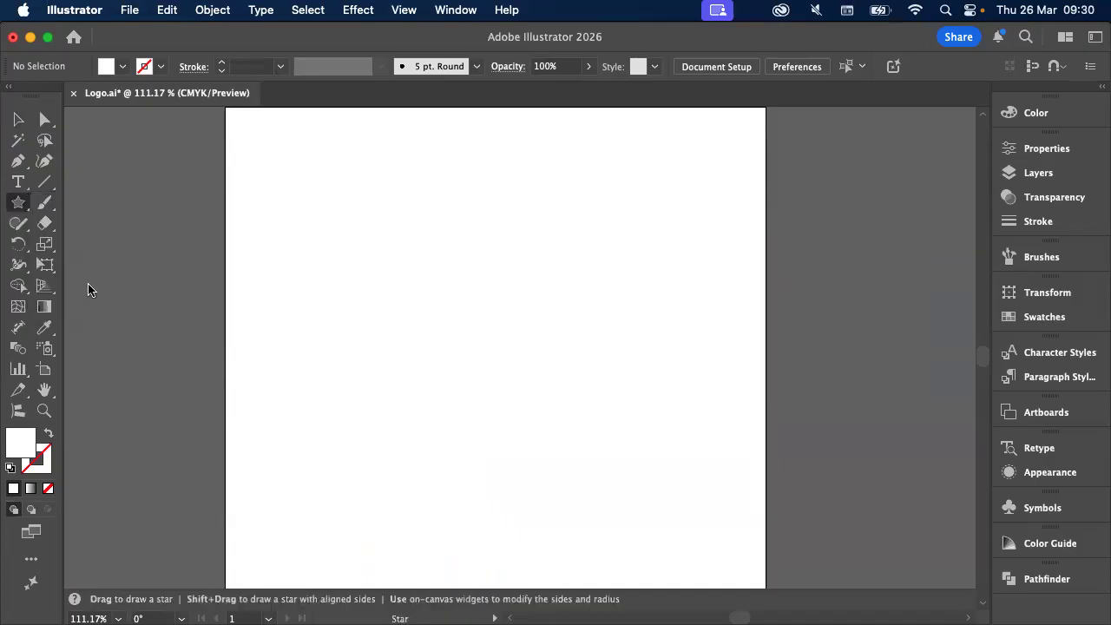
mouse_move(437, 195)
left_mouse_down()
mouse_move(528, 297)
mouse_move(496, 307)
mouse_move(496, 170)
mouse_move(503, 181)
mouse_move(484, 110)
left_mouse_up()
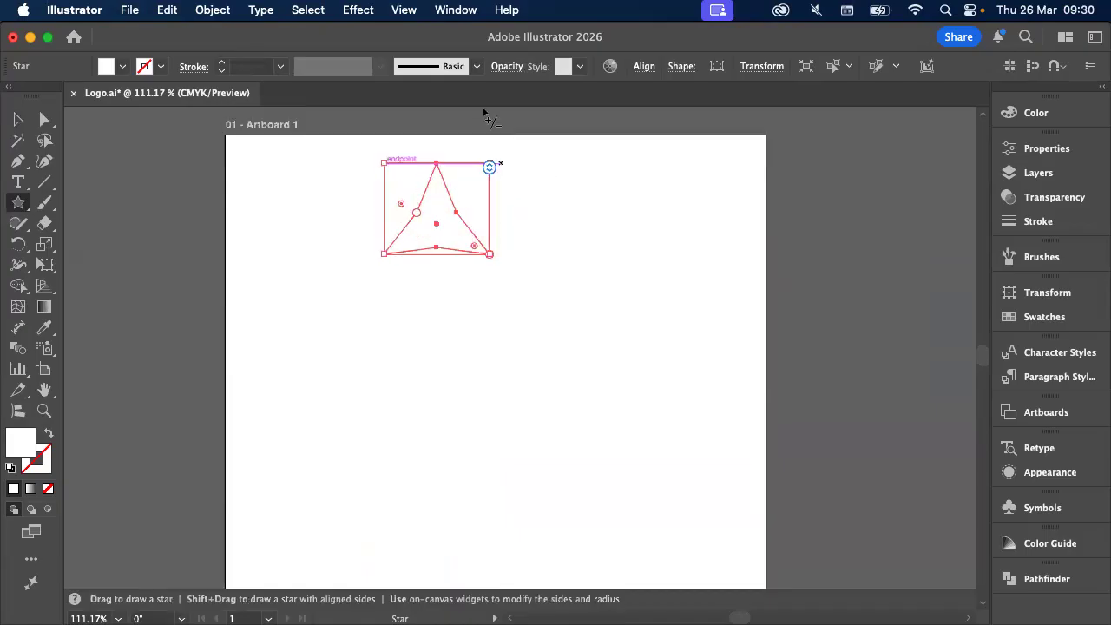
left_click_drag(417, 212, 409, 206)
key("super+z")
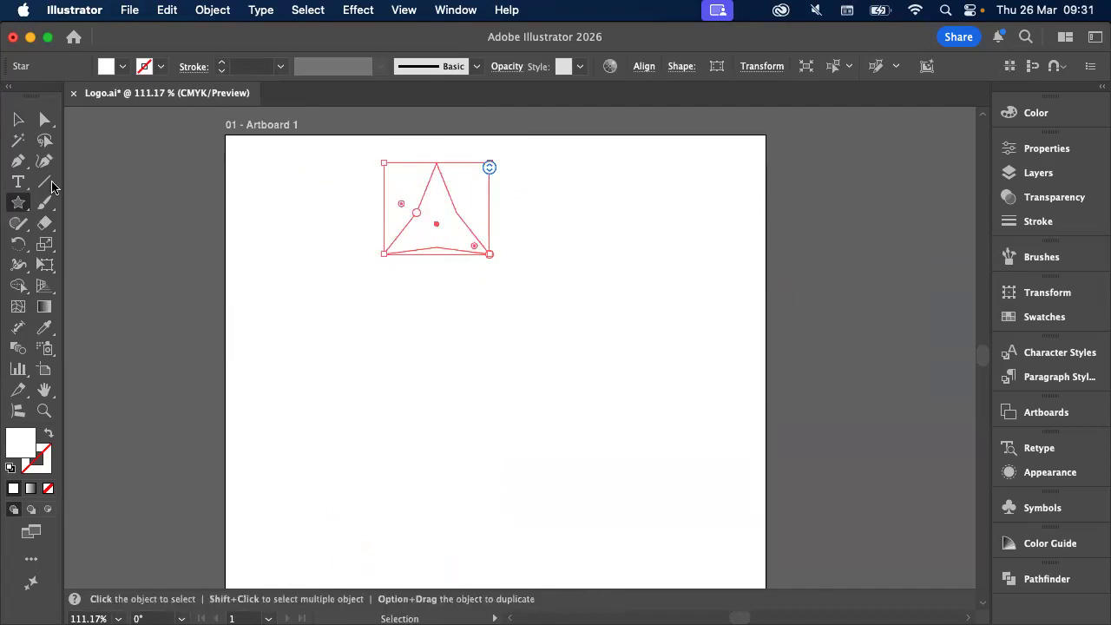
key("super+z")
key("super+z")
Draw a polygon reduced to three sides as the rocket's triangular nose, and move it to the artboard's upper middle
left_click_drag(16, 208, 119, 263)
left_click_drag(392, 269, 497, 355)
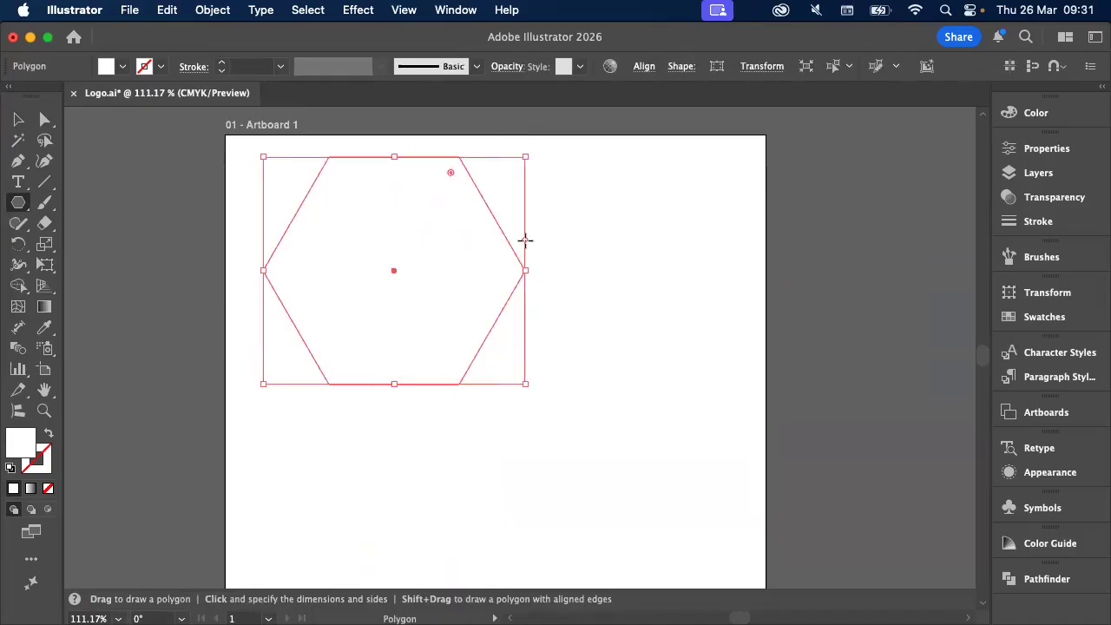
left_click_drag(528, 241, 515, 161)
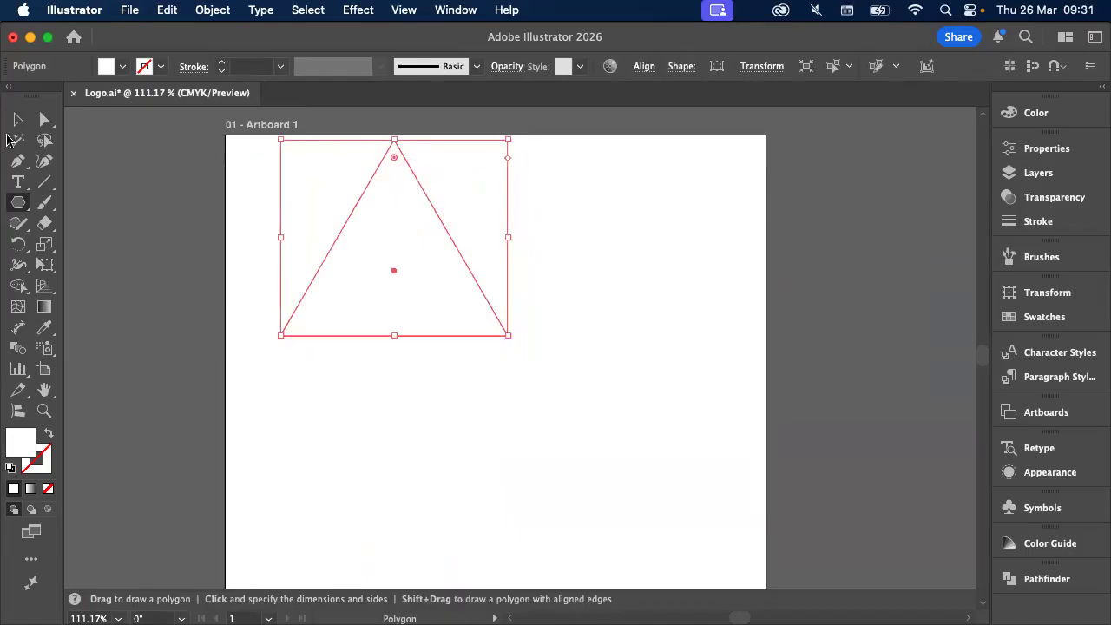
key("v")
key("Return")
left_click(686, 575)
left_click_drag(395, 272, 473, 312)
left_click(607, 270)
scroll(607, 270, "down", 2)
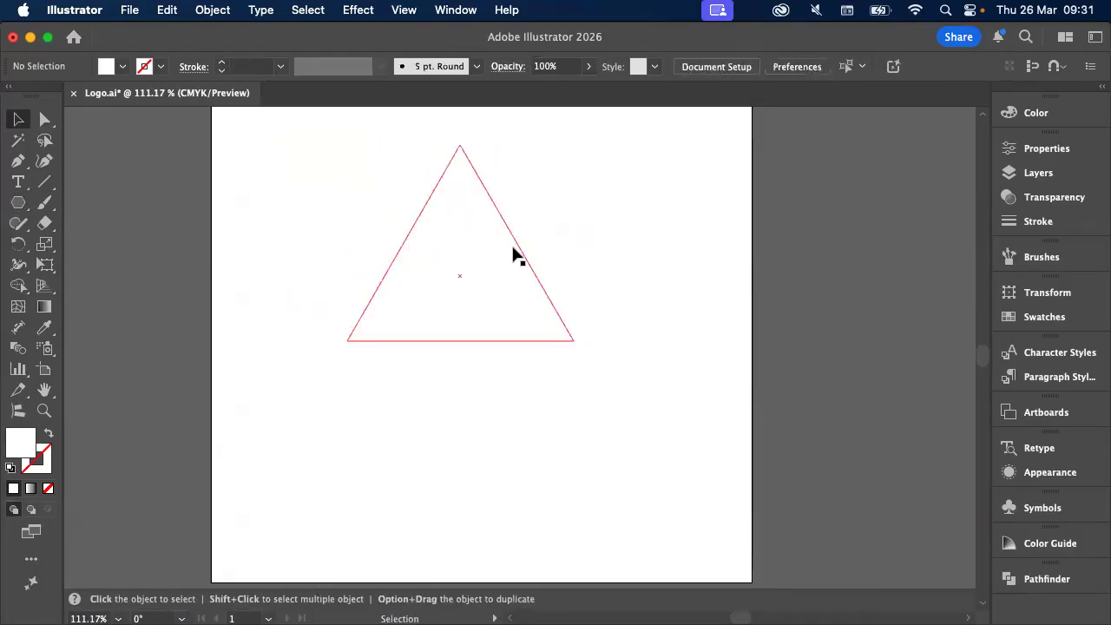
Give the triangle the default white fill and 1 pt black stroke, and deselect it
left_click(516, 256)
key("d")
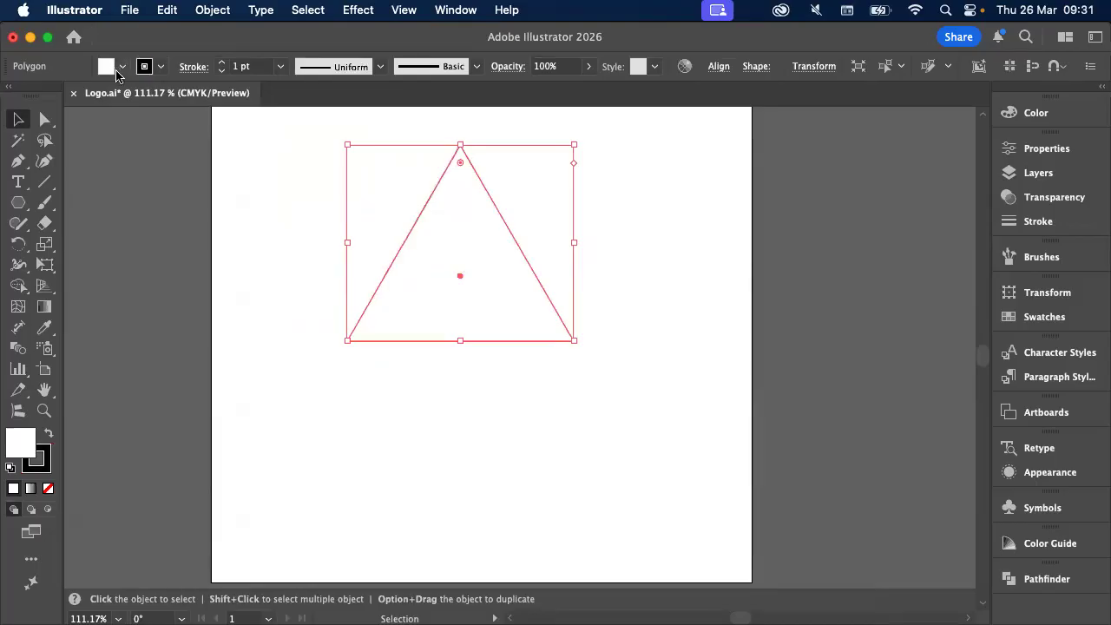
key("shift+super+a")
Draw a rectangle as wide as the triangle directly beneath it, and stretch it down past the artboard's lower edge
left_click(18, 202)
left_click(78, 196)
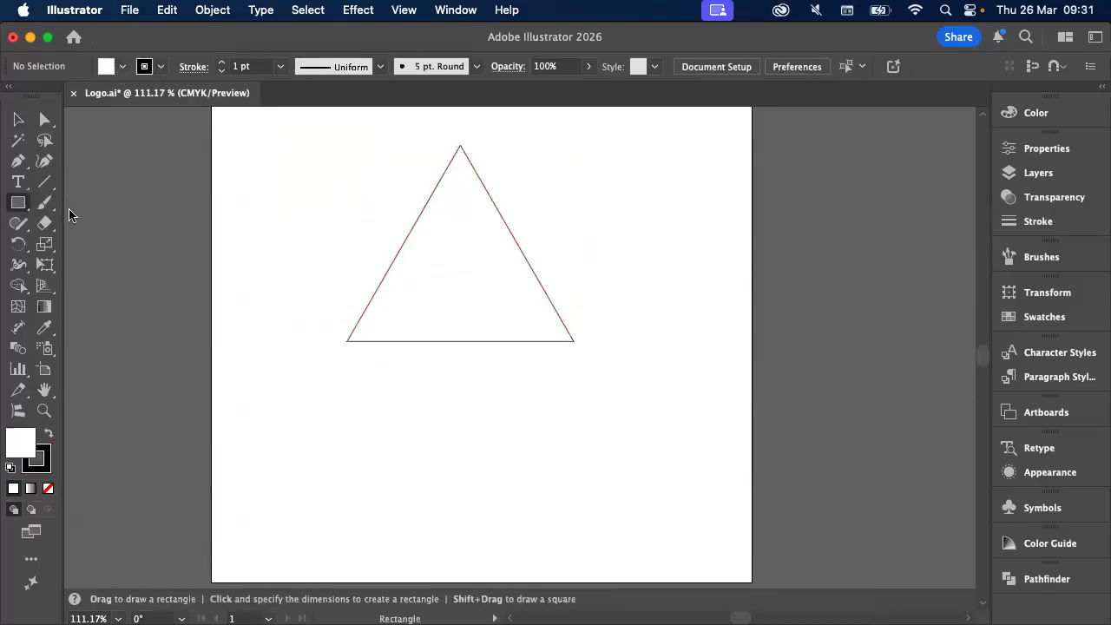
left_click_drag(347, 341, 573, 467)
scroll(570, 469, "down", 4)
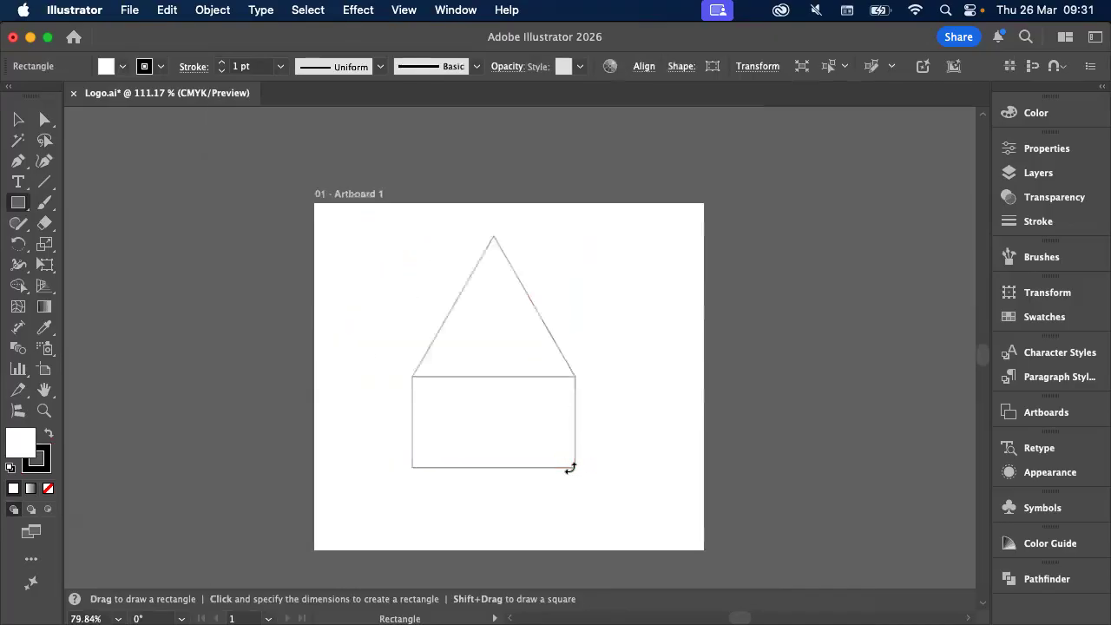
scroll(570, 469, "down", 4)
left_click_drag(478, 327, 460, 587)
Select the triangle and rectangle together, scale them down proportionally, and position them within the left half of the artboard
key("v")
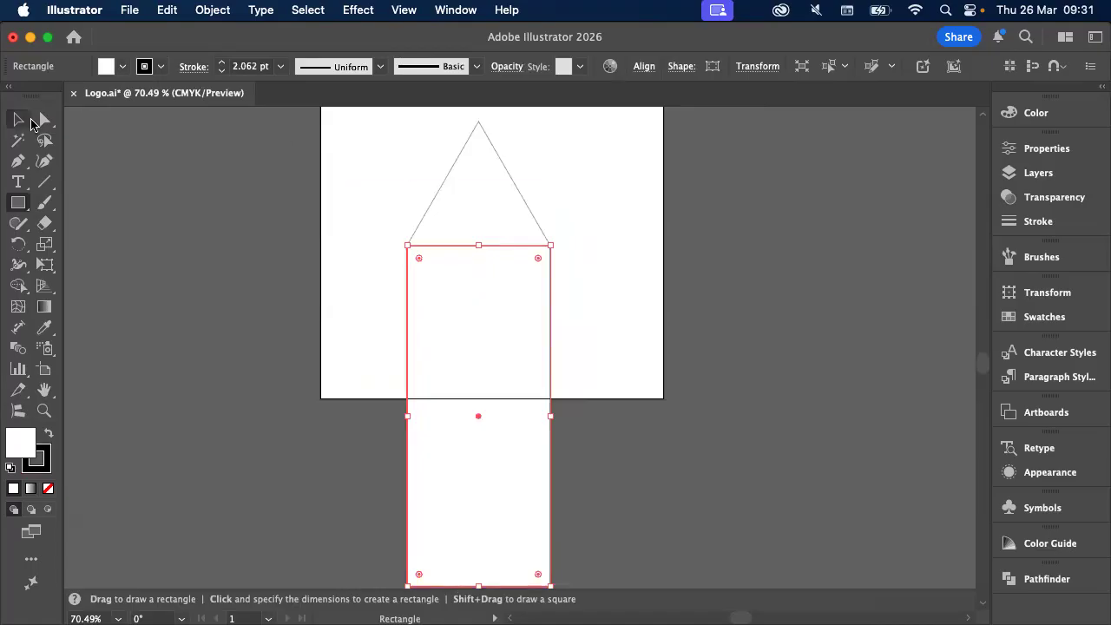
left_click(434, 228, "shift")
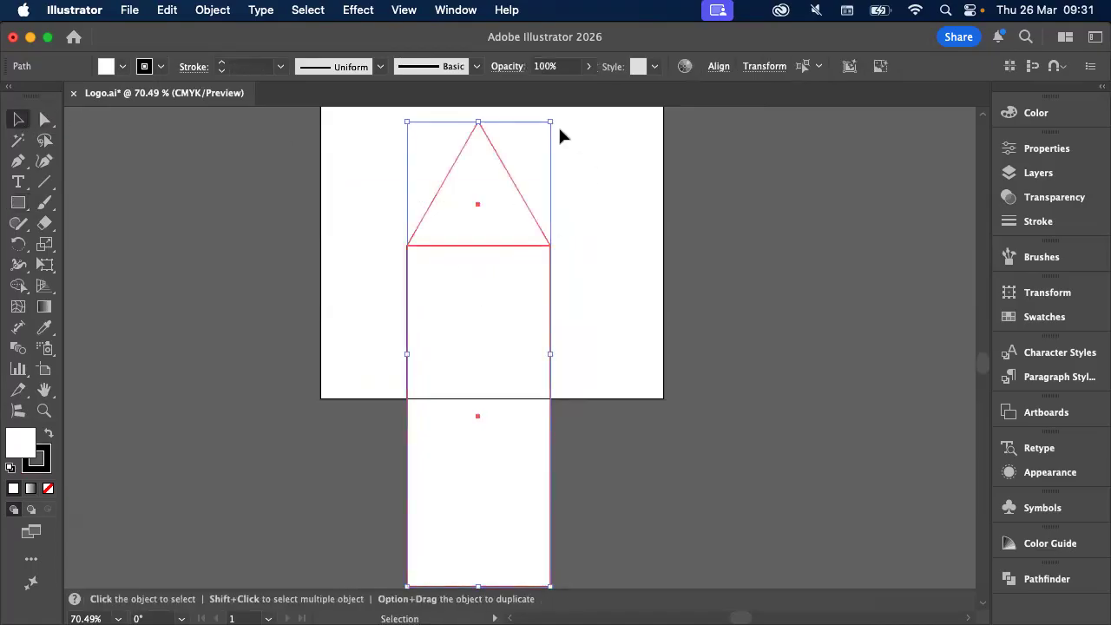
left_click_drag(551, 123, 497, 283)
left_click_drag(451, 472, 421, 273)
scroll(421, 272, "up", 5)
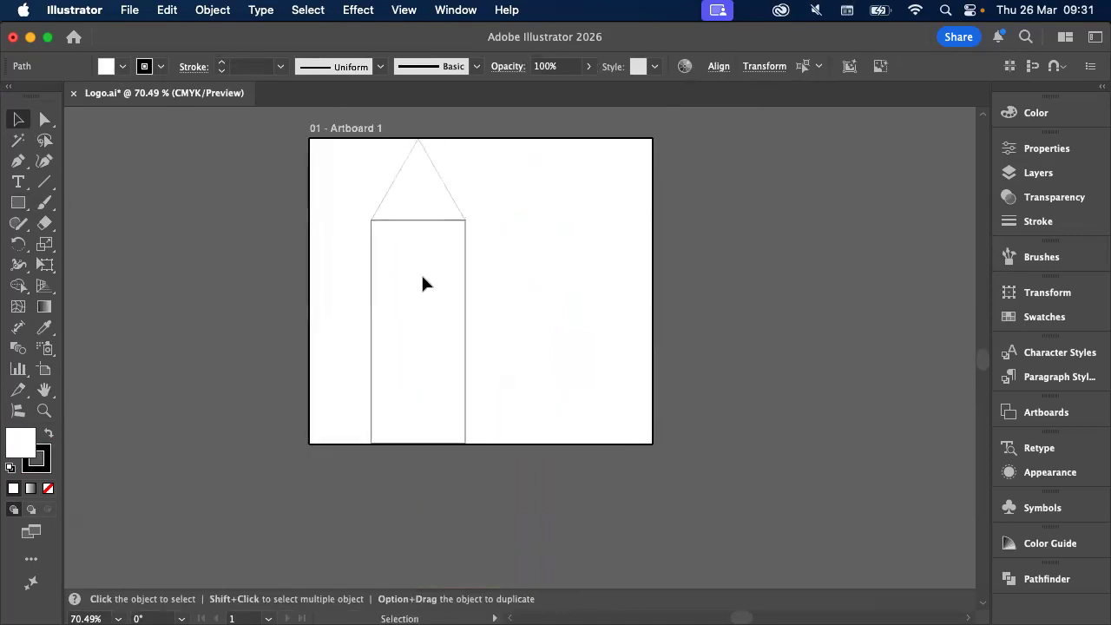
left_click_drag(457, 183, 439, 213)
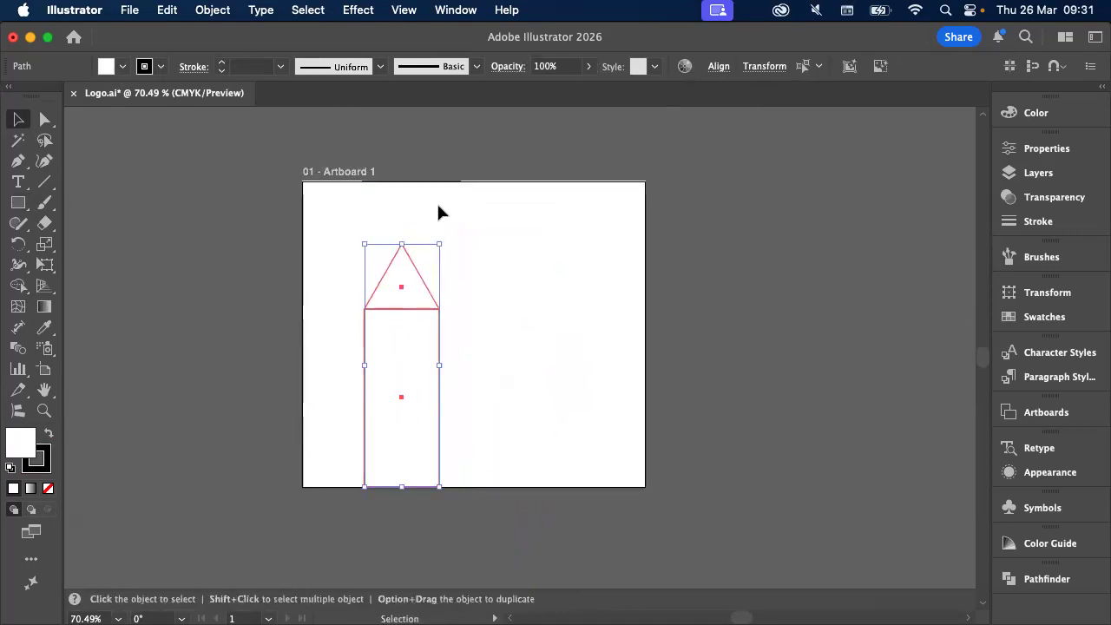
Round all the corners of the triangle slightly
scroll(418, 245, "up", 3)
left_click(425, 236)
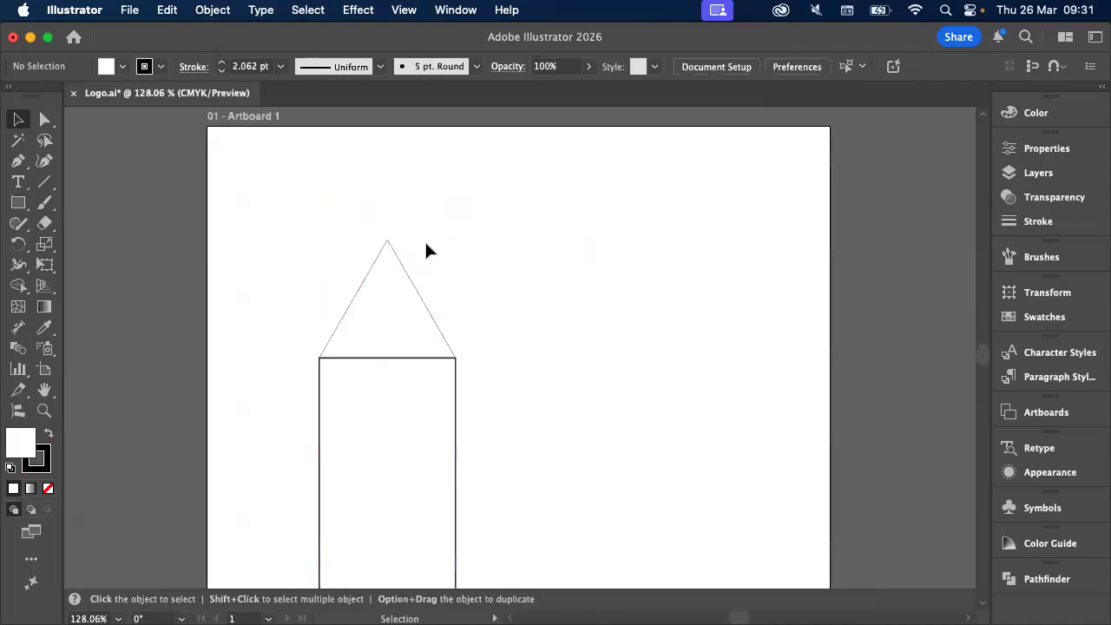
left_click(411, 282)
left_click_drag(384, 249, 385, 255)
Try to round the rectangle's corners, move it up to overlap the triangle's base, and narrow it from both sides to the triangle's width
left_click(384, 483)
scroll(383, 486, "down", 5)
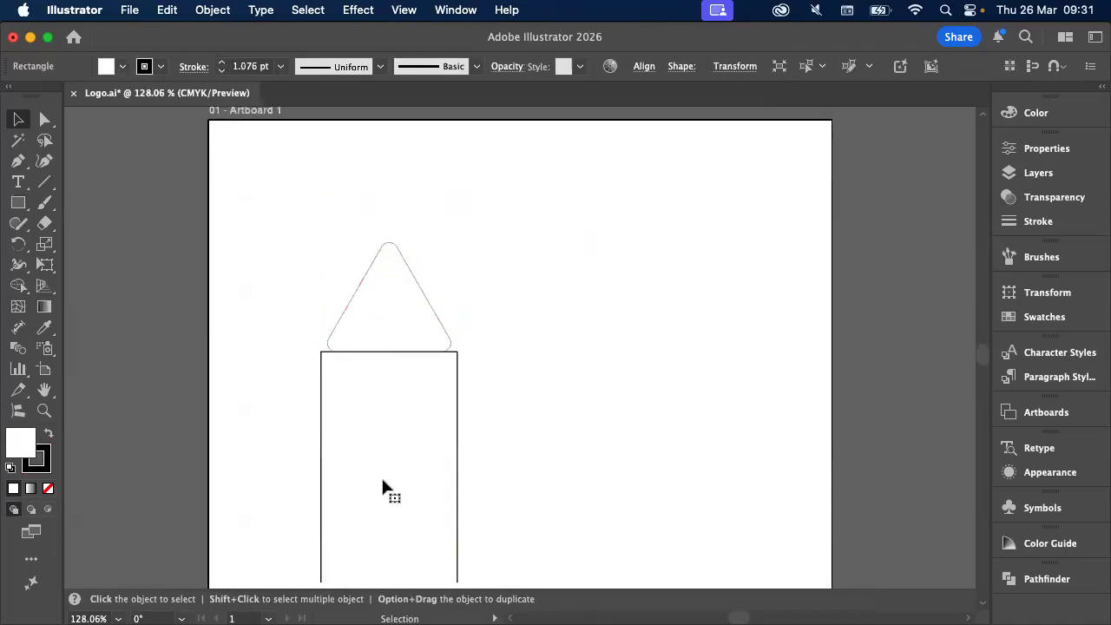
left_click_drag(344, 229, 389, 248)
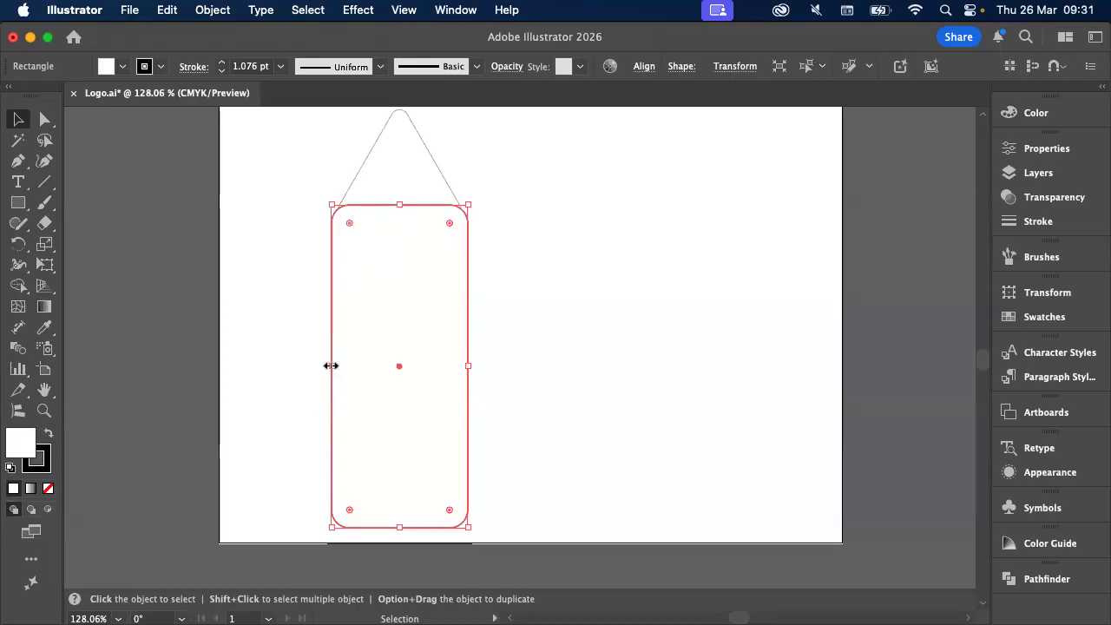
left_click_drag(331, 365, 338, 365)
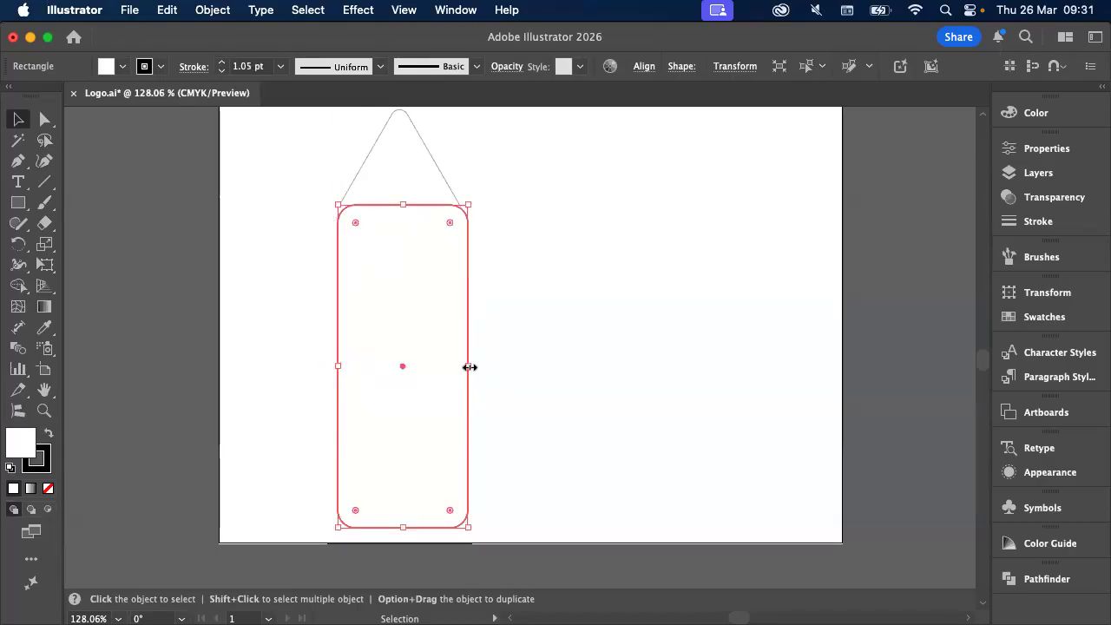
left_click_drag(469, 368, 461, 367)
left_click(531, 284)
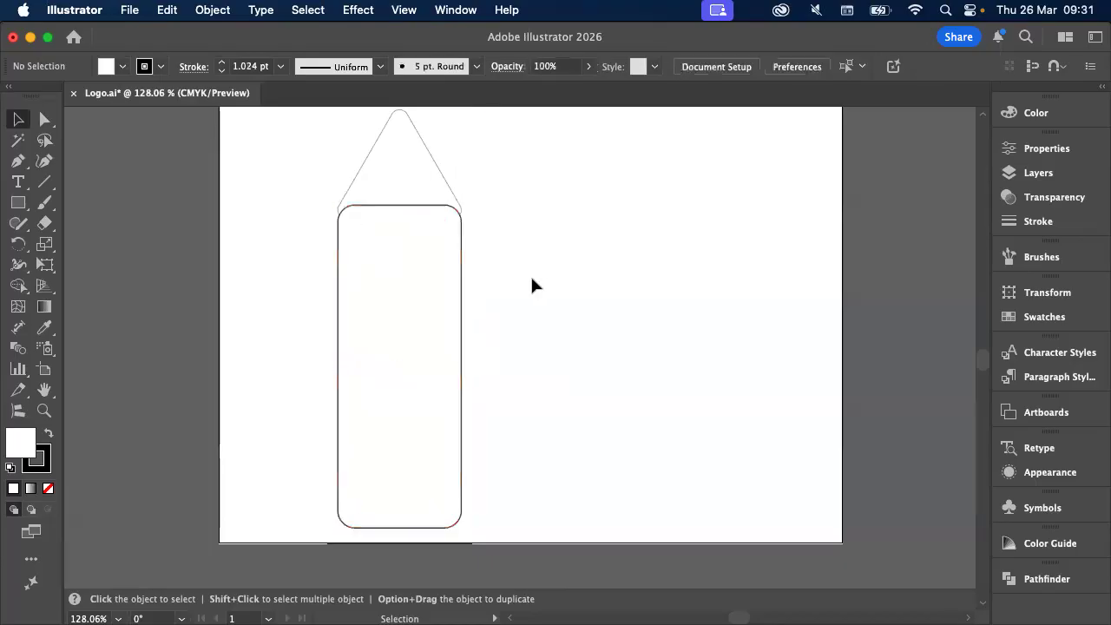
left_click(461, 292)
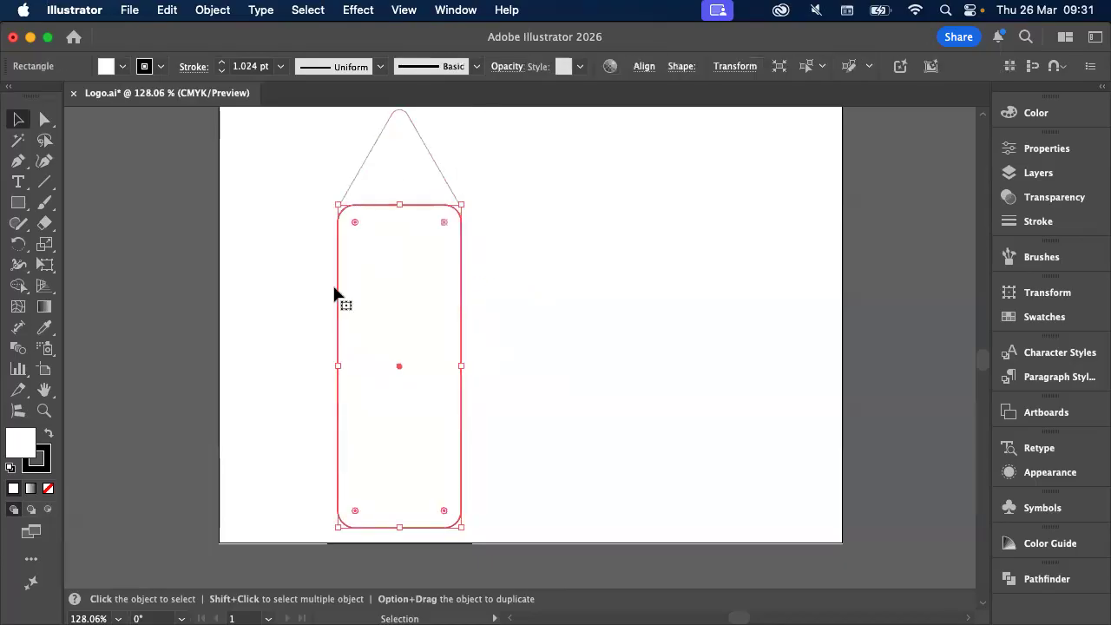
left_click(44, 119)
key("v")
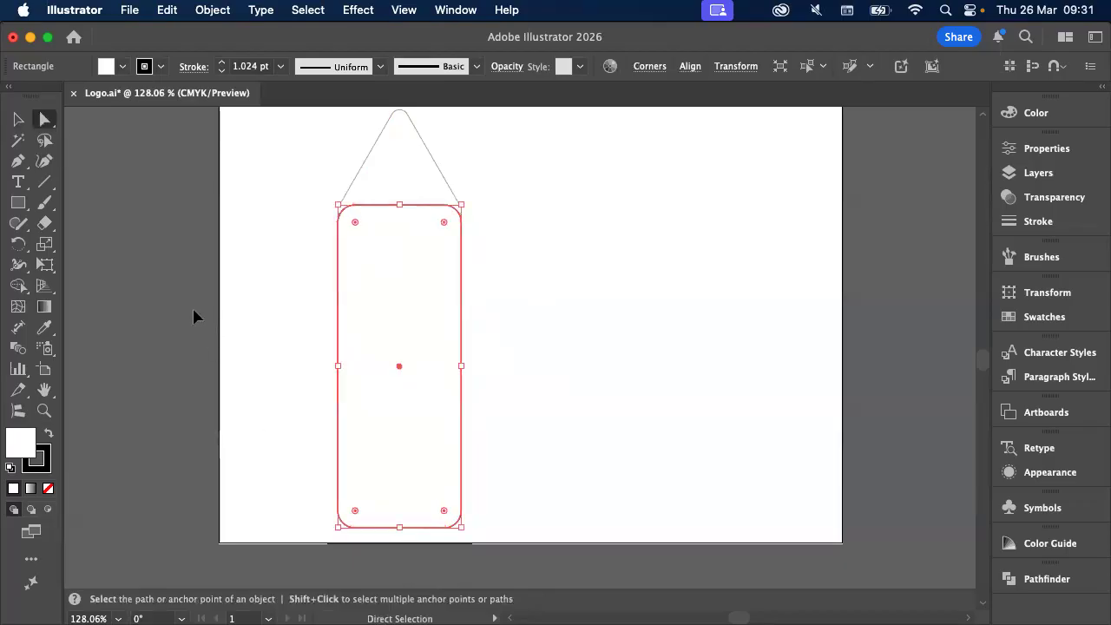
Undo the rectangle's narrowing, shift and rounding, as well as the rounding of the triangle's corners
key("cmd+z")
key("cmd+z")
key("cmd+z")
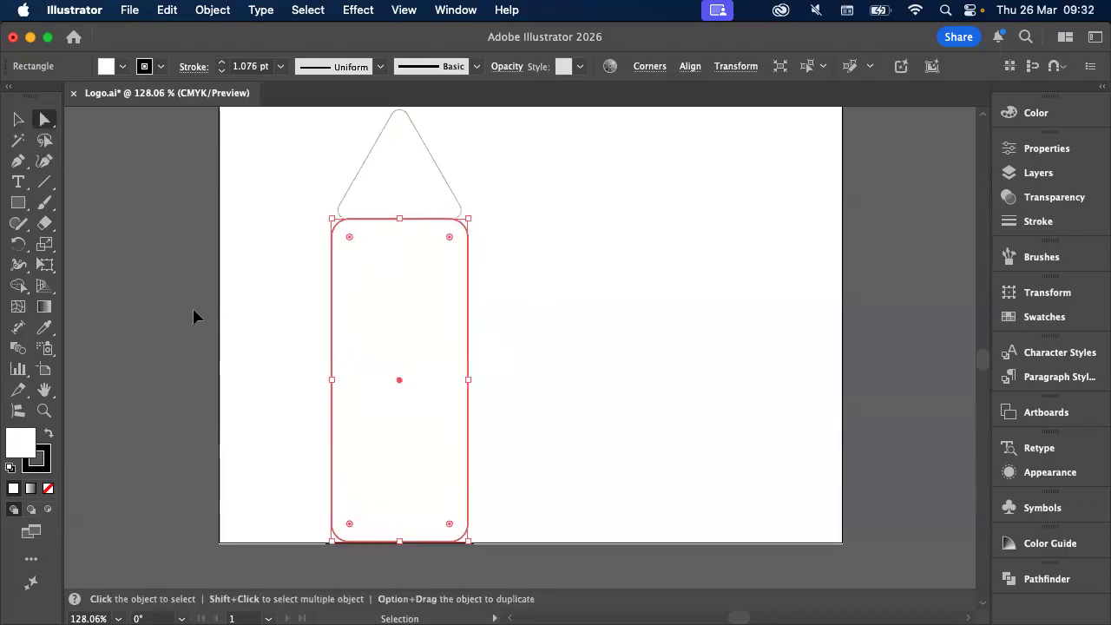
key("cmd+z")
Move the rectangle's two lower corner points horizontally inward to taper the rocket body into a narrow base
key("a")
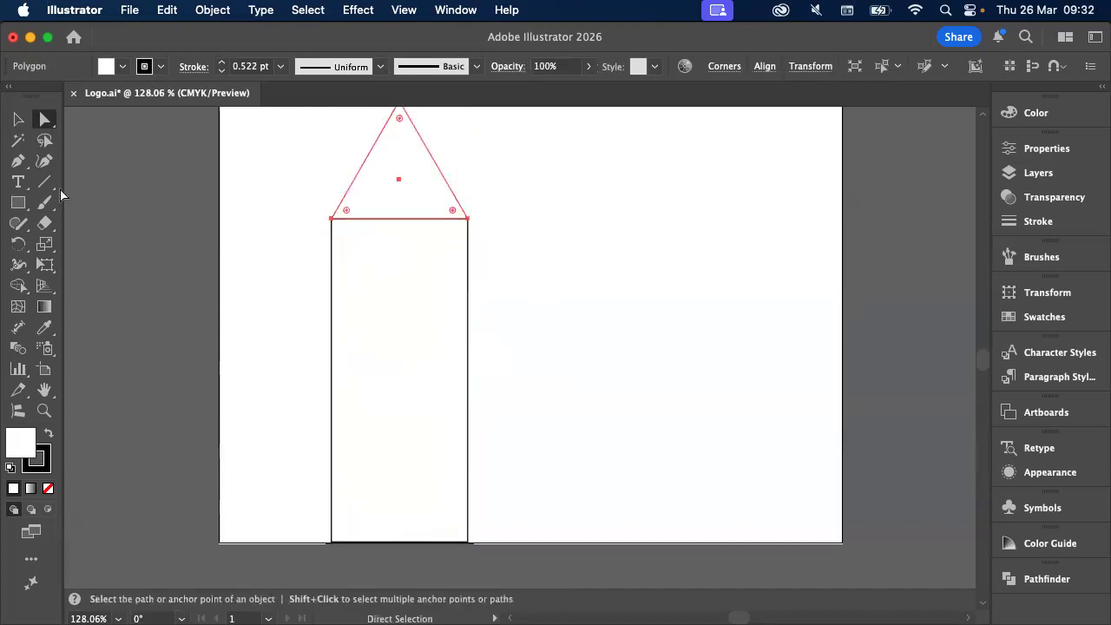
key("v")
left_click(290, 251)
left_click(331, 292)
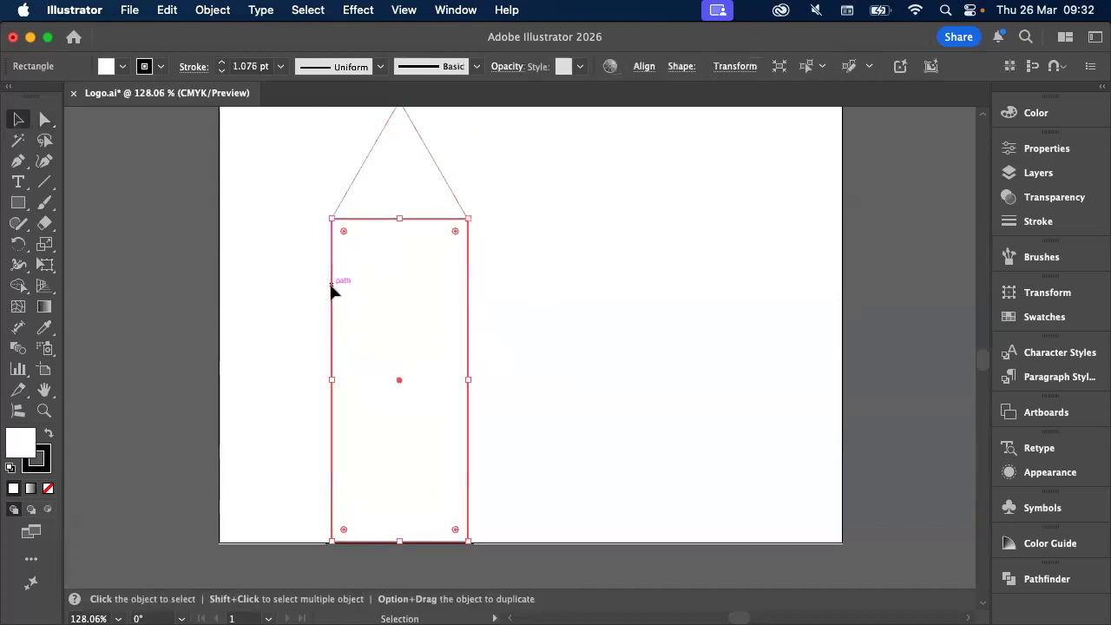
left_click(46, 121)
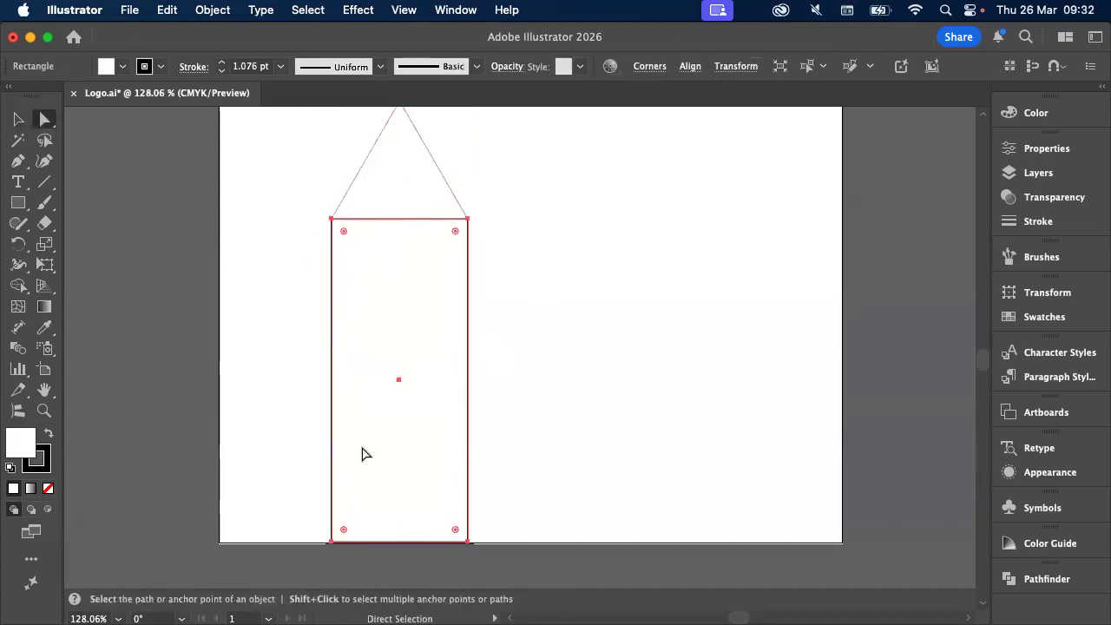
scroll(362, 453, "down", 3)
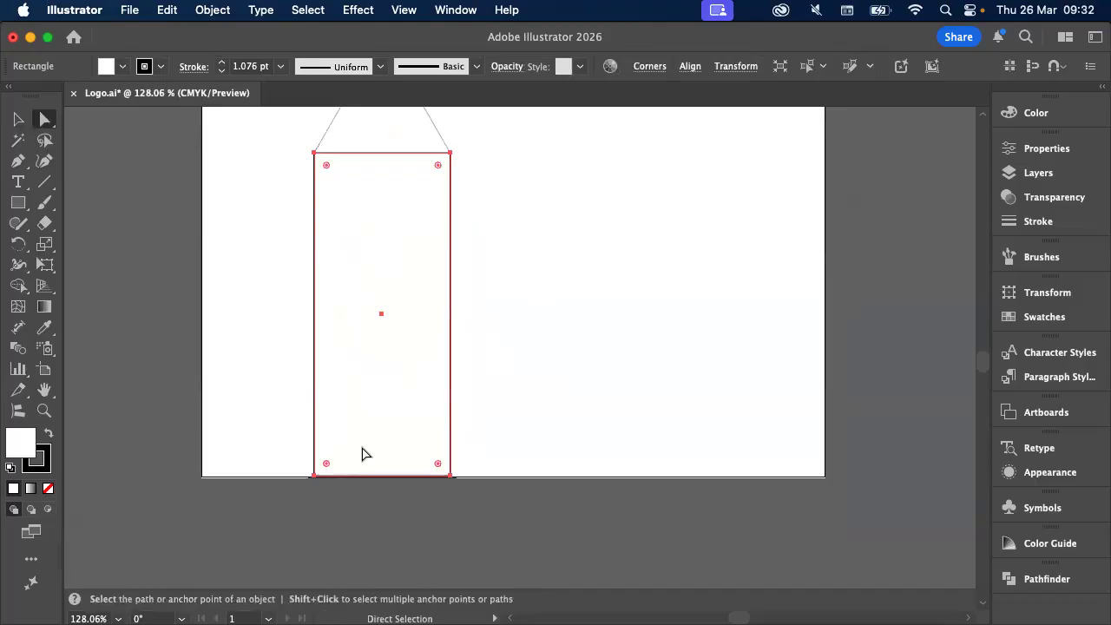
scroll(362, 453, "up", 3)
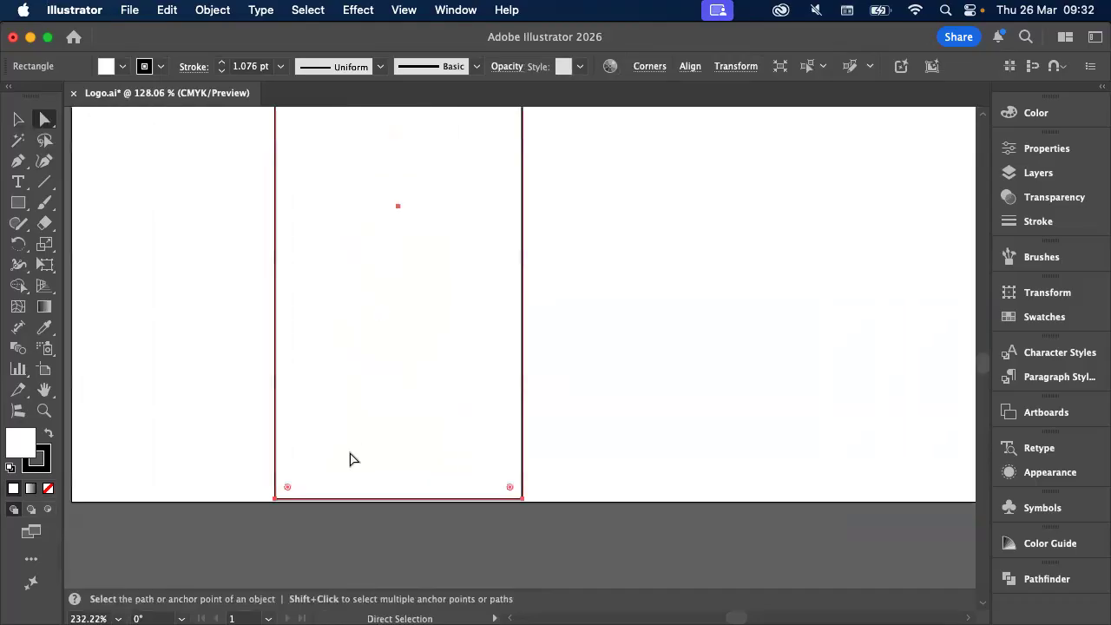
left_click(271, 498)
left_click_drag(272, 498, 358, 500)
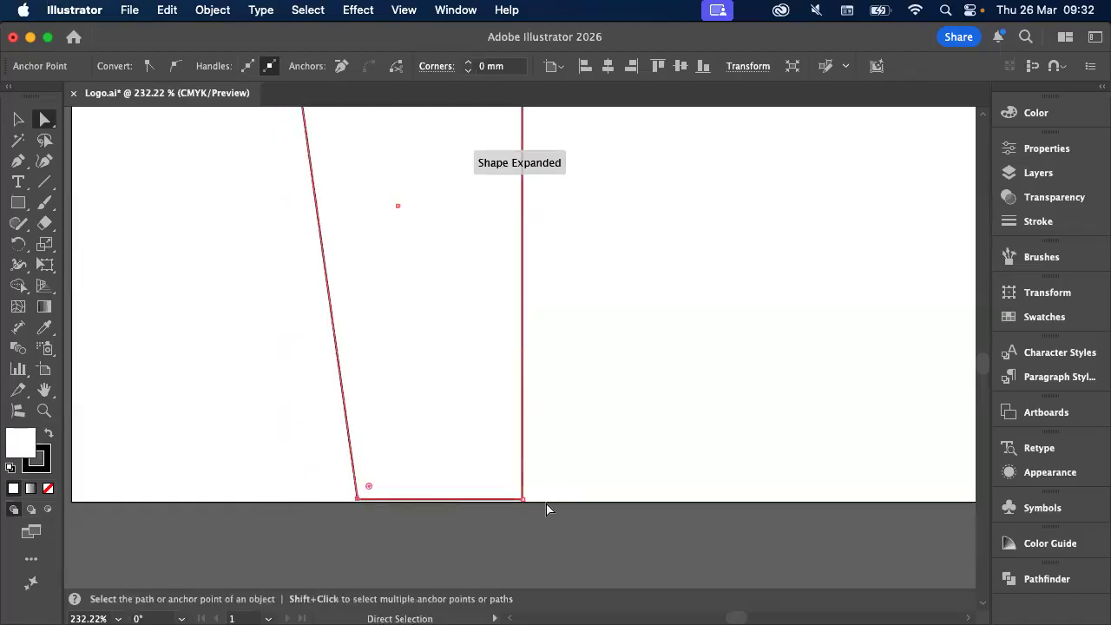
left_click_drag(522, 498, 432, 500)
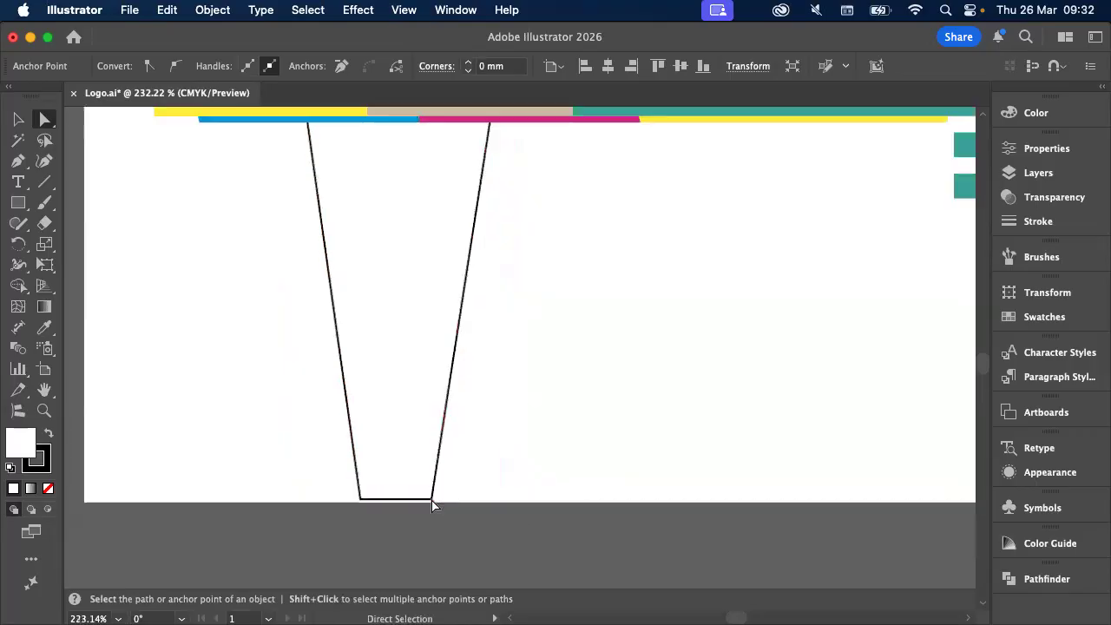
Select the triangle and the tapered body together, move them slightly up and left on the artboard, and deselect them
key("super+0")
left_click(18, 119)
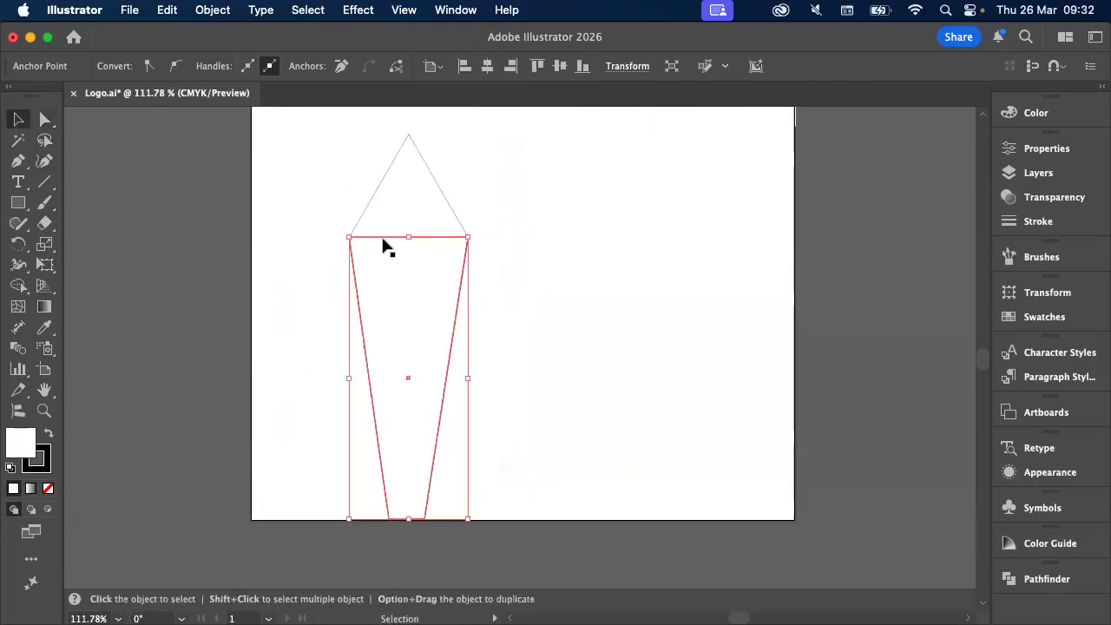
left_click(289, 216)
left_click_drag(290, 216, 415, 295)
left_click(552, 287)
scroll(553, 288, "up", 1)
scroll(555, 288, "up", 1)
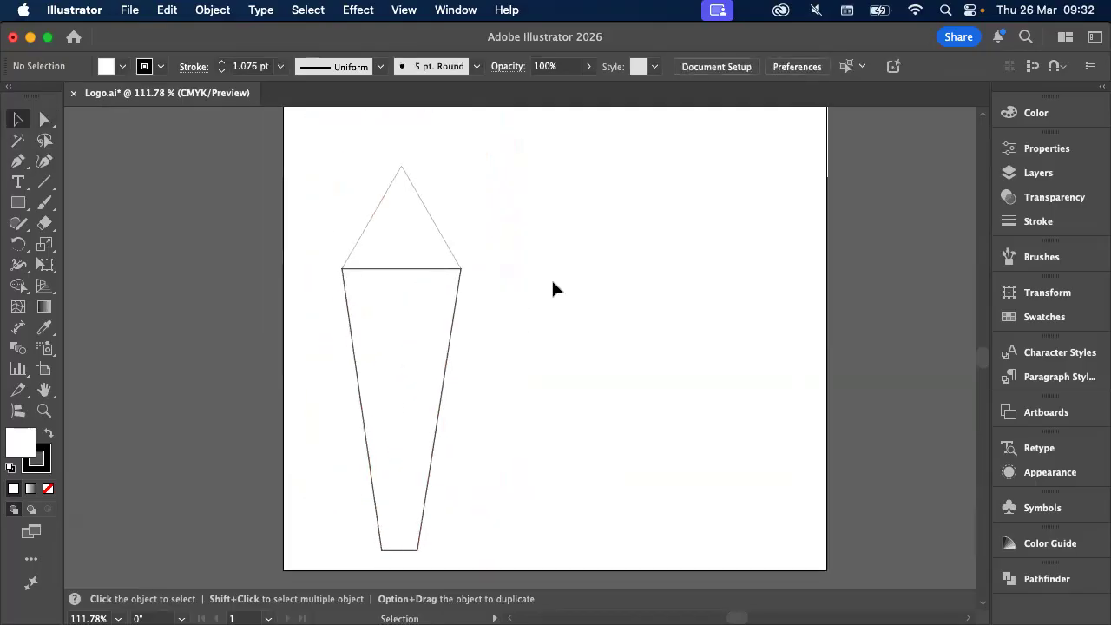
Fill the triangle with yellow and the tapered body with teal to tell the two shapes apart
left_click(382, 205)
left_click(123, 67)
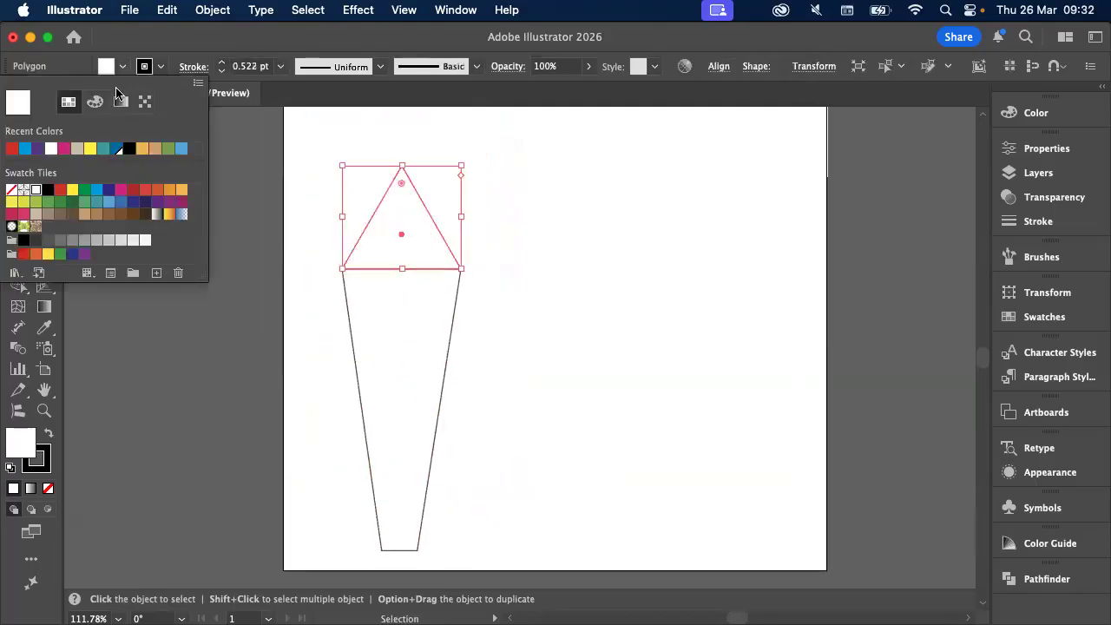
left_click(89, 149)
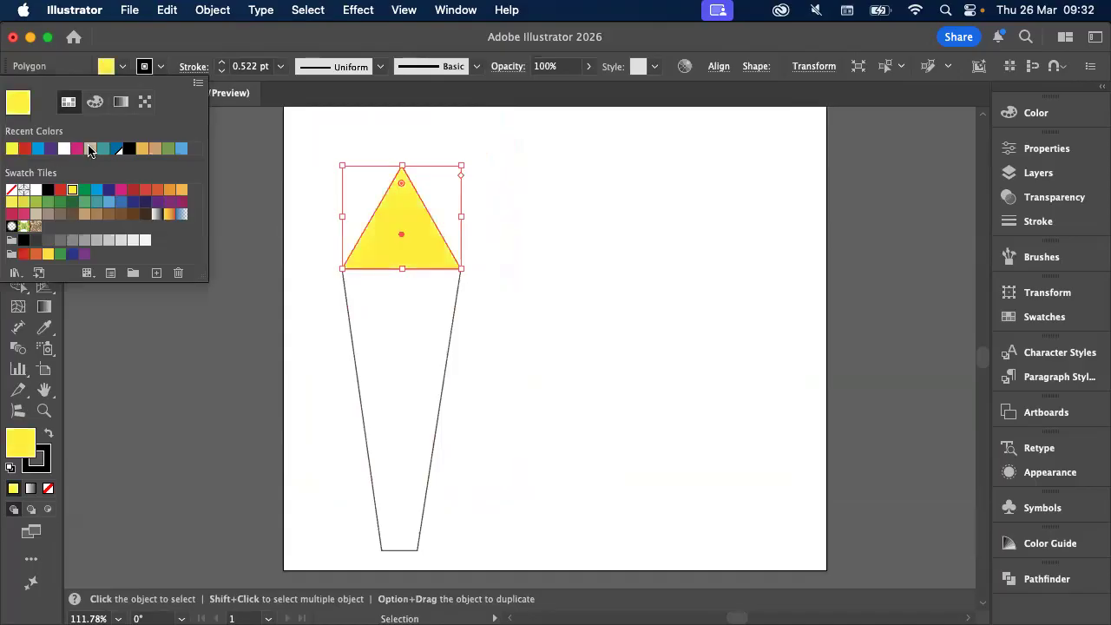
left_click(348, 278)
left_click(122, 67)
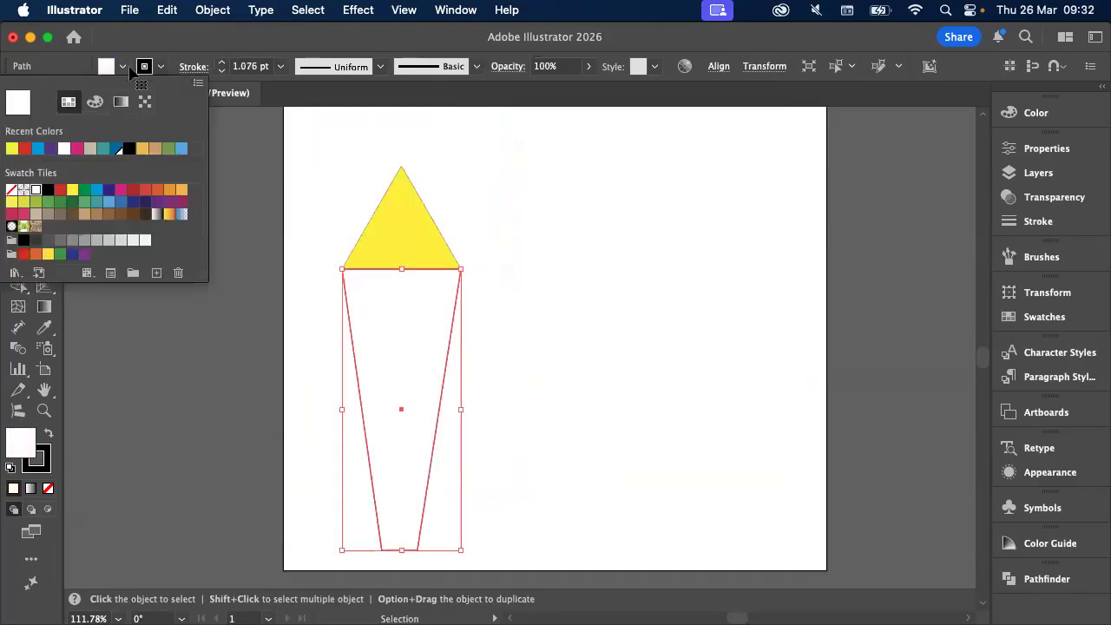
left_click(104, 149)
left_click(571, 416)
Switch to Acrobat to check the rocket's body shape in the logo exercises PDF, and return to Illustrator
scroll(459, 506, "up", 2)
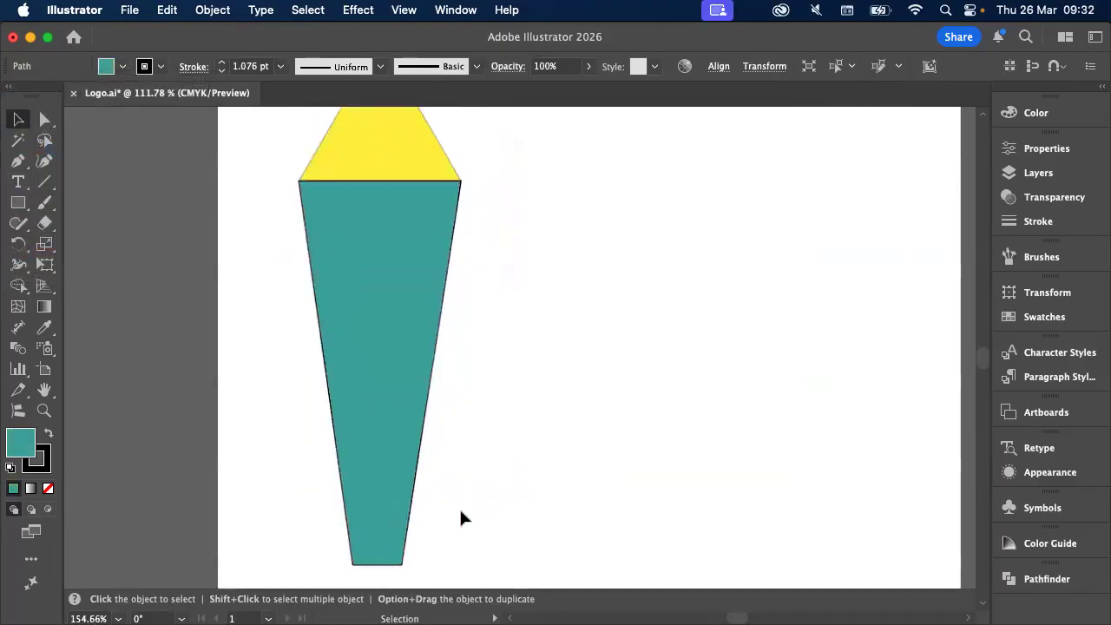
scroll(461, 516, "up", 1)
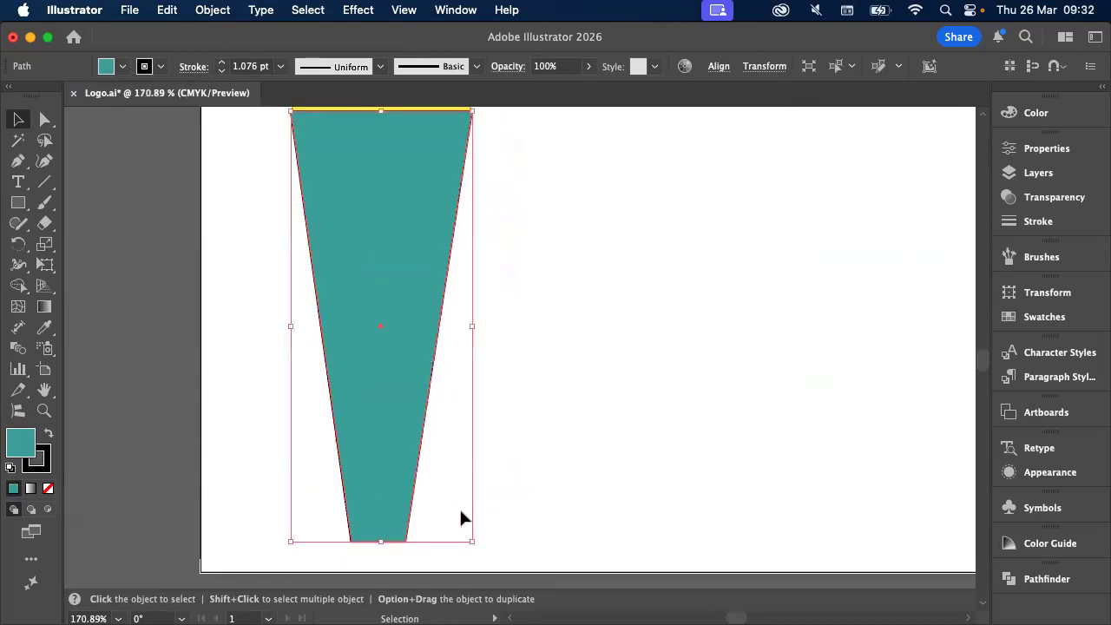
key("a")
key("super+Tab")
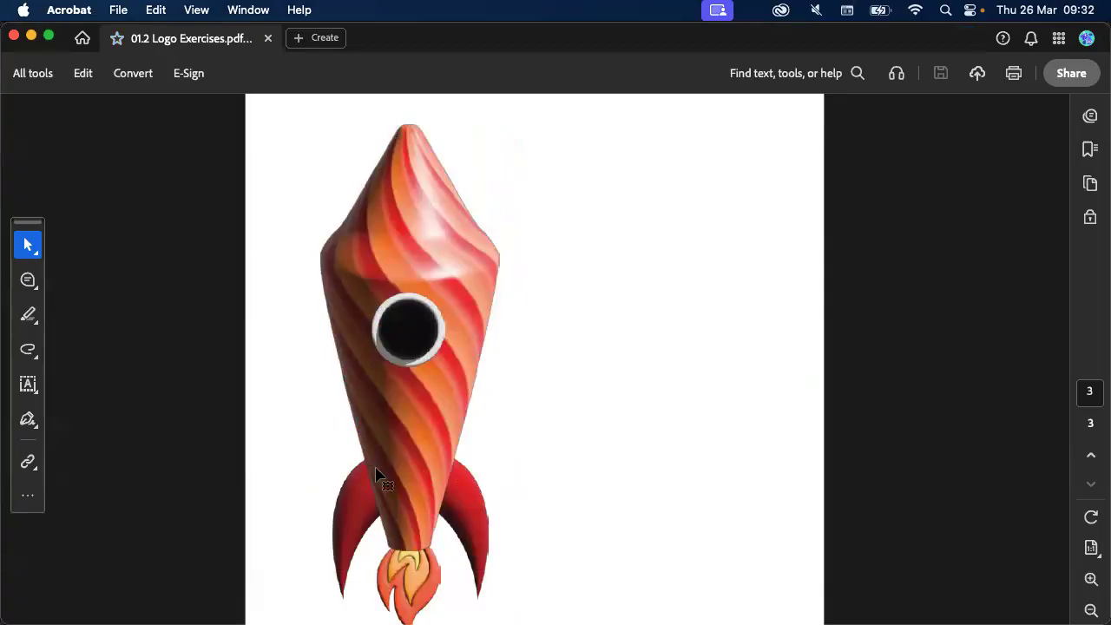
key("super+Tab")
Try uniting the yellow triangle and the teal body into one shape, and undo the merge
left_click(516, 261)
scroll(516, 260, "down", 3)
left_click(434, 218)
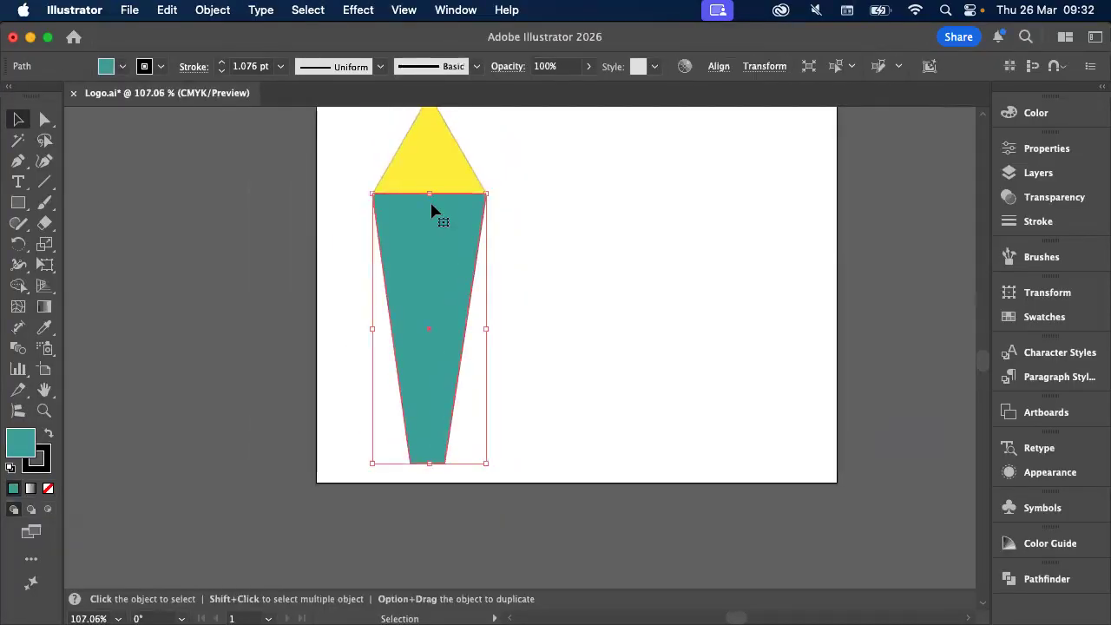
scroll(434, 215, "up", 1)
left_click(434, 211)
scroll(432, 211, "up", 2)
scroll(431, 211, "up", 1)
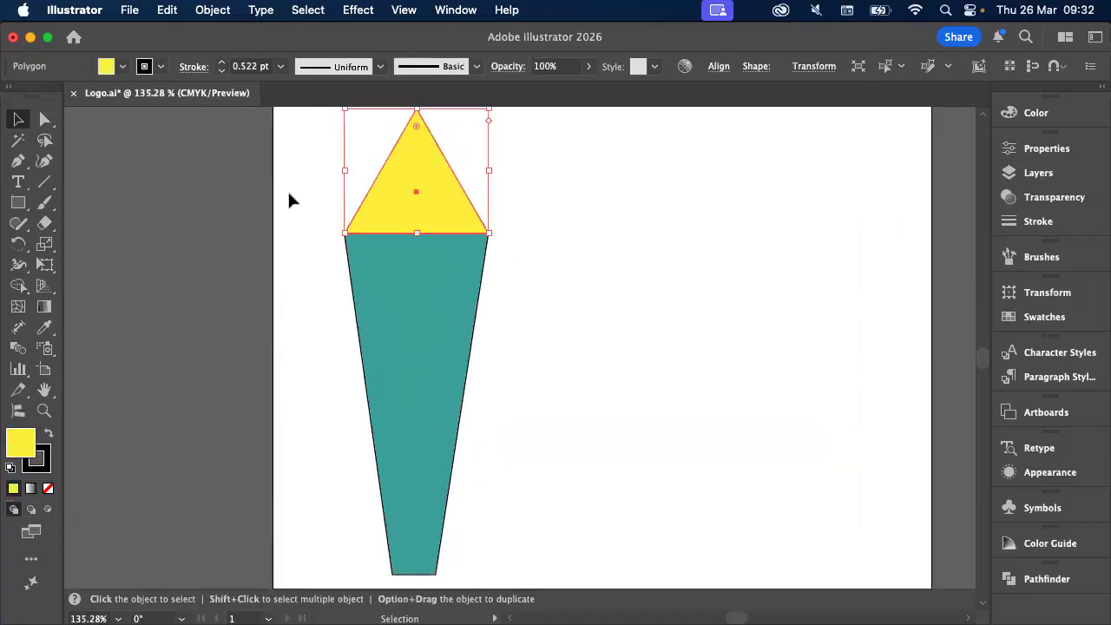
left_click_drag(287, 189, 524, 356)
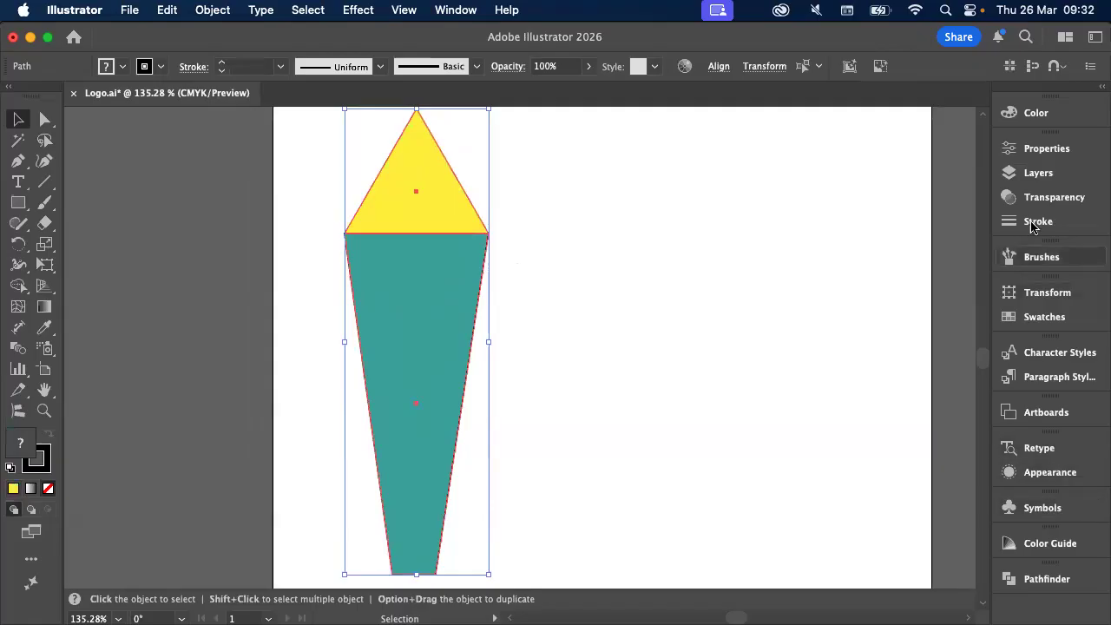
left_click(1043, 153)
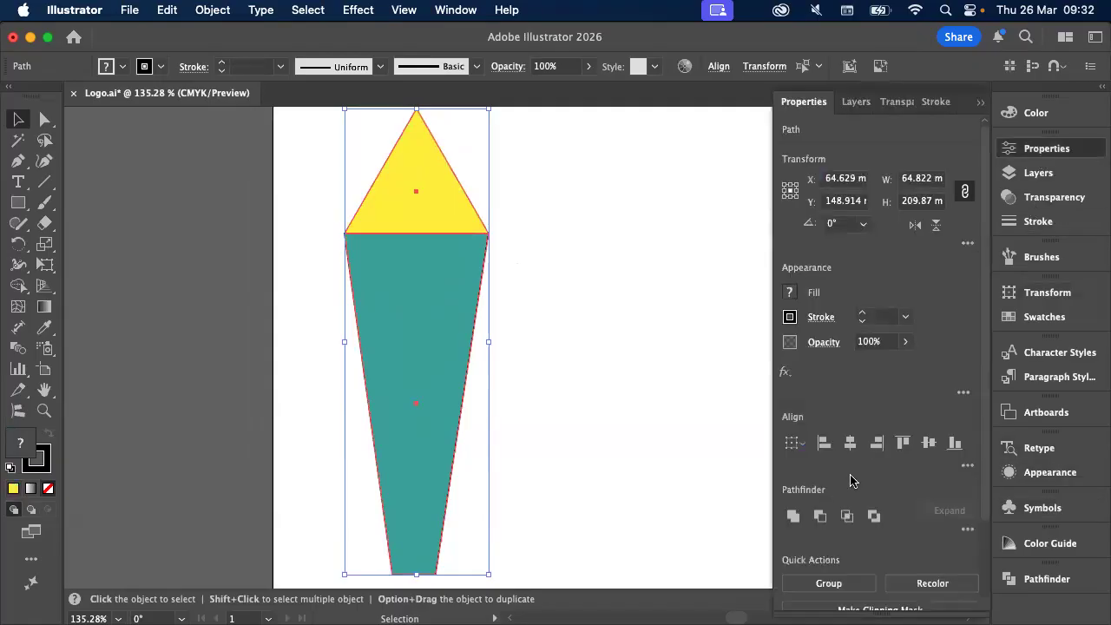
left_click(792, 518)
left_click(702, 450)
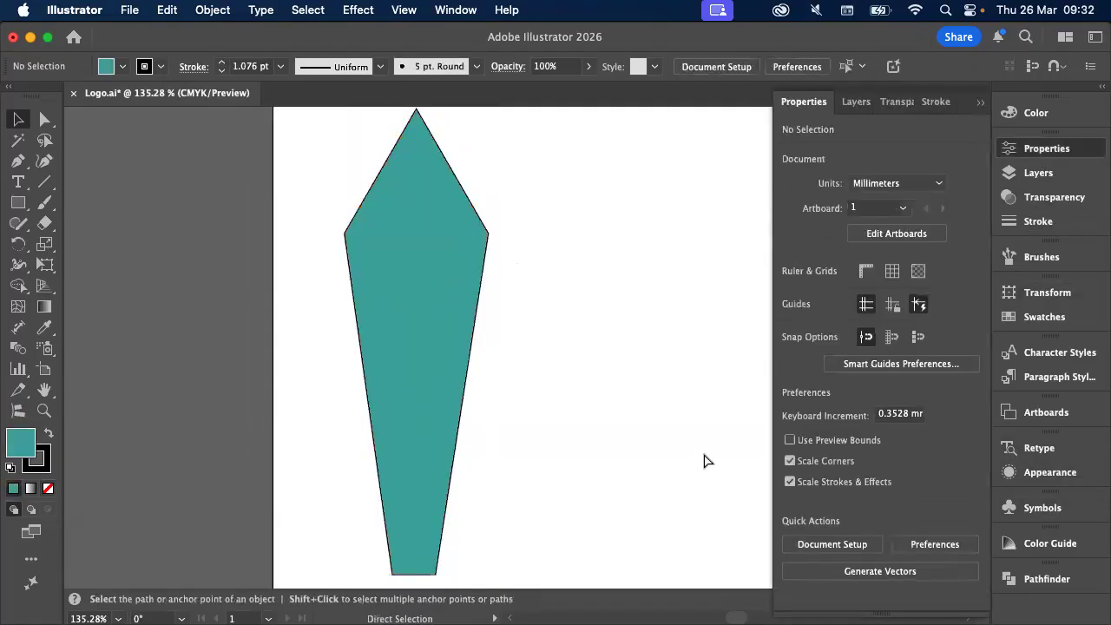
key("super+z")
key("super+z")
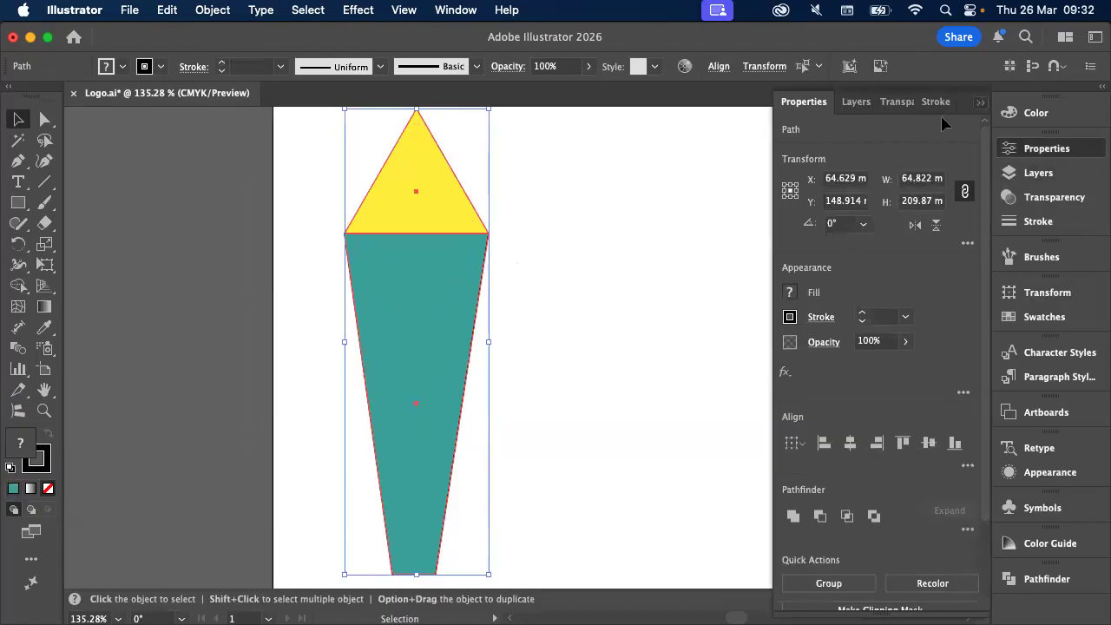
Deselect the shapes and move the yellow triangle aside into the empty area right of the teal body
left_click(979, 101)
left_click(657, 298)
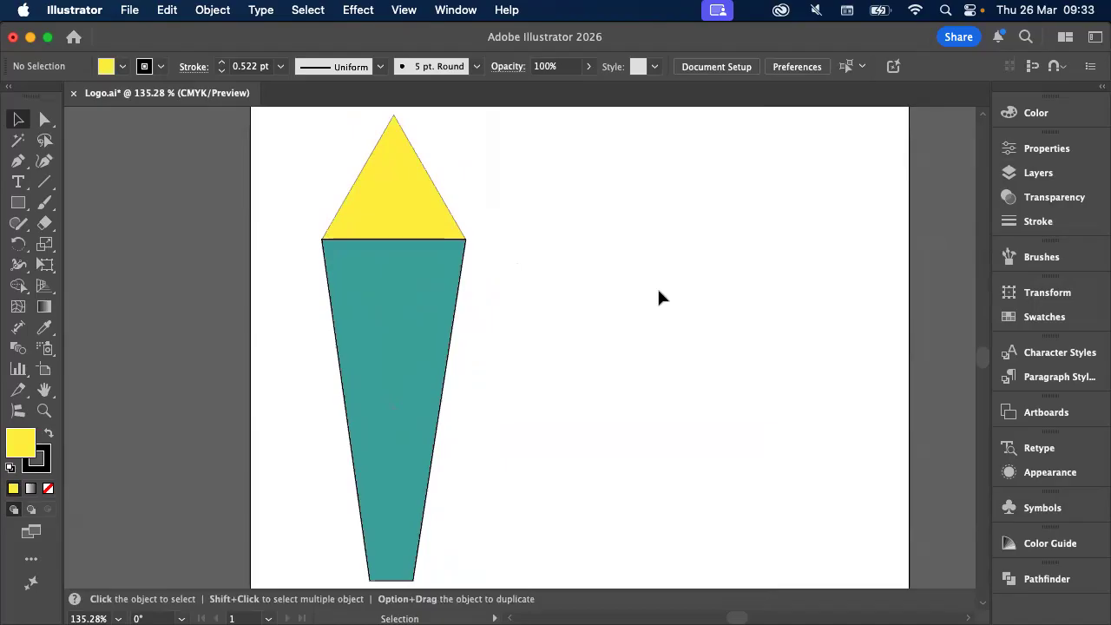
left_click_drag(369, 181, 612, 213)
Try narrowing the teal body's base by moving its lower-left anchor point inward
left_click(383, 331)
scroll(383, 332, "up", 3)
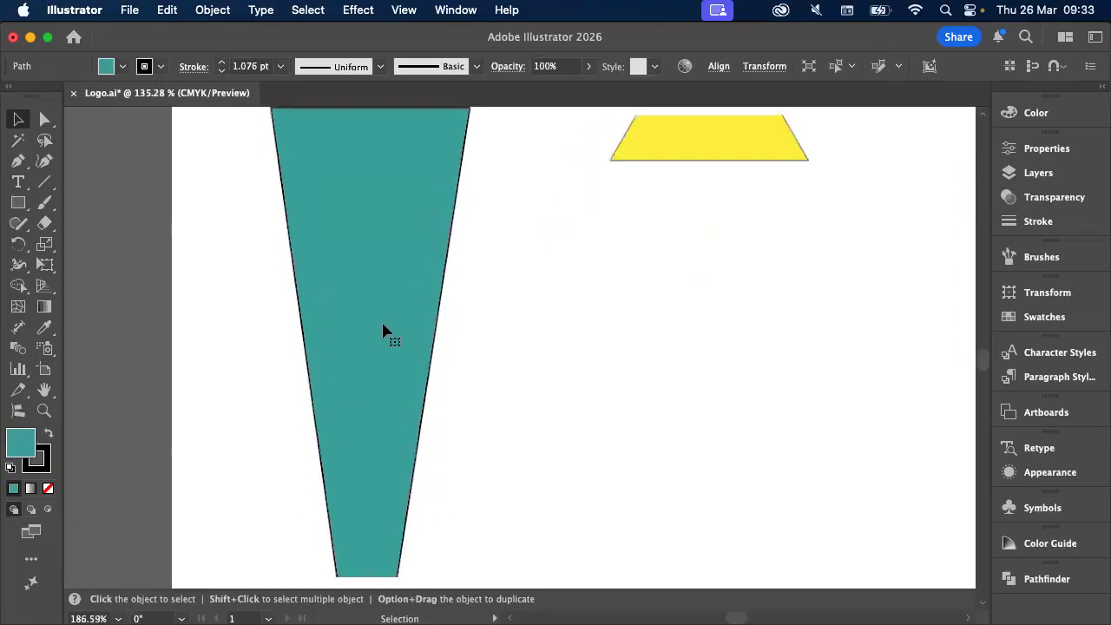
left_click(44, 119)
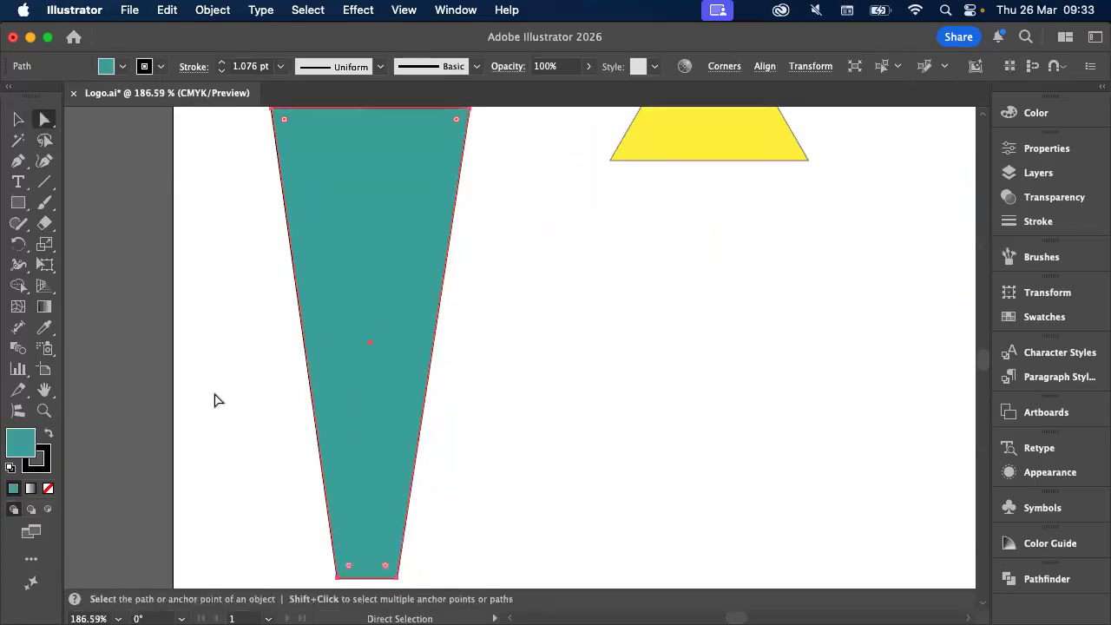
scroll(216, 399, "up", 3)
scroll(218, 400, "down", 3)
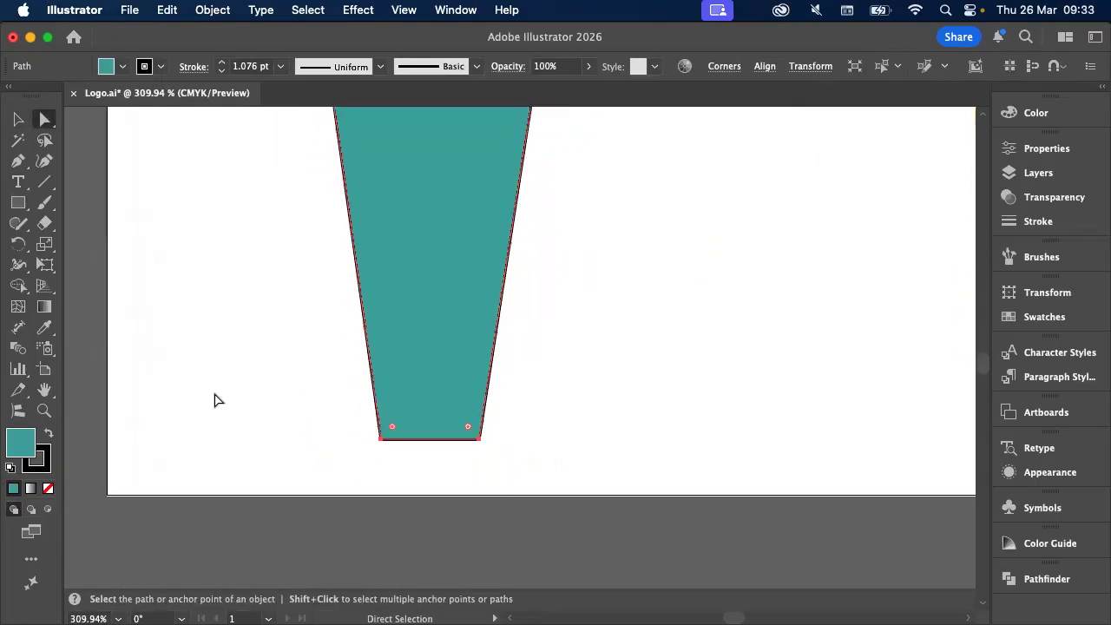
scroll(217, 398, "right", 2)
left_click(469, 433)
scroll(469, 434, "up", 2)
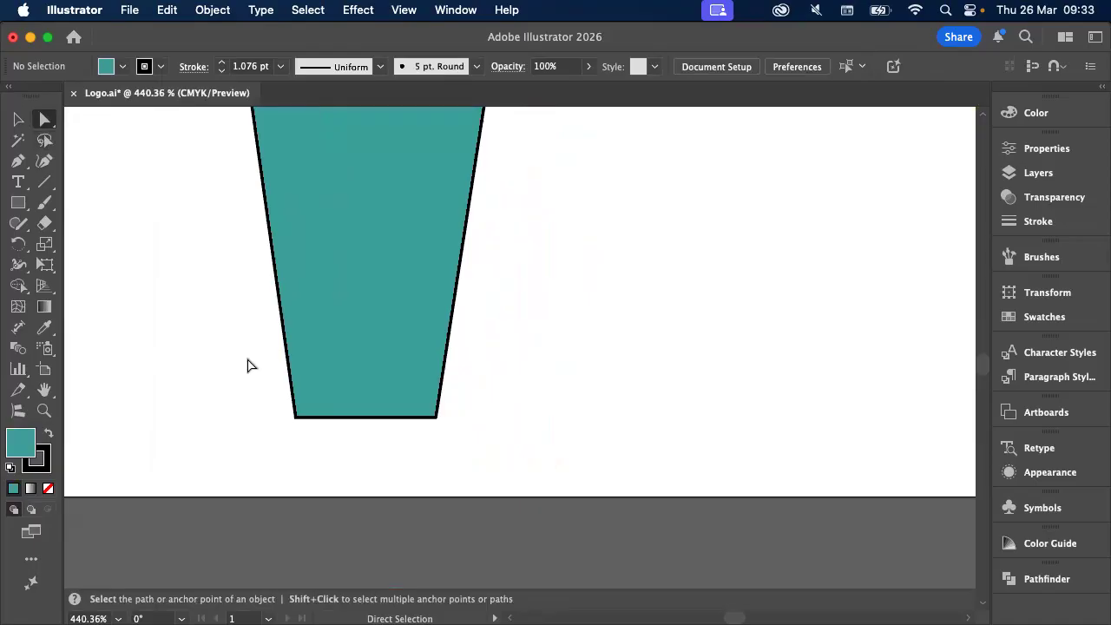
scroll(247, 365, "up", 2)
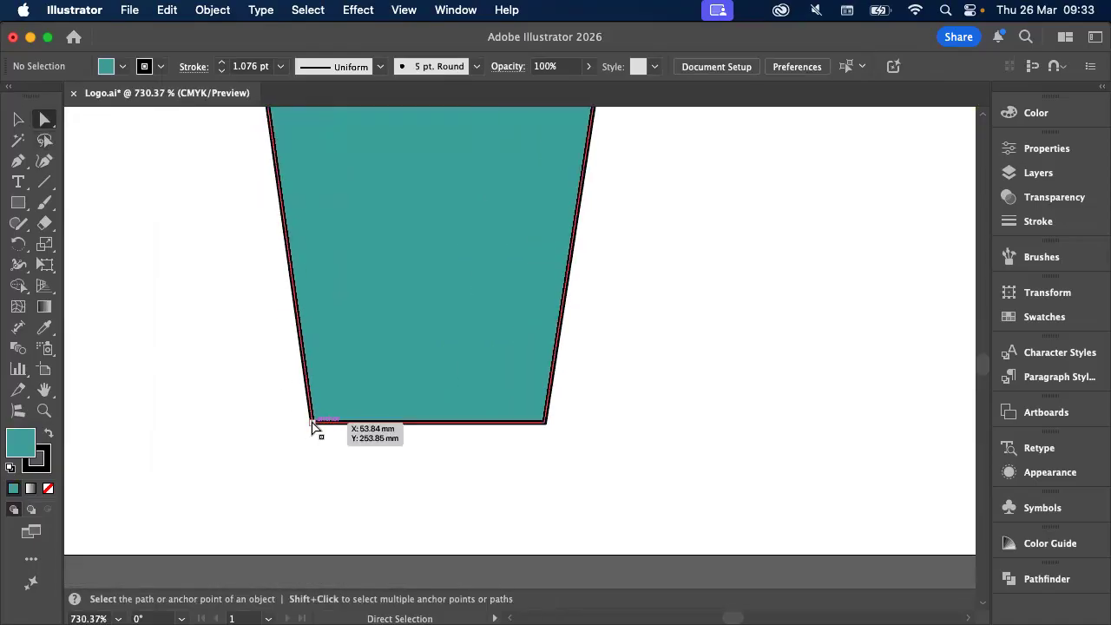
left_click(313, 425)
left_click_drag(314, 427, 356, 426)
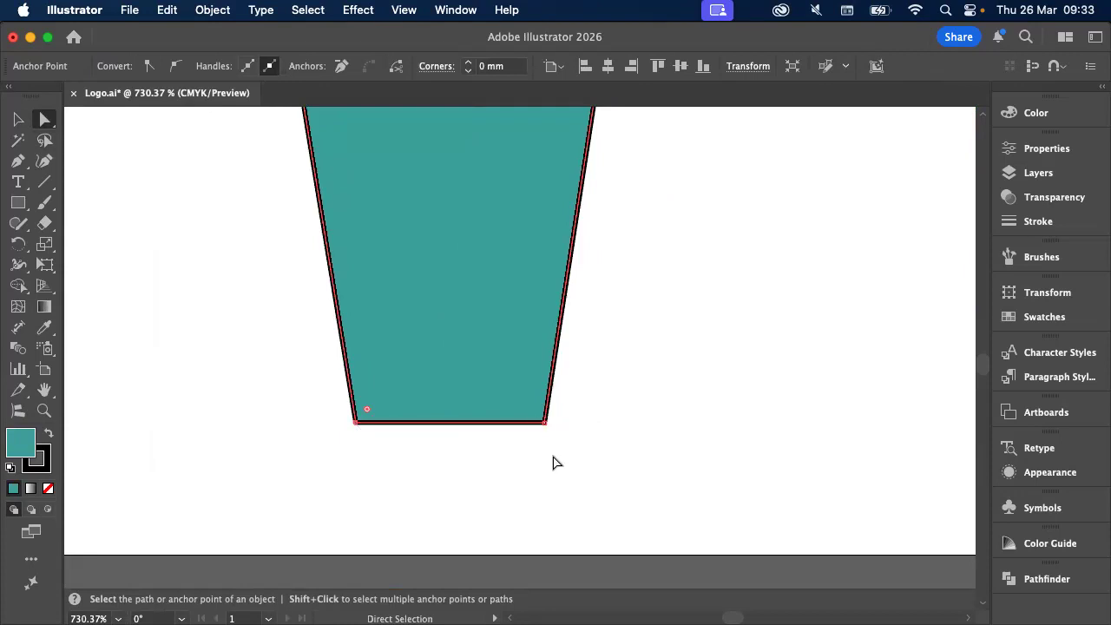
Try moving the teal body's lower-right anchor point inward to match the left corner and narrow the base further
scroll(536, 422, "down", 5)
scroll(535, 420, "up", 3)
scroll(535, 425, "down", 1)
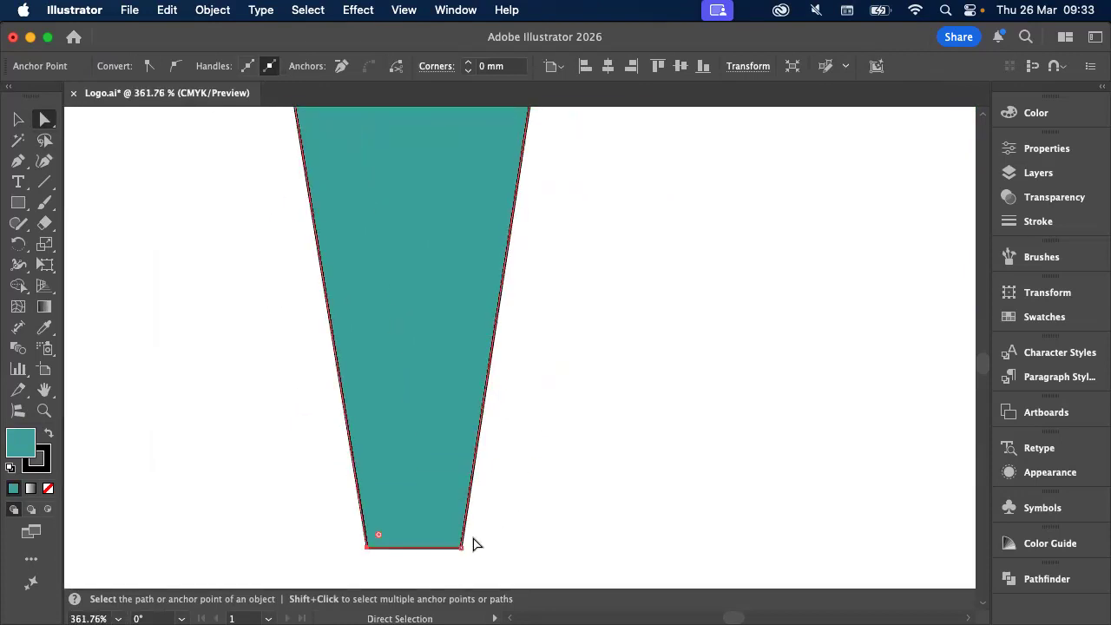
left_click_drag(461, 549, 428, 547)
scroll(434, 553, "down", 3)
scroll(434, 552, "down", 2)
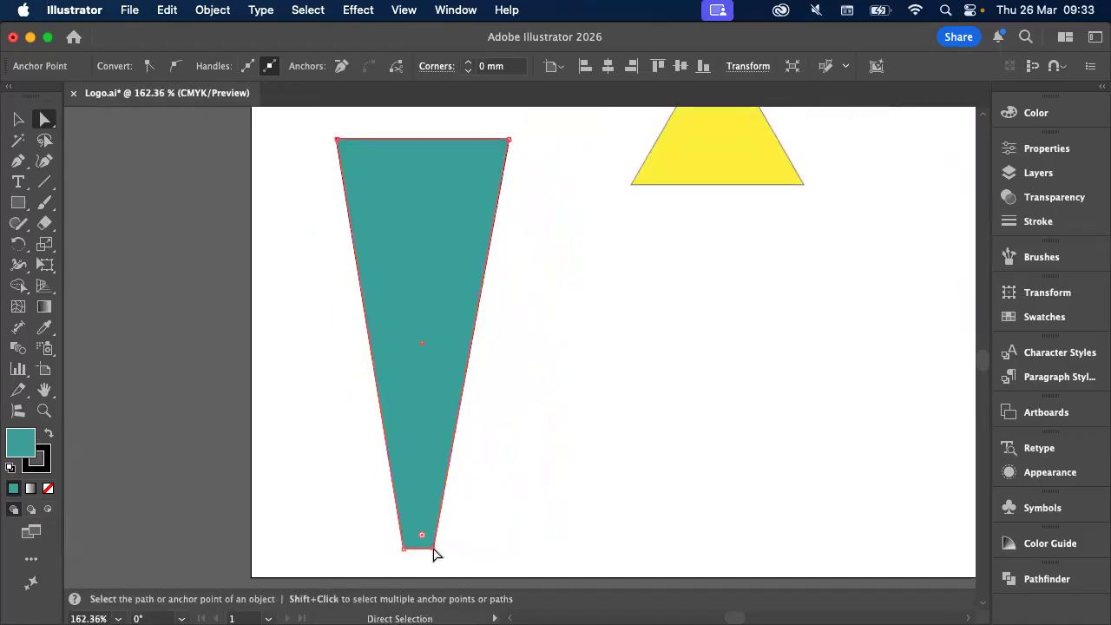
Undo both base corner changes and the triangle's move so it sits back on the teal body, and deselect
key("super+z")
key("super+z")
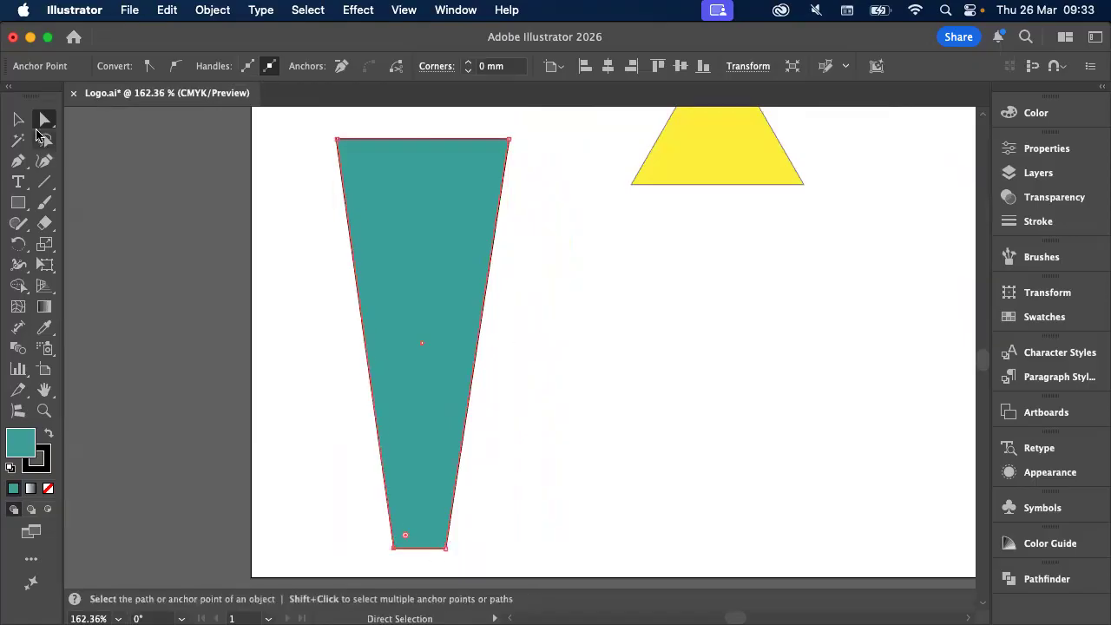
key("super+z")
left_click(19, 119)
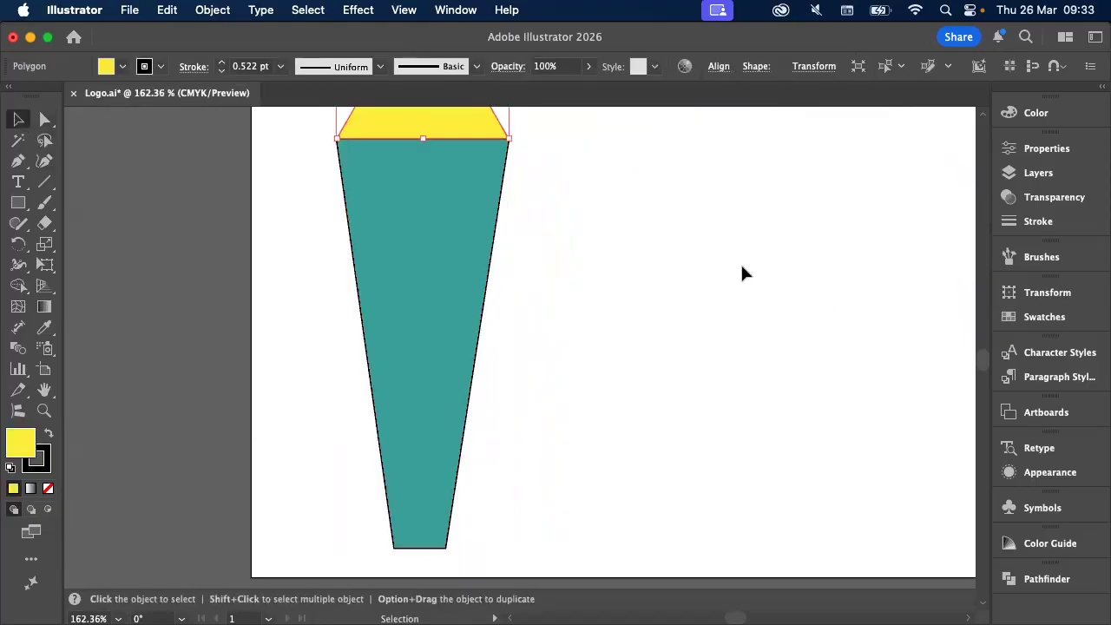
left_click(742, 274)
Shift the triangle and teal body slightly left, and place a duplicate of both shapes beside them on the right
key("super+0")
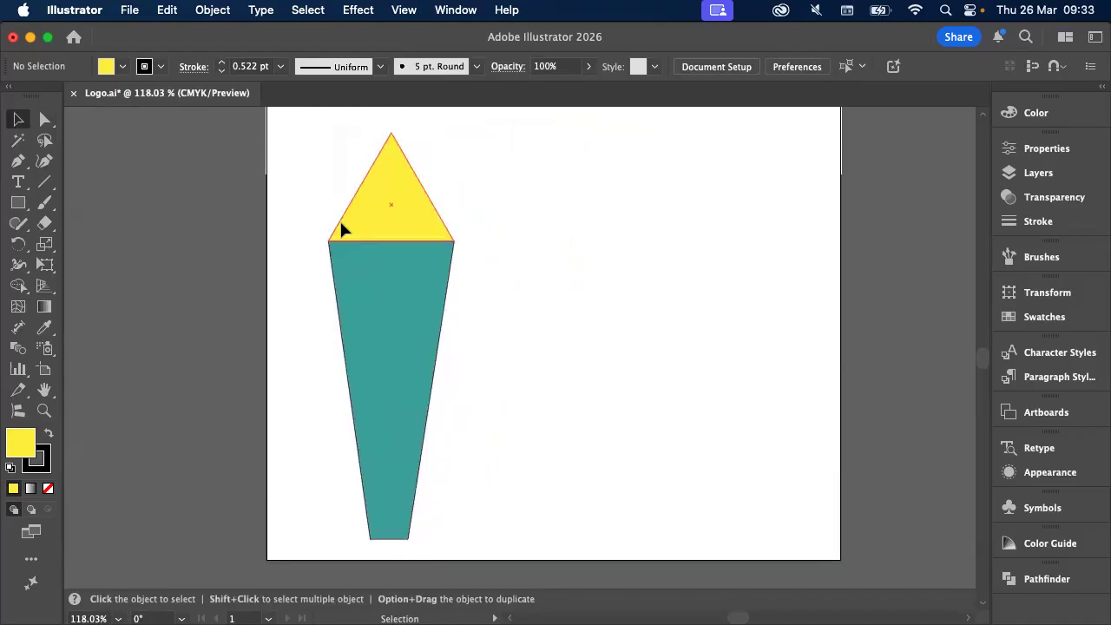
left_click_drag(401, 417, 520, 408)
left_click(746, 395)
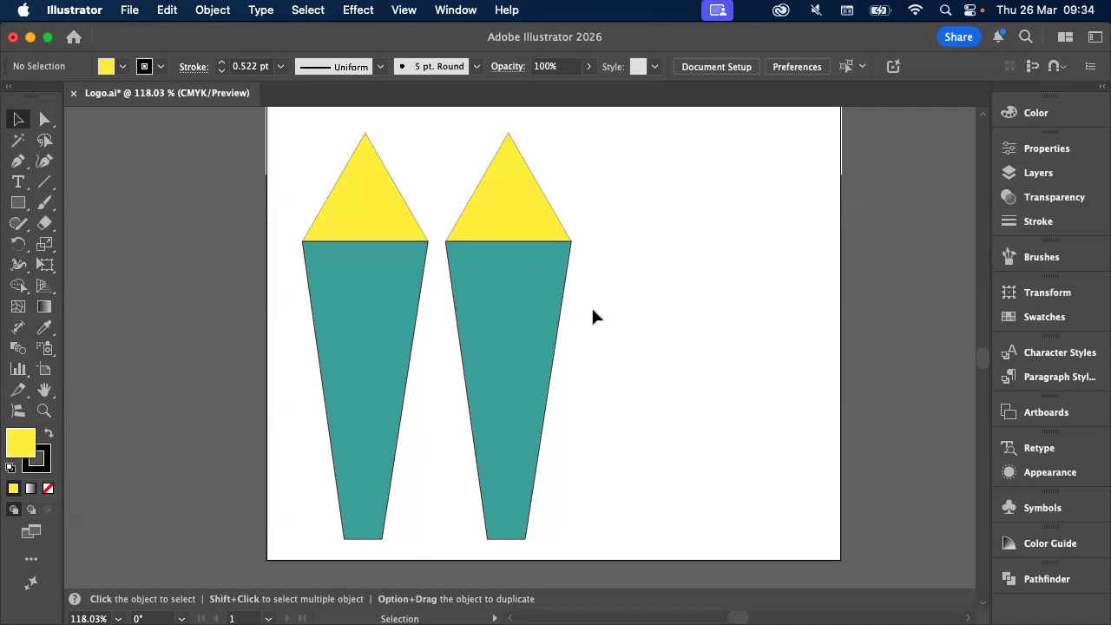
Unite the duplicated yellow triangle and teal body into a single teal rocket shape
left_click(498, 235)
left_click(509, 267)
left_click(508, 225)
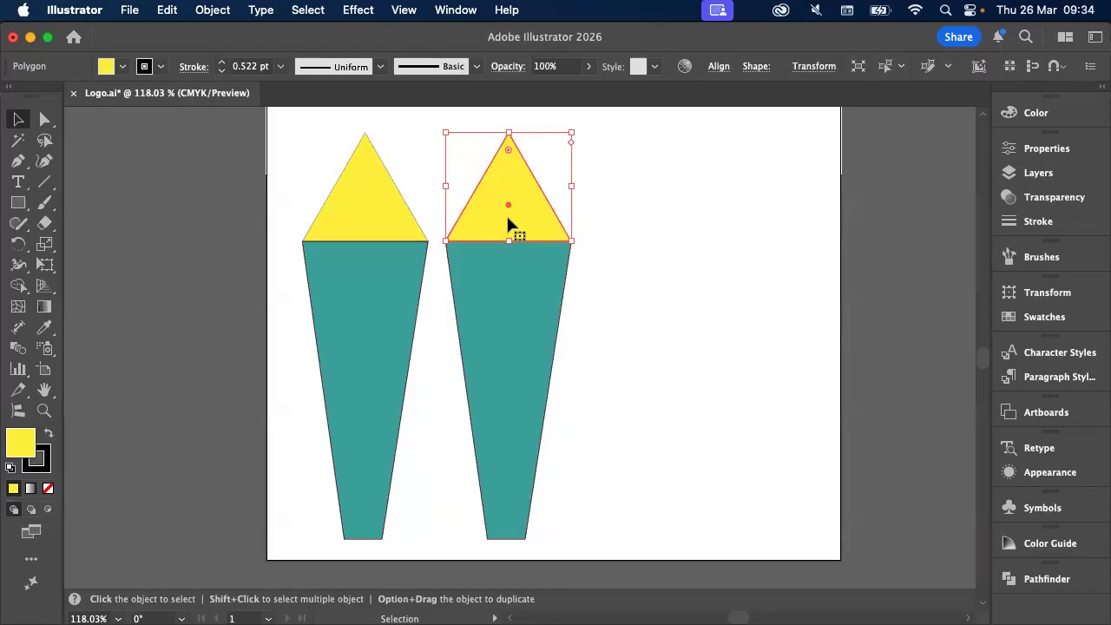
left_click_drag(613, 192, 542, 299)
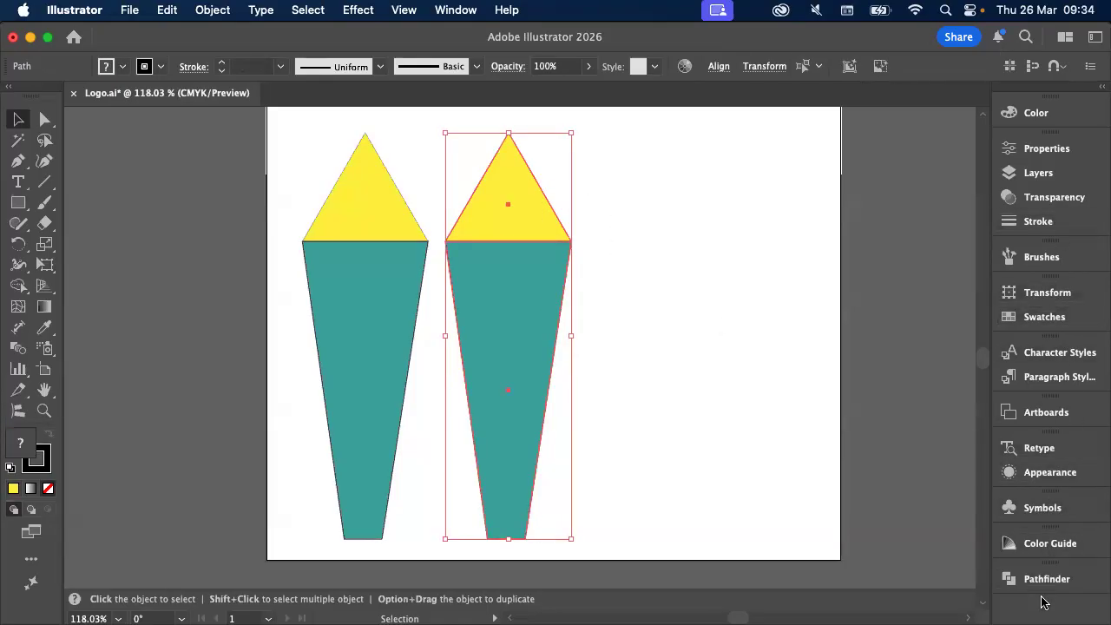
left_click(1019, 578)
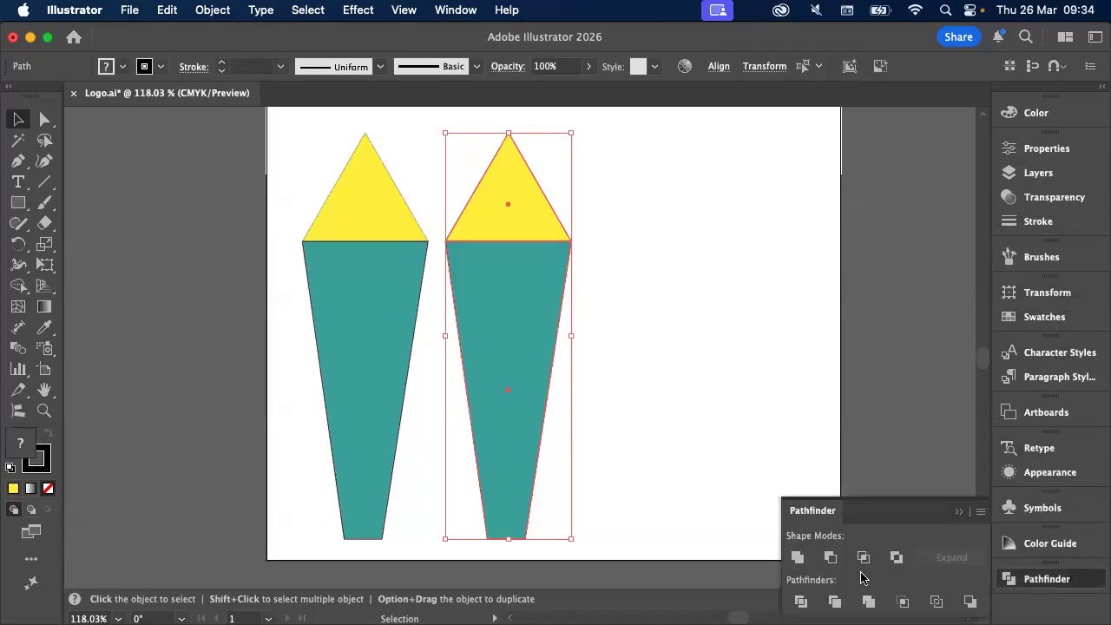
left_click(798, 558)
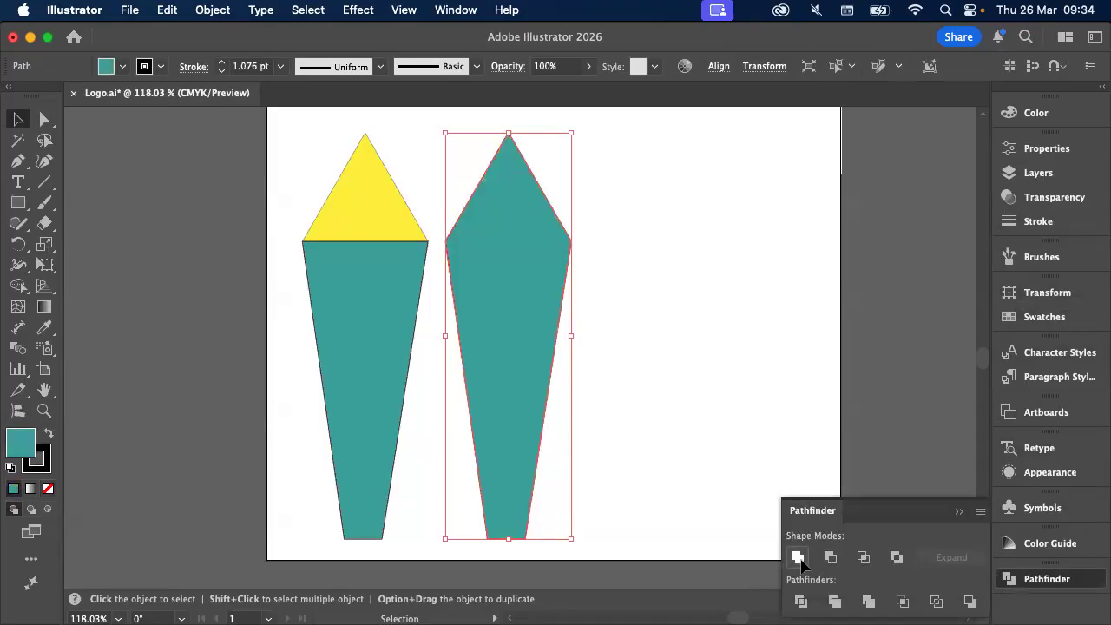
left_click(959, 512)
Scale the original triangle and teal body down proportionally to about 80% of their size
scroll(552, 215, "left", 3)
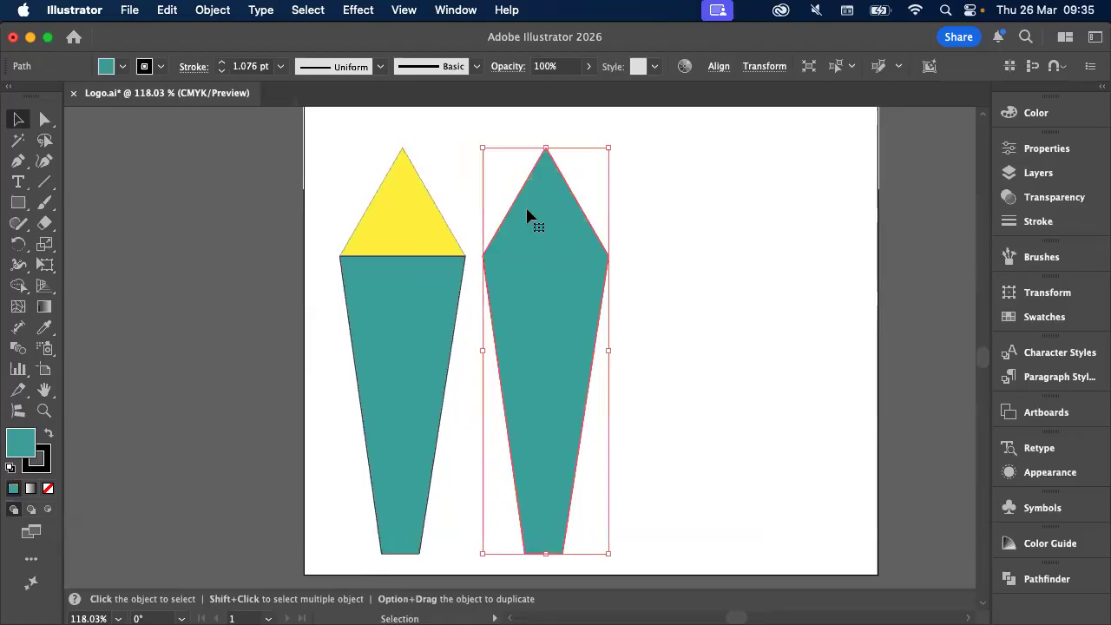
left_click(437, 276)
left_click(553, 272)
scroll(553, 271, "up", 2)
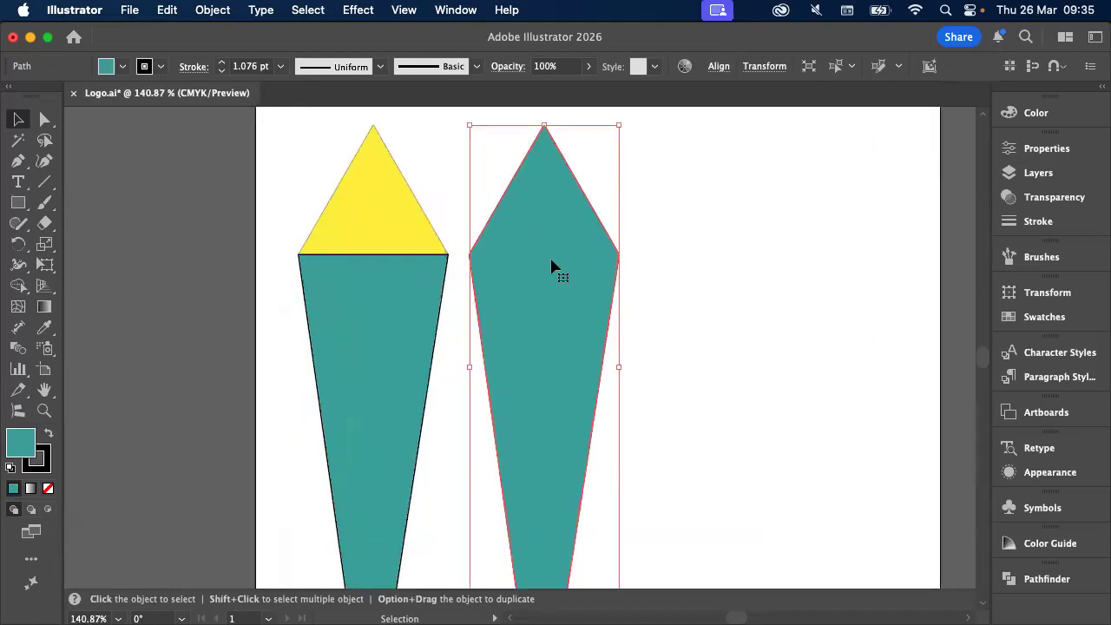
scroll(553, 268, "down", 2)
left_click(402, 319)
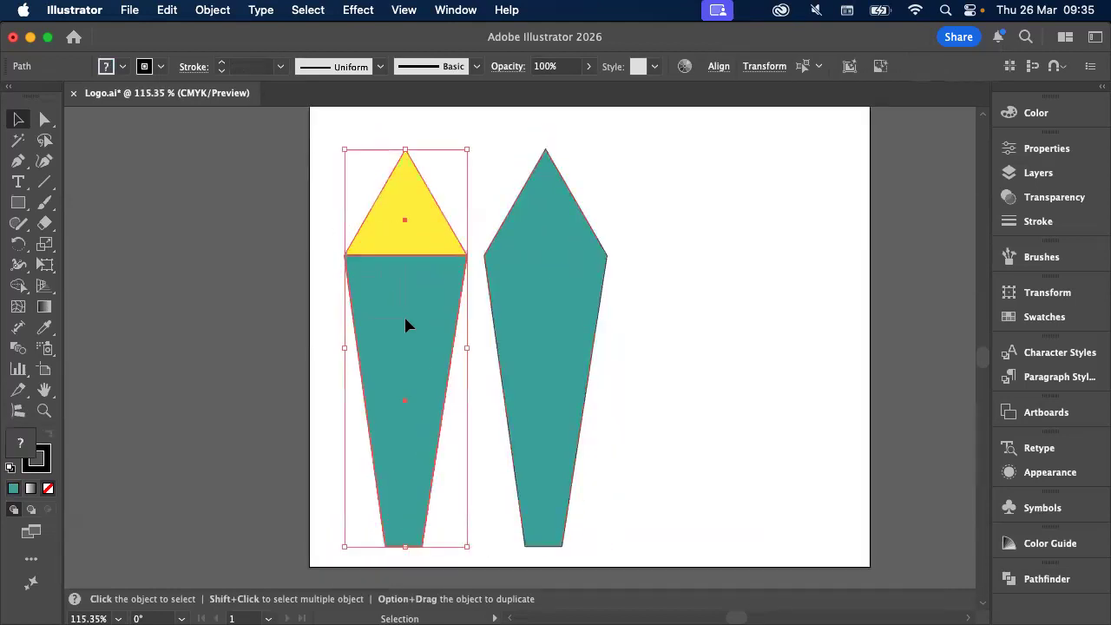
left_click_drag(401, 323, 395, 308)
left_click_drag(460, 137, 431, 217)
Scale the united rocket shape down to the size of the original pair and move it closer to them
left_click(560, 195)
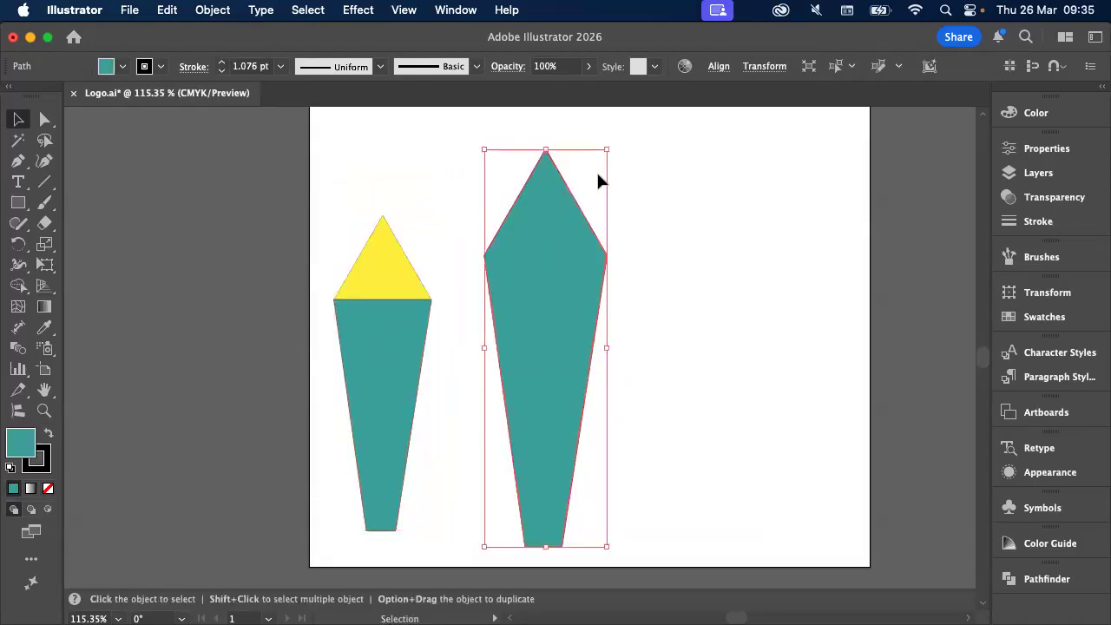
left_click_drag(612, 151, 587, 198)
left_click(588, 198)
left_click(385, 379)
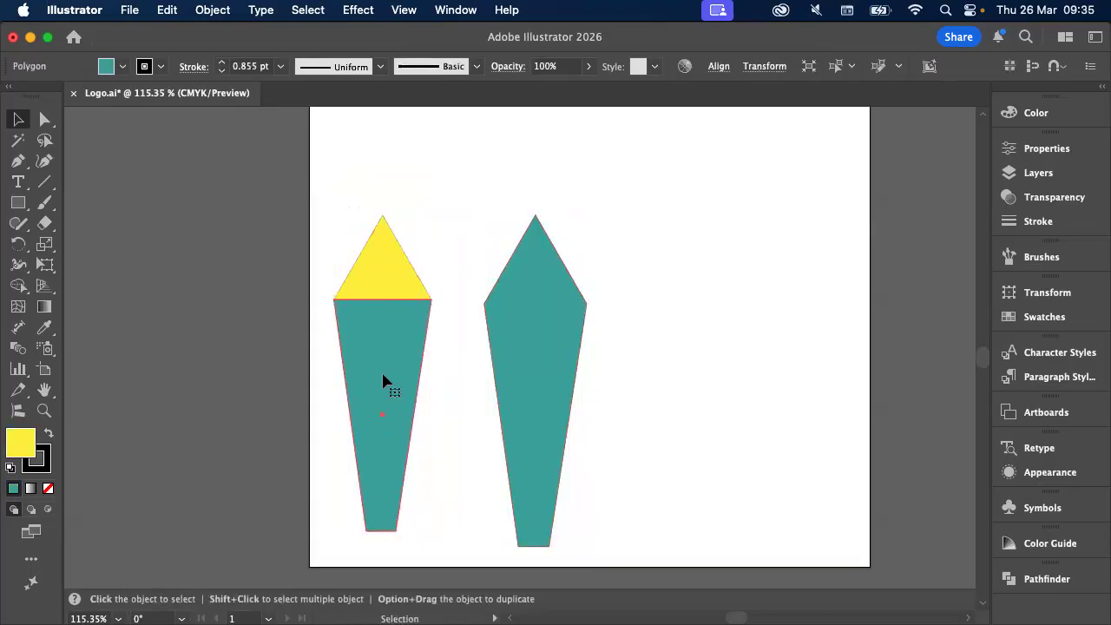
left_click(575, 326)
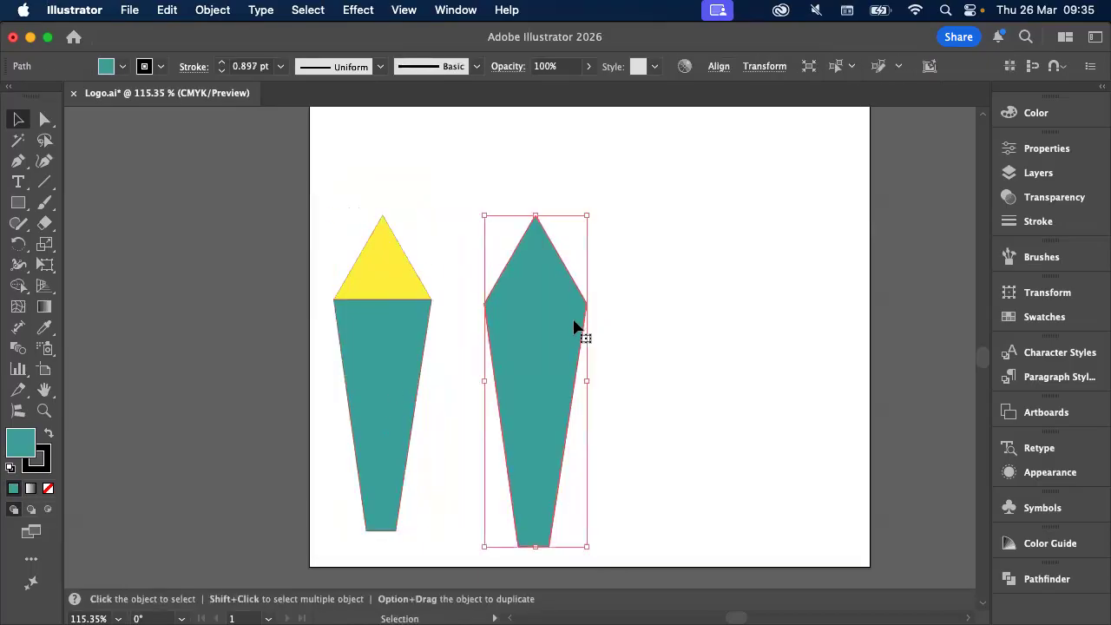
left_click_drag(559, 324, 538, 323)
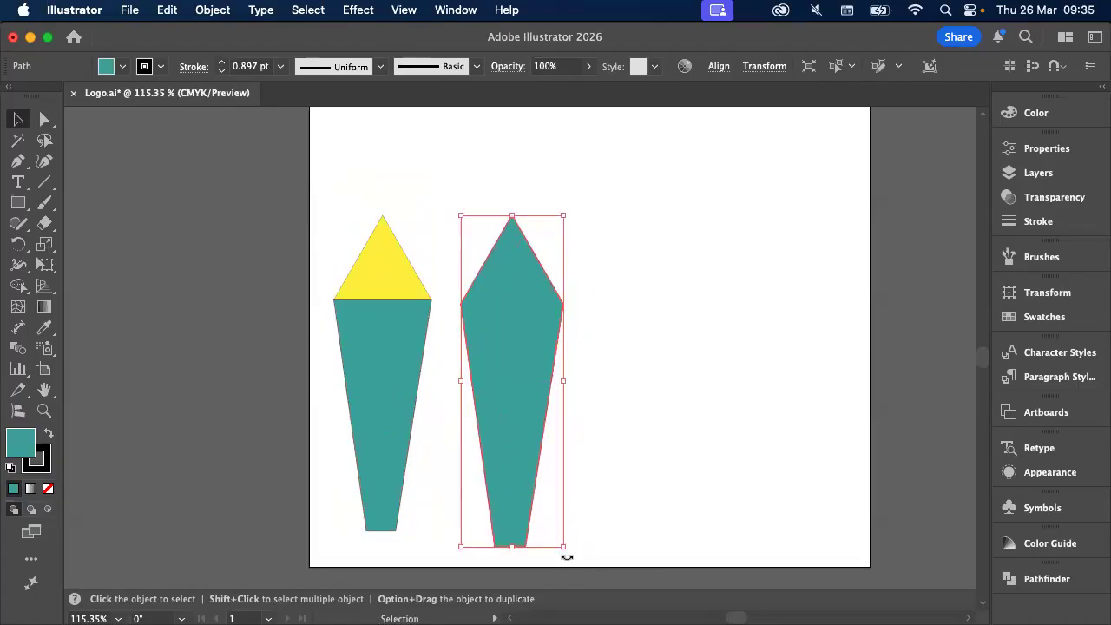
left_click_drag(564, 545, 560, 543)
left_click(542, 429)
left_click(505, 389)
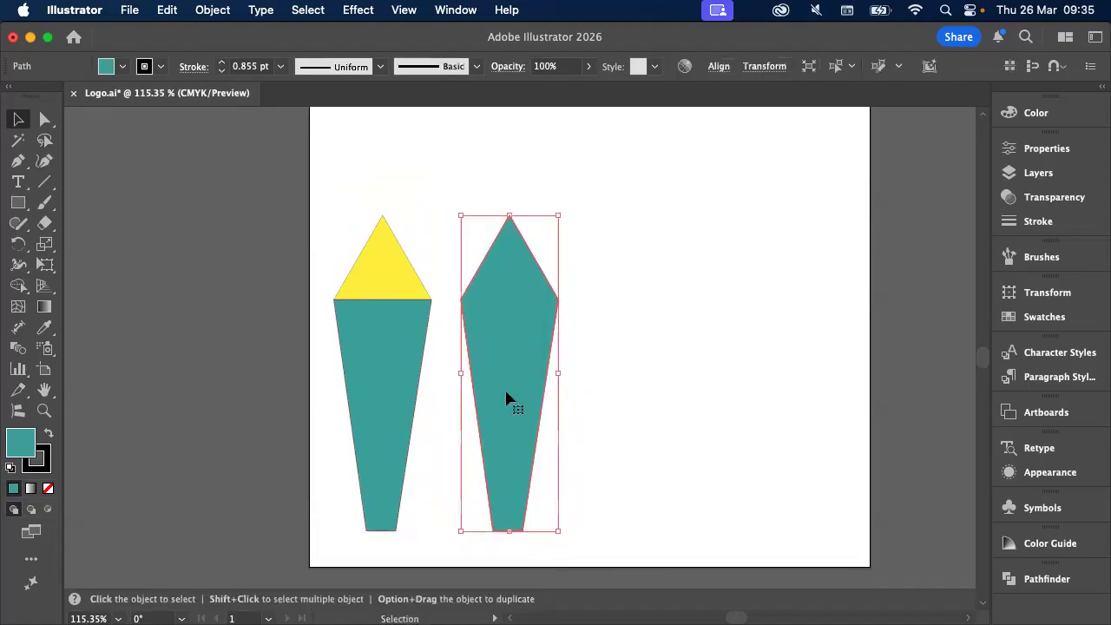
Try the 3D Revolve effect on the united rocket shape, and change its stroke to the same teal as the fill
scroll(504, 387, "right", 2)
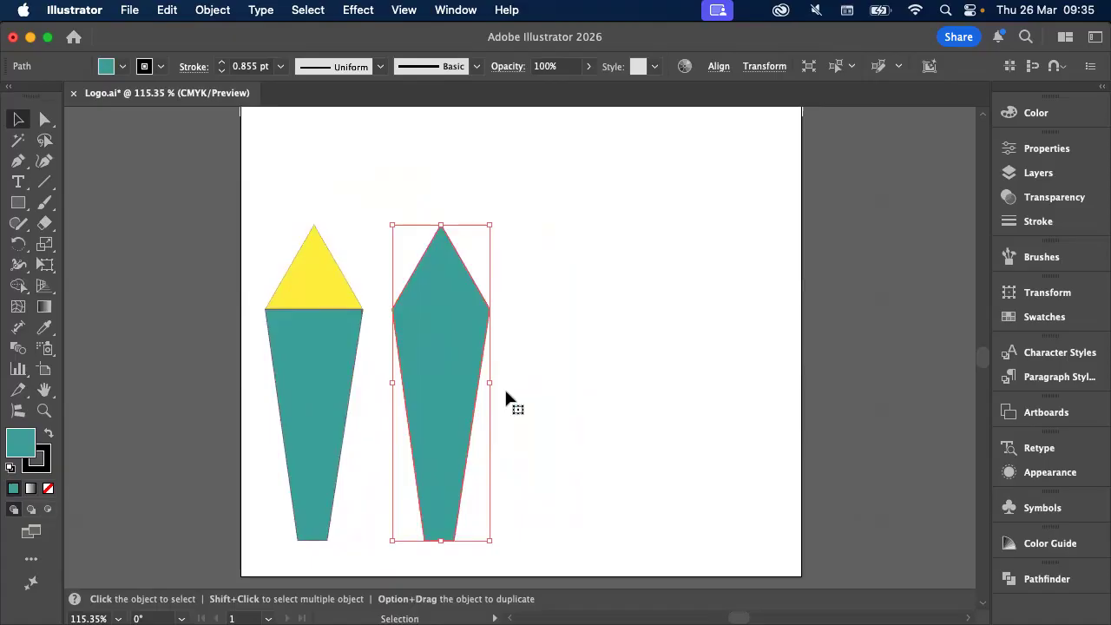
scroll(507, 399, "right", 2)
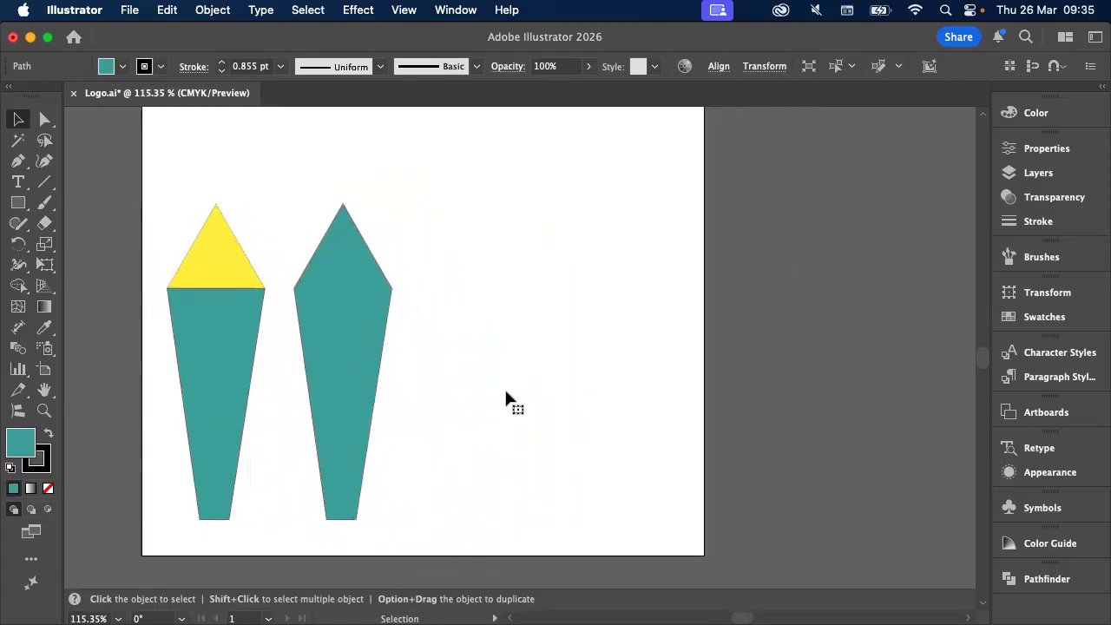
left_click(357, 10)
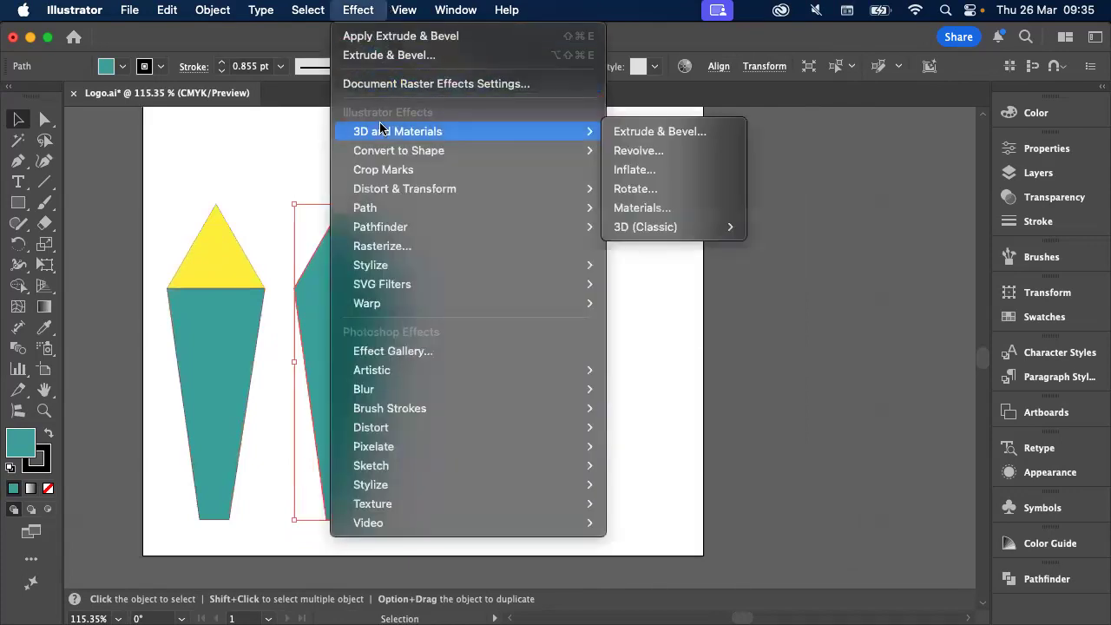
mouse_move(562, 128)
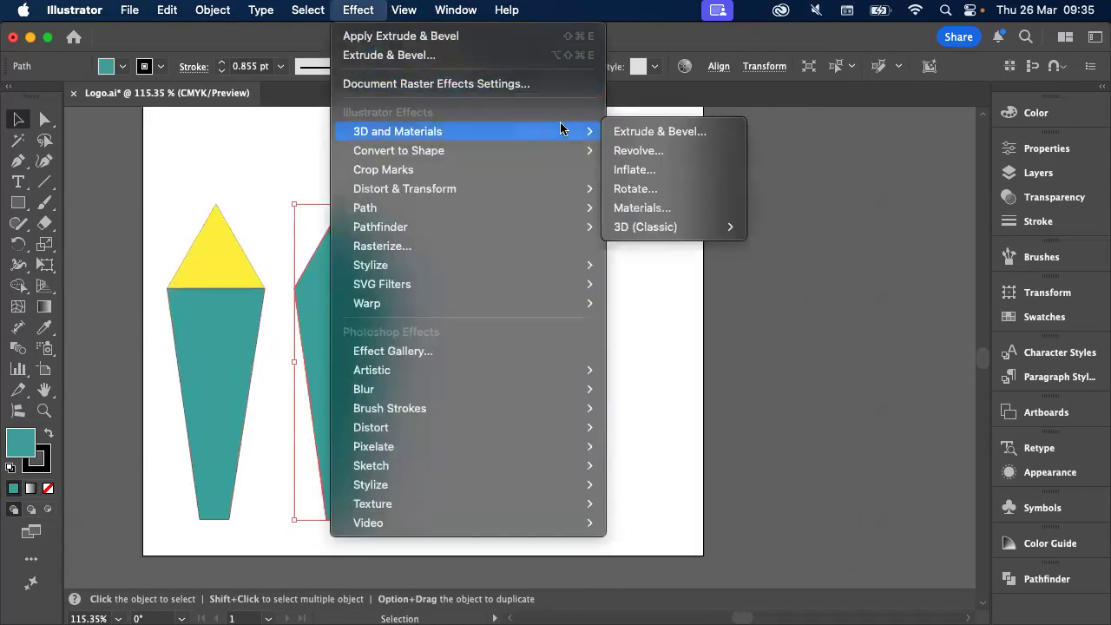
left_click(657, 153)
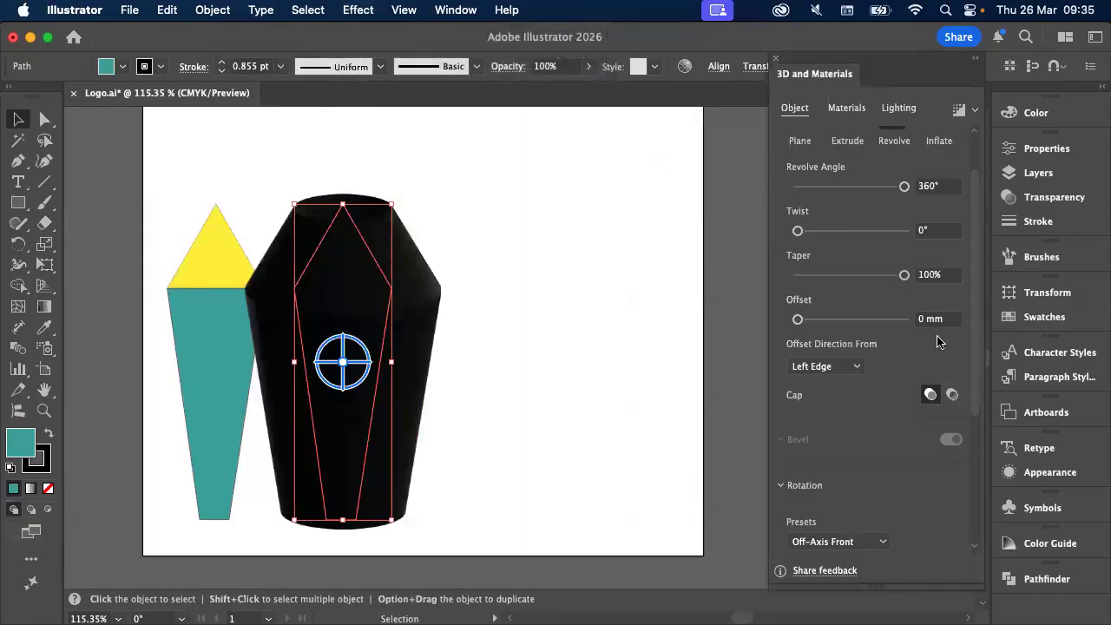
left_click(160, 67)
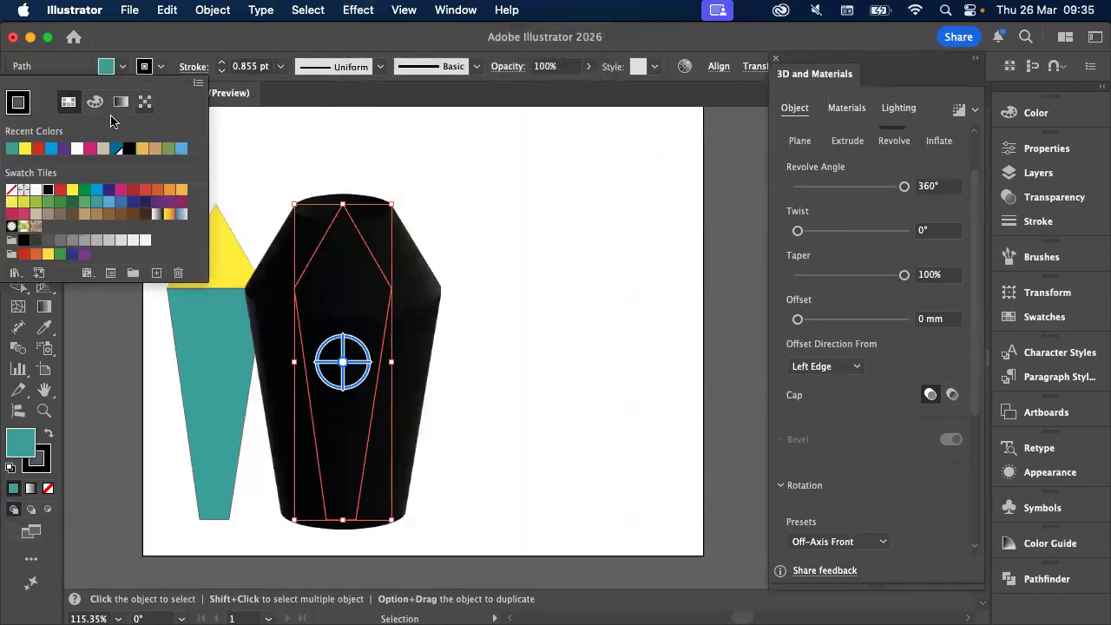
left_click(12, 149)
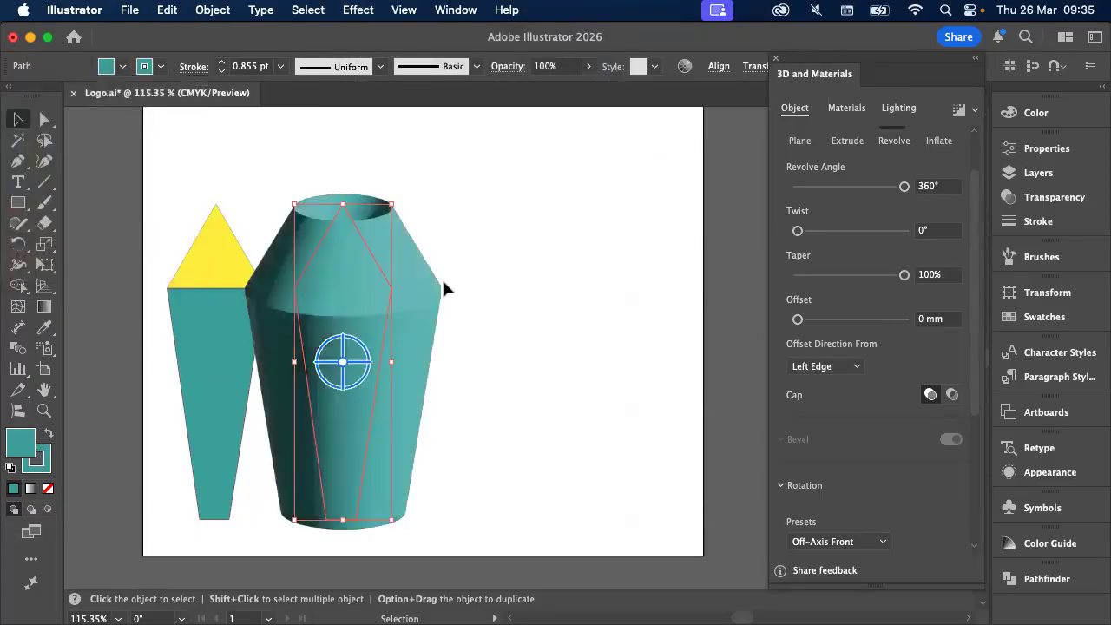
Try revolving the rocket with the offset direction set to Right Edge, and undo the 3D effect and stroke colour change
scroll(433, 319, "left", 3)
scroll(433, 319, "up", 1)
scroll(433, 323, "down", 3)
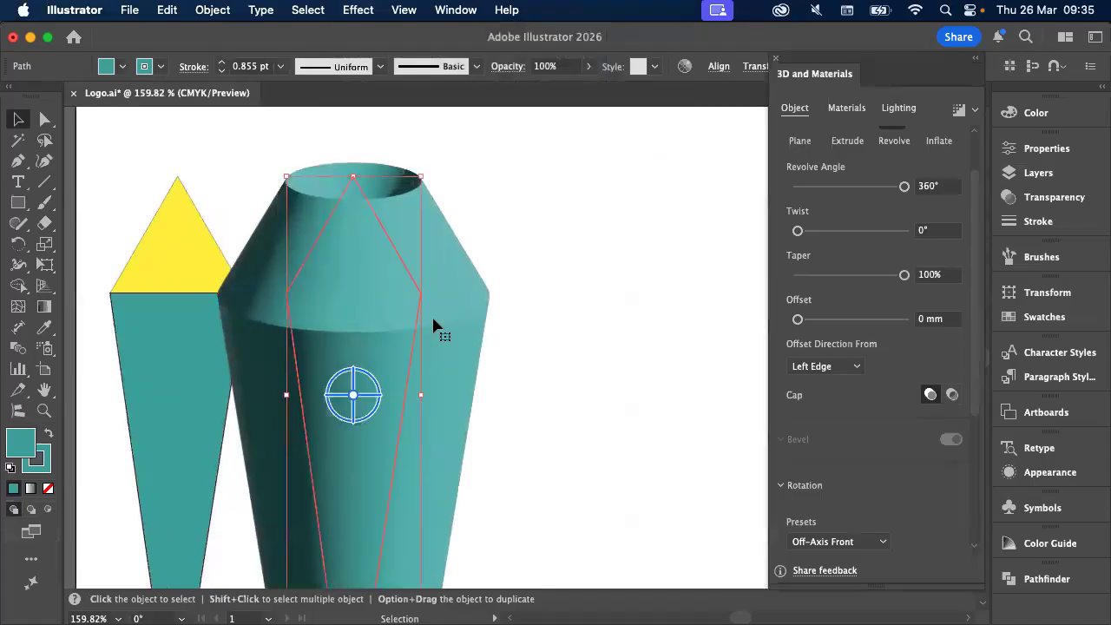
scroll(433, 325, "up", 2)
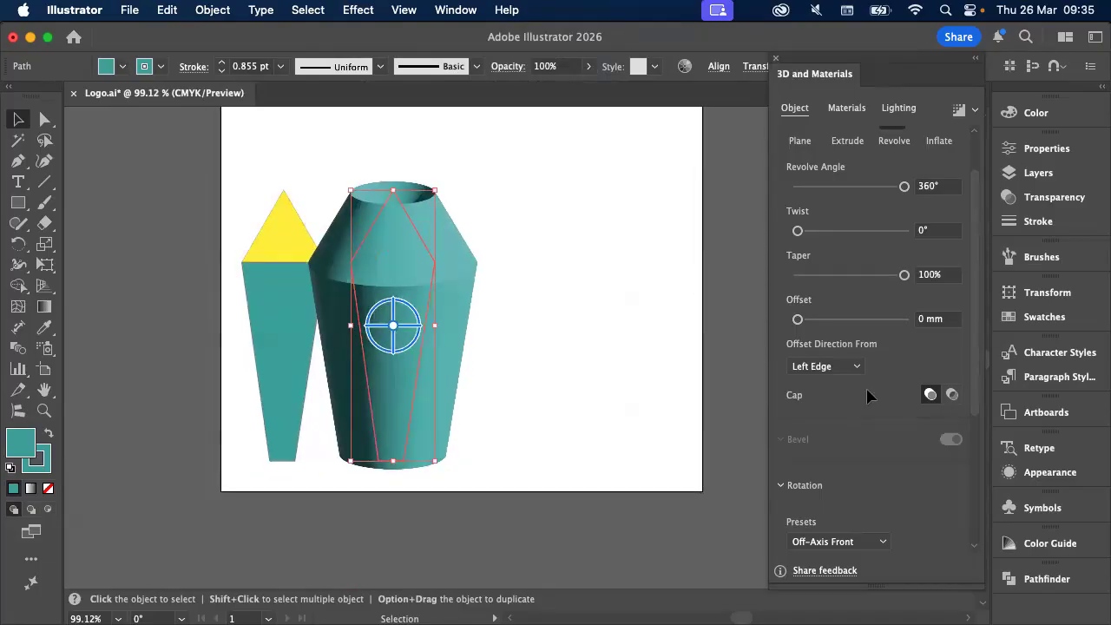
left_click(835, 366)
left_click(833, 405)
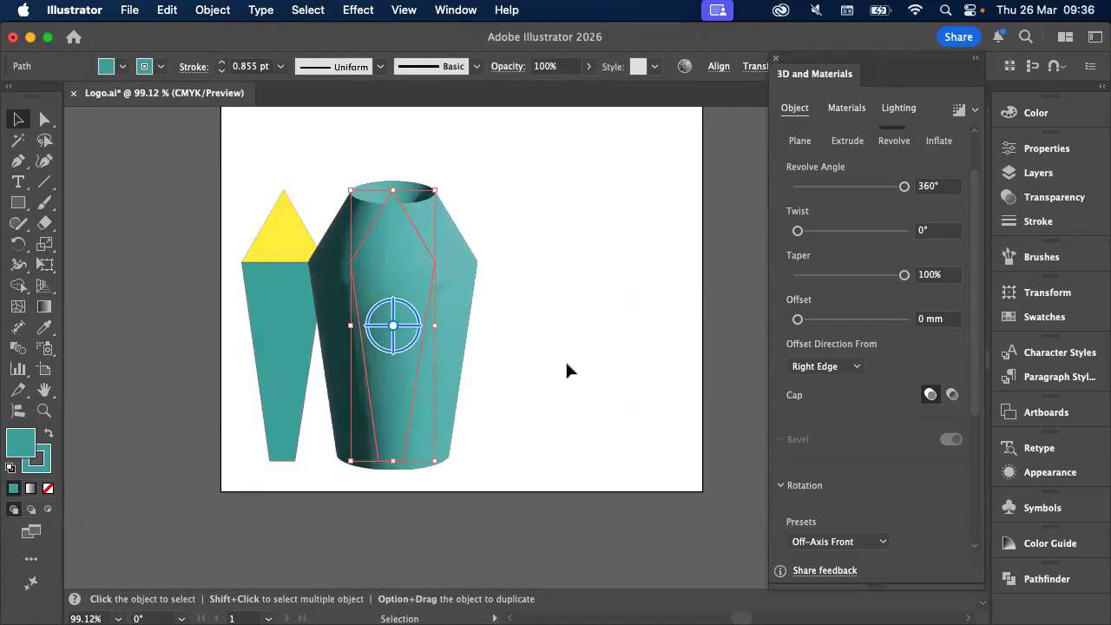
key("super+z")
key("super+z")
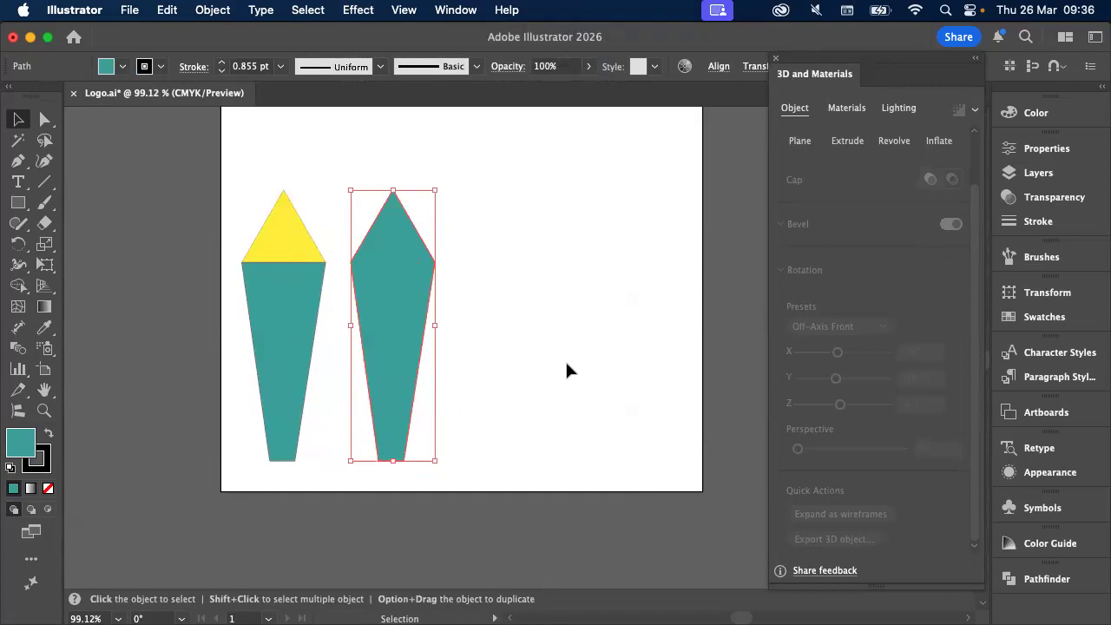
Duplicate the united teal rocket shape and place the copy beside it at the same height
scroll(441, 372, "up", 2)
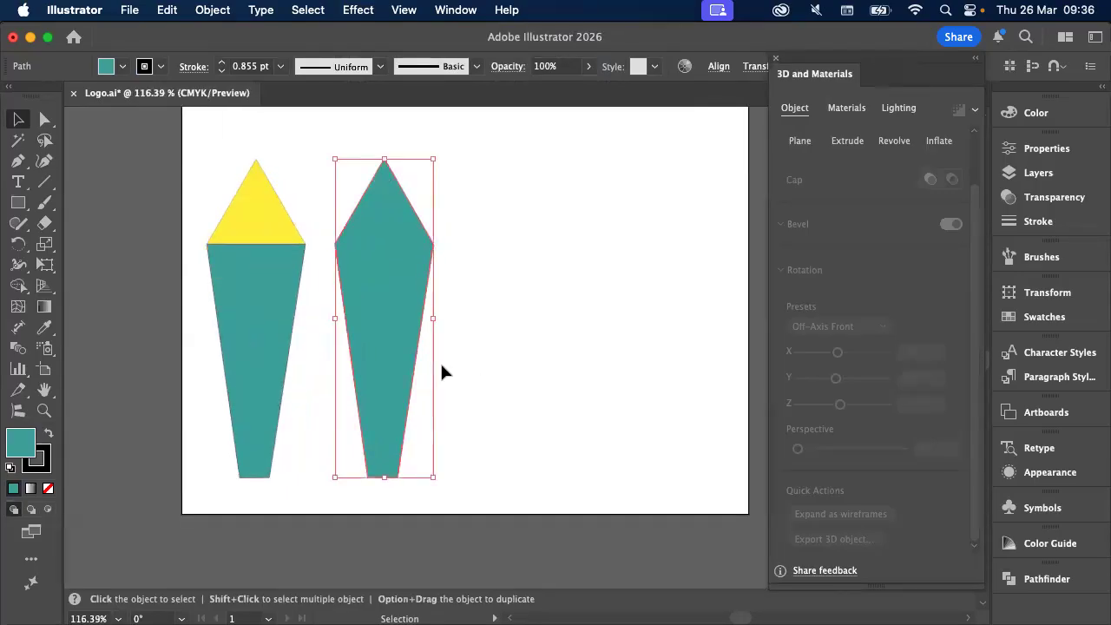
scroll(441, 371, "up", 1)
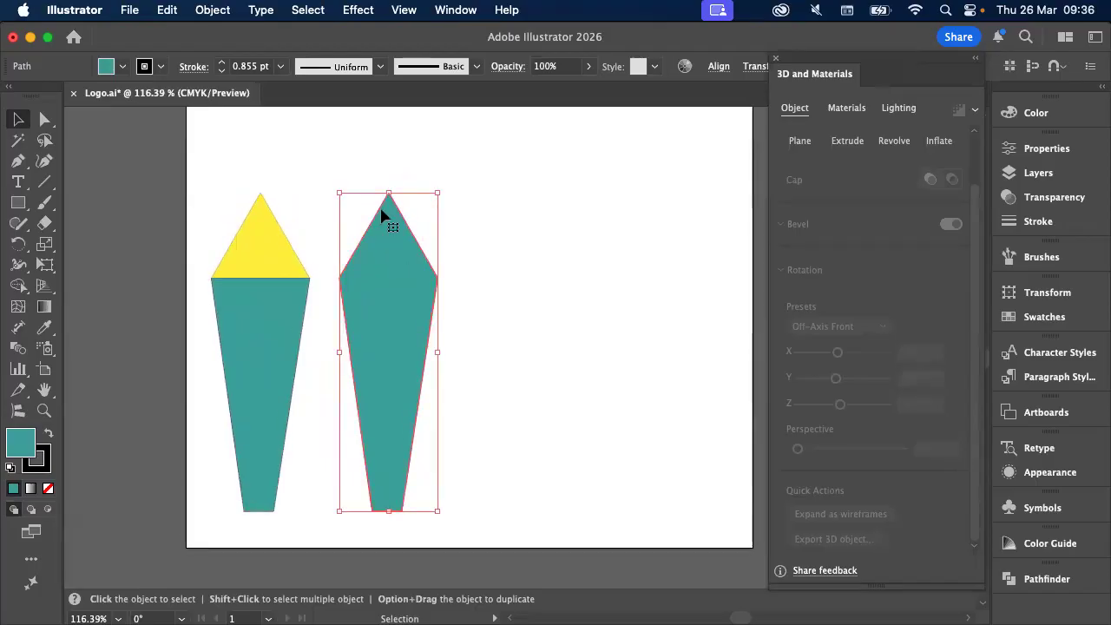
scroll(401, 324, "right", 3)
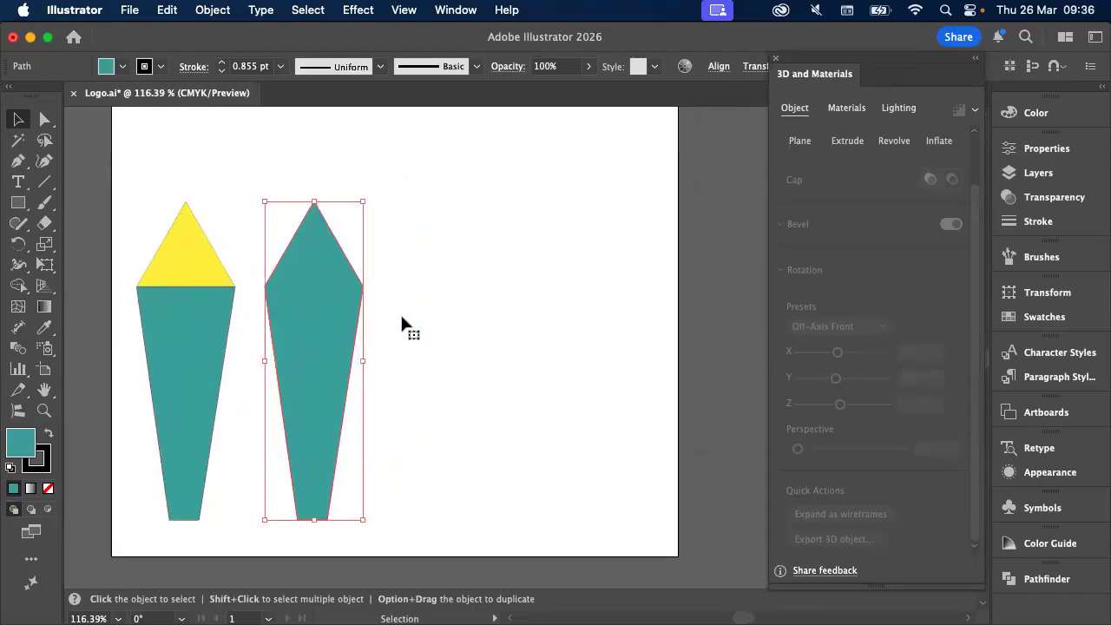
left_click_drag(306, 320, 431, 323, "alt")
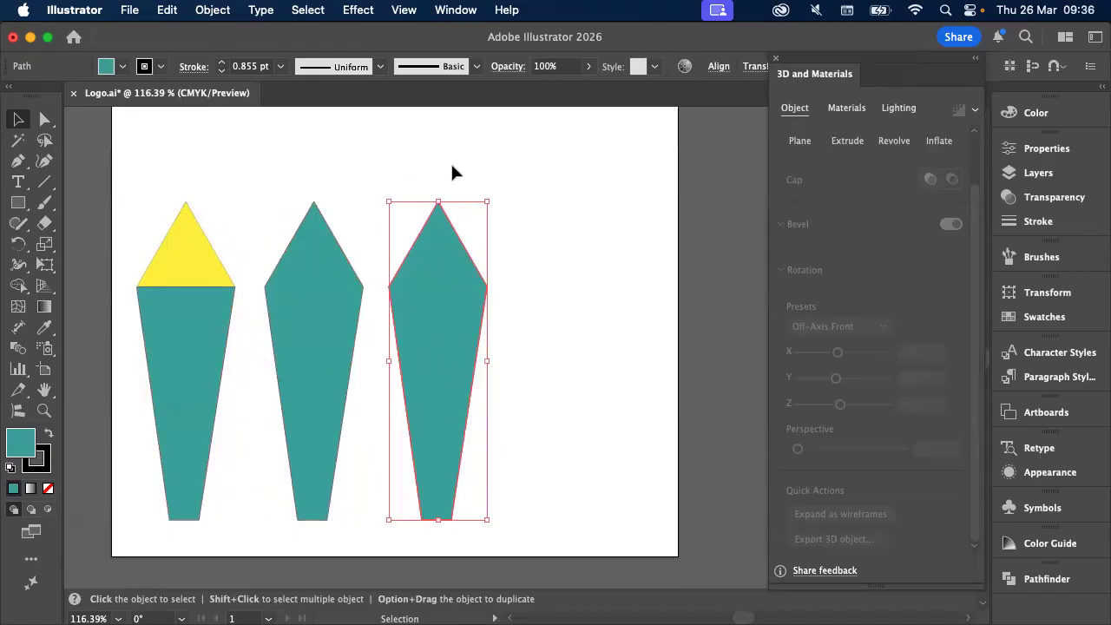
left_click(17, 202)
key("d")
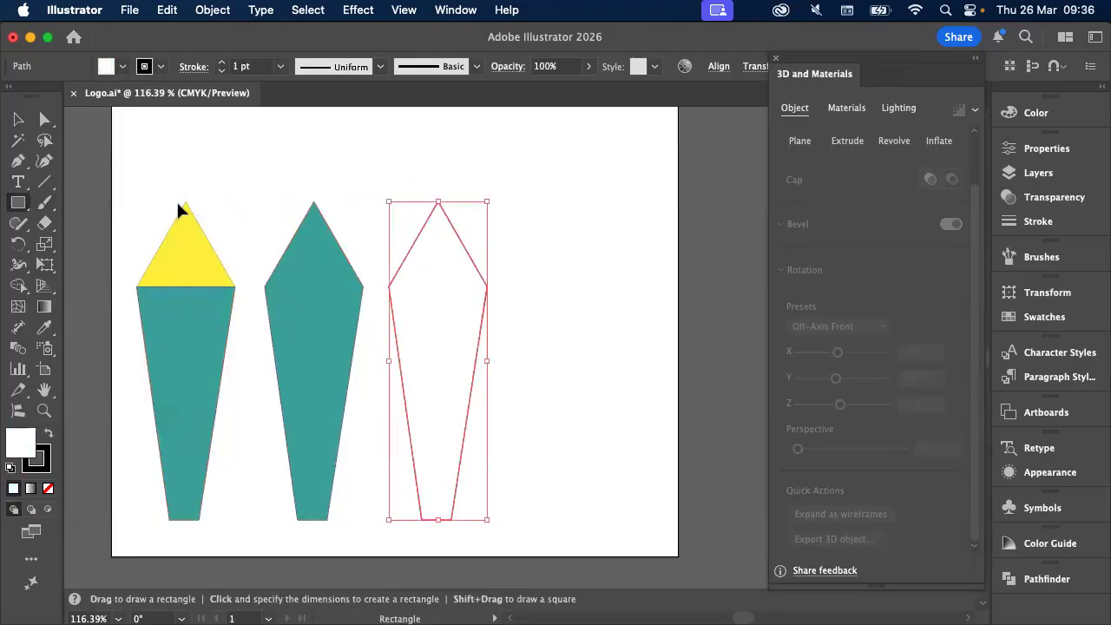
key("super+z")
left_click(122, 67)
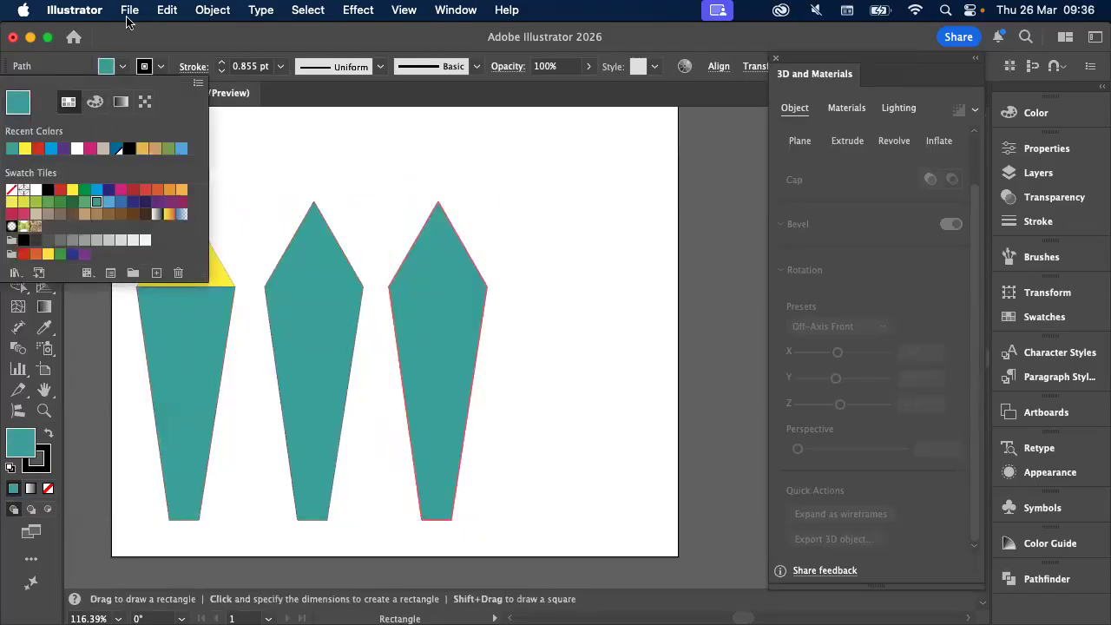
key("Escape")
left_click(15, 139)
left_click(17, 119)
left_click(131, 206)
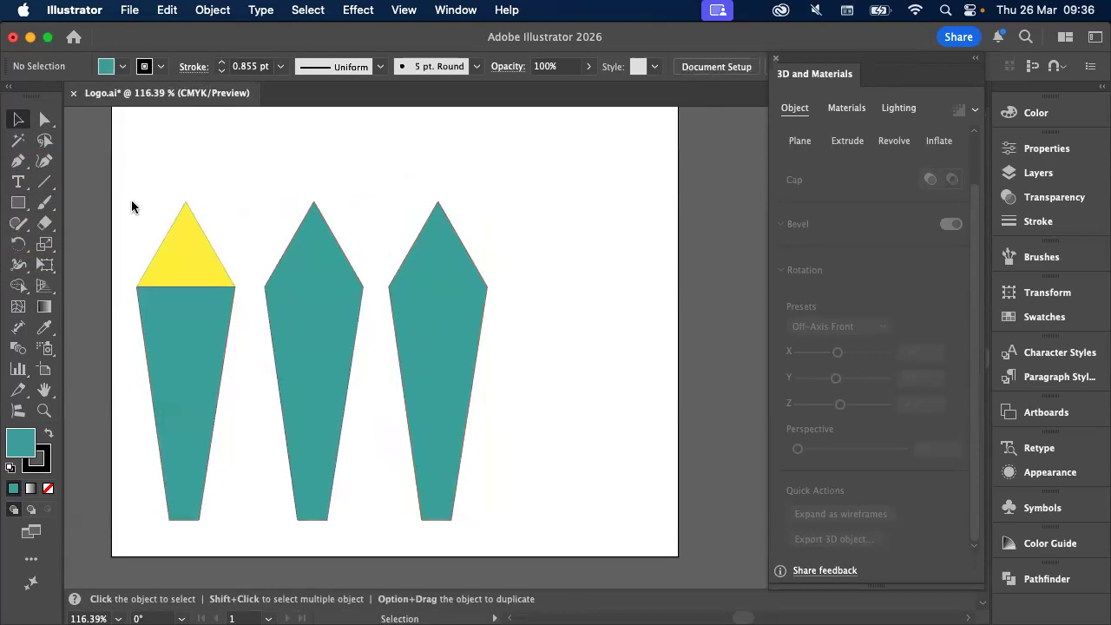
Draw a magenta rectangle from the copied rocket's vertical centreline that fully covers its right half
key("m")
left_click(123, 67)
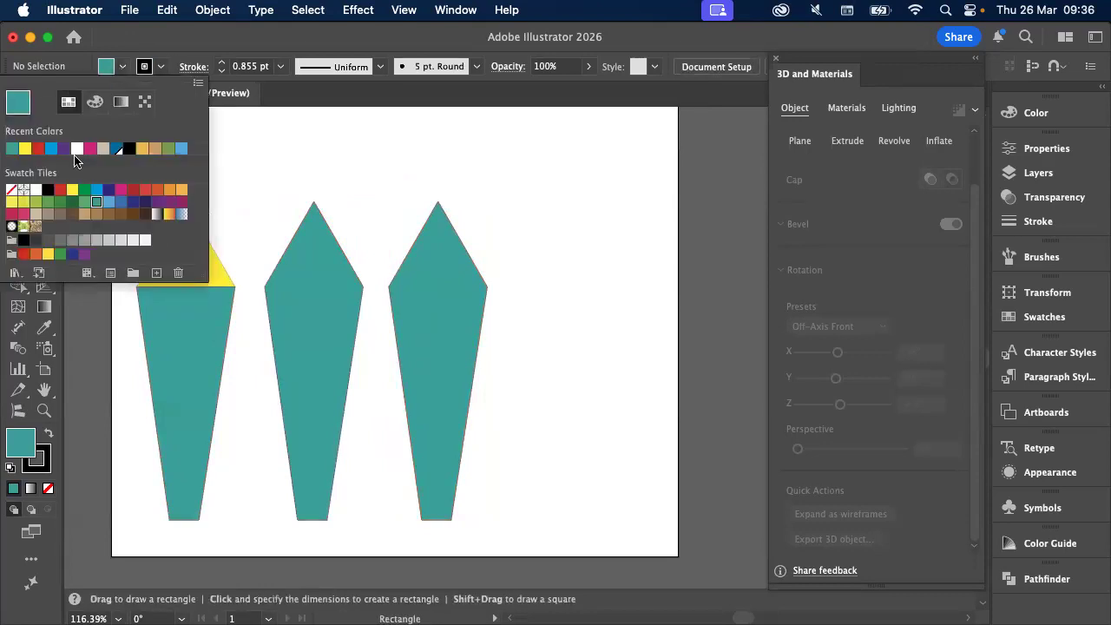
left_click(121, 189)
key("Escape")
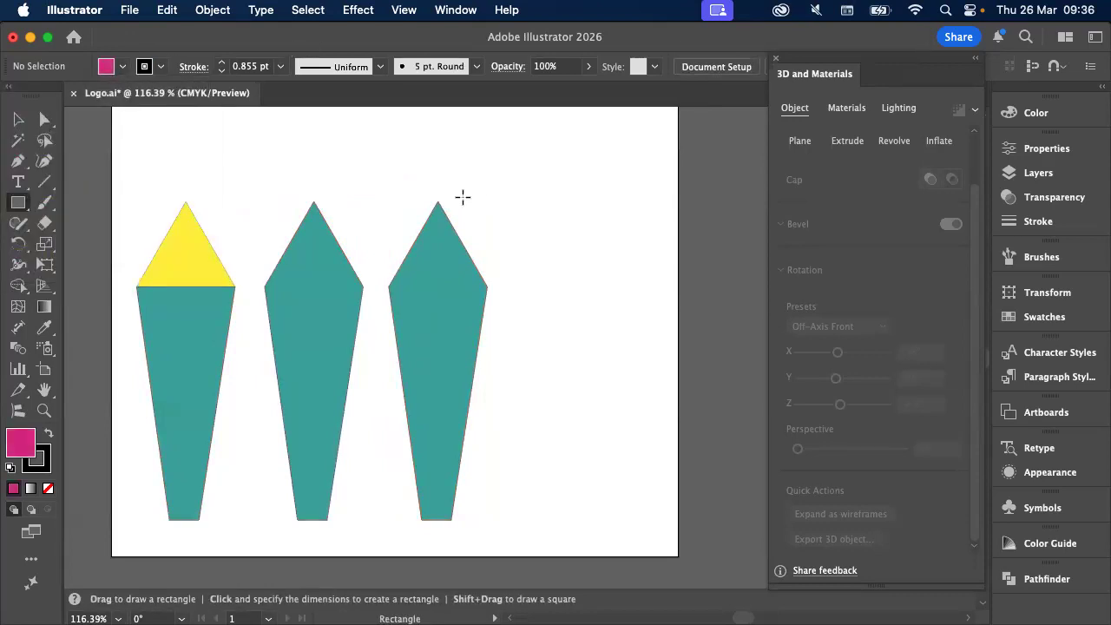
left_click_drag(437, 189, 534, 533)
Subtract the magenta rectangle from the copied rocket with Minus Front to leave only its left half
key("v")
left_click_drag(375, 207, 474, 313)
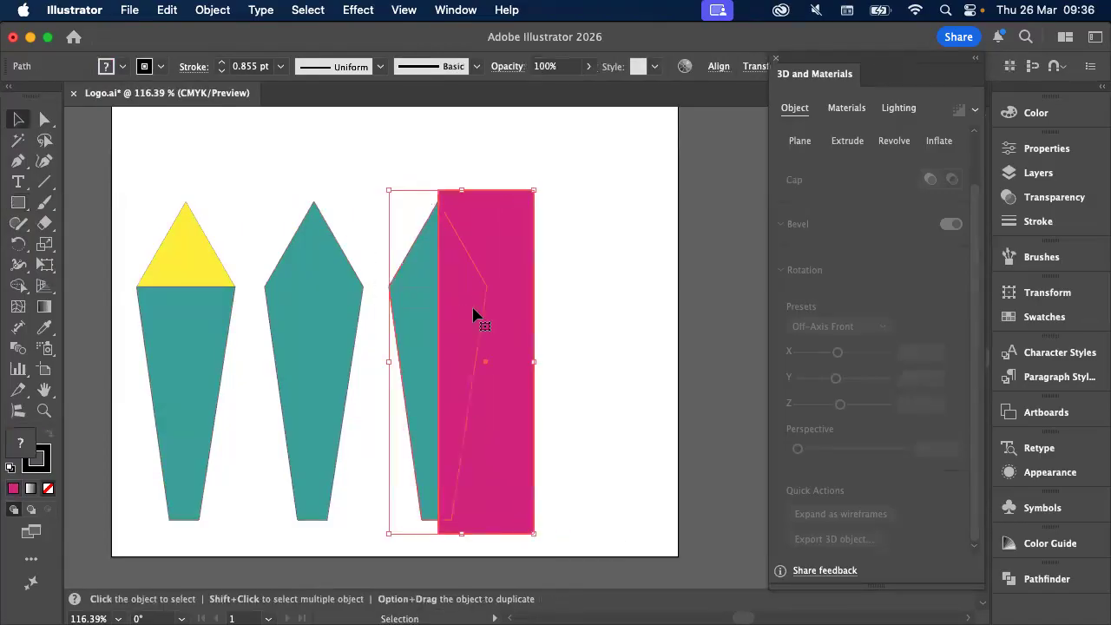
left_click(1047, 579)
left_click(830, 557)
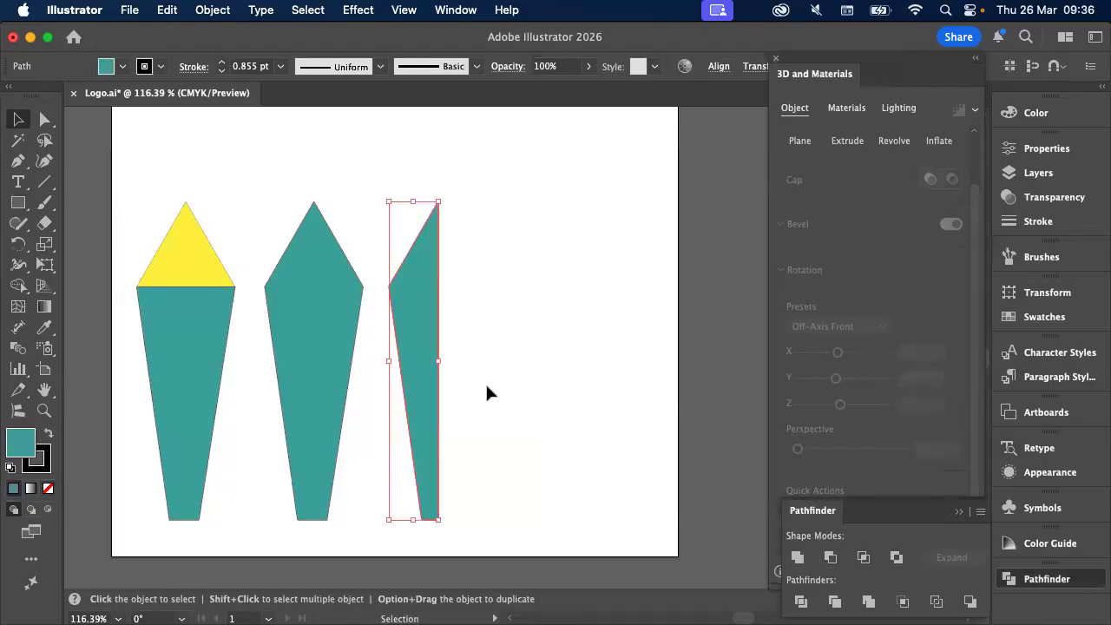
Try the 3D Revolve effect on the half rocket with the offset direction set to Right Edge
scroll(486, 393, "left", 3)
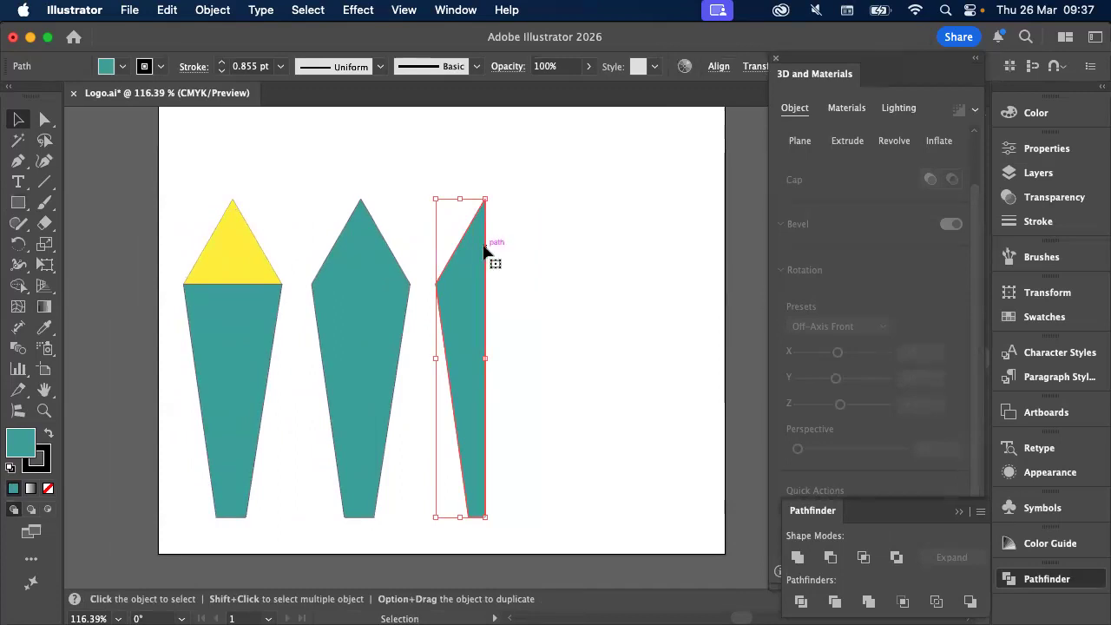
left_click_drag(820, 73, 705, 81)
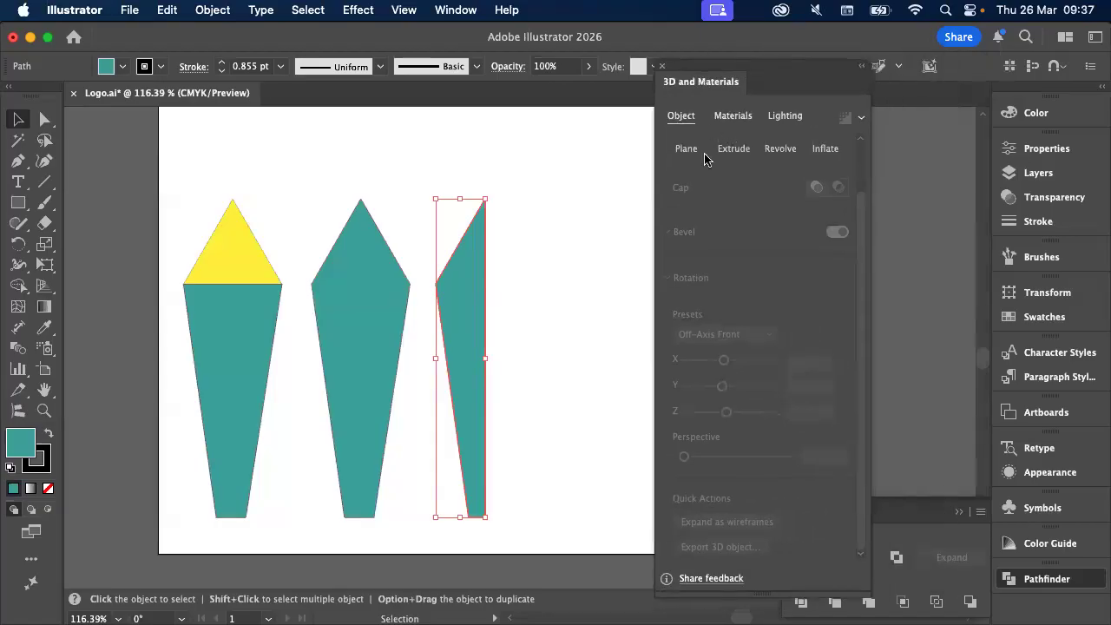
left_click(781, 186)
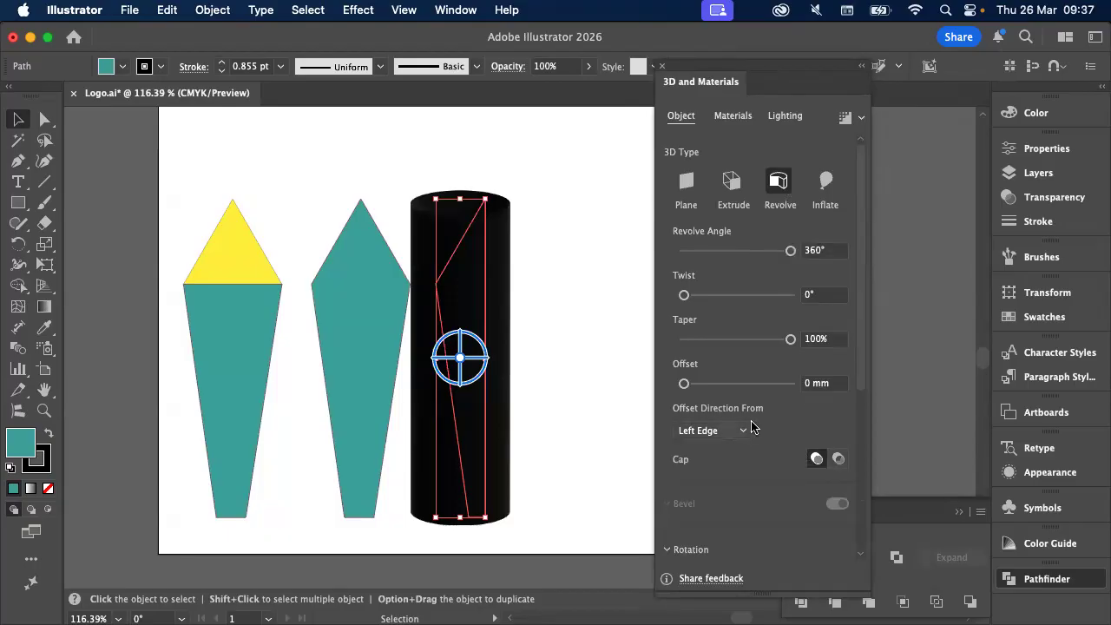
left_click(727, 432)
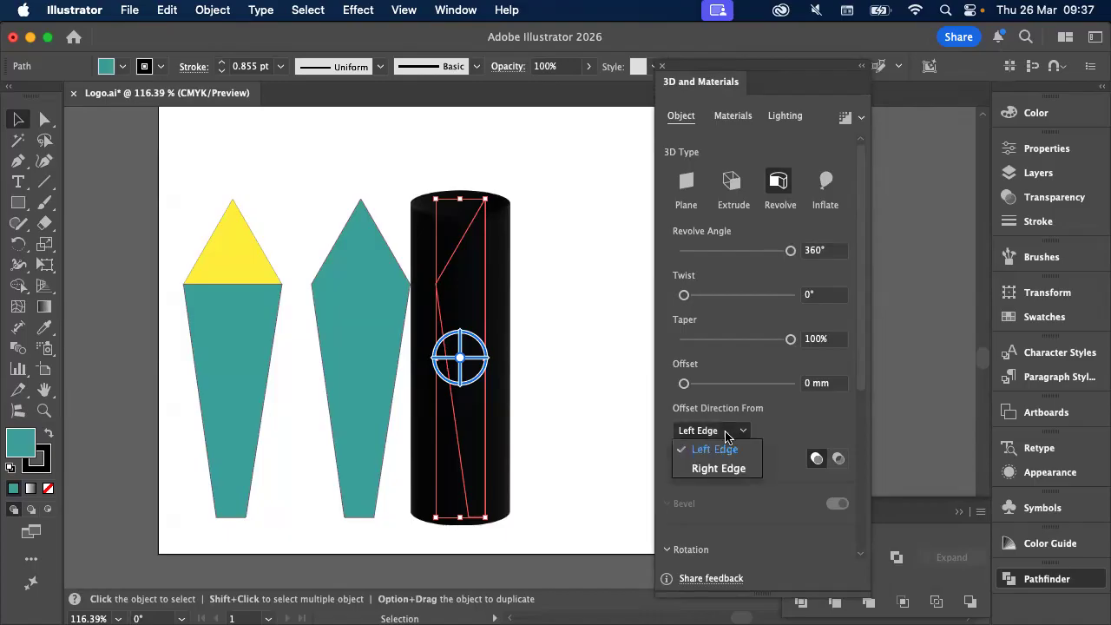
left_click(720, 469)
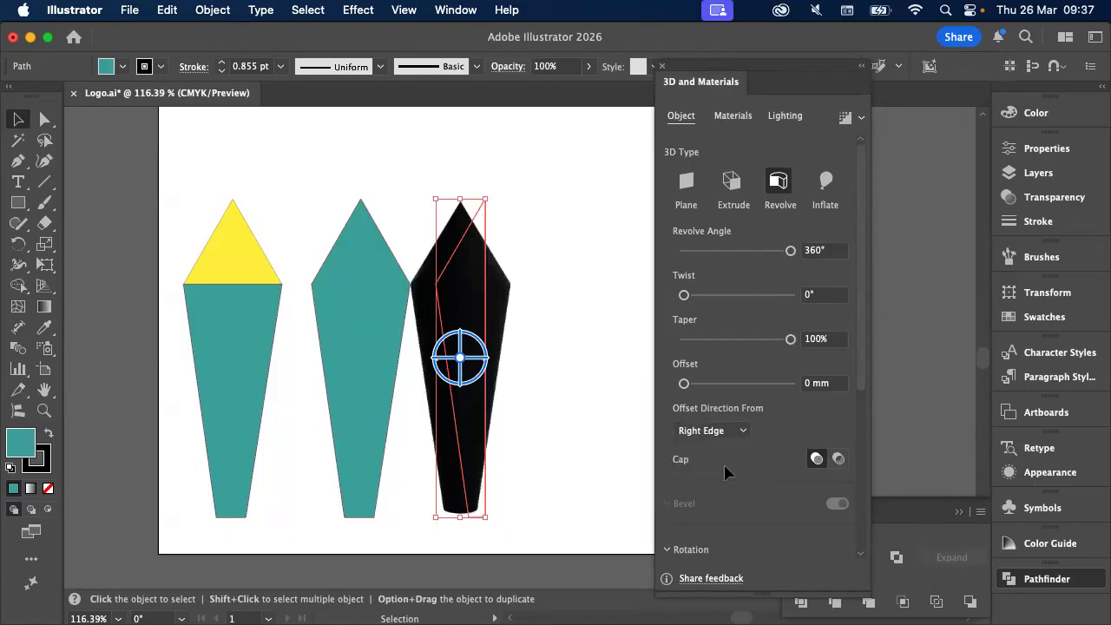
Try the revolved half rocket with no fill and a yellow stroke, and shift it slightly sideways
left_click(121, 70)
left_click(11, 189)
left_click(158, 69)
left_click(159, 71)
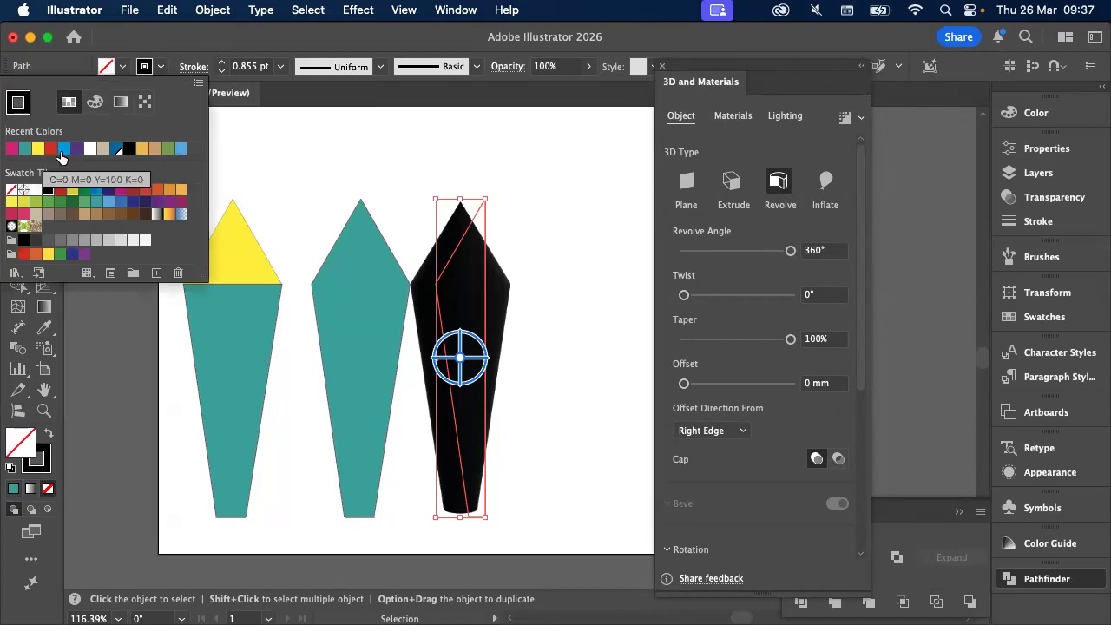
left_click(38, 150)
left_click_drag(484, 323, 508, 312)
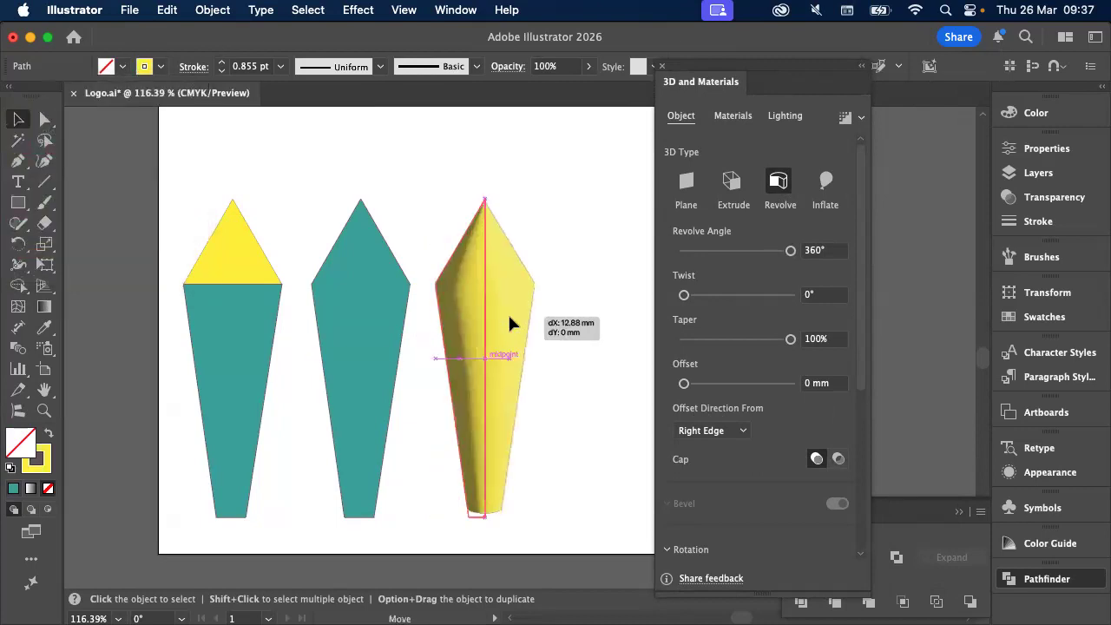
Undo the move, the colour changes and the 3D revolve on the half rocket
left_click(453, 211)
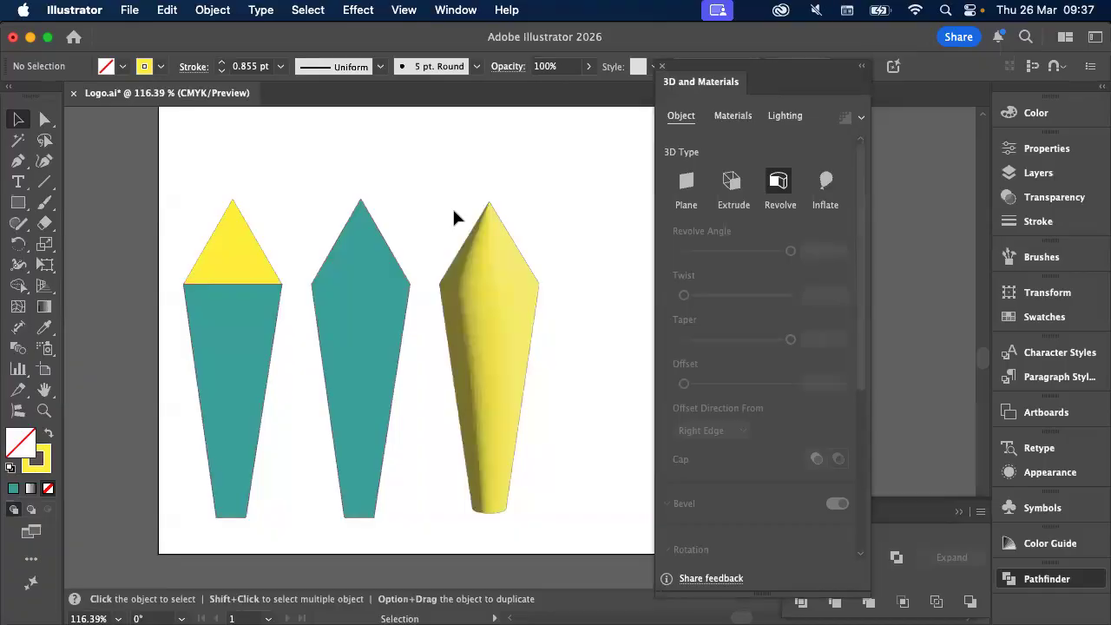
key("a")
left_click(490, 238)
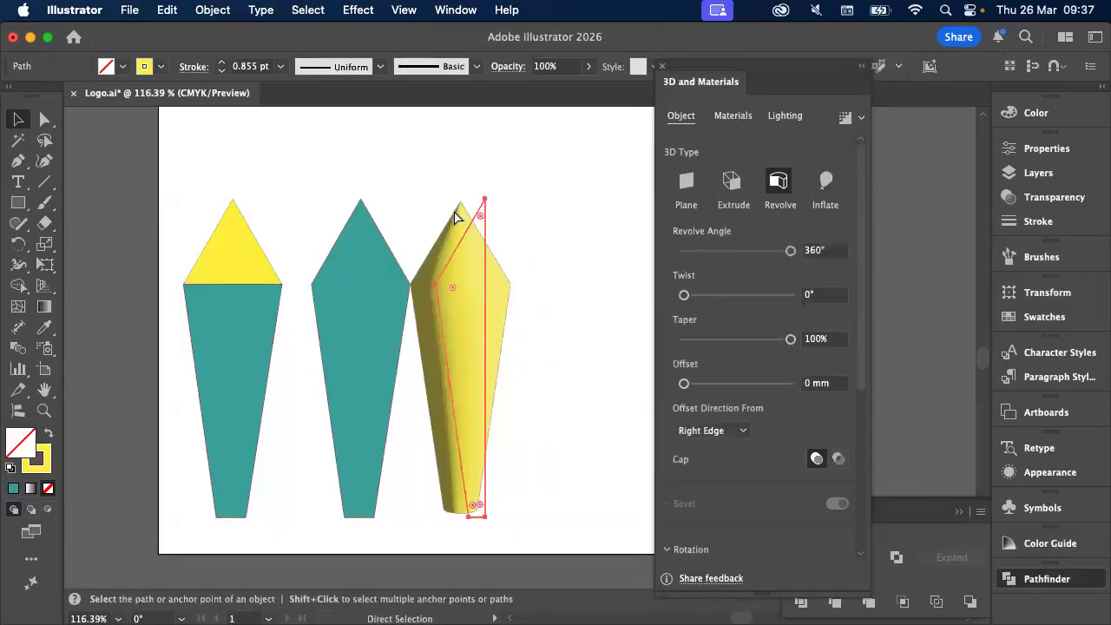
key("super+z")
key("super+z")
Duplicate the half rocket beside the original and revolve the copy in 3D with the offset direction set to Right Edge
key("v")
scroll(555, 259, "right", 5)
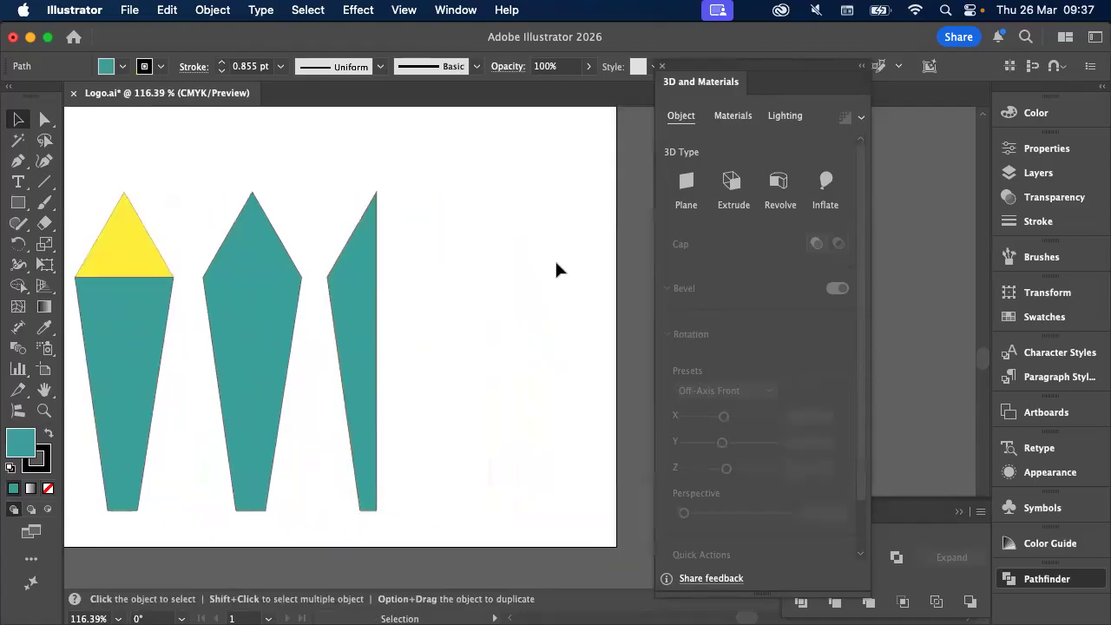
left_click_drag(337, 301, 450, 301)
left_click(779, 183)
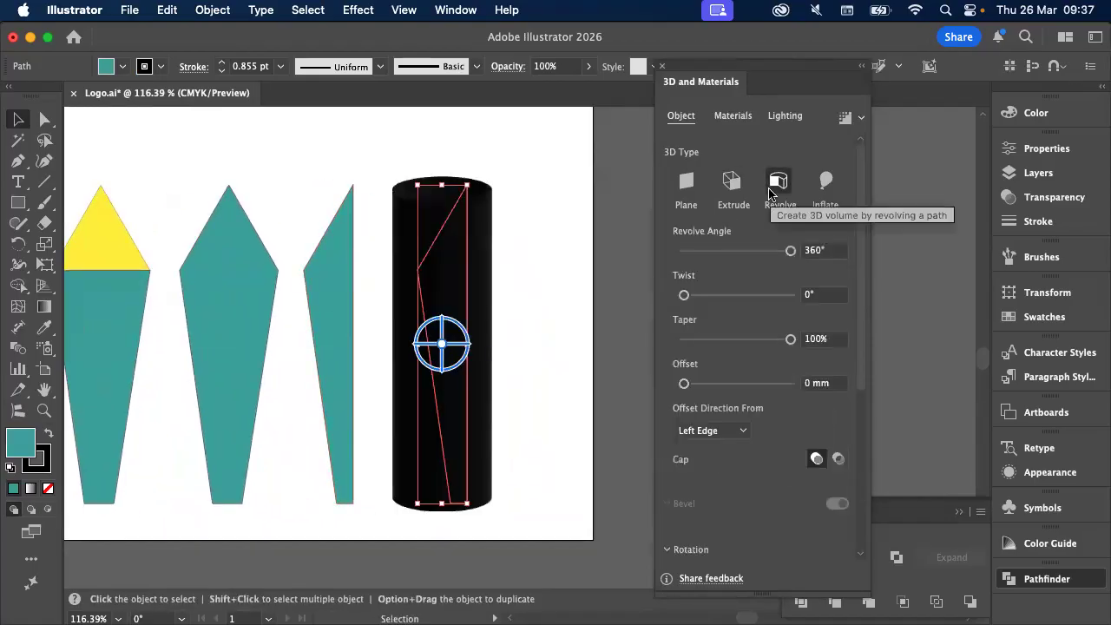
left_click(727, 433)
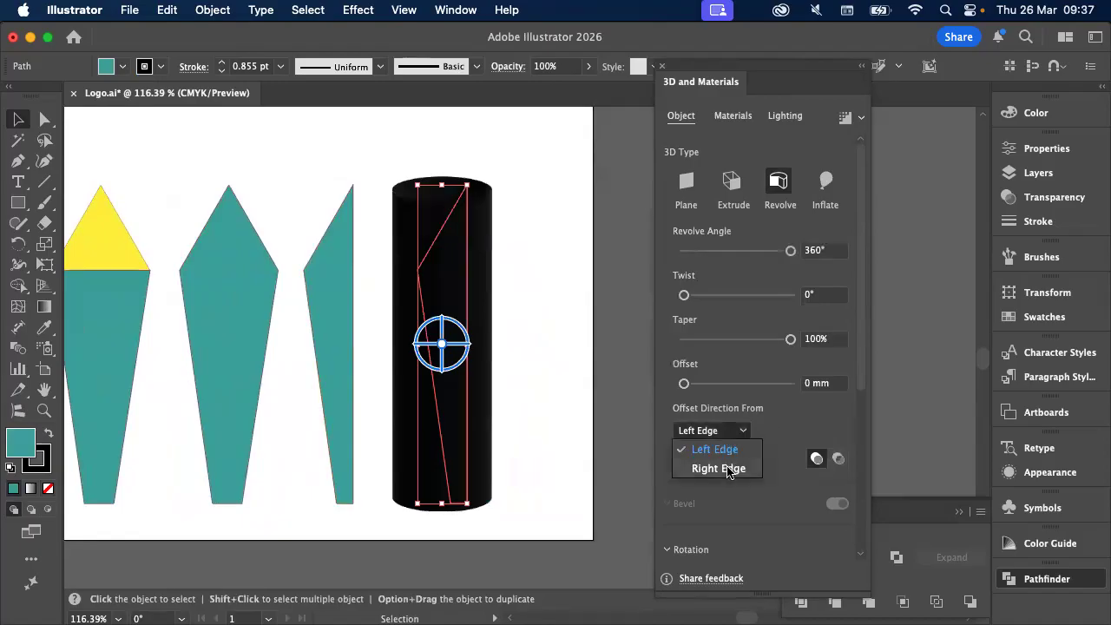
left_click(734, 468)
left_click(535, 426)
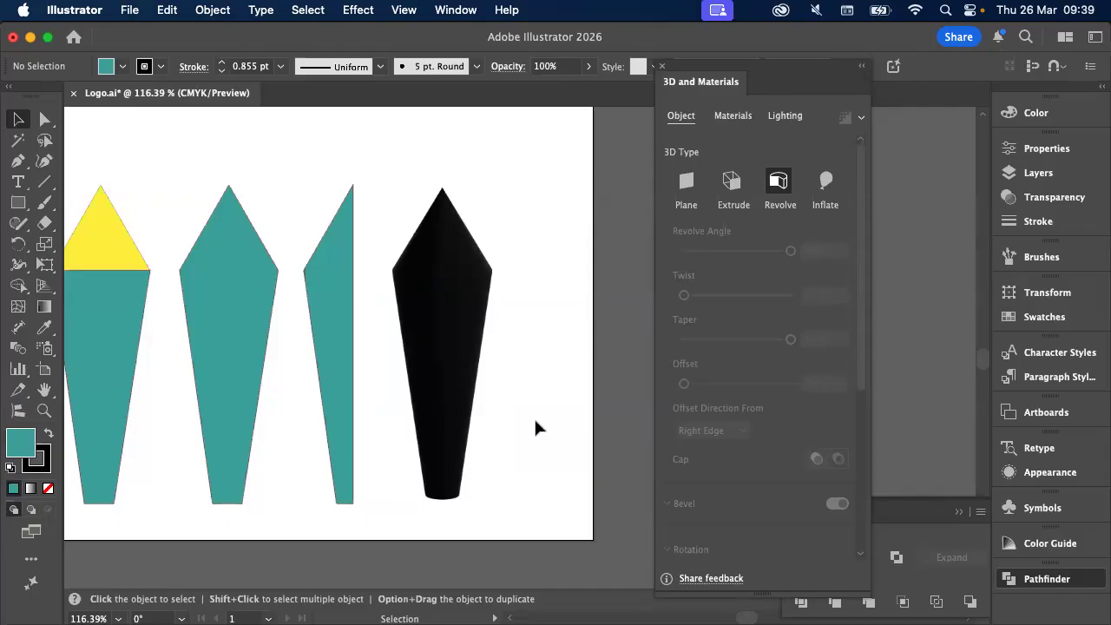
Change the revolved rocket's stroke to yellow and set its fill to None
left_click(459, 382)
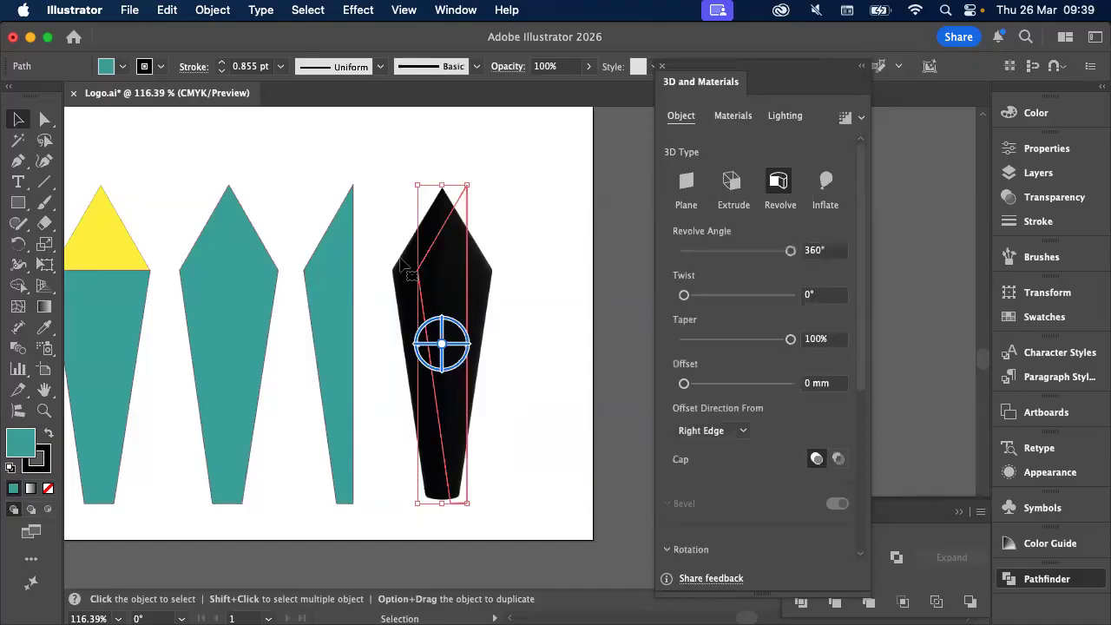
left_click(161, 67)
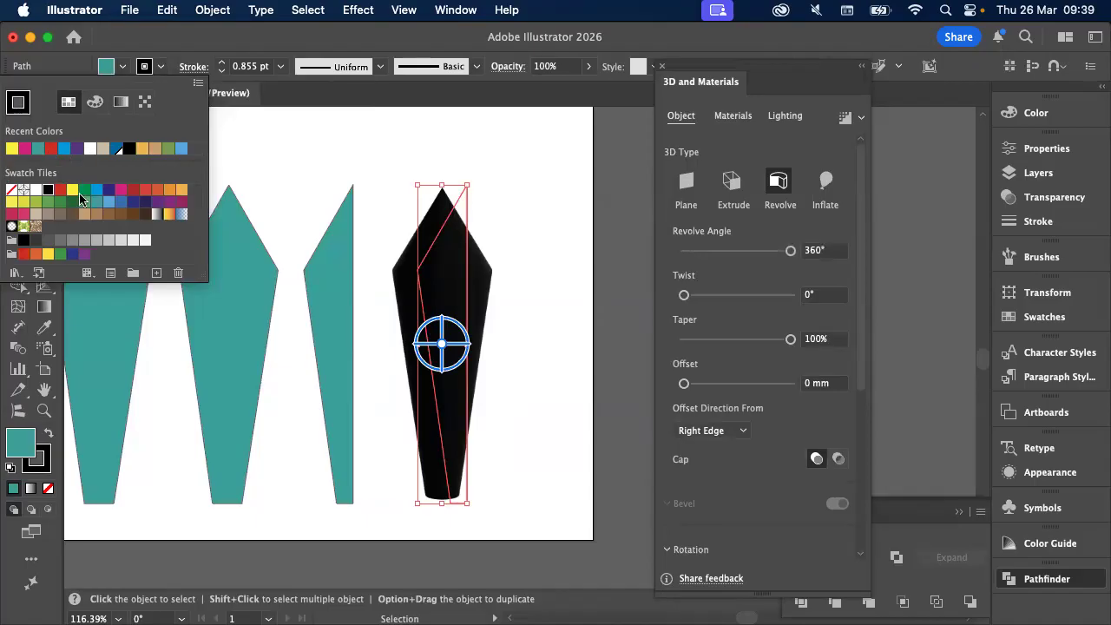
left_click(90, 149)
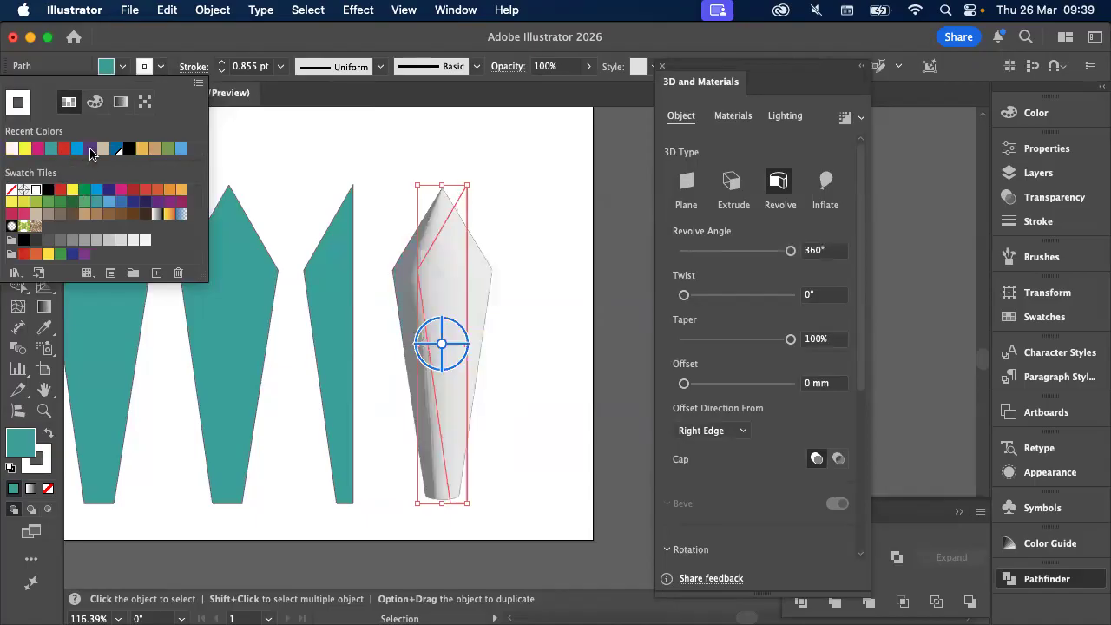
left_click(73, 190)
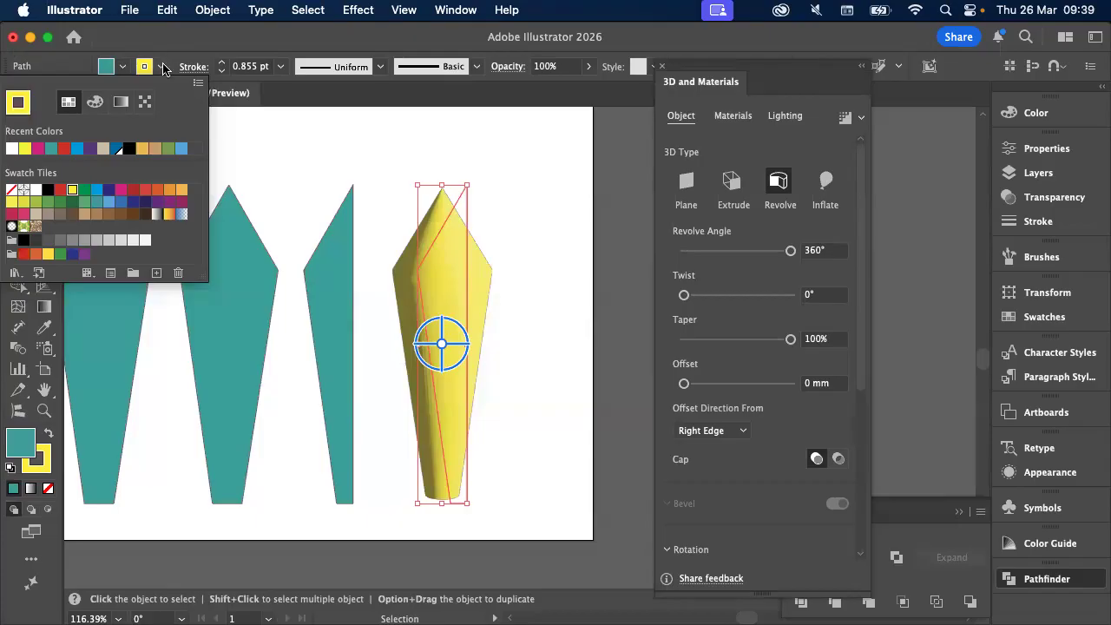
left_click(124, 69)
left_click(124, 70)
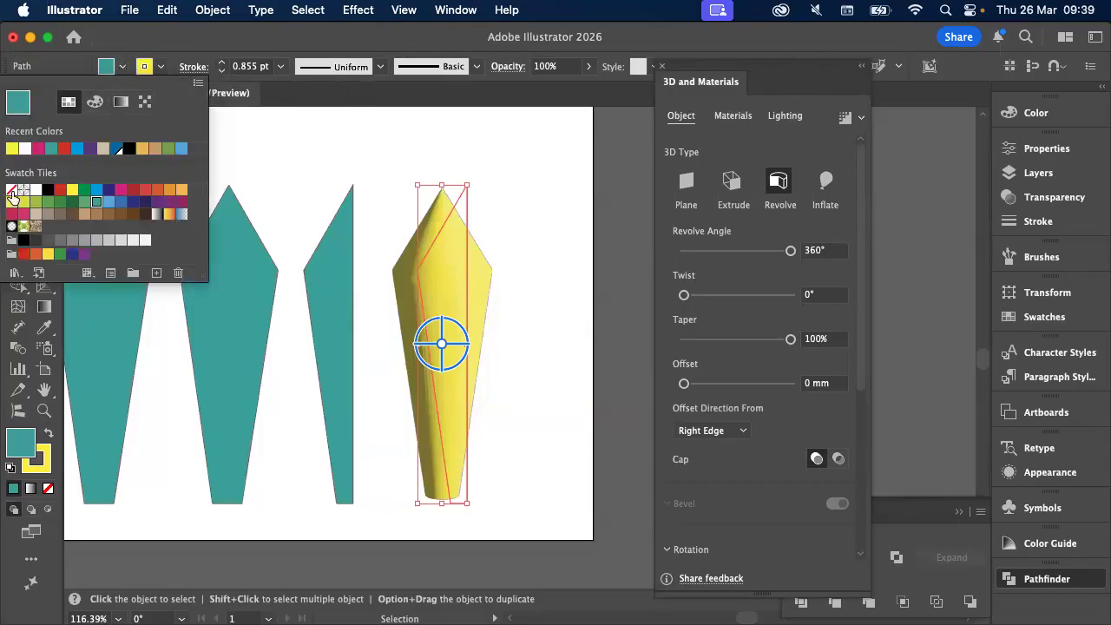
left_click(12, 191)
left_click(329, 178)
left_click(367, 174)
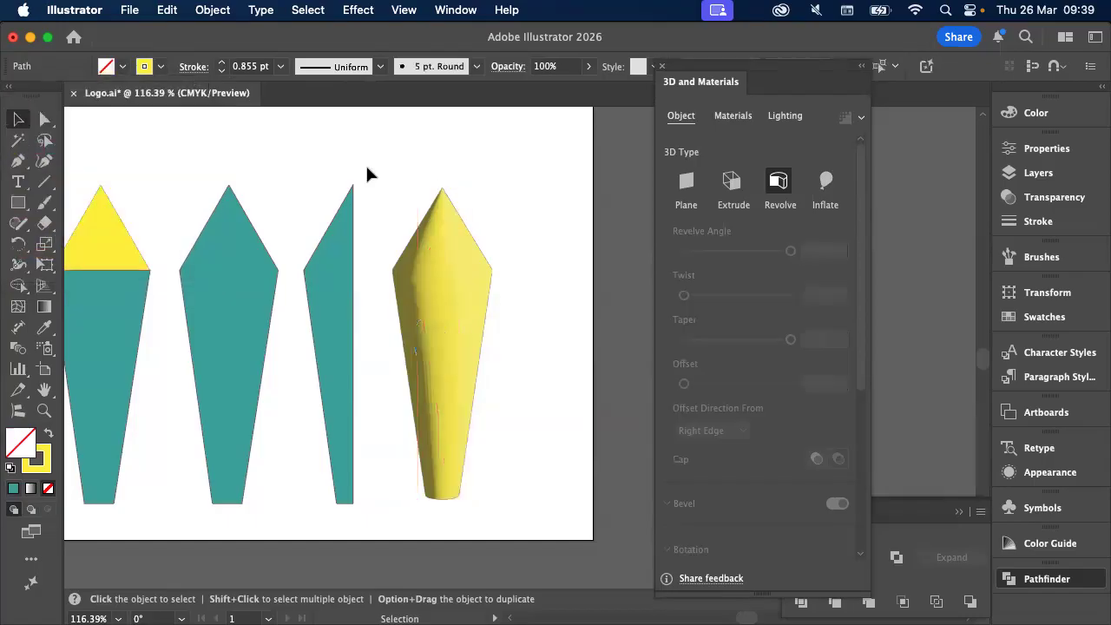
Try rotating the revolved rocket in 3D, and sweep its revolve angle to 0° and back to 360°
scroll(367, 174, "right", 3)
left_click(379, 306)
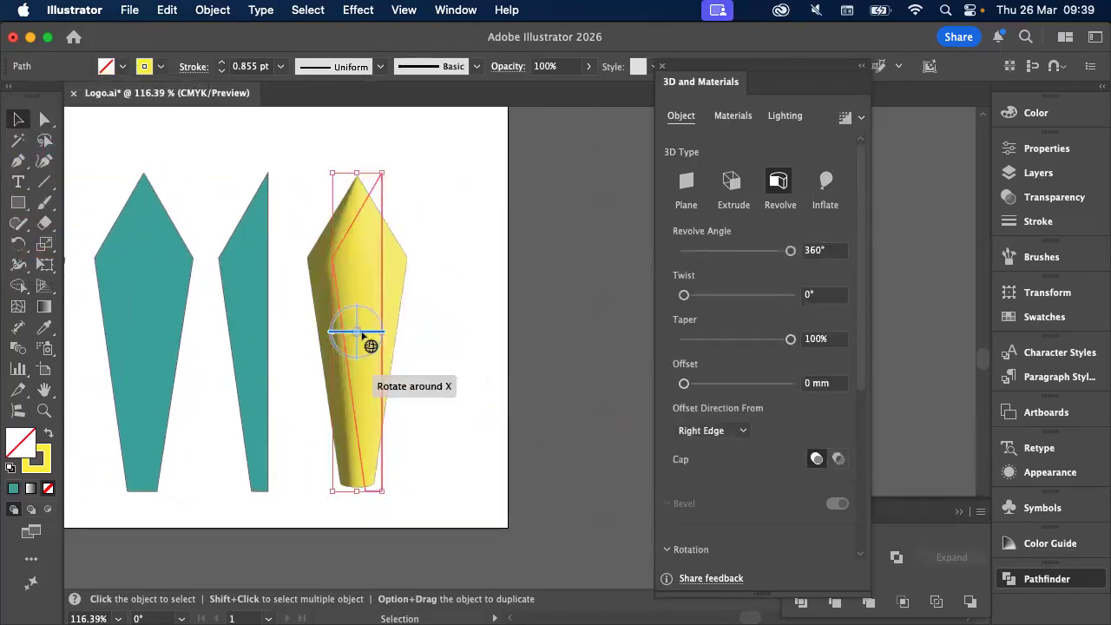
left_click_drag(364, 342, 367, 401)
left_click_drag(790, 250, 661, 251)
mouse_move(367, 321)
left_mouse_down()
mouse_move(351, 289)
mouse_move(358, 328)
left_mouse_up()
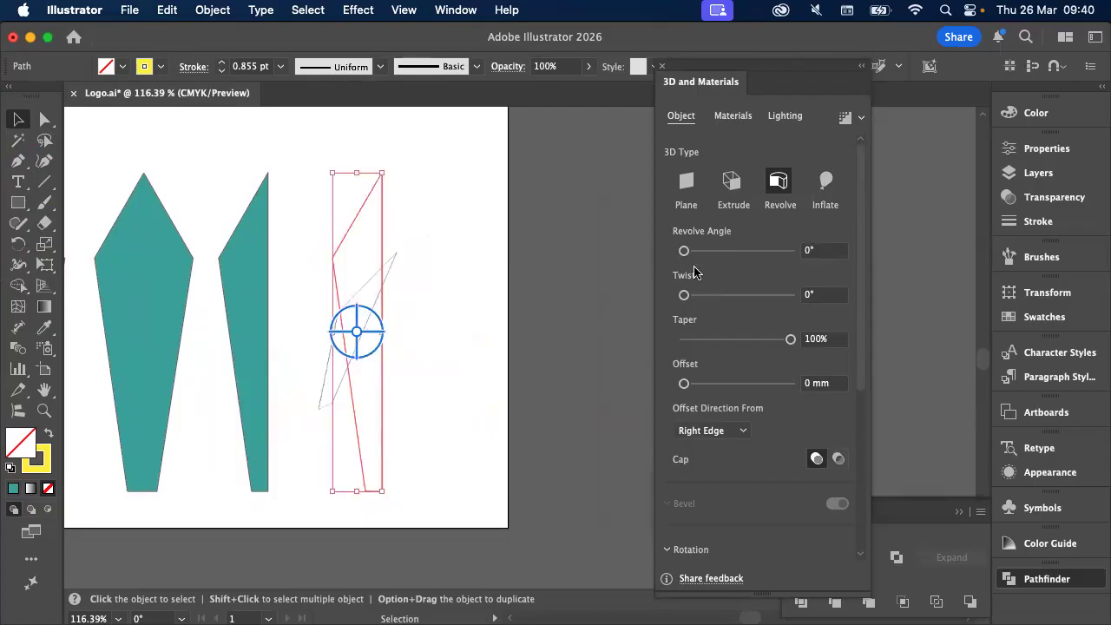
left_click_drag(684, 251, 816, 267)
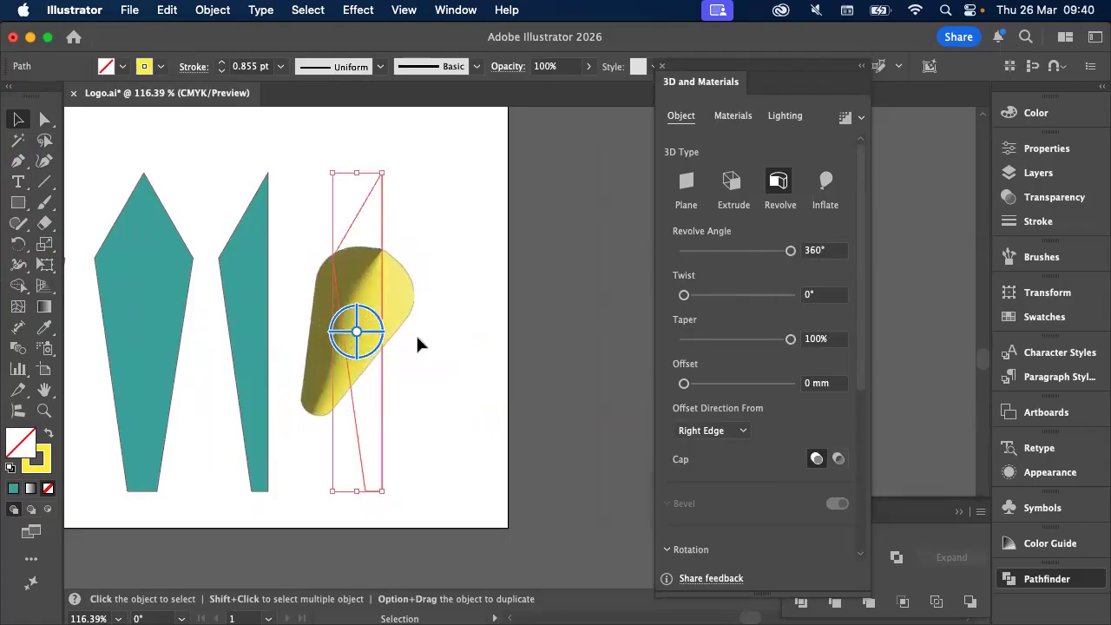
Undo the rotation and revolve angle trials on the yellow 3D rocket
key("a")
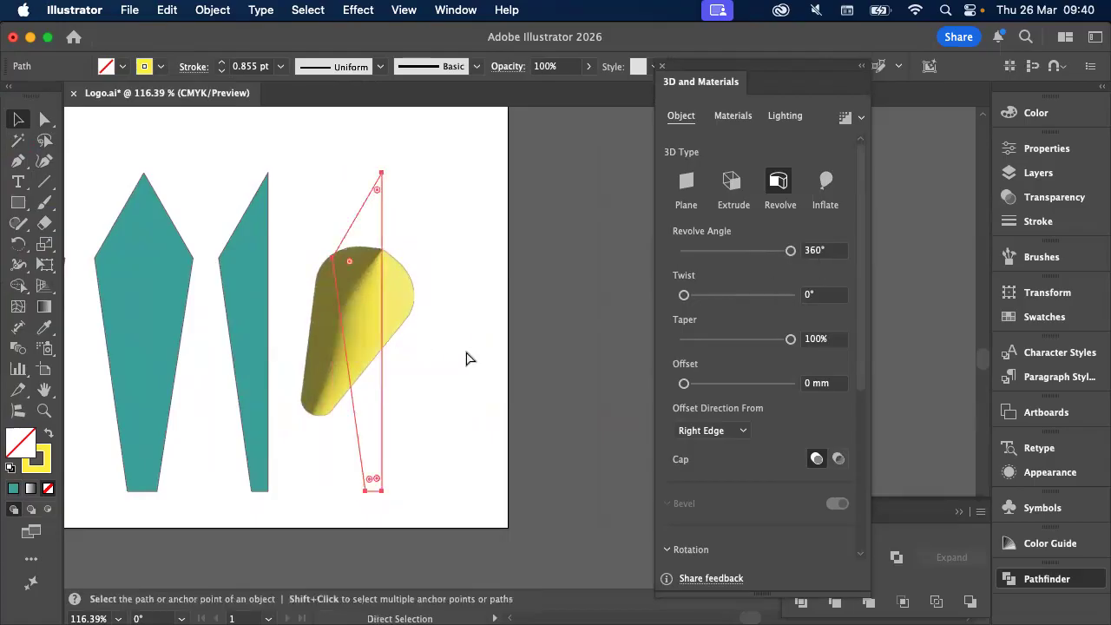
key("super+z")
key("super+shift+z")
key("v")
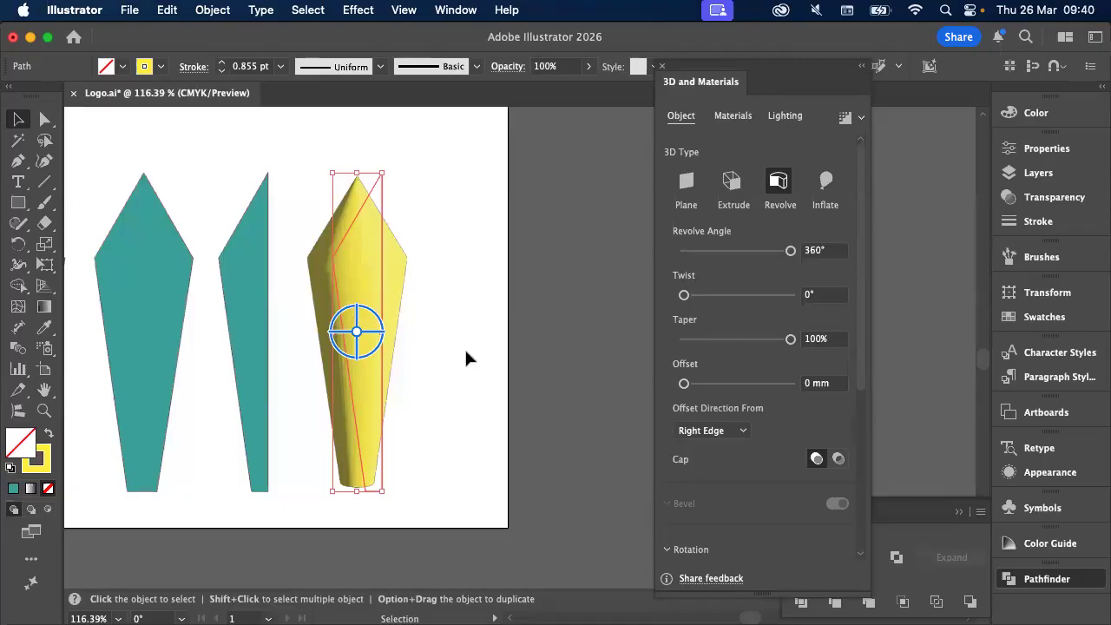
Move the flat rocket shapes off the artboard to the left and shift the yellow 3D rocket toward the artboard's left side
left_click(466, 358)
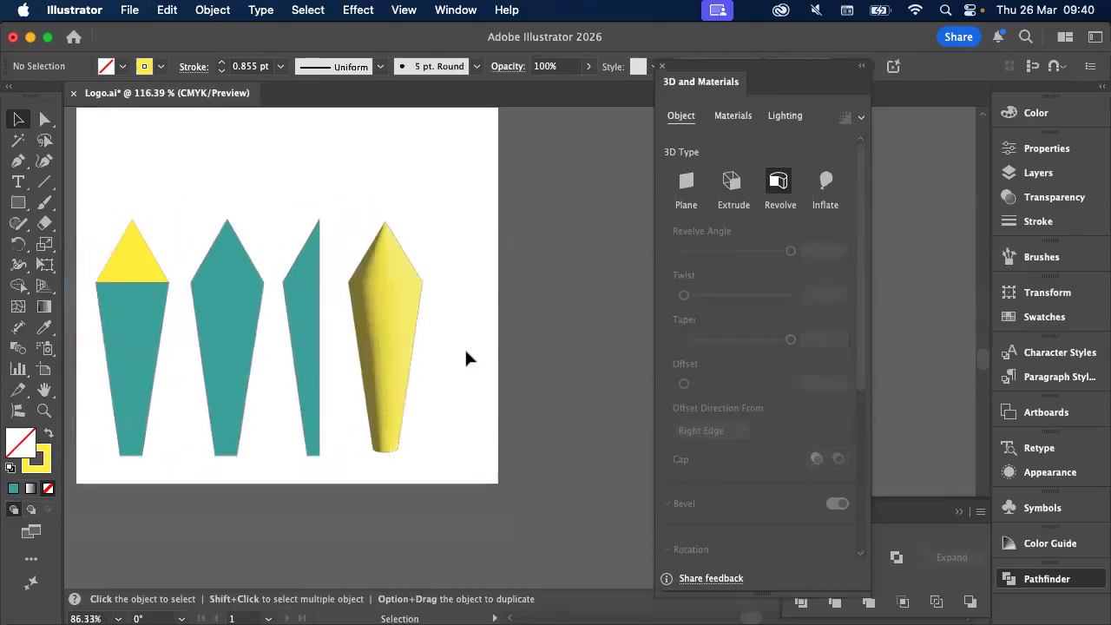
scroll(466, 359, "down", 2)
left_click(421, 342)
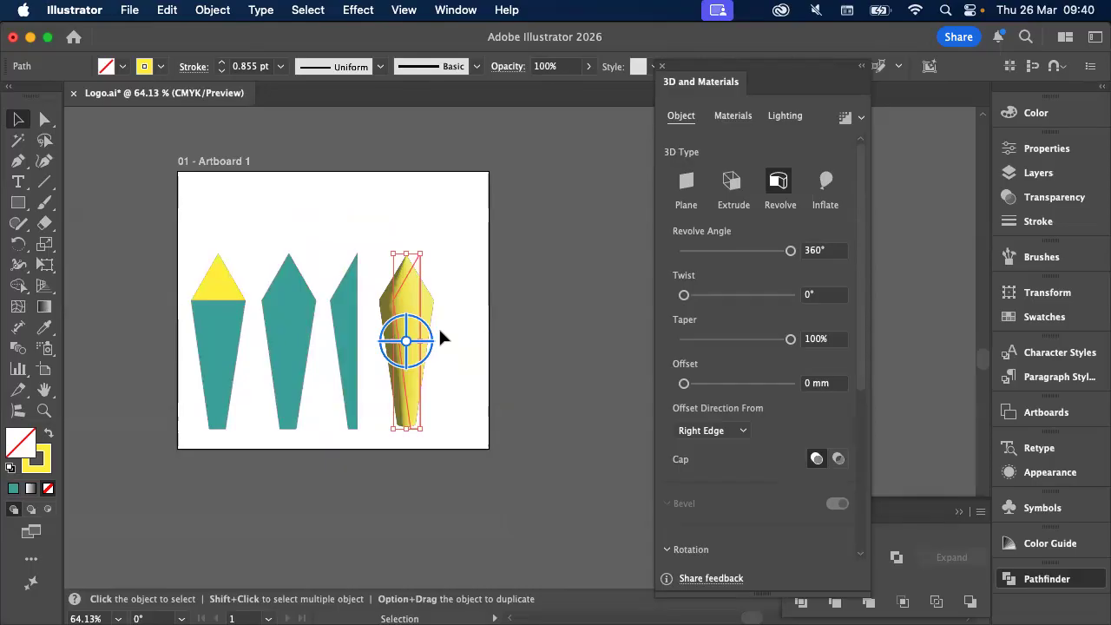
left_click_drag(178, 241, 235, 395)
left_click_drag(392, 367, 273, 359)
Draw a thin horizontal rectangle to the upper right of the 3D rocket with the default stroke and a dark blue fill
key("super+Tab")
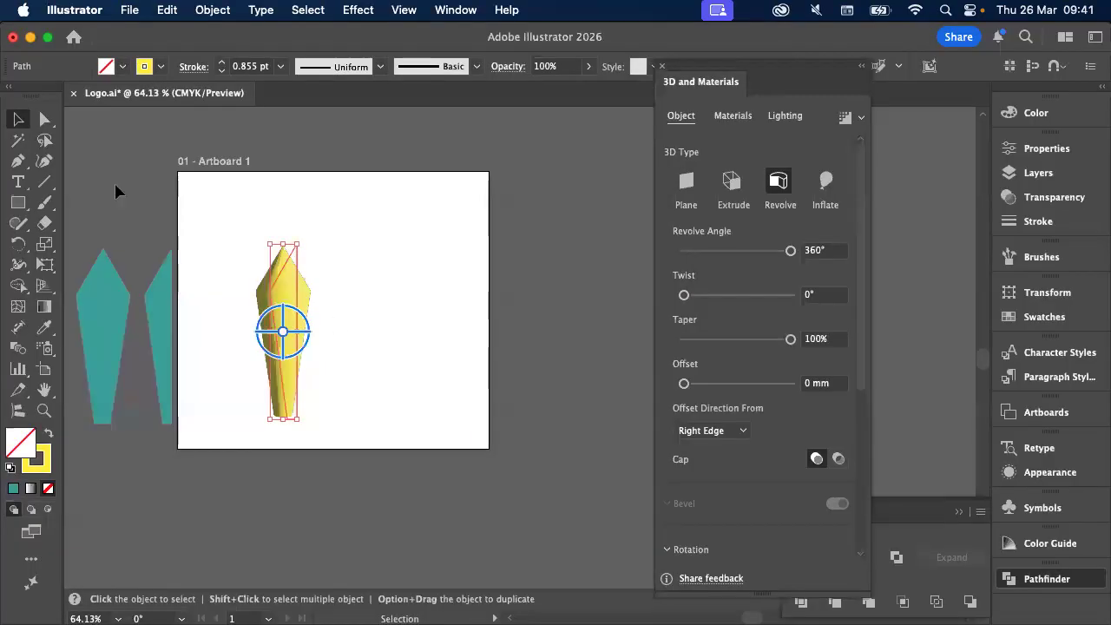
key("m")
left_click_drag(364, 215, 473, 227)
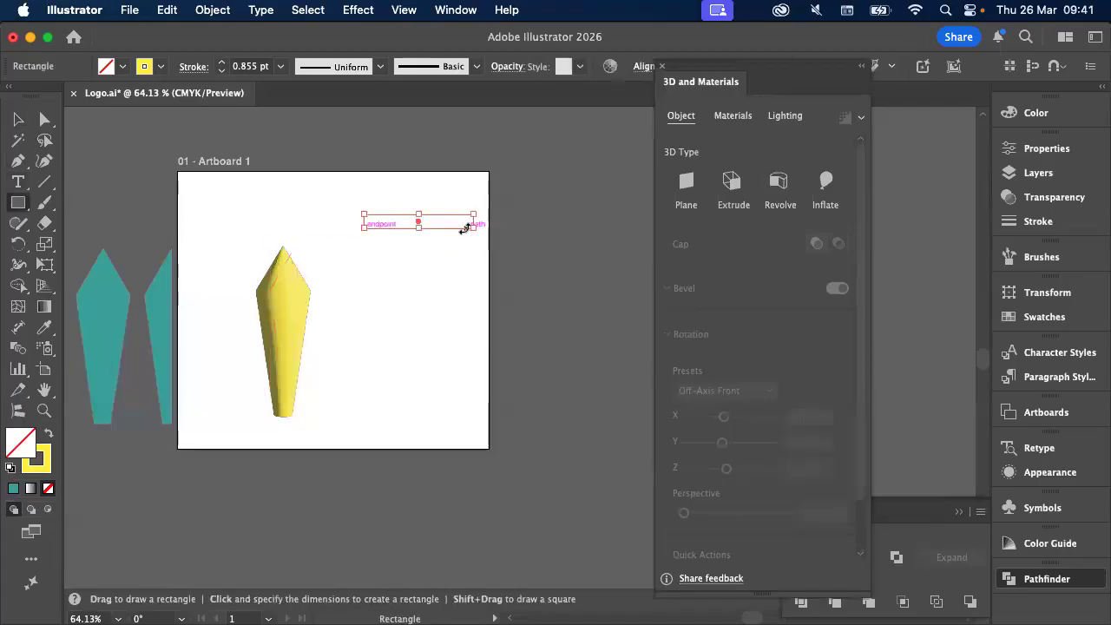
key("d")
left_click(123, 66)
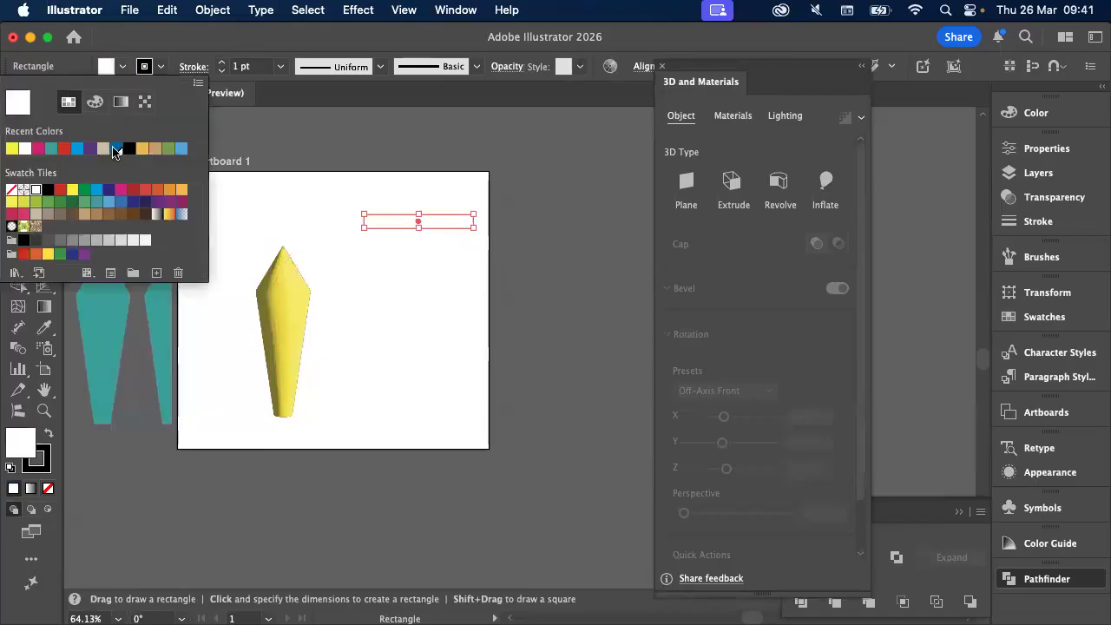
left_click(116, 148)
left_click(17, 121)
Duplicate the blue bar below the original, rotate the copy to vertical and move it slightly lower
scroll(497, 231, "up", 5)
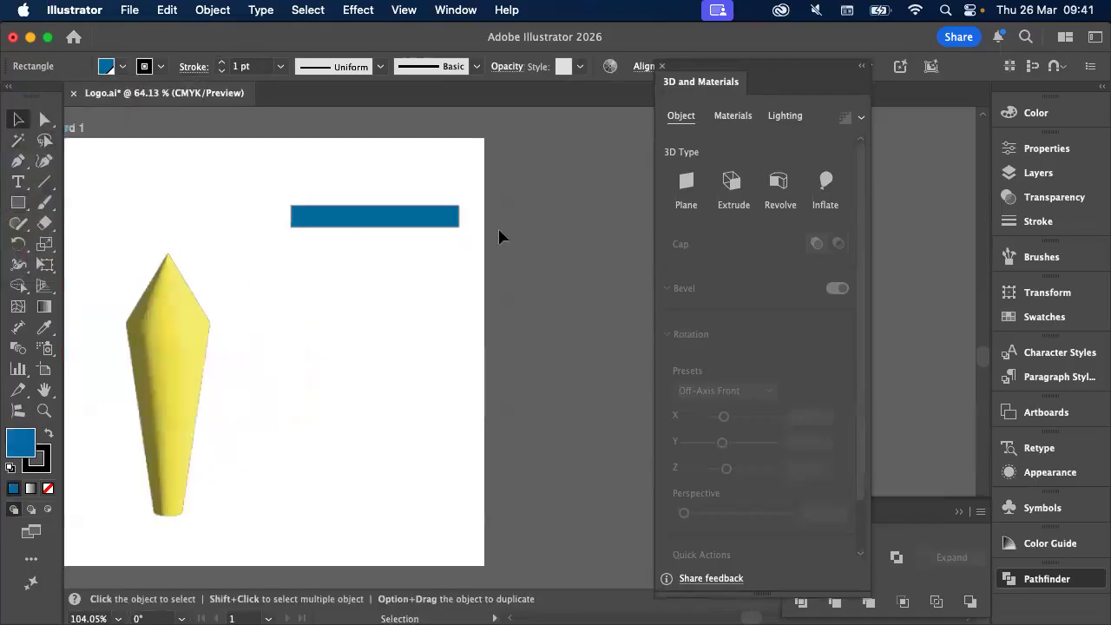
left_click_drag(385, 216, 373, 368)
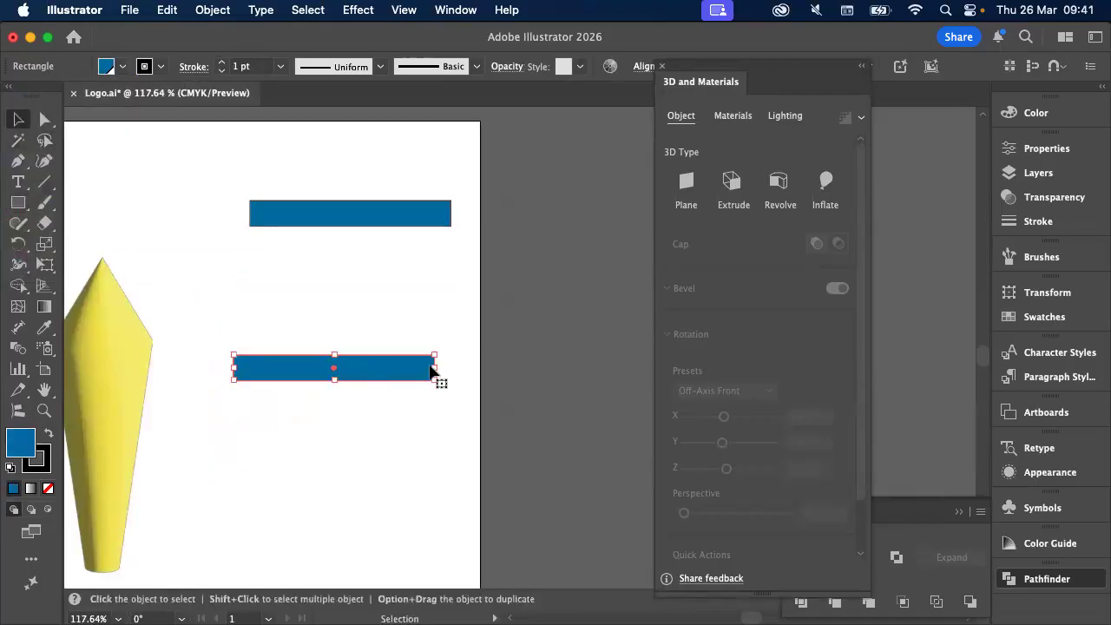
left_click_drag(434, 353, 348, 509)
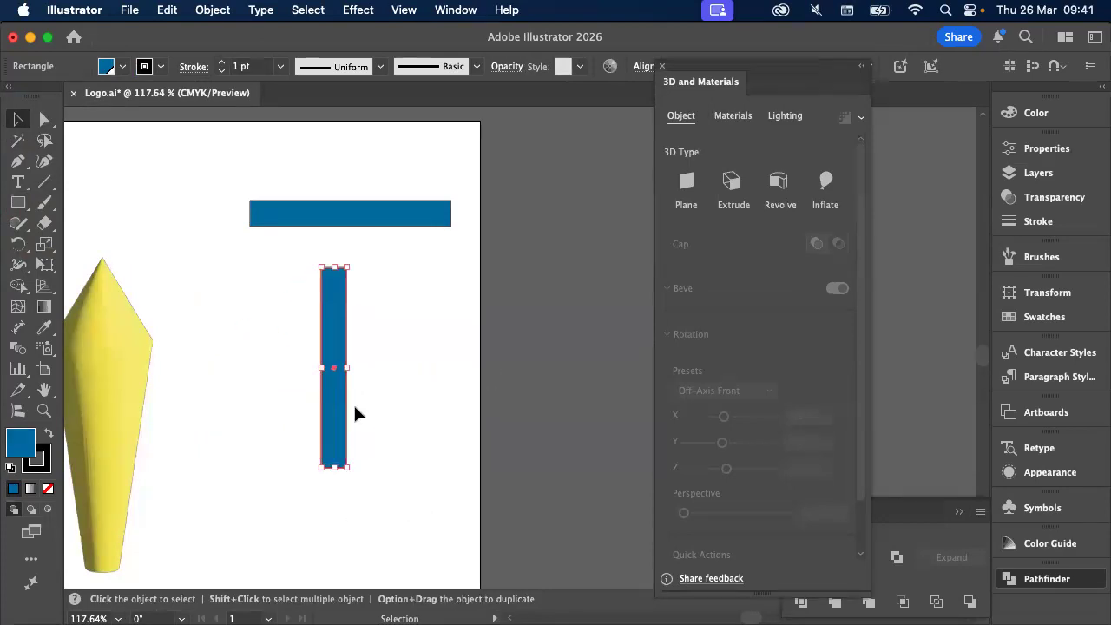
left_click_drag(326, 418, 341, 463)
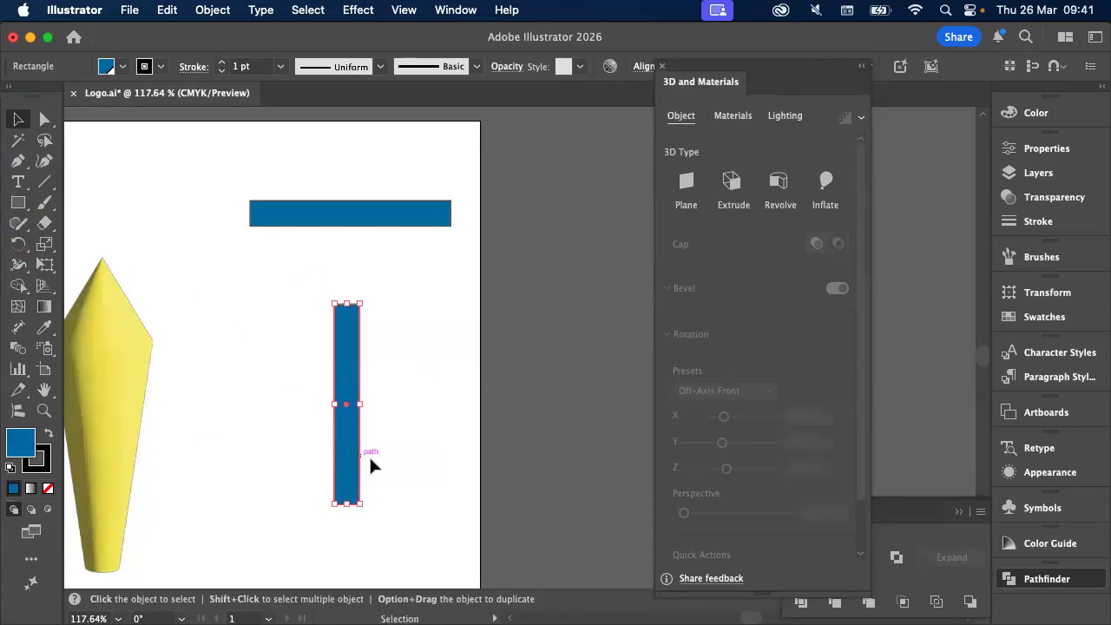
left_click(371, 457)
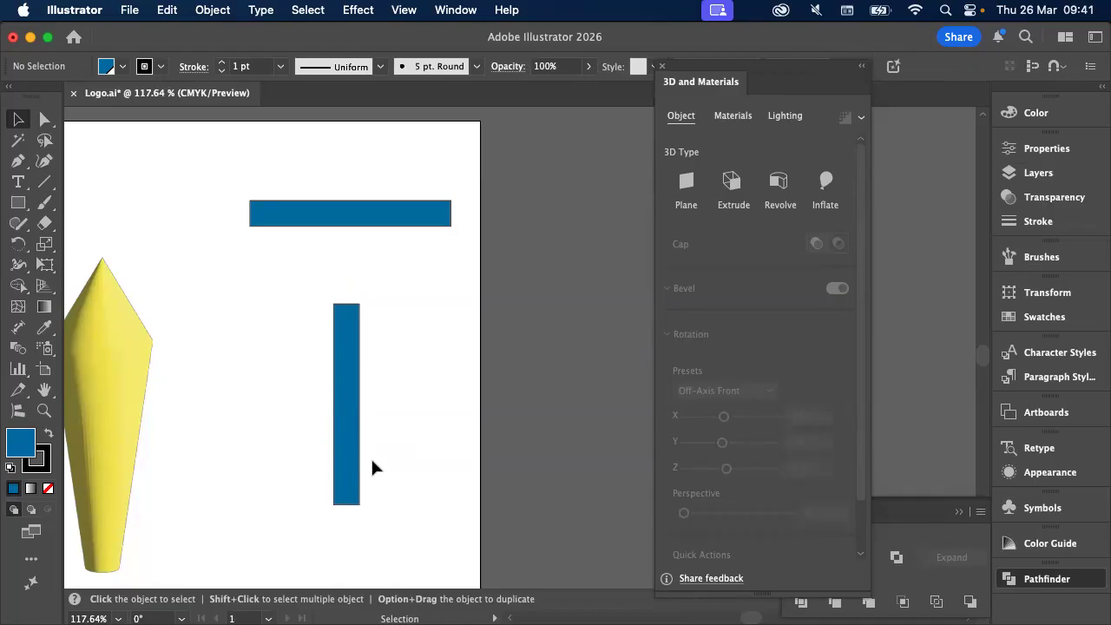
Check the rocket reference in Acrobat, then move the horizontal blue bar up, lengthen it toward the left and set its stroke to None
key("super+Tab")
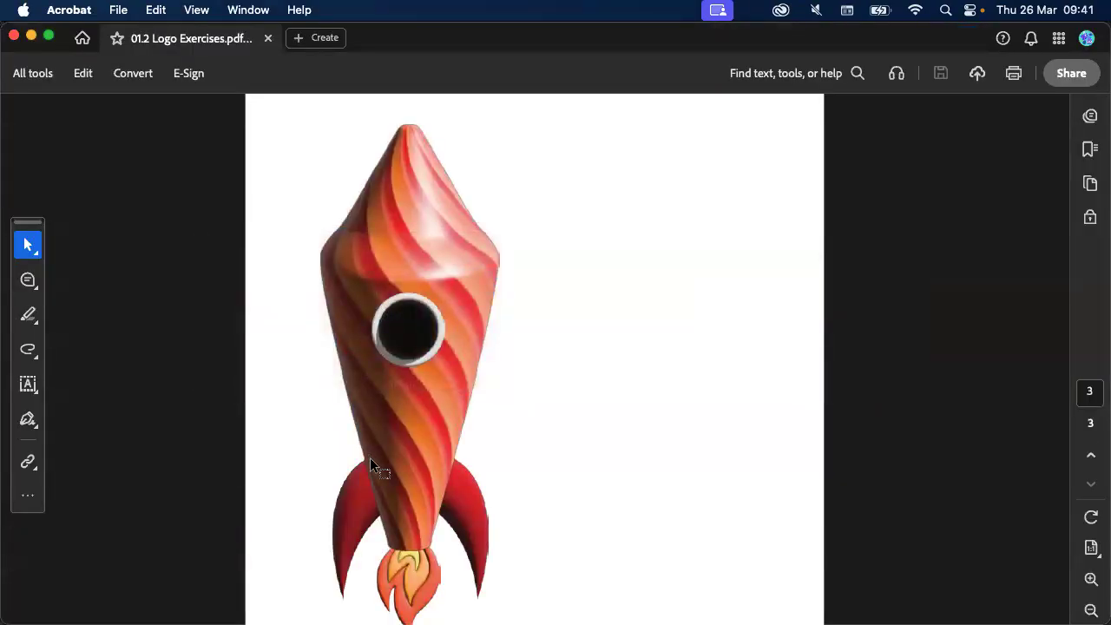
key("super+Tab")
left_click(357, 219)
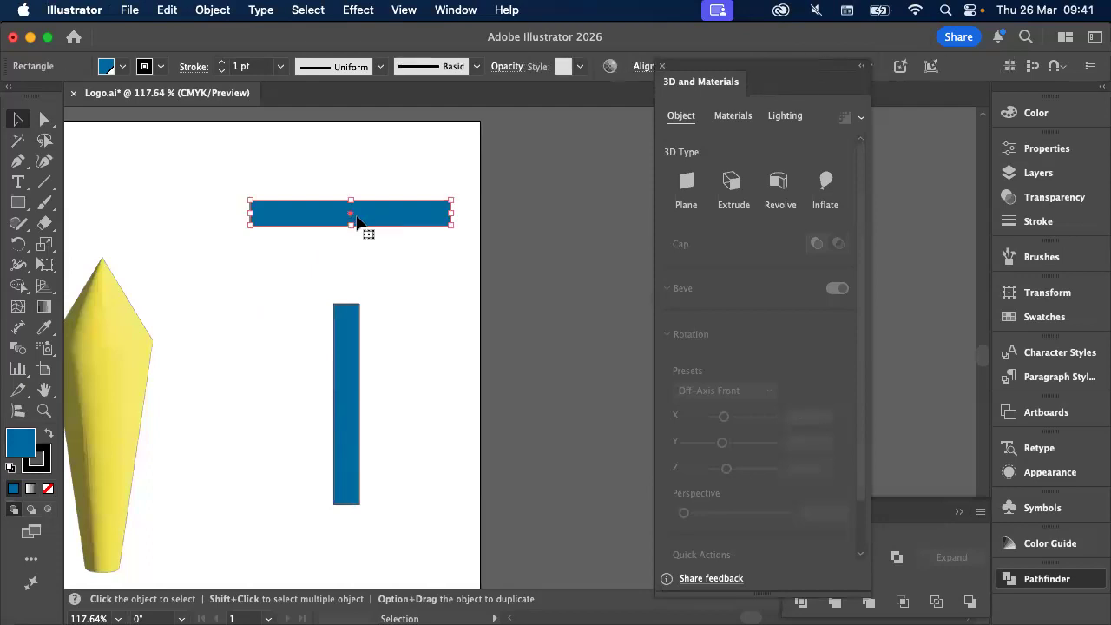
scroll(357, 218, "up", 2)
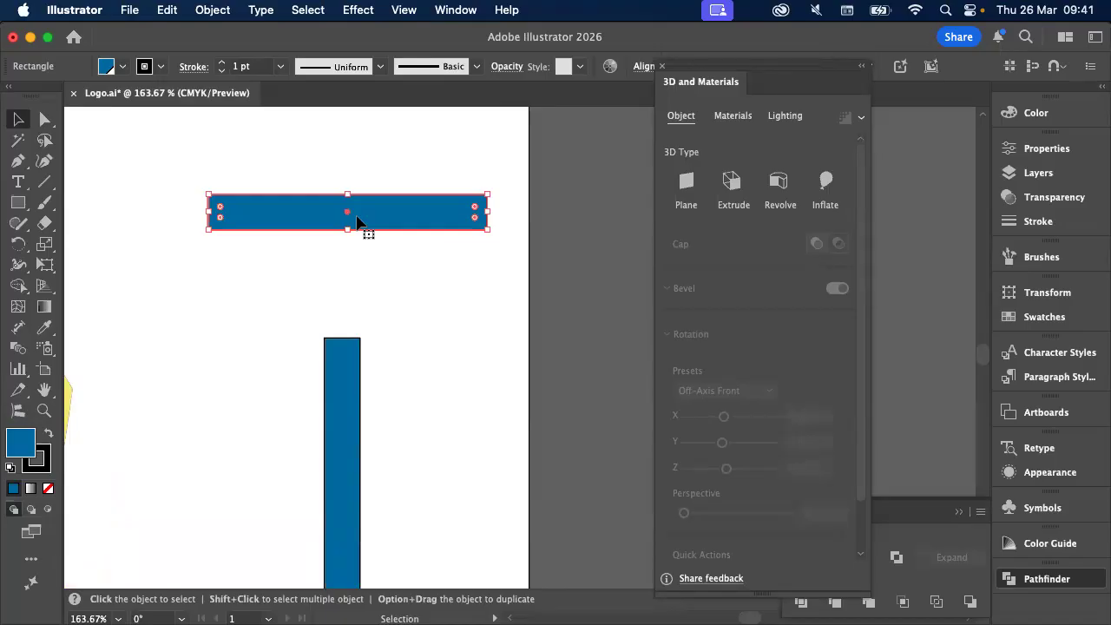
scroll(357, 222, "up", 2)
scroll(356, 222, "left", 2)
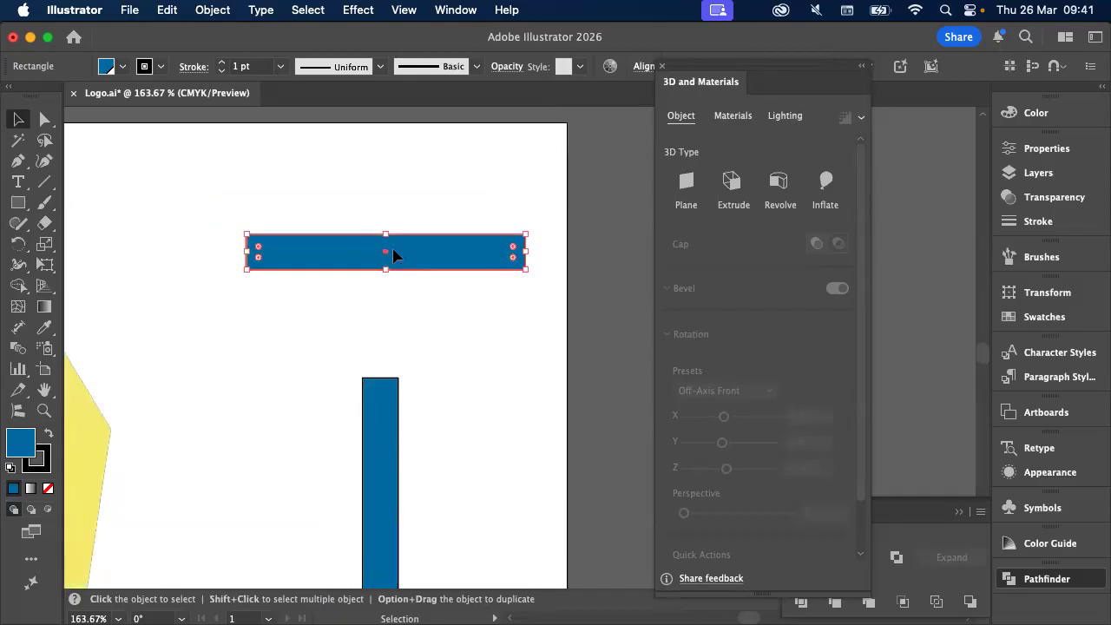
left_click_drag(392, 247, 387, 204)
mouse_move(240, 210)
left_mouse_down()
mouse_move(136, 206)
mouse_move(114, 190)
left_mouse_up()
scroll(114, 189, "left", 3)
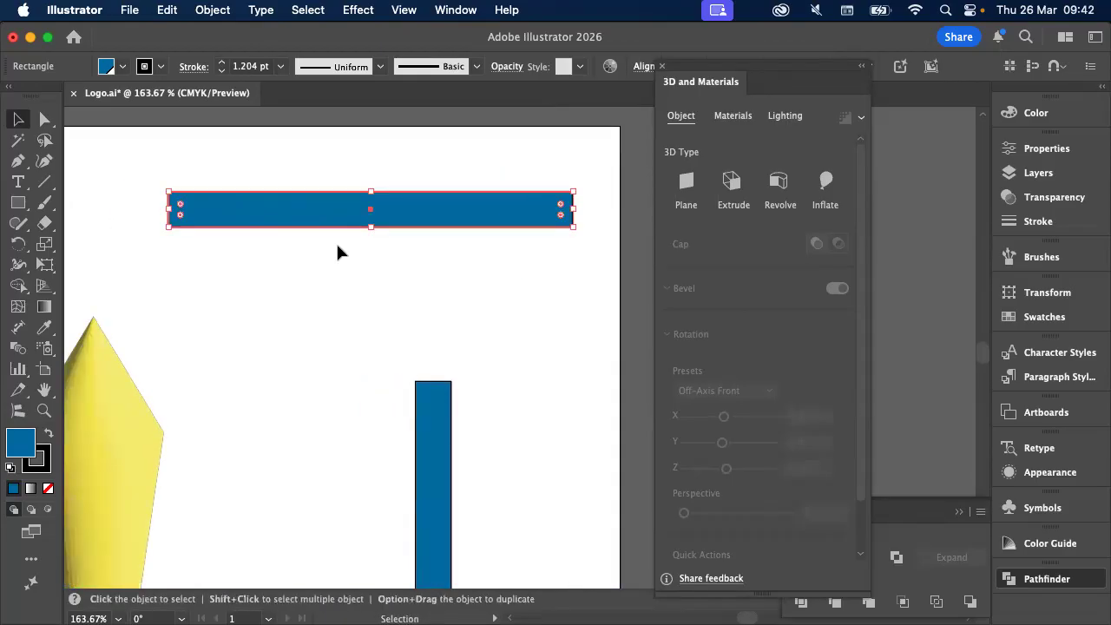
left_click(161, 66)
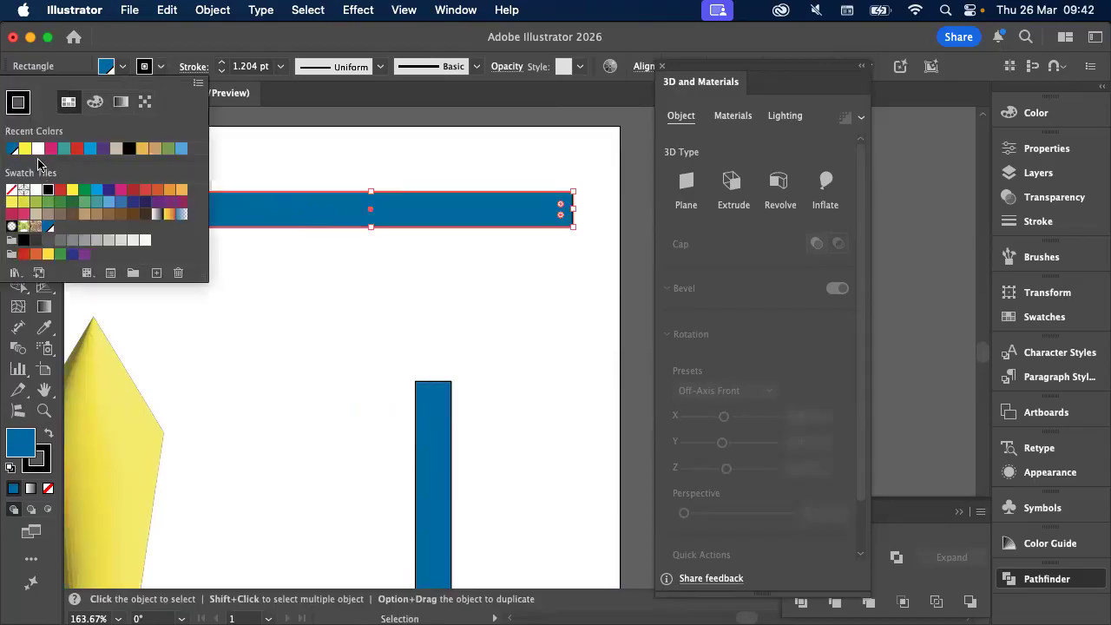
left_click(10, 195)
Duplicate the horizontal blue bar flush beneath the original and fill the copy with white
mouse_move(304, 216)
left_mouse_down()
mouse_move(305, 272)
mouse_move(305, 246)
left_mouse_up()
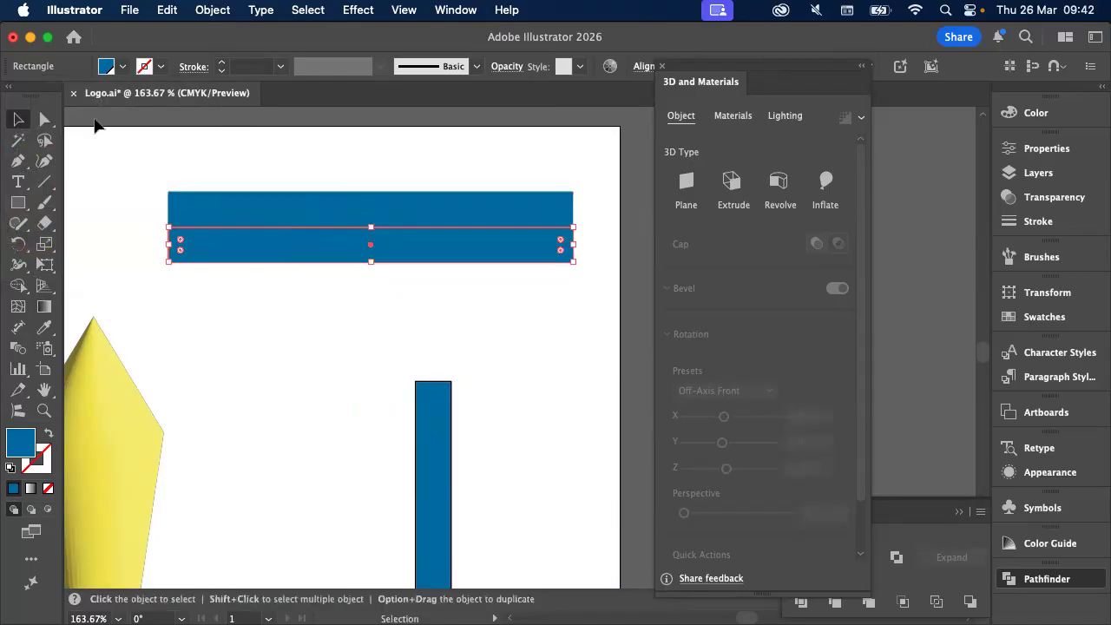
left_click(122, 66)
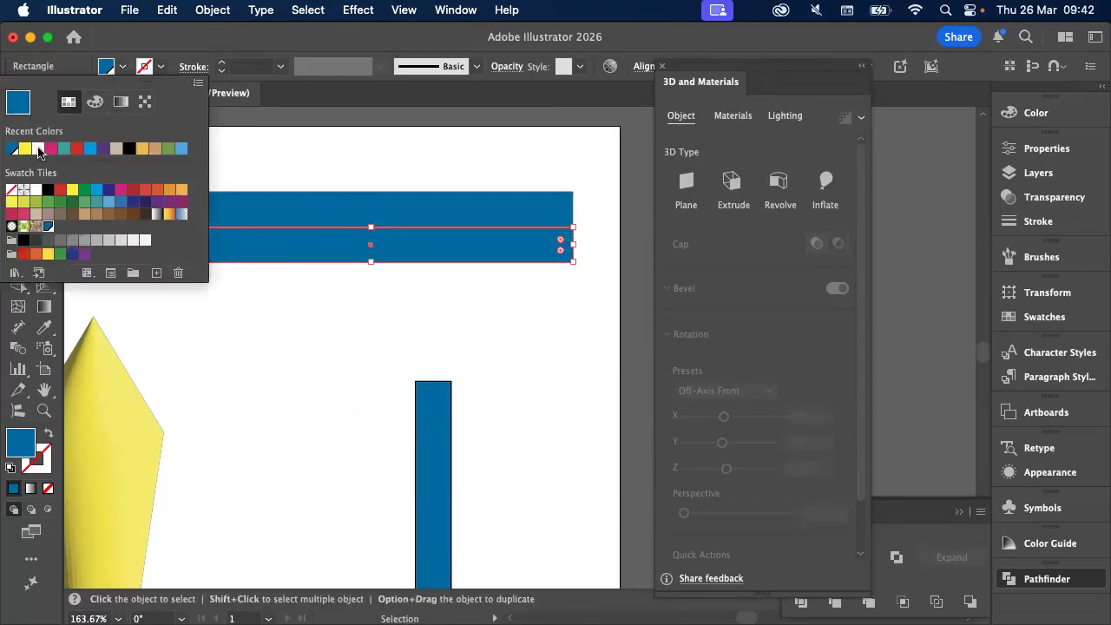
left_click(38, 148)
Duplicate the white bar below, fill the copy with the same dark blue and place it flush against the white bar
left_click_drag(350, 256, 345, 301)
left_click(122, 66)
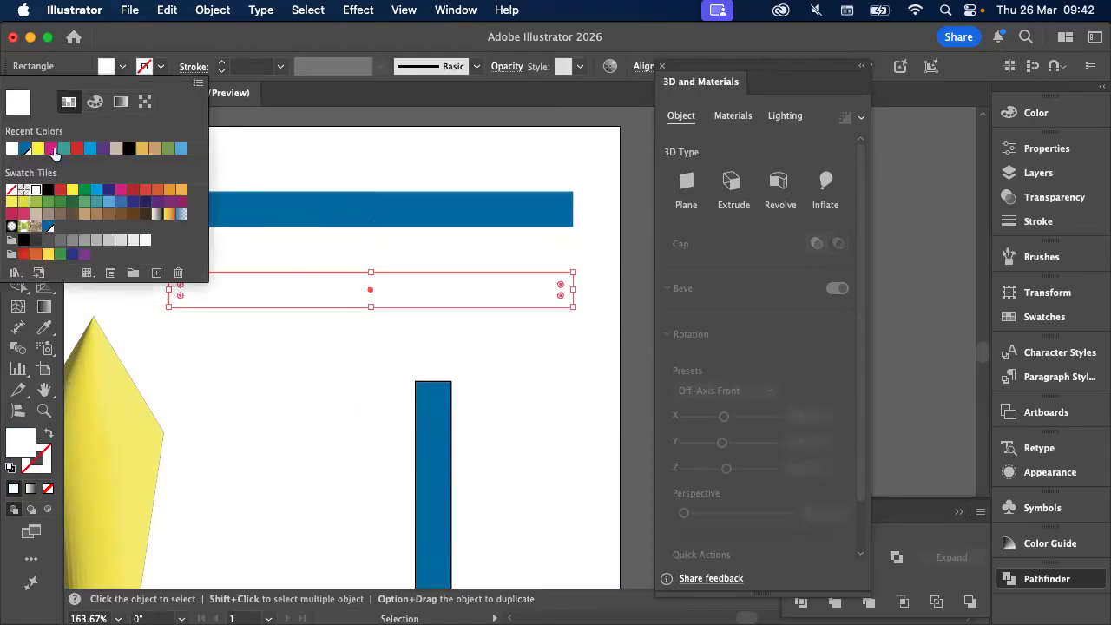
left_click(34, 154)
left_click_drag(339, 281, 340, 222)
Delete the vertical blue bar and select the white stripe between the two blue ones
left_click(426, 462)
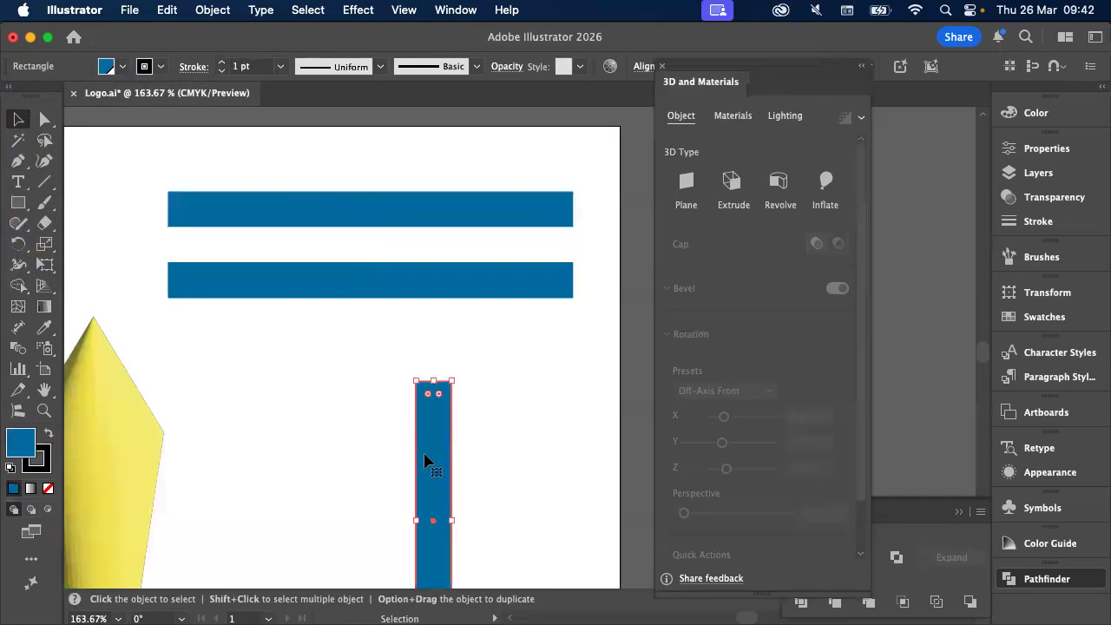
key("Delete")
left_click(228, 255)
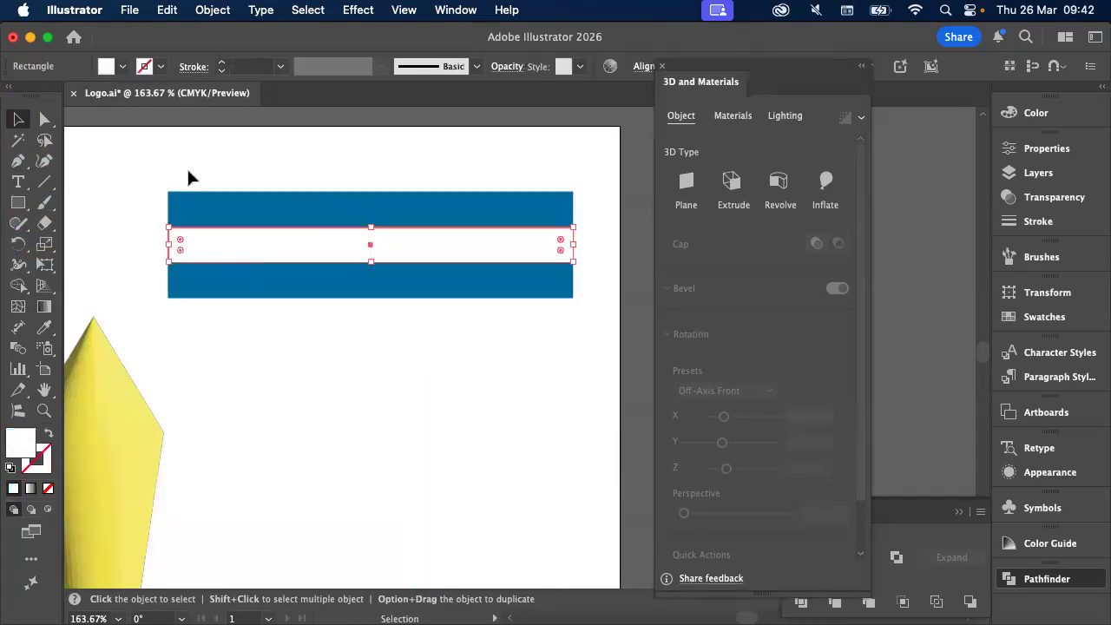
Fill the middle stripe rectangle with a light blue swatch
left_click(123, 67)
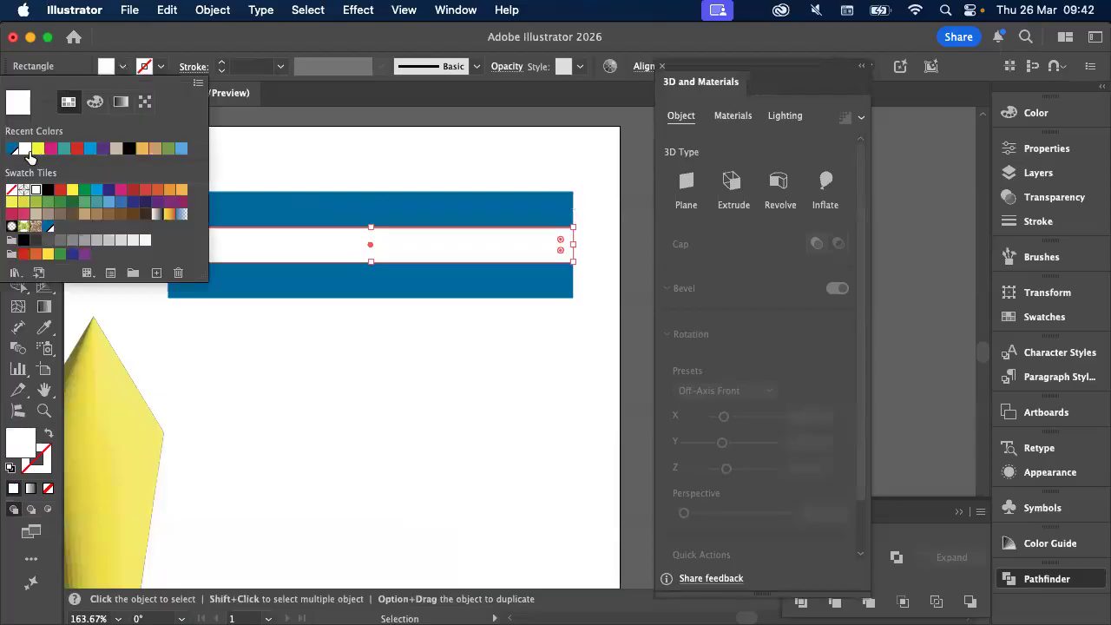
left_click(96, 200)
left_click(109, 212)
left_click(97, 200)
left_click(351, 179)
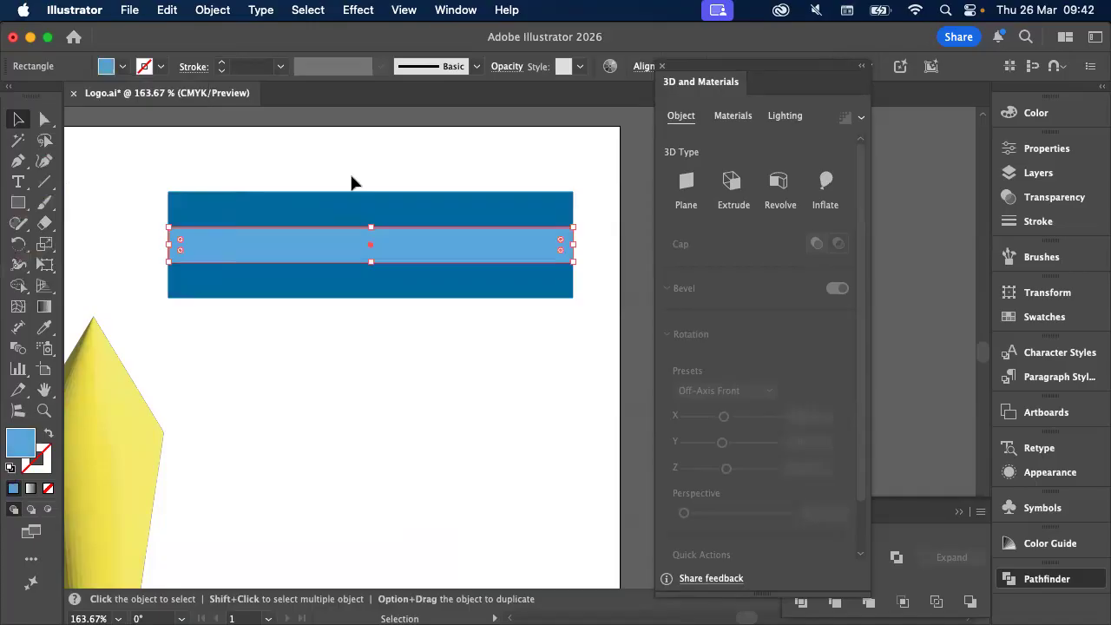
Recolour the upper and lower stripe rectangles with a dark indigo blue fill
left_click(338, 169)
left_click(337, 203)
left_click(122, 67)
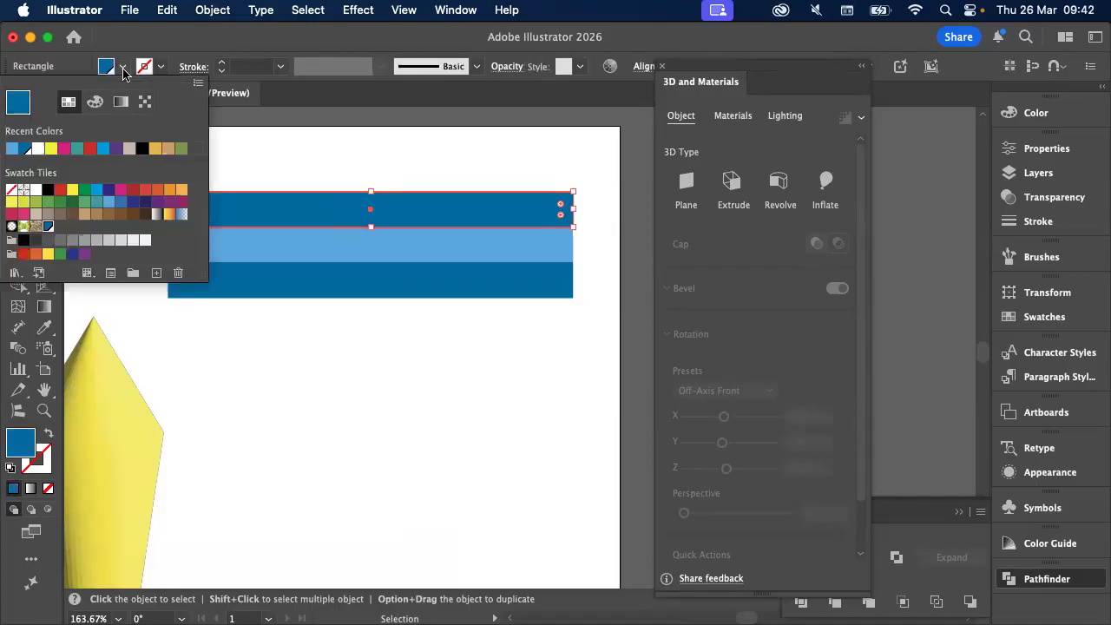
left_click(121, 202)
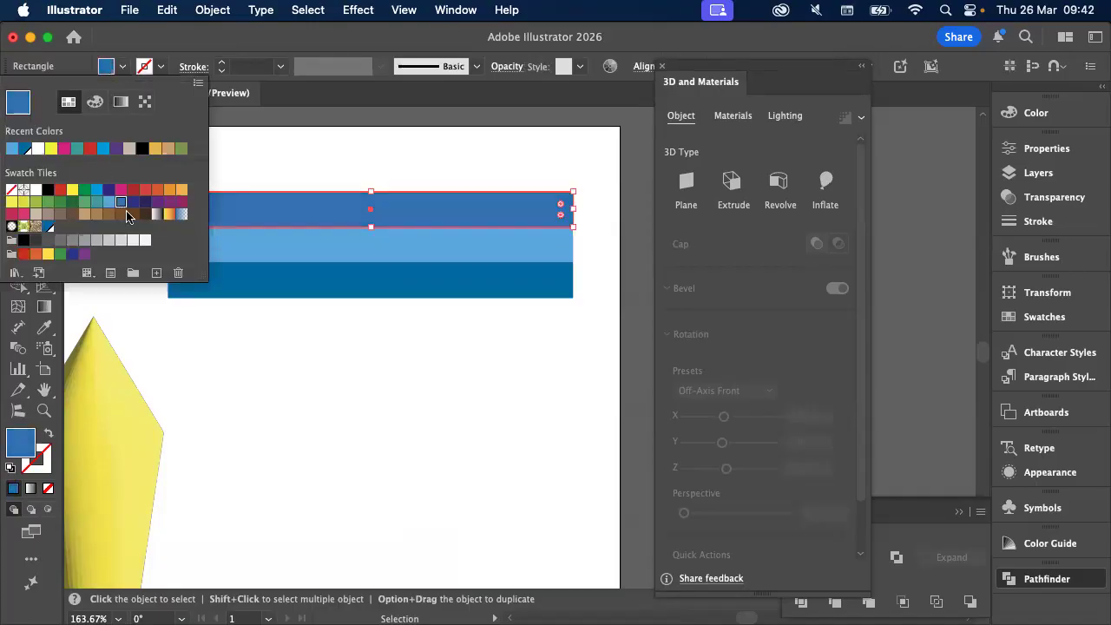
key("super+z")
left_click(329, 344)
left_click(263, 265)
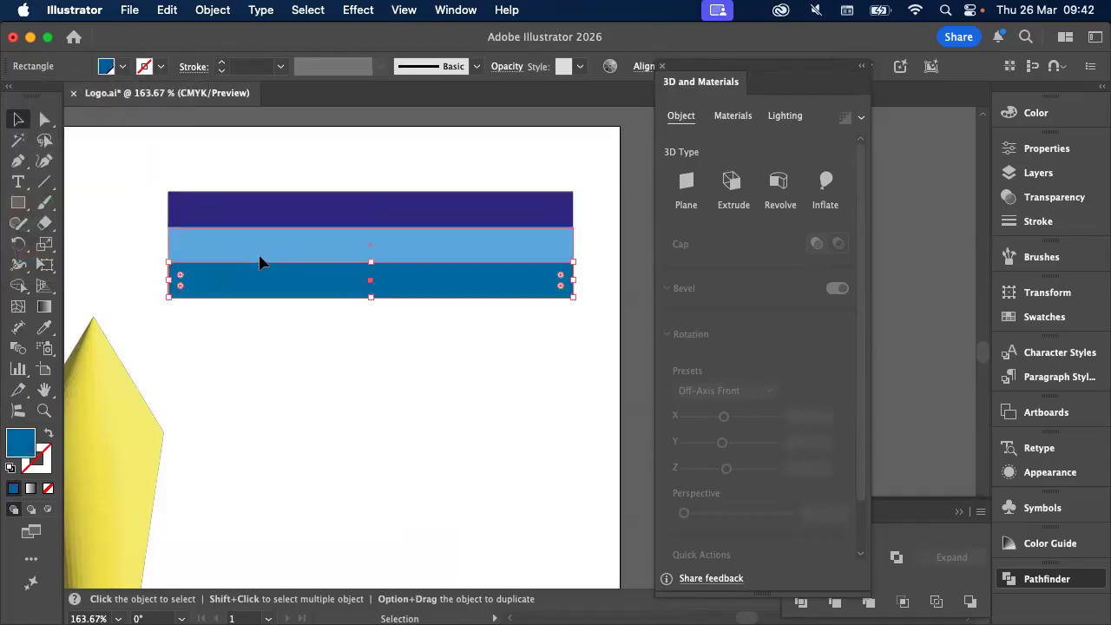
left_click(123, 70)
left_click(134, 204)
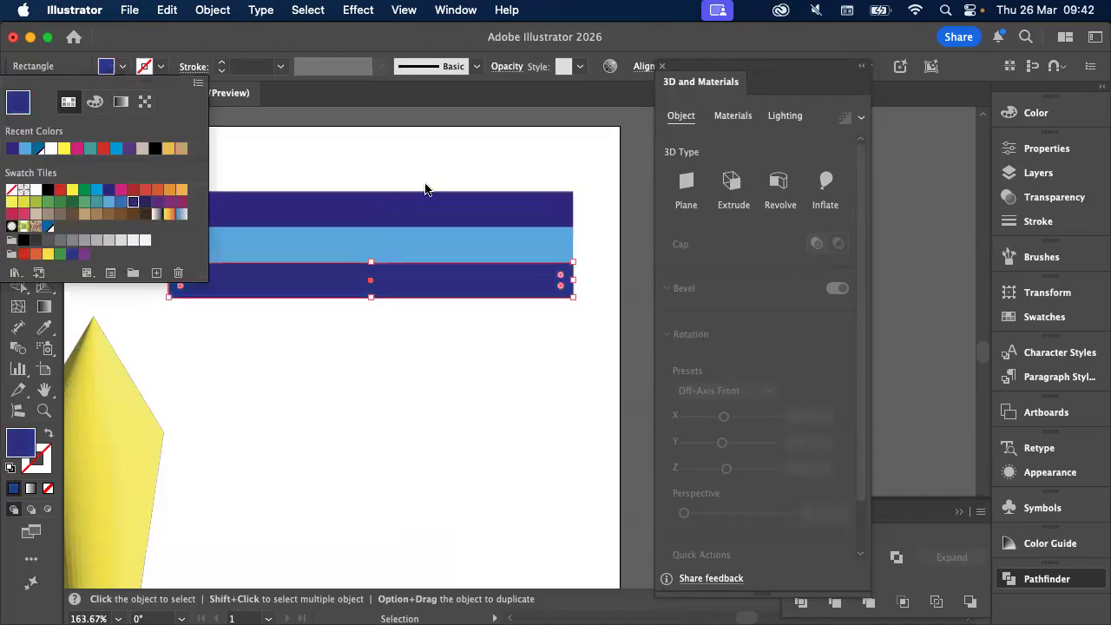
left_click(354, 177)
Select all three stripe rectangles and save them together as a new pattern swatch
left_click_drag(354, 178, 422, 343)
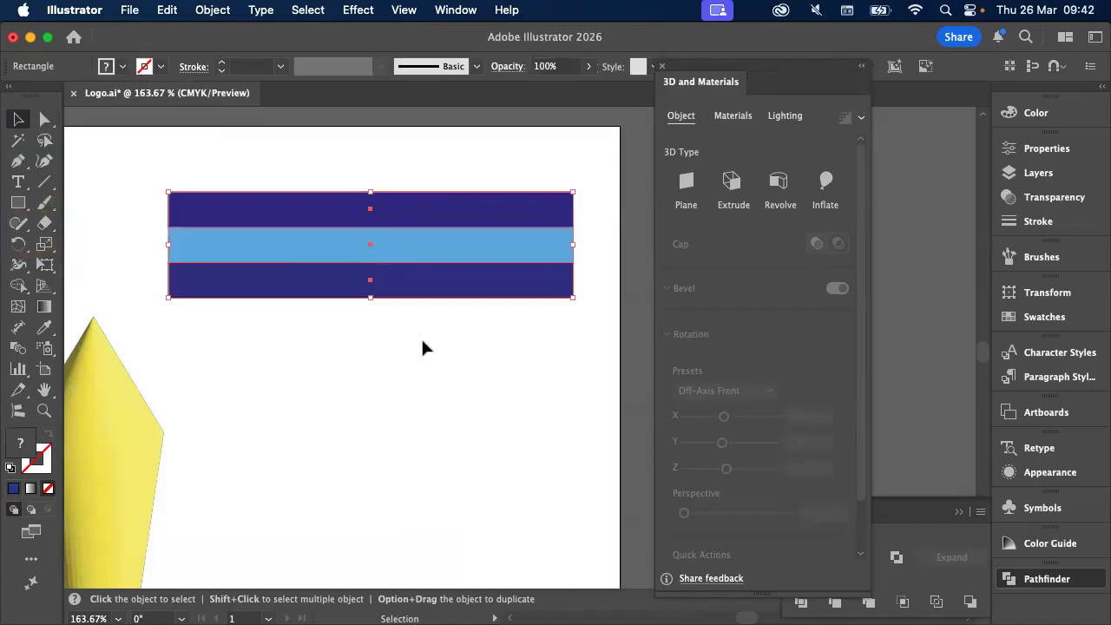
left_click(1048, 317)
left_click_drag(515, 225, 846, 422)
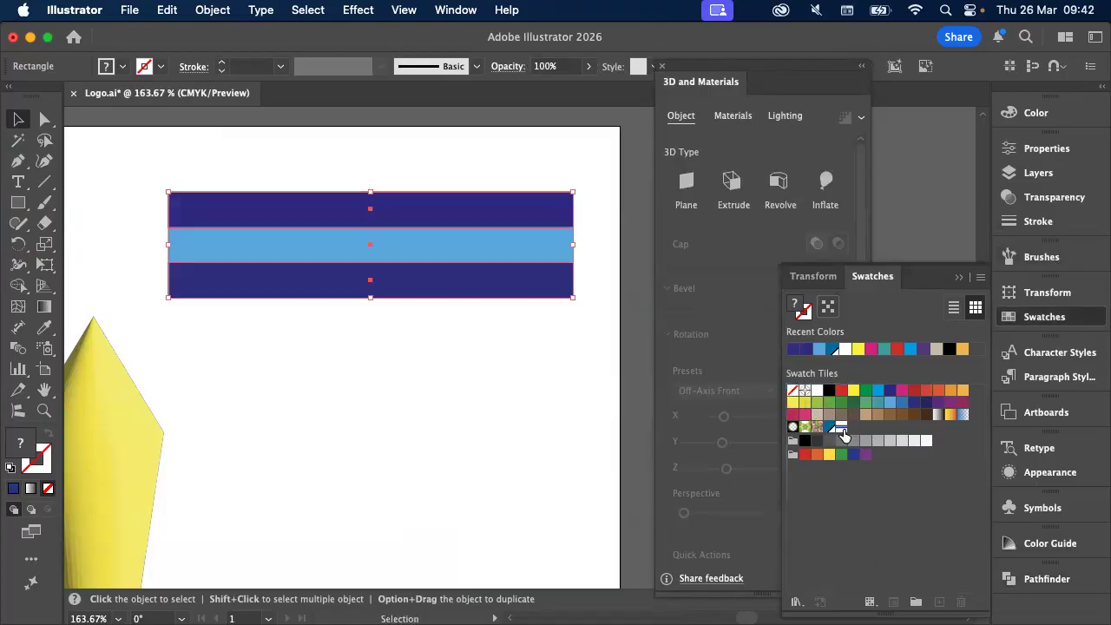
Close the 3D and Materials panel and detach Swatches as a floating panel
left_click(662, 67)
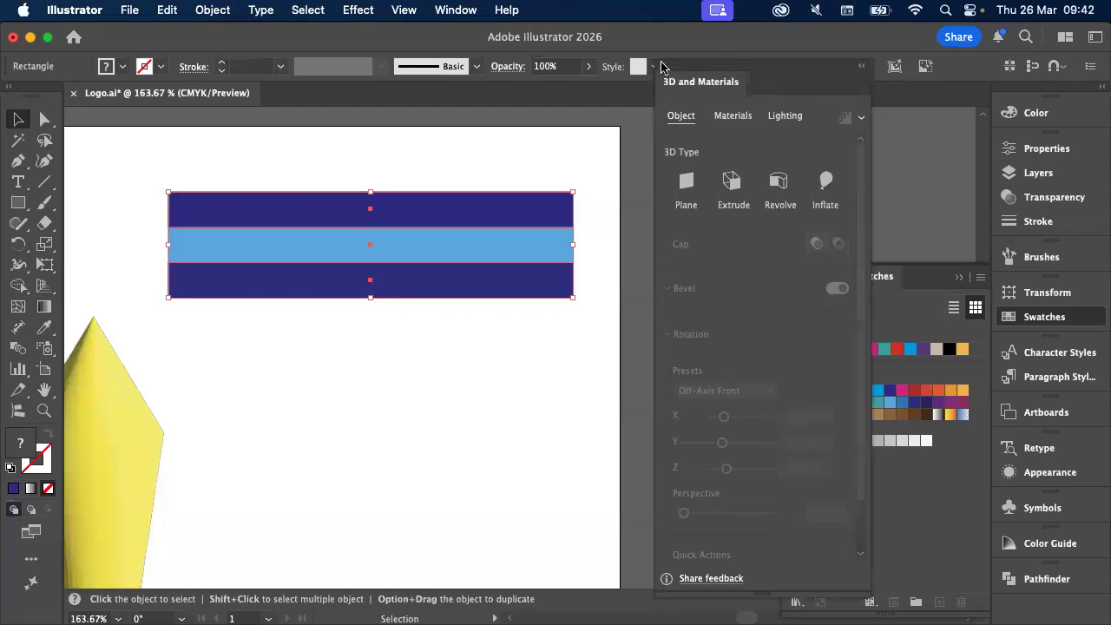
left_click_drag(858, 273, 589, 125)
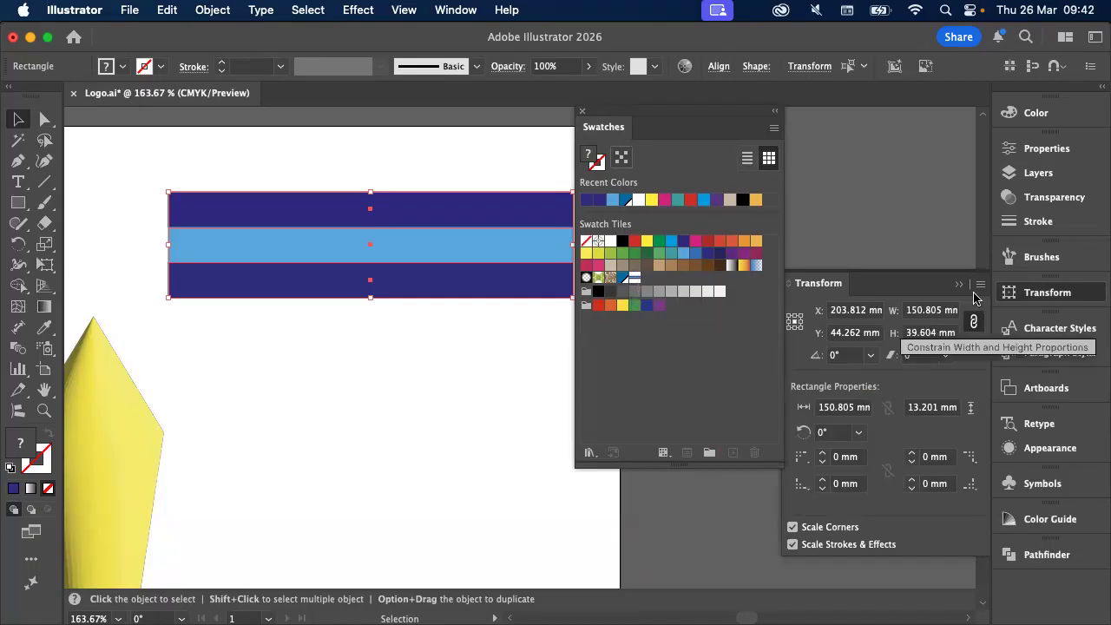
Apply the new striped pattern swatch to the stroke of the yellow revolved 3D shape
scroll(315, 491, "down", 2)
scroll(297, 510, "down", 5)
scroll(298, 510, "left", 4)
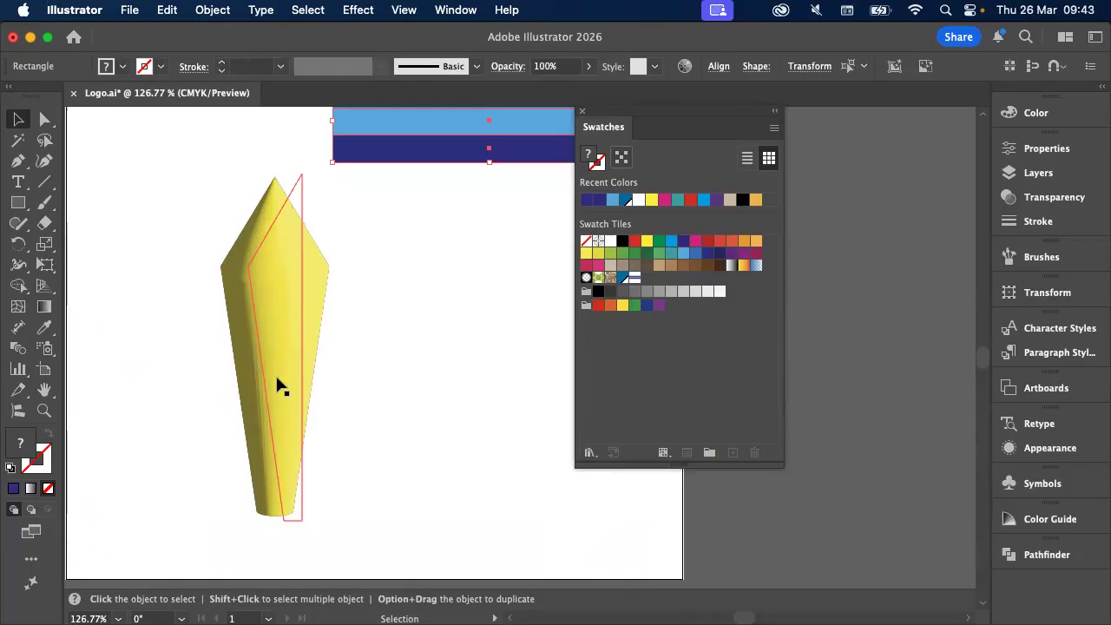
left_click(277, 386)
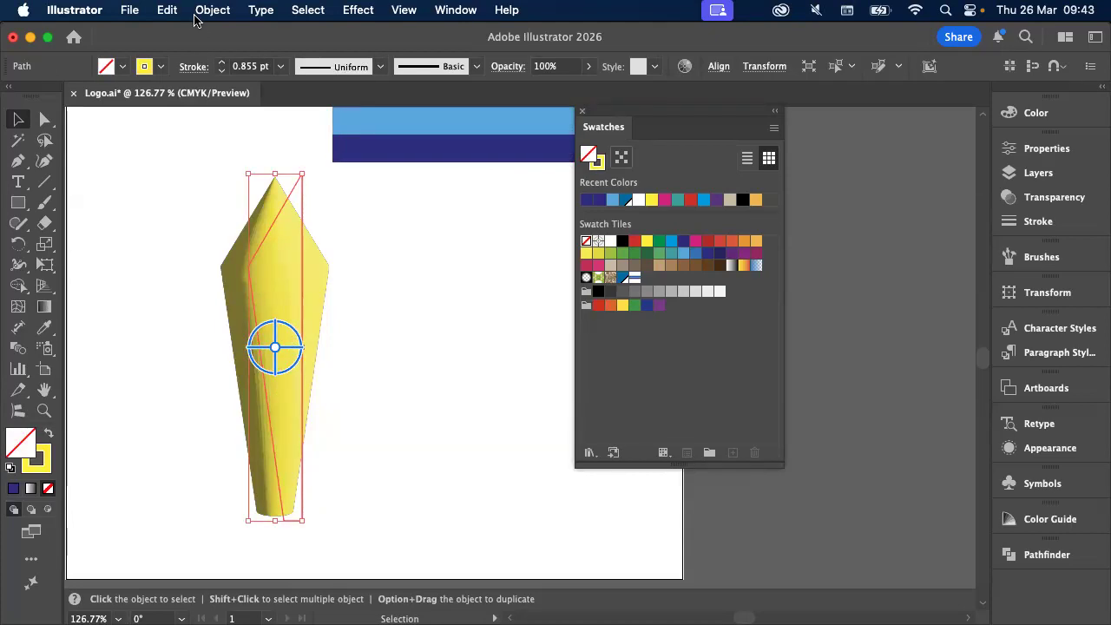
left_click(162, 67)
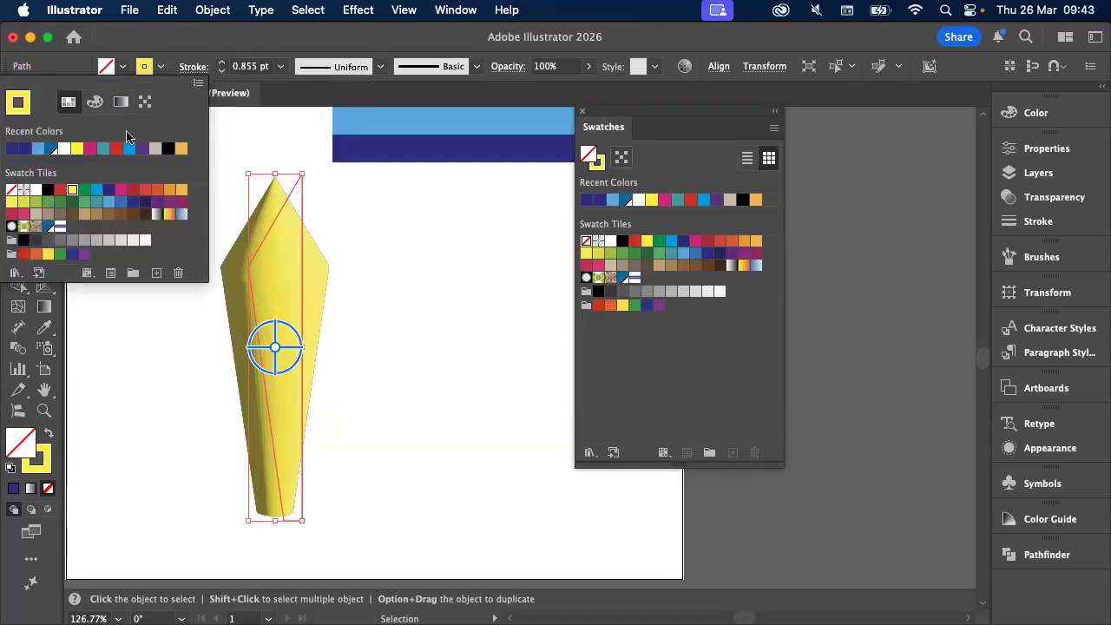
left_click(59, 229)
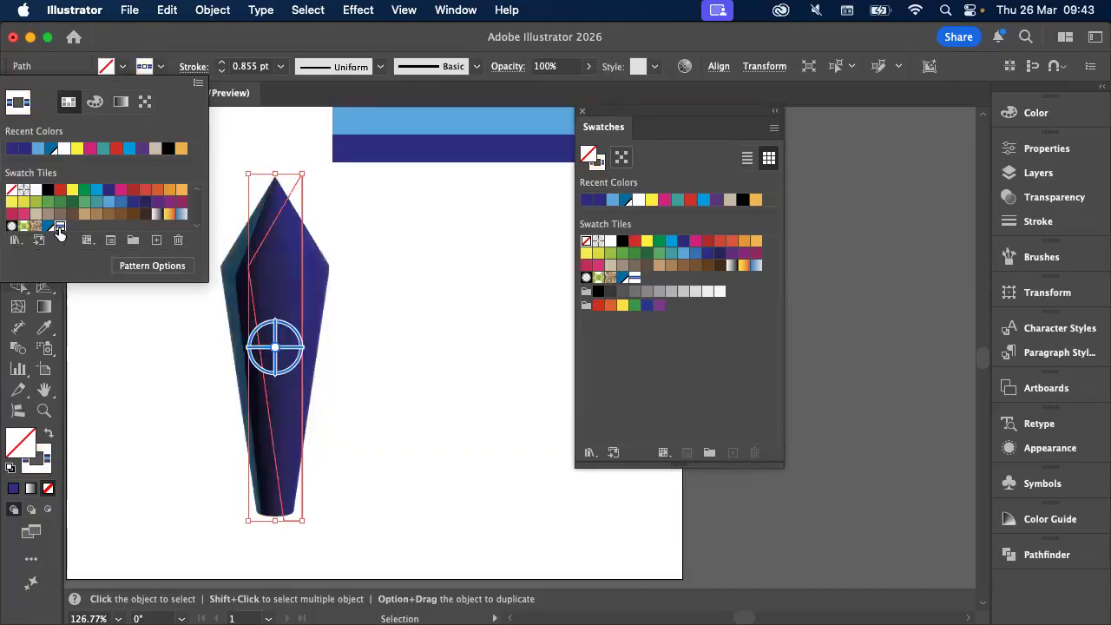
left_click(436, 352)
key("super+plus")
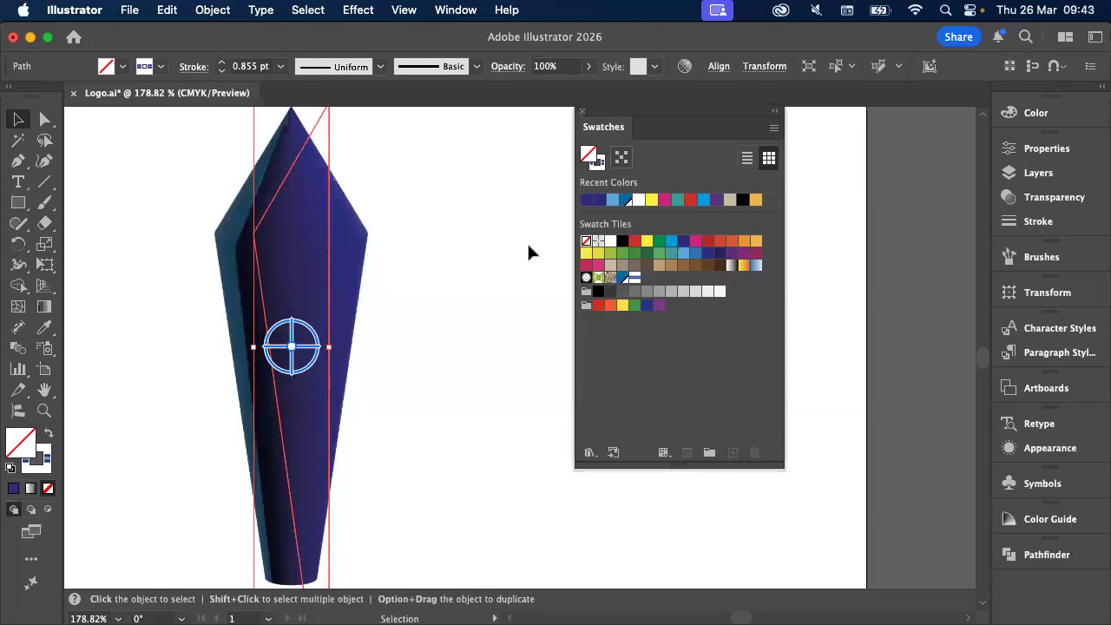
scroll(494, 268, "down", 2)
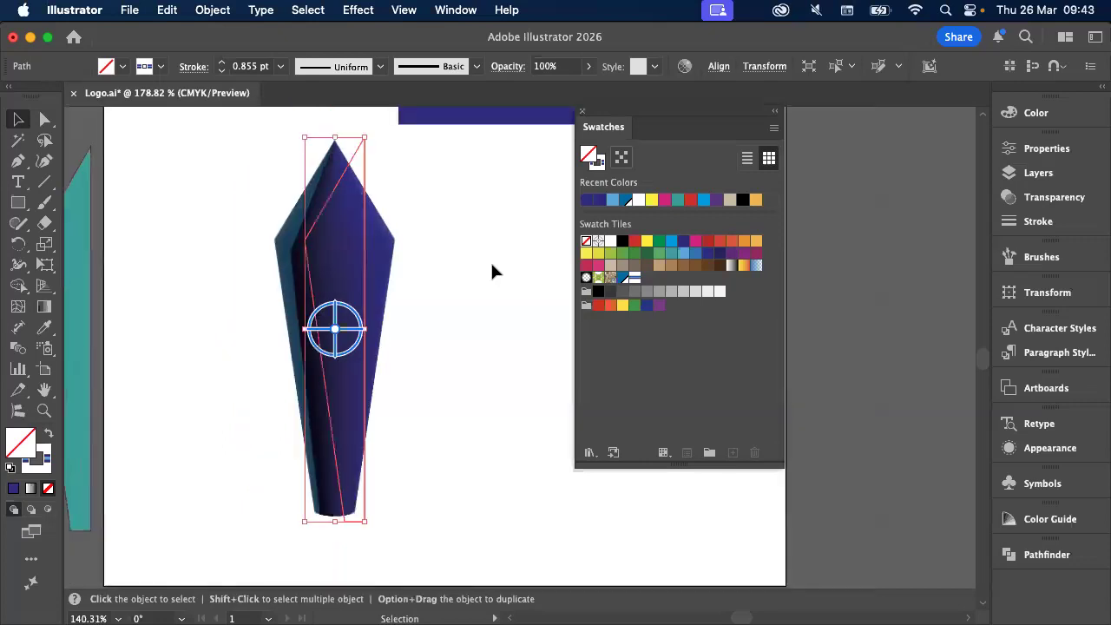
double_click(633, 279)
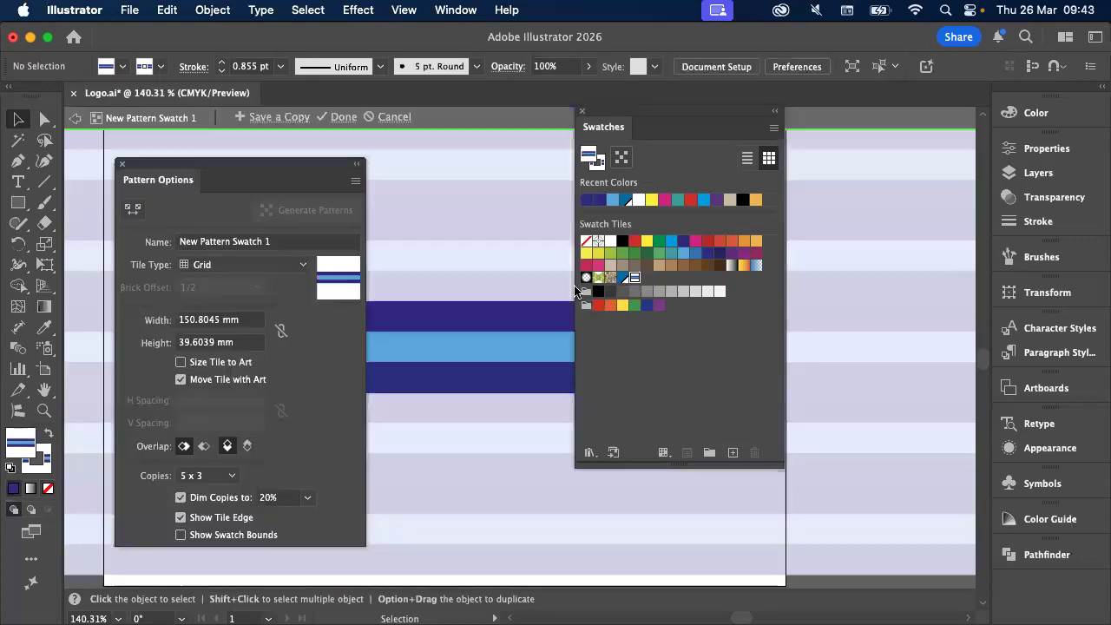
left_click(395, 117)
left_click(317, 269)
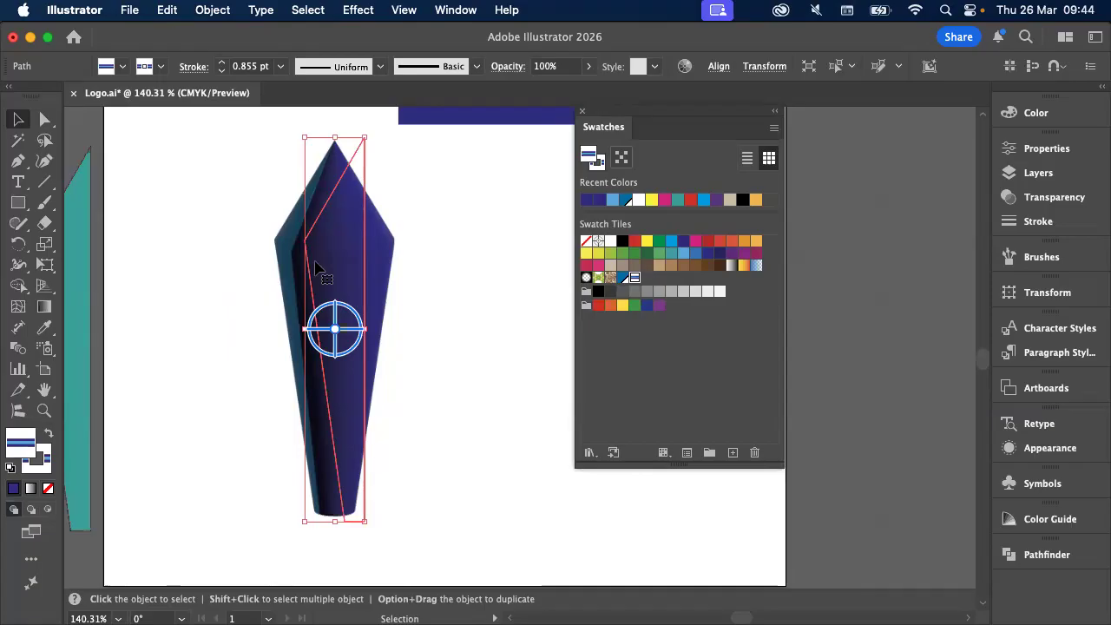
Edit the striped pattern swatch, recolouring its two dark outer stripes with the medium blue swatch, and finish pattern editing
double_click(634, 278)
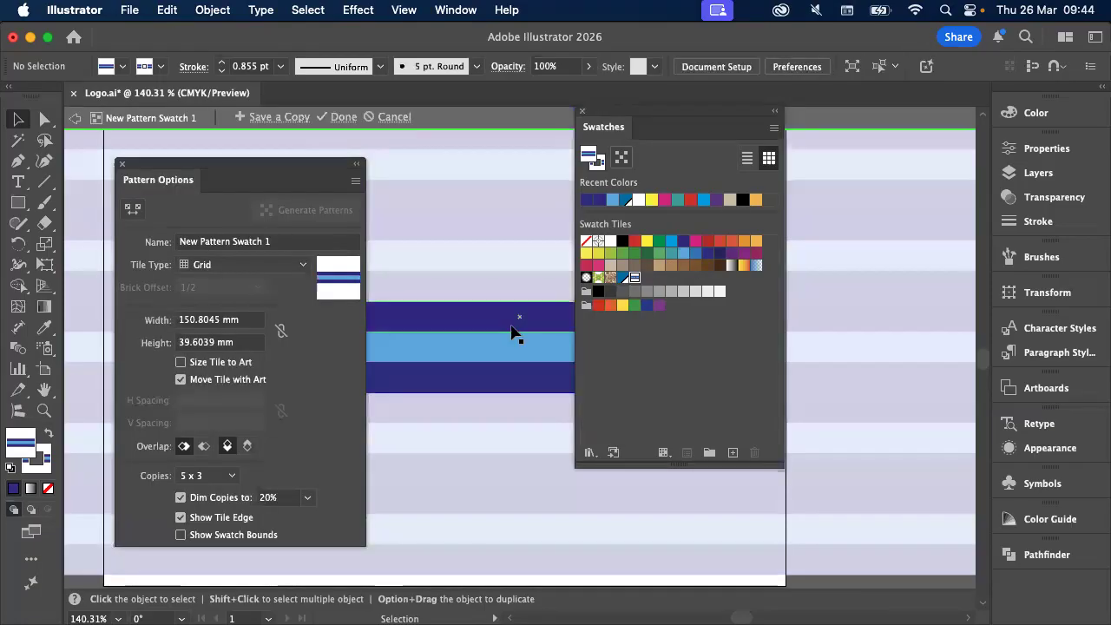
left_click(515, 329)
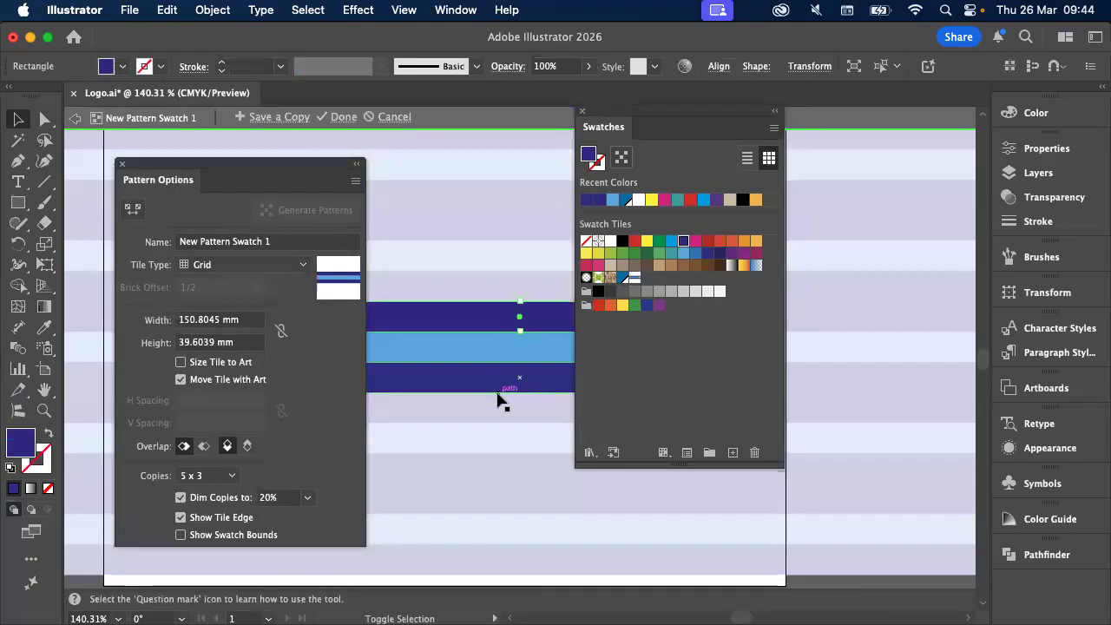
left_click(162, 68)
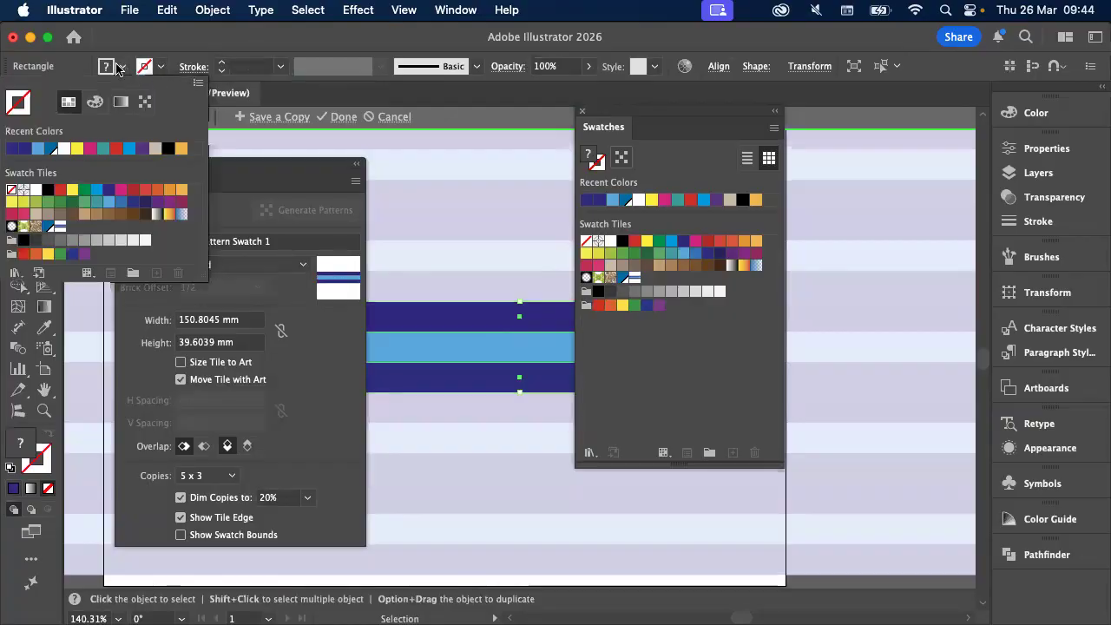
left_click(122, 68)
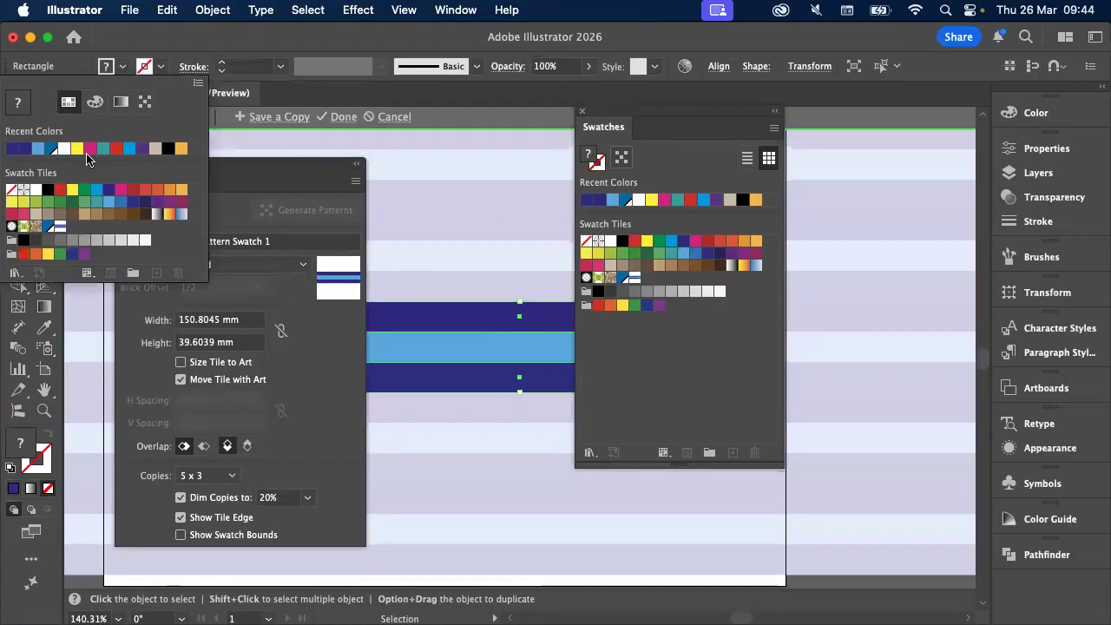
left_click(52, 152)
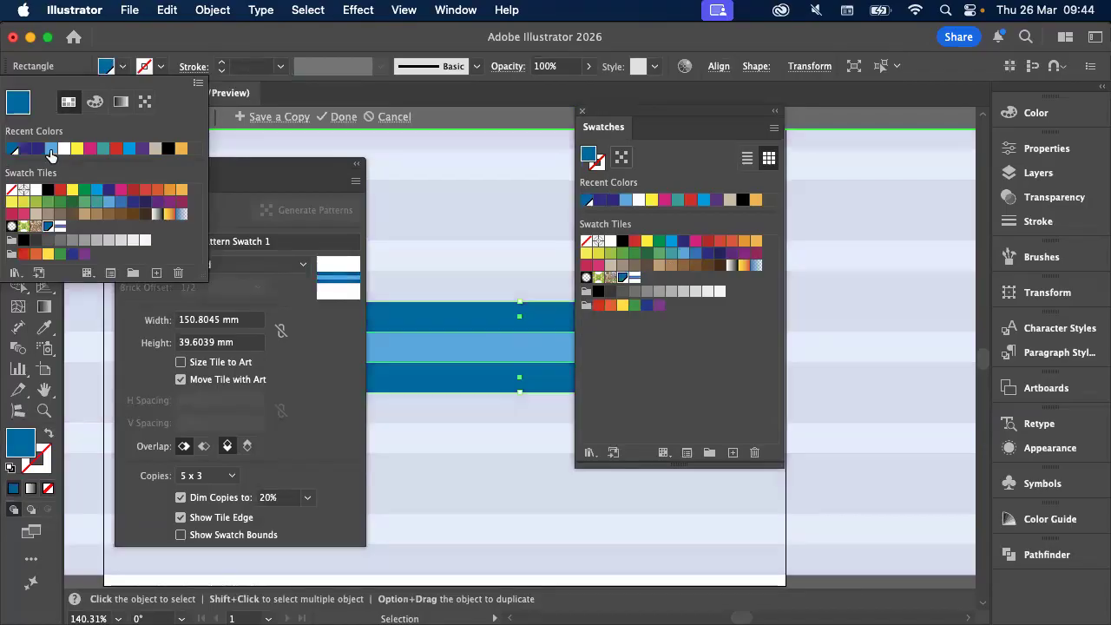
left_click(340, 116)
Redock the Swatches panel and rotate only the pattern on the revolved shape to 307°, without transforming the object
left_click(372, 230)
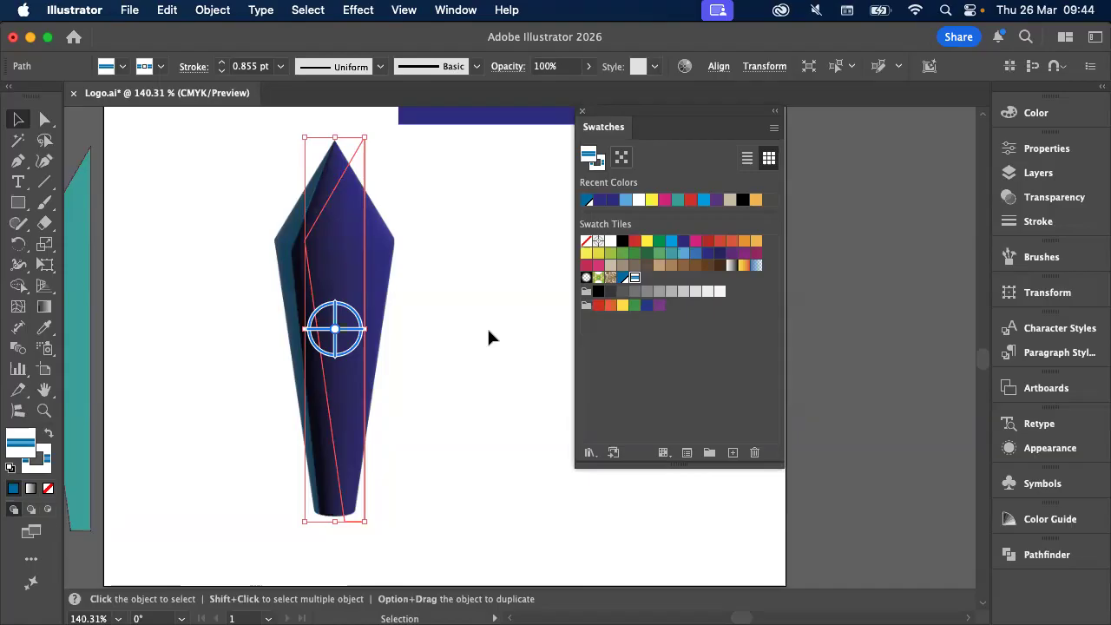
mouse_move(603, 131)
left_mouse_down()
mouse_move(859, 251)
mouse_move(1070, 291)
mouse_move(1065, 285)
left_mouse_up()
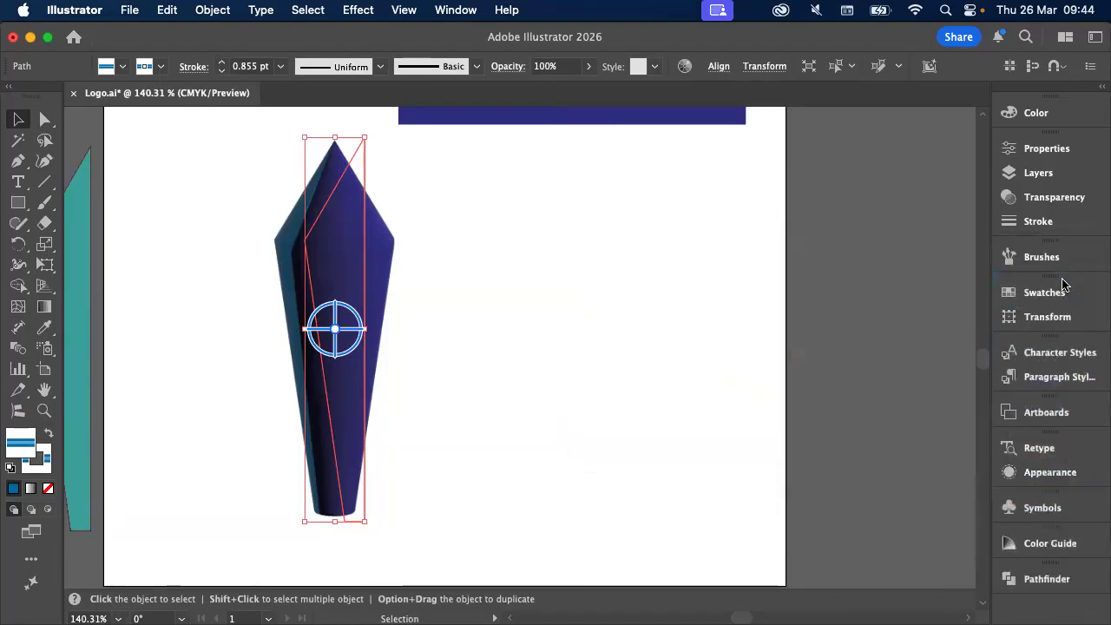
double_click(17, 246)
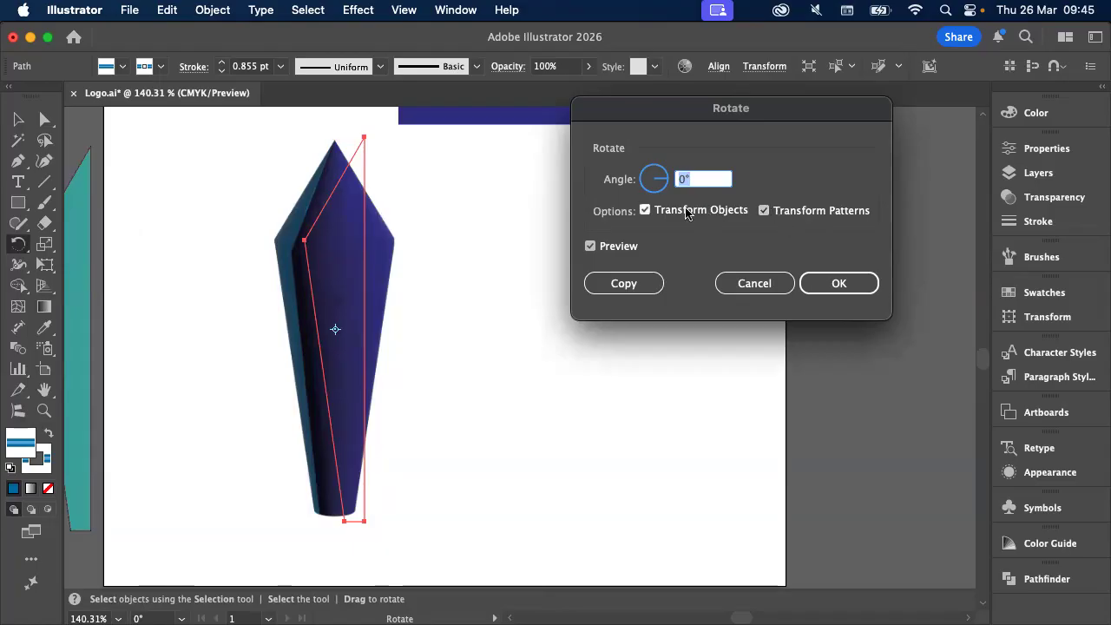
left_click(644, 211)
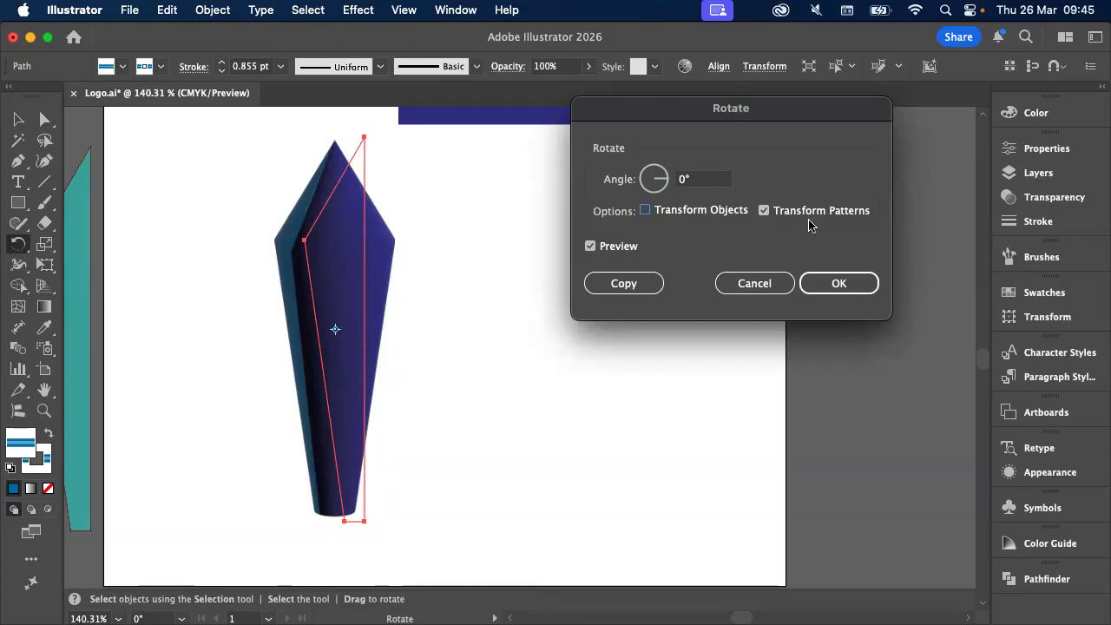
mouse_move(669, 179)
left_mouse_down()
mouse_move(656, 195)
mouse_move(666, 193)
left_mouse_up()
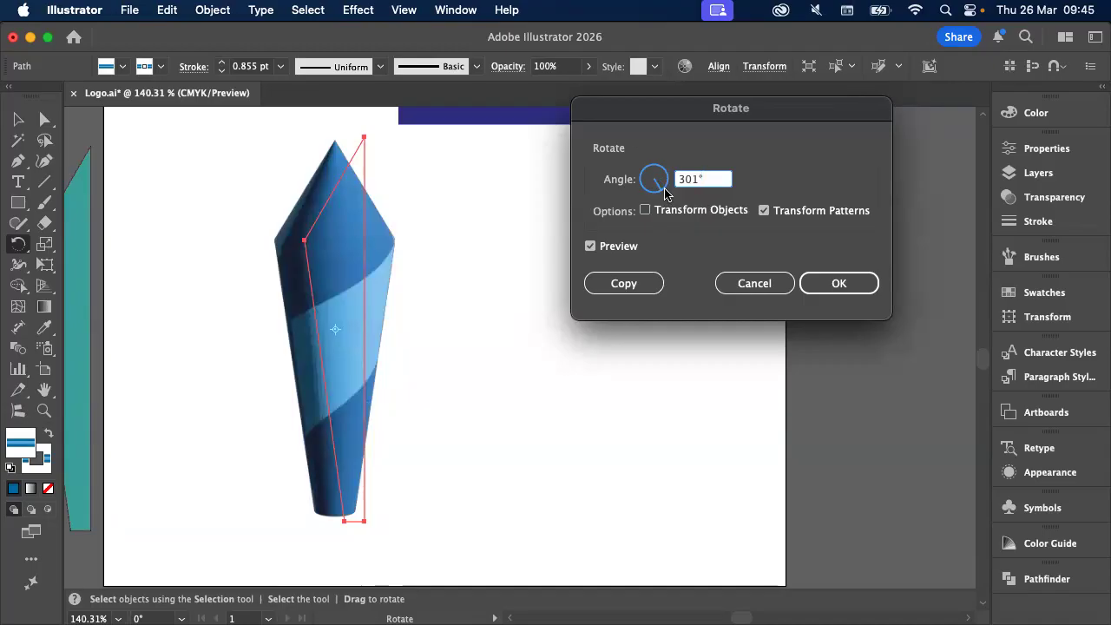
mouse_move(665, 191)
left_mouse_down()
mouse_move(660, 182)
mouse_move(657, 199)
mouse_move(661, 190)
left_mouse_up()
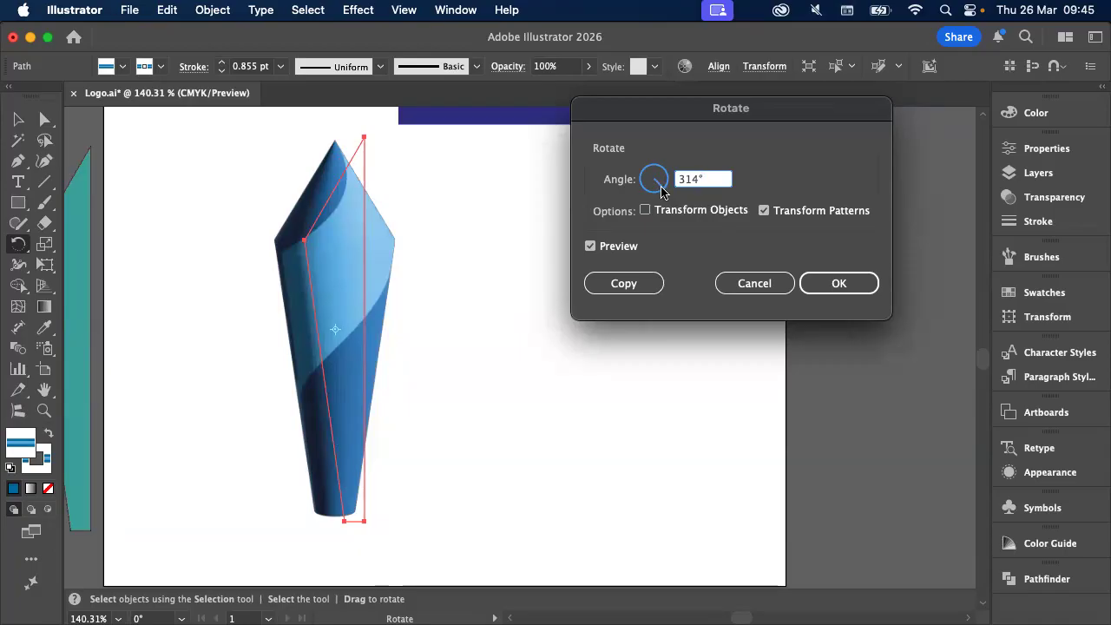
mouse_move(662, 191)
left_mouse_down()
mouse_move(651, 197)
mouse_move(662, 192)
left_mouse_up()
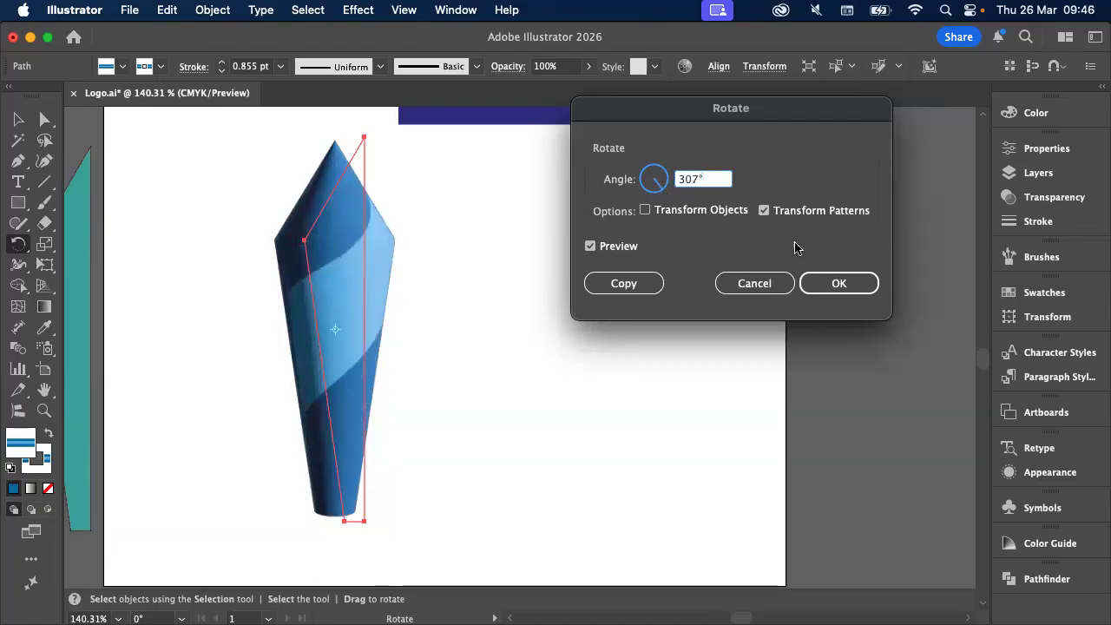
left_click(838, 281)
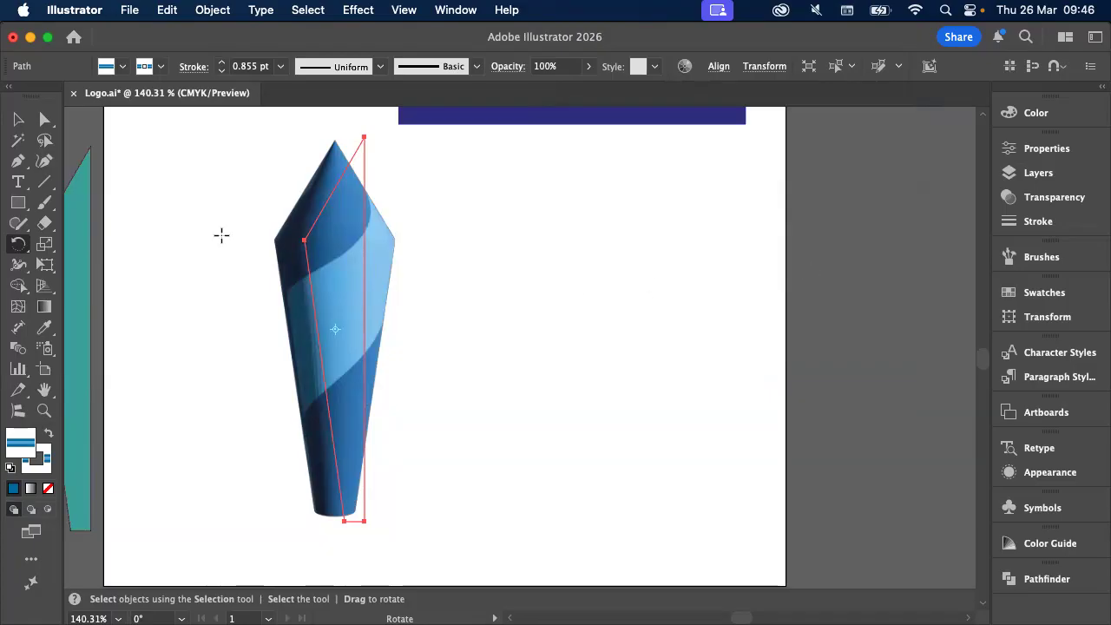
left_click(18, 119)
left_click(46, 246)
double_click(46, 246)
left_click(820, 384)
left_click(788, 363)
key("Tab")
type("70")
left_click(855, 482)
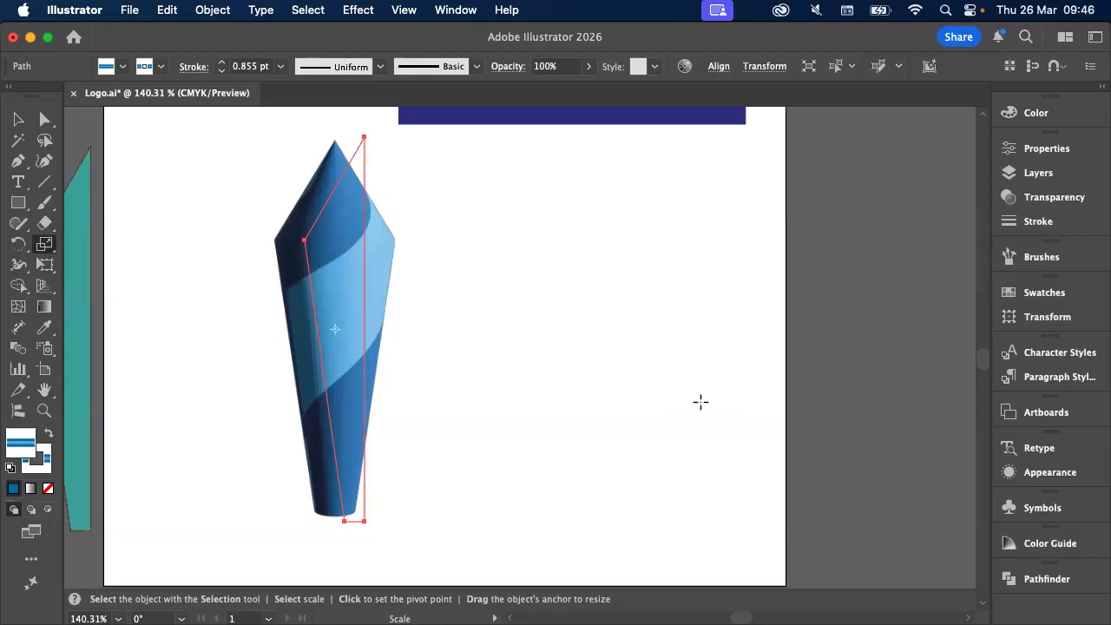
scroll(700, 401, "up", 1)
scroll(701, 402, "left", 1)
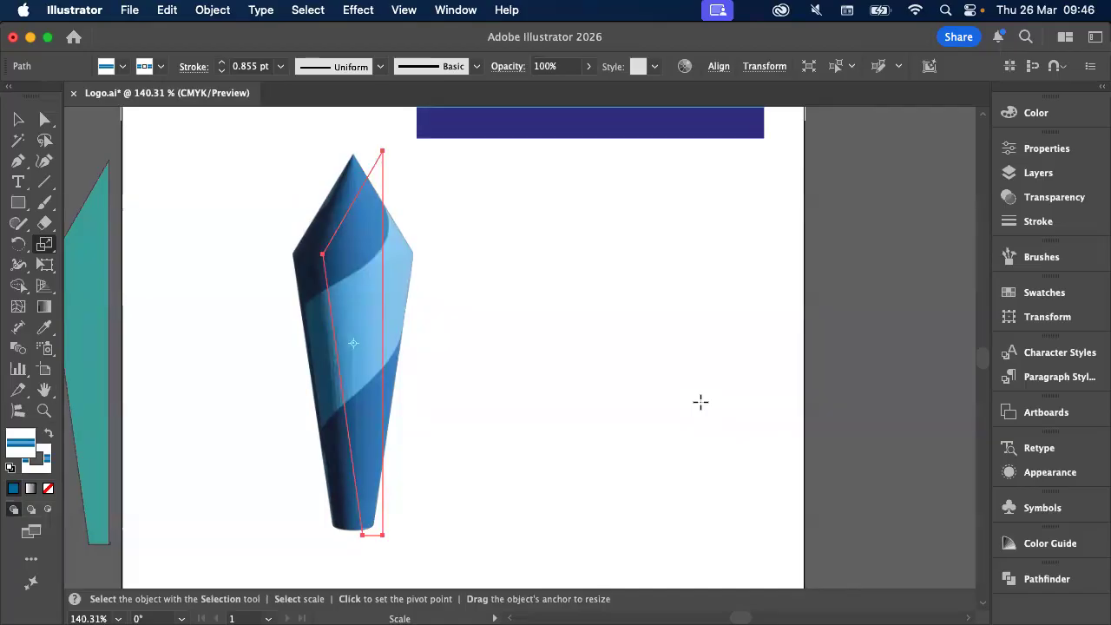
left_click(17, 243)
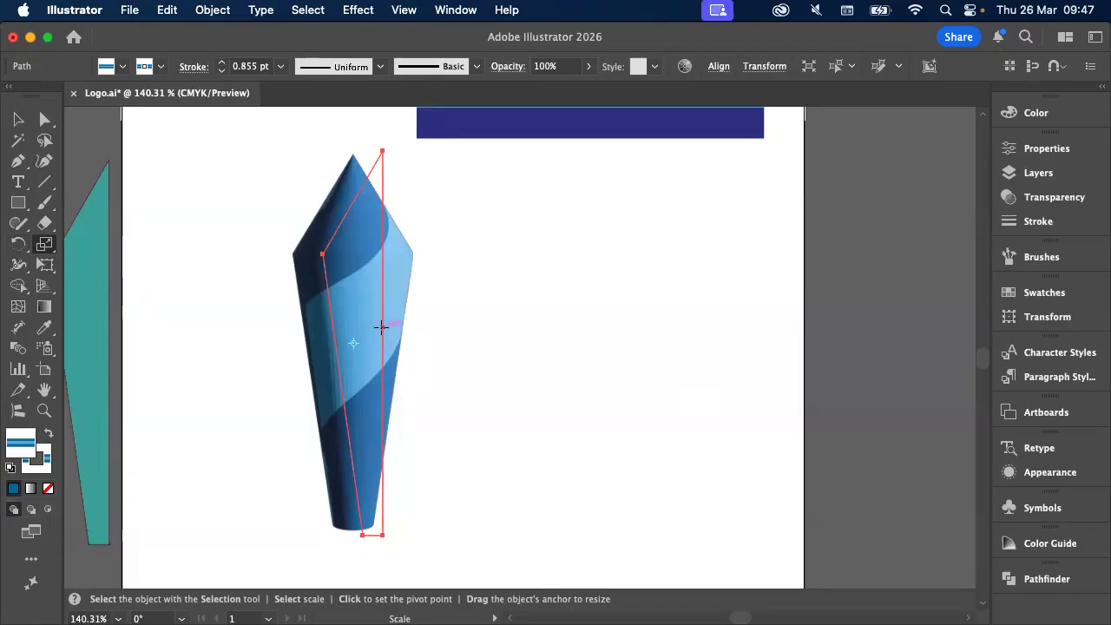
double_click(46, 245)
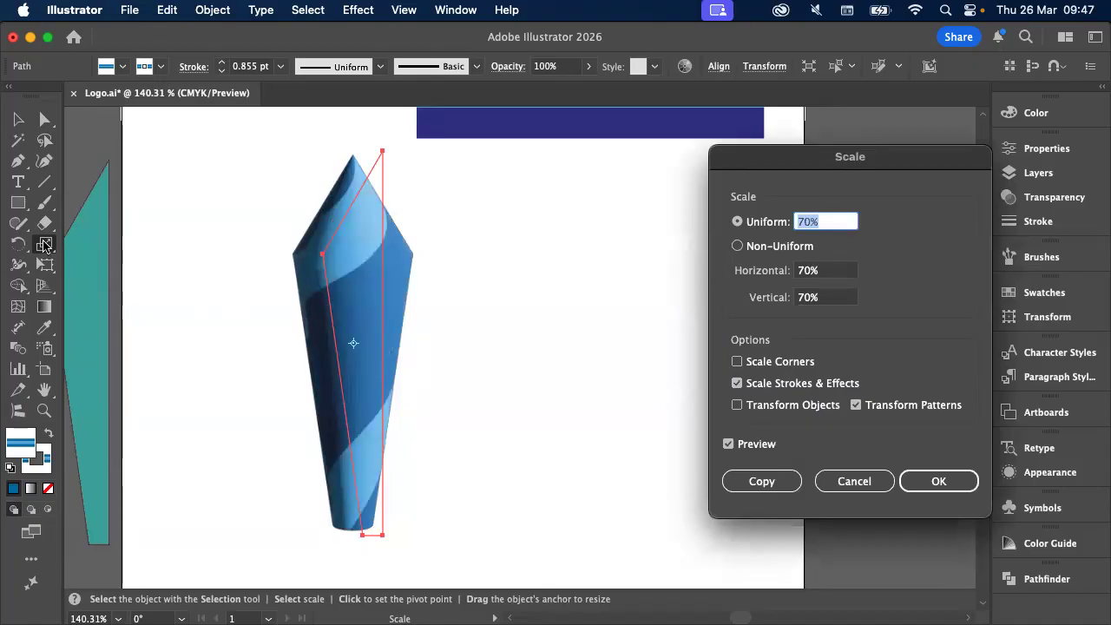
left_click_drag(868, 171, 602, 166)
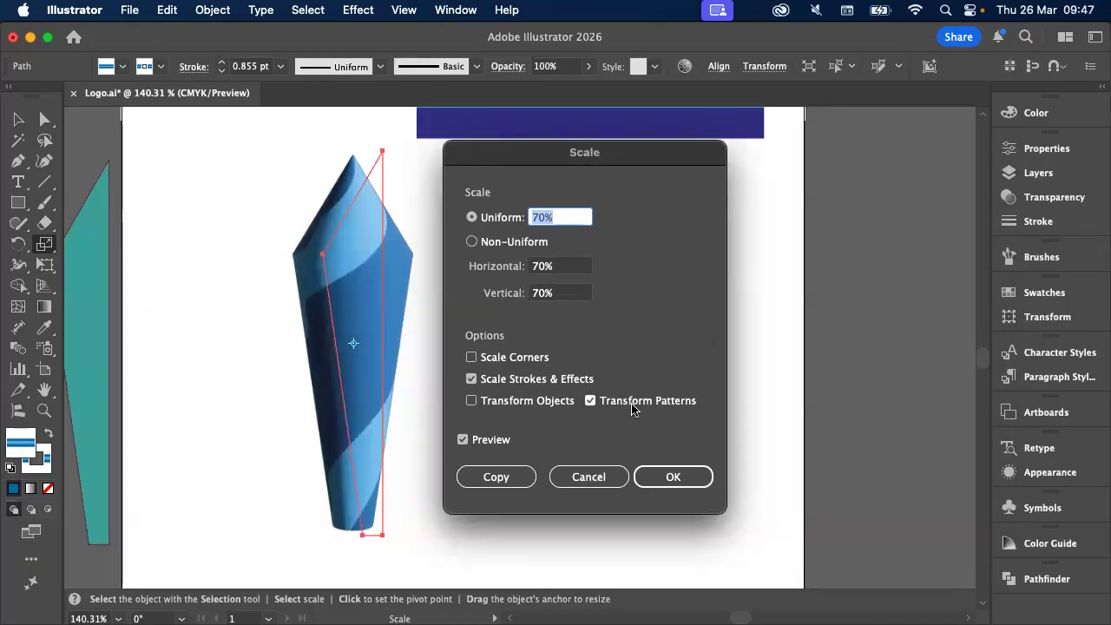
left_click(583, 385)
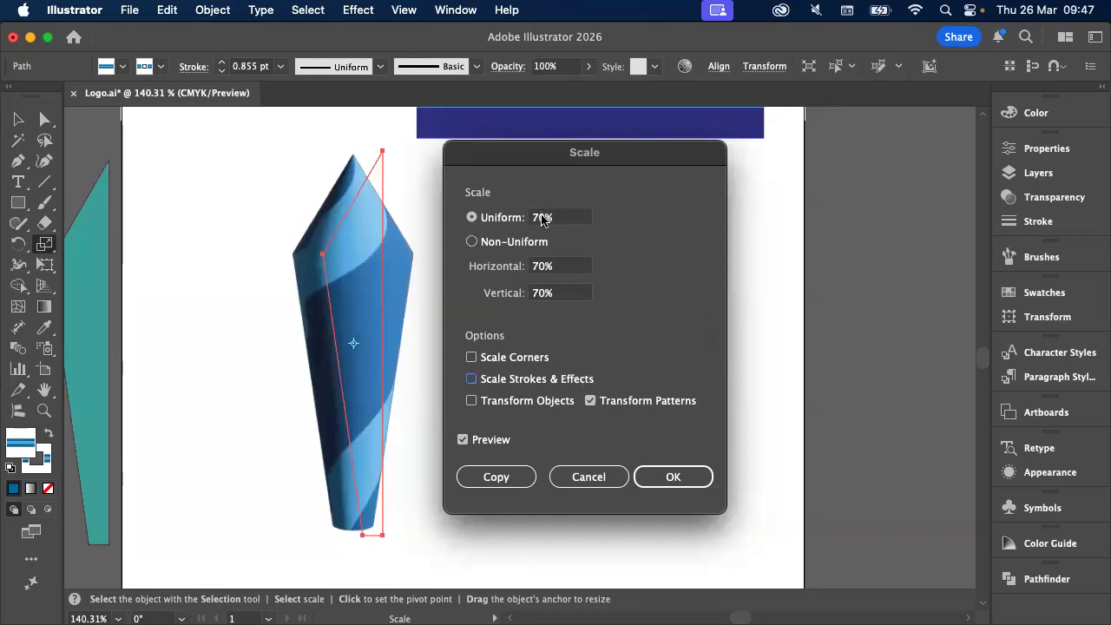
left_click(541, 218)
type("100%")
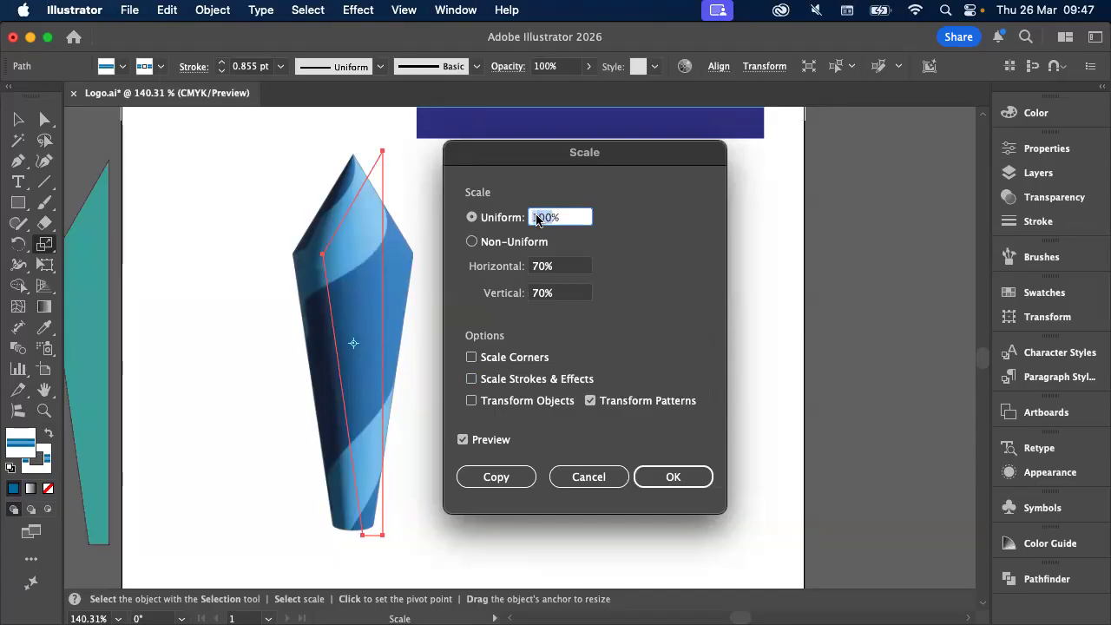
type("50%")
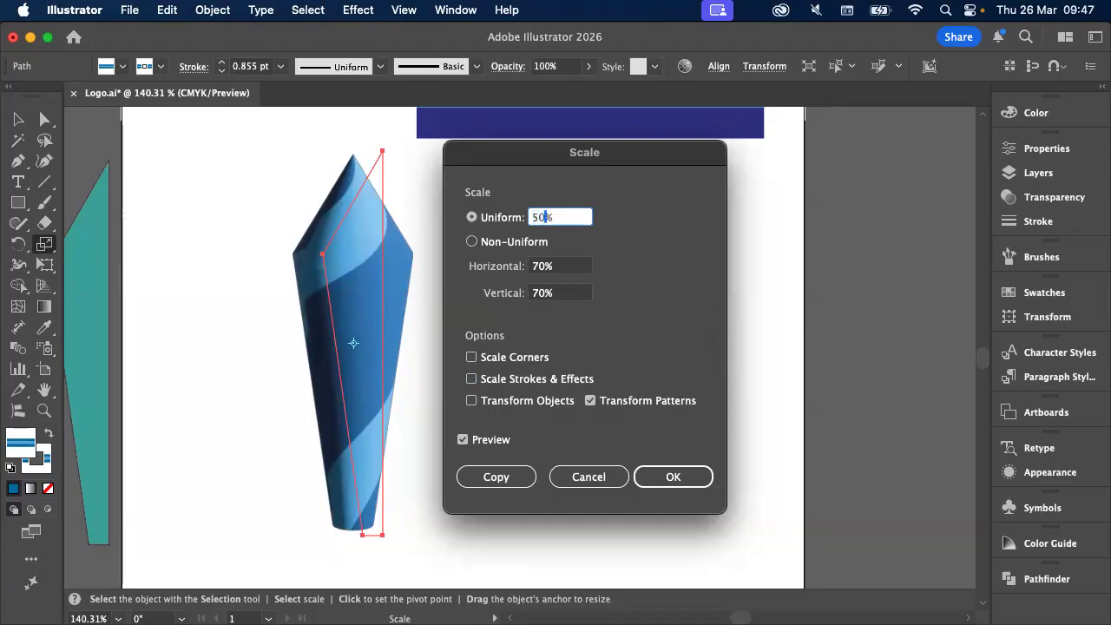
left_click(555, 265)
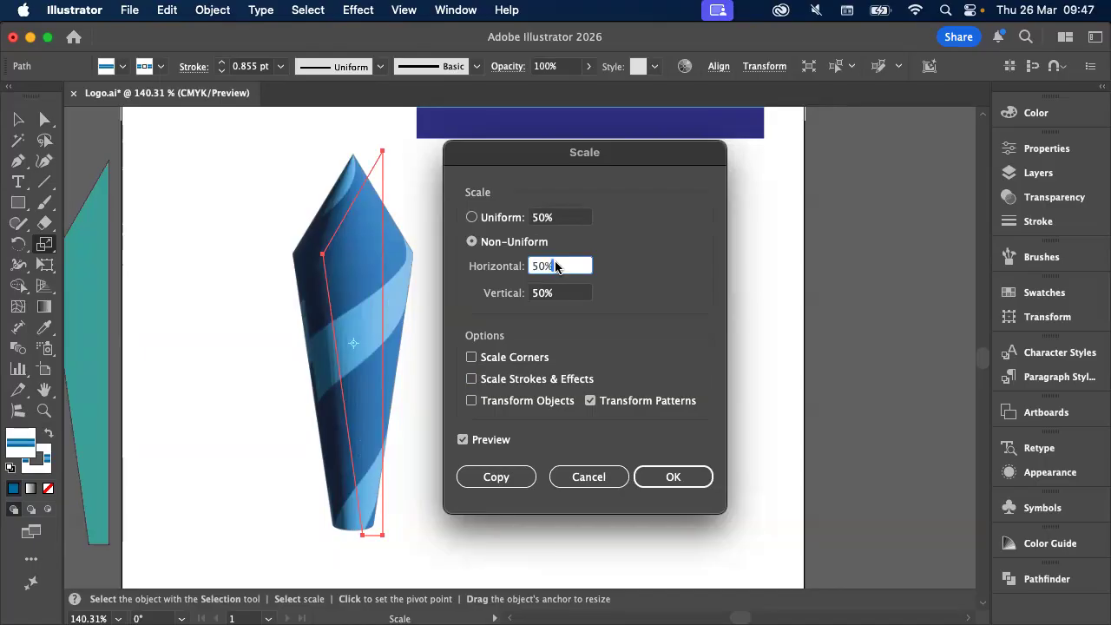
left_click(546, 217)
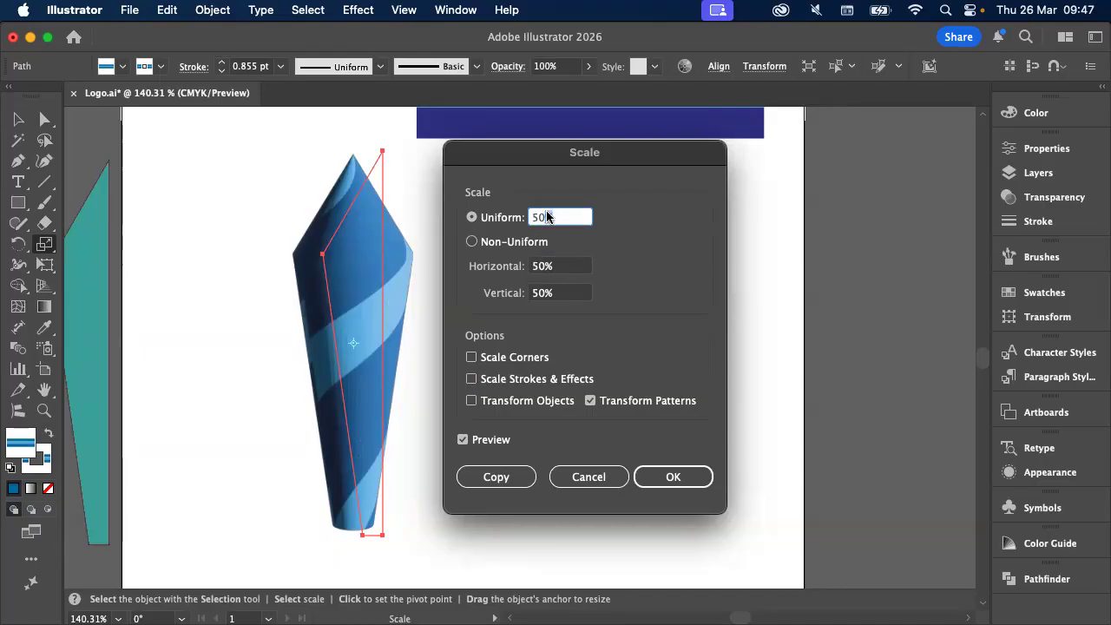
type("10")
key("Tab")
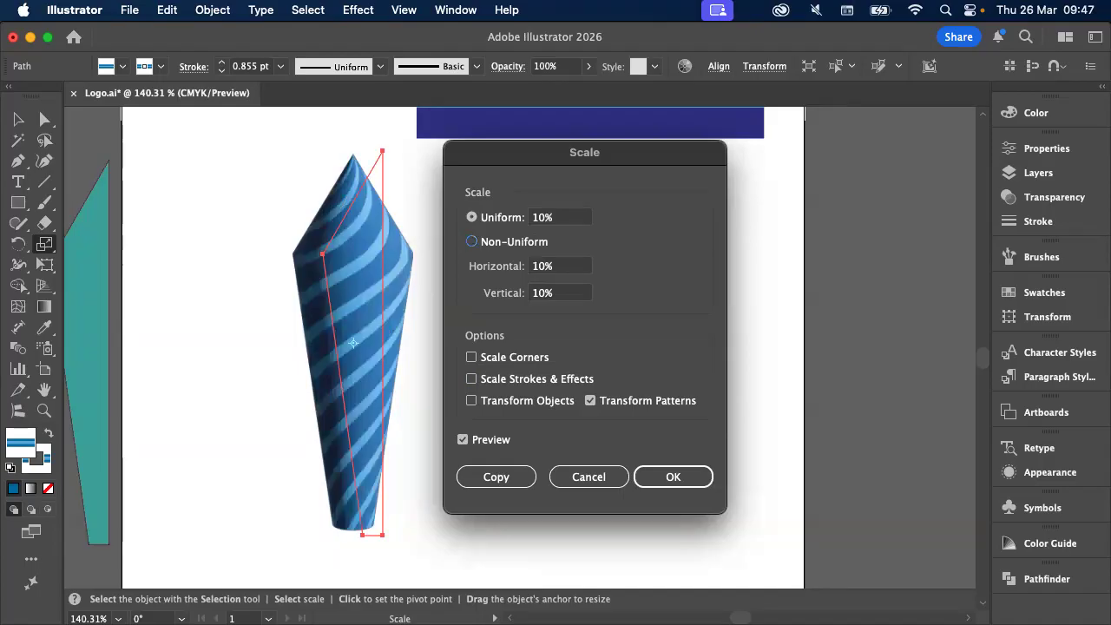
left_click(546, 217)
type("0")
key("Tab")
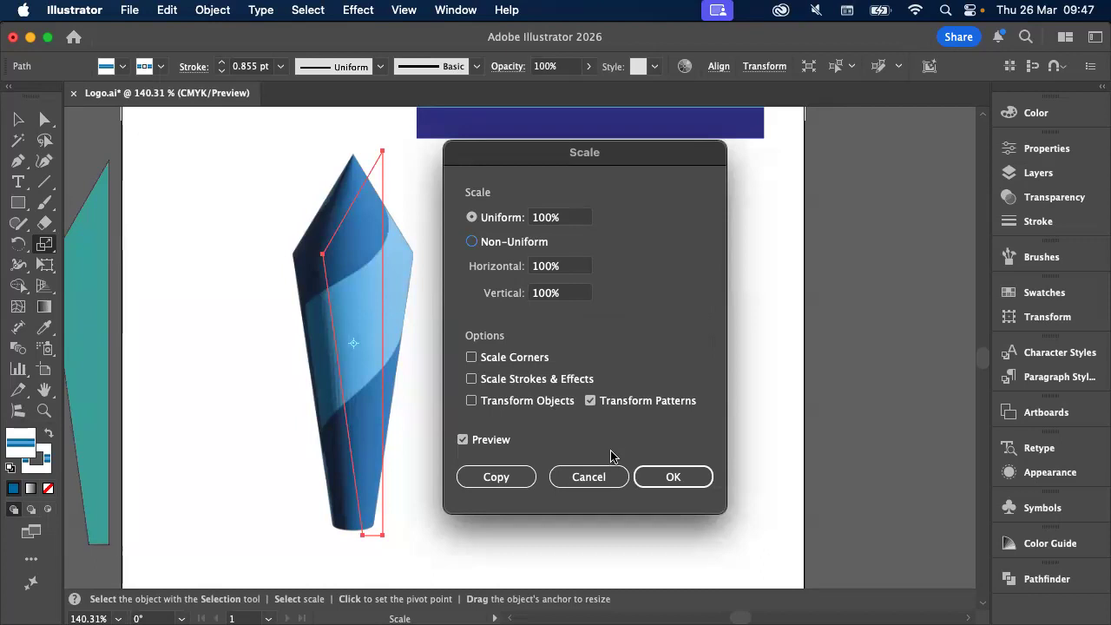
left_click(583, 473)
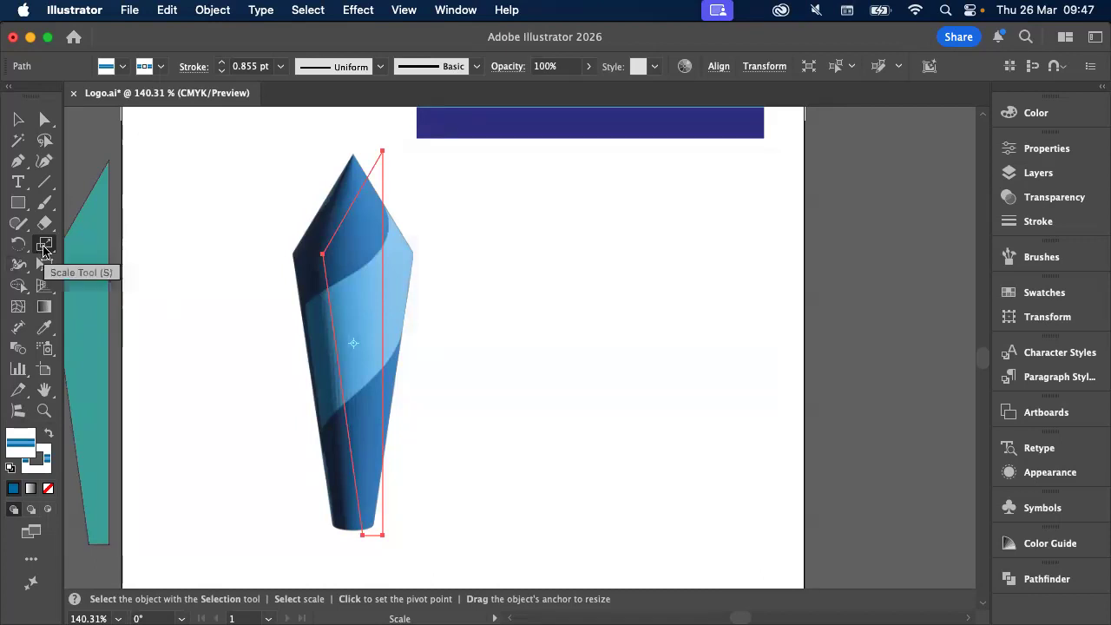
Scale only the pattern on the revolved shape uniformly to 10%, without scaling strokes and effects, and deselect the shape
double_click(45, 249)
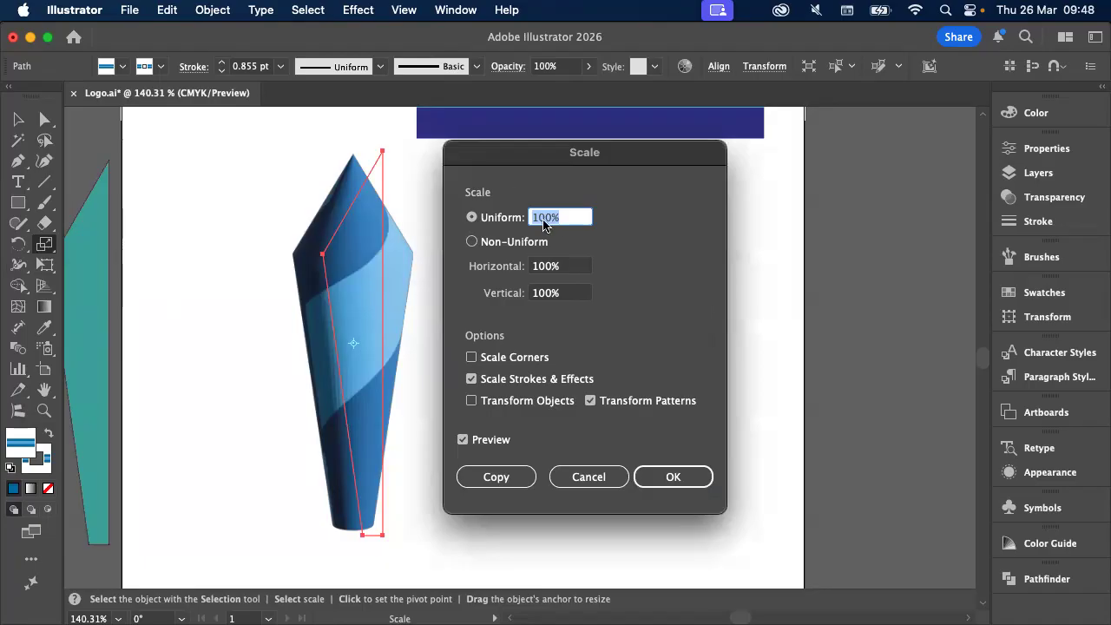
type("10")
left_click(556, 384)
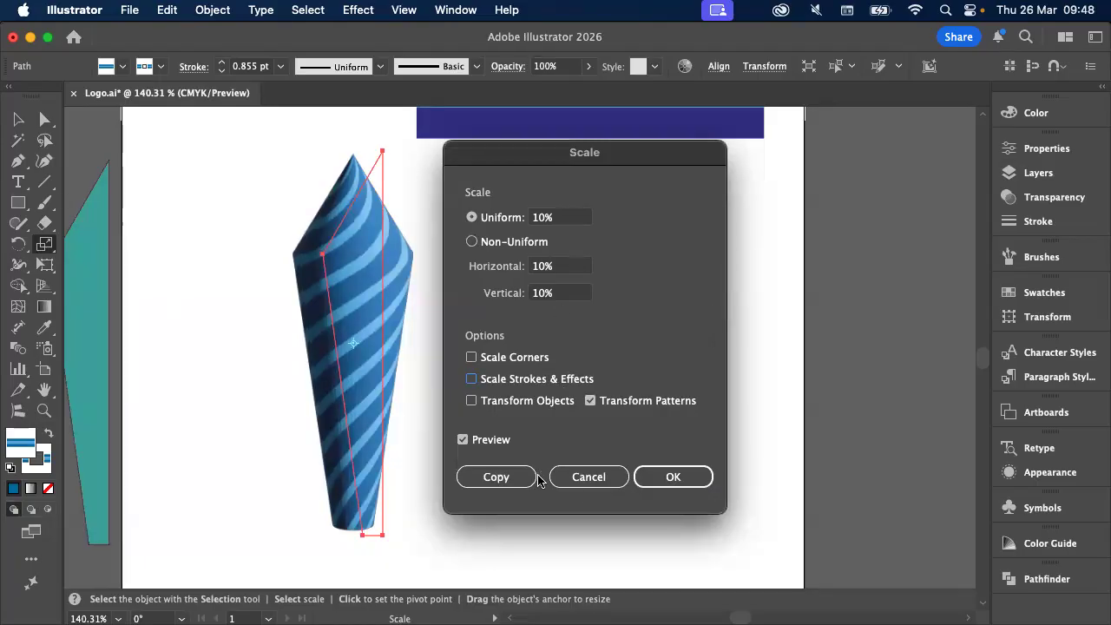
left_click(694, 486)
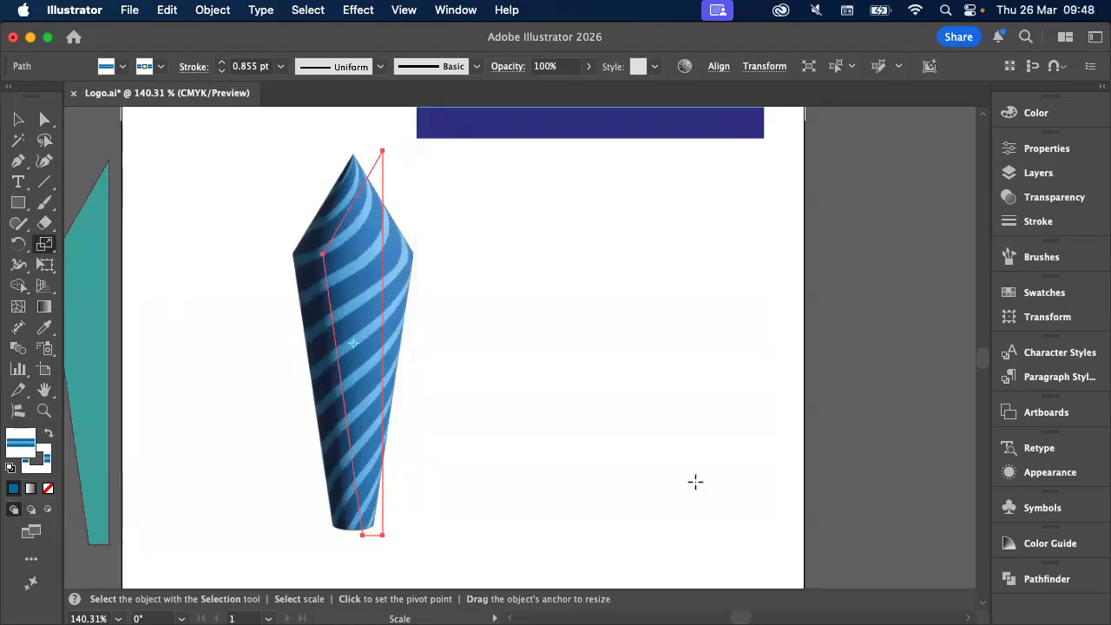
left_click(19, 119)
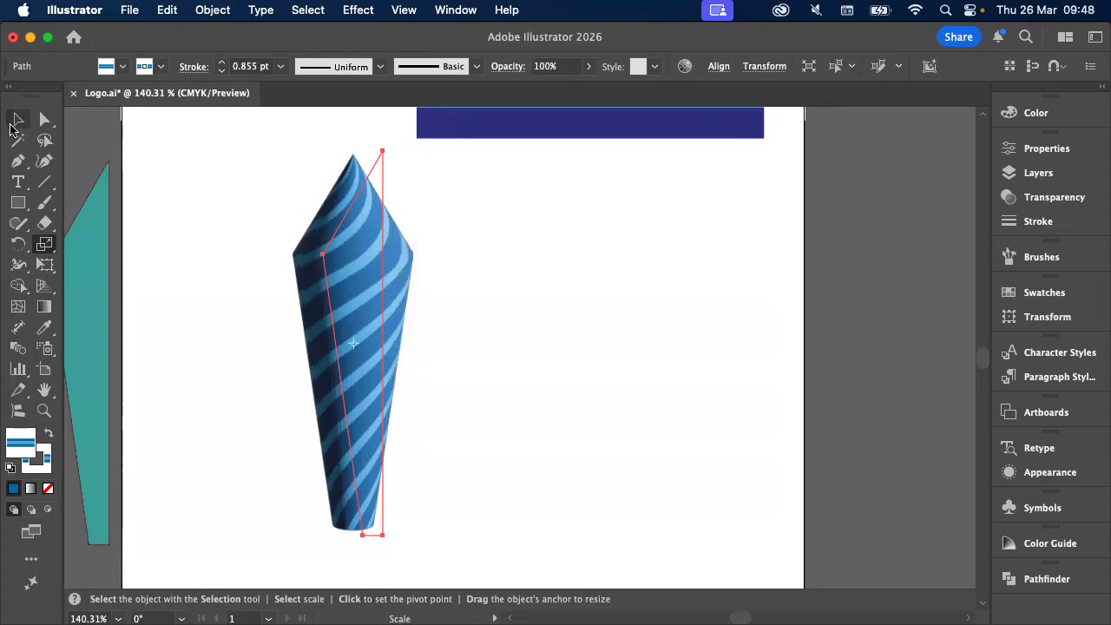
left_click(767, 275)
Delete the flat three-stripe artwork above the revolved shape
scroll(705, 300, "up", 2)
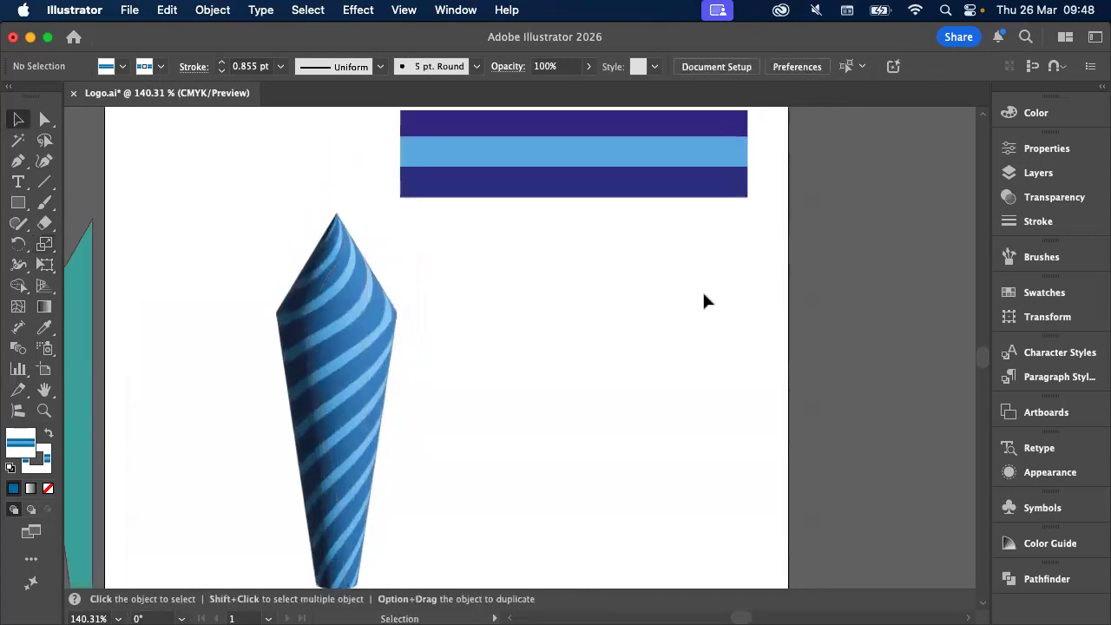
scroll(704, 300, "up", 1)
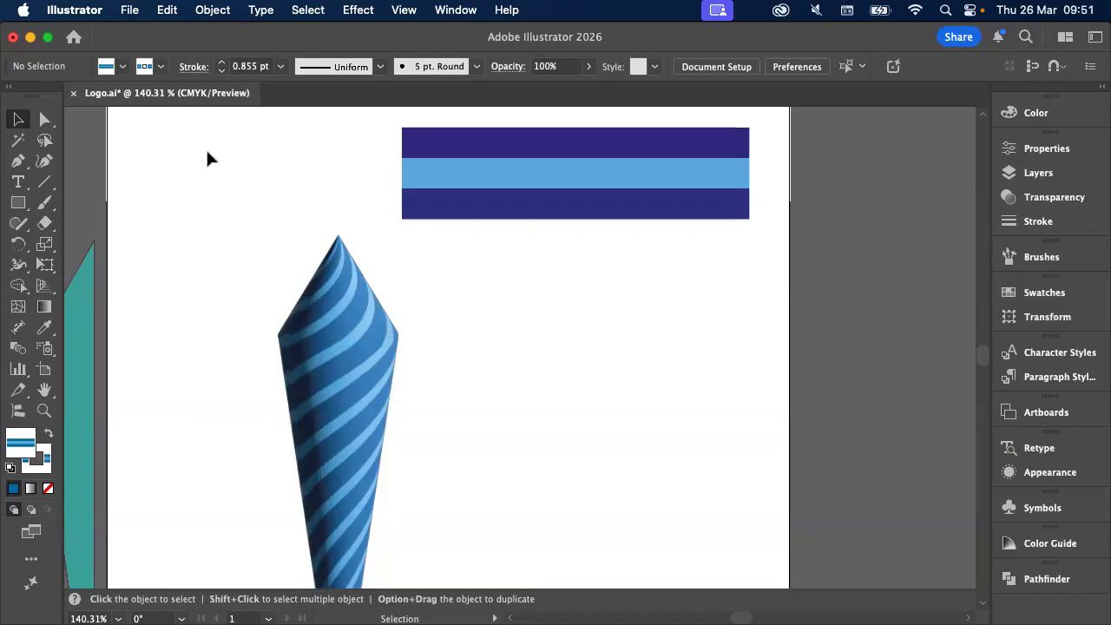
left_click(348, 367)
scroll(347, 367, "down", 1)
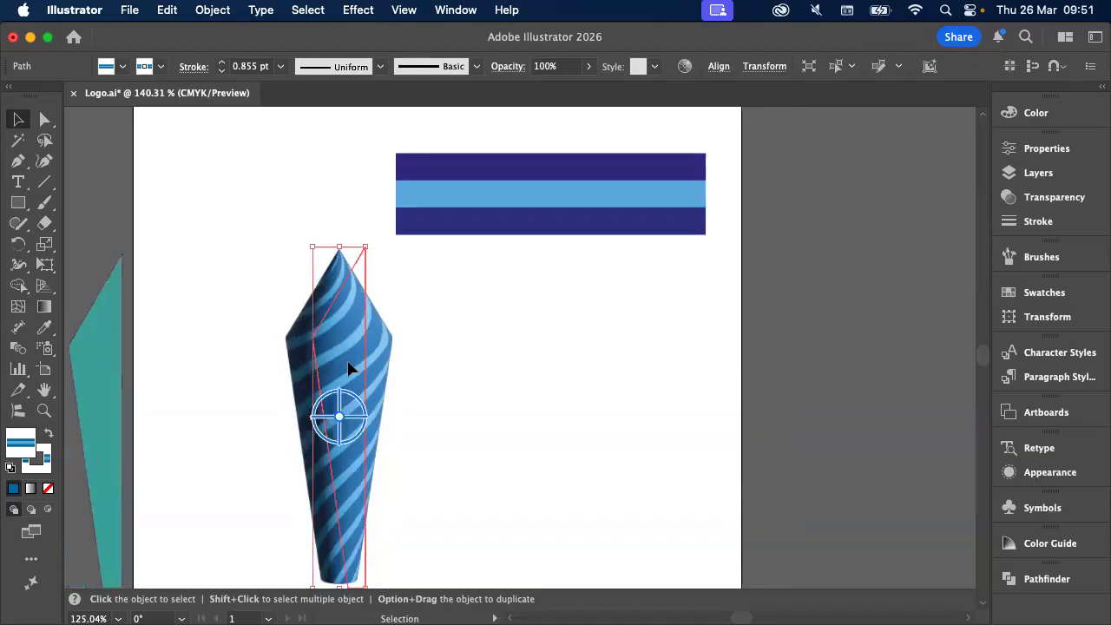
left_click(549, 235)
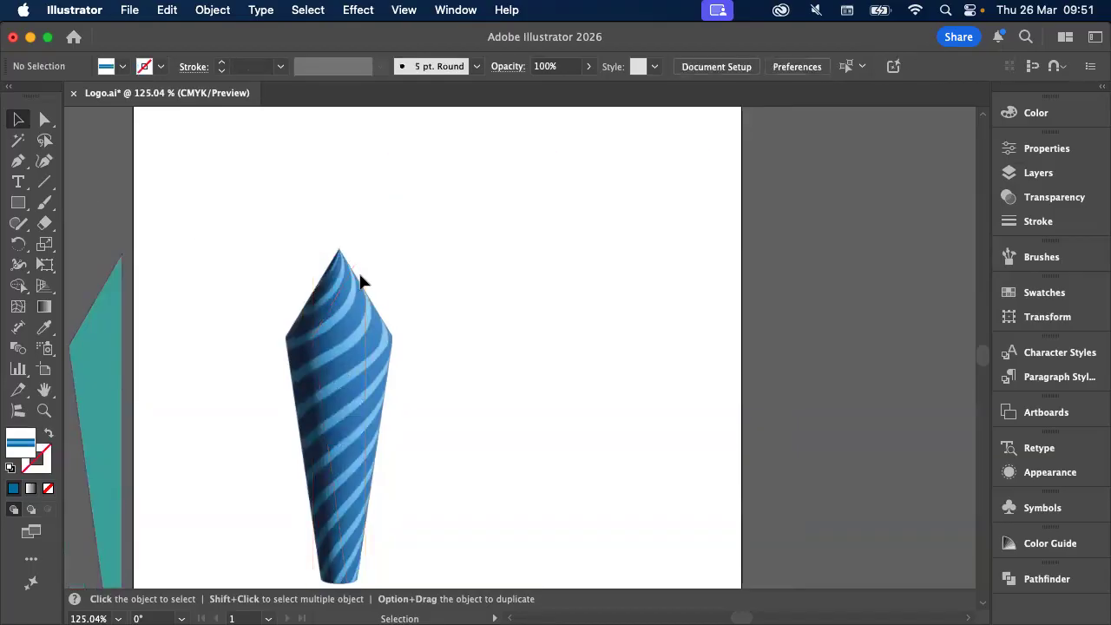
Move the striped revolved shape off the right side of the artboard and back to the artboard's middle
scroll(360, 280, "down", 1)
left_click_drag(361, 281, 772, 290)
scroll(539, 282, "up", 1)
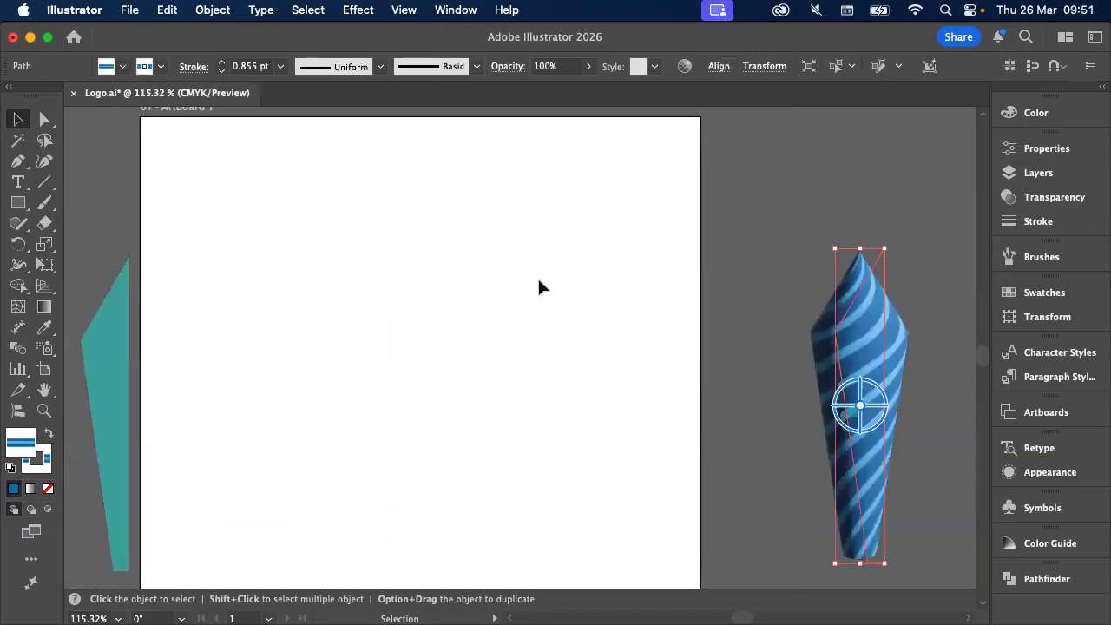
scroll(538, 287, "down", 1)
scroll(538, 287, "right", 1)
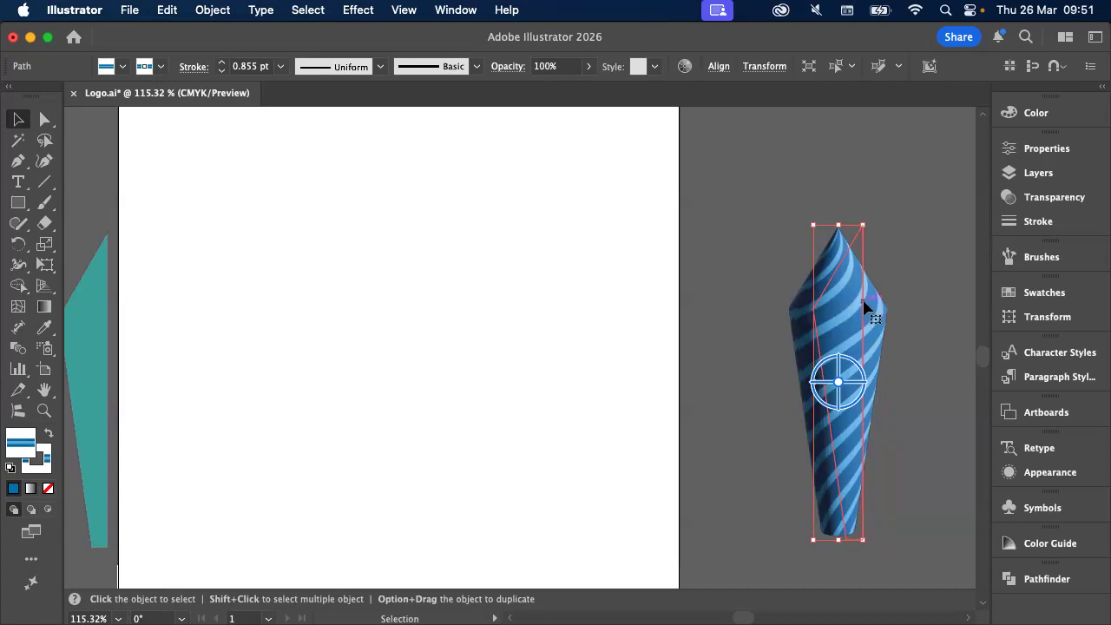
left_click_drag(865, 305, 446, 305)
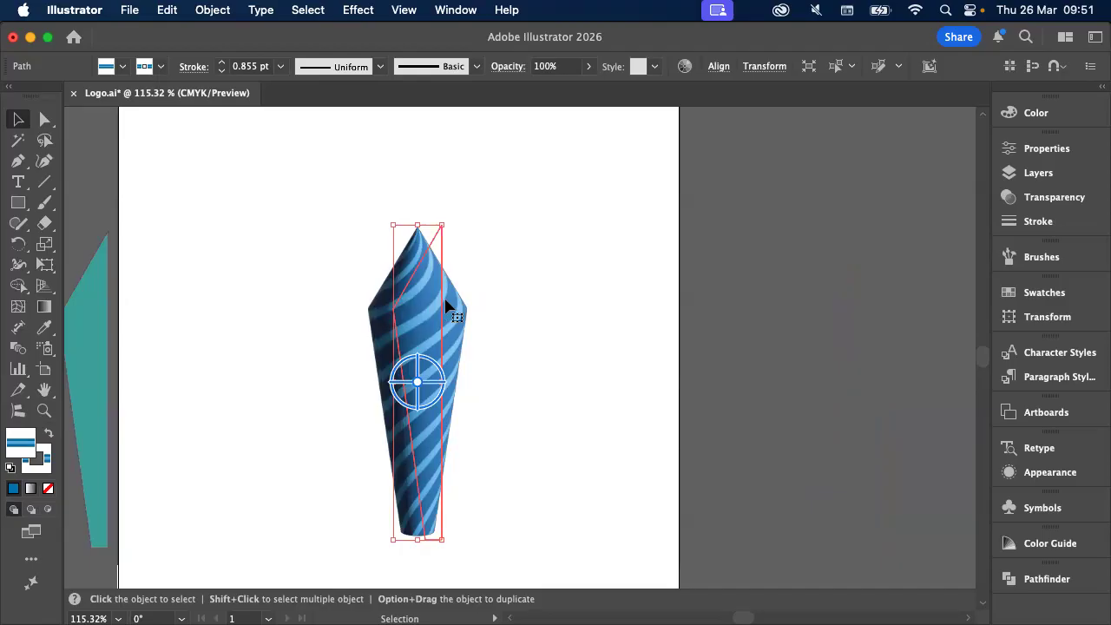
double_click(18, 246)
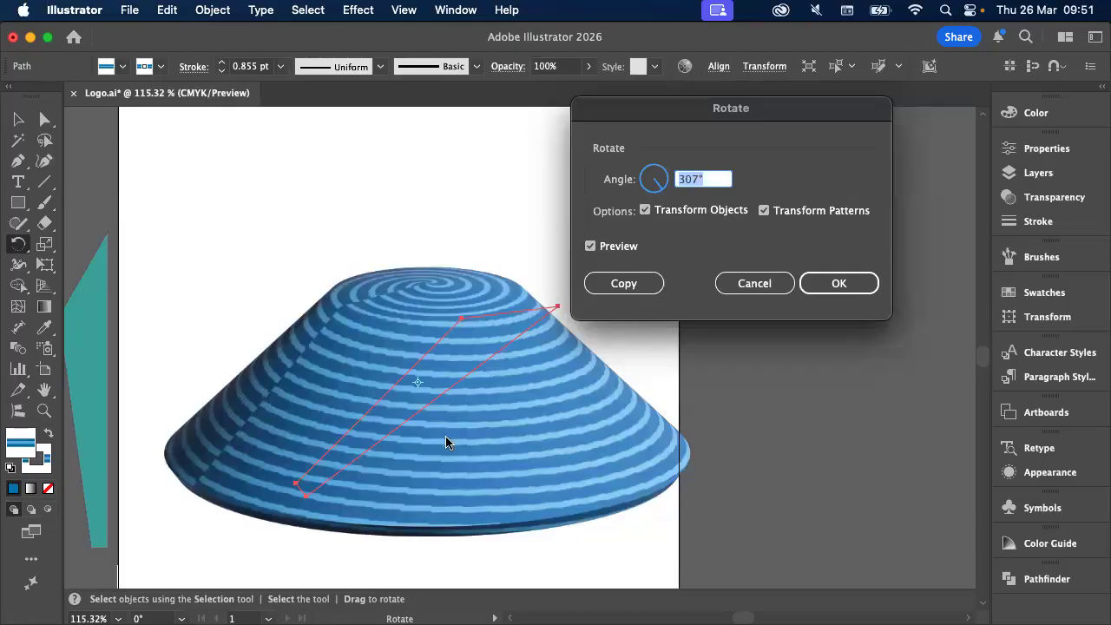
left_click(646, 211)
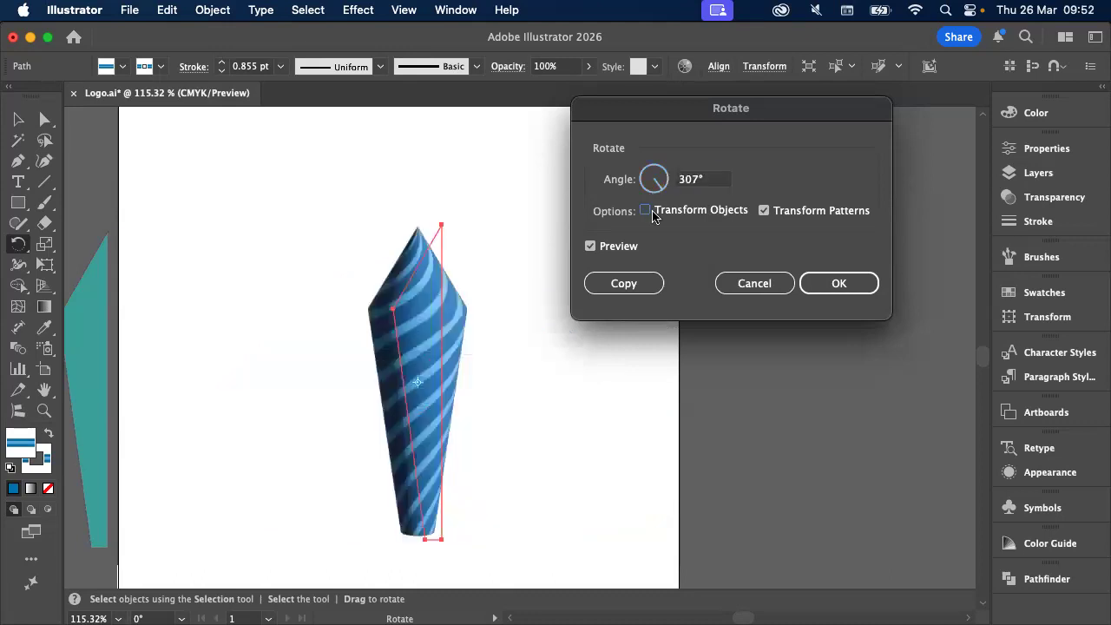
left_click(759, 283)
left_click(18, 119)
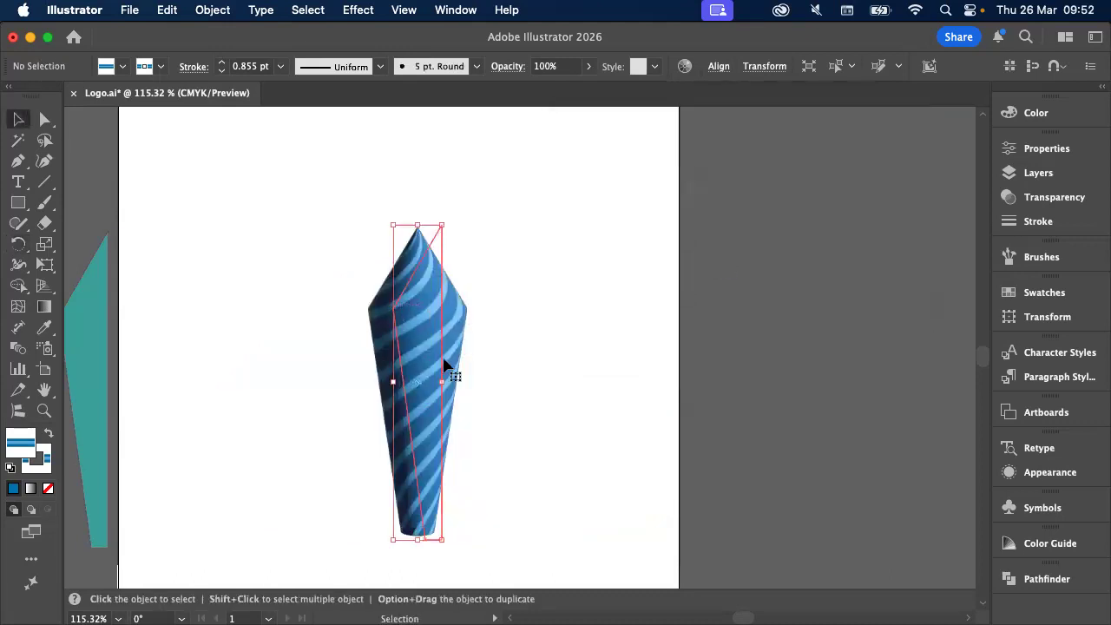
Move the striped revolved shape into the artboard's upper-left corner and deselect it
left_click_drag(445, 365, 279, 297)
left_click(498, 320)
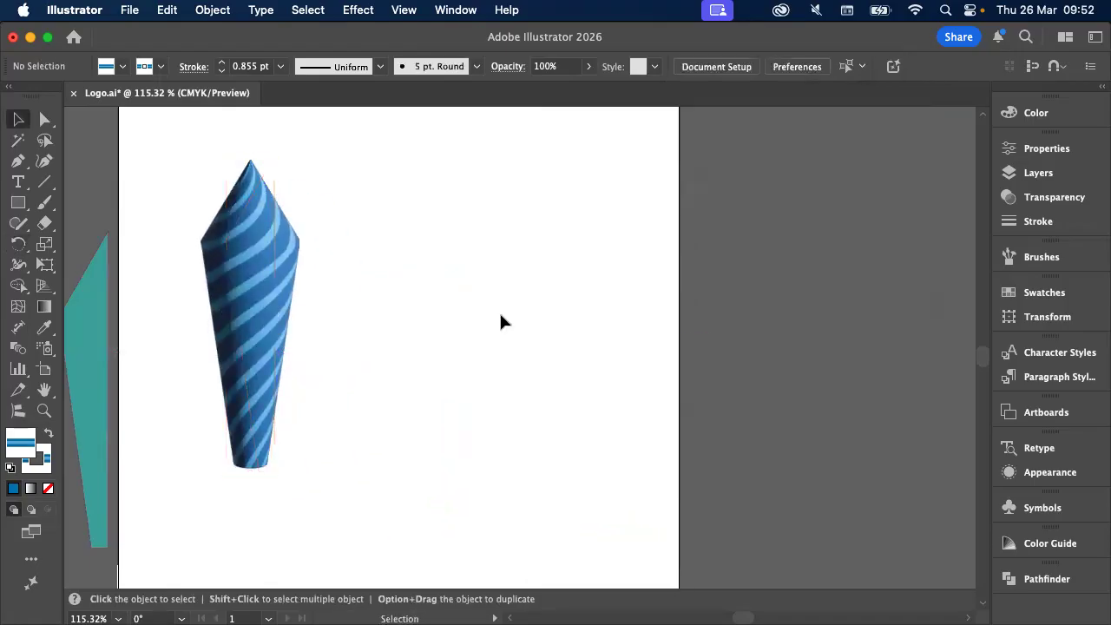
scroll(344, 366, "up", 3)
left_click_drag(311, 386, 262, 345)
left_click(387, 385)
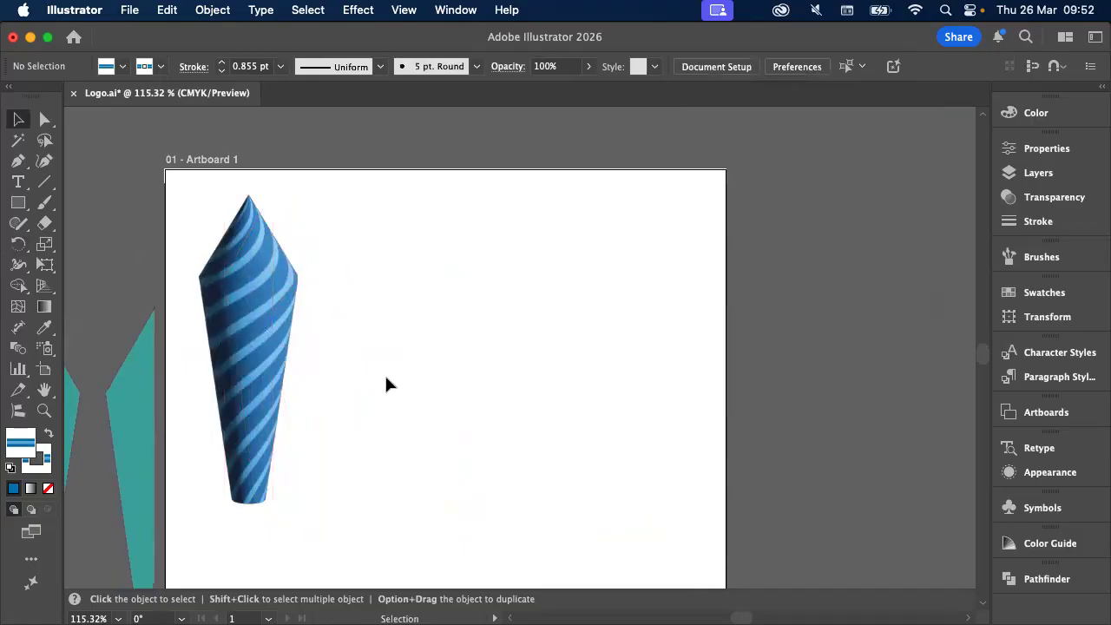
Detach Symbols as a taller floating panel, view its list of symbol libraries, and place the panel nearer the striped shape
scroll(384, 372, "left", 5)
scroll(384, 372, "right", 3)
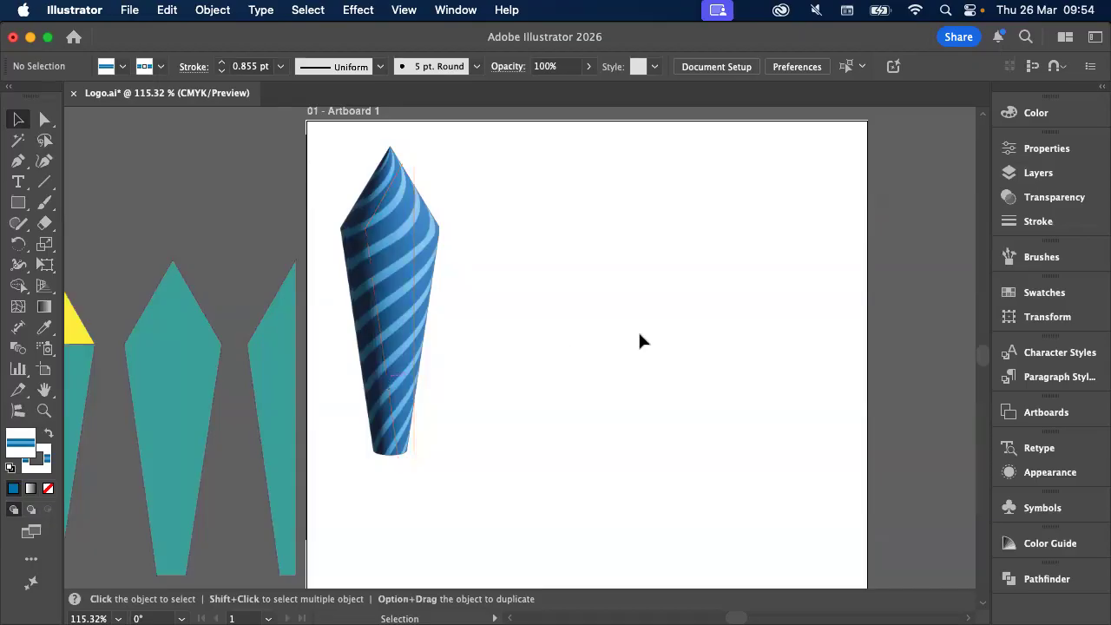
scroll(669, 337, "right", 5)
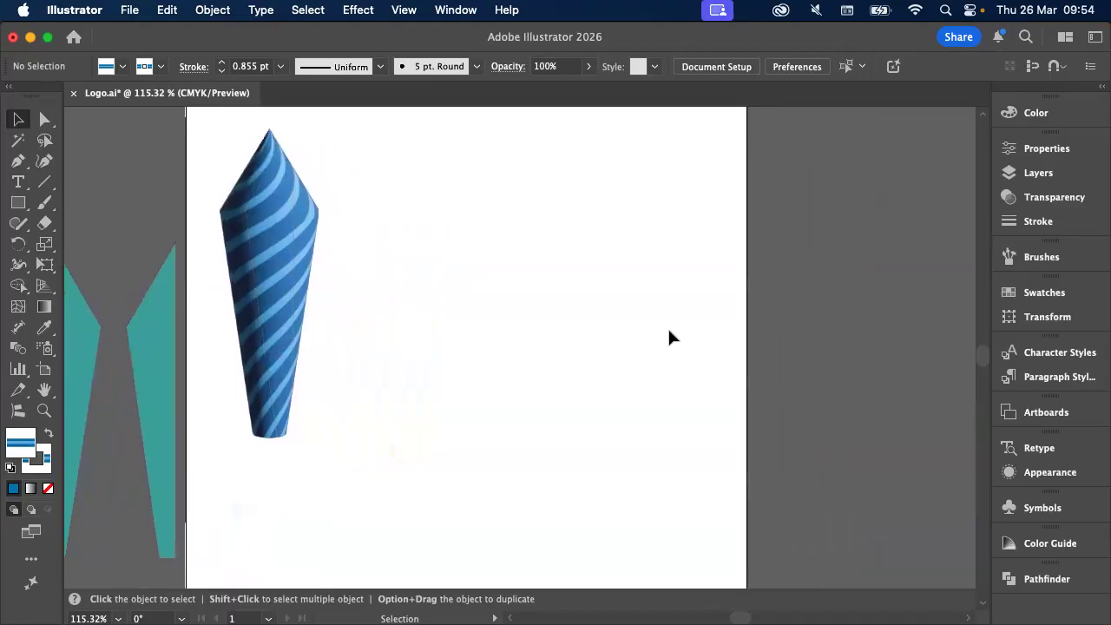
left_click(1057, 508)
left_click_drag(825, 466, 619, 124)
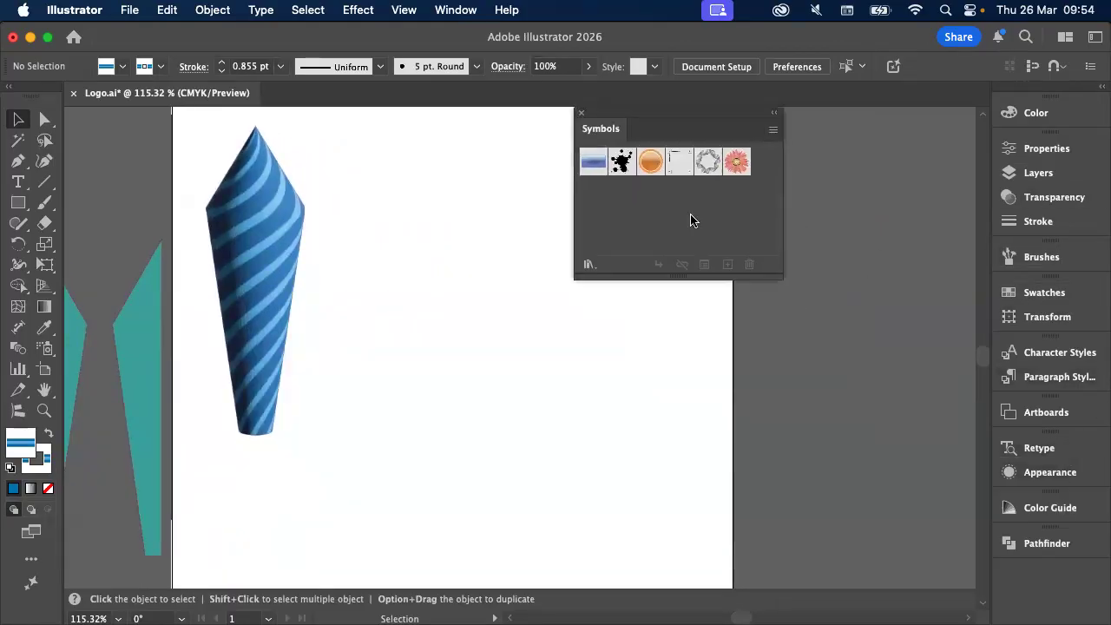
left_click_drag(687, 279, 684, 475)
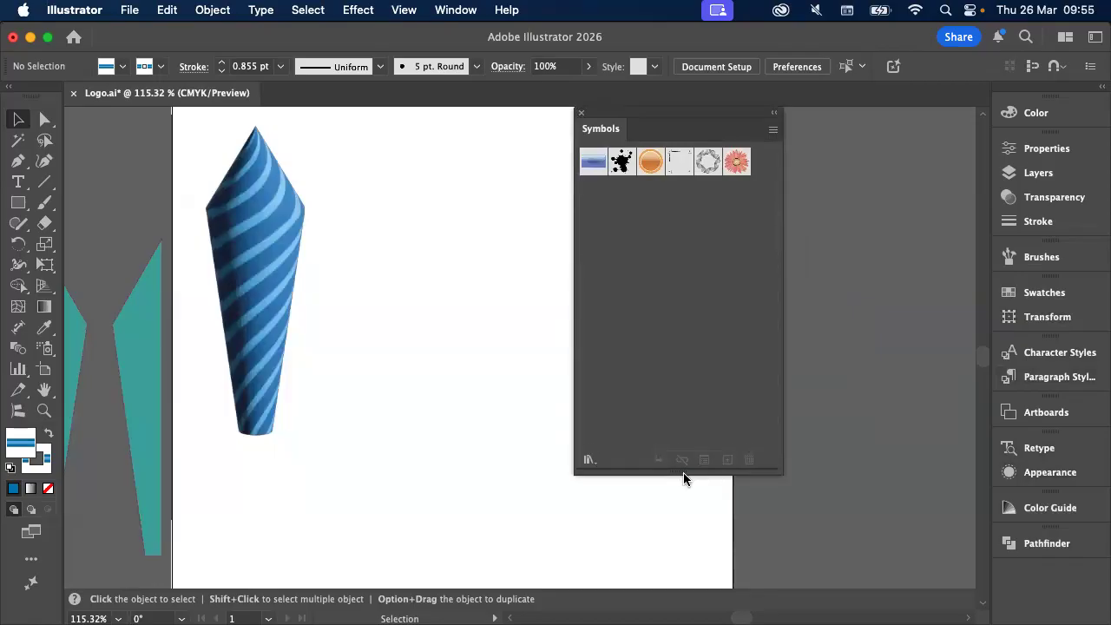
left_click(589, 458)
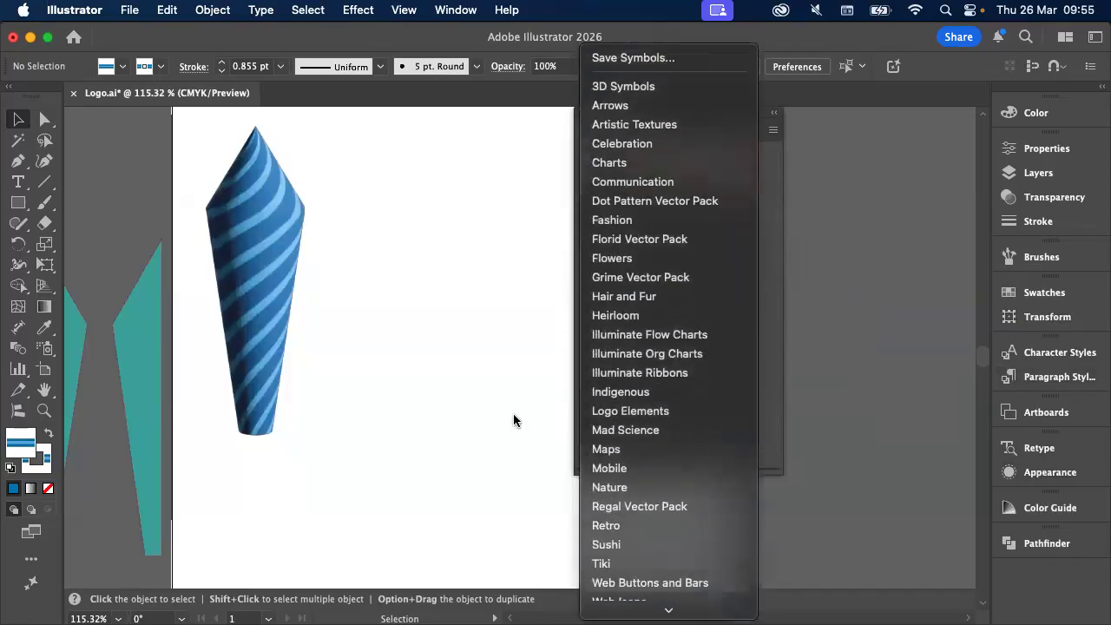
left_click(509, 411)
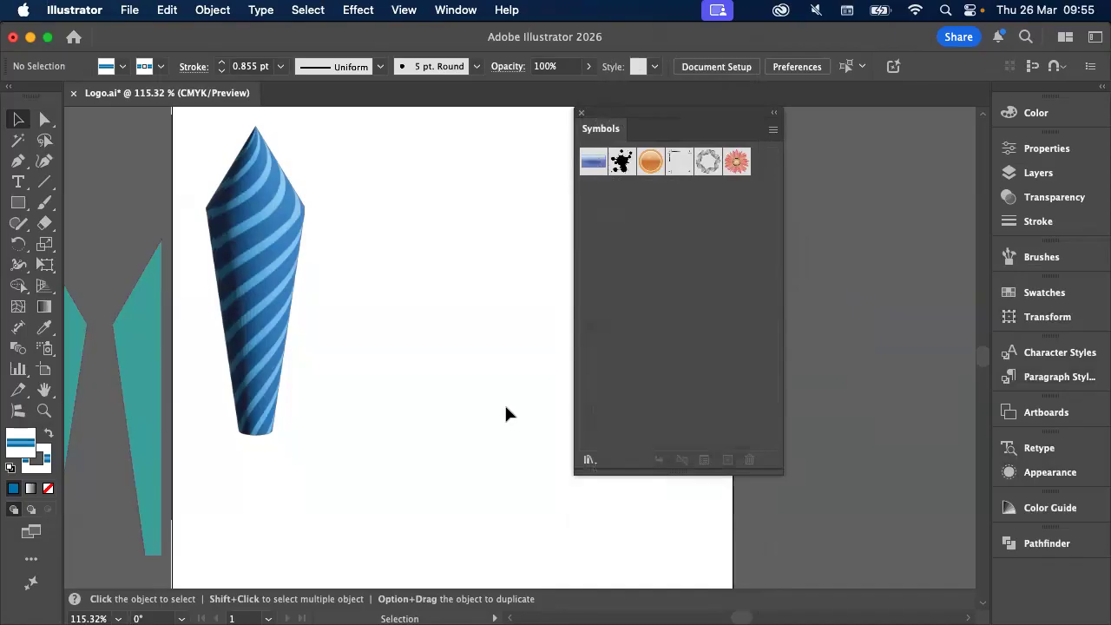
left_click_drag(608, 137, 532, 122)
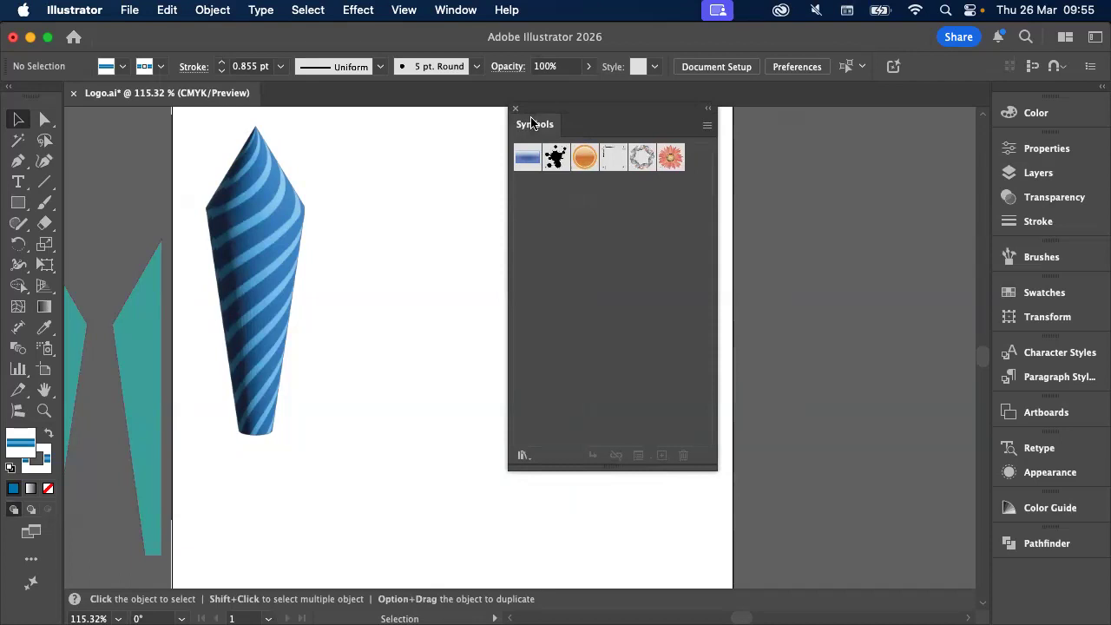
Reposition the floating Symbols panel over the artboard and shorten it to about half its height
left_click_drag(532, 123, 526, 182)
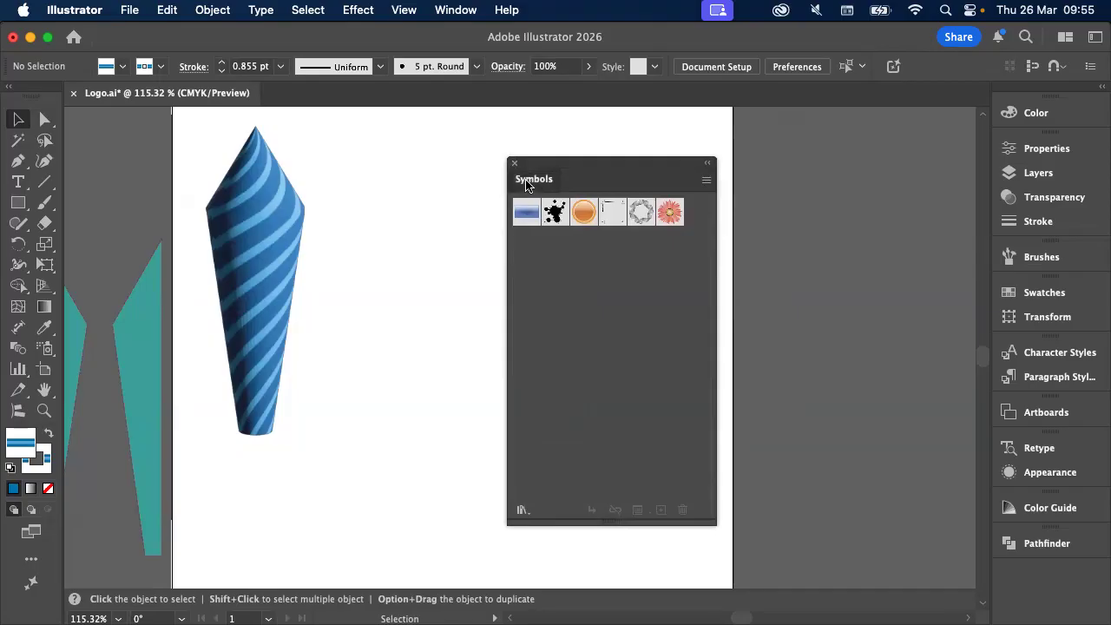
left_click_drag(526, 183, 512, 142)
left_click_drag(570, 485, 563, 318)
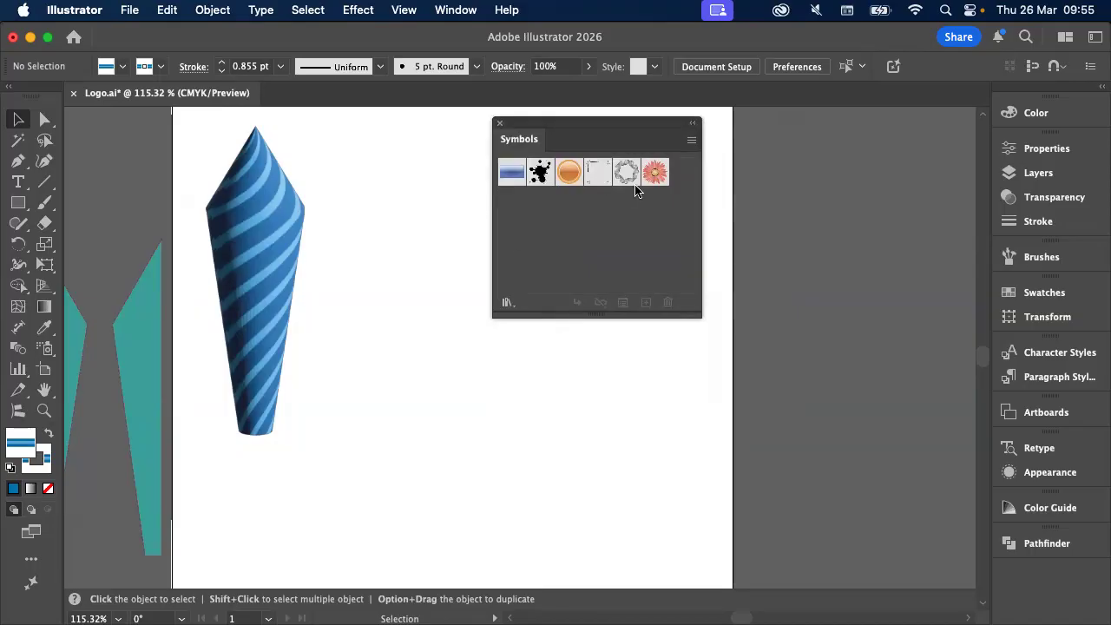
Open the Web Icons symbol library and enlarge its panel to show more icons
left_click(513, 303)
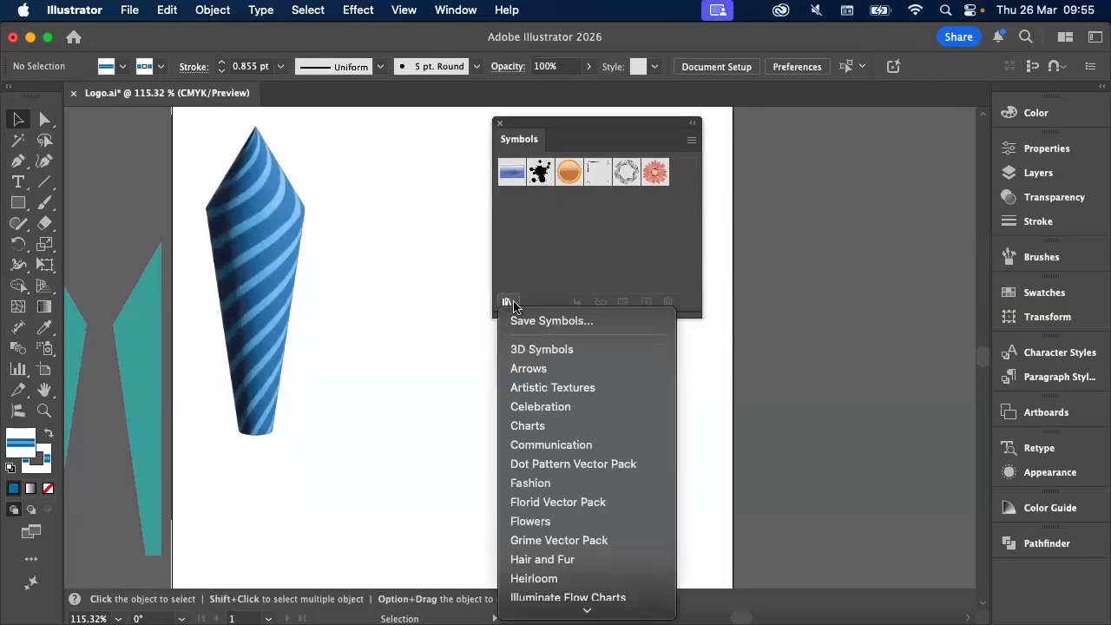
mouse_move(541, 612)
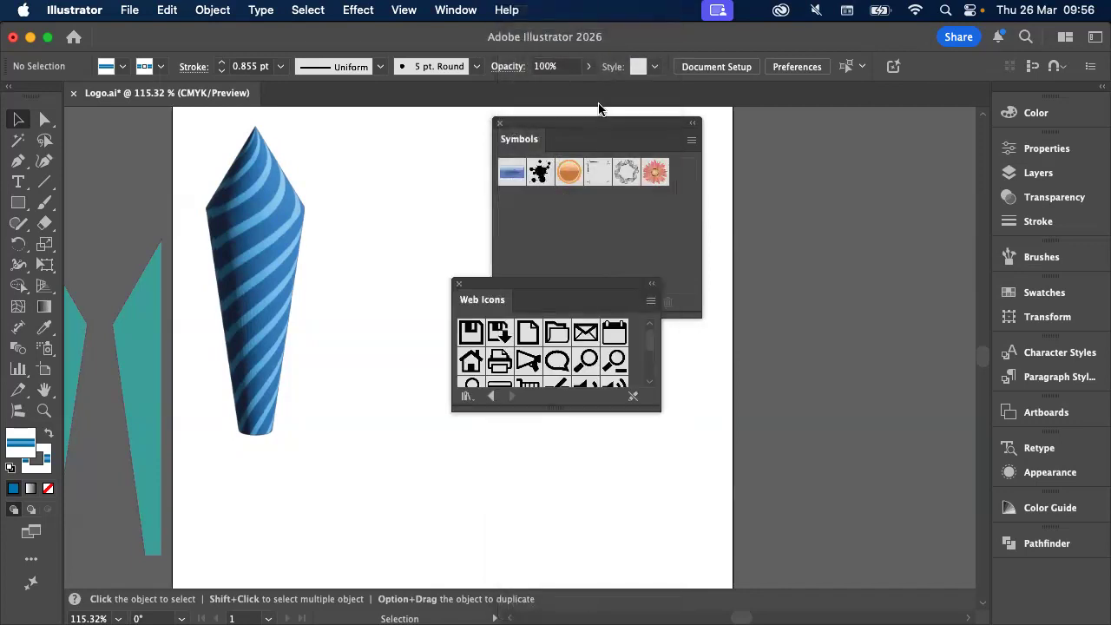
left_click_drag(531, 406, 531, 583)
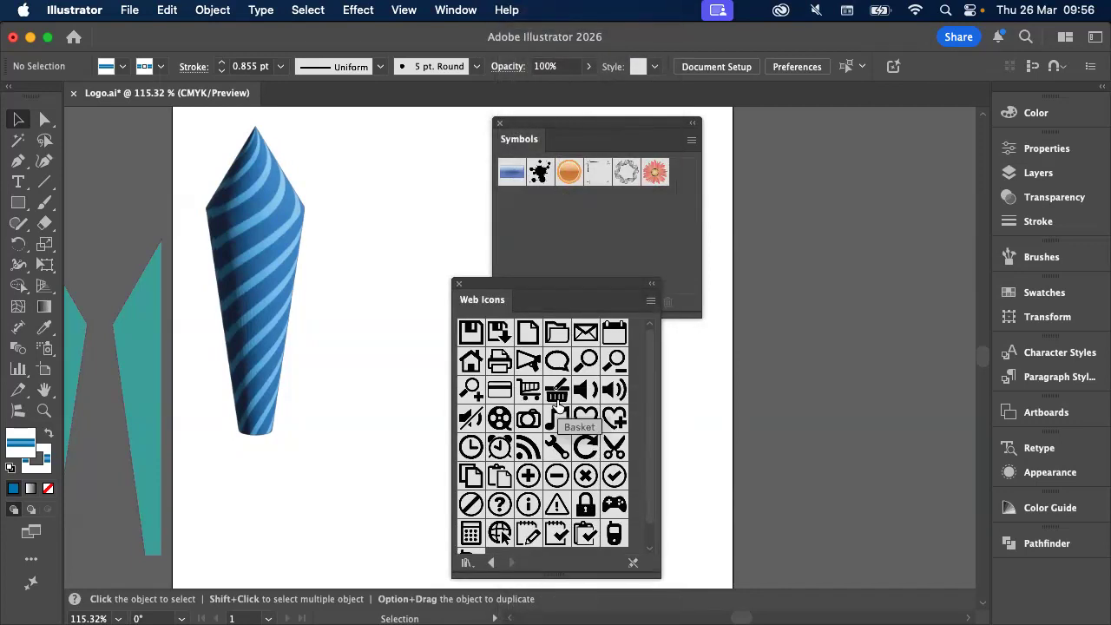
scroll(559, 406, "down", 1)
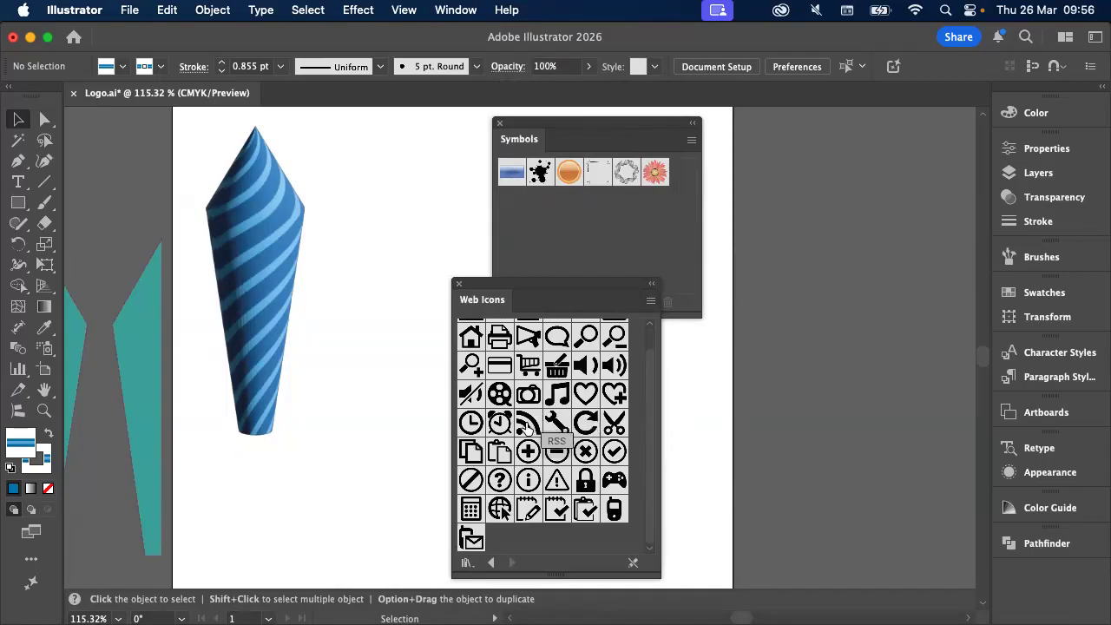
Place the RSS symbol on the artboard beside the striped shape and move both symbol panels away from it
left_click_drag(527, 425, 415, 224)
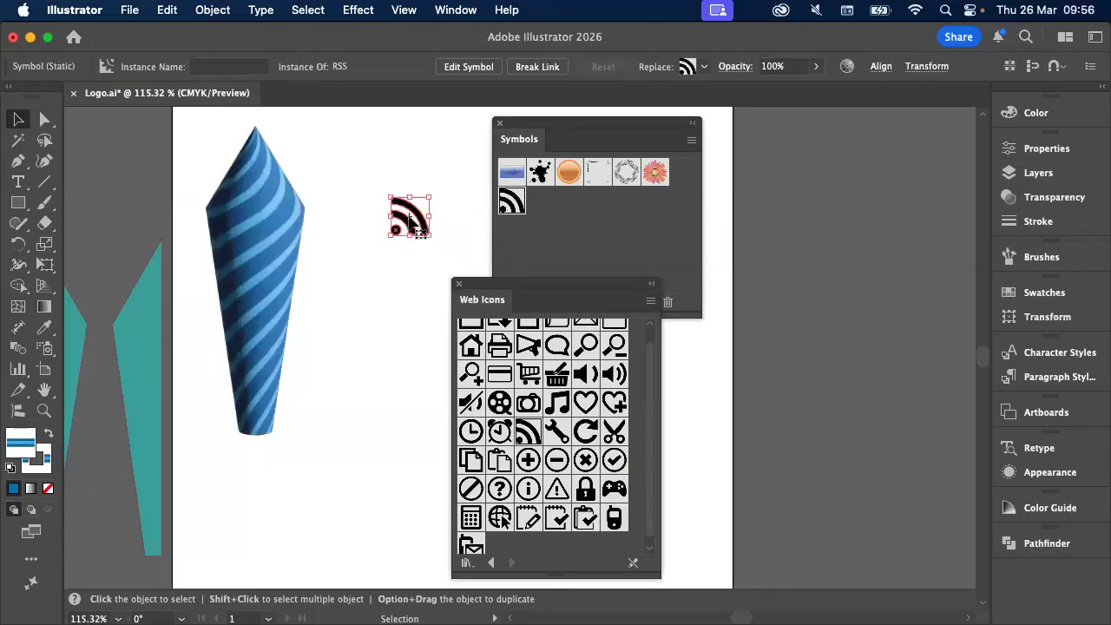
scroll(409, 220, "up", 1)
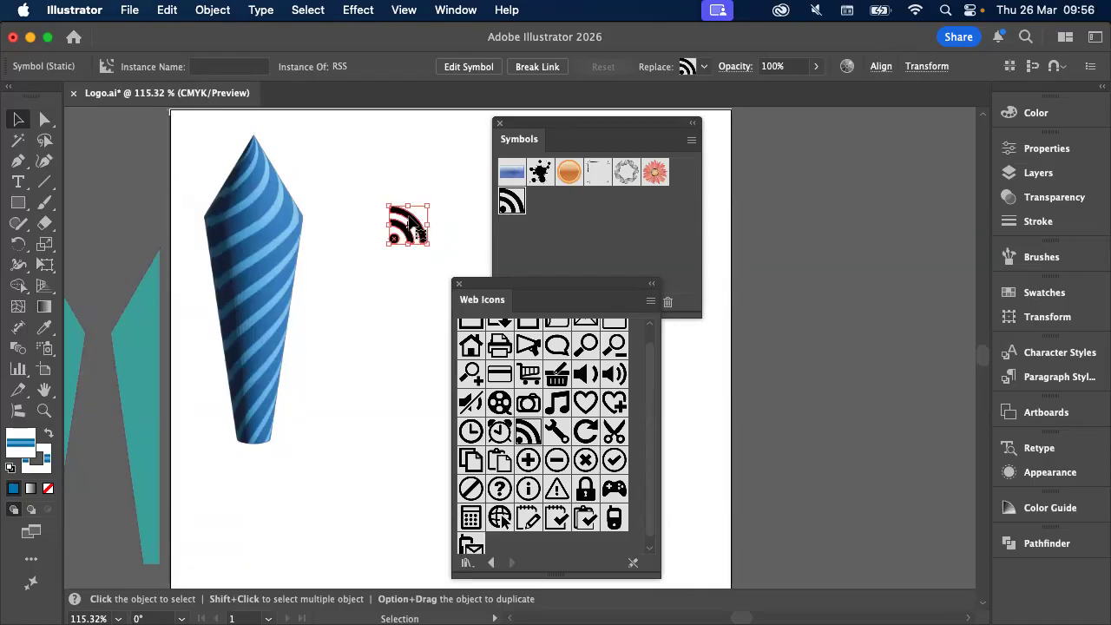
scroll(410, 223, "up", 3)
left_click_drag(508, 139, 679, 139)
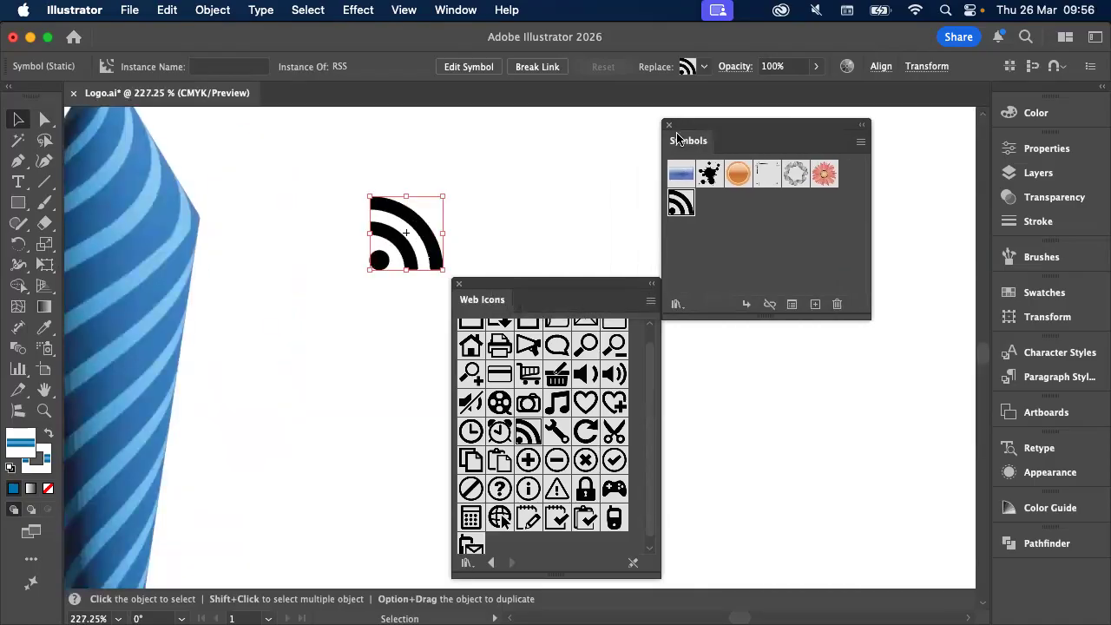
left_click_drag(482, 305, 646, 302)
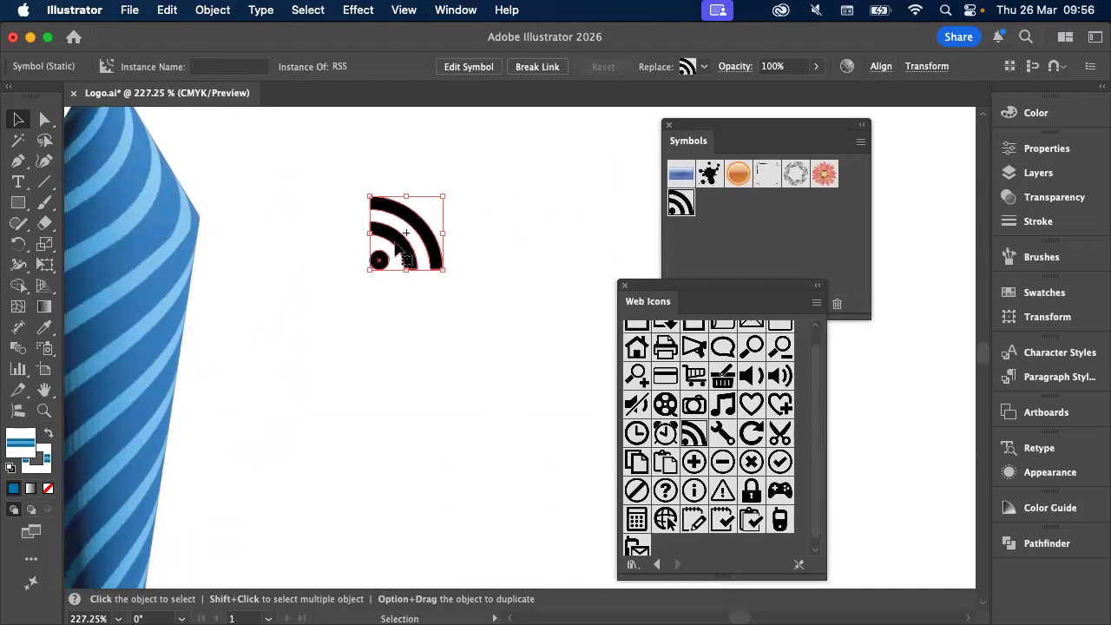
Open the RSS symbol definition for editing and fill its outer arc with red
double_click(396, 240)
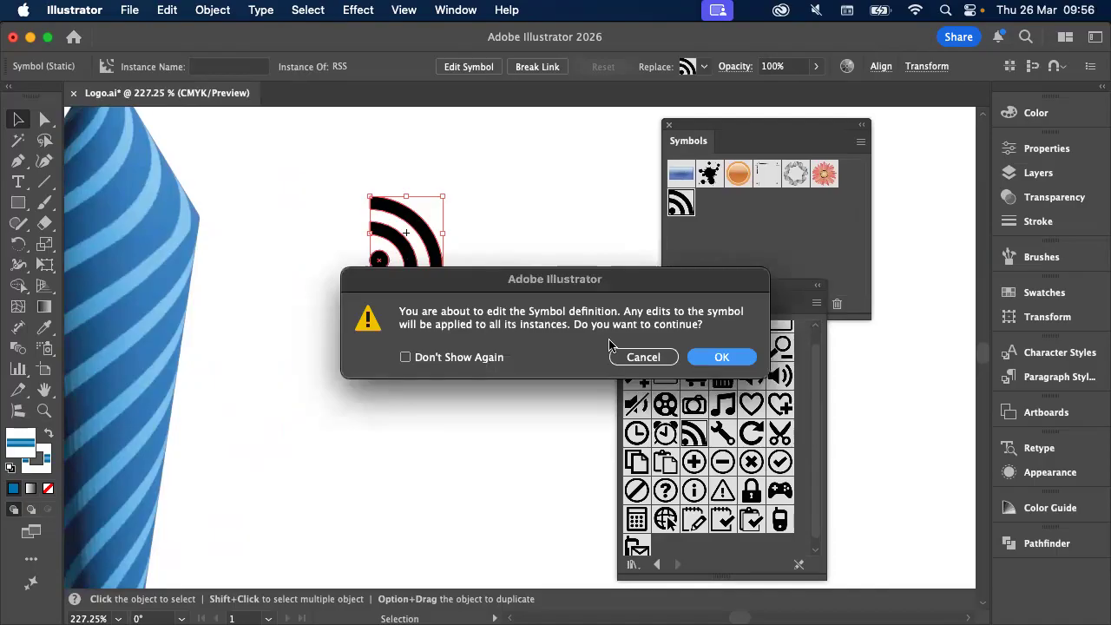
left_click(714, 357)
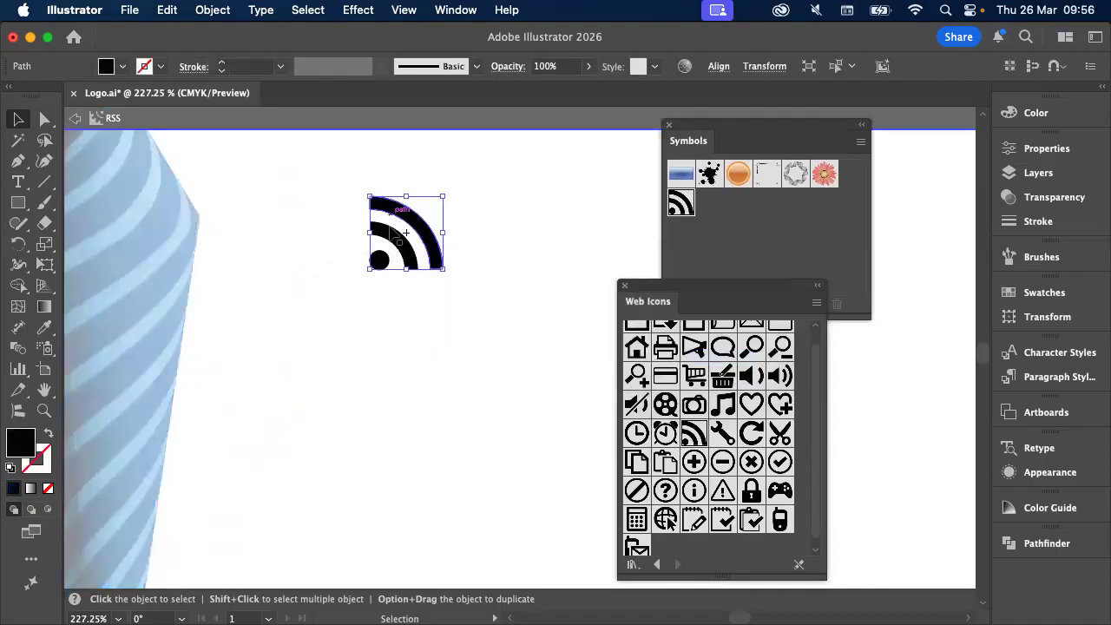
left_click(123, 67)
left_click(108, 146)
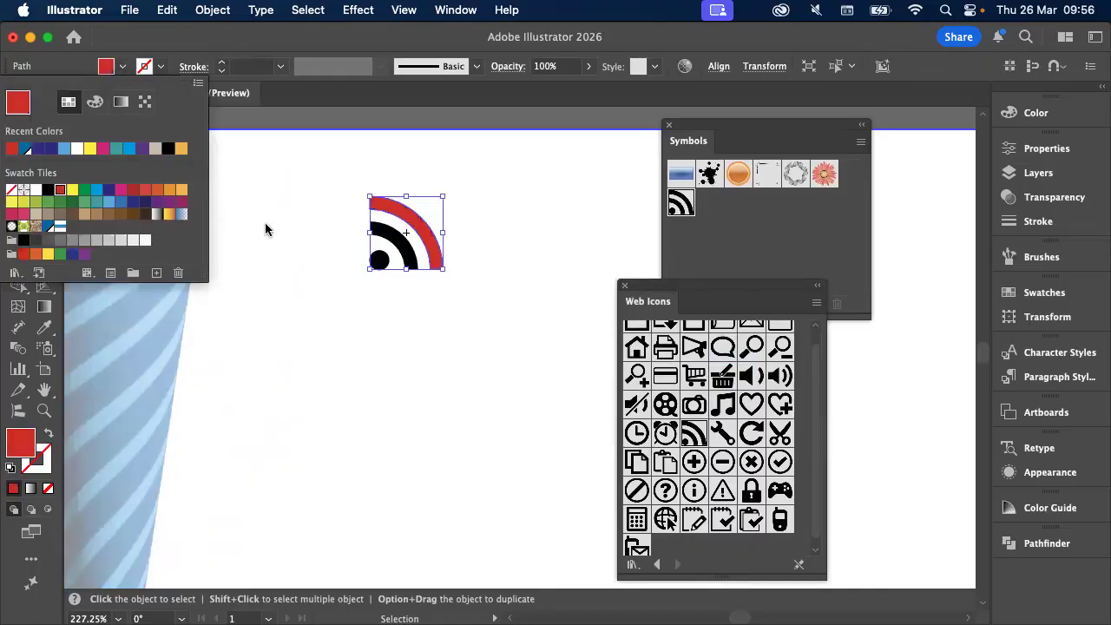
Fill the RSS symbol's inner arc with teal and its dot with purple, and exit symbol editing
left_click(390, 249)
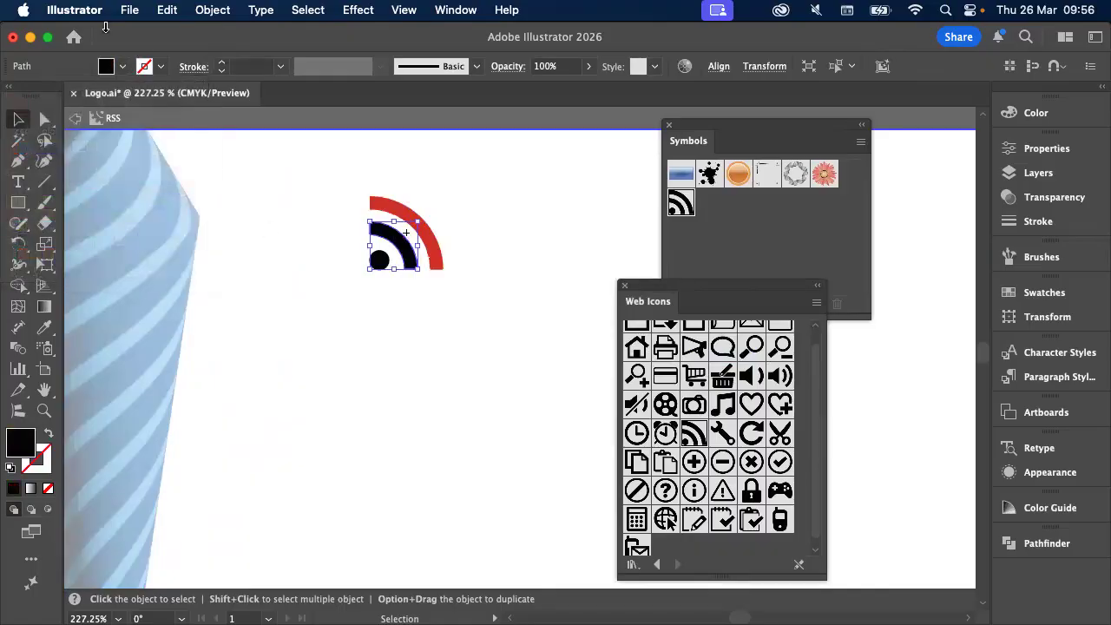
left_click(122, 67)
left_click(113, 148)
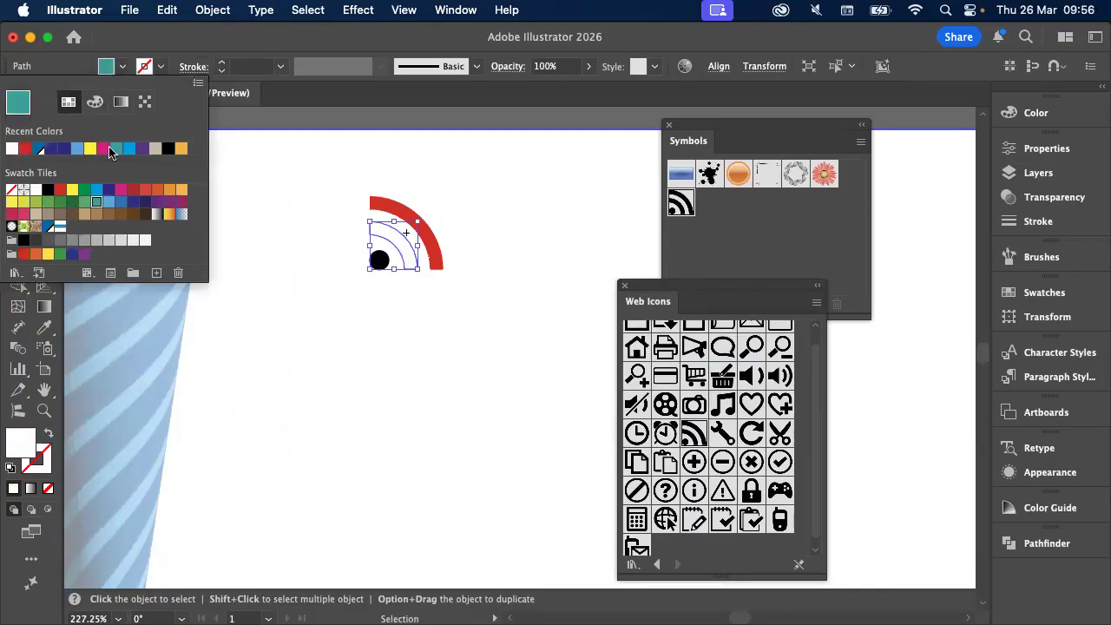
left_click(379, 260)
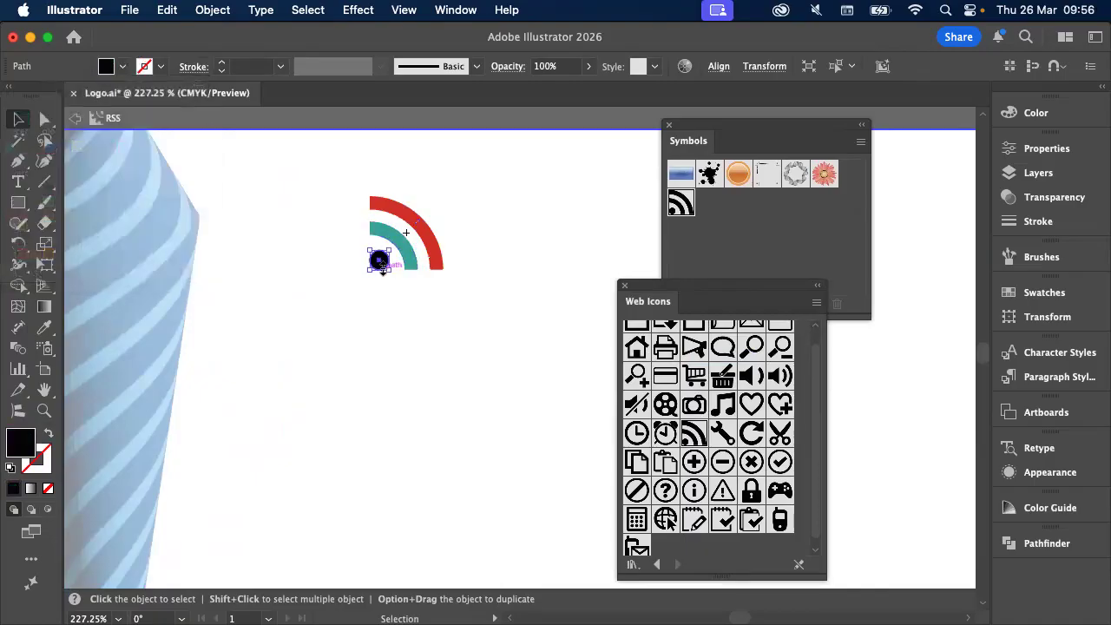
left_click(123, 67)
left_click(137, 149)
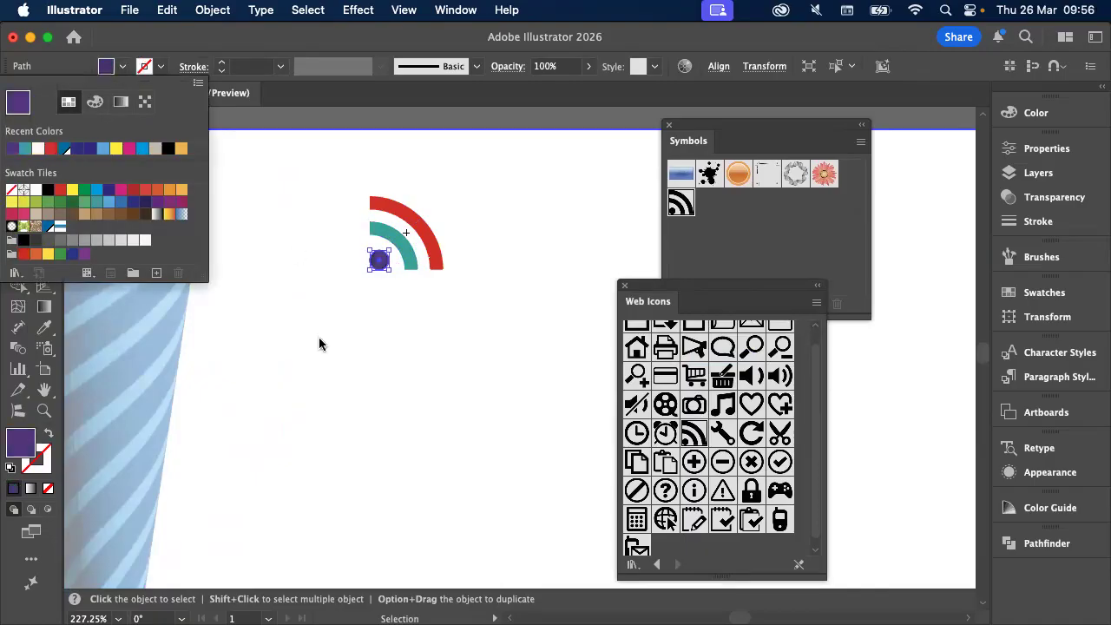
left_click(454, 352)
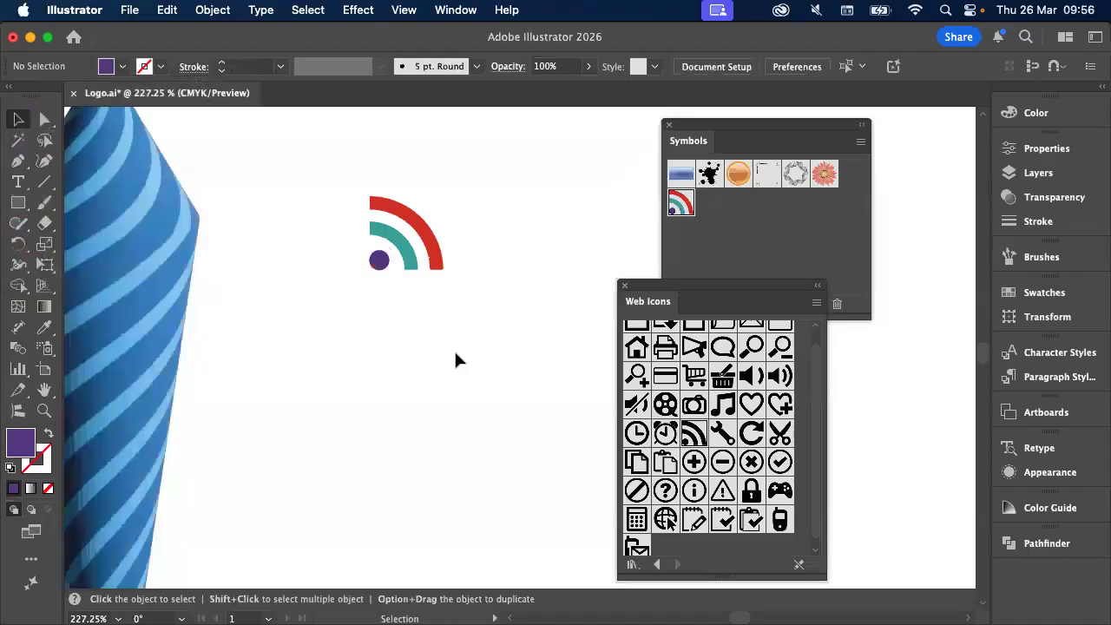
Move the Web Icons panel closer to the RSS symbol and open the Arrows symbol library
left_click_drag(638, 299, 527, 188)
left_click(752, 287)
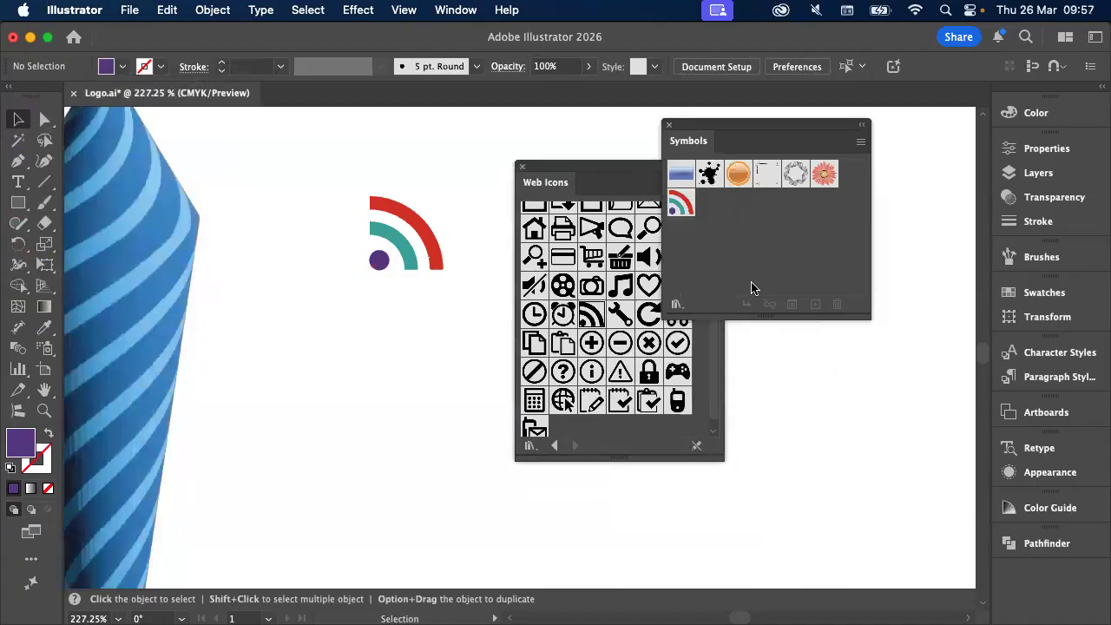
left_click(677, 304)
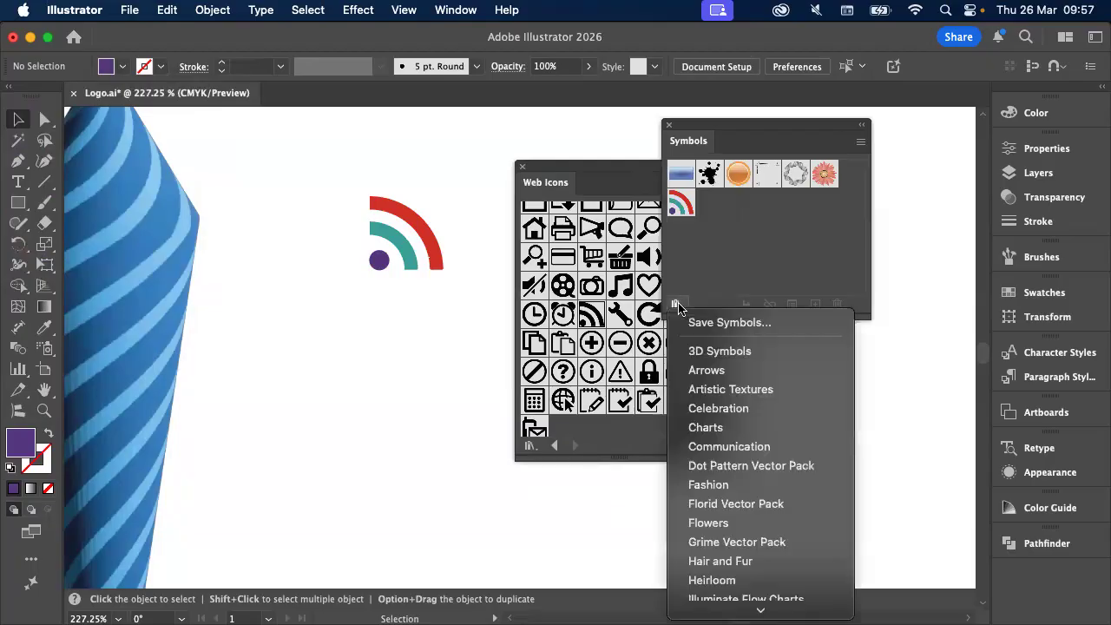
left_click(751, 372)
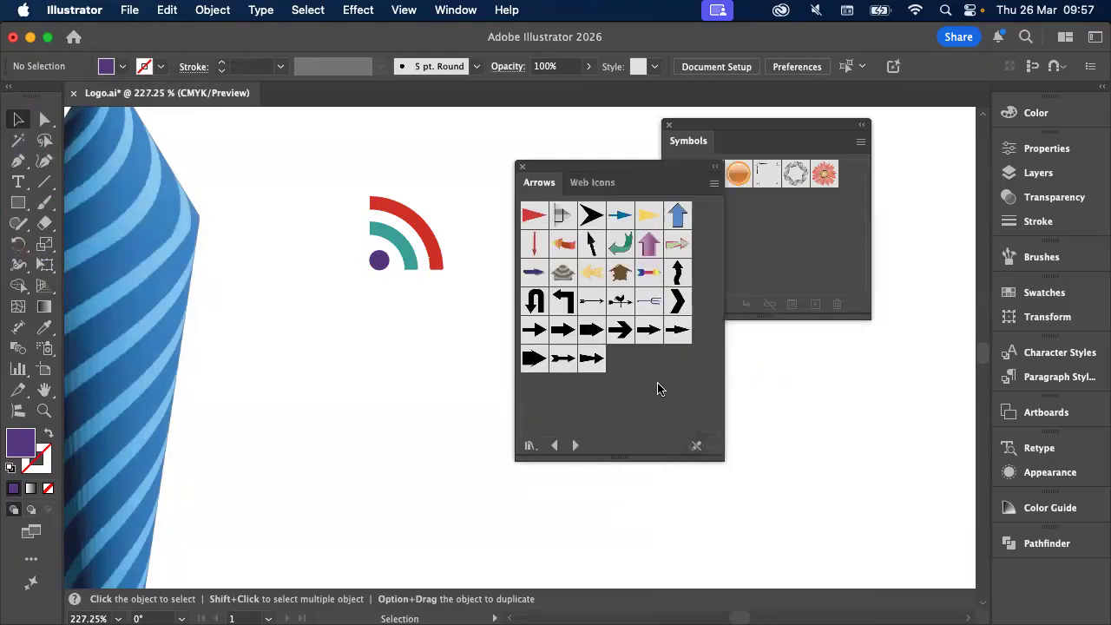
Browse forward from Arrows to the Flowers symbol library and place the Sunflower symbol below the RSS symbol
left_click(575, 446)
left_click(574, 446)
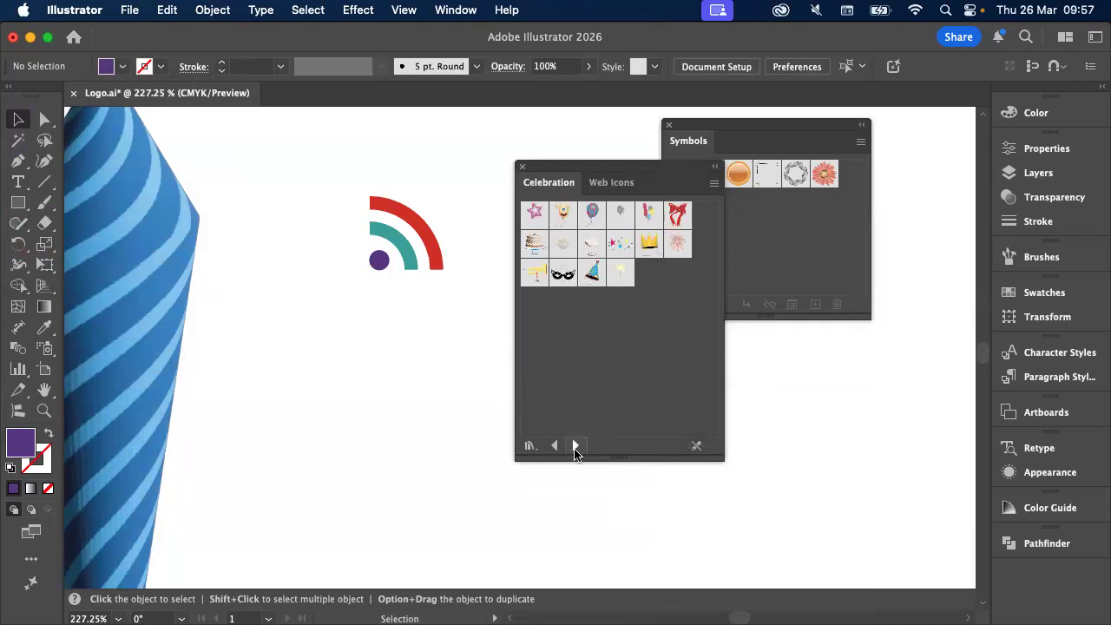
left_click(575, 446)
left_click(576, 446)
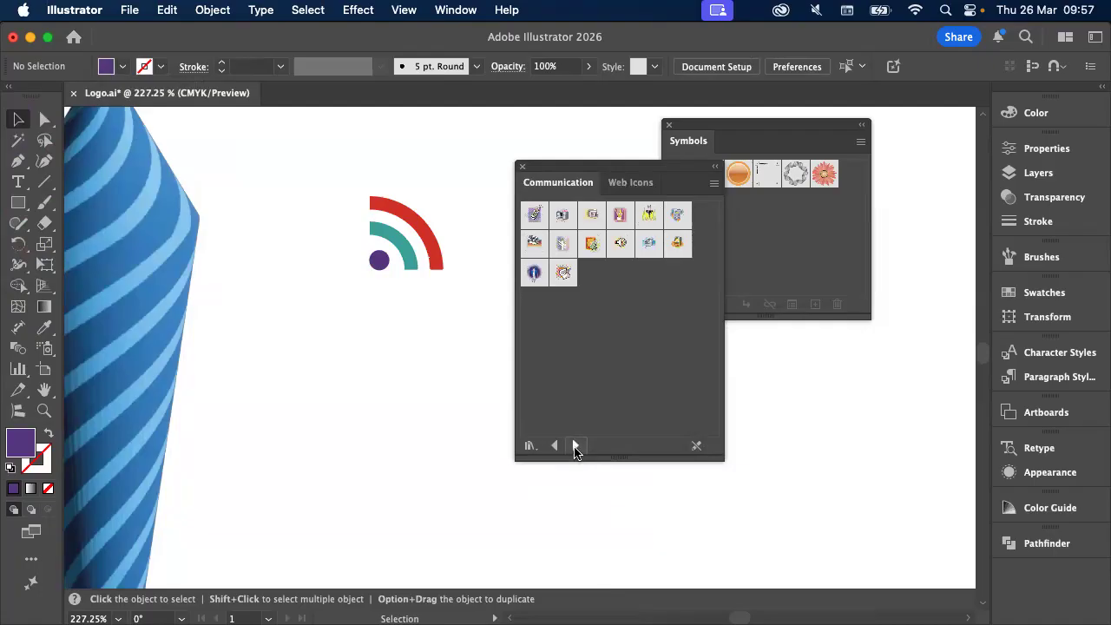
left_click(576, 446)
left_click(576, 446)
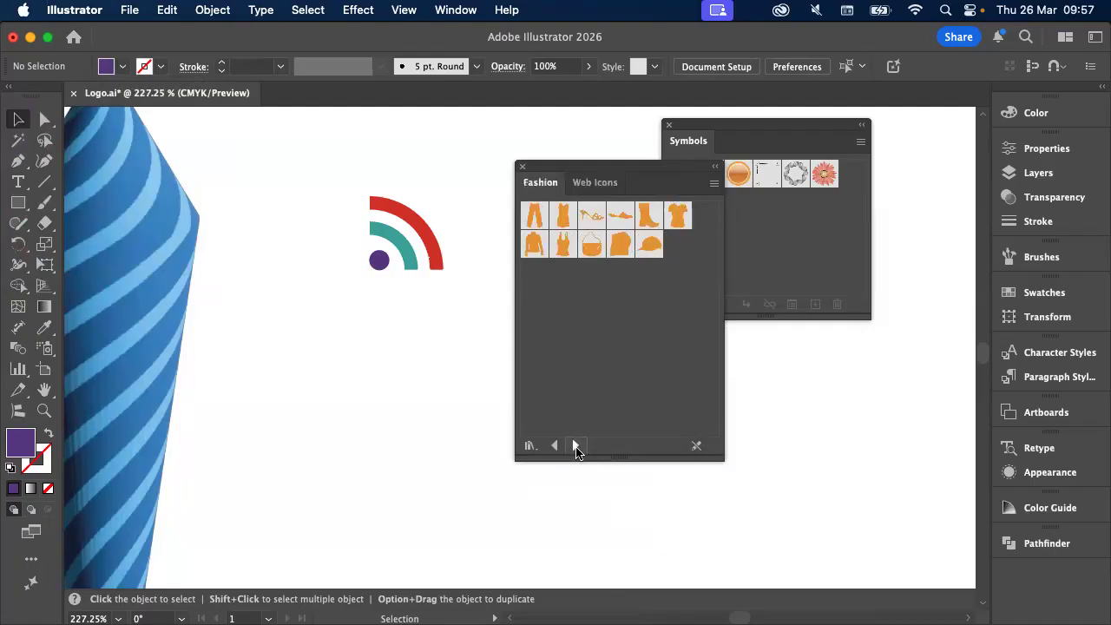
left_click(576, 446)
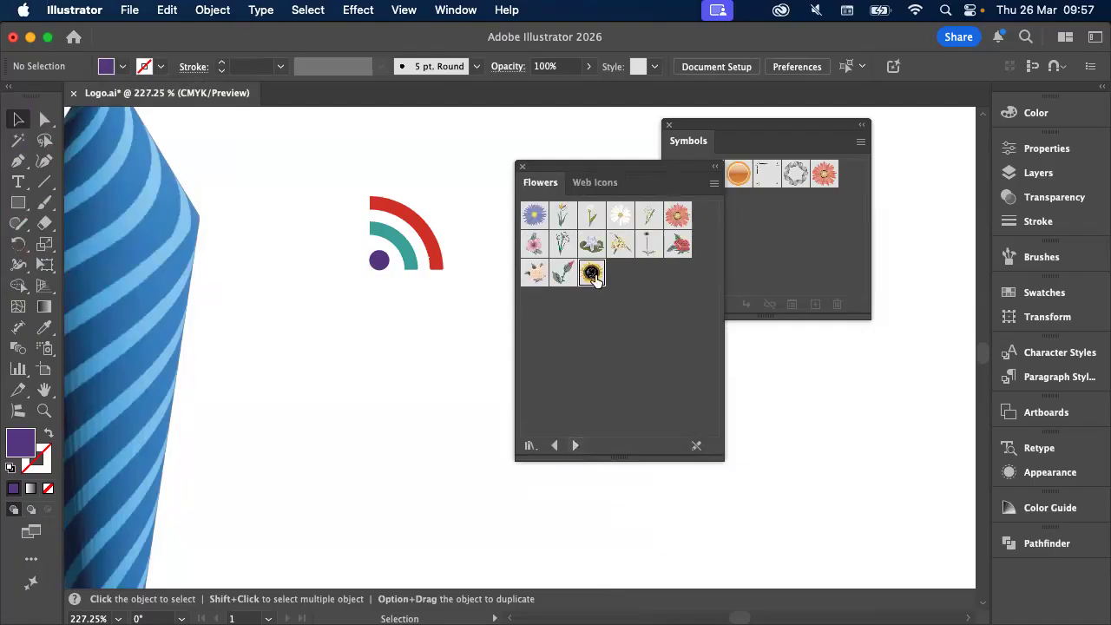
left_click_drag(591, 274, 348, 356)
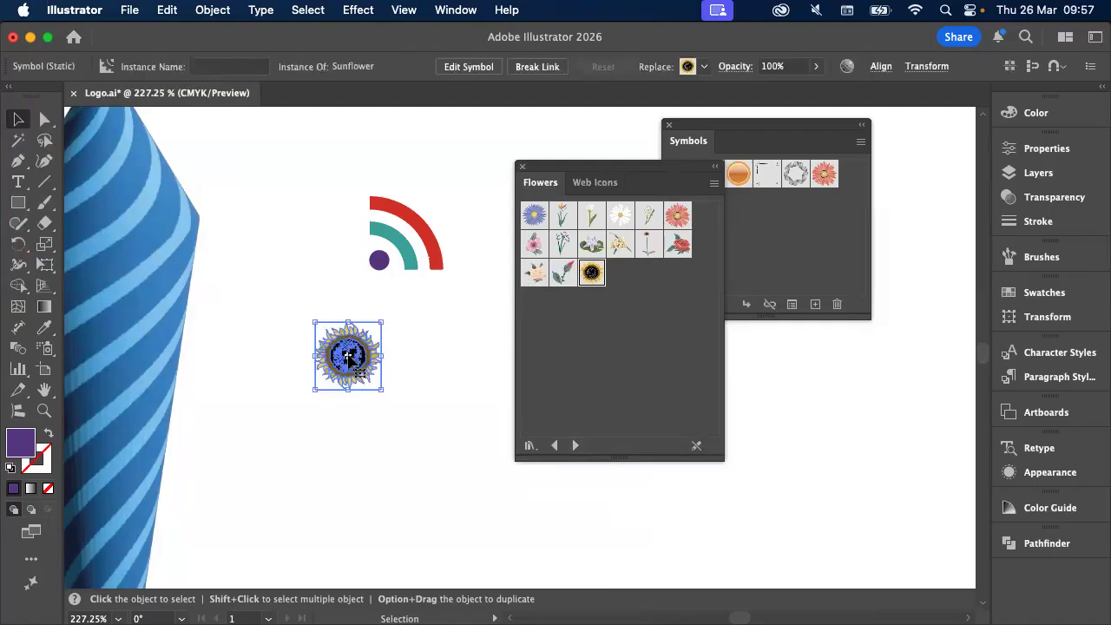
Open the Sunflower symbol definition for editing and exit symbol editing
double_click(348, 356)
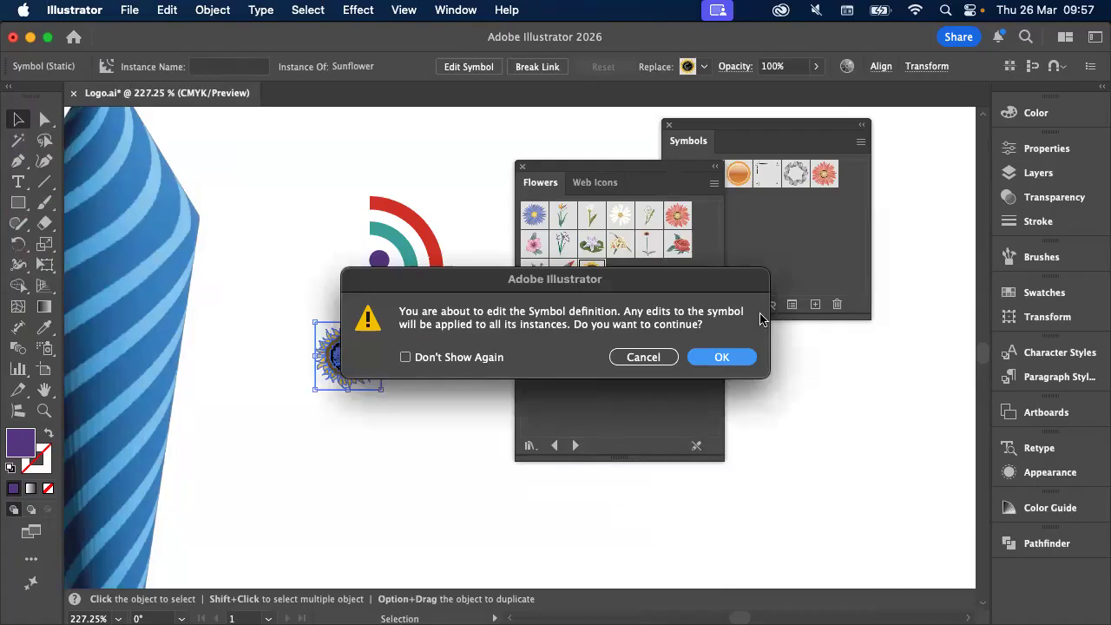
left_click(740, 362)
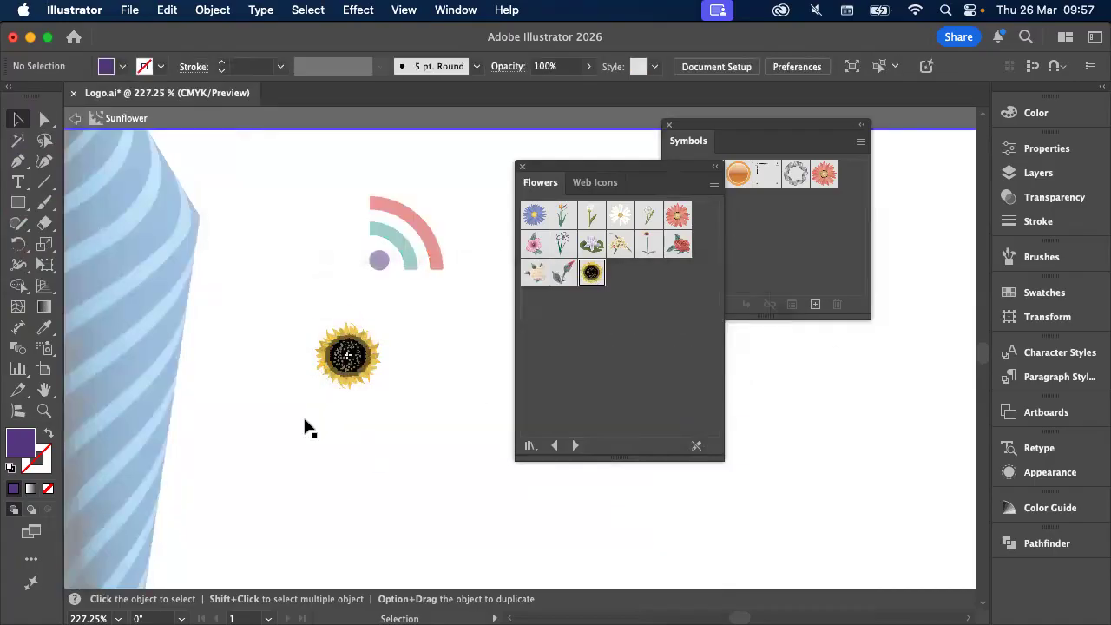
key("Escape")
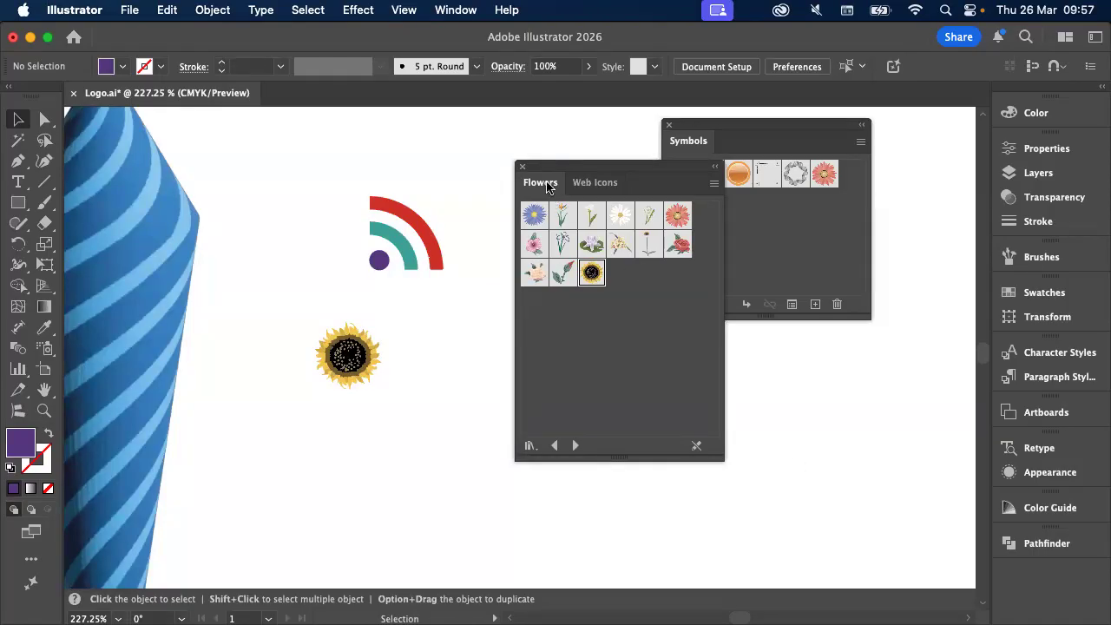
Close the Flowers library and view the list of available symbol libraries
left_click(522, 166)
left_click(676, 304)
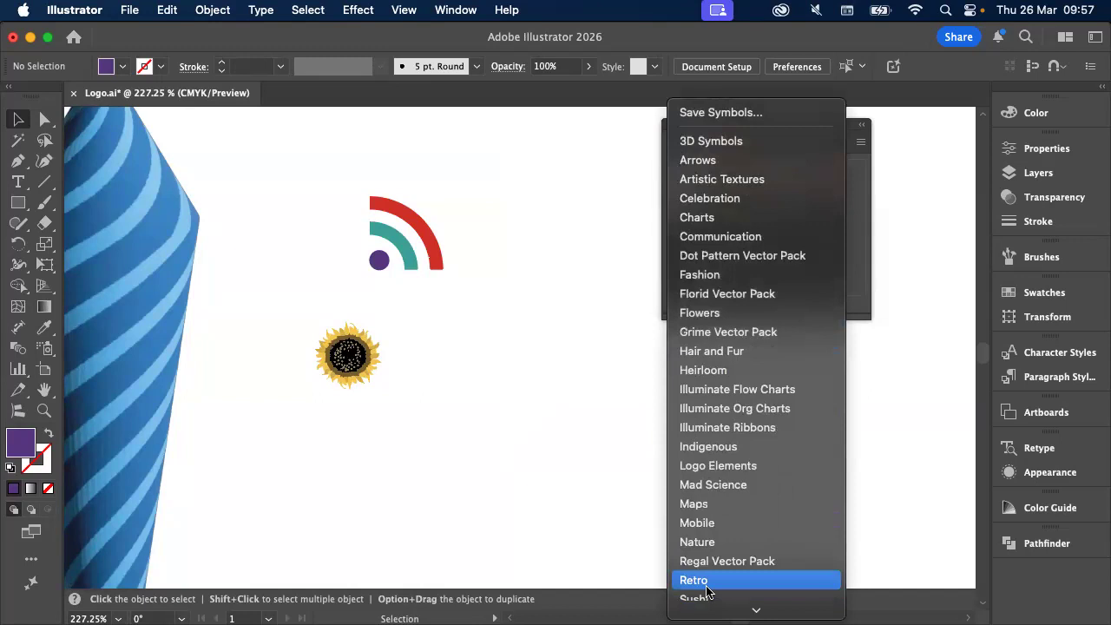
left_click(612, 545)
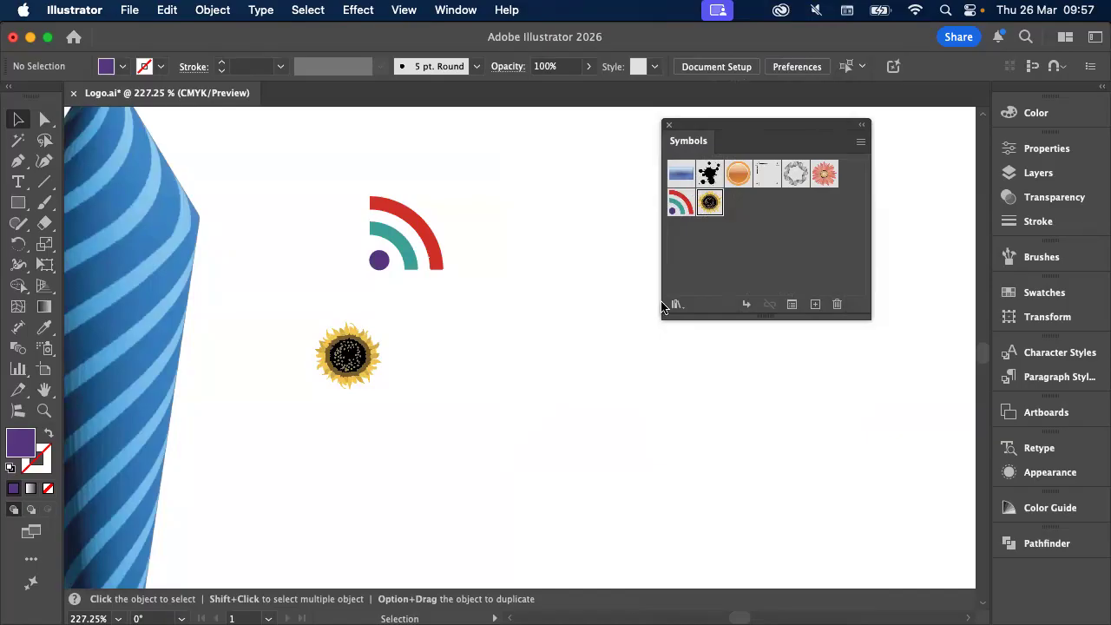
Dock the Symbols panel above Character Styles, and delete the RSS and sunflower symbols from the artboard
left_click_drag(700, 141, 788, 145)
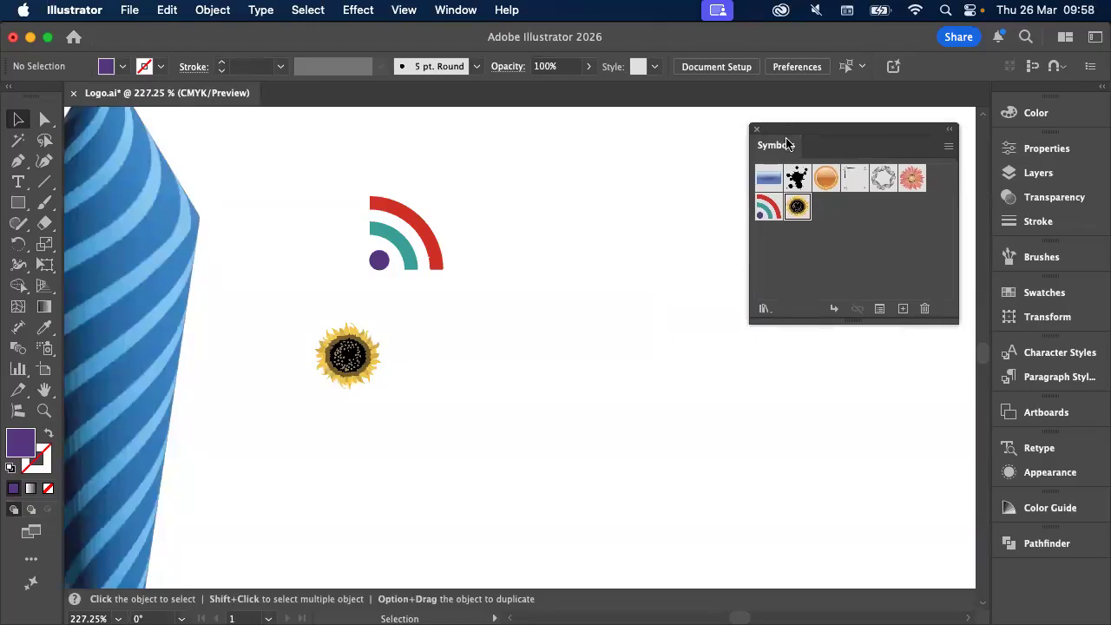
left_click_drag(760, 143, 1020, 345)
left_click_drag(285, 188, 473, 402)
key("Delete")
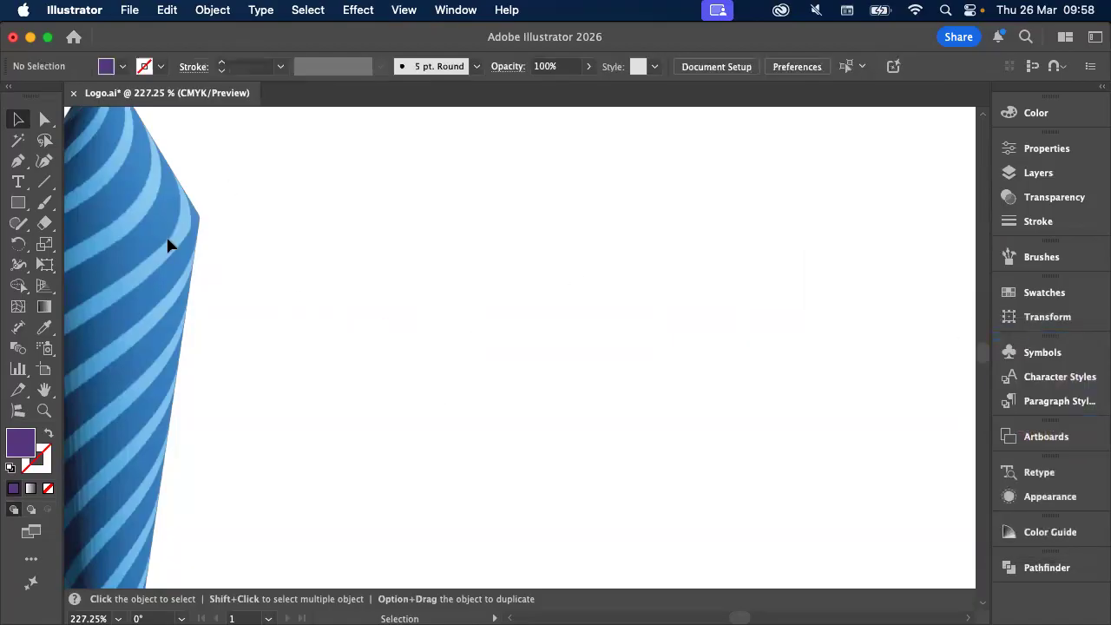
Draw a large purple square on the empty area of the artboard beside the striped shape
key("m")
mouse_move(305, 225)
left_mouse_down()
mouse_move(588, 469)
mouse_move(617, 538)
left_mouse_up()
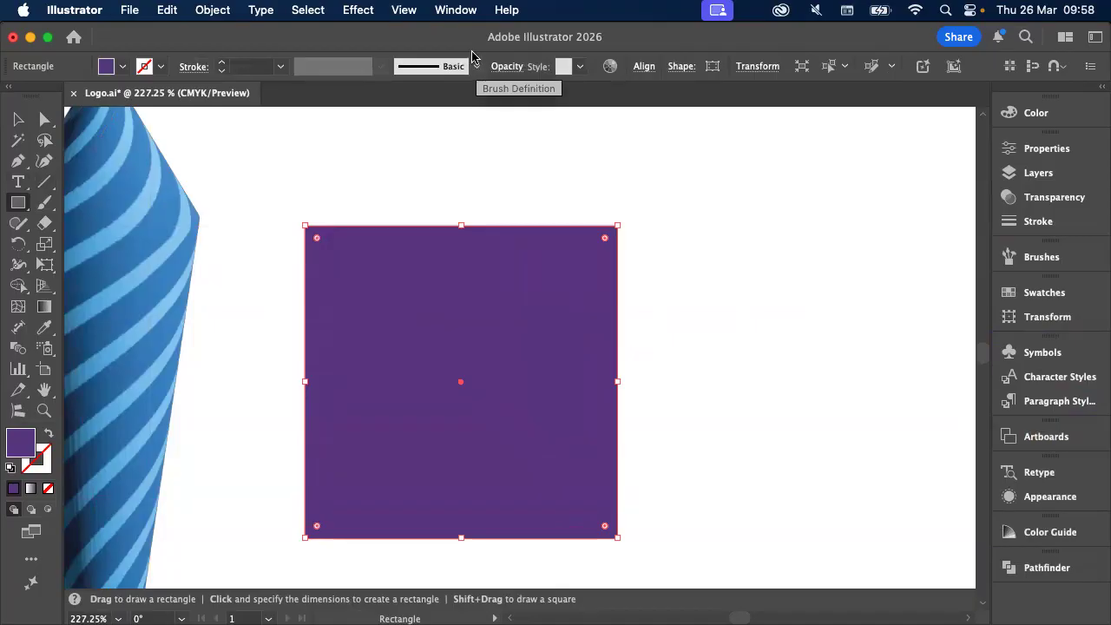
Open the Brushes panel and place it over the canvas near the purple square's upper corner
left_click(457, 11)
scroll(490, 556, "down", 3)
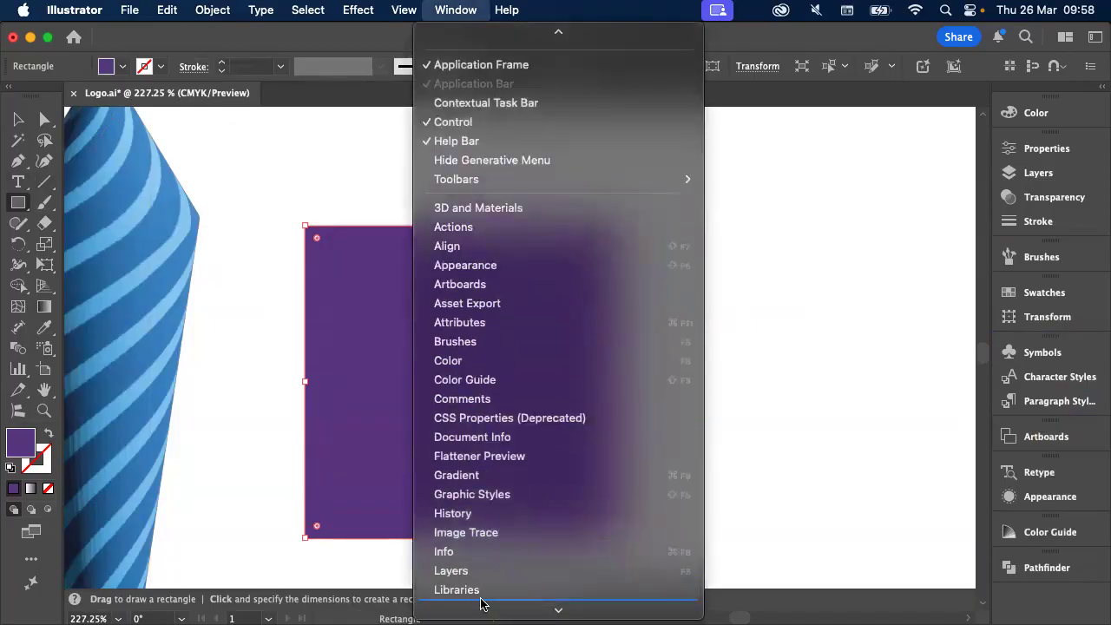
scroll(465, 583, "down", 2)
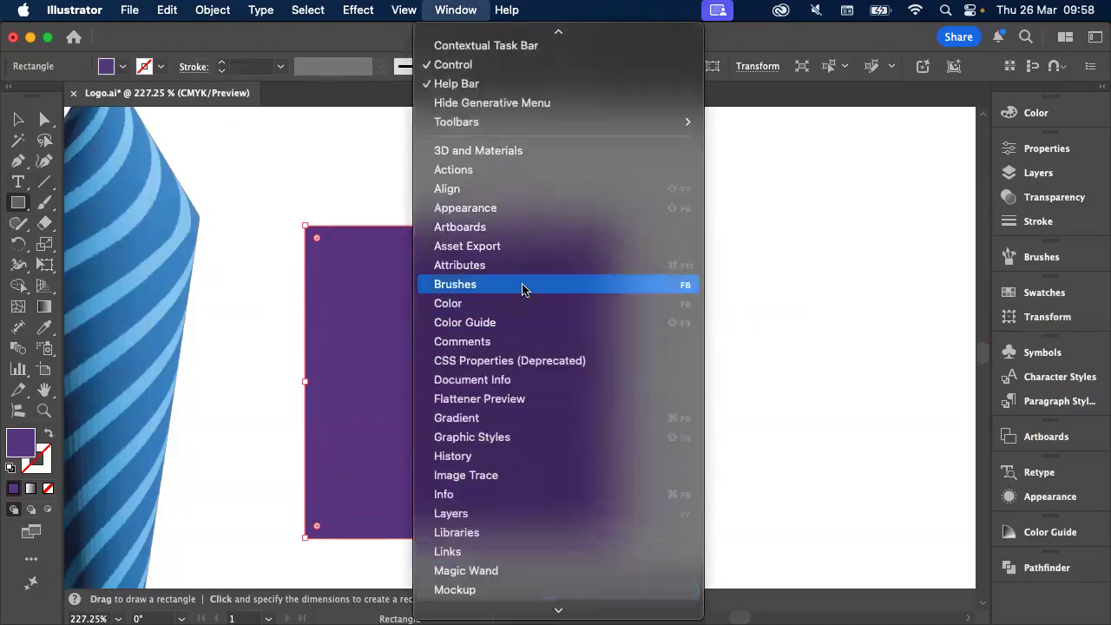
left_click(525, 286)
left_click_drag(805, 251, 613, 134)
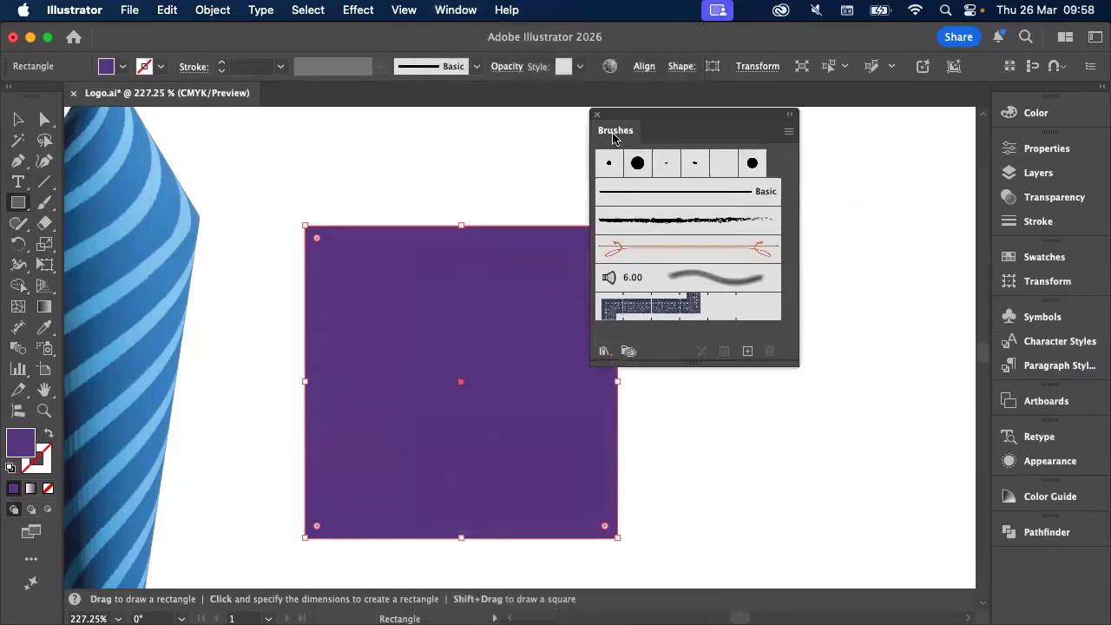
Open the Bristle Brush Library and browse the subsequent brush libraries up to 6d Art Pen Brushes
left_click(605, 351)
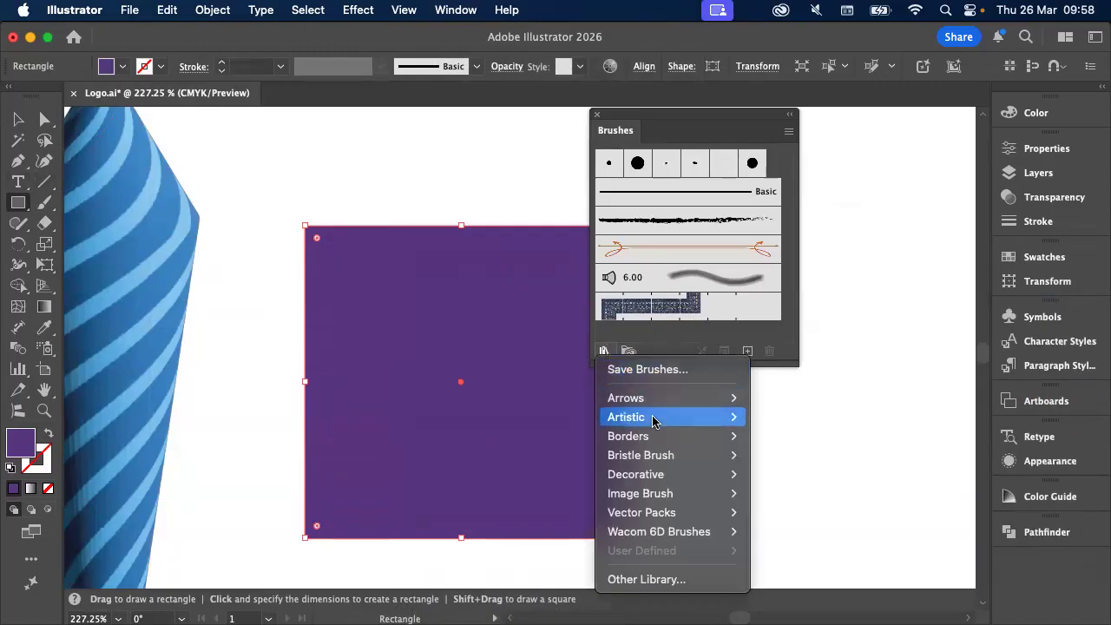
mouse_move(650, 451)
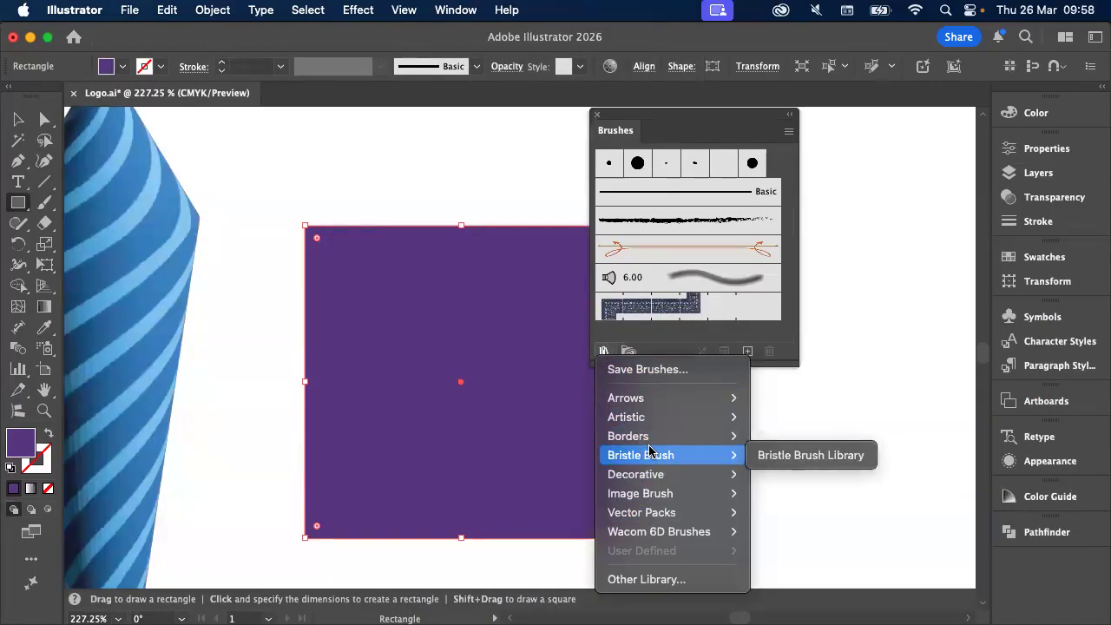
left_click(787, 457)
left_click_drag(553, 404, 550, 604)
left_click(511, 595)
left_click(511, 595)
left_click(511, 595)
left_click(511, 595)
left_click(511, 596)
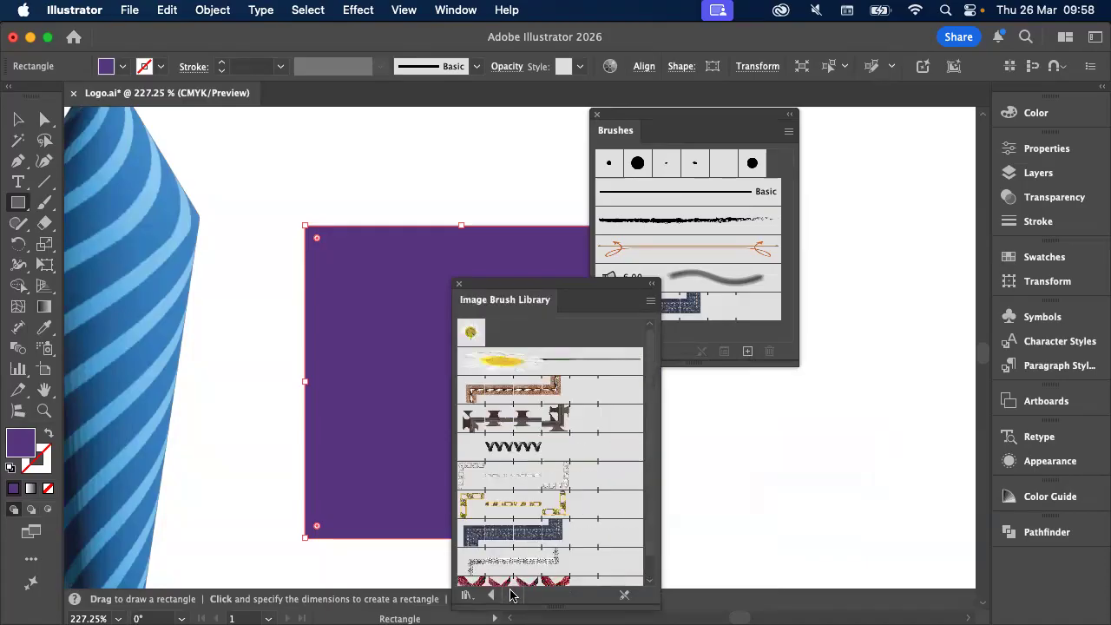
left_click(511, 595)
left_click(511, 595)
left_click(511, 595)
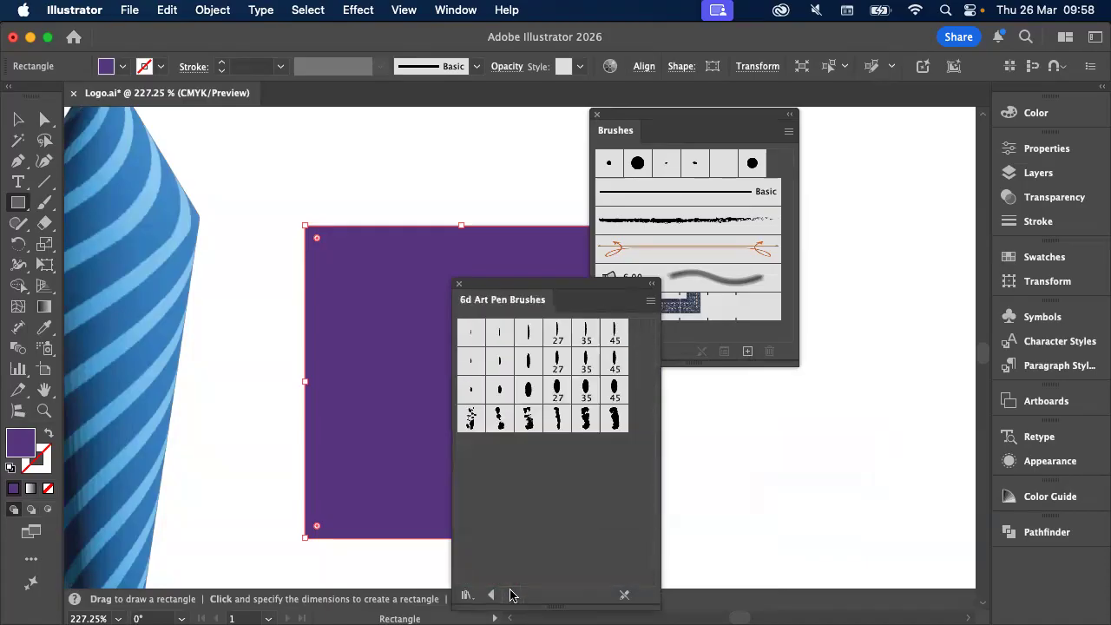
Open the Borders_Novelty brush library and look through its border brushes
left_click(466, 595)
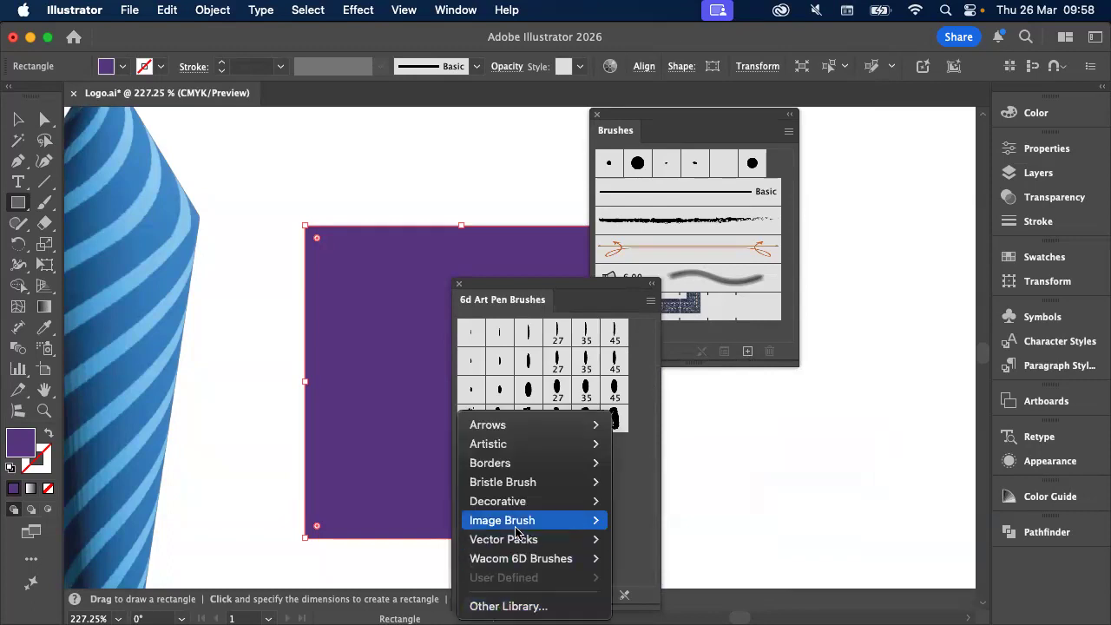
mouse_move(516, 507)
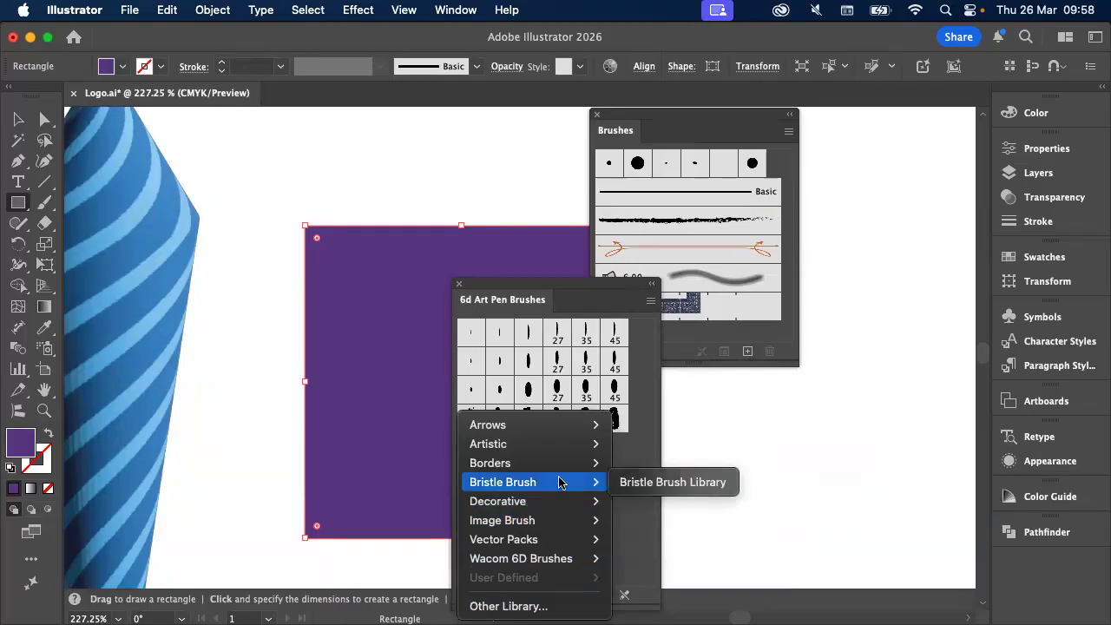
mouse_move(561, 462)
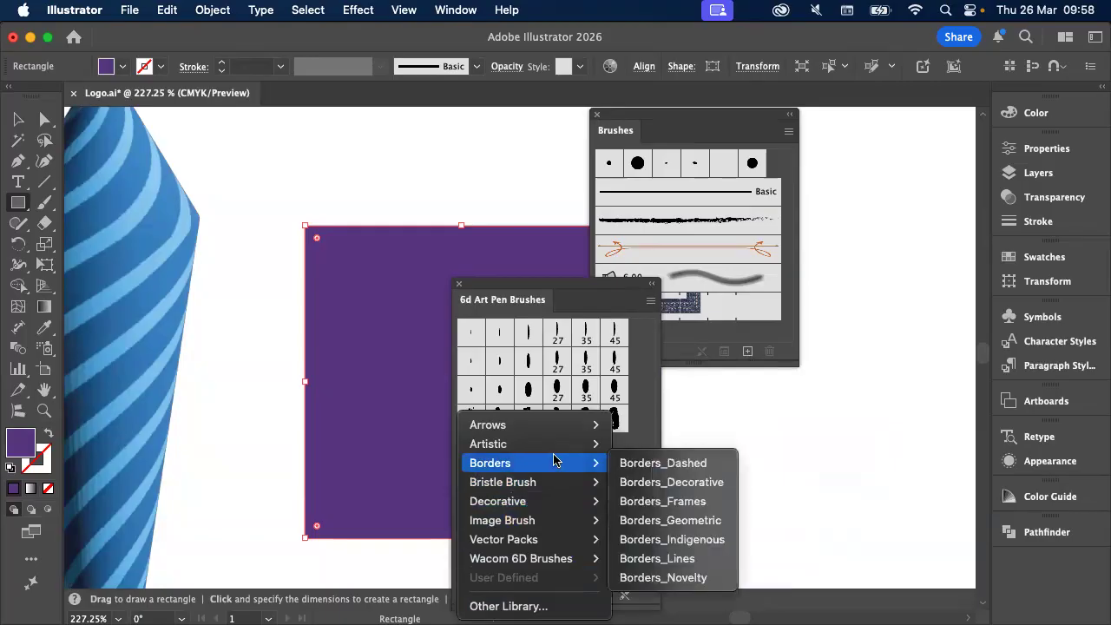
left_click(676, 577)
scroll(528, 563, "down", 5)
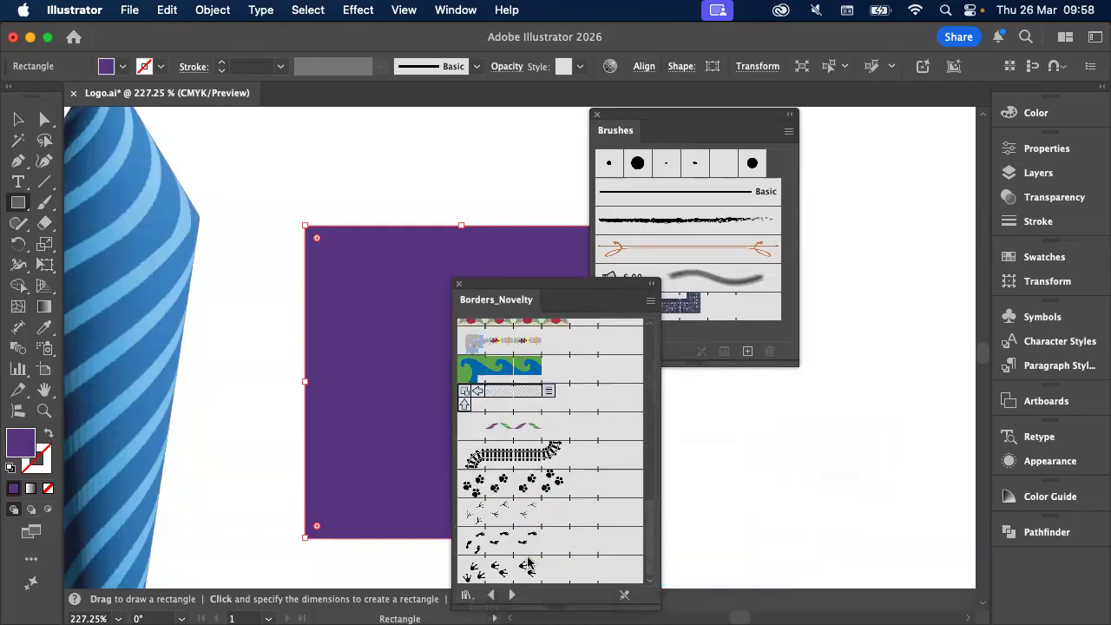
Browse the Borders_Lines library and the decorative brush libraries up to Decorative_Text Dividers
left_click(491, 595)
scroll(556, 534, "down", 5)
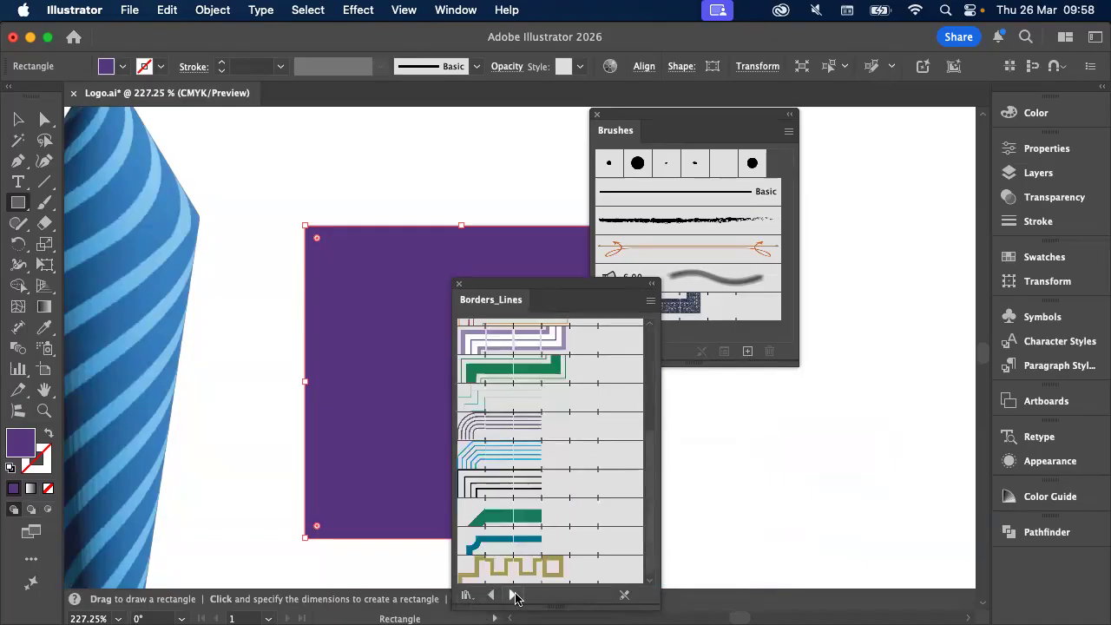
left_click(512, 594)
scroll(565, 478, "down", 5)
left_click(512, 594)
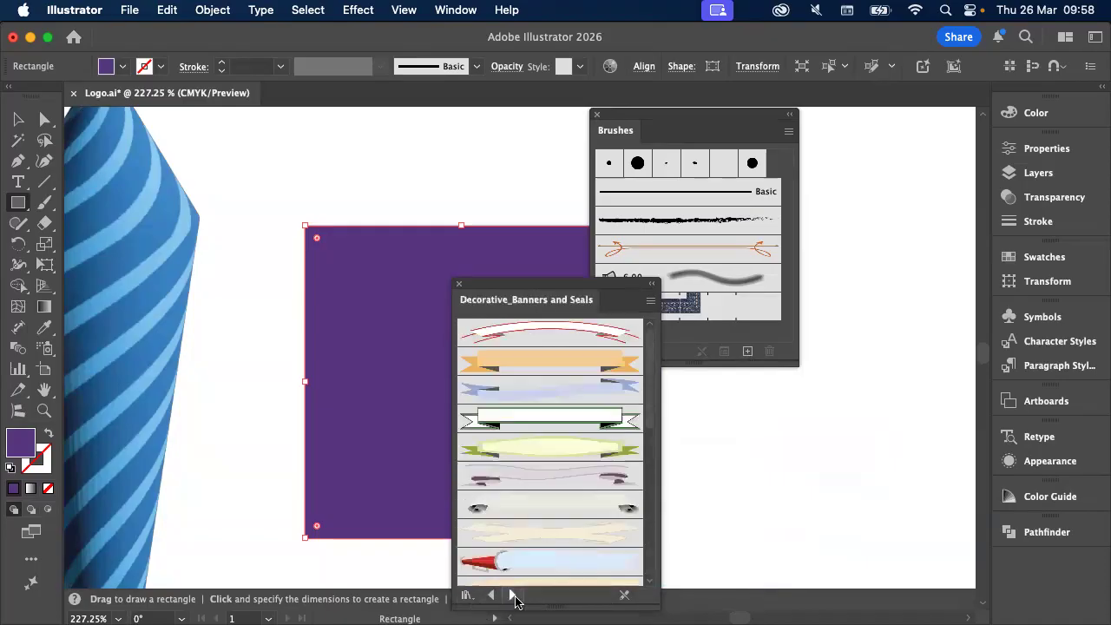
scroll(521, 512, "down", 5)
left_click(512, 594)
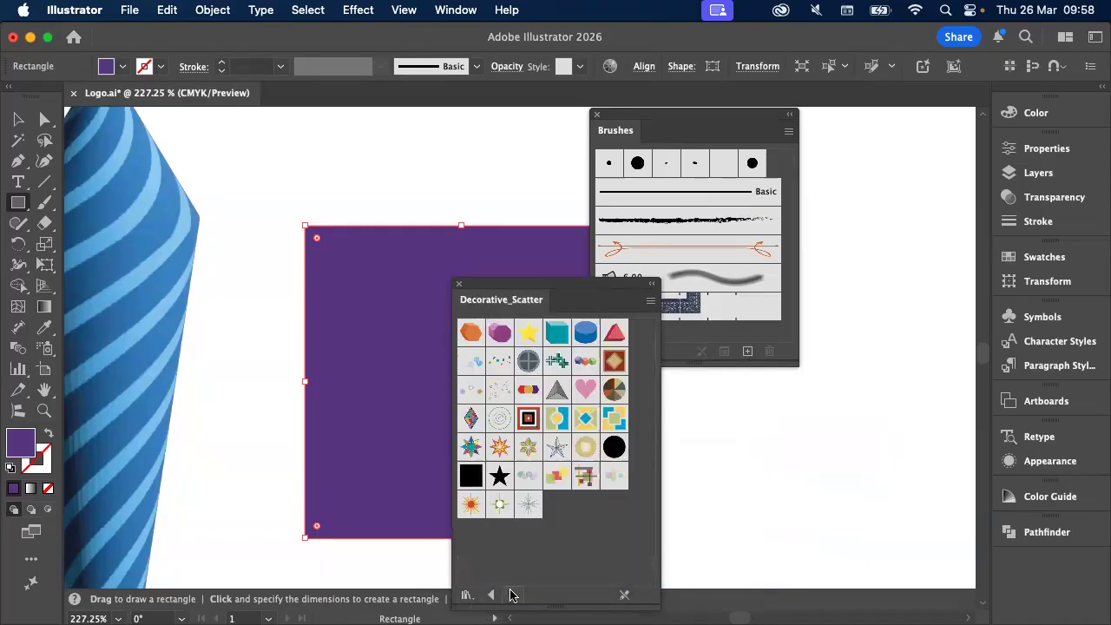
left_click(512, 594)
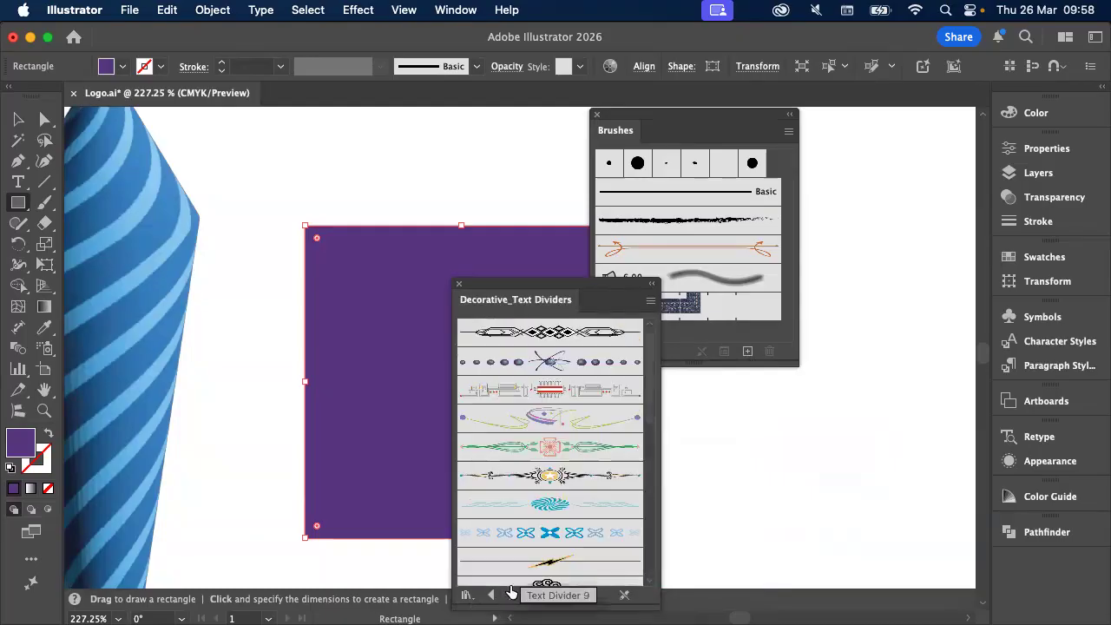
scroll(538, 556, "down", 5)
Apply the row-of-dots pattern brush from the Elegant Curl & Floral Brush Set to the purple square's outline
left_click(512, 595)
scroll(515, 573, "down", 10)
scroll(516, 573, "down", 5)
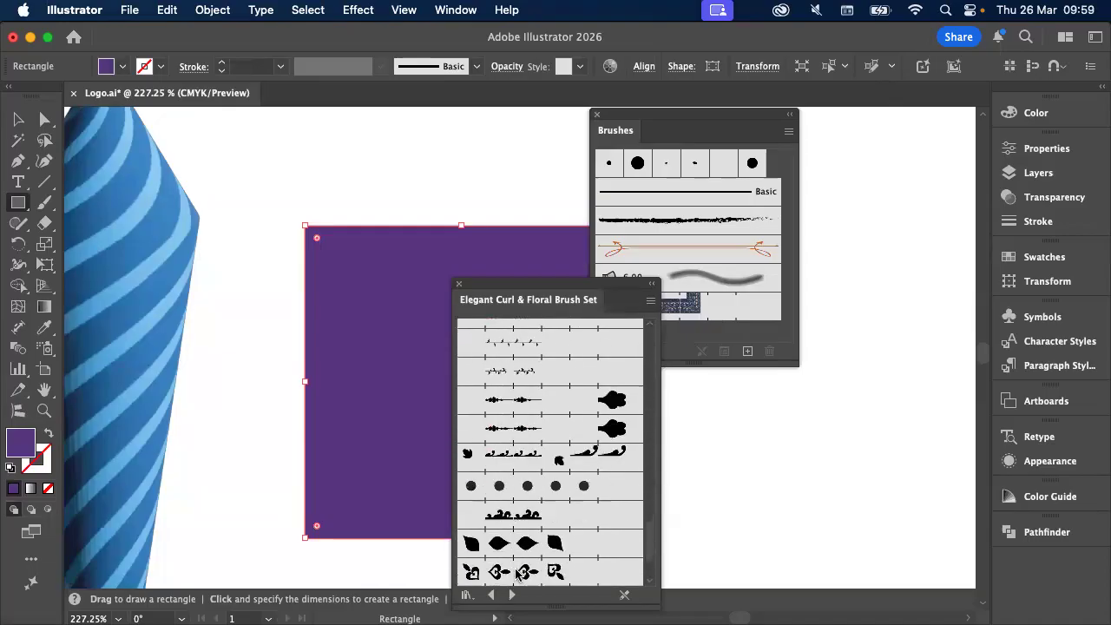
left_click(516, 404)
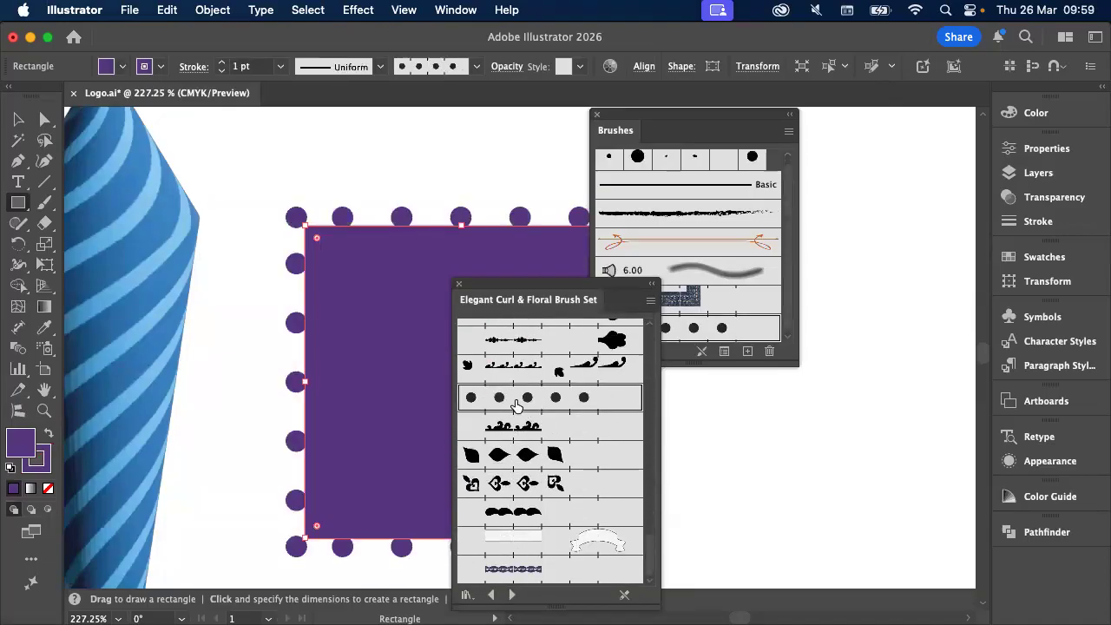
left_click_drag(498, 289, 744, 274)
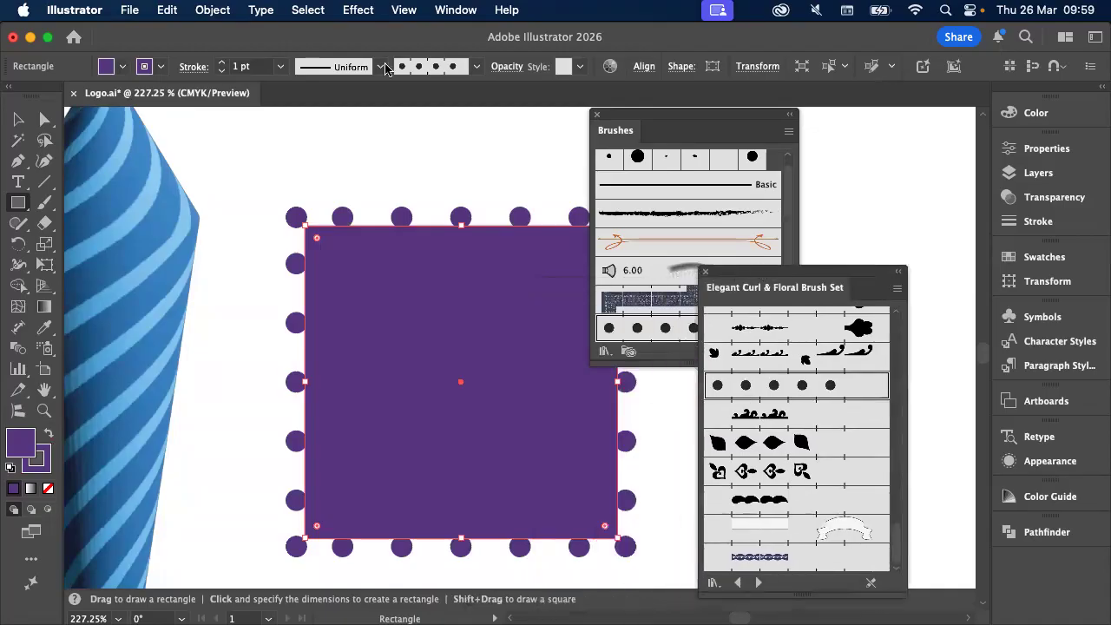
Change the dotted square's fill to white and deselect it to view the purple dotted border
left_click(145, 69)
left_click(122, 67)
left_click(123, 67)
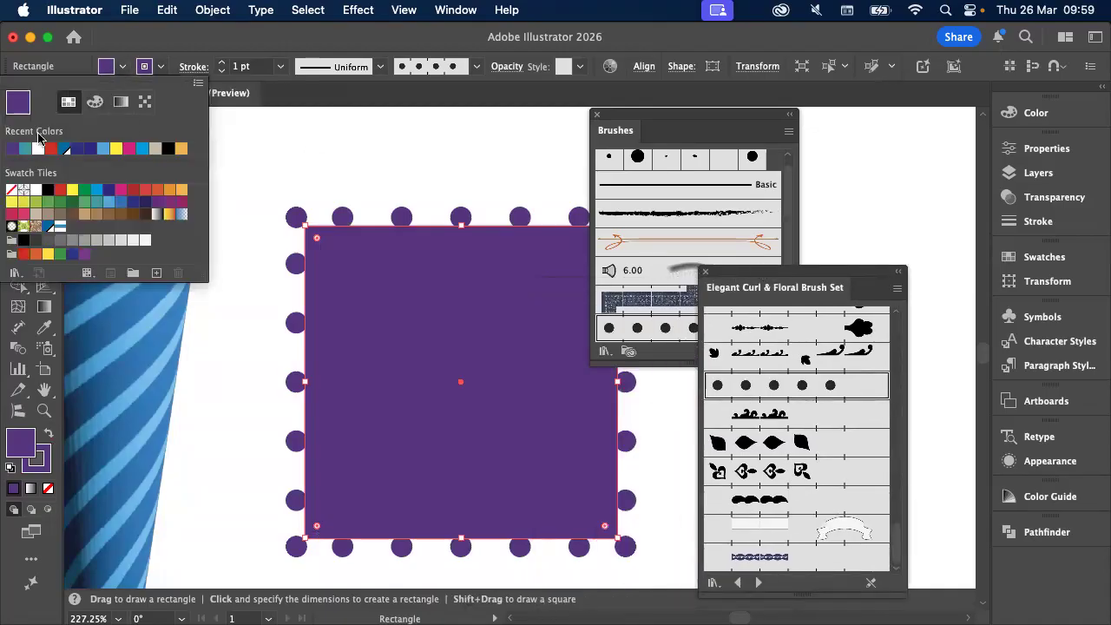
left_click(36, 189)
left_click(286, 157)
scroll(322, 171, "right", 3)
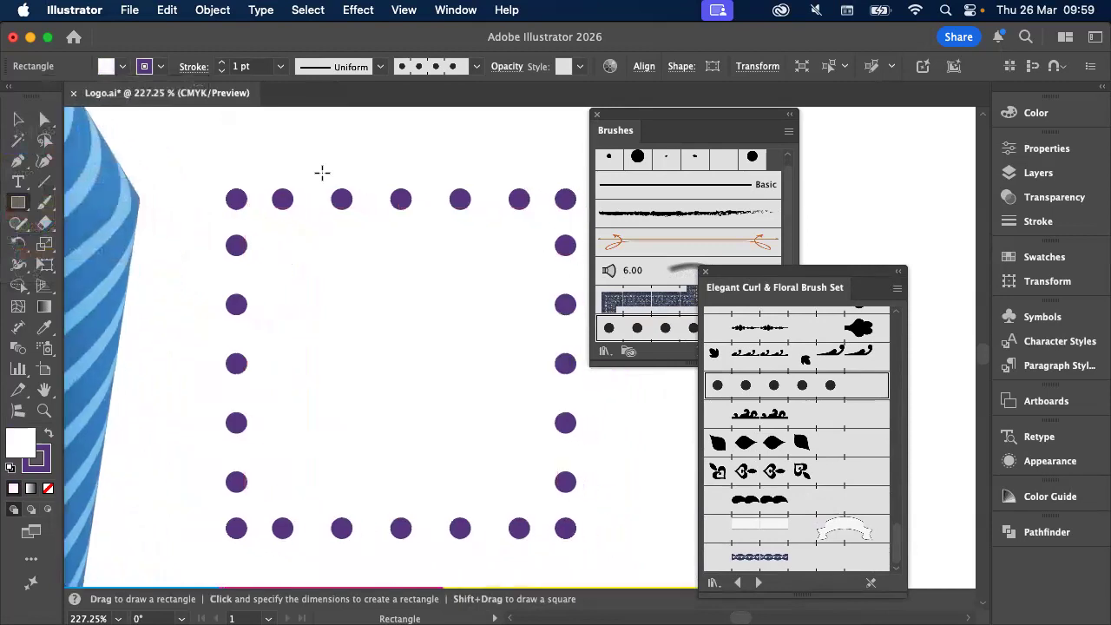
Dock the Brushes panel above Swatches and the Elegant Curl & Floral Brush Set above Symbols
left_click_drag(769, 274, 695, 162)
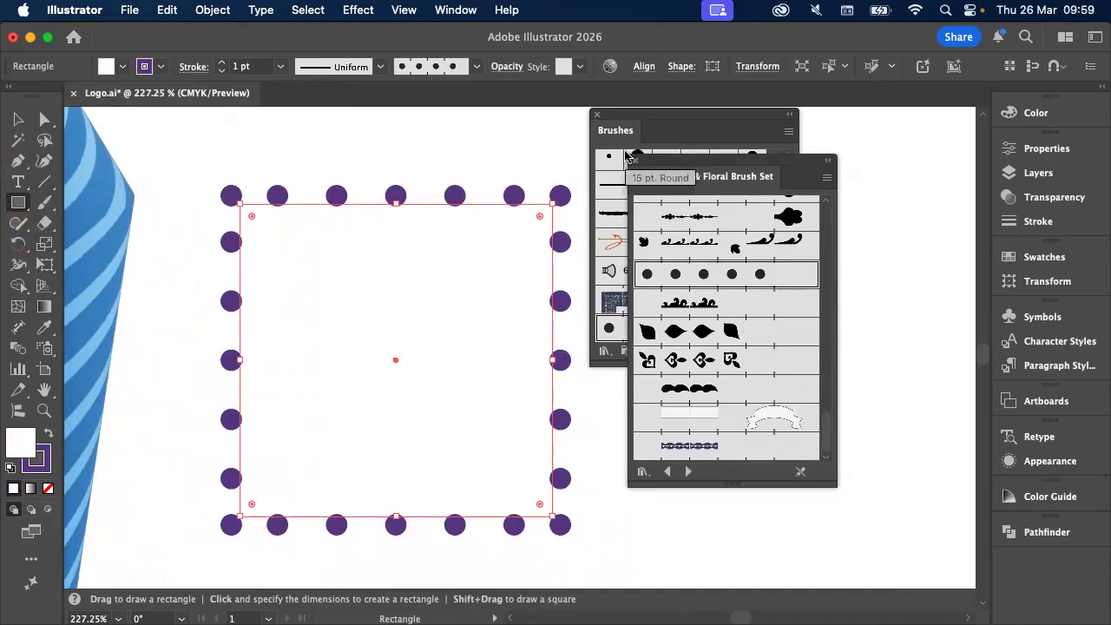
left_click_drag(609, 142, 1031, 245)
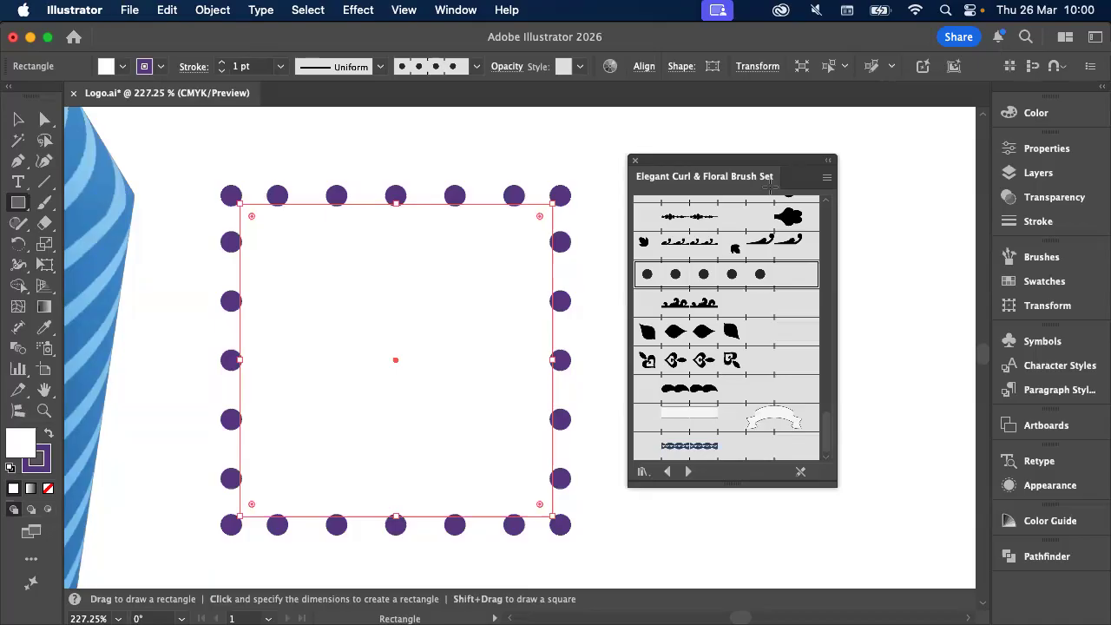
mouse_move(769, 185)
left_mouse_down()
mouse_move(955, 269)
mouse_move(985, 342)
mouse_move(1067, 340)
left_mouse_up()
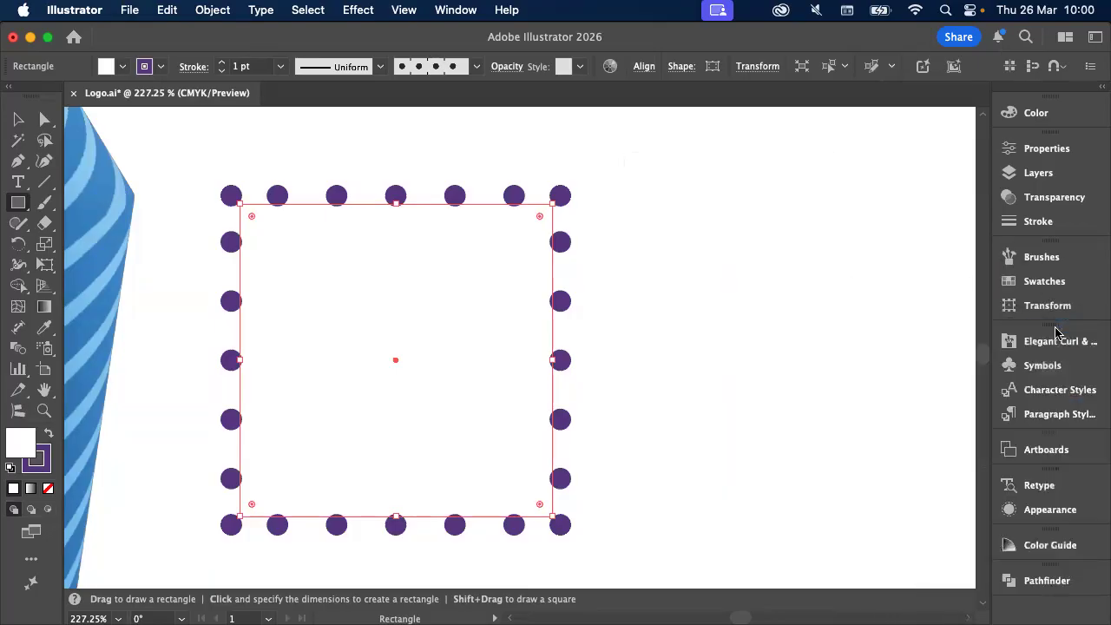
Shift the teal half shape and the full teal shape slightly left, farther from the artboard, and clear the selection
scroll(656, 296, "down", 3, "alt")
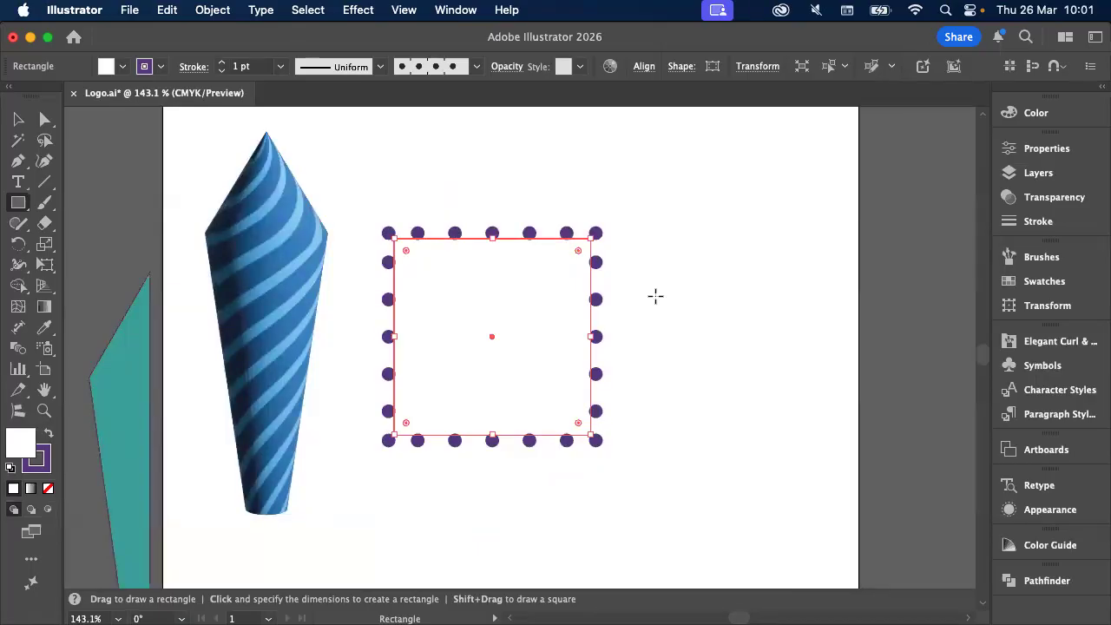
key("v")
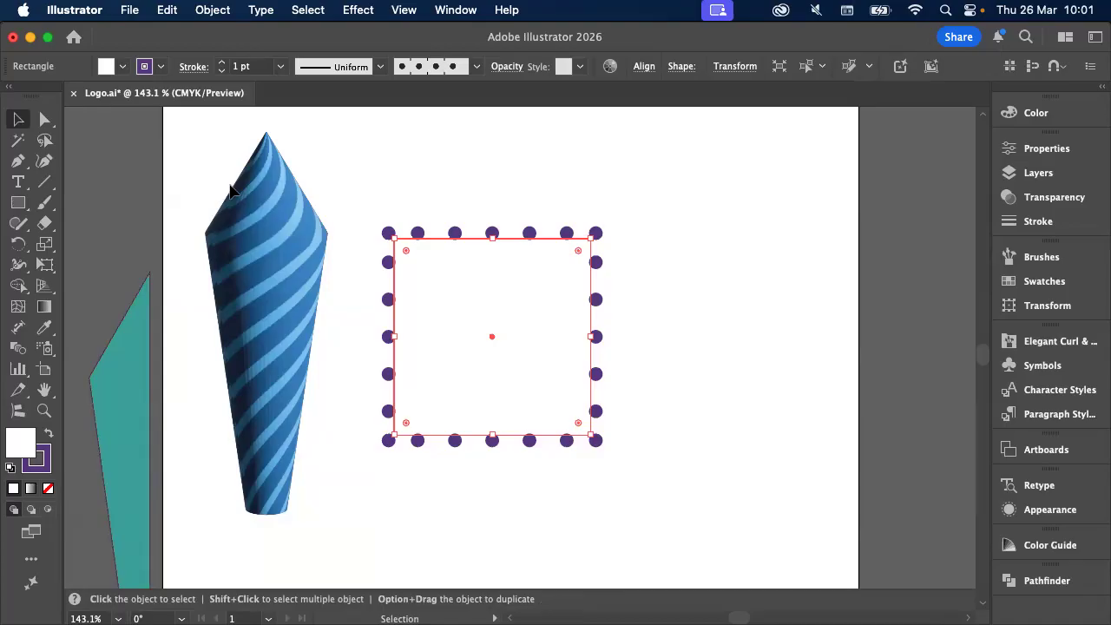
scroll(230, 189, "down", 4)
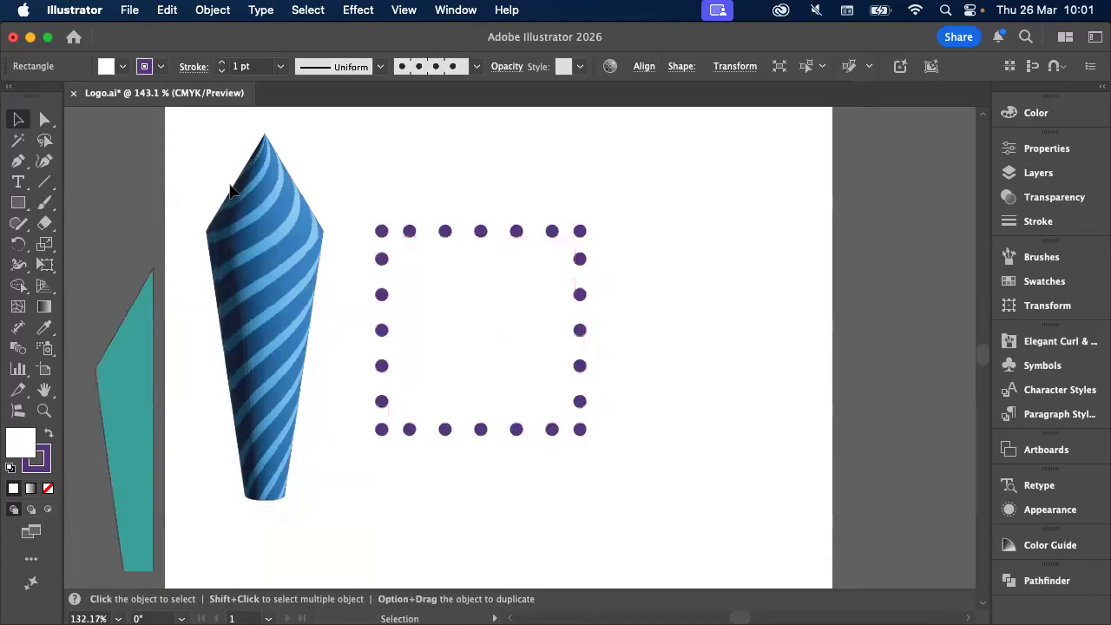
left_click_drag(235, 350, 219, 348)
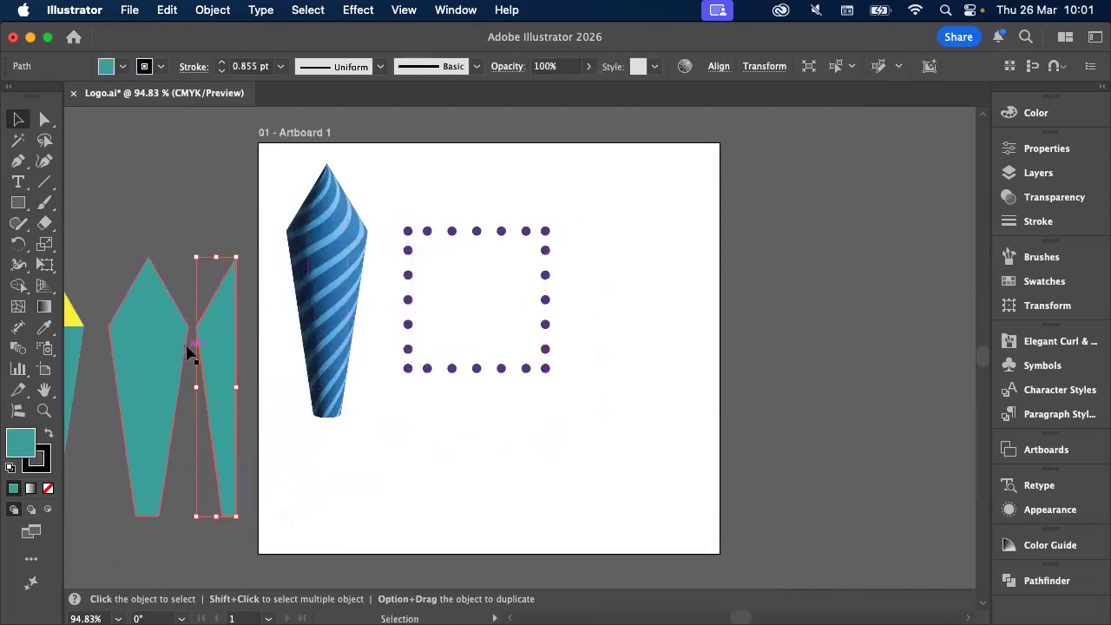
left_click_drag(131, 350, 123, 351)
left_click(206, 374)
left_click(839, 514)
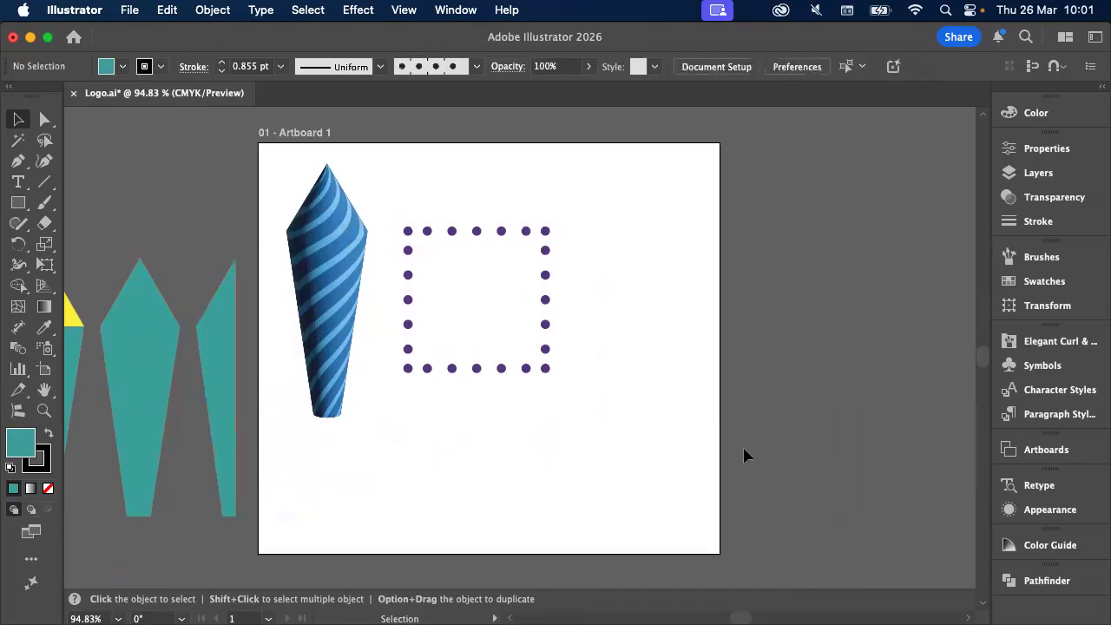
Examine the artboard's extent against the whole canvas with the Artboard tool, and return to the Selection tool
scroll(742, 448, "down", 3)
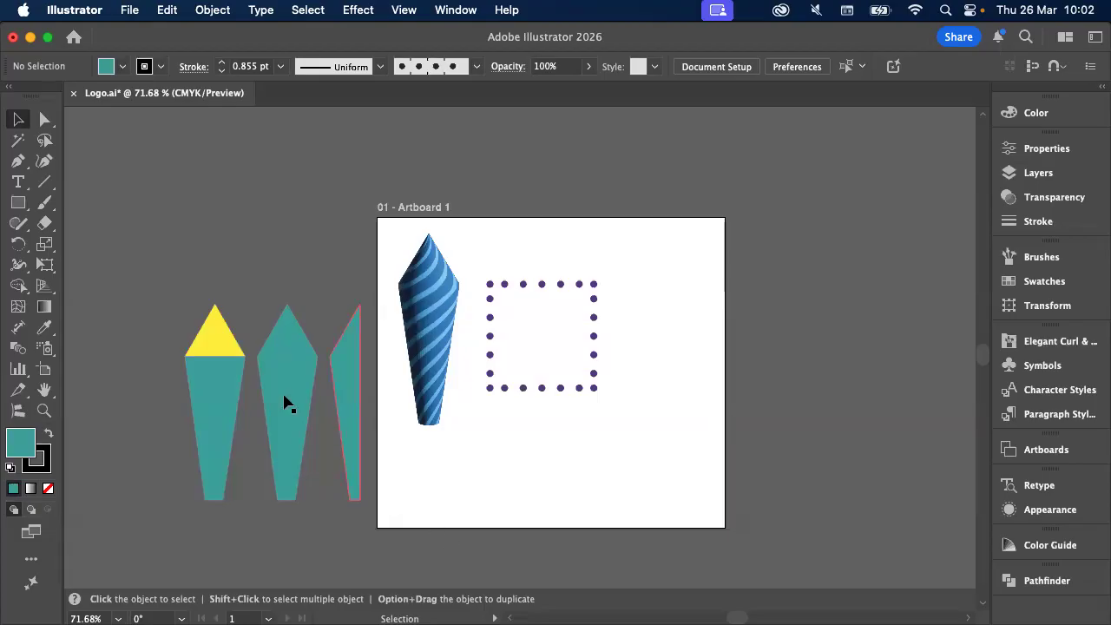
left_click(42, 372)
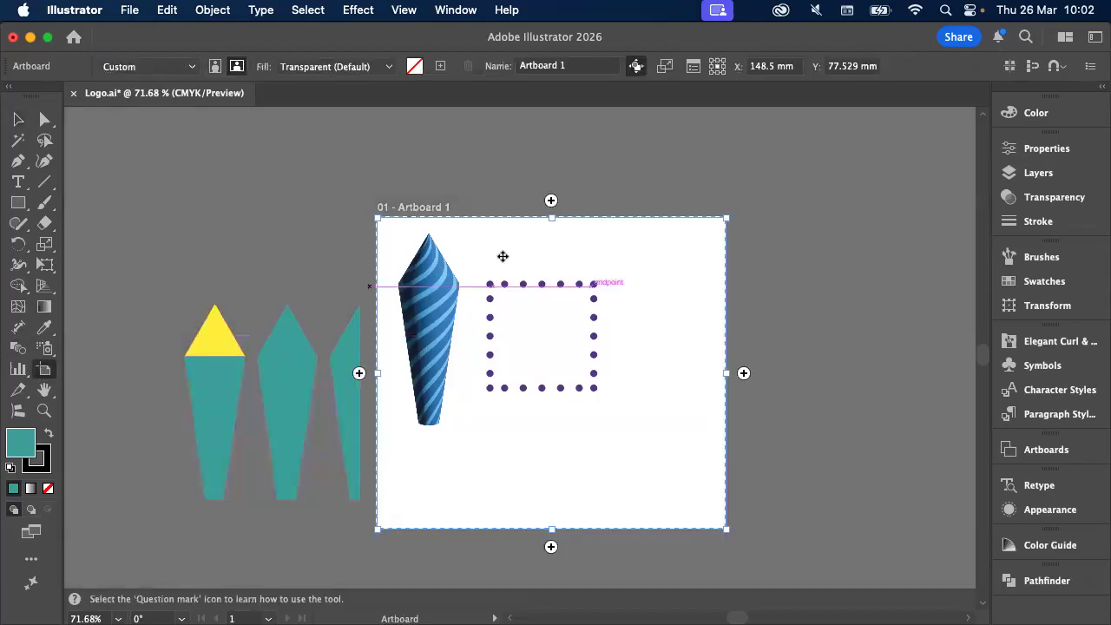
scroll(503, 255, "down", 6)
scroll(634, 249, "down", 4)
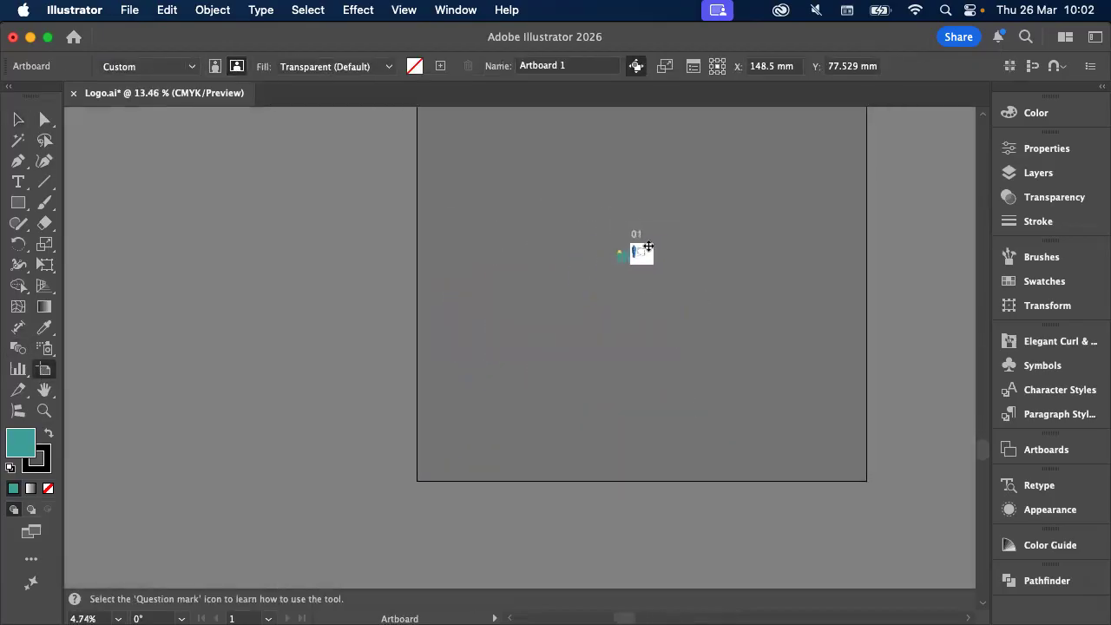
scroll(647, 245, "right", 3)
scroll(648, 246, "up", 3)
scroll(323, 355, "up", 5)
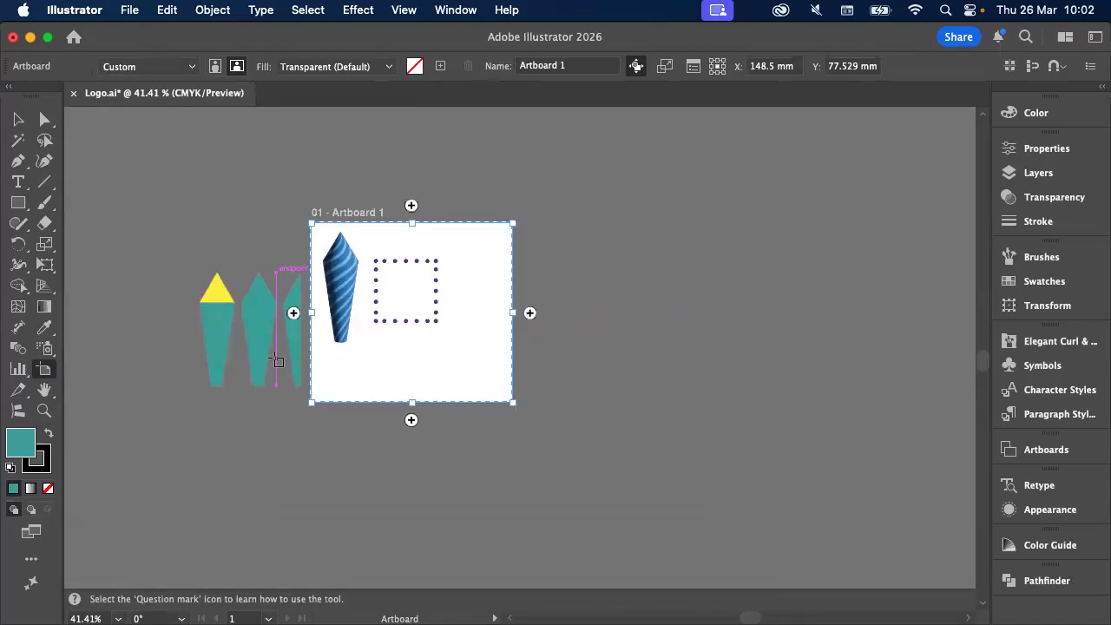
left_click(20, 119)
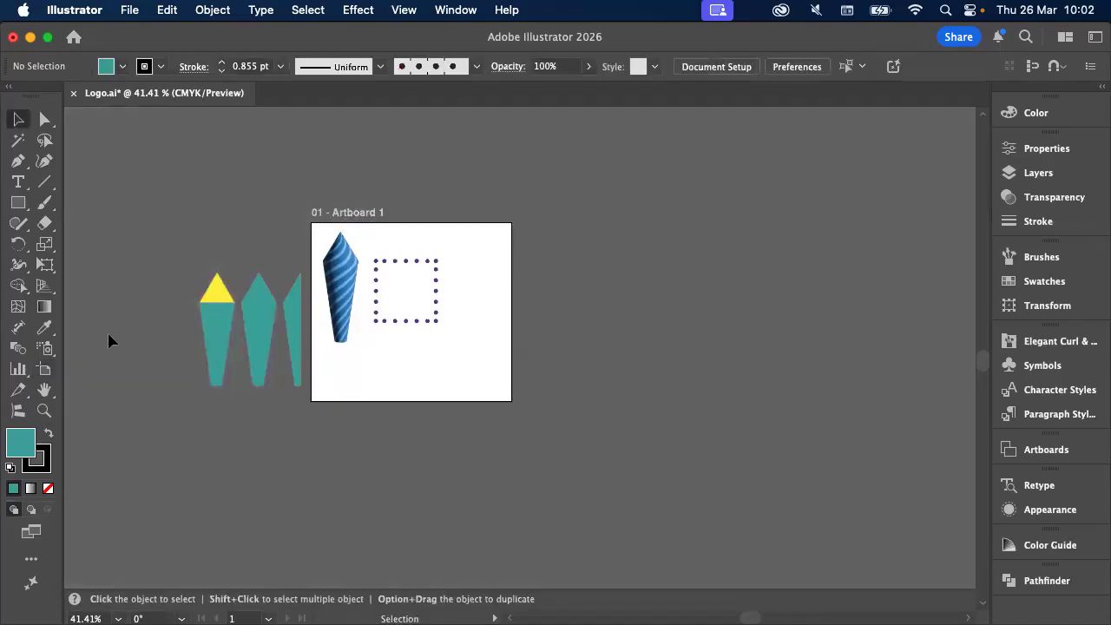
Select the yellow triangle on top of the leftmost teal shape
scroll(108, 341, "up", 5)
mouse_move(401, 247)
left_mouse_down()
mouse_move(333, 289)
mouse_move(364, 246)
mouse_move(402, 248)
left_mouse_up()
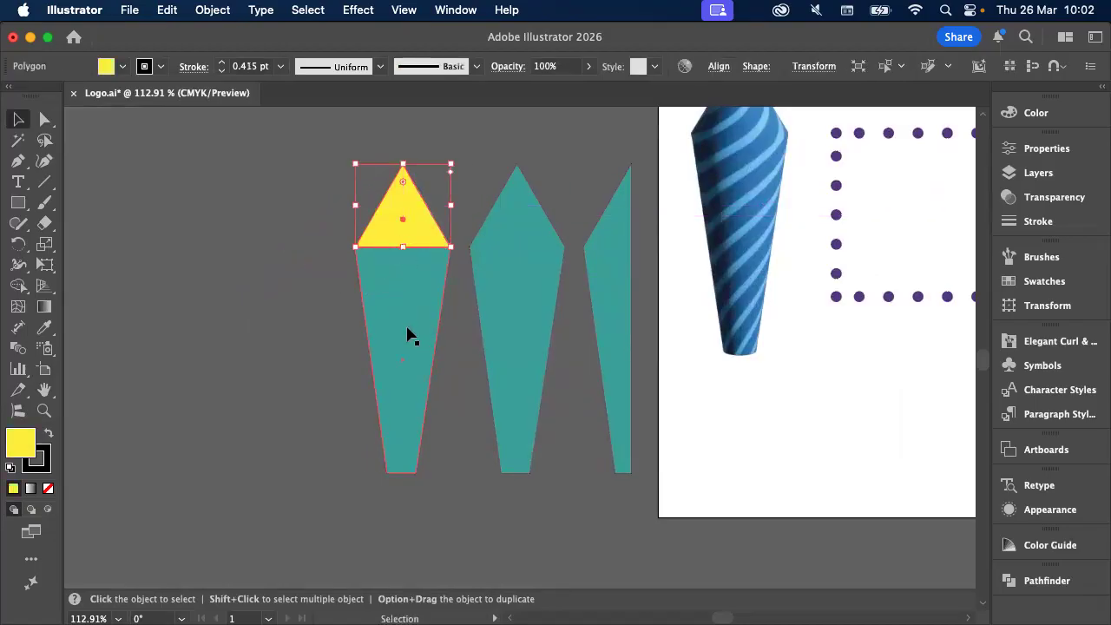
scroll(412, 336, "right", 5)
scroll(412, 336, "up", 3)
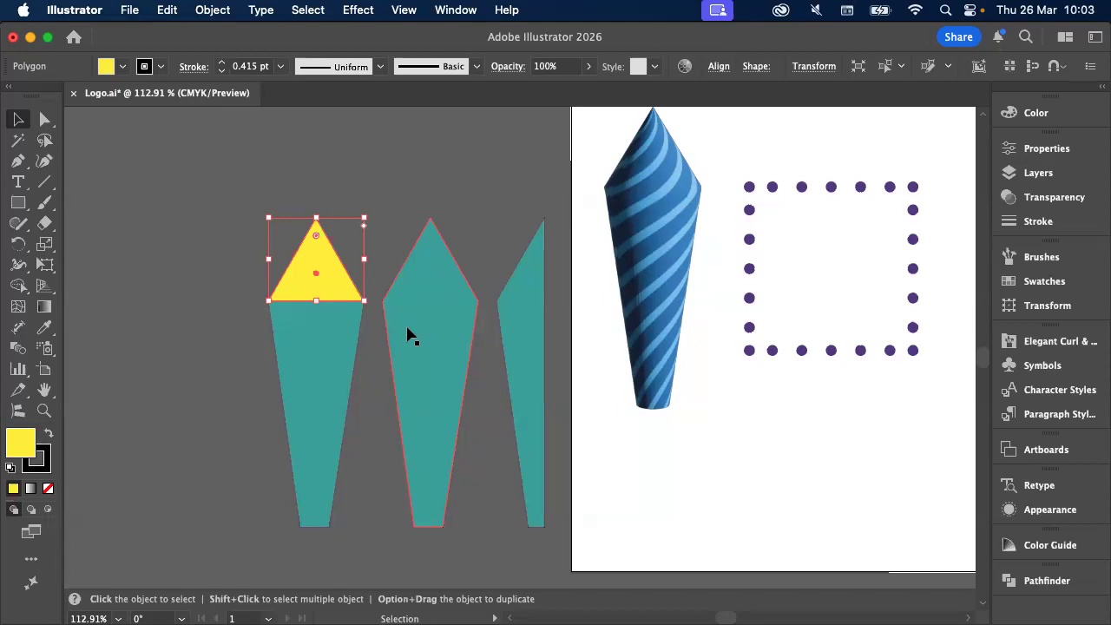
Show the Appearance settings of the selected triangle and undo the dotted brush border on the square
left_click(1095, 516)
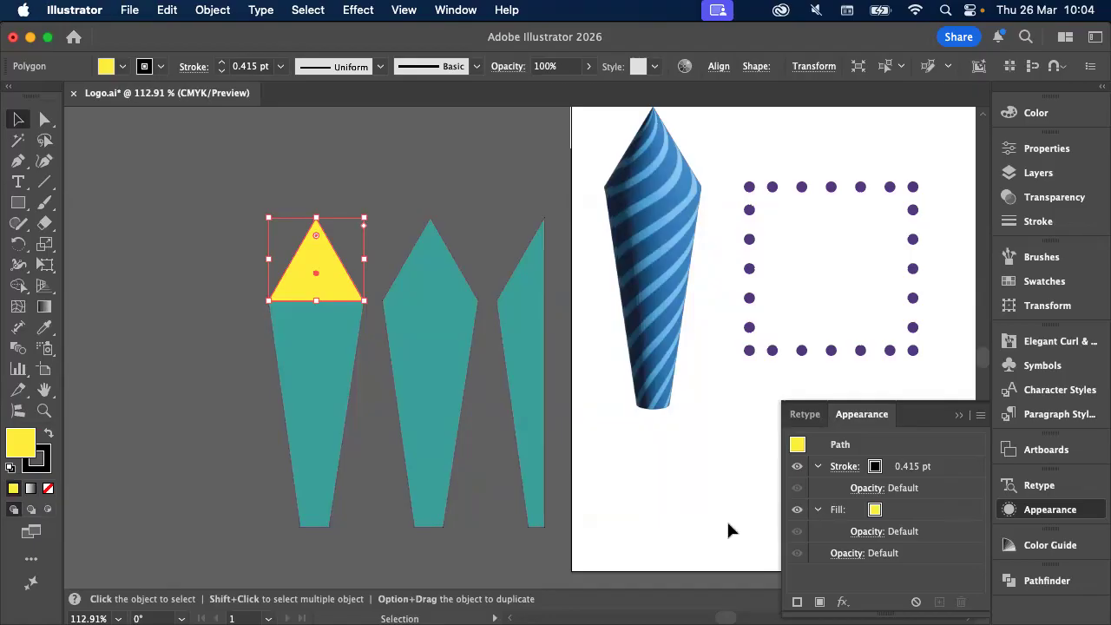
scroll(674, 509, "right", 10)
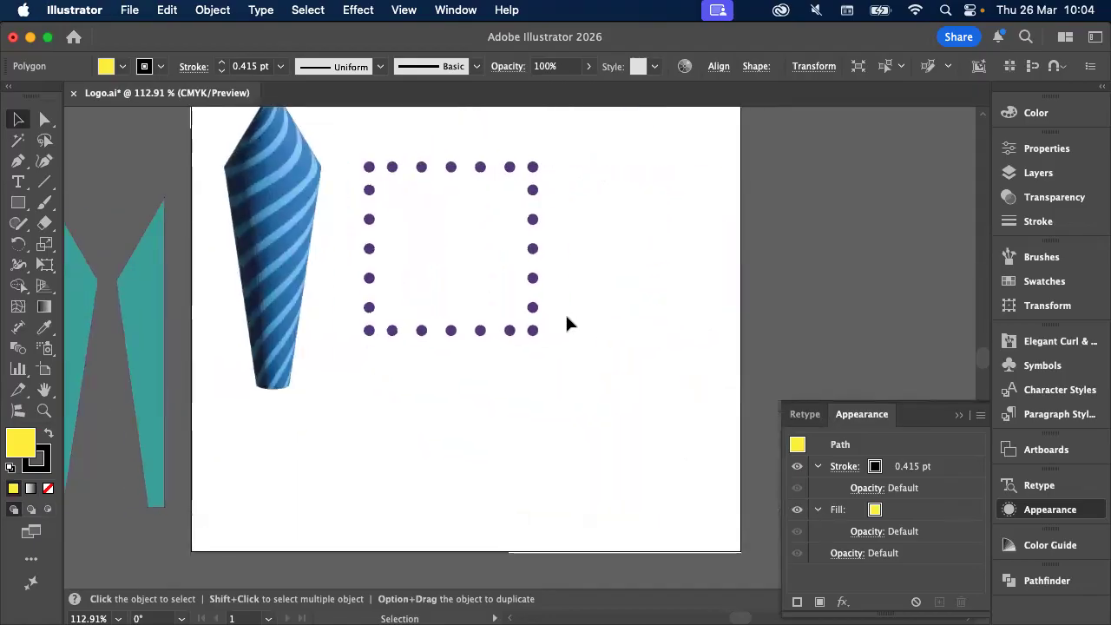
key("super+z")
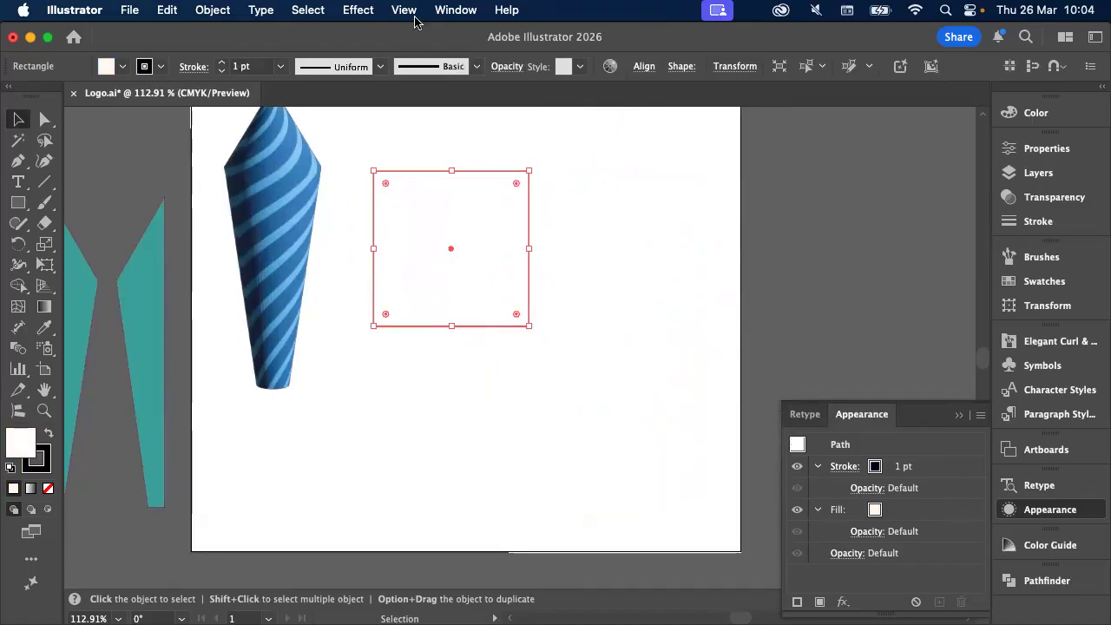
Apply a Multiply Drop Shadow to the square with 75% opacity, 2.469 mm offsets and 1.764 mm blur, and clear the selection
scroll(447, 106, "up", 3)
left_click(365, 11)
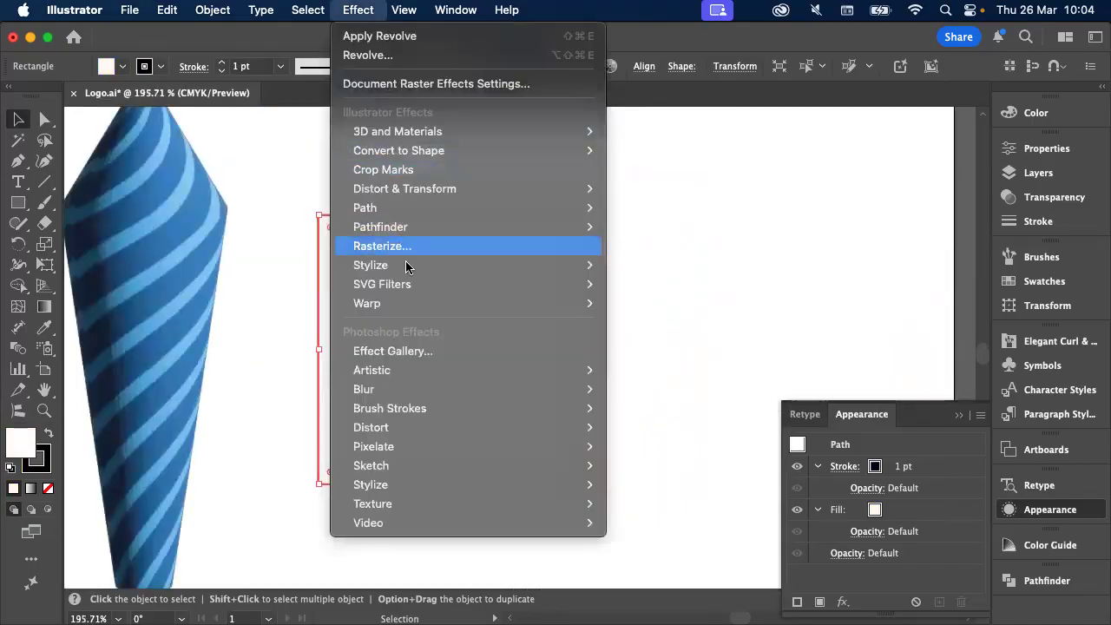
mouse_move(533, 269)
left_click(659, 266)
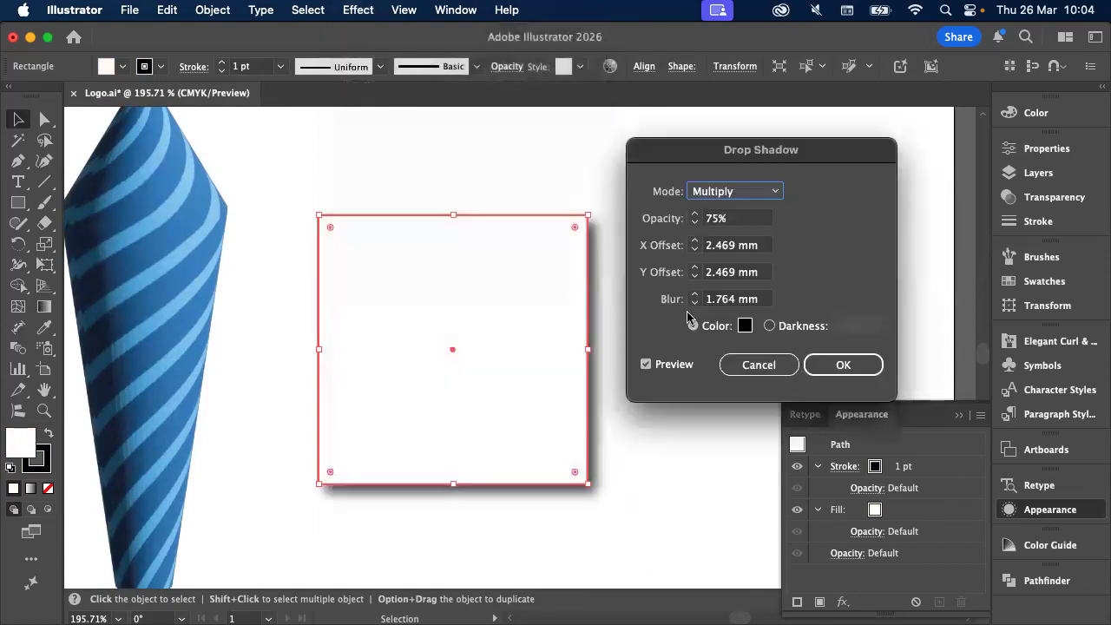
left_click(836, 364)
left_click(711, 325)
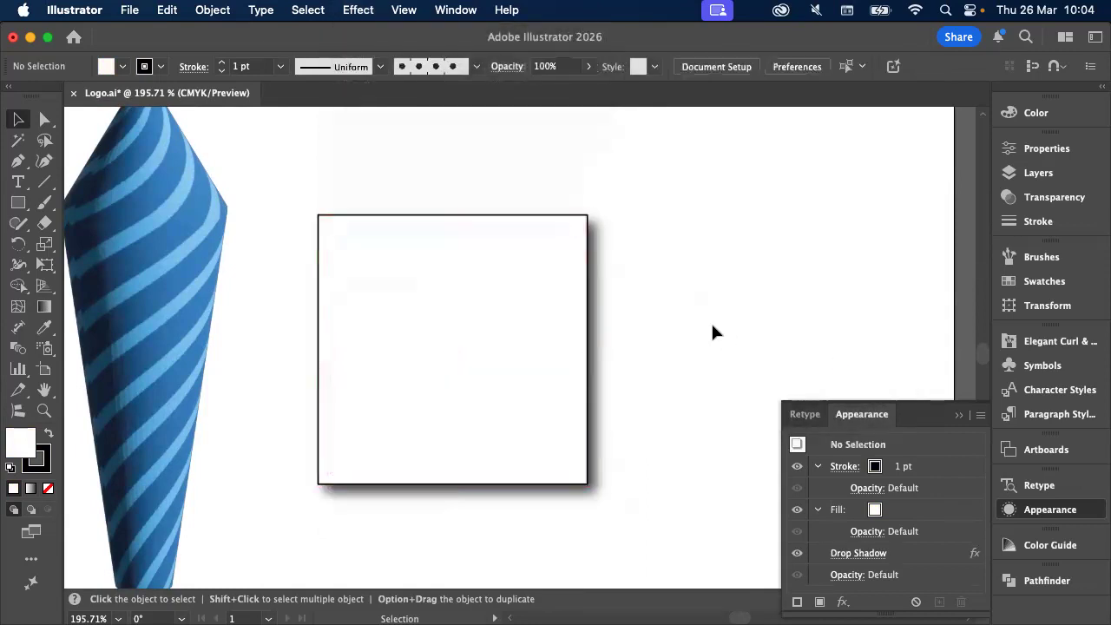
Float the Appearance panel beside the square, collapse the Retype panel, and select the square
left_click_drag(850, 427, 733, 292)
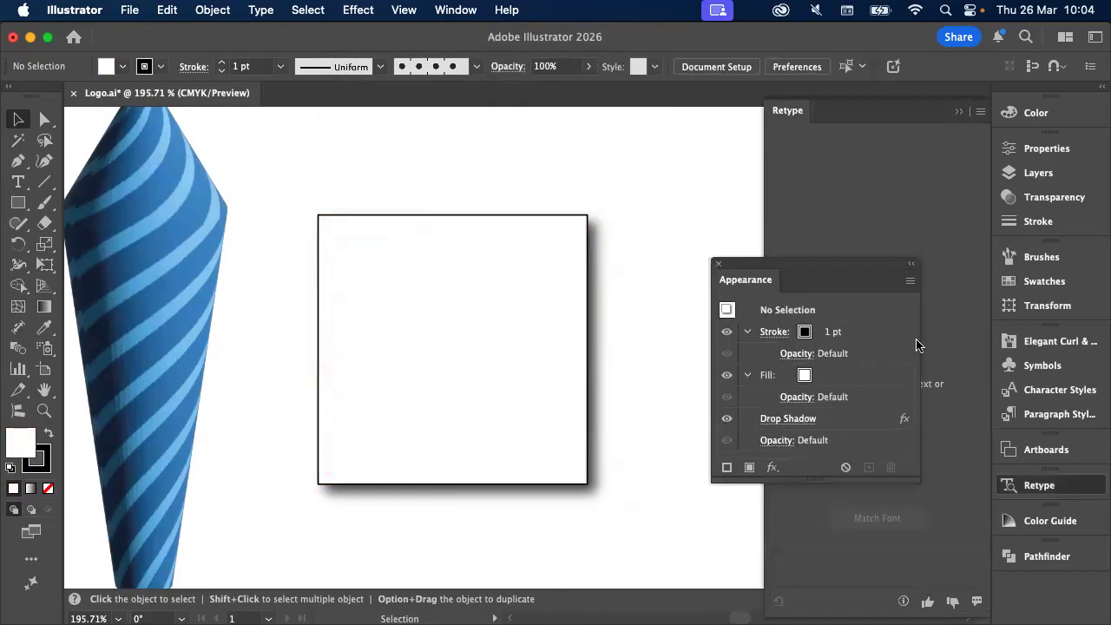
left_click(958, 111)
left_click(457, 335)
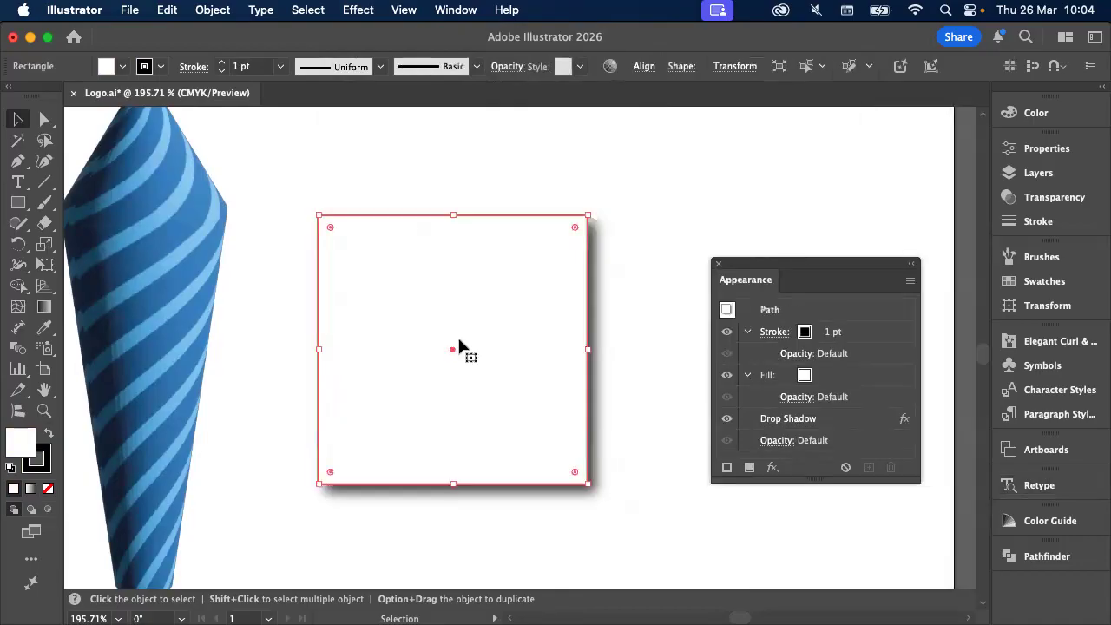
left_click_drag(763, 285, 663, 250)
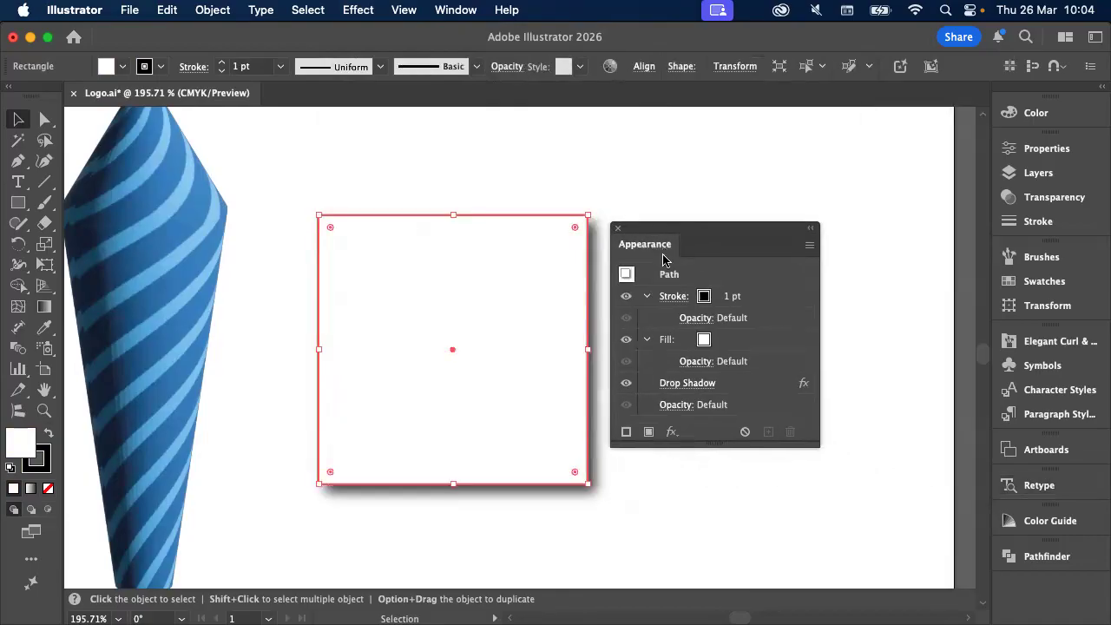
Examine the settings of the square's existing drop shadow without changing them, and look over the Stylize effects
left_click(694, 390)
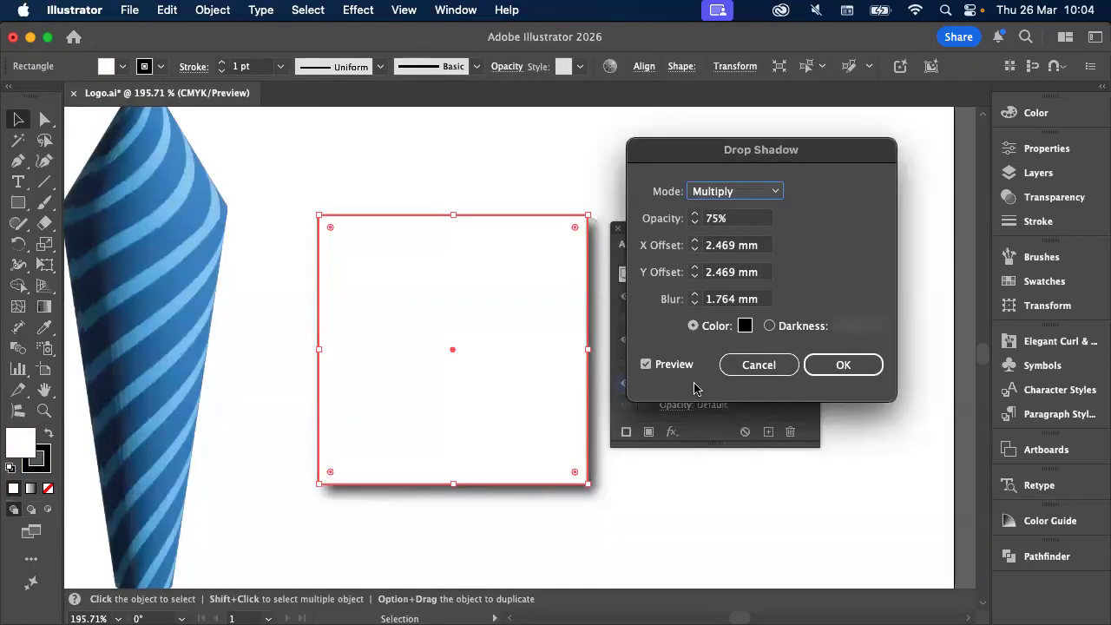
left_click(761, 368)
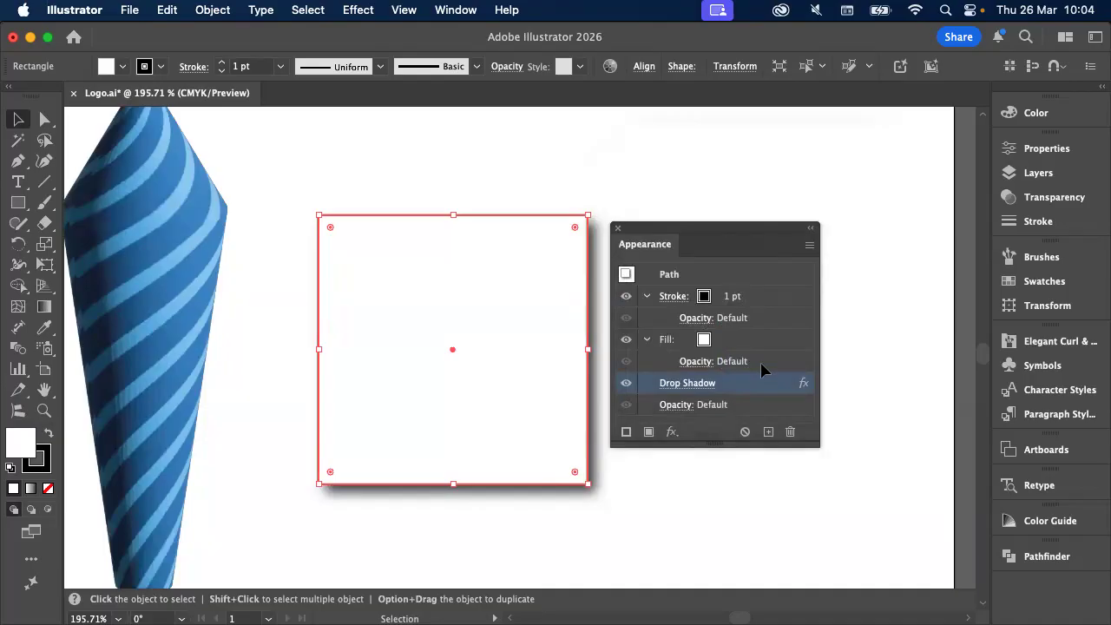
left_click(358, 9)
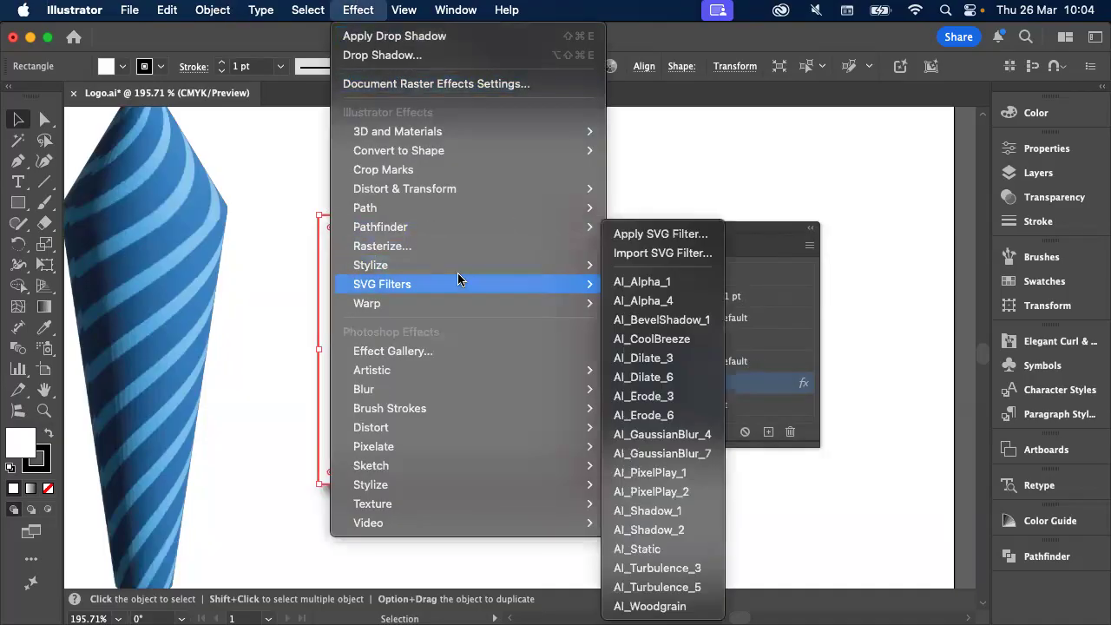
mouse_move(461, 264)
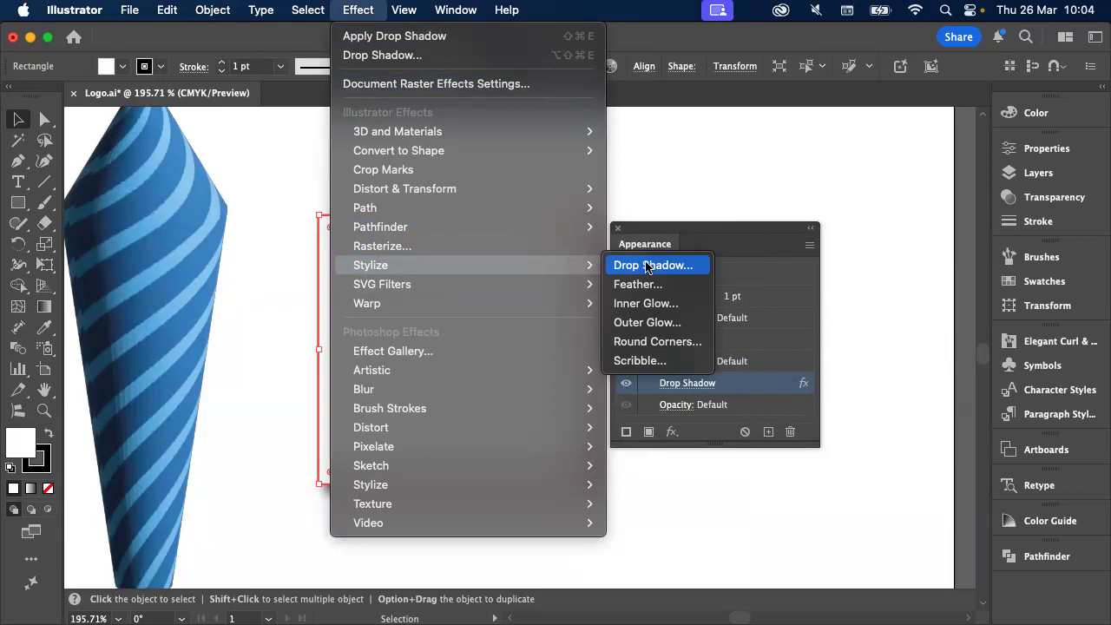
left_click(763, 152)
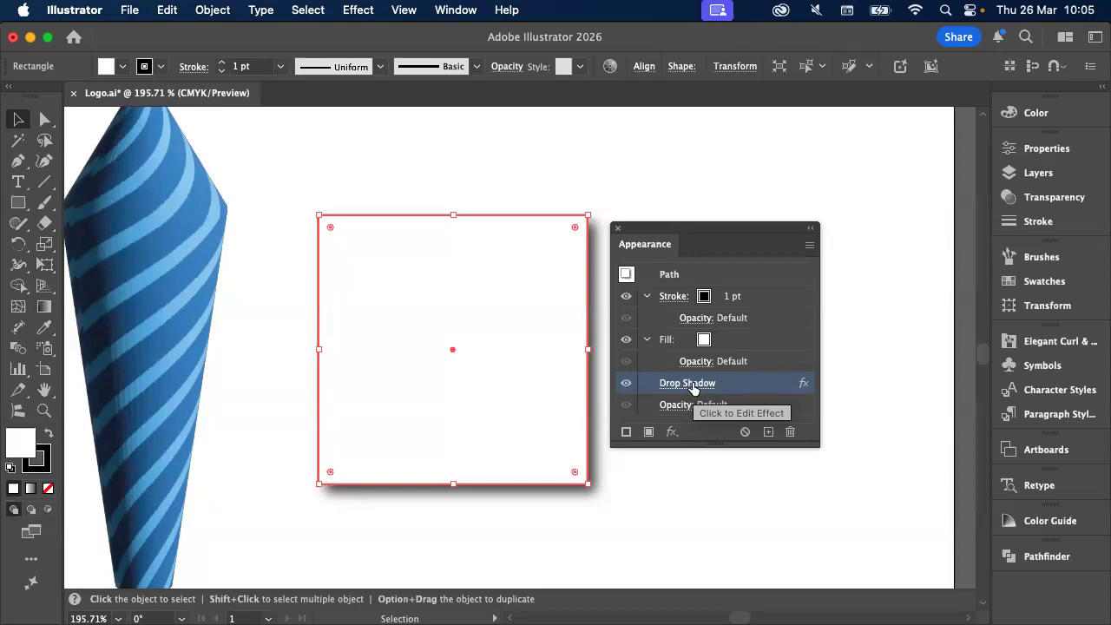
Dock the Appearance panel above Brushes
left_click(645, 193)
left_click(580, 249)
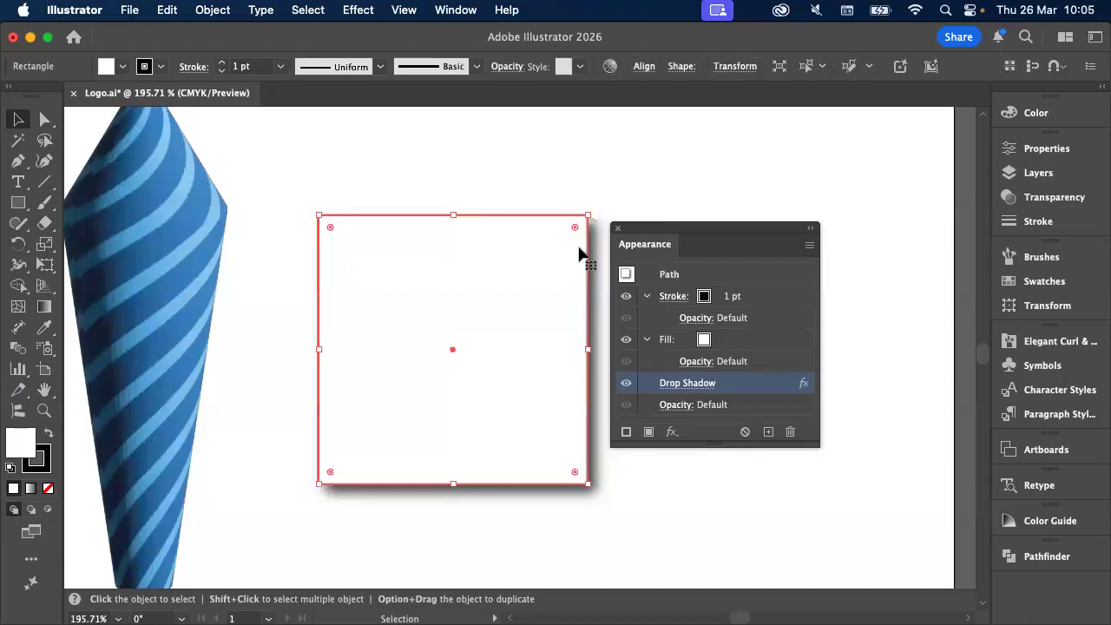
mouse_move(656, 247)
left_mouse_down()
mouse_move(1101, 261)
mouse_move(1068, 260)
mouse_move(1066, 250)
left_mouse_up()
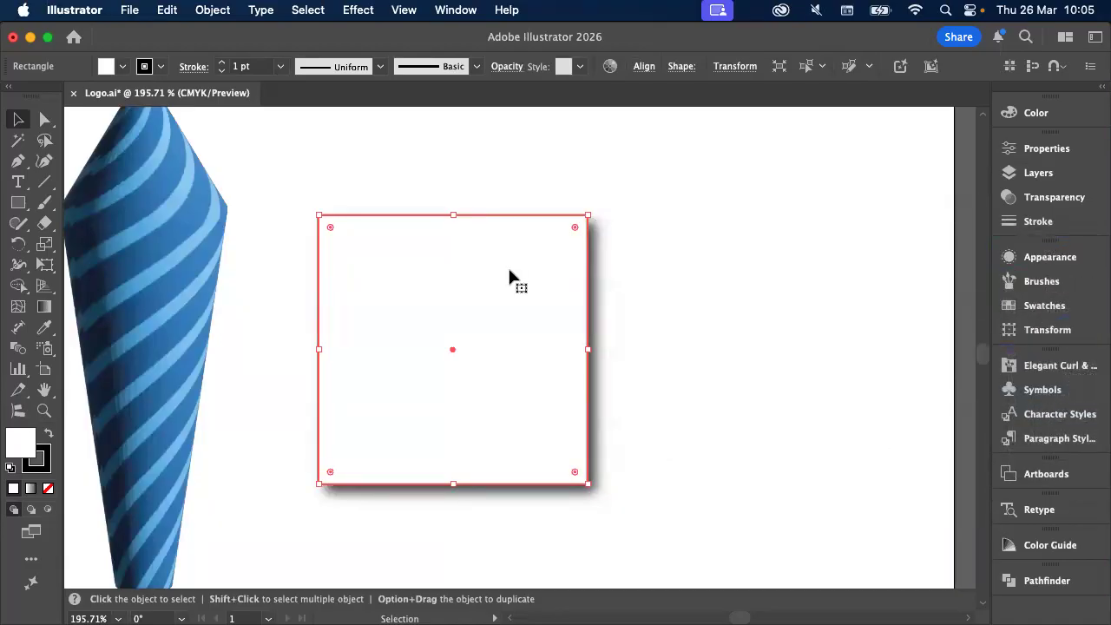
Examine the square's transform values and the preset rotation angles without changing them
scroll(507, 266, "right", 1)
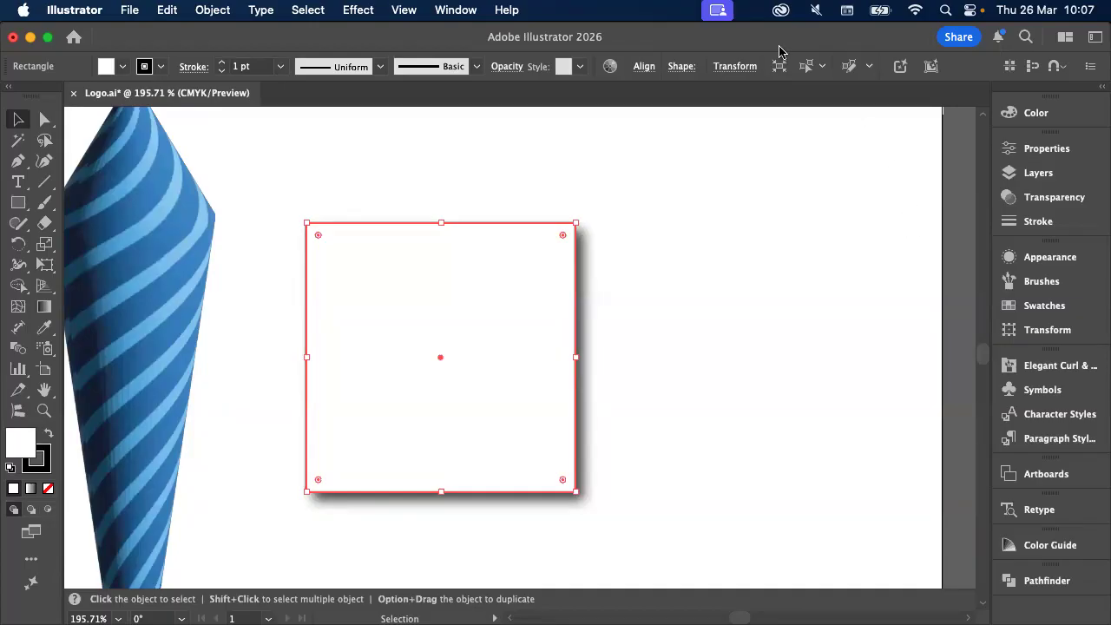
left_click(734, 66)
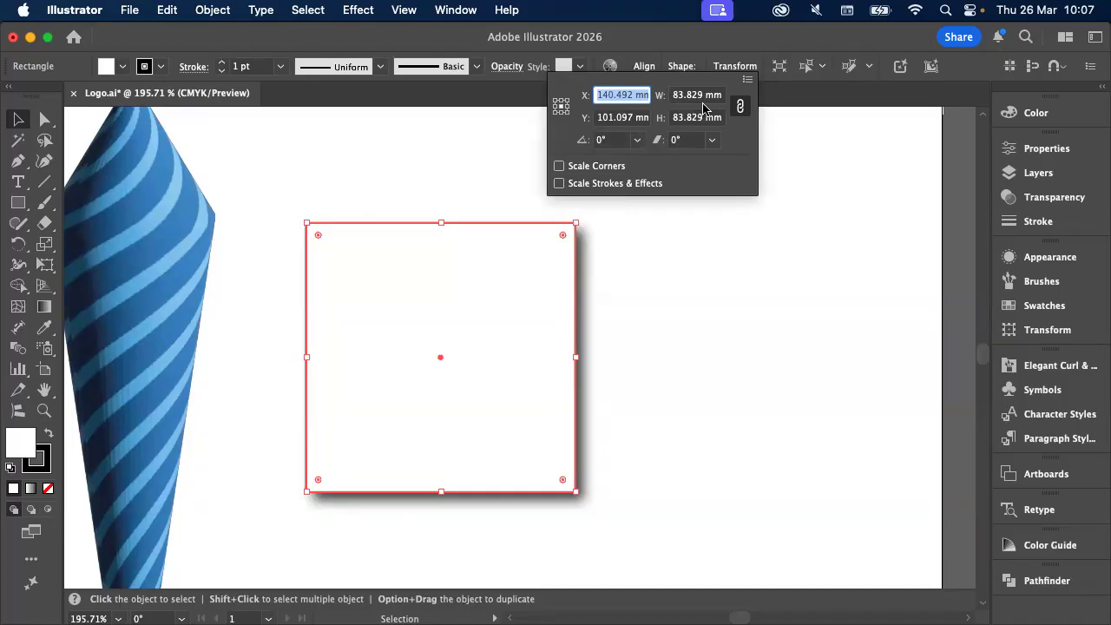
left_click(630, 141)
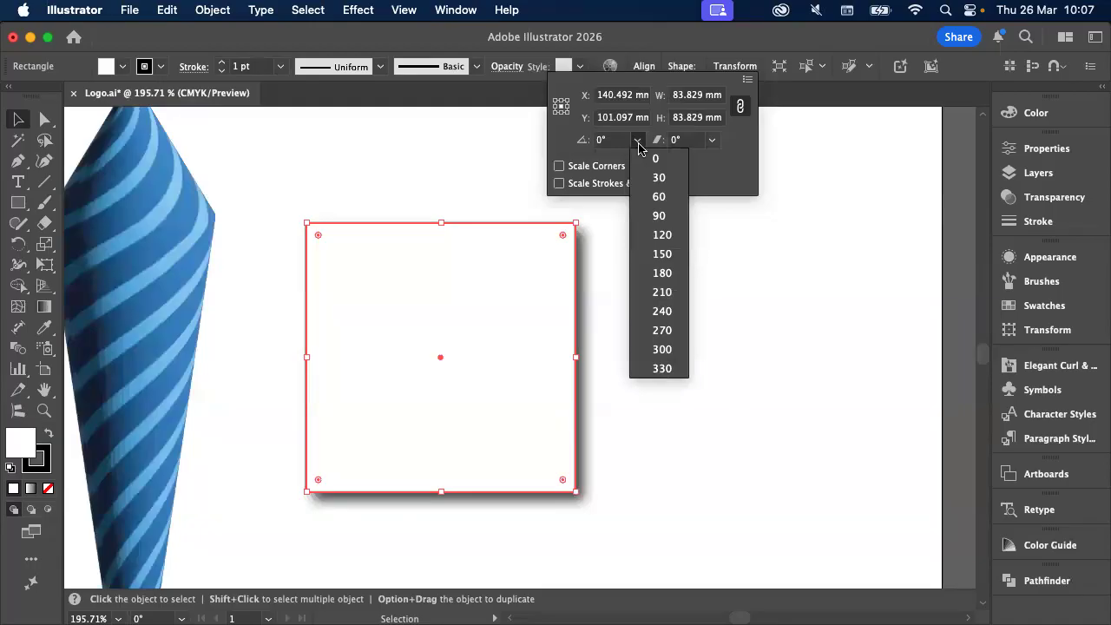
left_click(25, 126)
left_click(25, 126)
Delete the square with the drop shadow
left_click(413, 265)
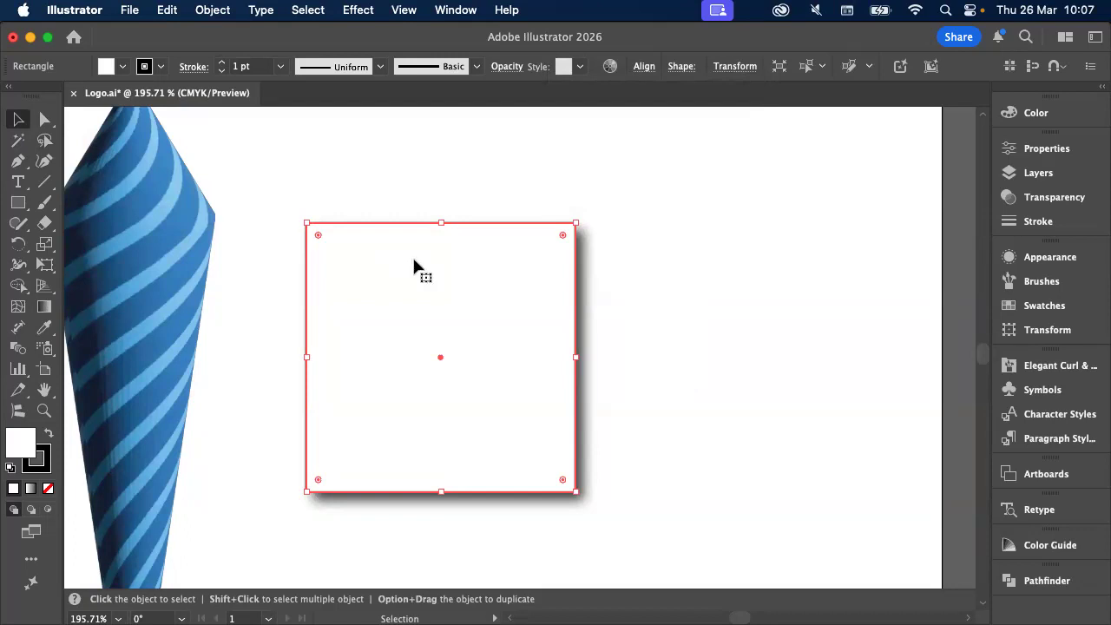
key("Delete")
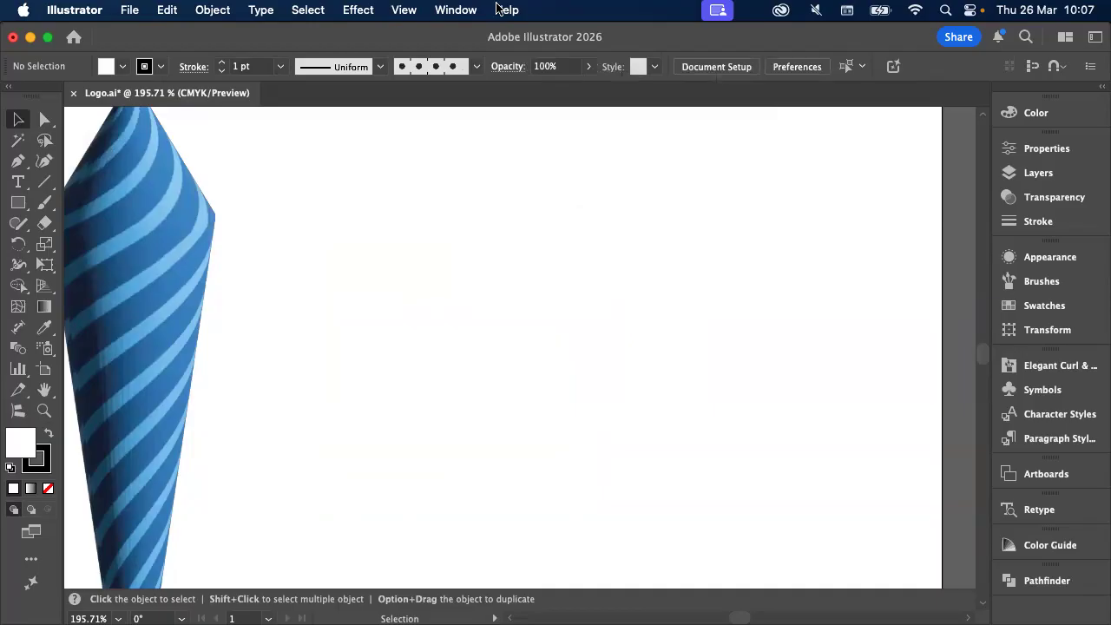
Show the Contextual Task Bar and reposition it on the artboard beside the striped 3D shape
left_click(457, 9)
left_click(440, 194)
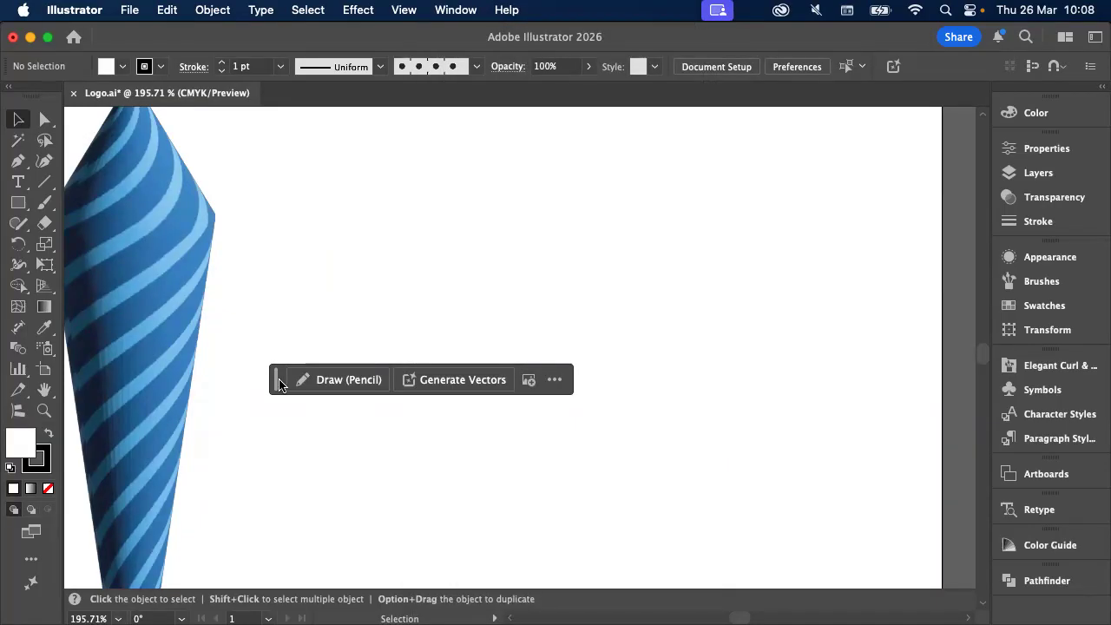
mouse_move(280, 385)
left_mouse_down()
mouse_move(289, 269)
mouse_move(293, 447)
mouse_move(273, 412)
mouse_move(295, 433)
mouse_move(281, 335)
mouse_move(291, 384)
left_mouse_up()
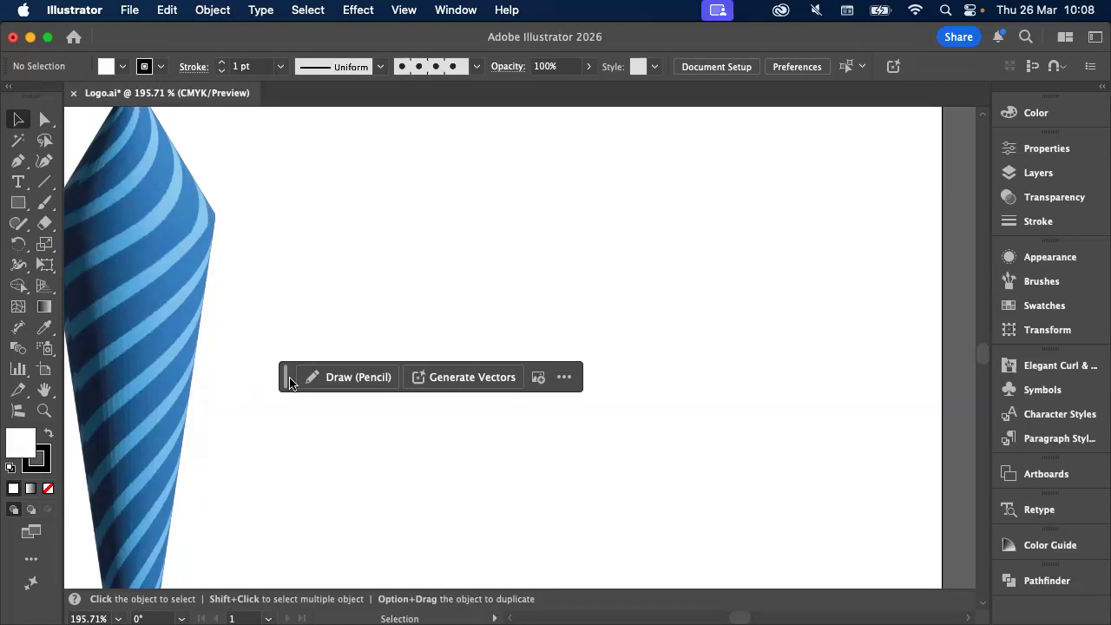
left_click_drag(290, 383, 303, 409)
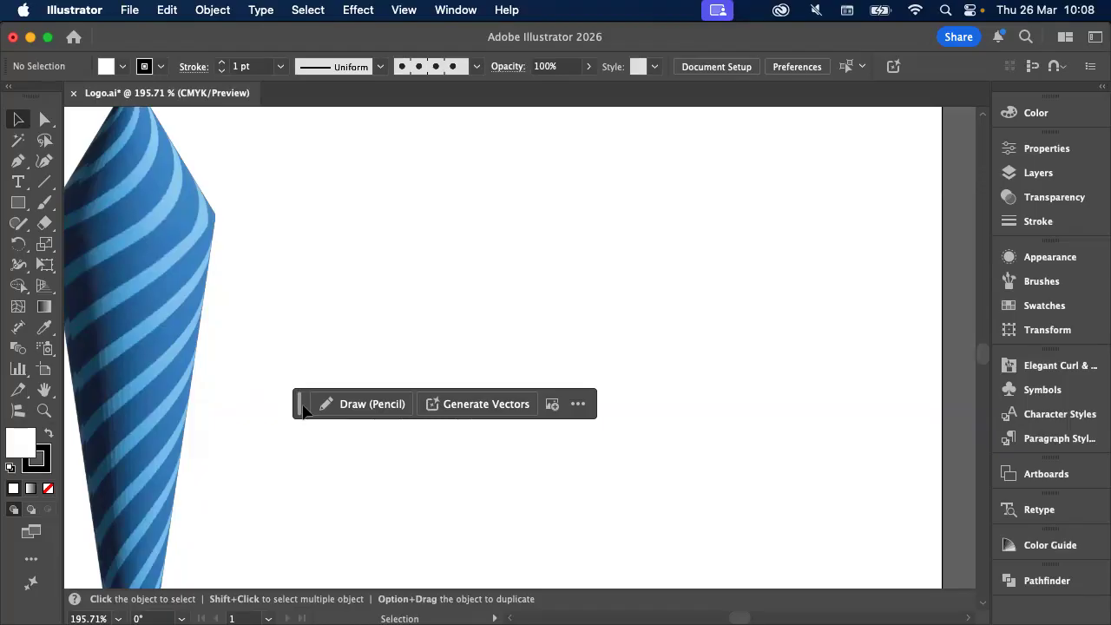
left_click(456, 10)
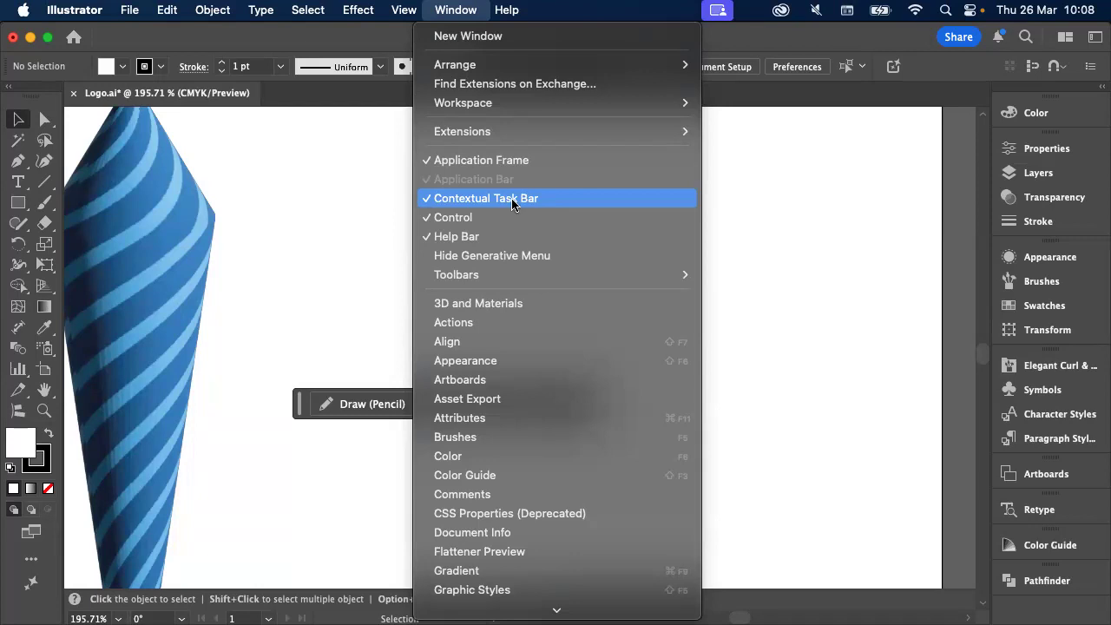
left_click(344, 258)
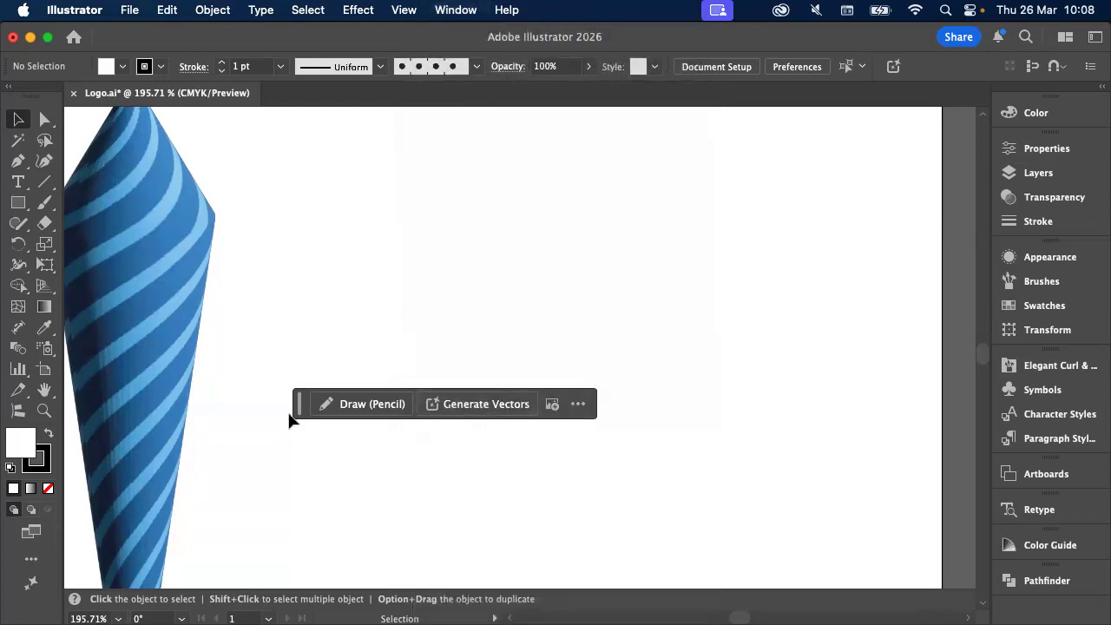
scroll(292, 420, "left", 2)
left_click_drag(298, 409, 315, 424)
Select the striped 3D shape to examine its Contextual Task Bar options, and clear the selection
scroll(263, 240, "left", 2)
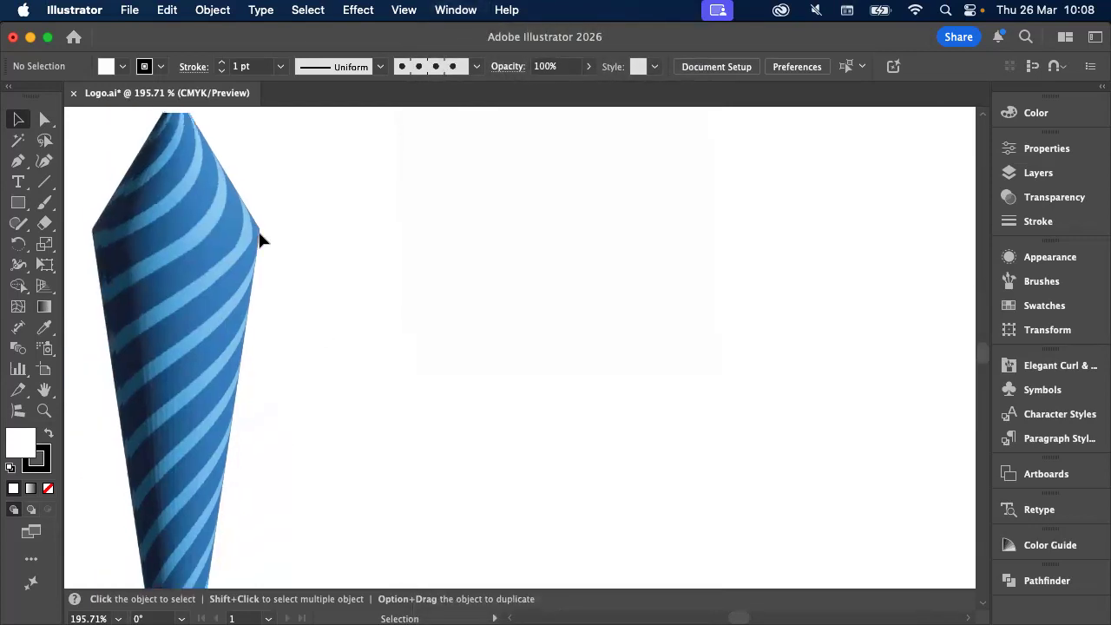
scroll(263, 240, "left", 2)
left_click(265, 243)
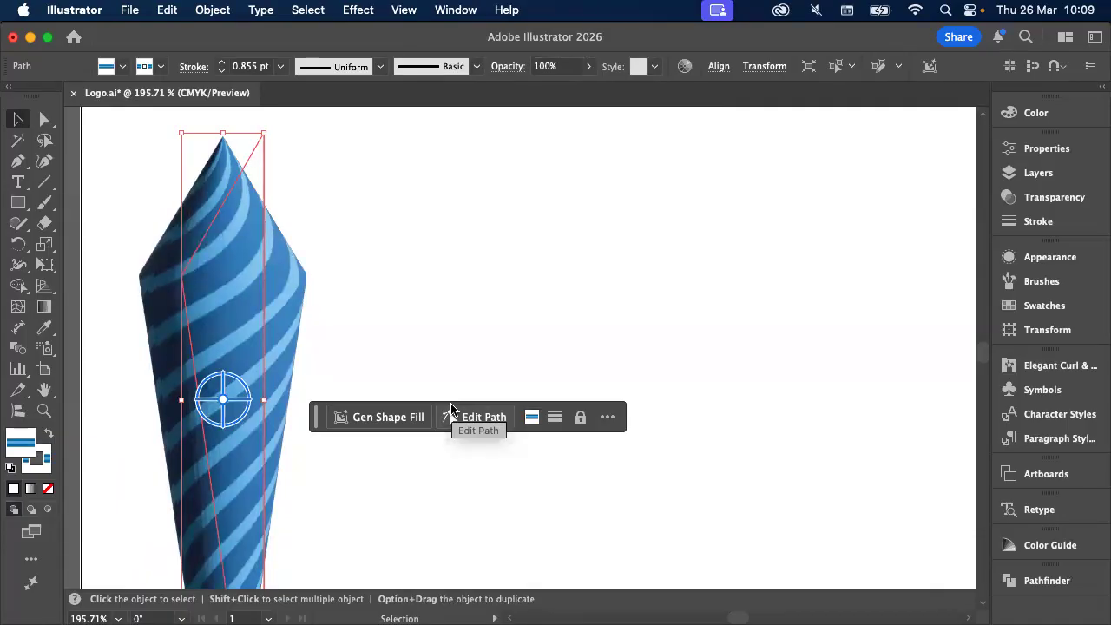
left_click(461, 251)
Draw a test square with the striped fill beside the 3D shape to see its task bar options, and delete it
left_click(38, 205)
key("m")
mouse_move(521, 157)
left_mouse_down()
mouse_move(665, 265)
mouse_move(761, 397)
left_mouse_up()
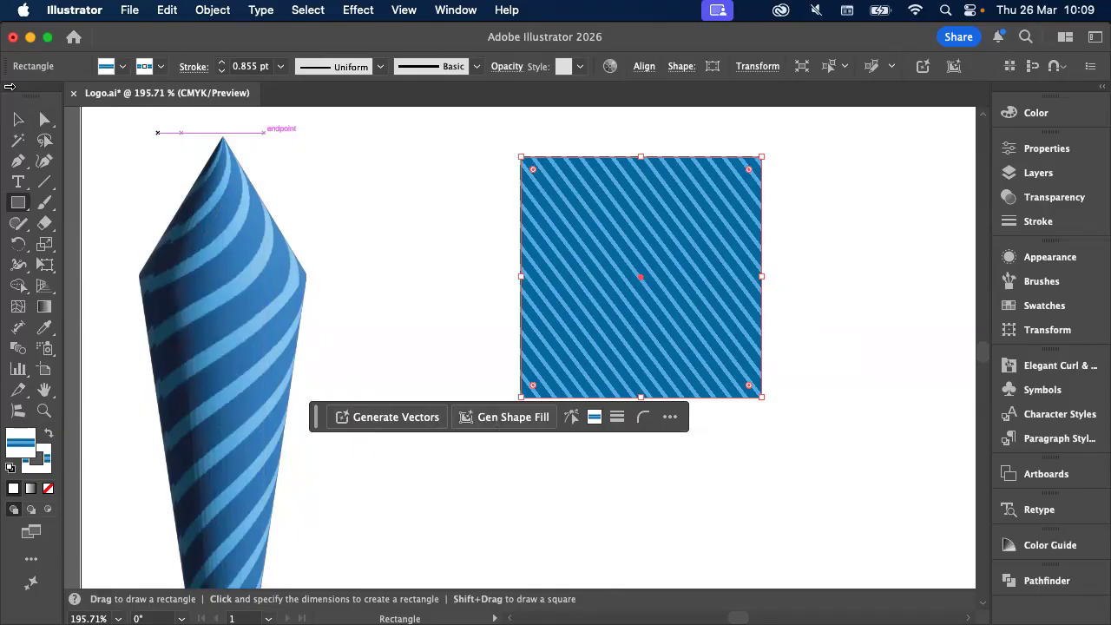
key("v")
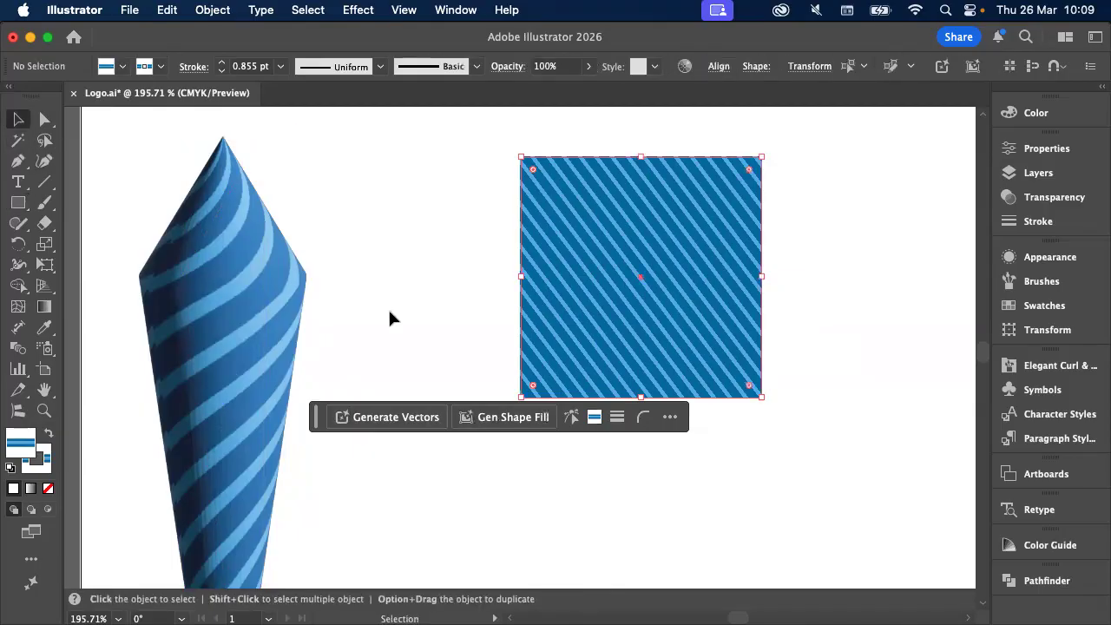
key("Delete")
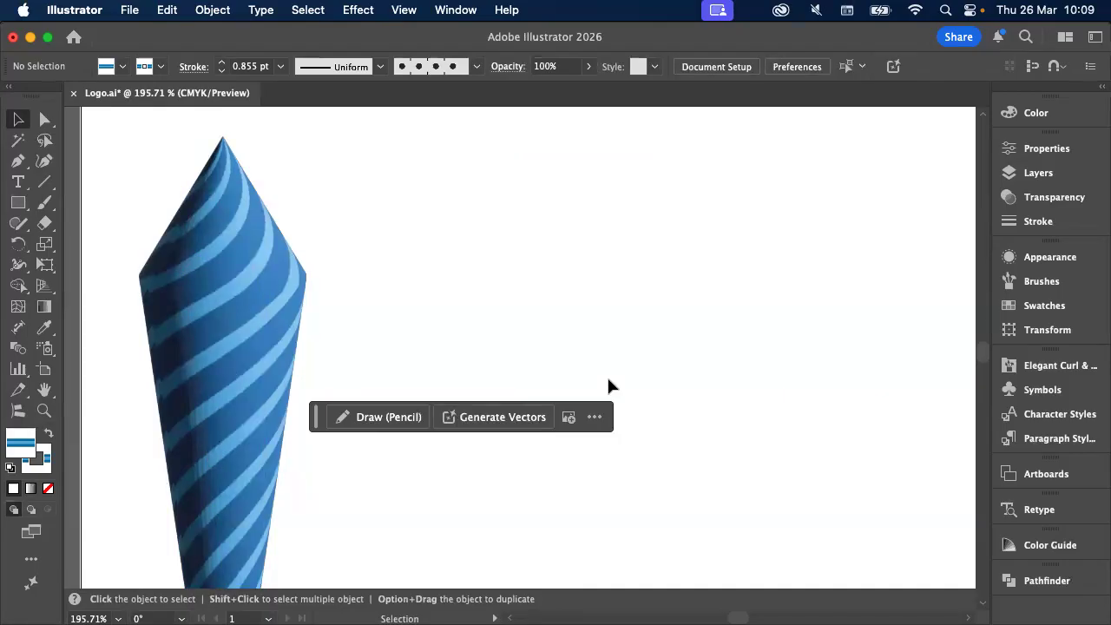
scroll(608, 380, "down", 3)
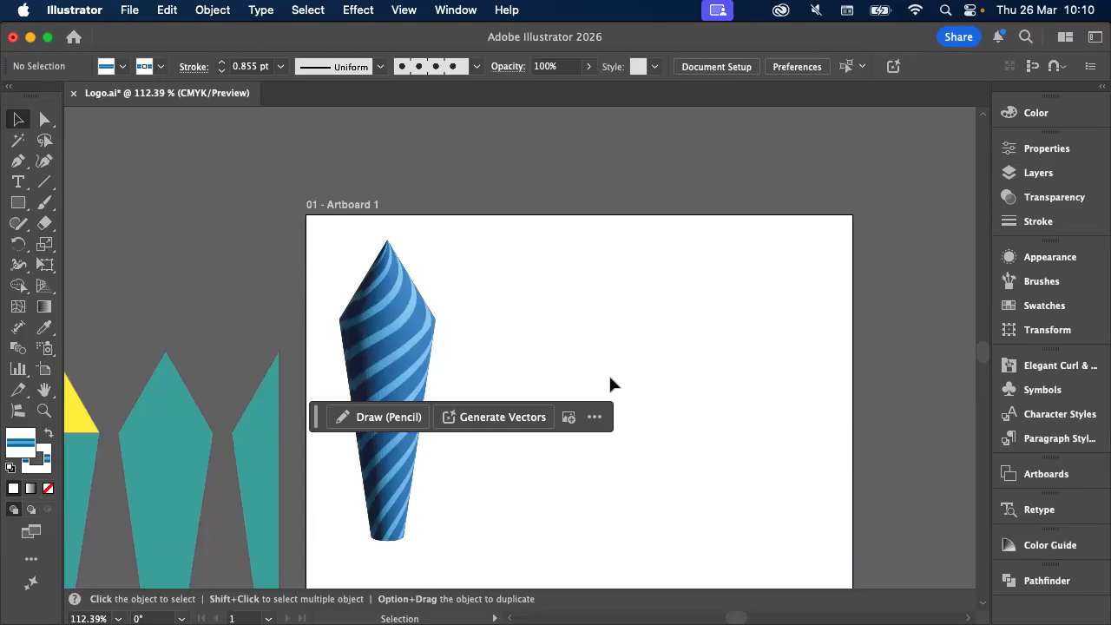
left_click(209, 9)
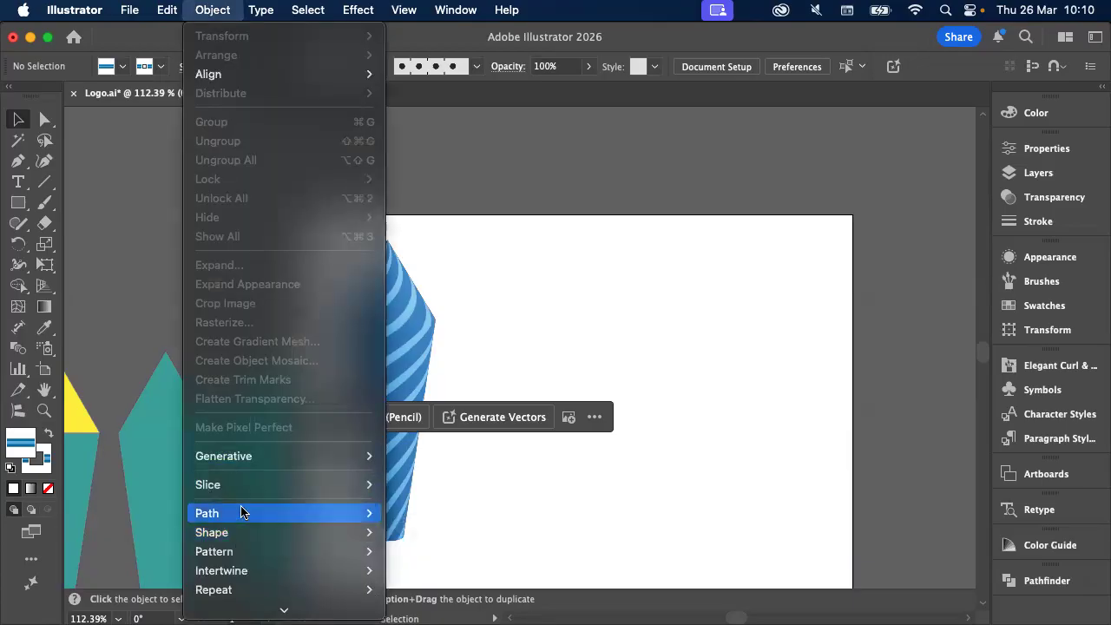
left_click(588, 367)
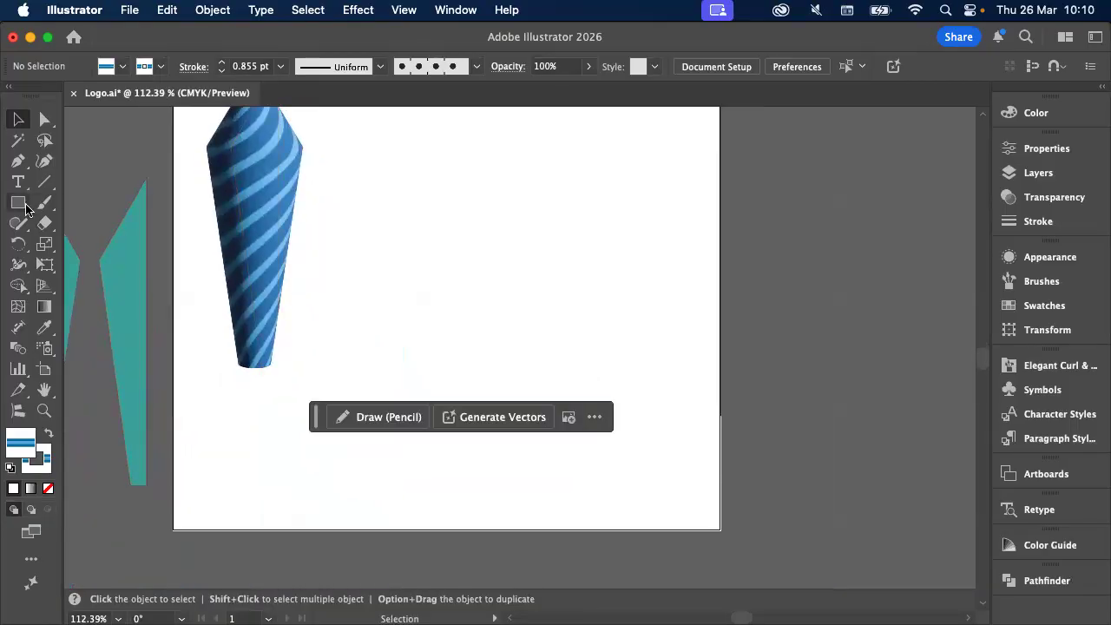
Draw a tall, narrow ellipse beside the striped 3D shape and apply the default white fill and black stroke
right_click(26, 208)
left_click(103, 247)
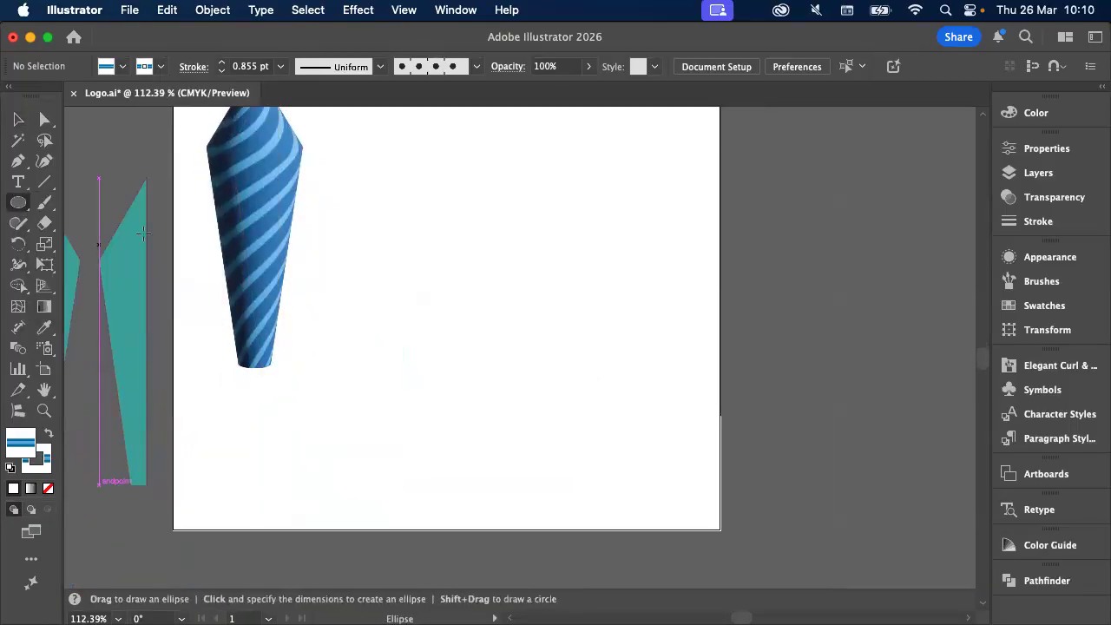
left_click_drag(448, 137, 492, 312)
key("d")
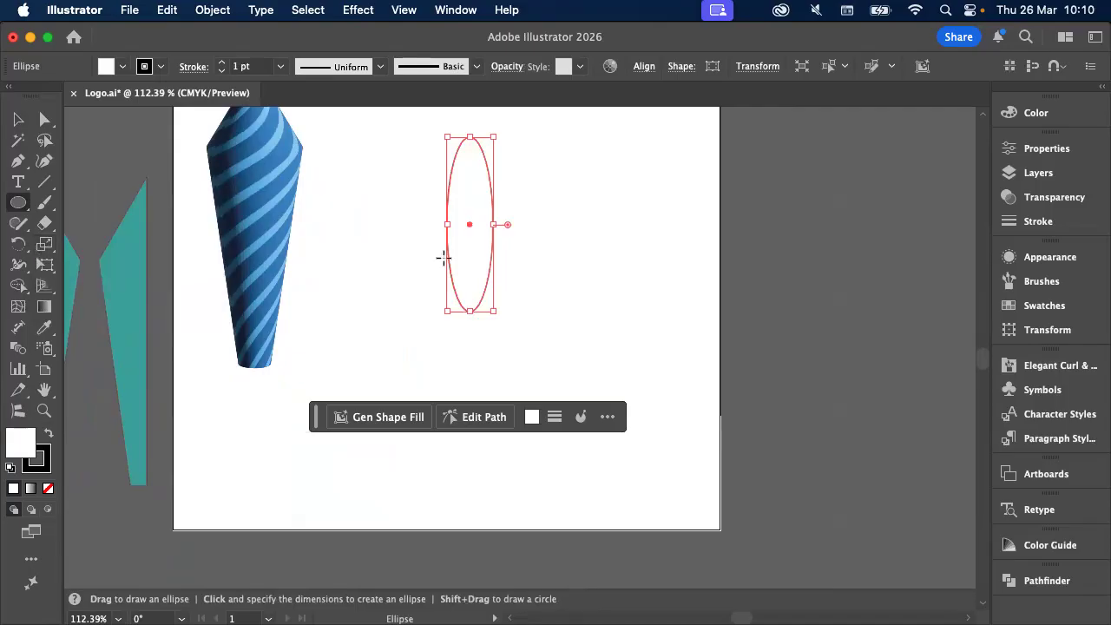
Draw a small circle centred just below the narrow ellipse
left_click_drag(453, 331, 482, 379)
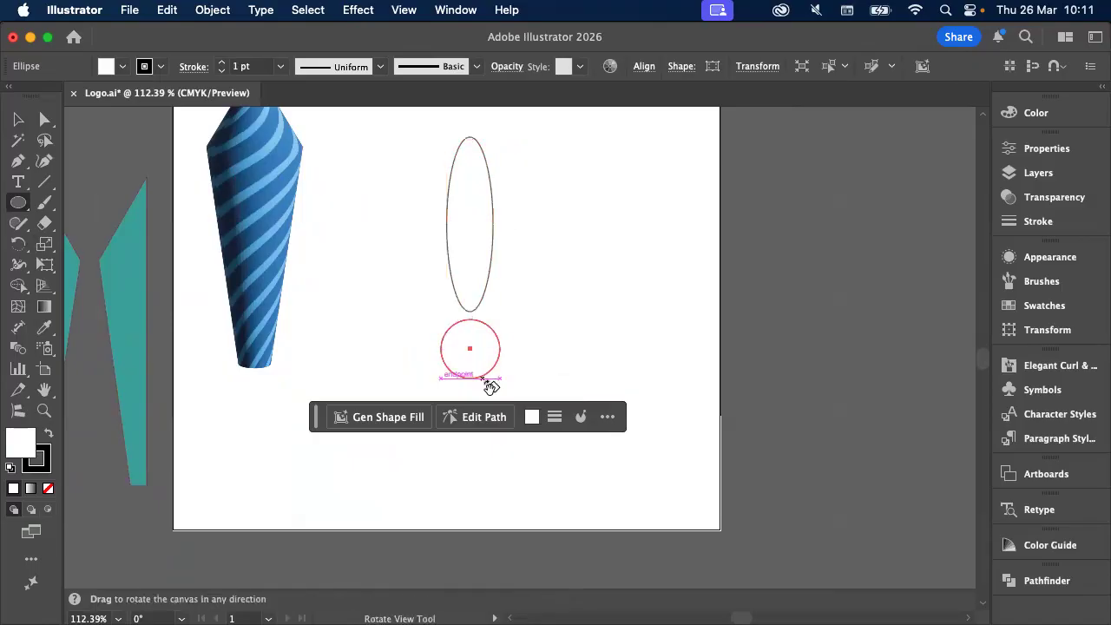
key("v")
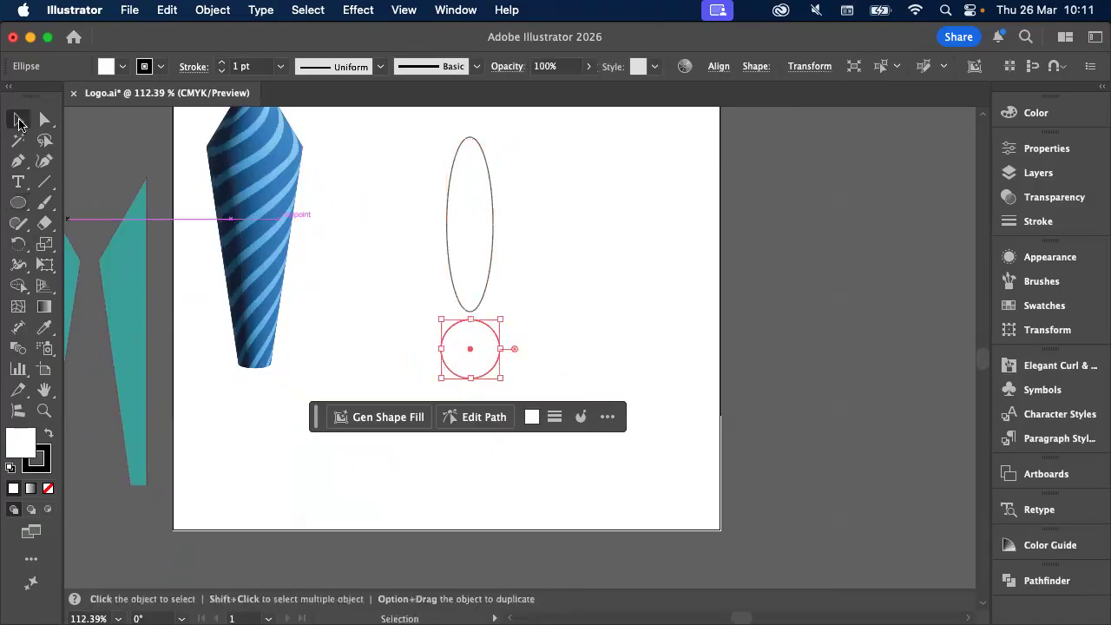
left_click(470, 350)
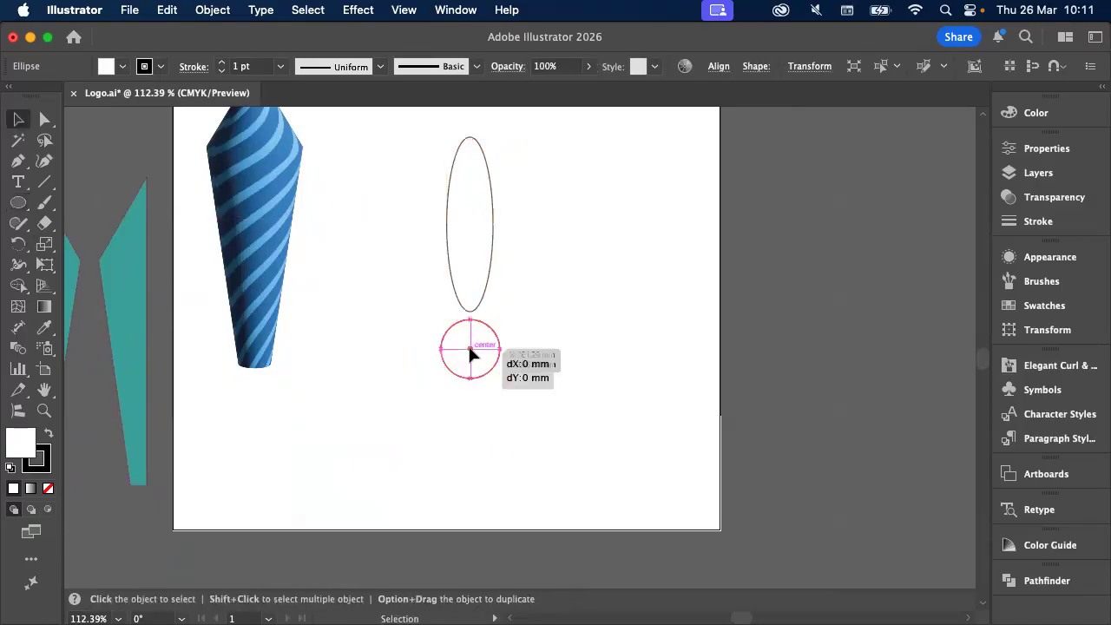
left_click(484, 292)
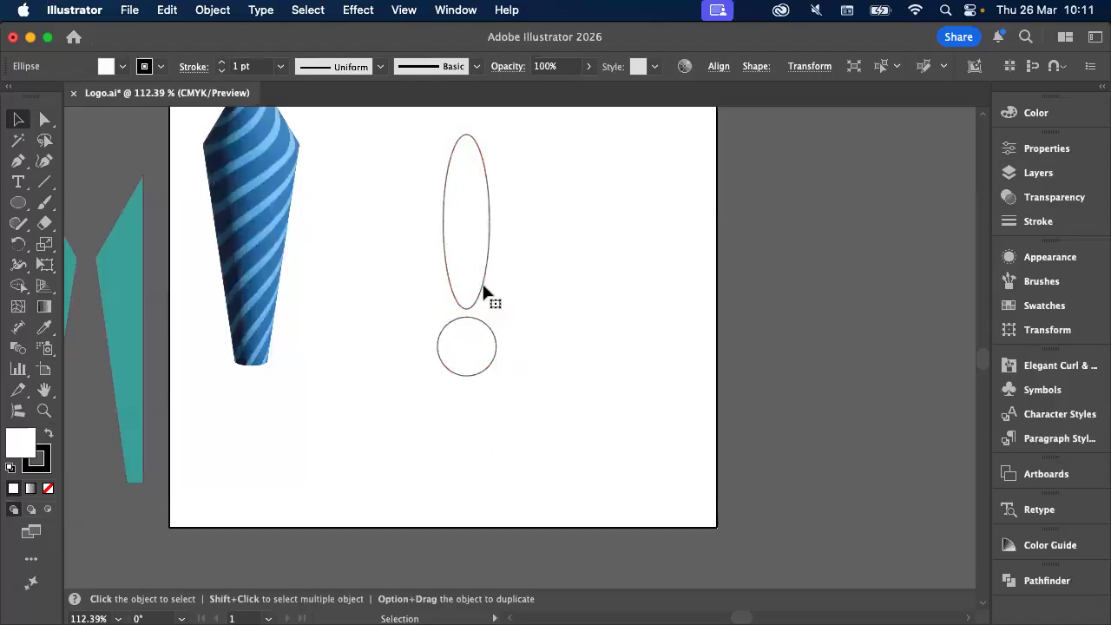
left_click(484, 292)
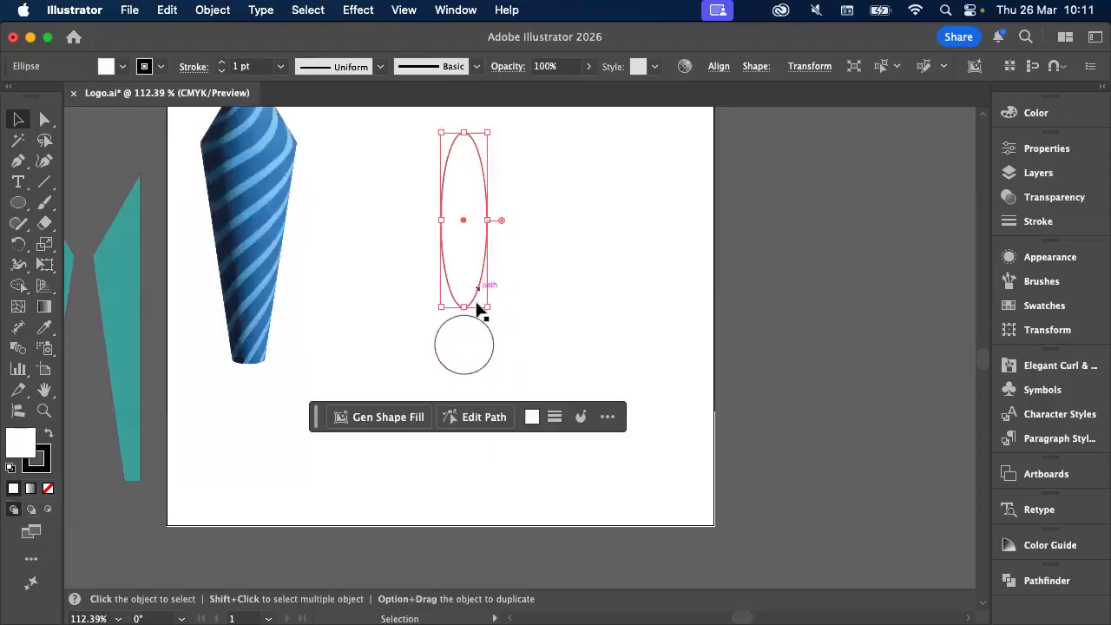
left_click(466, 355)
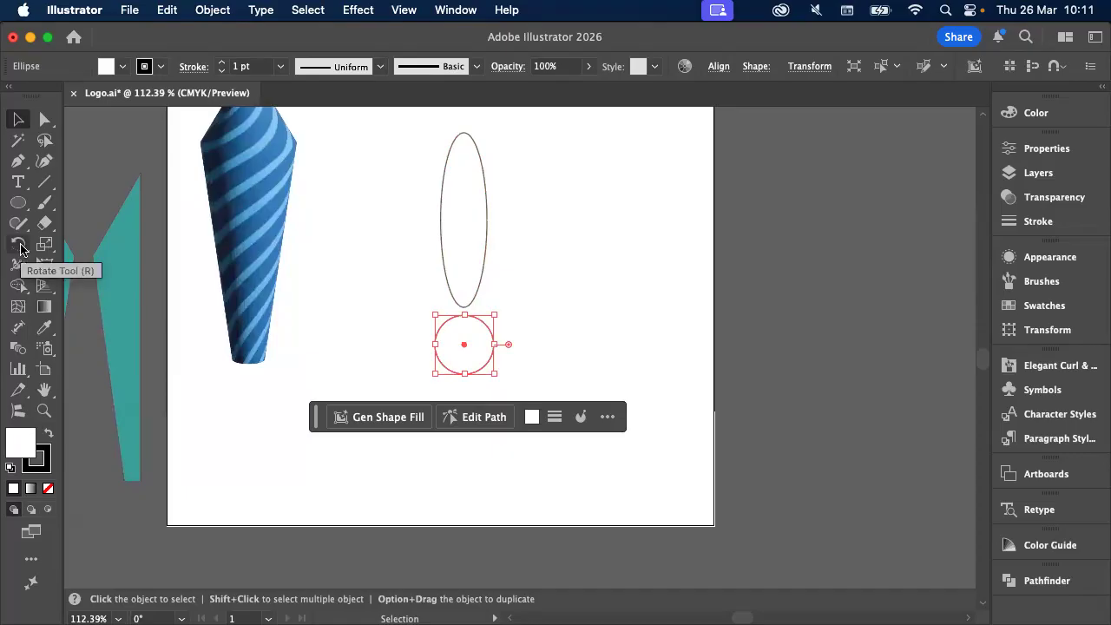
Create a copy of the narrow ellipse rotated 45° around the small circle's centre
left_click(440, 235)
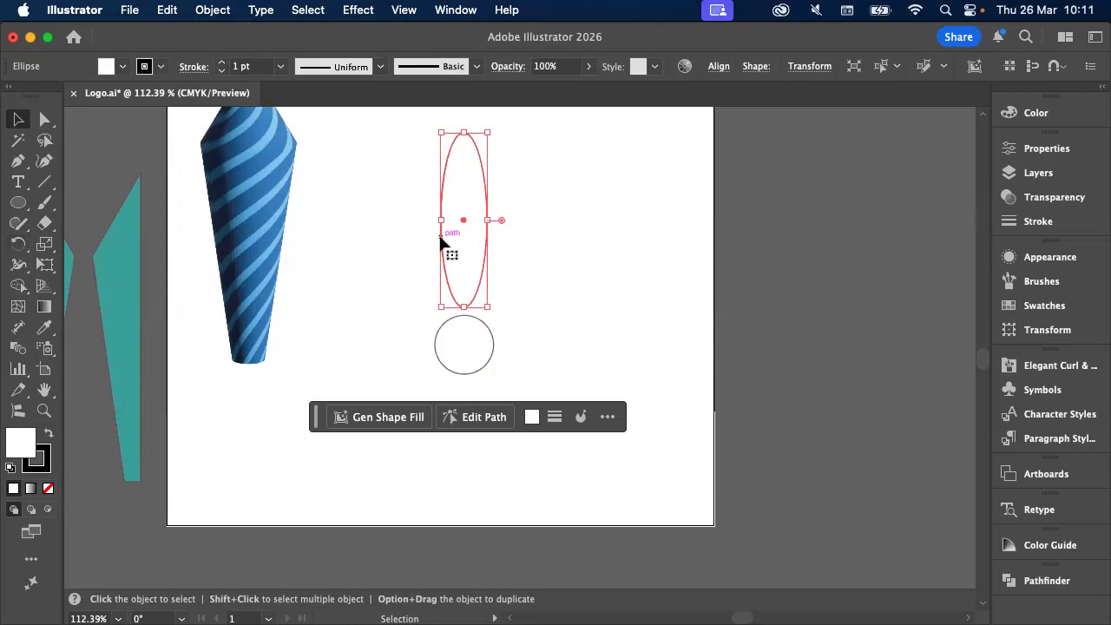
scroll(445, 241, "right", 2)
scroll(445, 241, "down", 2)
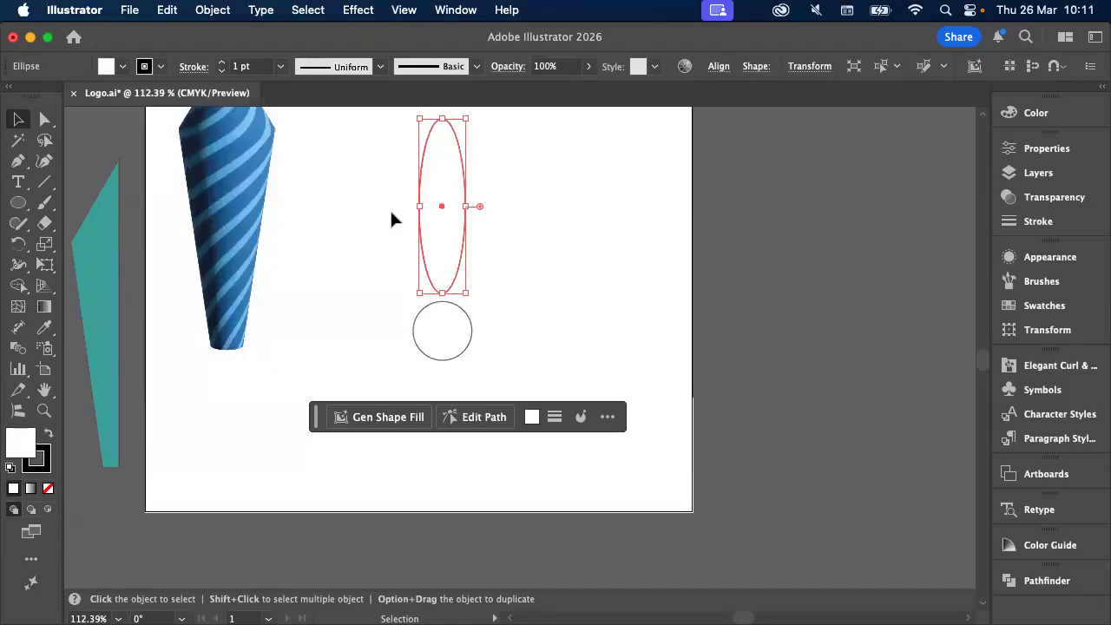
left_click(19, 247)
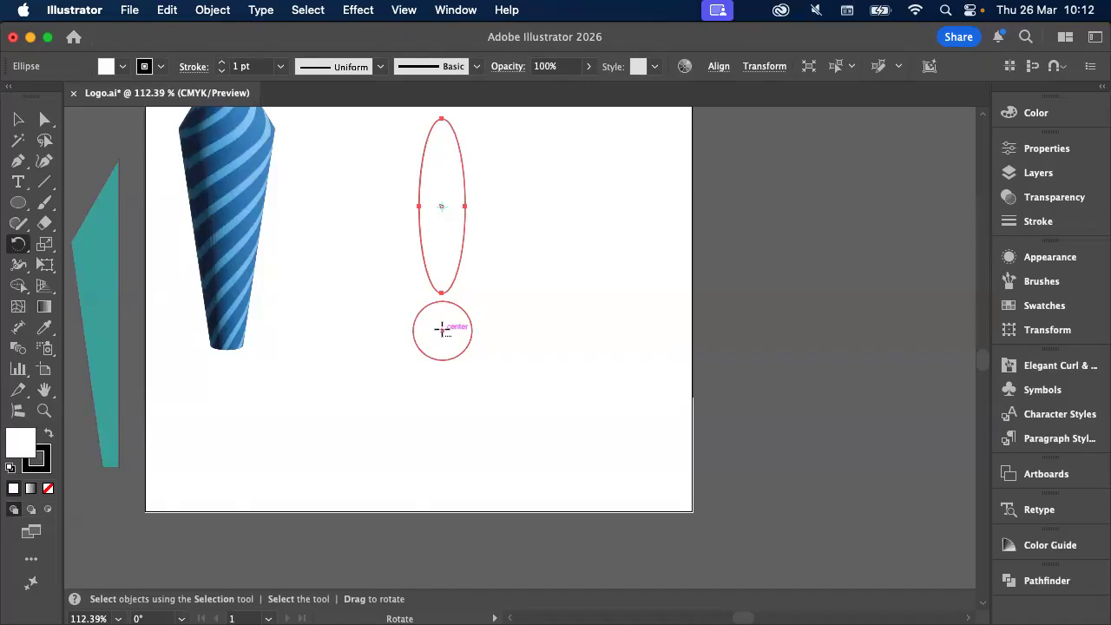
left_click(442, 329, "alt")
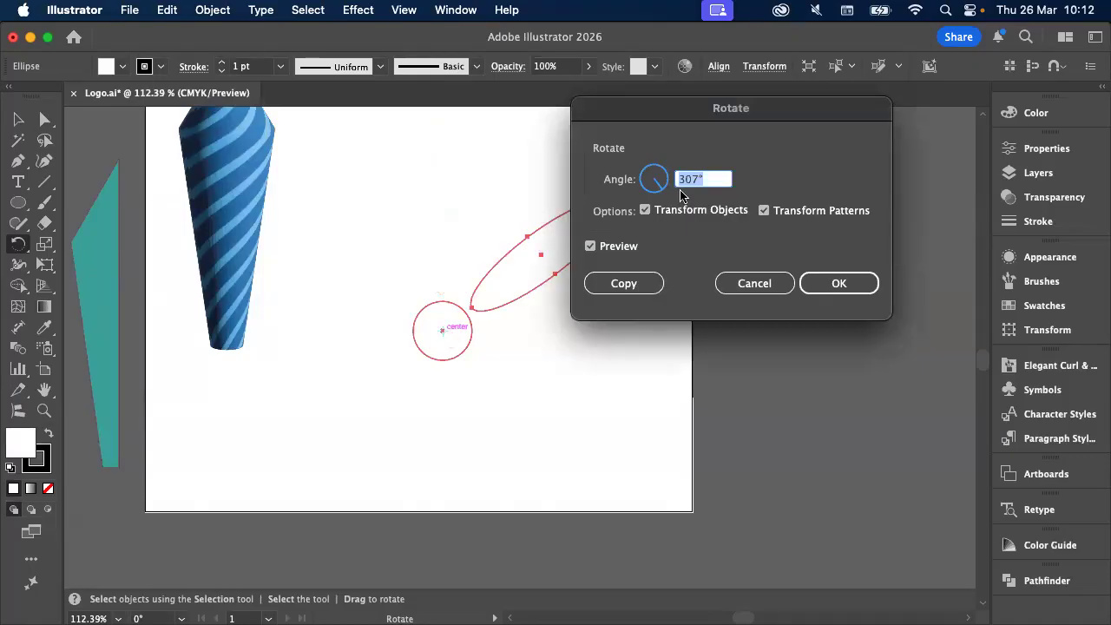
type("5")
type("4")
key("BackSpace")
key("BackSpace")
type("45")
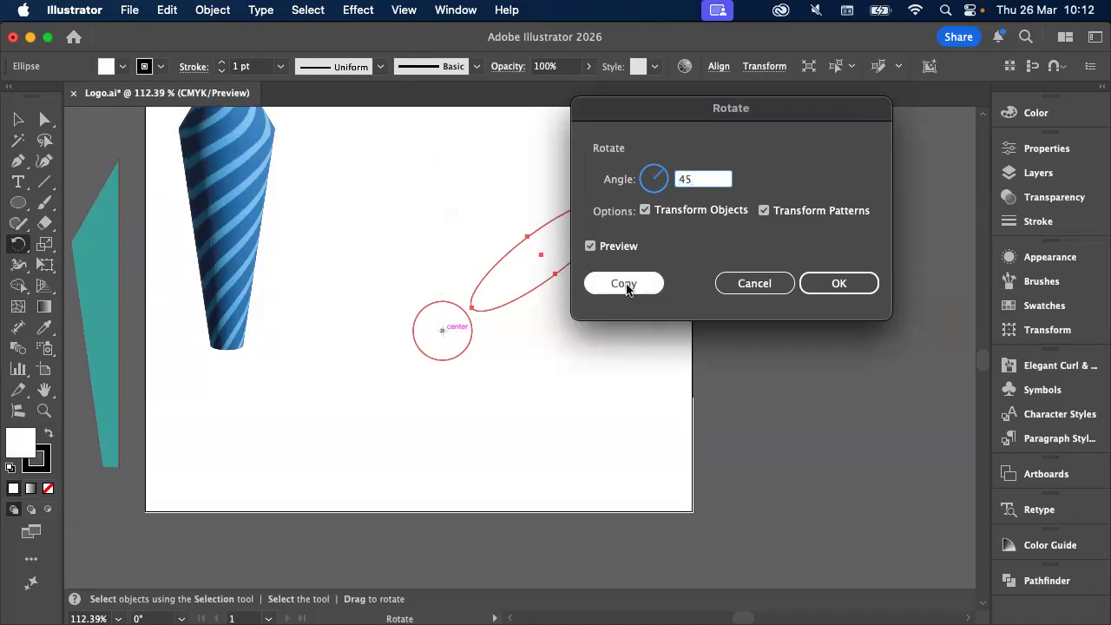
left_click(624, 283)
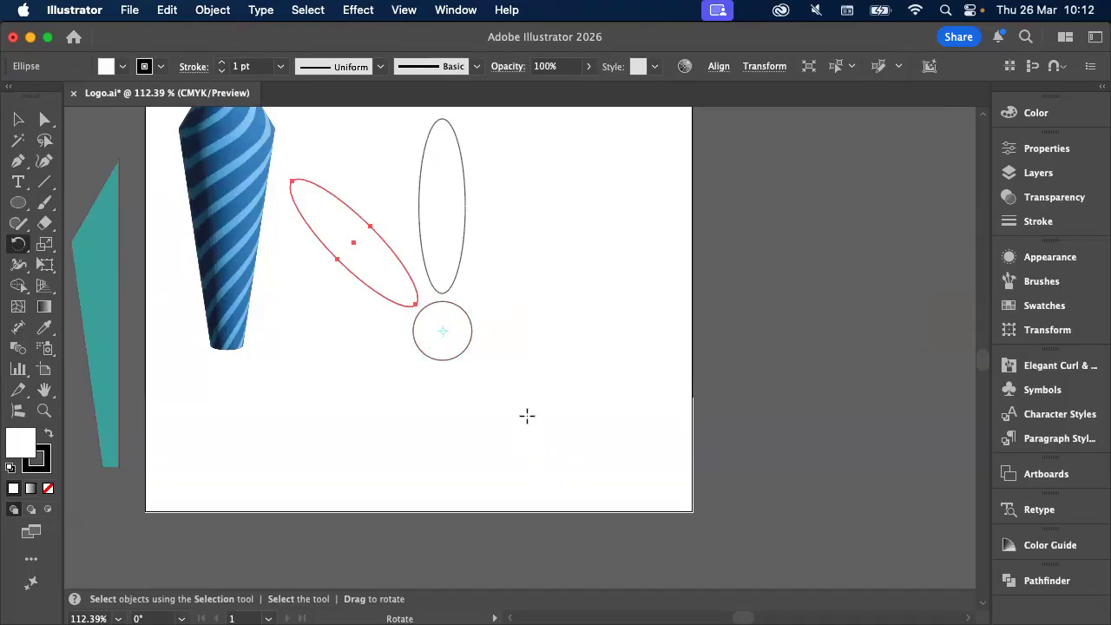
Repeat the rotated copy six times to complete a ring of eight petals around the circle
key("super+d")
key("super+d")
key("super+d")
key("super+d")
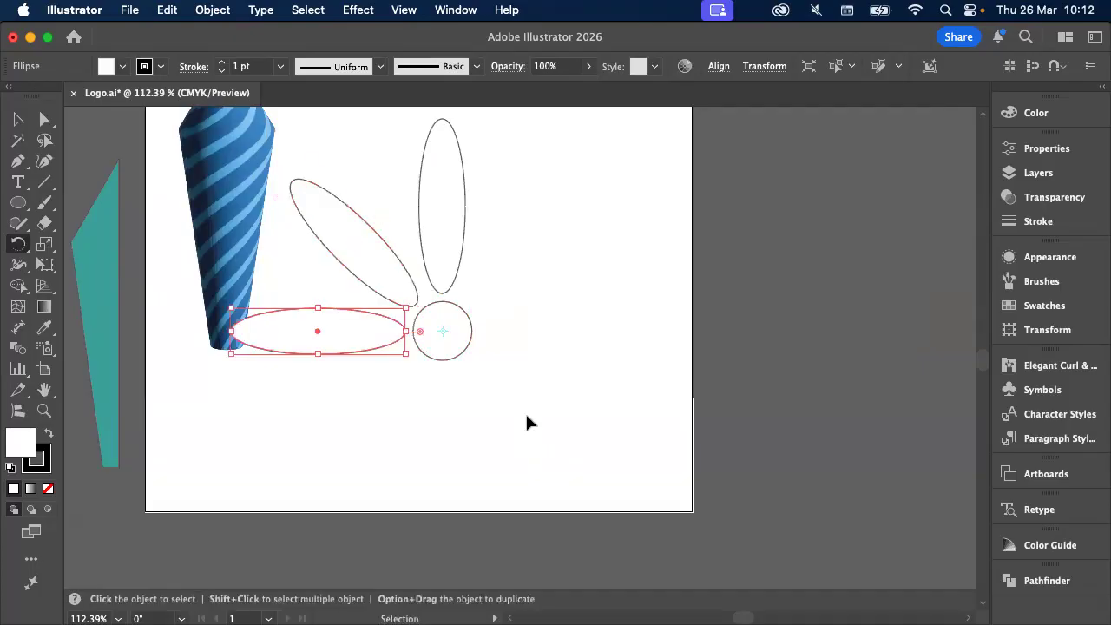
key("super+d")
key("super+d")
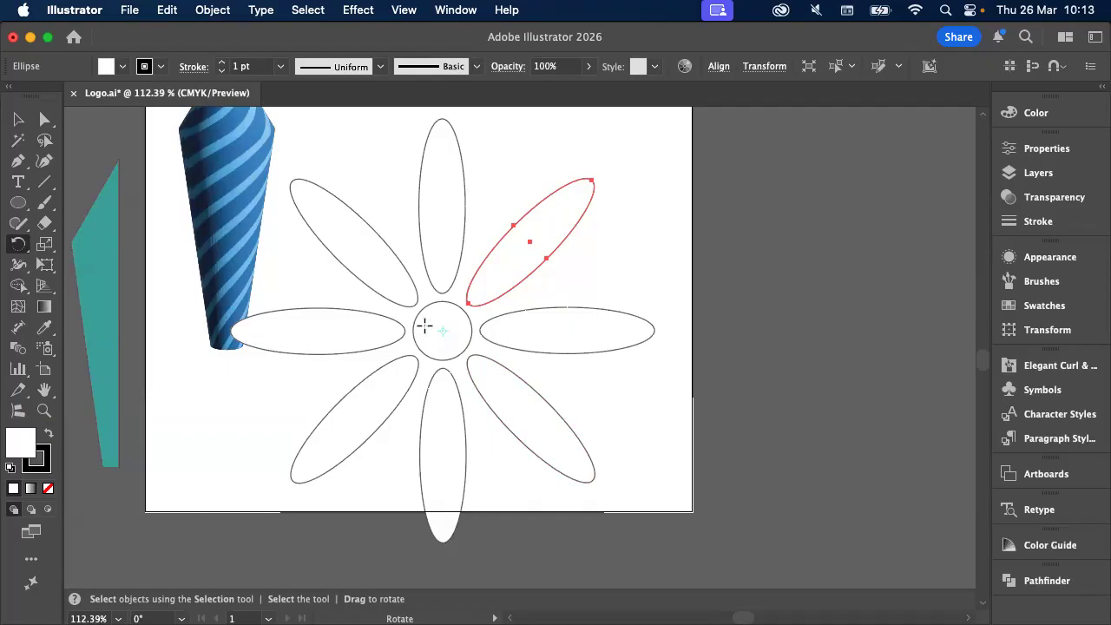
Select all the petals together with the centre circle and delete the whole flower
key("v")
left_click(363, 194)
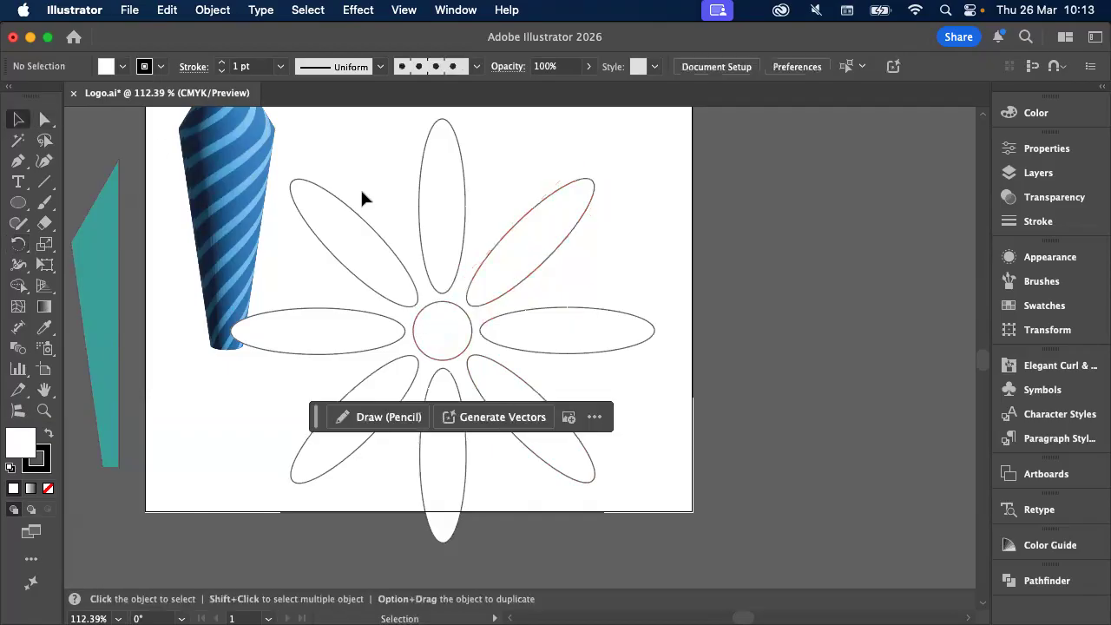
left_click(500, 269)
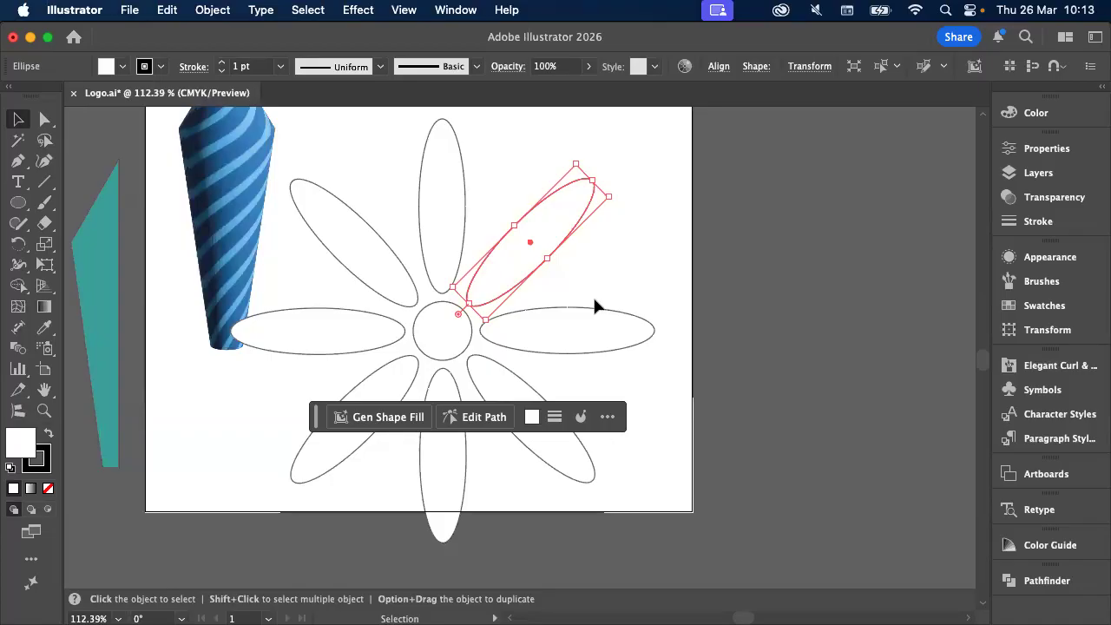
scroll(596, 297, "up", 2)
scroll(596, 296, "left", 2)
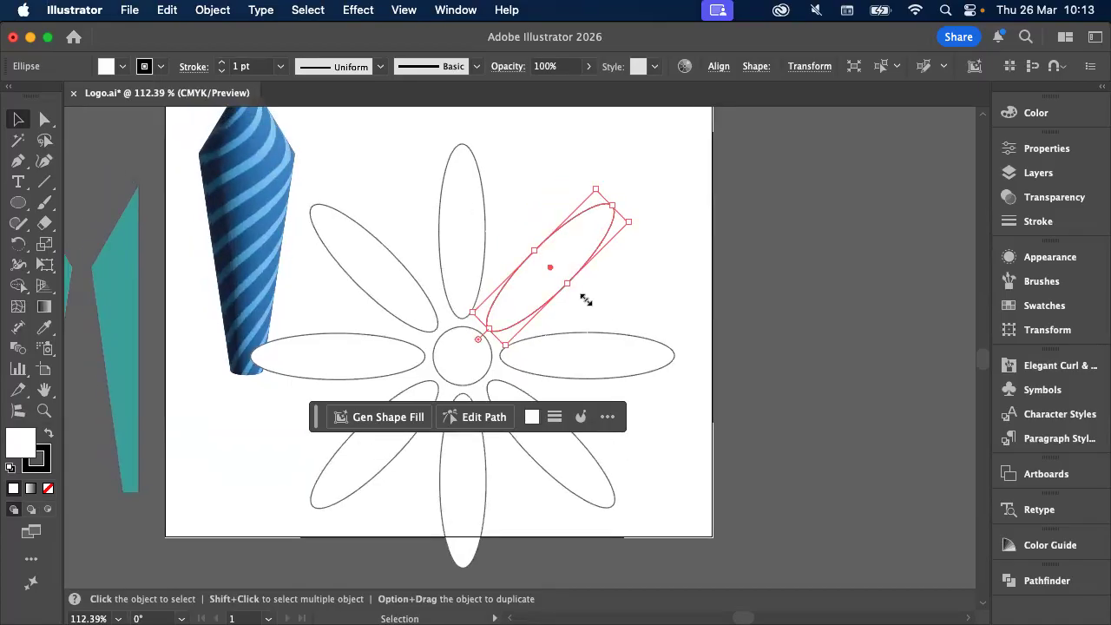
left_click_drag(313, 208, 612, 488)
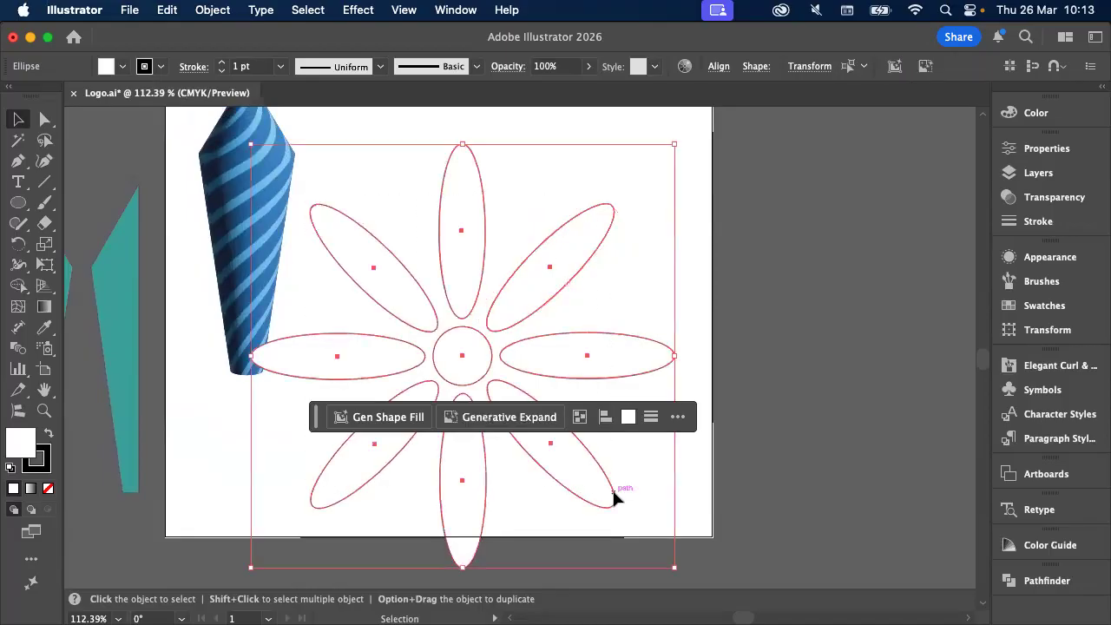
key("Delete")
scroll(613, 492, "up", 4)
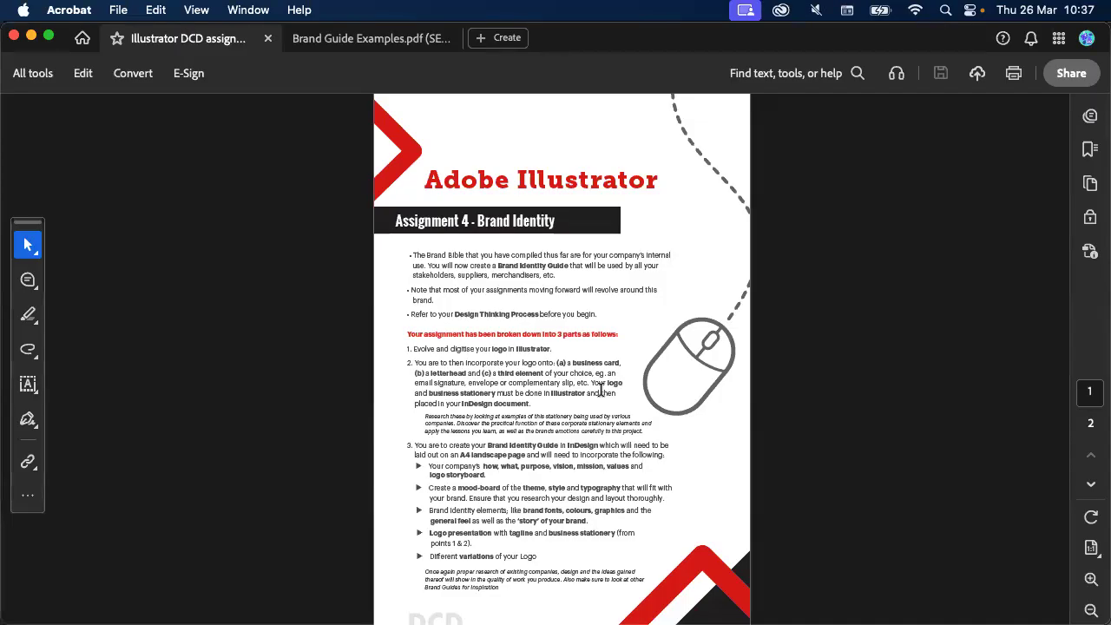
Switch to Acrobat and read the Assignment 4 - Brand Identity brief, from its introductory notes through the three assignment parts
scroll(600, 390, "up", 5)
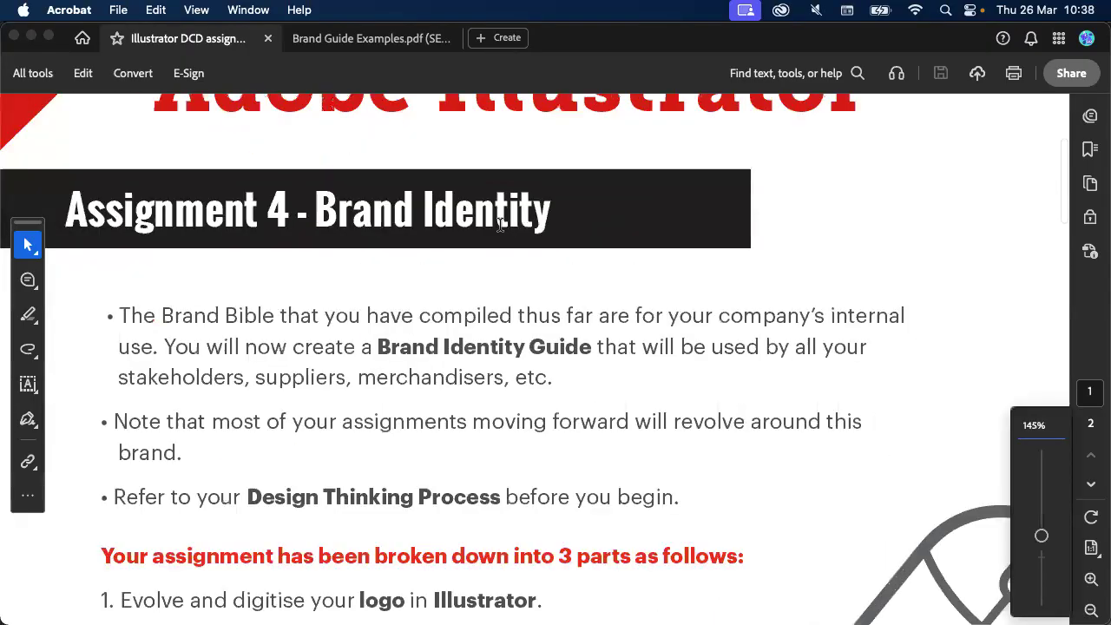
scroll(500, 224, "up", 3)
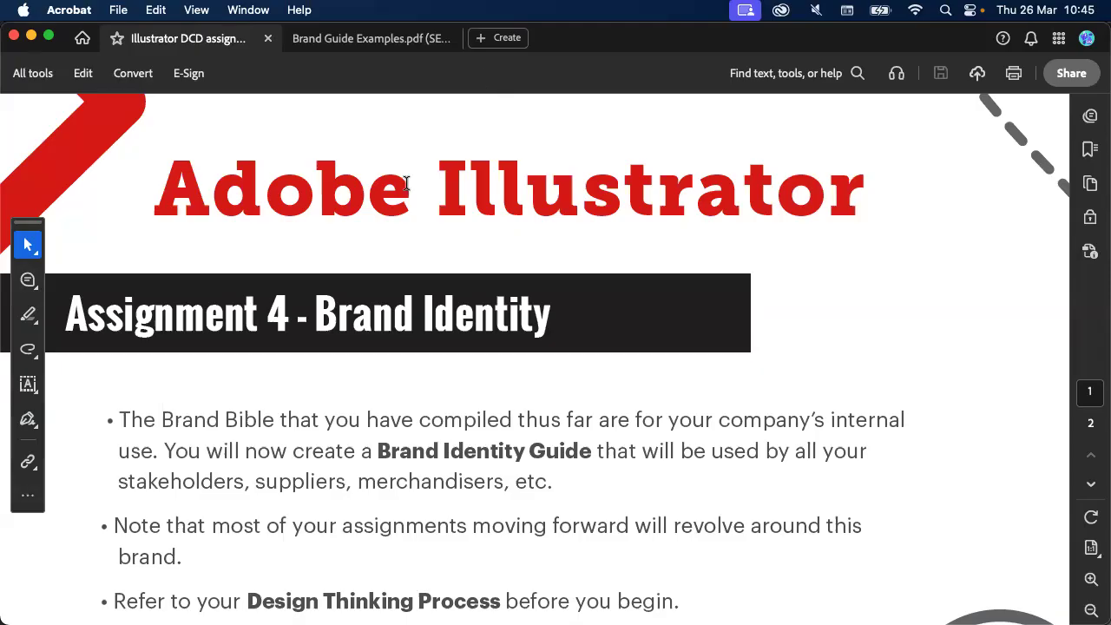
scroll(405, 183, "down", 2)
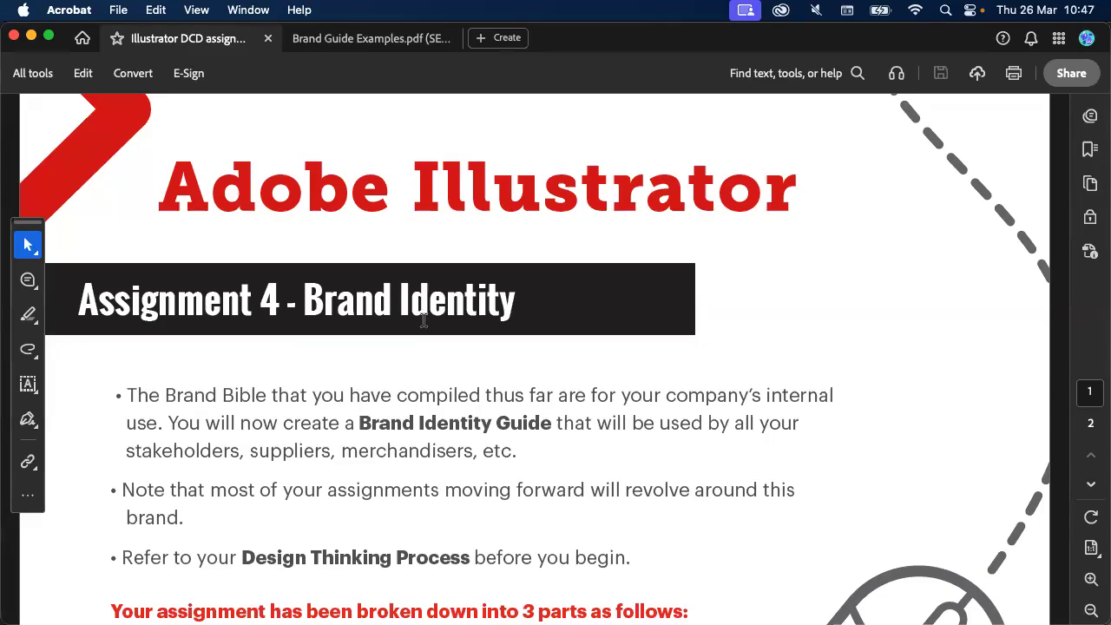
scroll(424, 320, "down", 3)
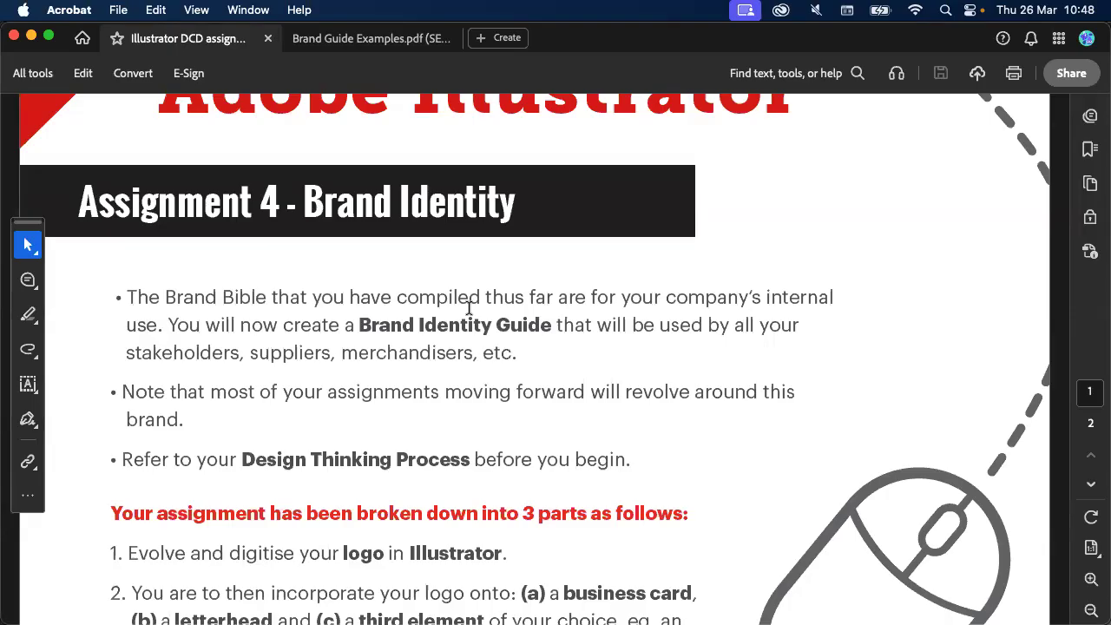
scroll(468, 308, "down", 2)
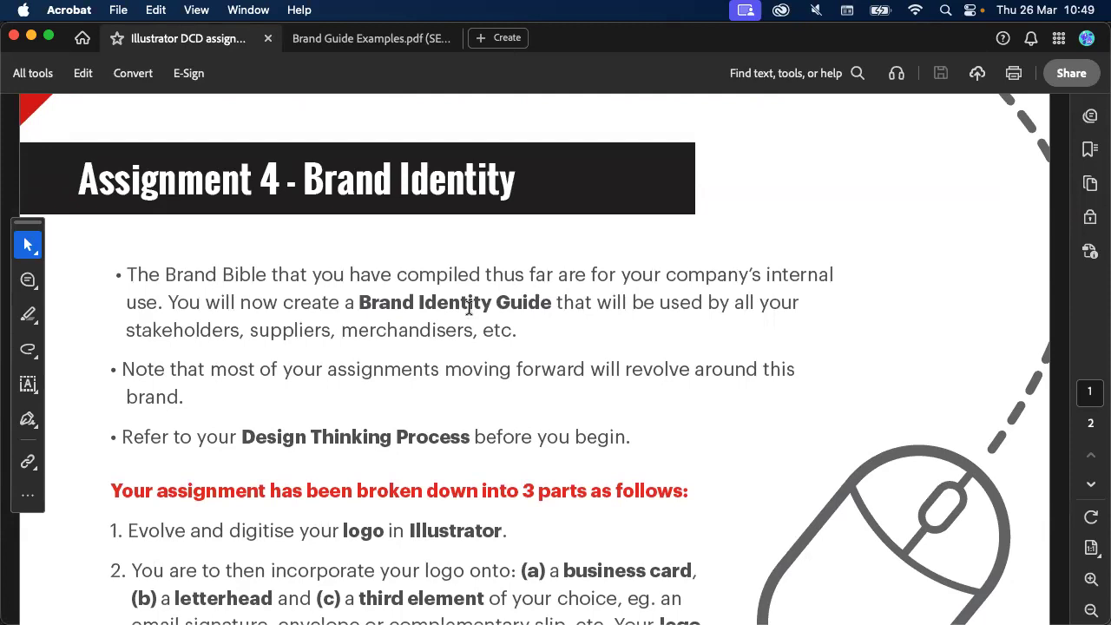
scroll(469, 308, "down", 1)
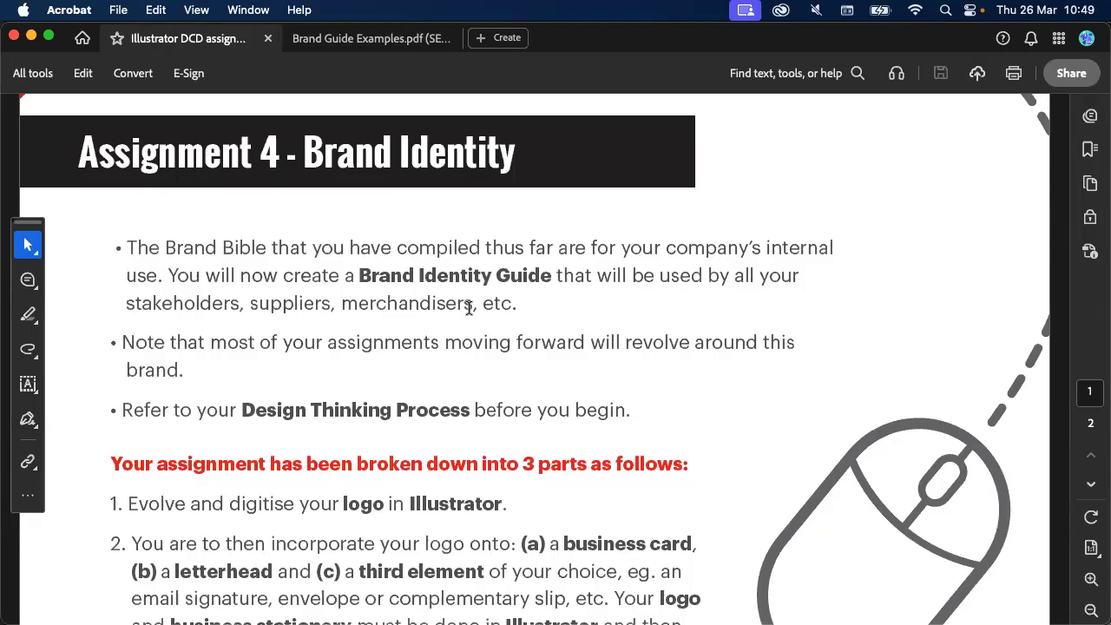
scroll(469, 308, "down", 3)
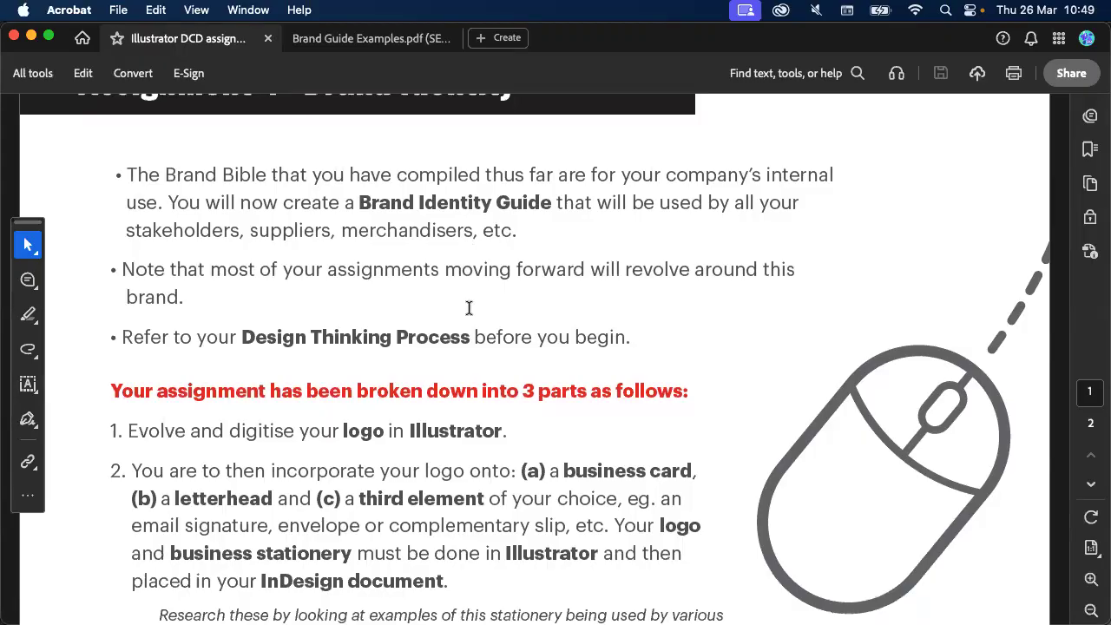
scroll(468, 308, "down", 2)
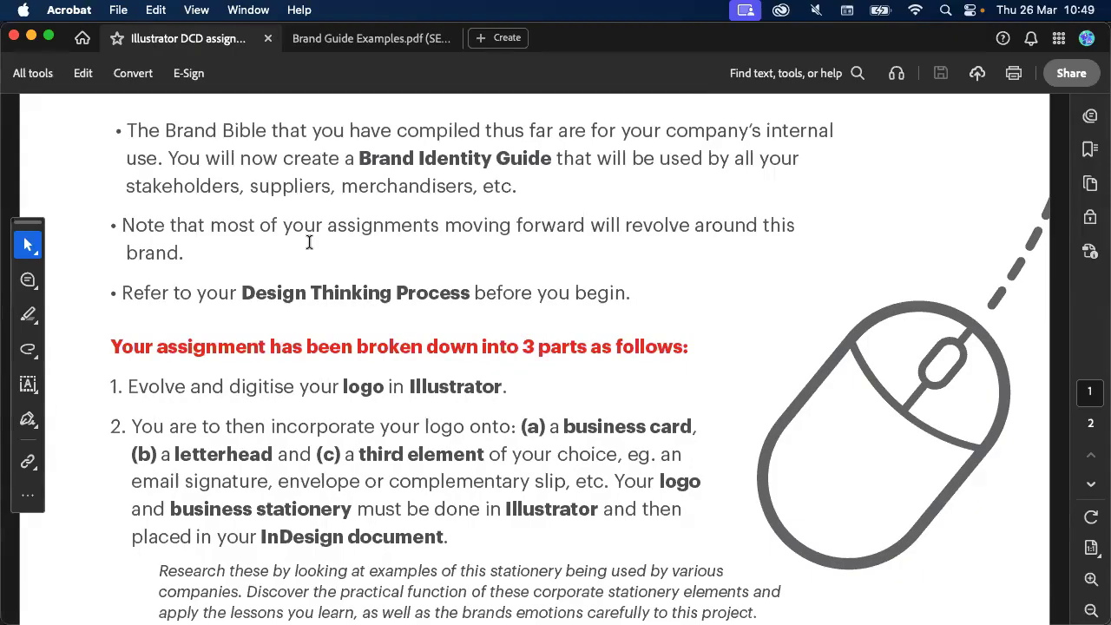
scroll(316, 282, "down", 5)
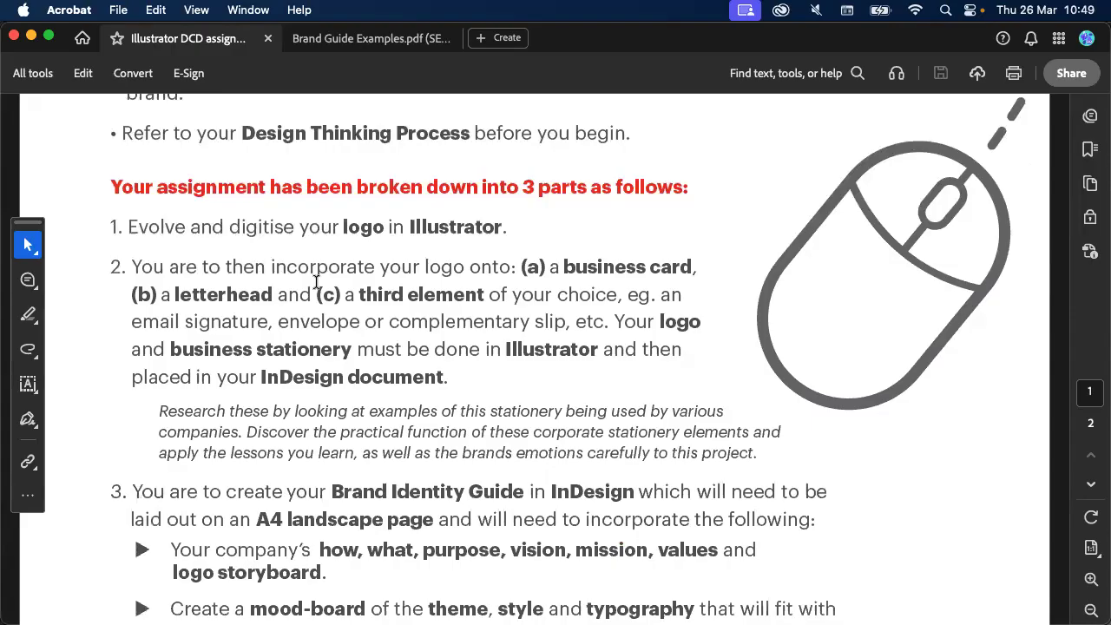
scroll(316, 282, "down", 2)
scroll(315, 282, "down", 1)
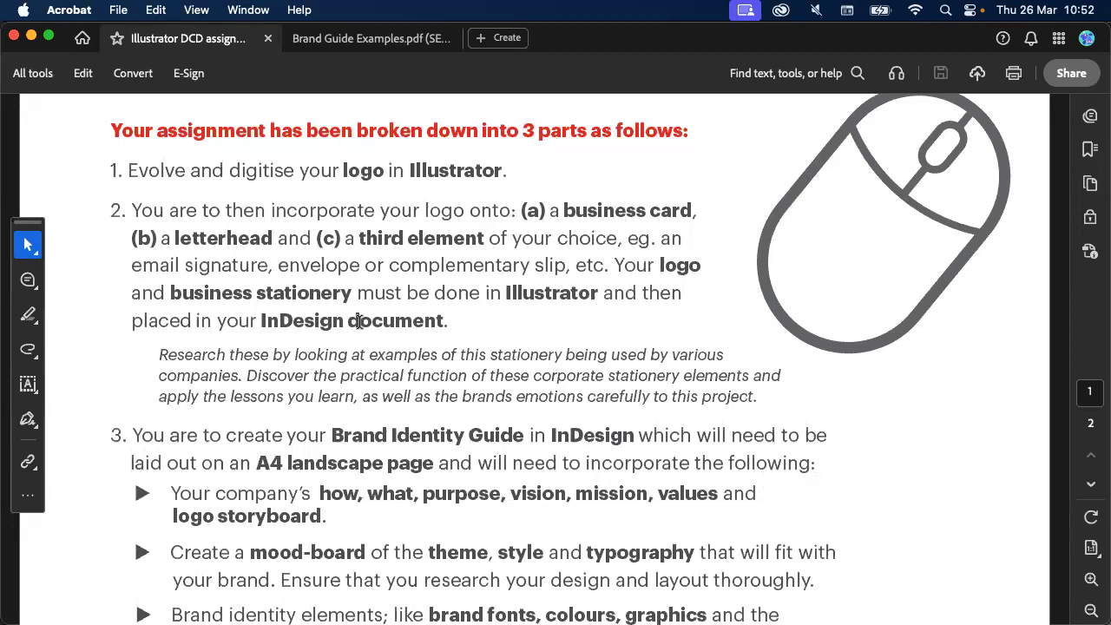
scroll(235, 184, "up", 1)
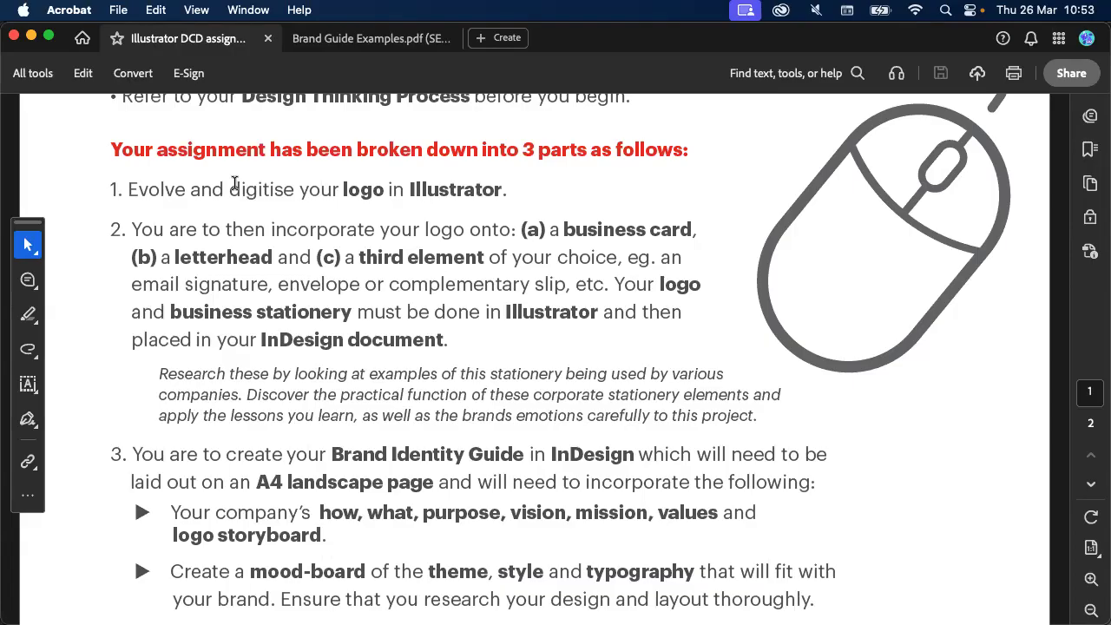
Read assignment parts 1 and 2, covering the logo in Illustrator and the business card, letterhead and third stationery element
scroll(344, 231, "up", 1)
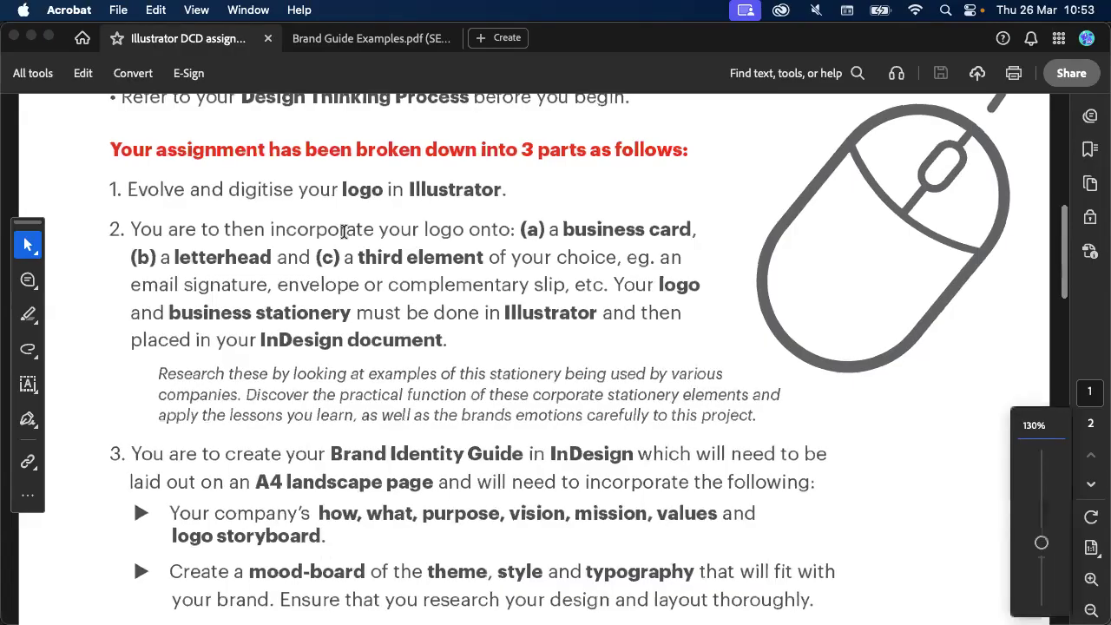
scroll(344, 232, "up", 3)
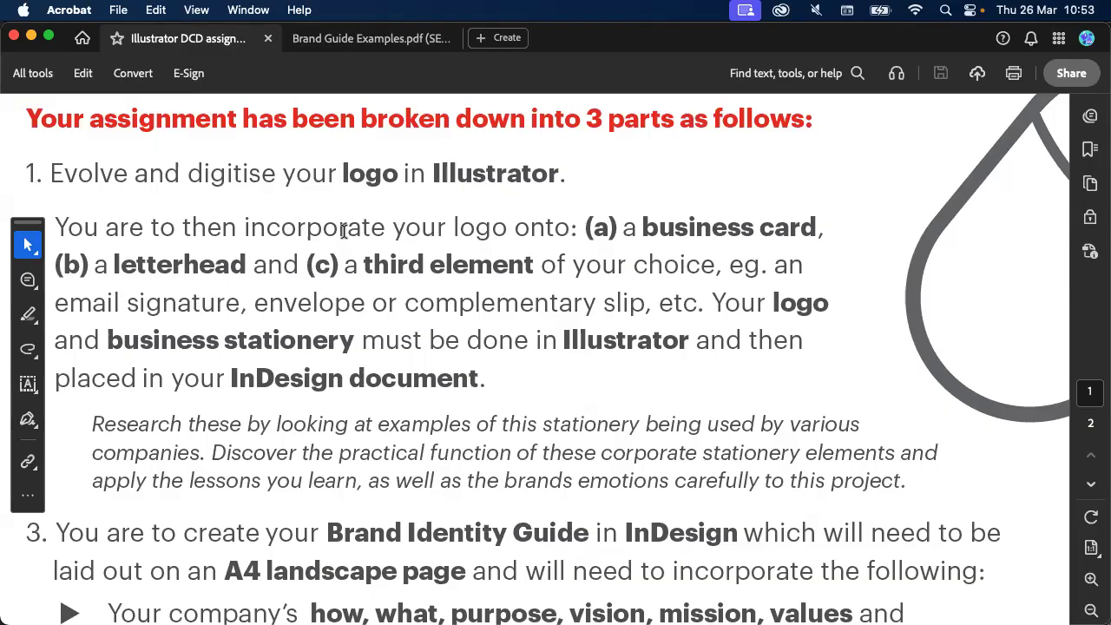
scroll(343, 230, "left", 2)
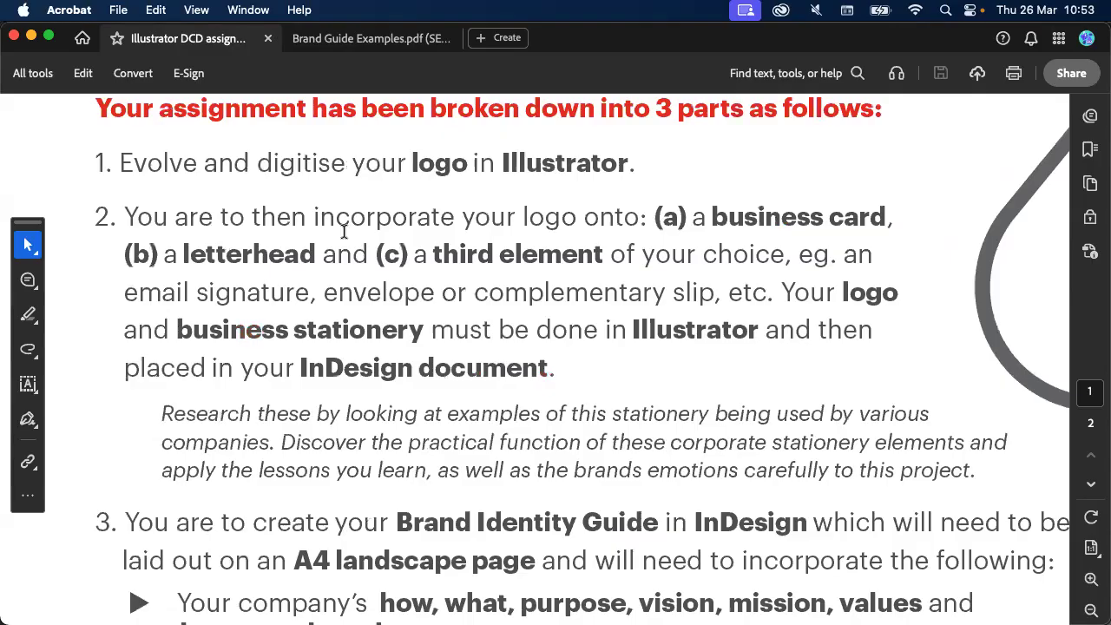
scroll(408, 280, "down", 4)
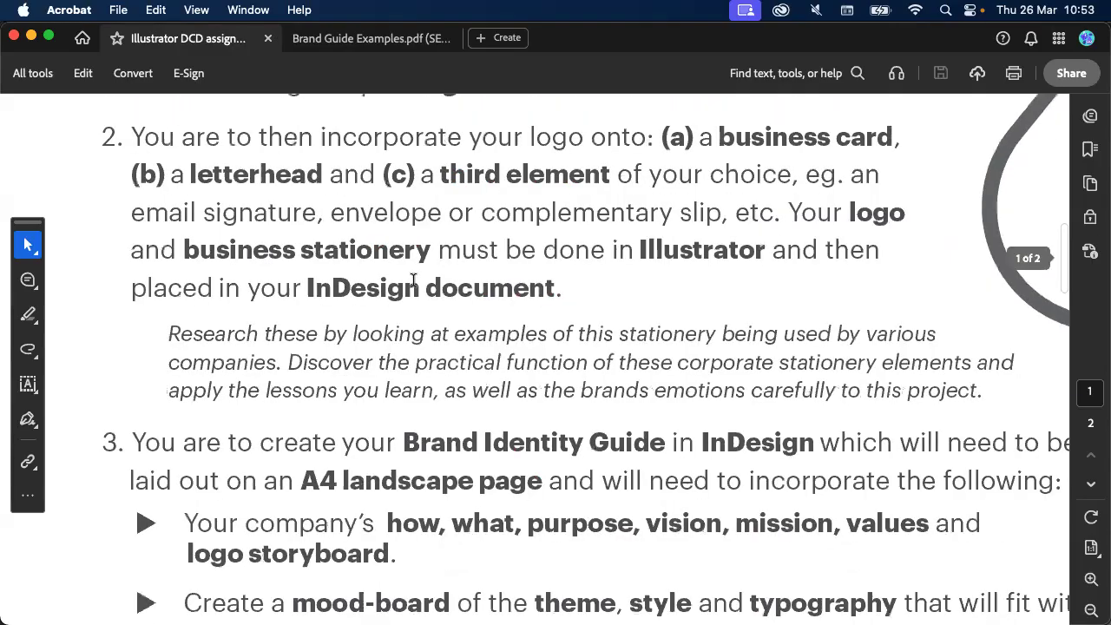
scroll(413, 279, "down", 1)
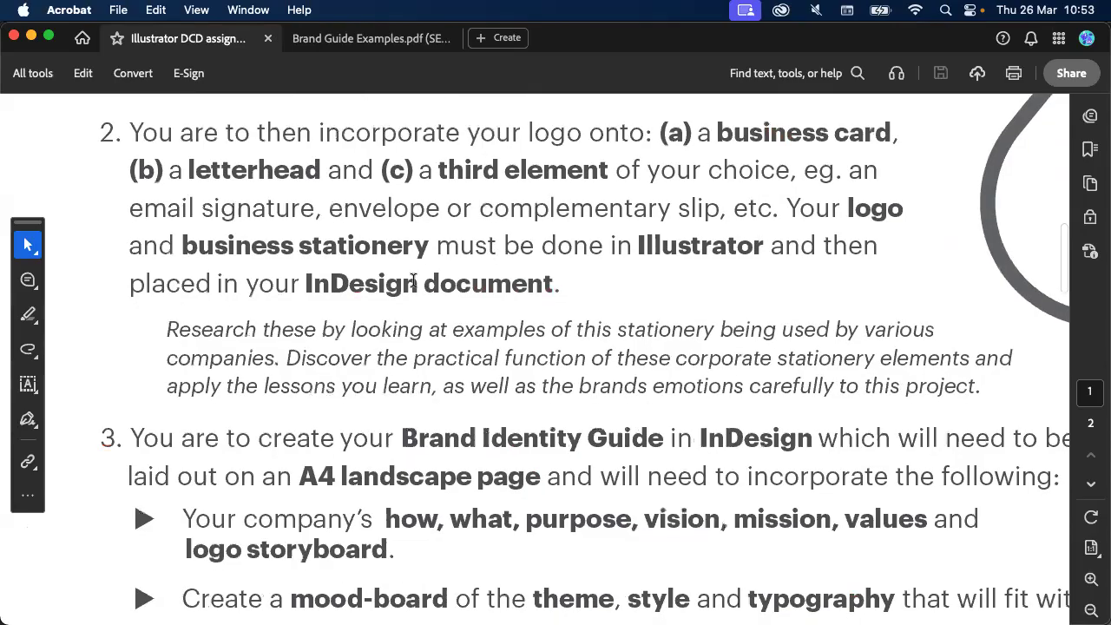
scroll(413, 279, "down", 5)
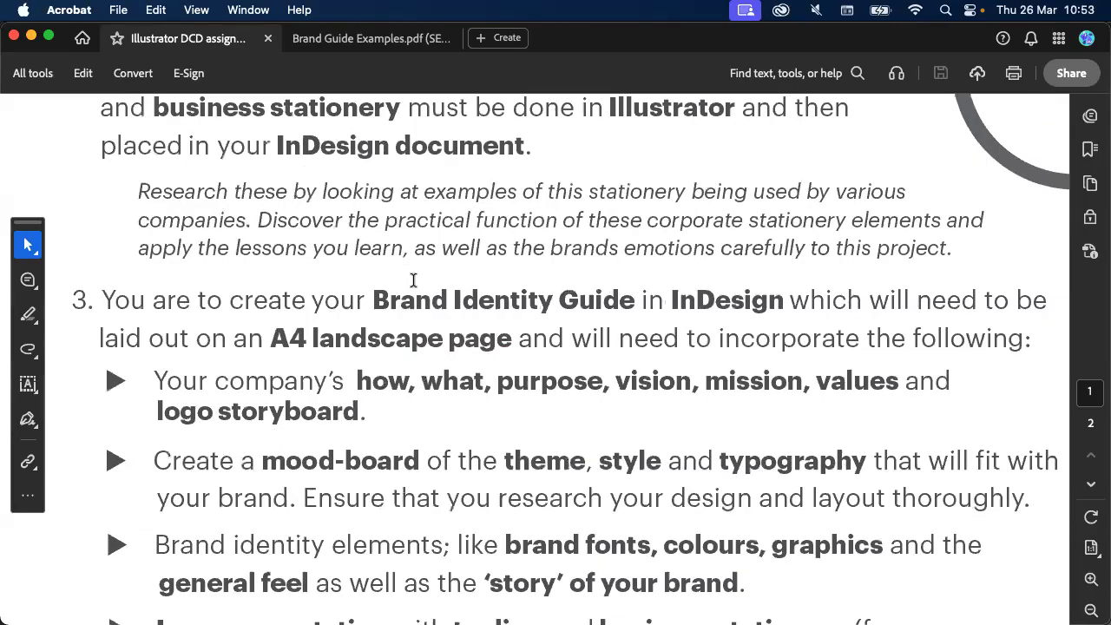
scroll(413, 280, "down", 1)
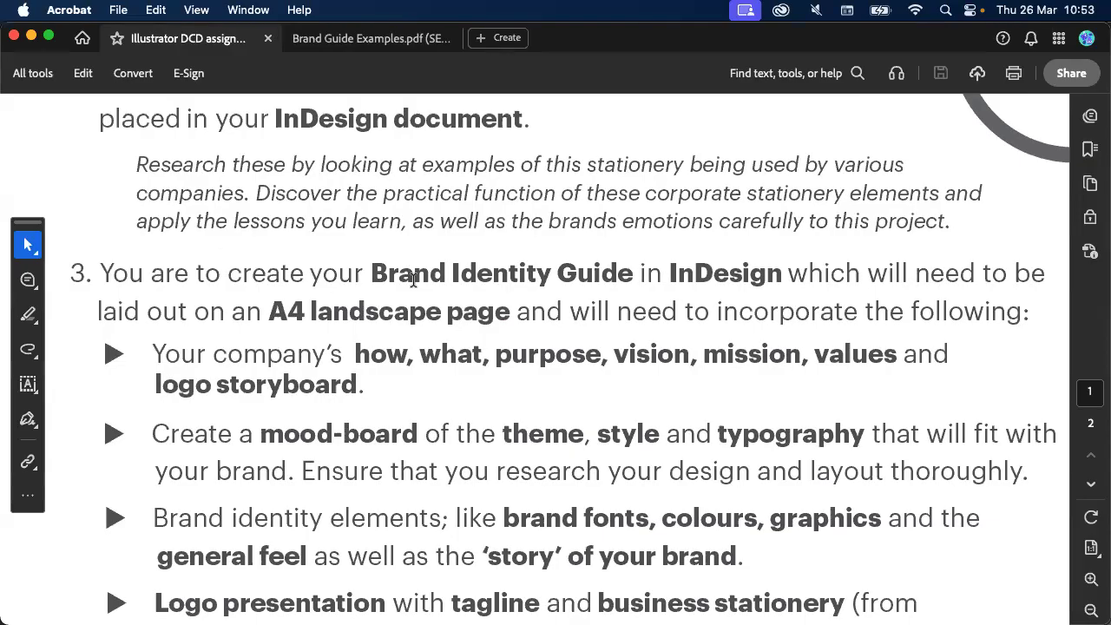
Read the part 3 requirements for the A4 landscape Brand Identity Guide in InDesign, down to the logo variations
scroll(413, 279, "down", 5)
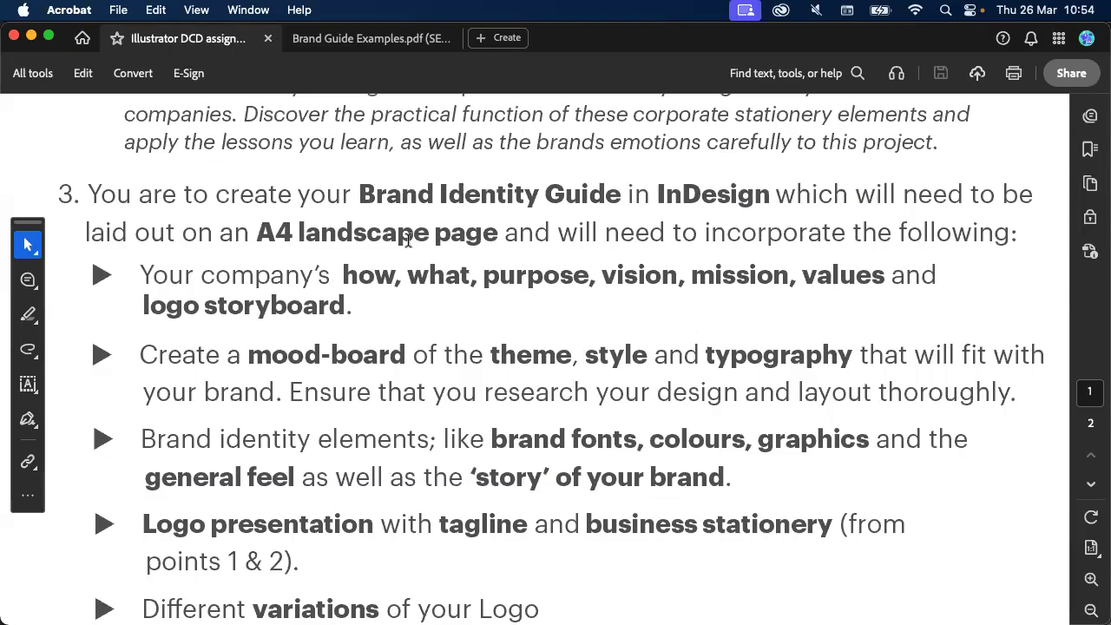
scroll(238, 231, "down", 1)
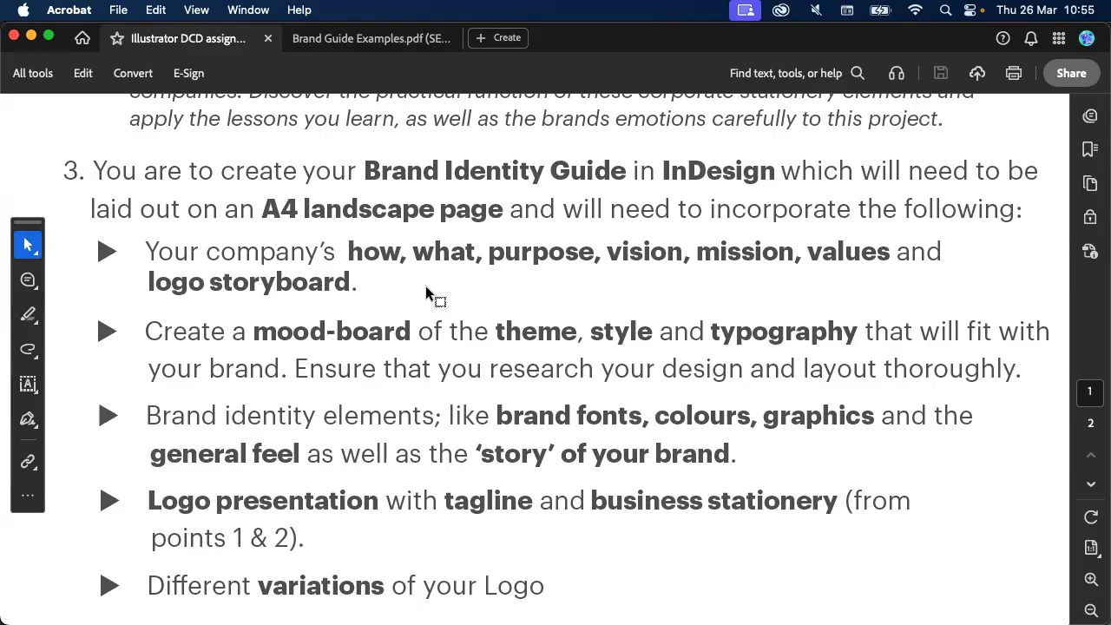
scroll(425, 285, "down", 3)
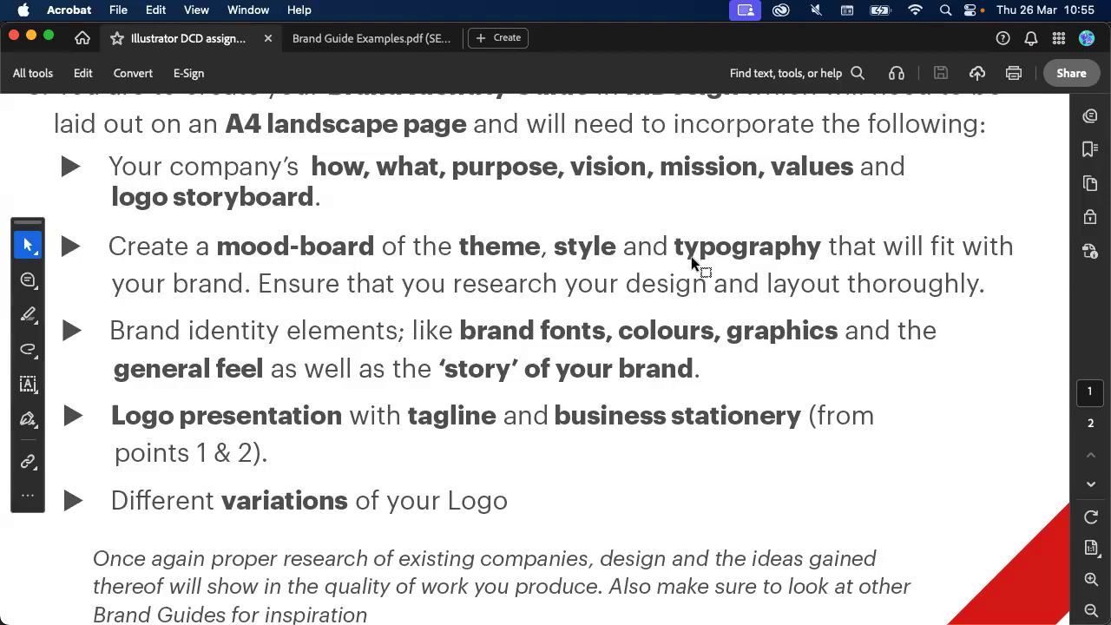
scroll(691, 256, "up", 2)
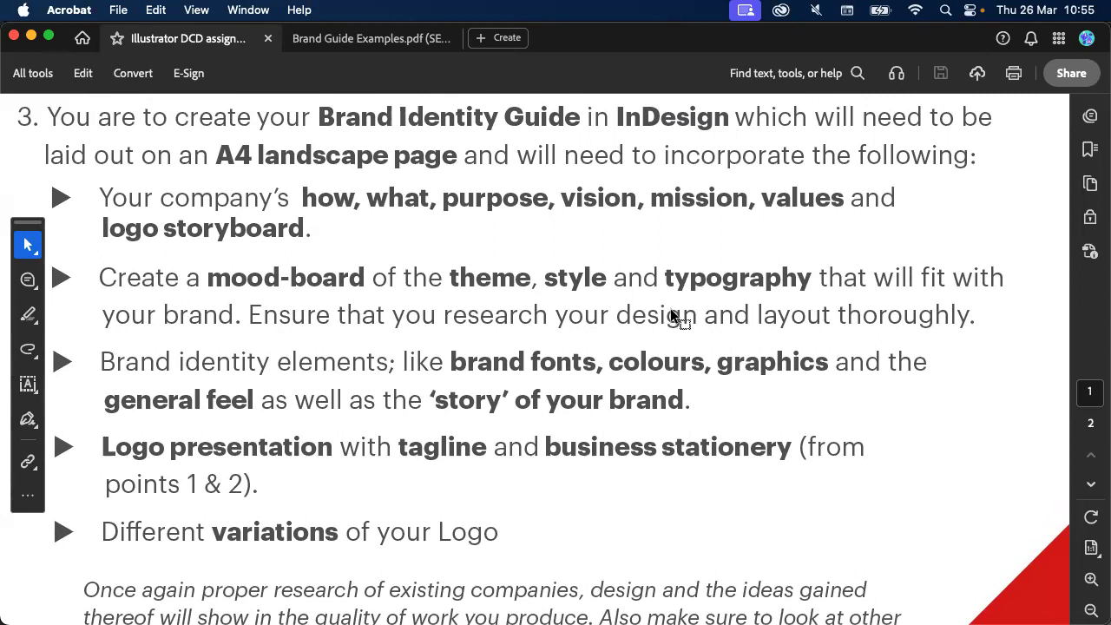
scroll(512, 305, "down", 3)
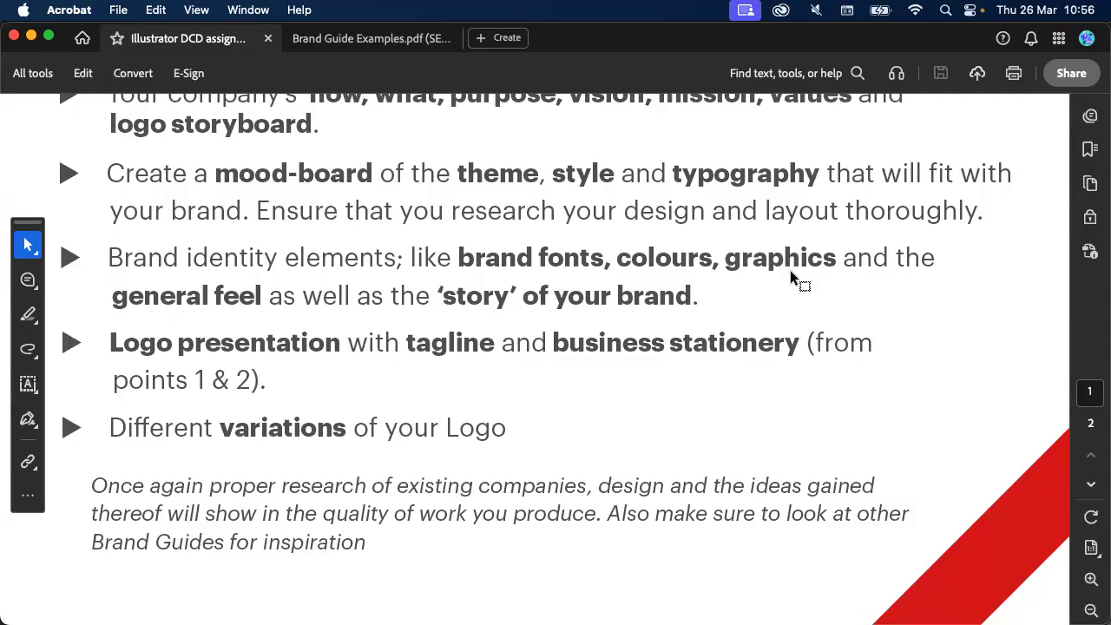
right_click(654, 305)
left_click(600, 299)
scroll(417, 421, "down", 2)
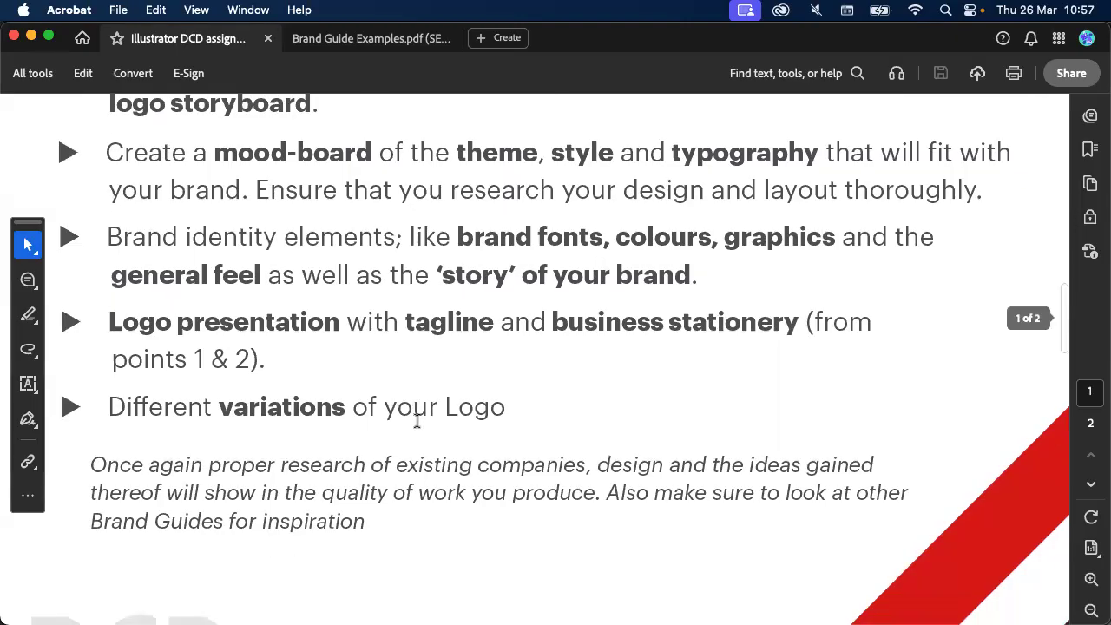
scroll(291, 314, "left", 2)
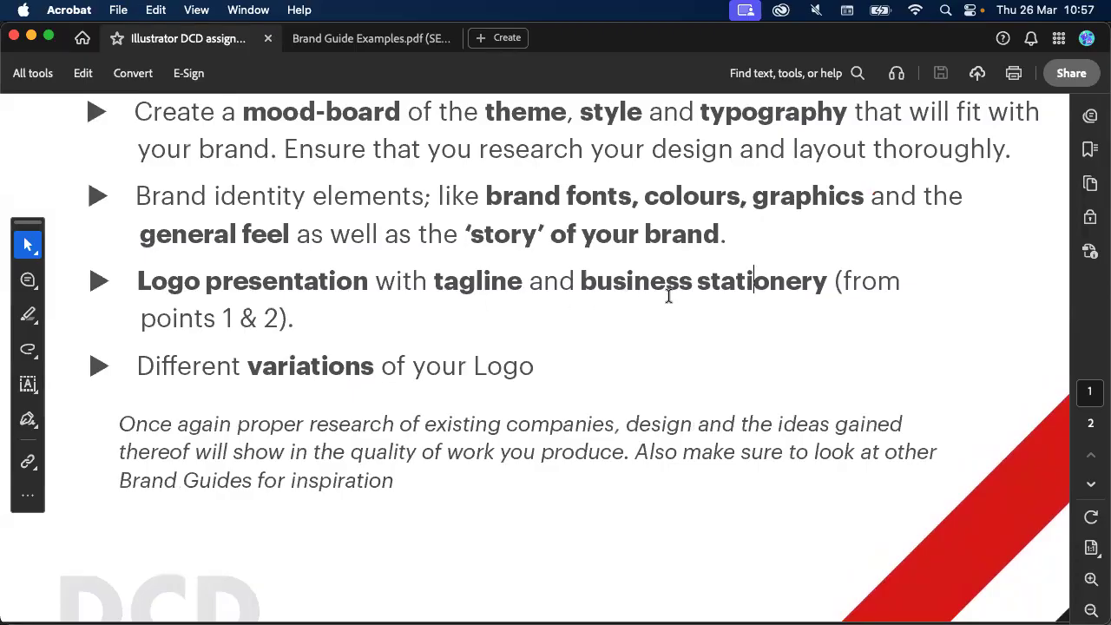
Recheck the part 2 stationery requirements, then return to the logo presentation and variations items and the closing research note in part 3
scroll(668, 296, "up", 1)
scroll(669, 296, "up", 10)
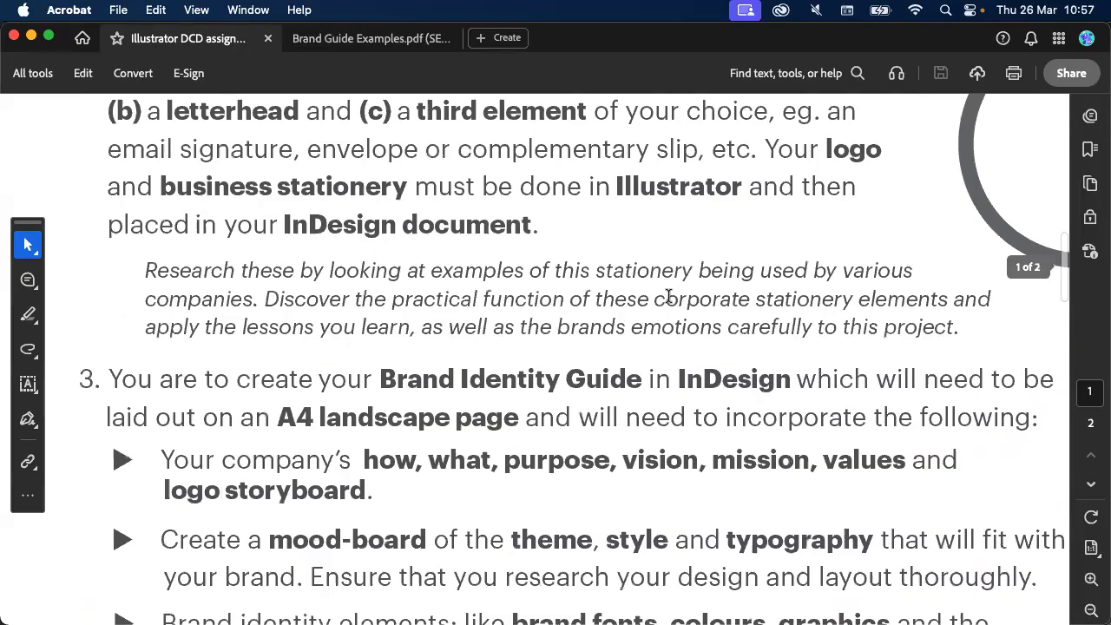
scroll(668, 296, "up", 4)
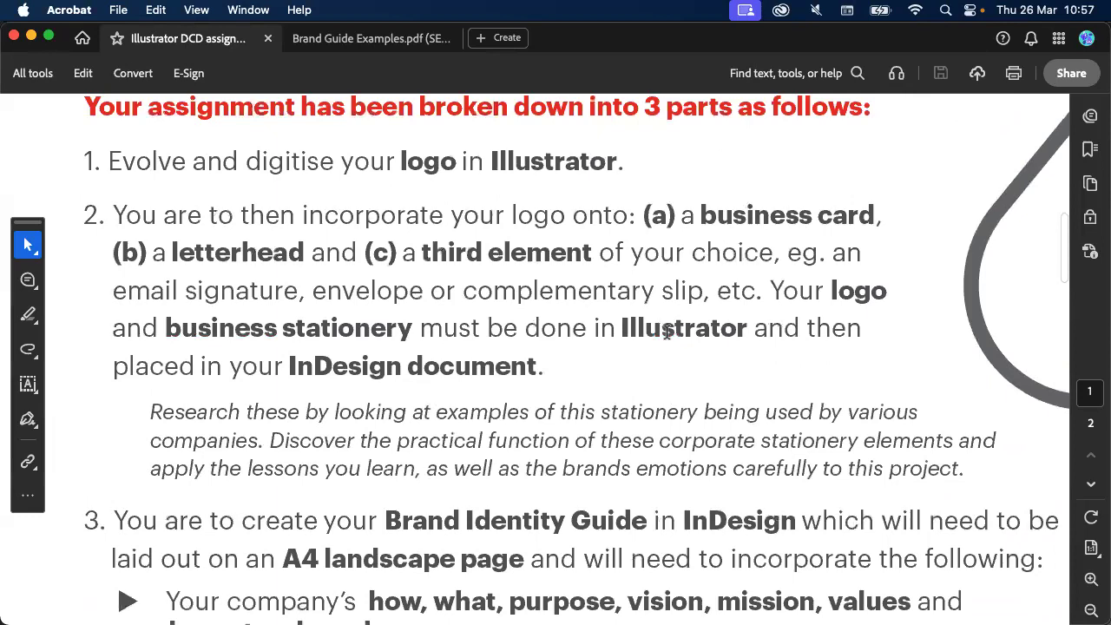
scroll(666, 334, "down", 10)
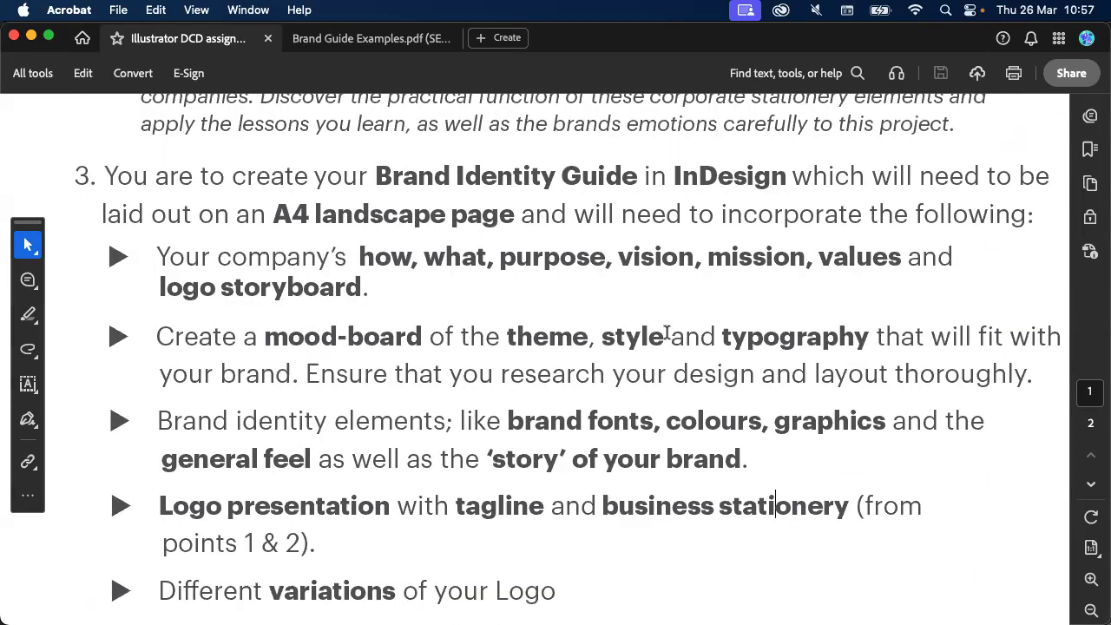
scroll(703, 415, "down", 1)
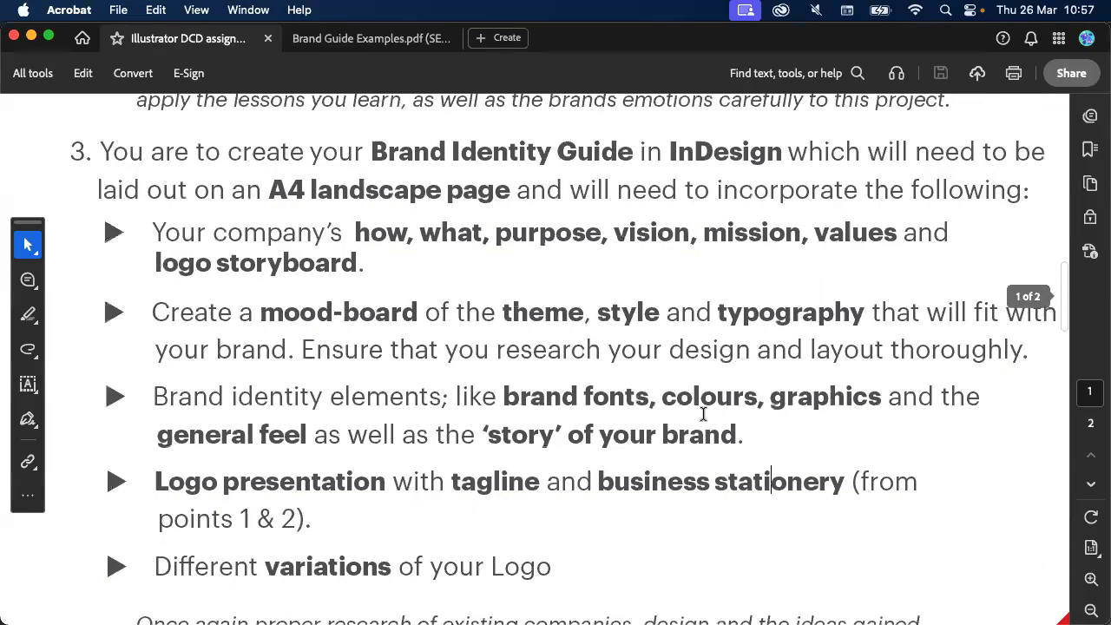
scroll(703, 414, "down", 3)
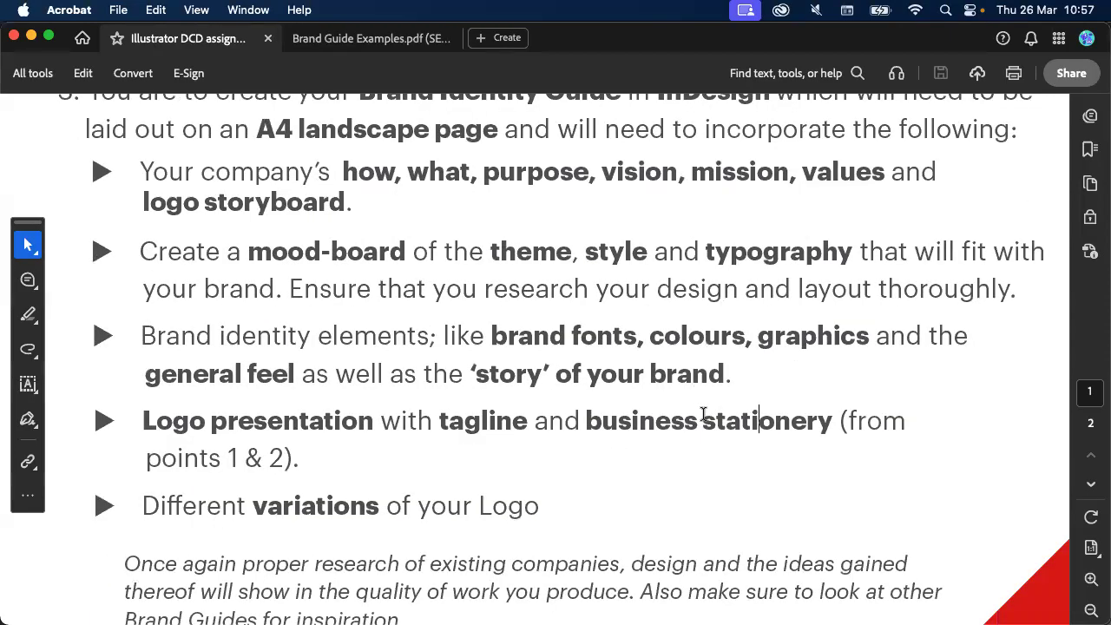
scroll(702, 413, "down", 2)
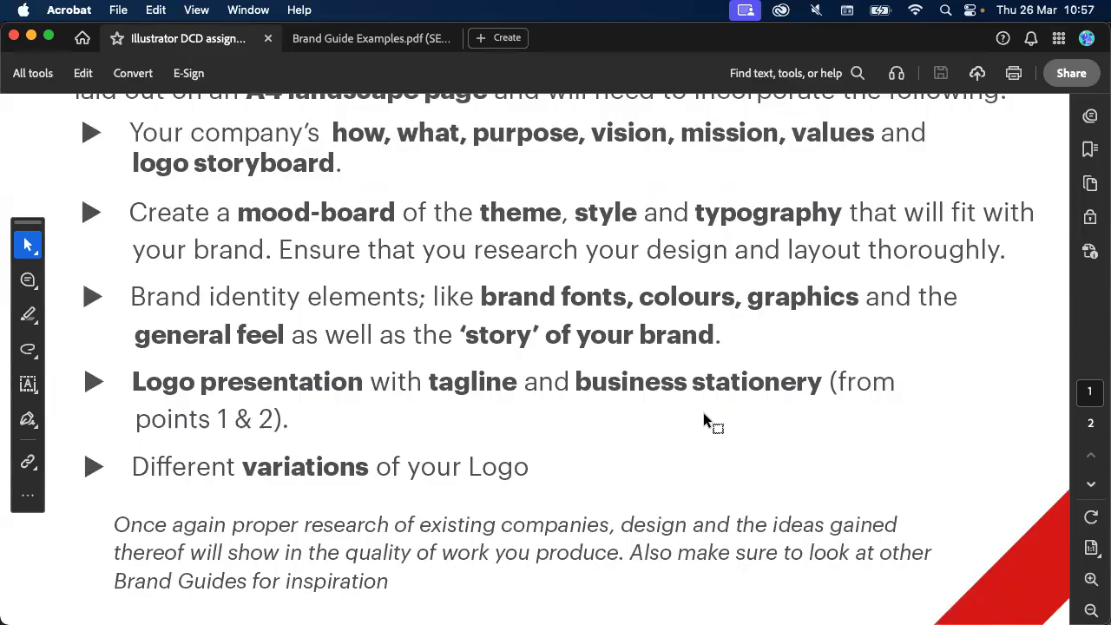
scroll(486, 431, "down", 4)
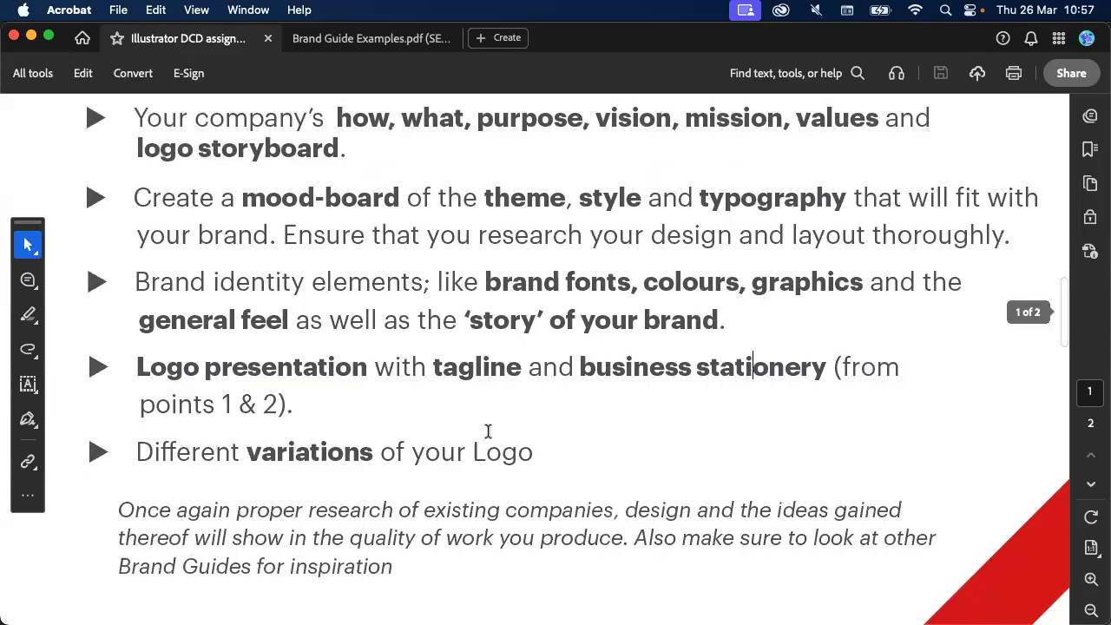
scroll(487, 431, "down", 5)
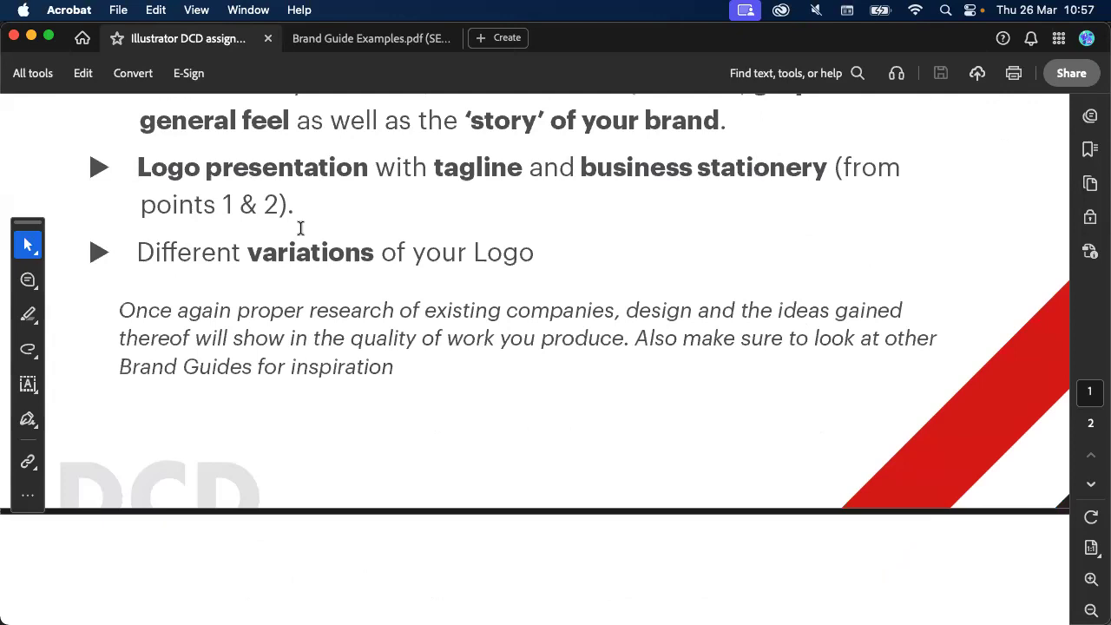
Review the complete part 3 list of Brand Identity Guide contents once more, from the company's purpose and values to the logo variations
scroll(300, 228, "up", 8)
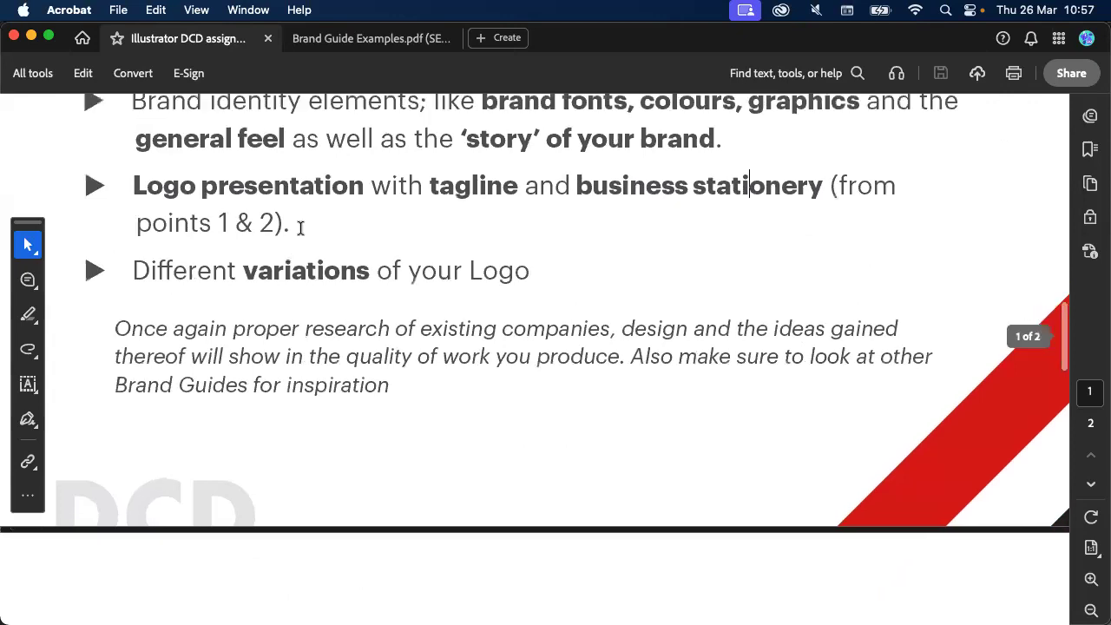
scroll(300, 227, "up", 2)
scroll(300, 228, "down", 1)
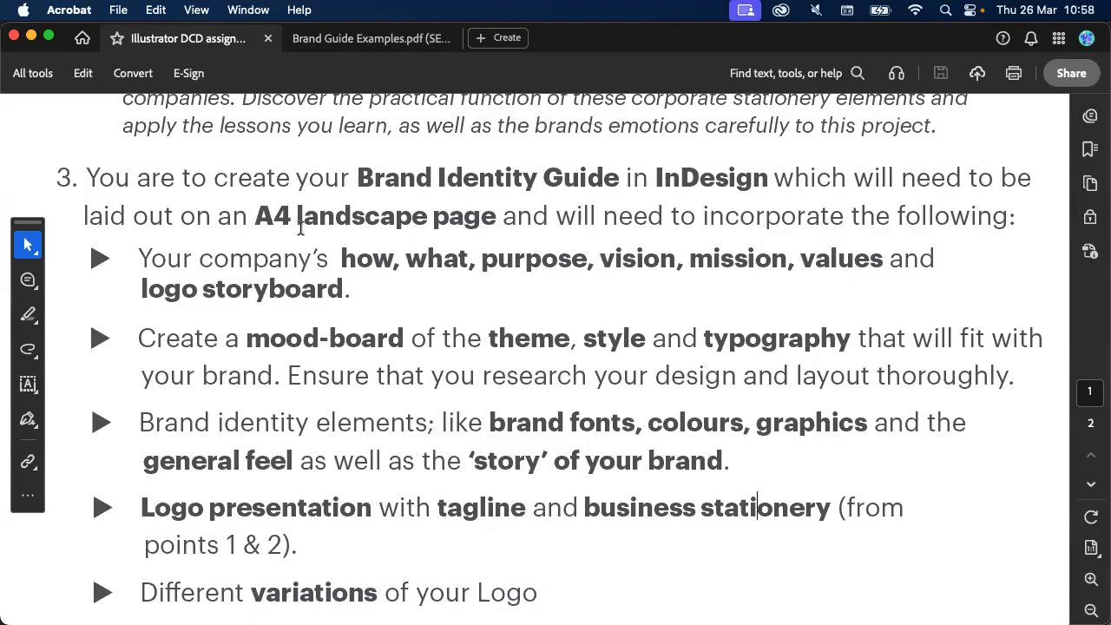
scroll(300, 227, "down", 1)
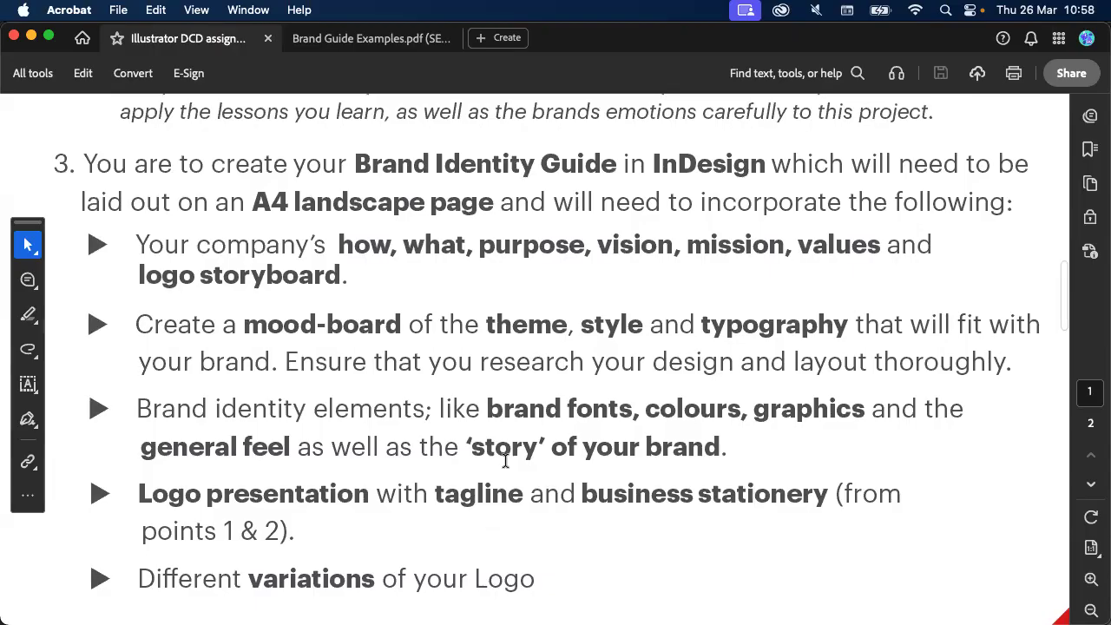
scroll(506, 461, "down", 1)
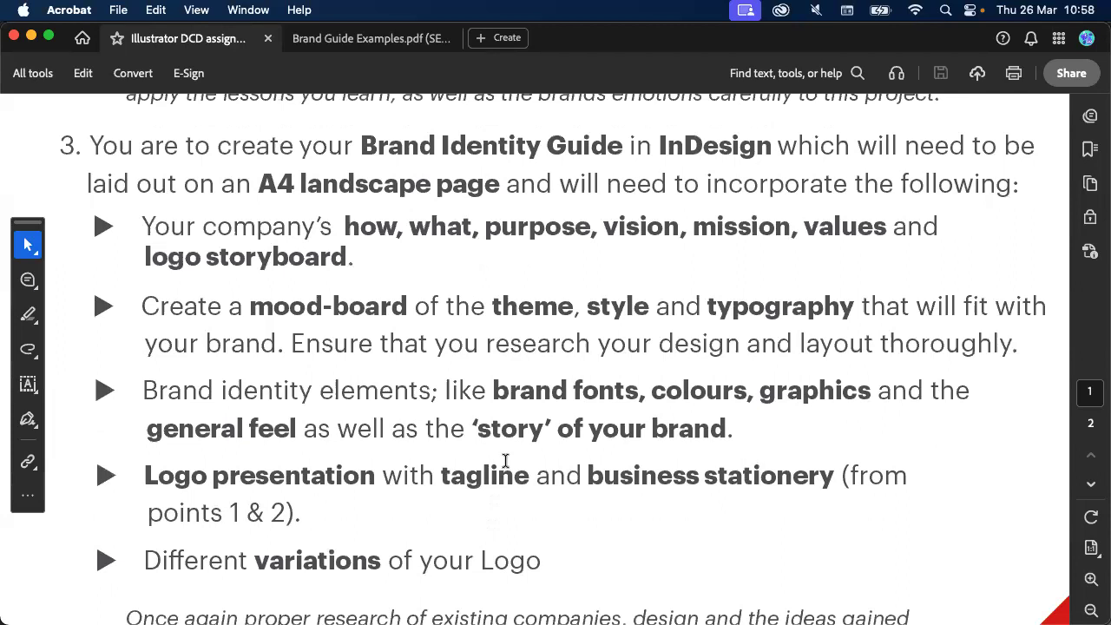
scroll(506, 461, "down", 1)
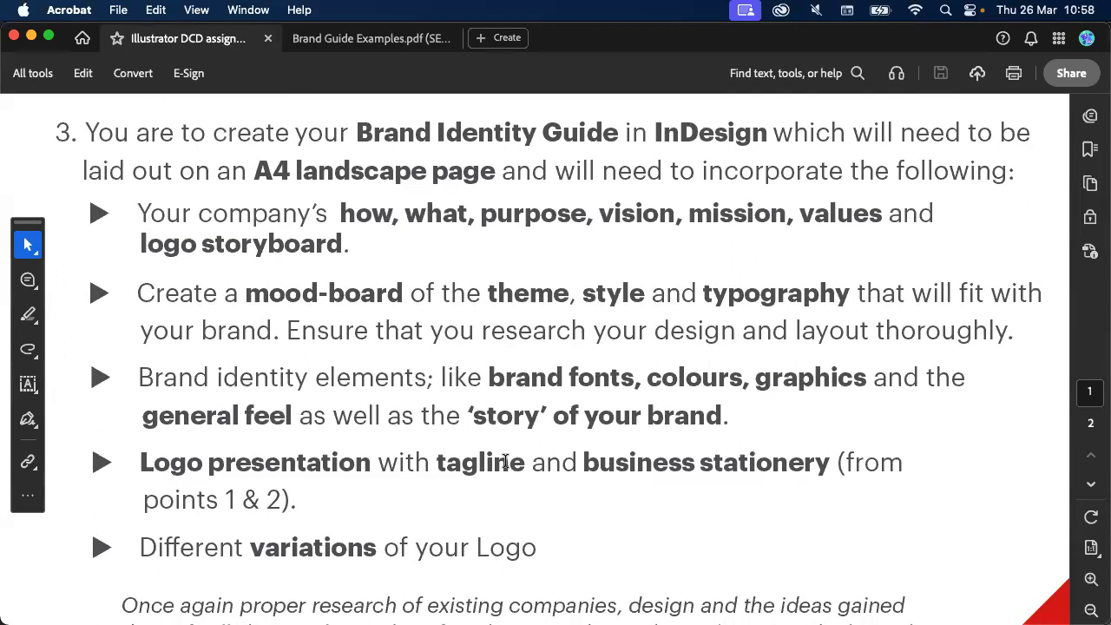
scroll(504, 461, "down", 5)
scroll(506, 460, "up", 5)
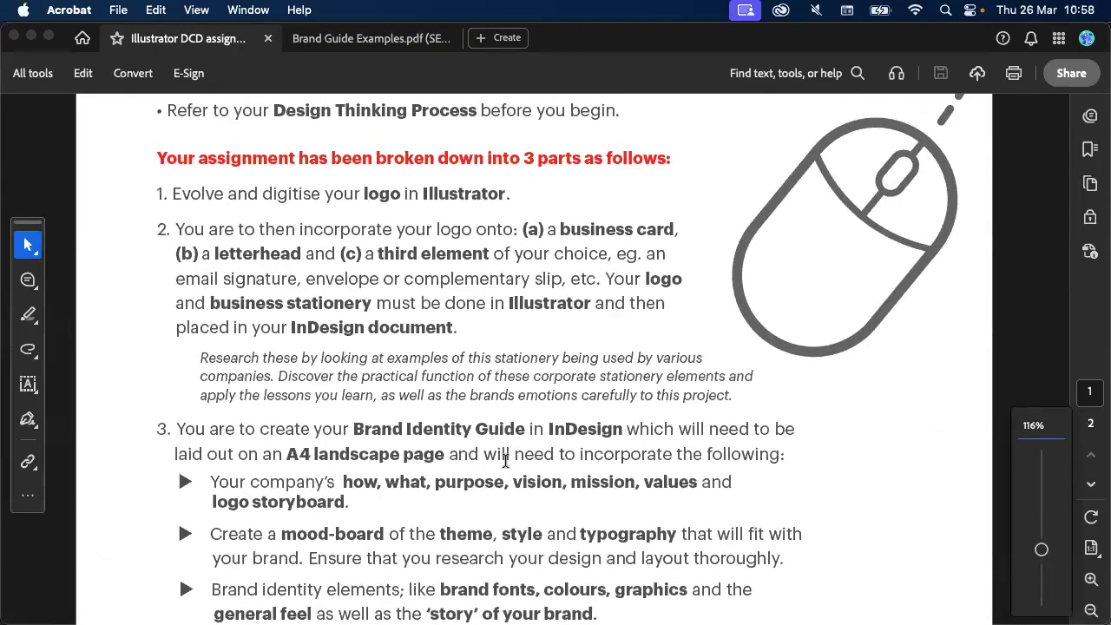
Read the second page's design considerations, the items to leave out of the Brand Identity Guide and the note on design principles
scroll(505, 461, "down", 10)
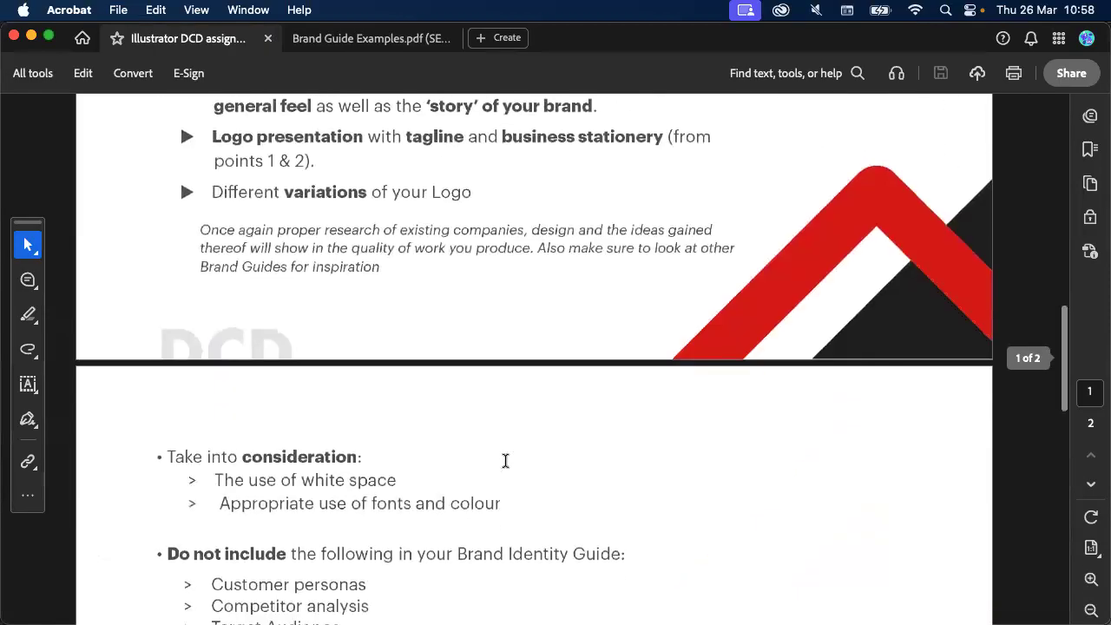
scroll(505, 461, "down", 3)
scroll(278, 384, "up", 3)
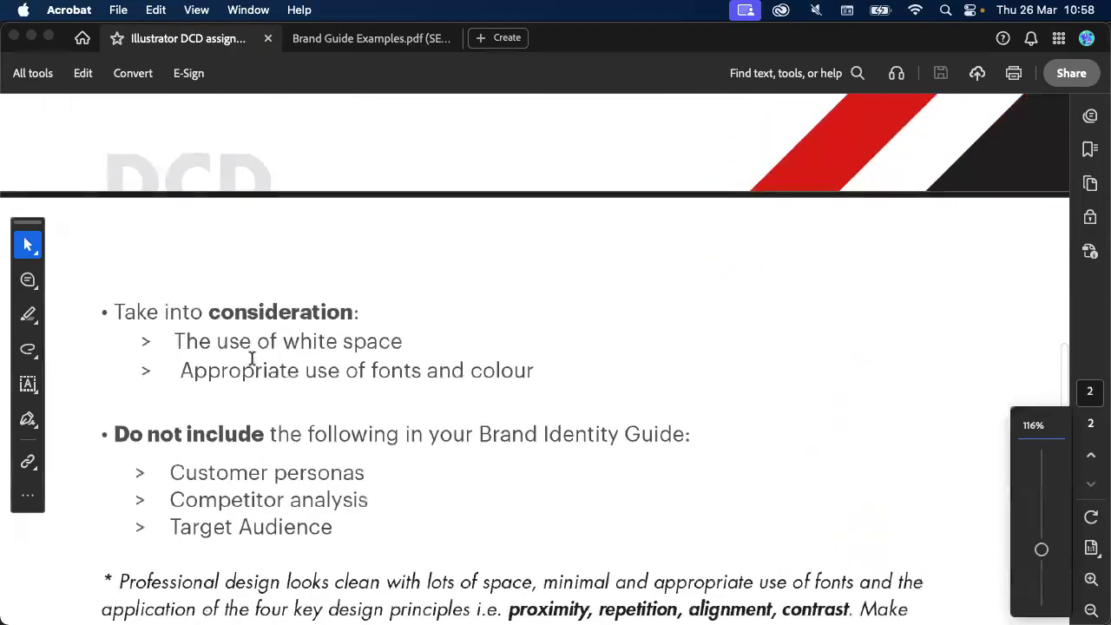
scroll(252, 358, "up", 3)
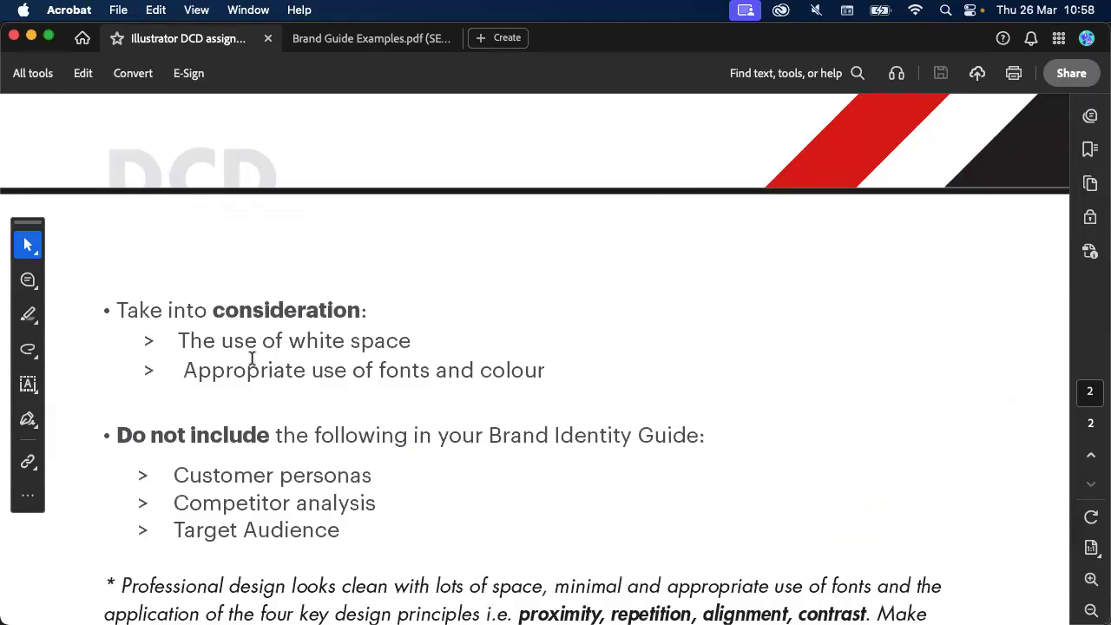
scroll(251, 358, "down", 1)
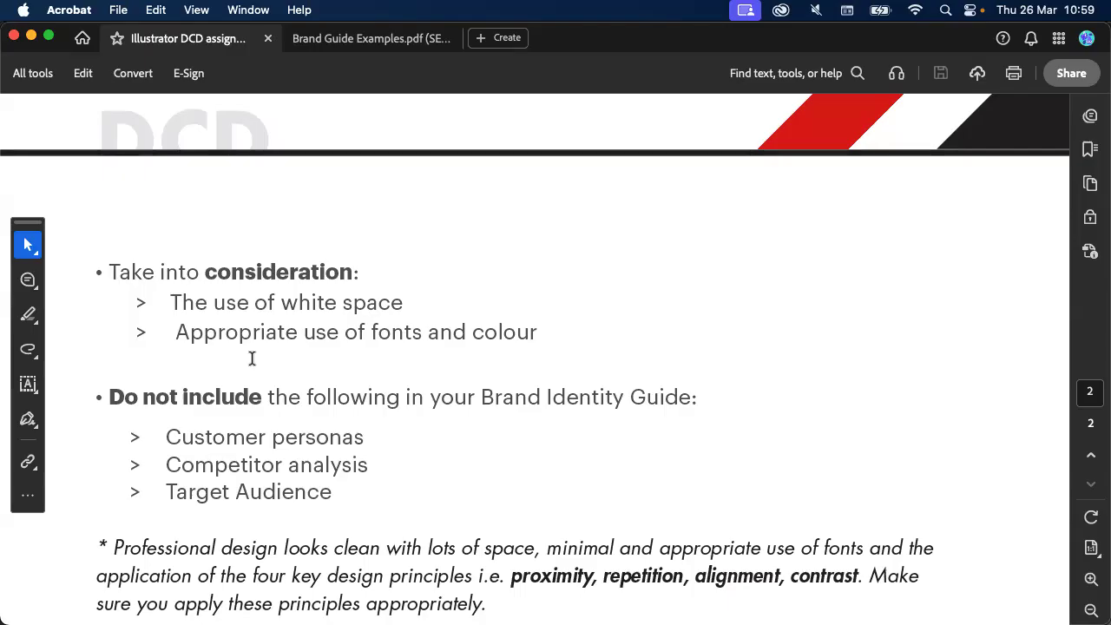
scroll(251, 358, "down", 1)
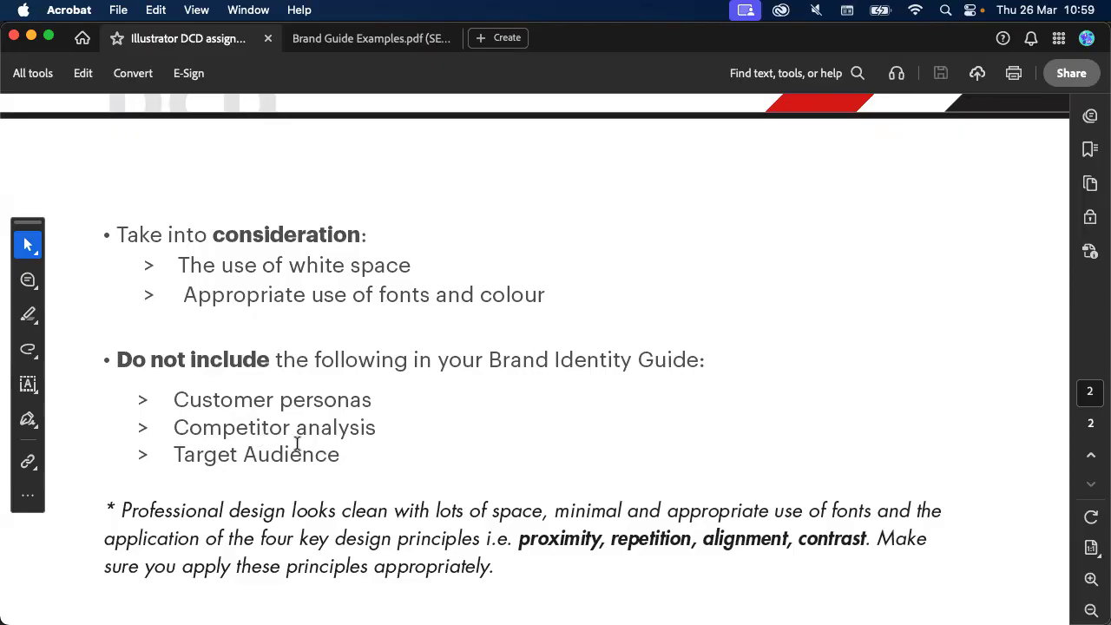
scroll(297, 444, "down", 1)
scroll(297, 444, "down", 2)
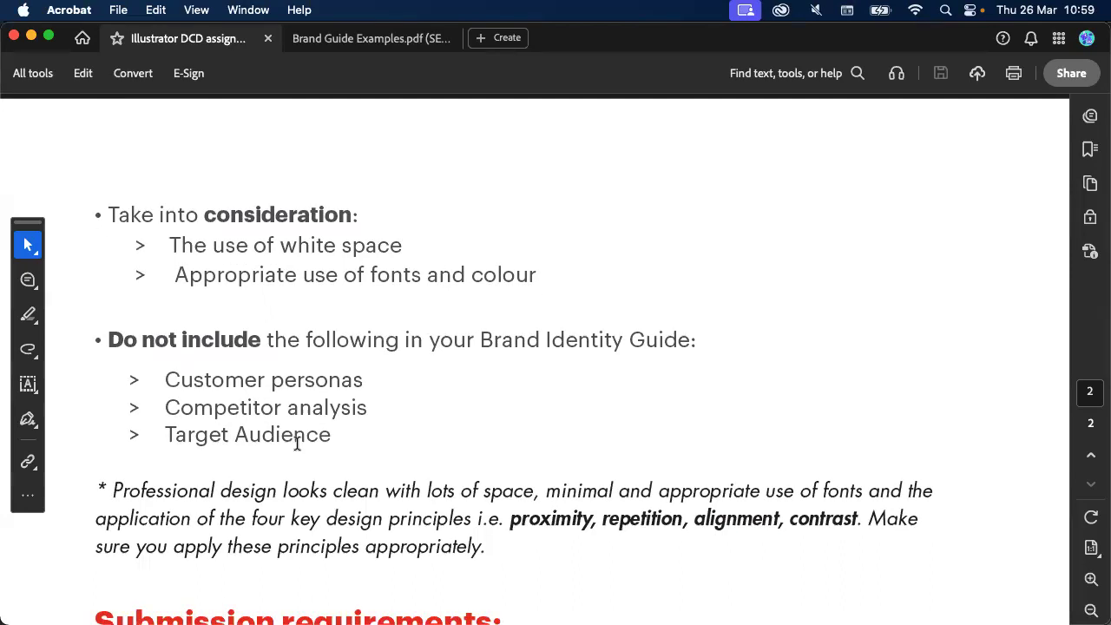
key("ctrl+Up")
key("ctrl+Up")
scroll(378, 359, "down", 3)
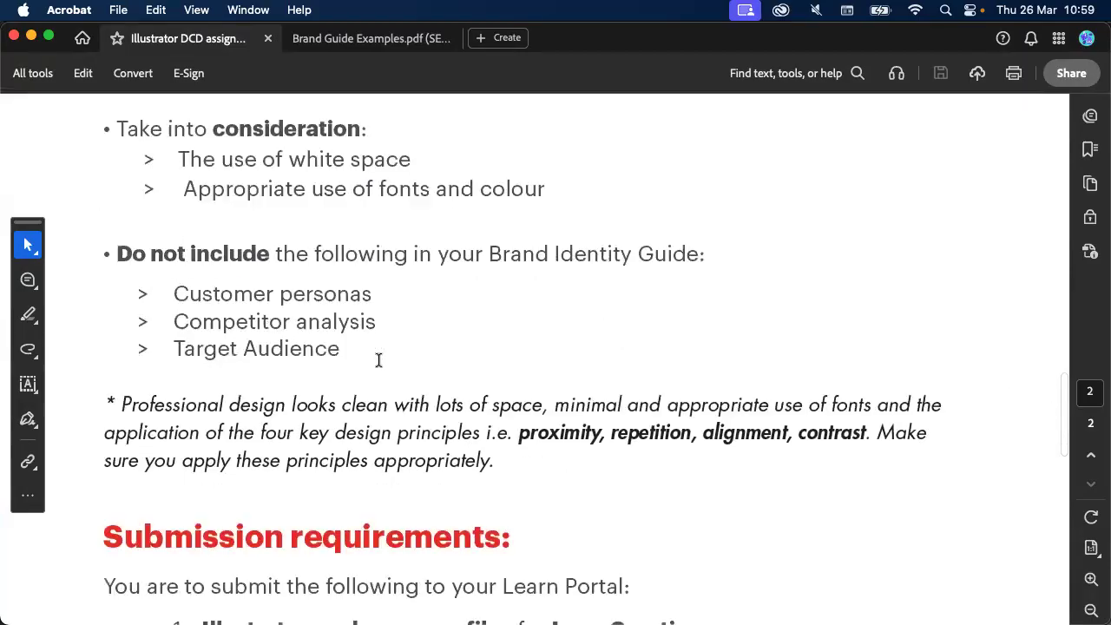
Read the brief's submission requirements, zip folder note and due date, then return to the beginning of the assignment
scroll(295, 511, "down", 8)
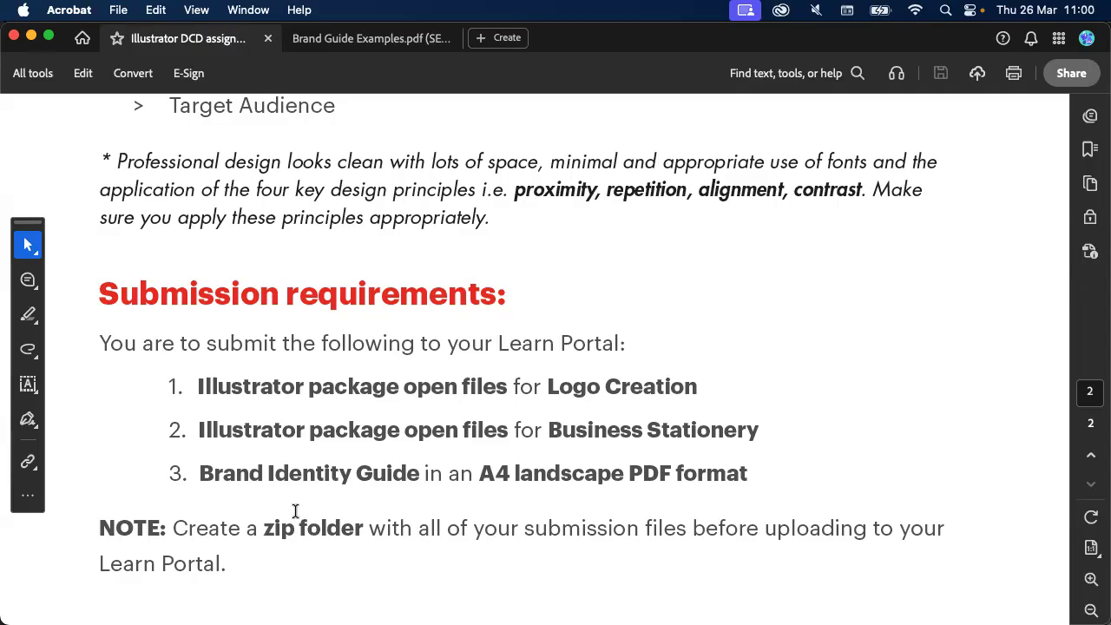
scroll(295, 511, "down", 1)
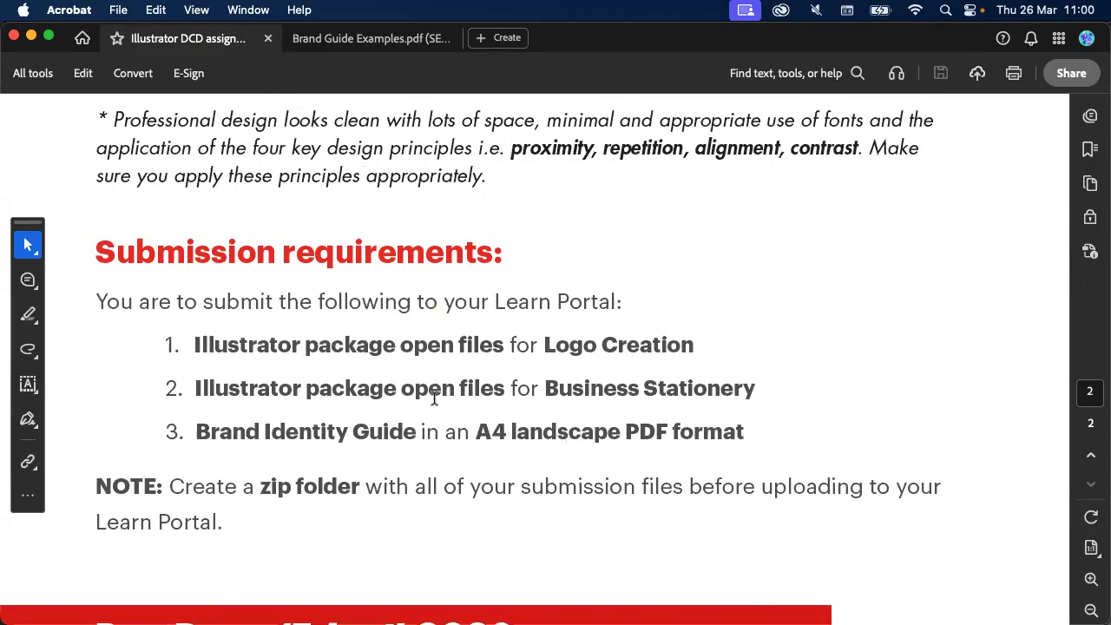
scroll(421, 438, "down", 1)
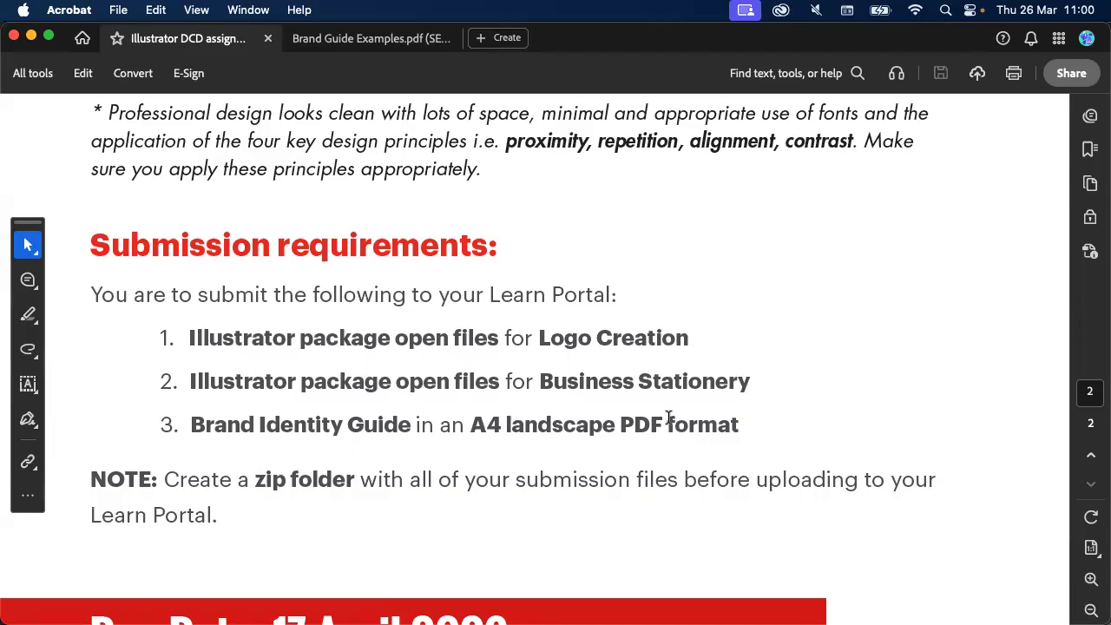
scroll(668, 417, "down", 5)
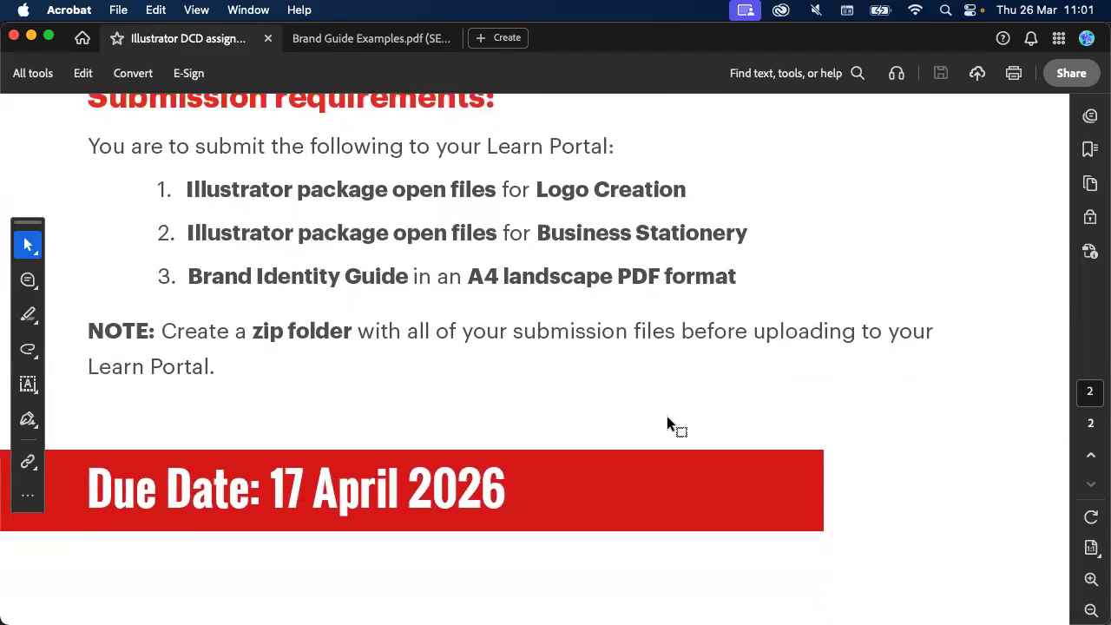
scroll(554, 476, "down", 3)
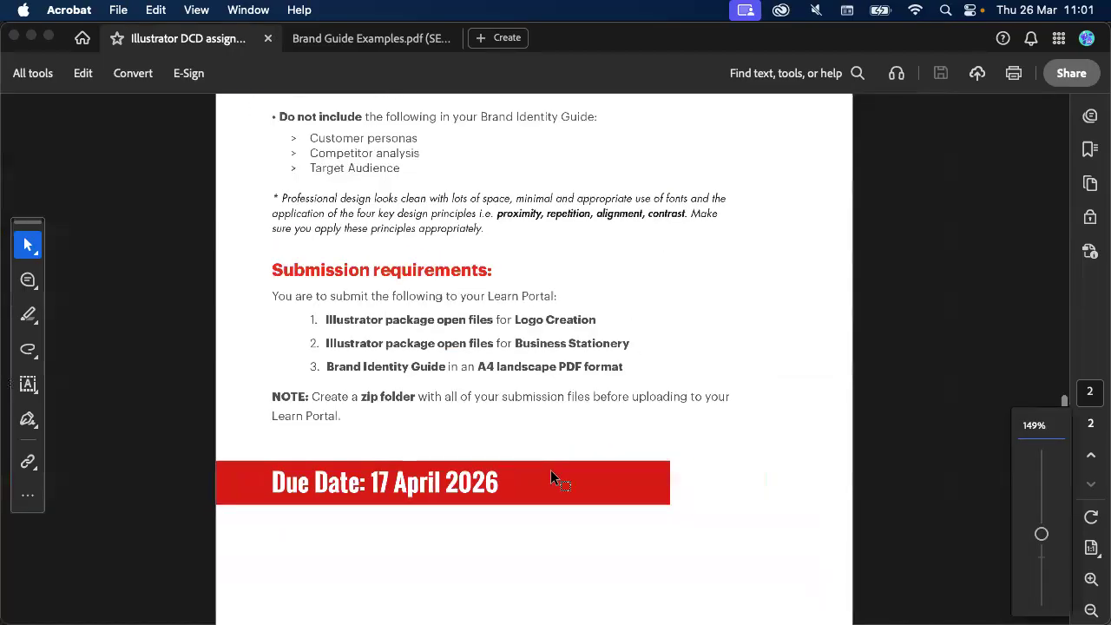
scroll(552, 476, "down", 5)
scroll(456, 256, "up", 3)
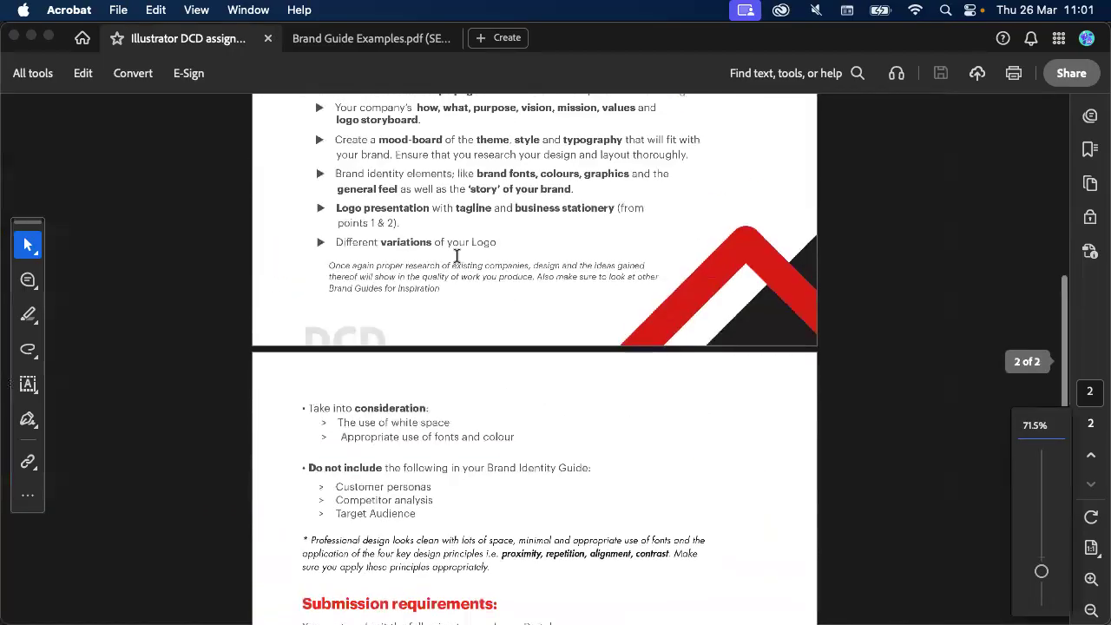
scroll(457, 256, "up", 3)
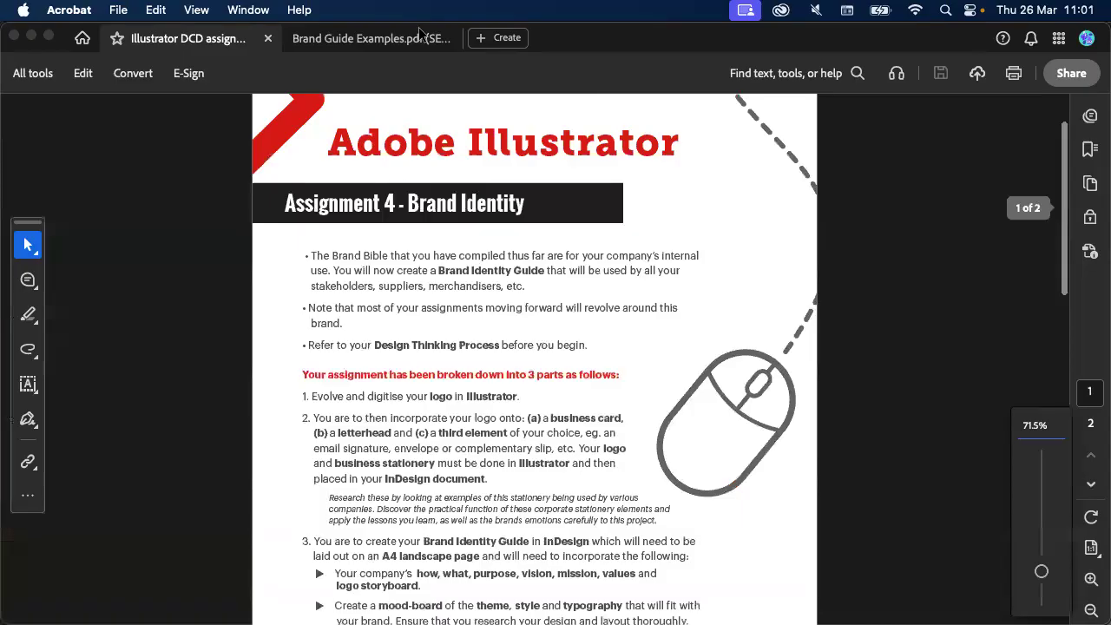
Open the Brand Guide Examples PDF and go past the Chef's Harvest cover to the typography page
left_click(389, 41)
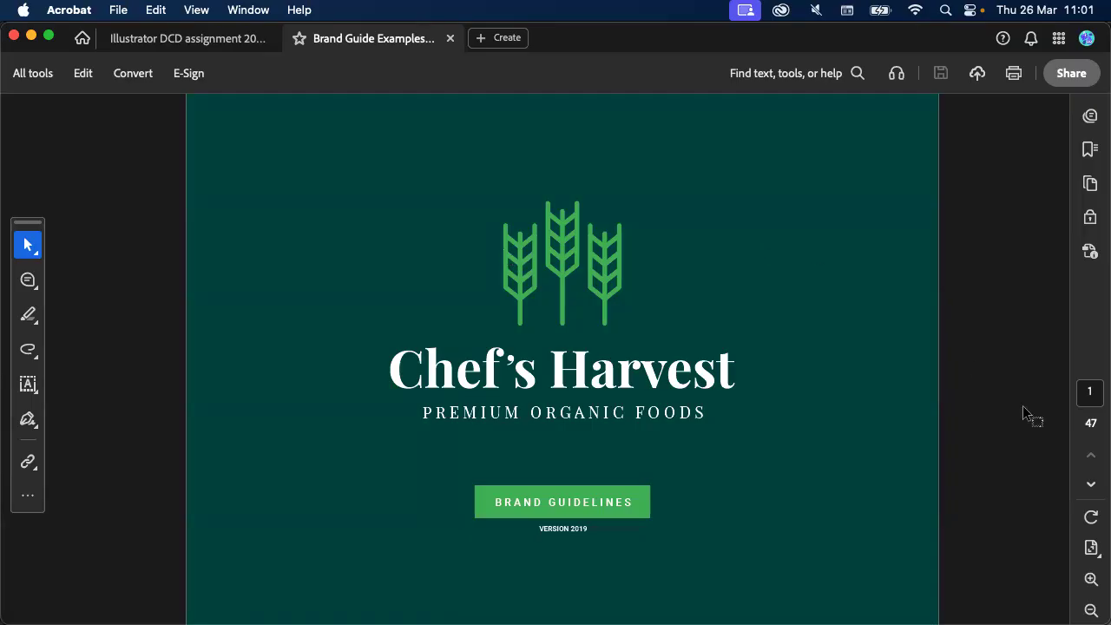
left_click(1086, 487)
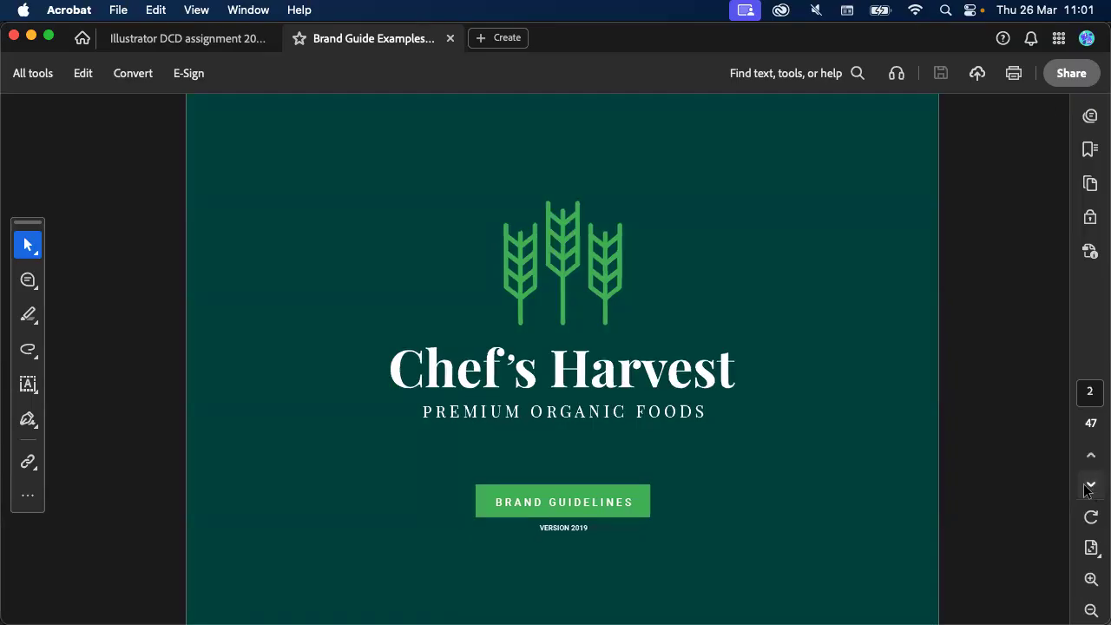
left_click(1087, 485)
left_click(1088, 457)
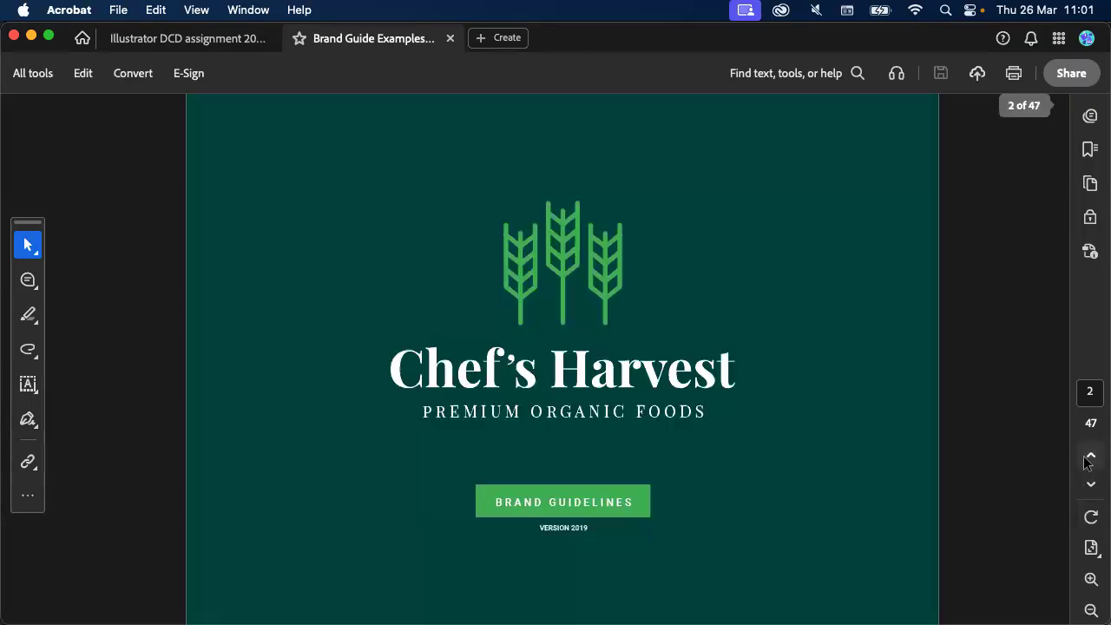
left_click(1088, 483)
double_click(1089, 457)
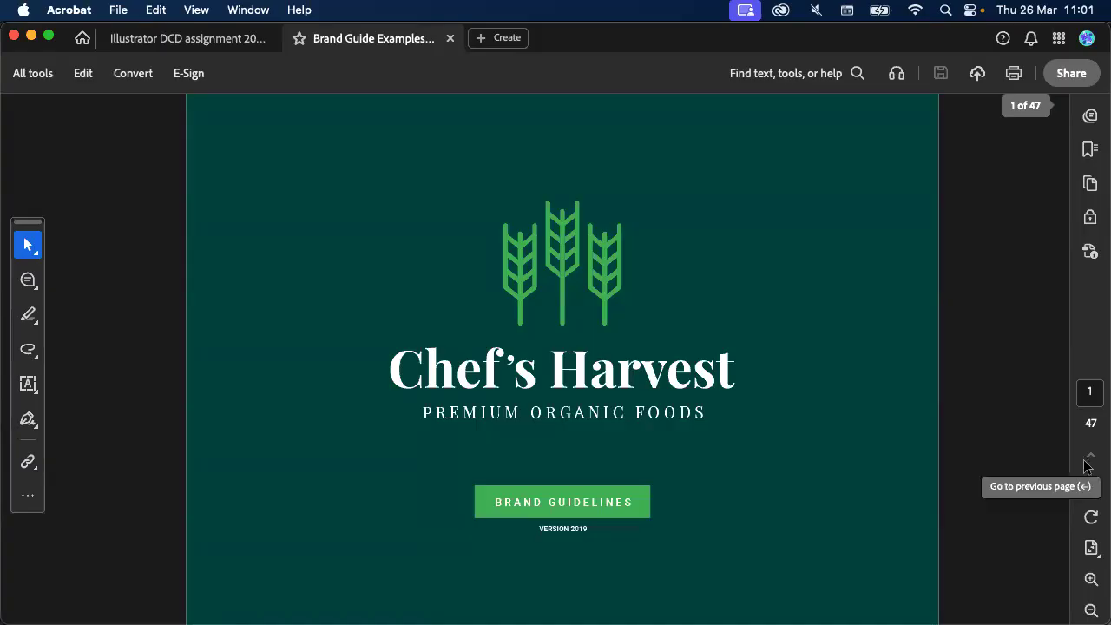
double_click(1089, 483)
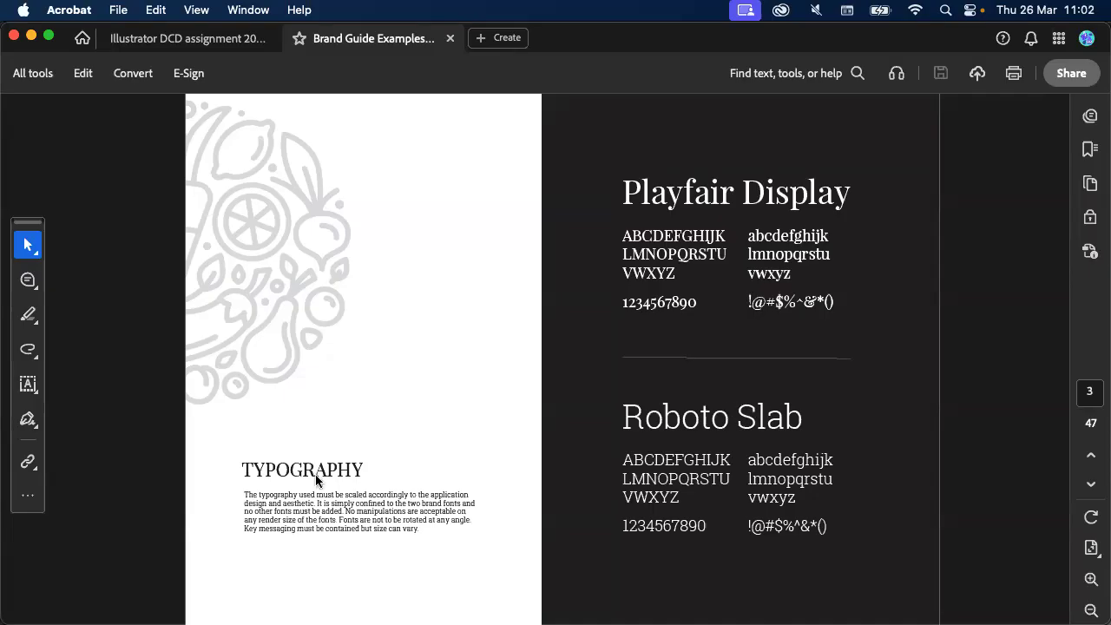
Examine the typography page's usage rules and two brand fonts, checking them against the preceding Chef's Harvest cover
scroll(315, 474, "up", 5)
scroll(484, 523, "up", 5)
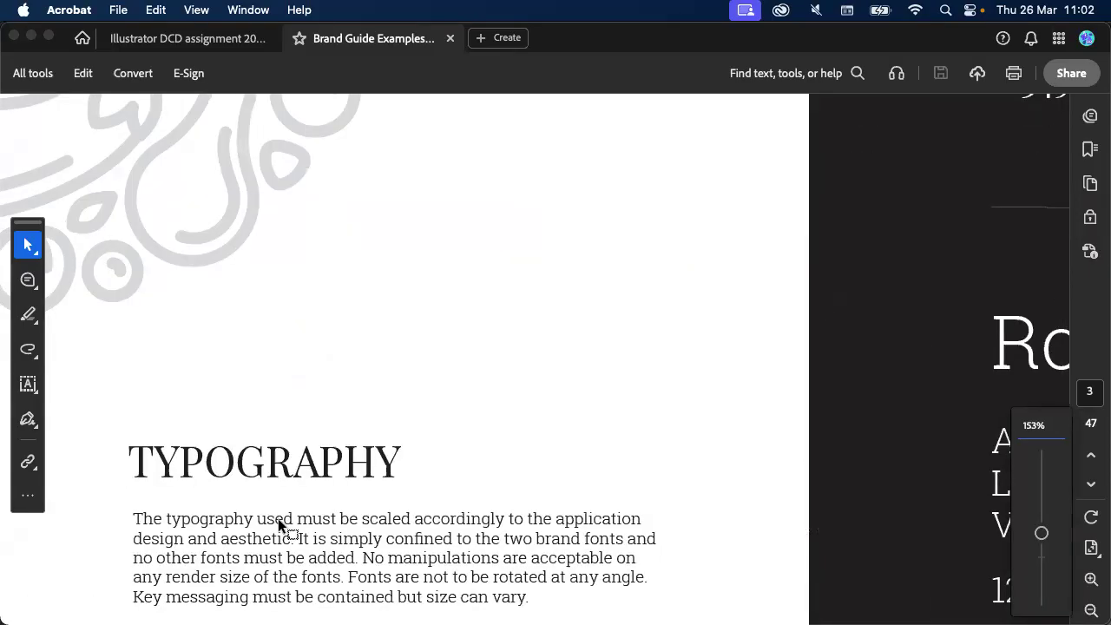
scroll(278, 518, "down", 5)
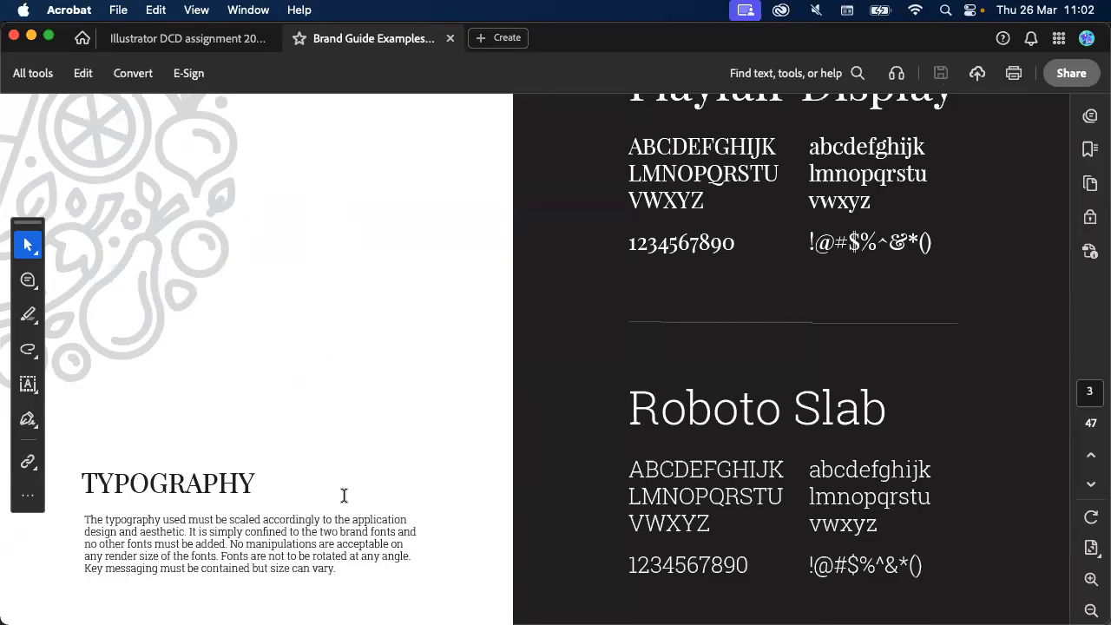
scroll(343, 495, "down", 3)
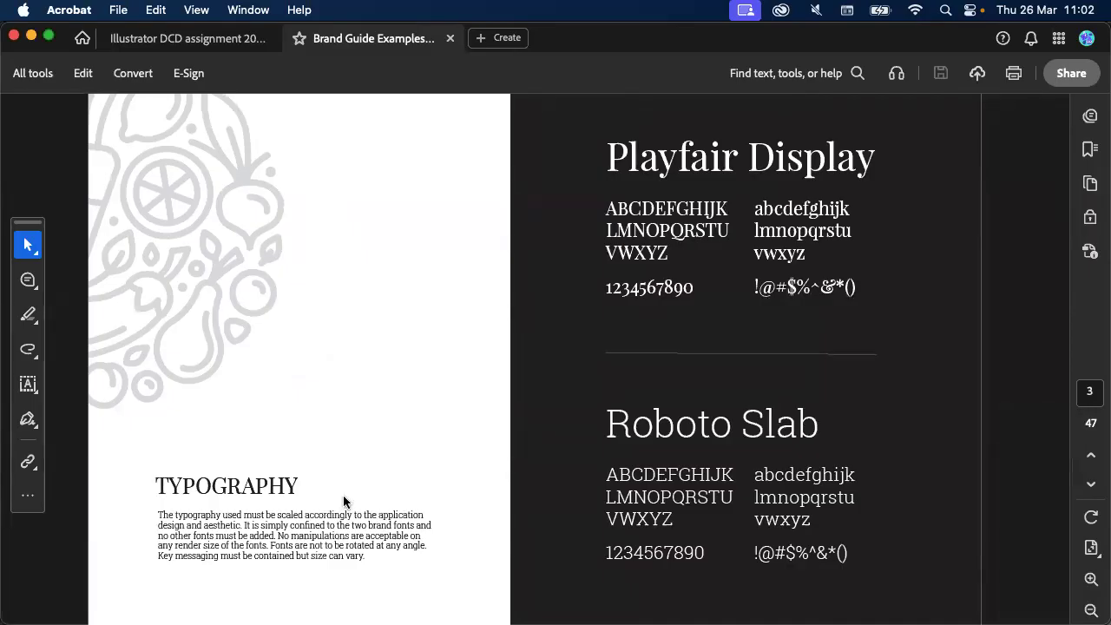
scroll(343, 495, "down", 2)
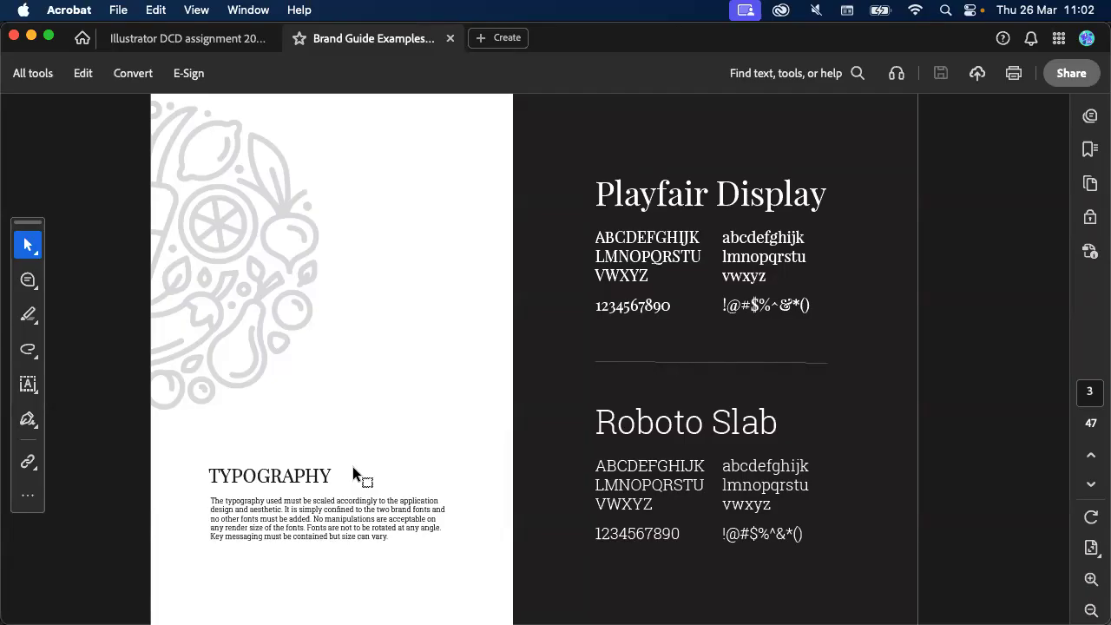
scroll(238, 529, "up", 2)
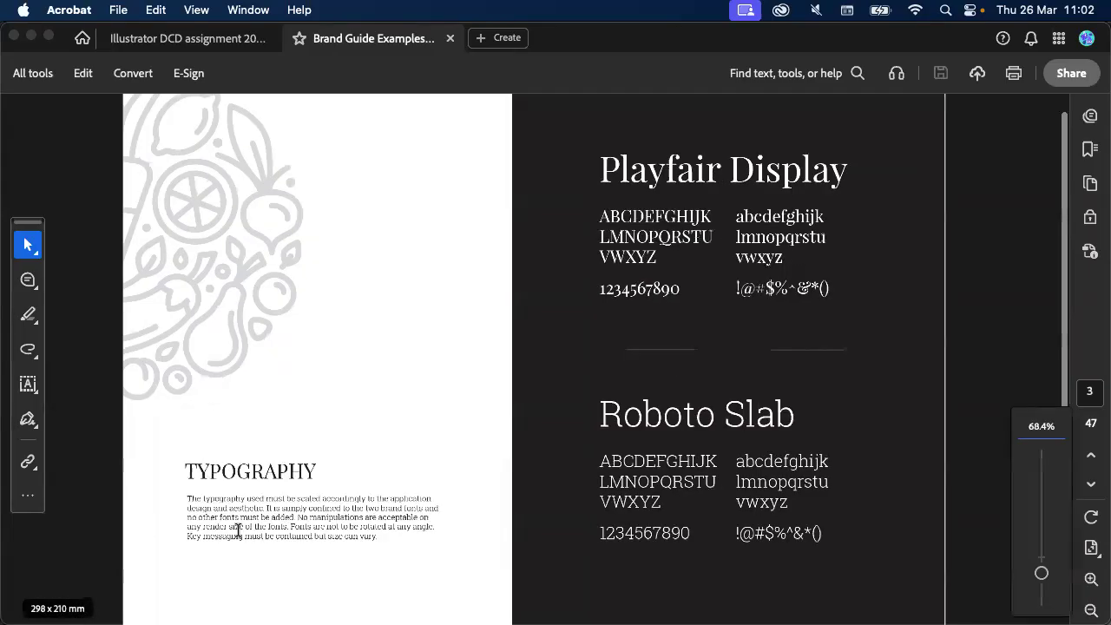
scroll(238, 529, "up", 5)
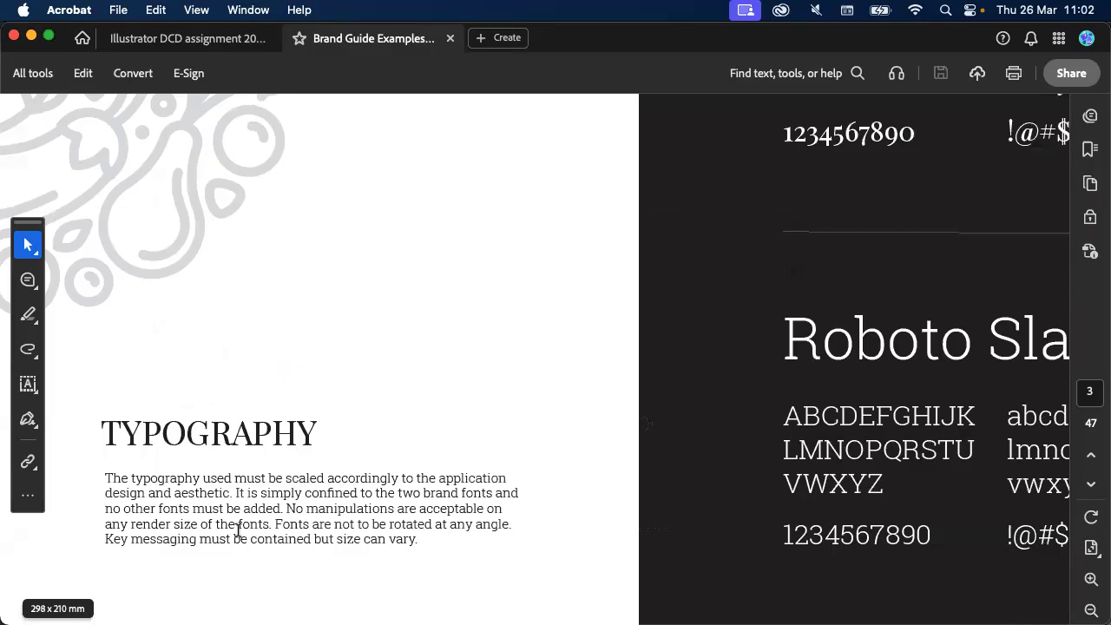
scroll(238, 530, "down", 5)
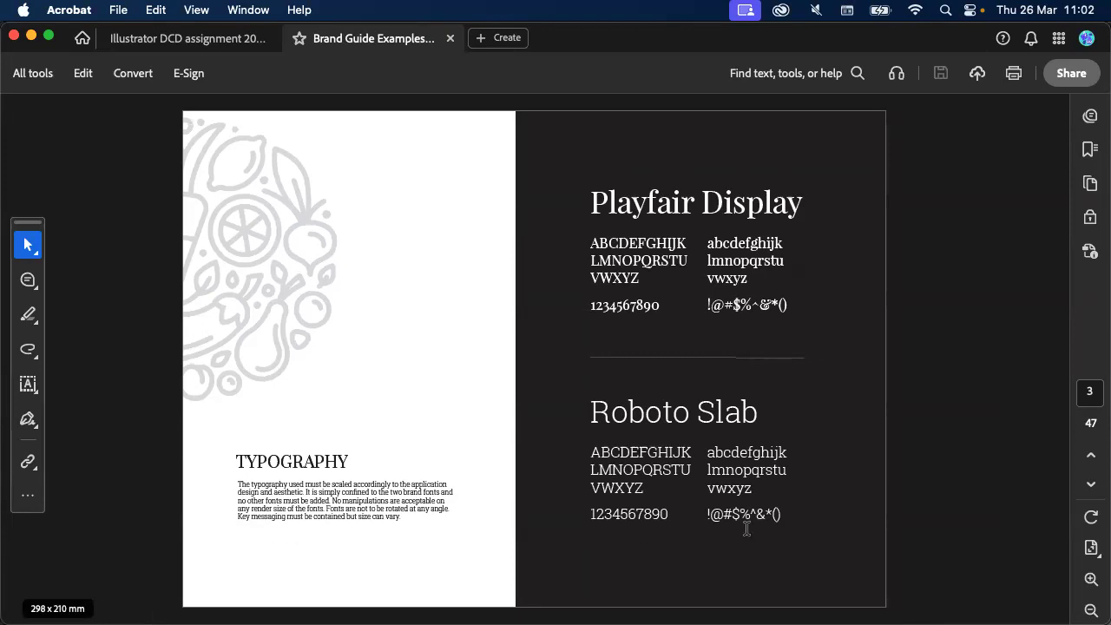
left_click(1087, 460)
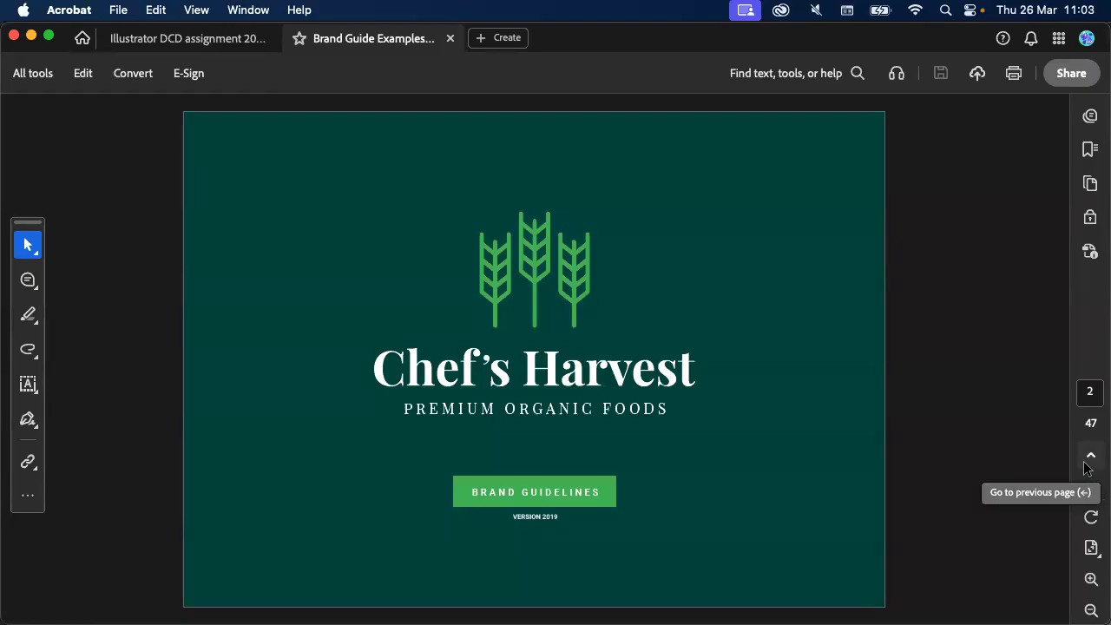
left_click(1088, 484)
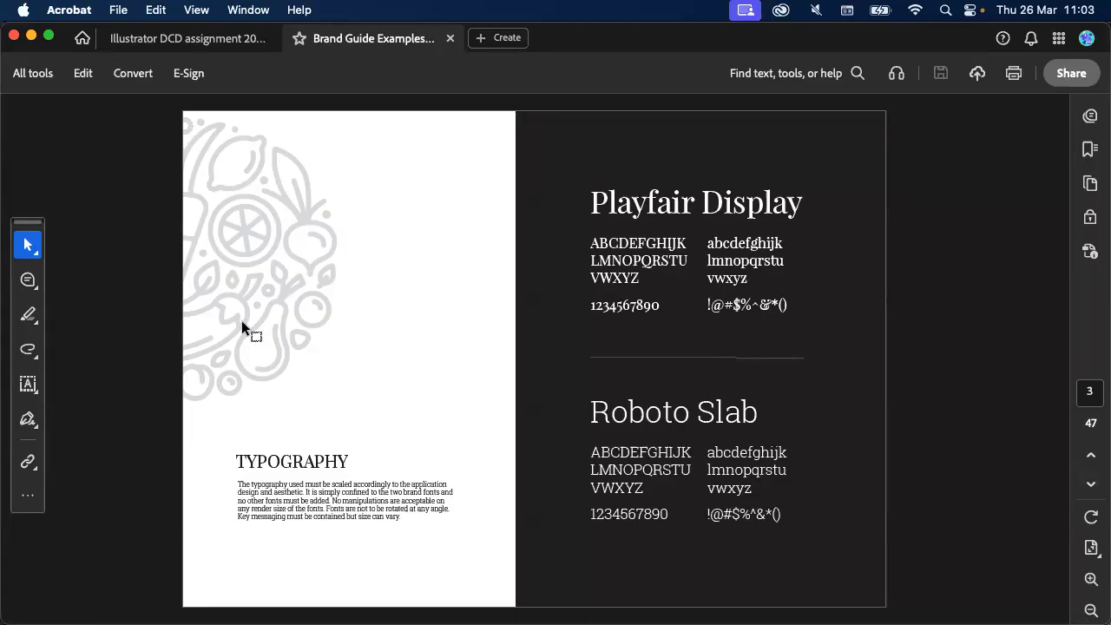
Go to page 5 and read the Our Story, Our Mission and Our Culture texts
left_click(1080, 482)
left_click(1081, 482)
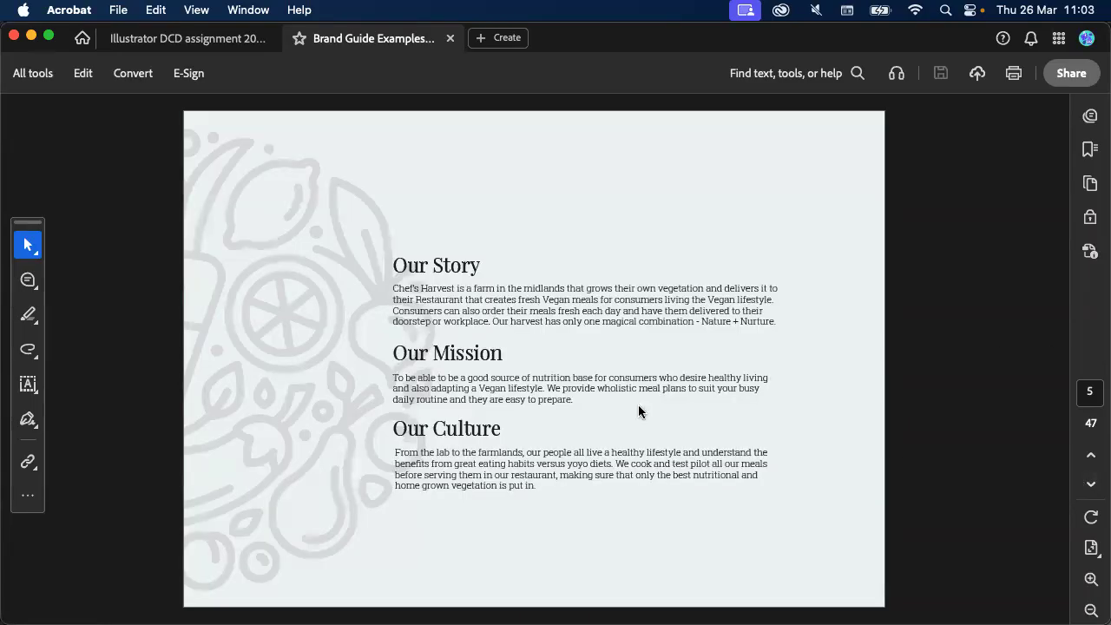
scroll(639, 411, "up", 2)
scroll(639, 412, "up", 2)
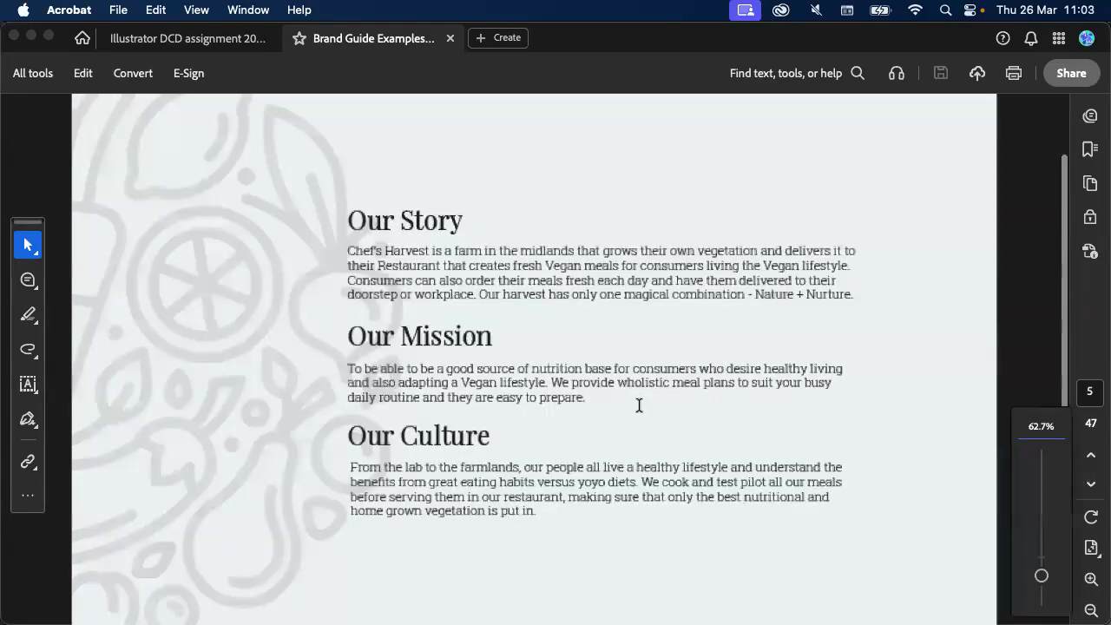
scroll(639, 405, "up", 2)
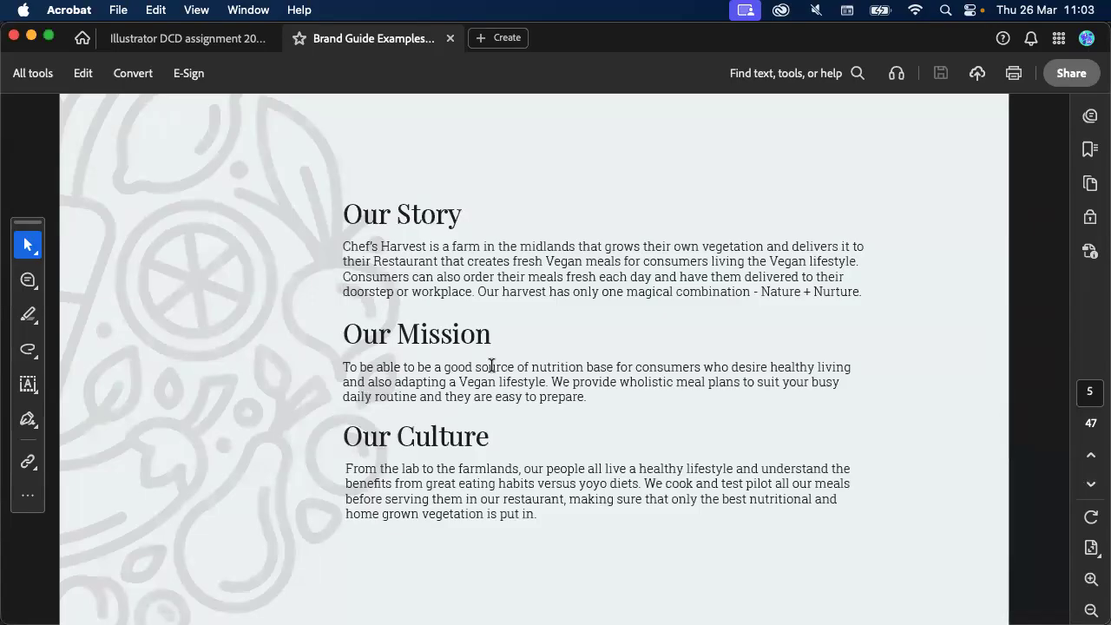
scroll(491, 365, "down", 2)
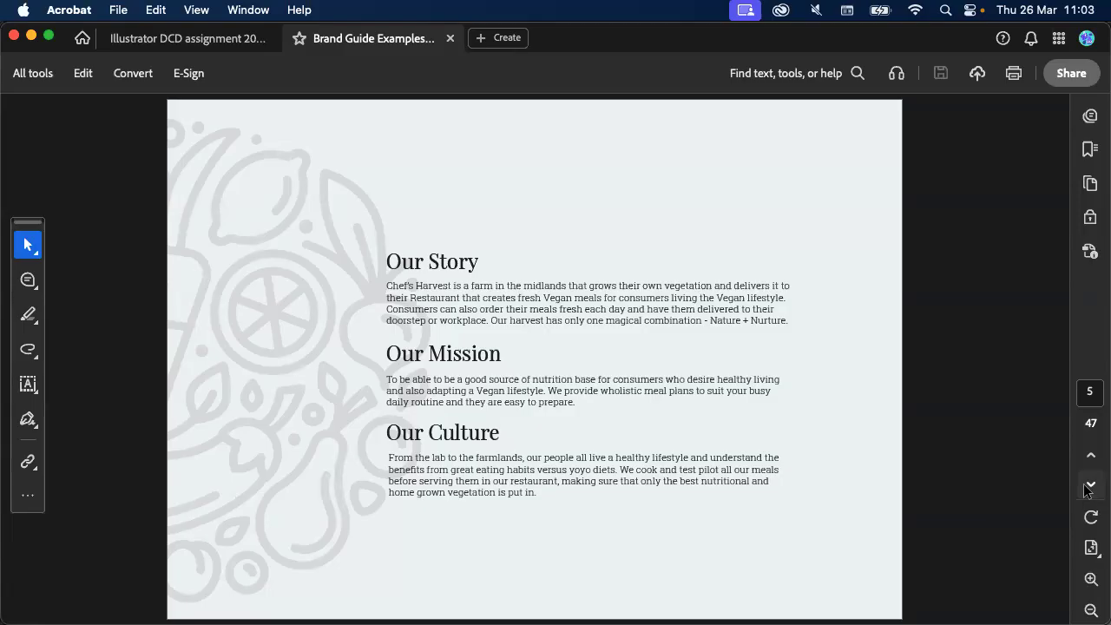
Go to the storyboard page and examine its photo collage both up close and as a whole
left_click(1090, 485)
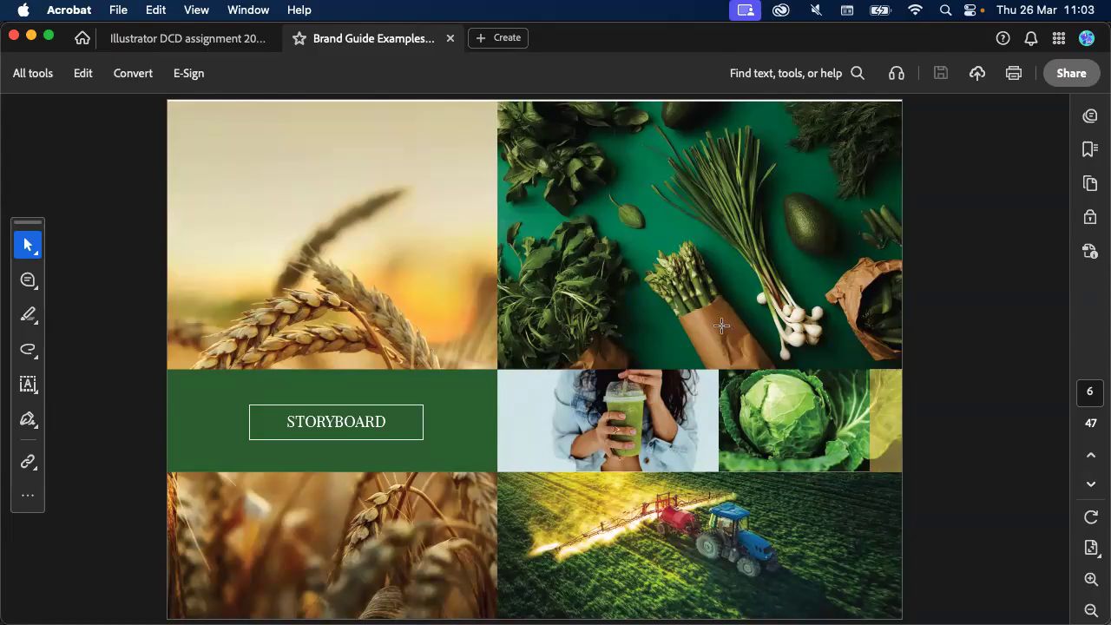
scroll(722, 326, "up", 5)
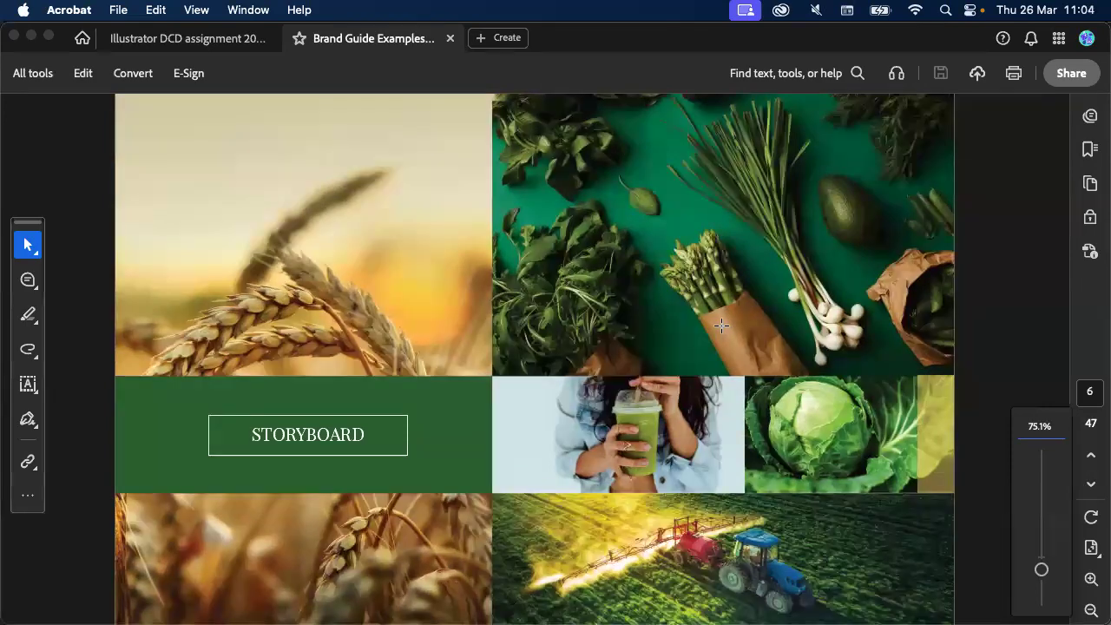
scroll(758, 518, "down", 2)
scroll(757, 518, "up", 5)
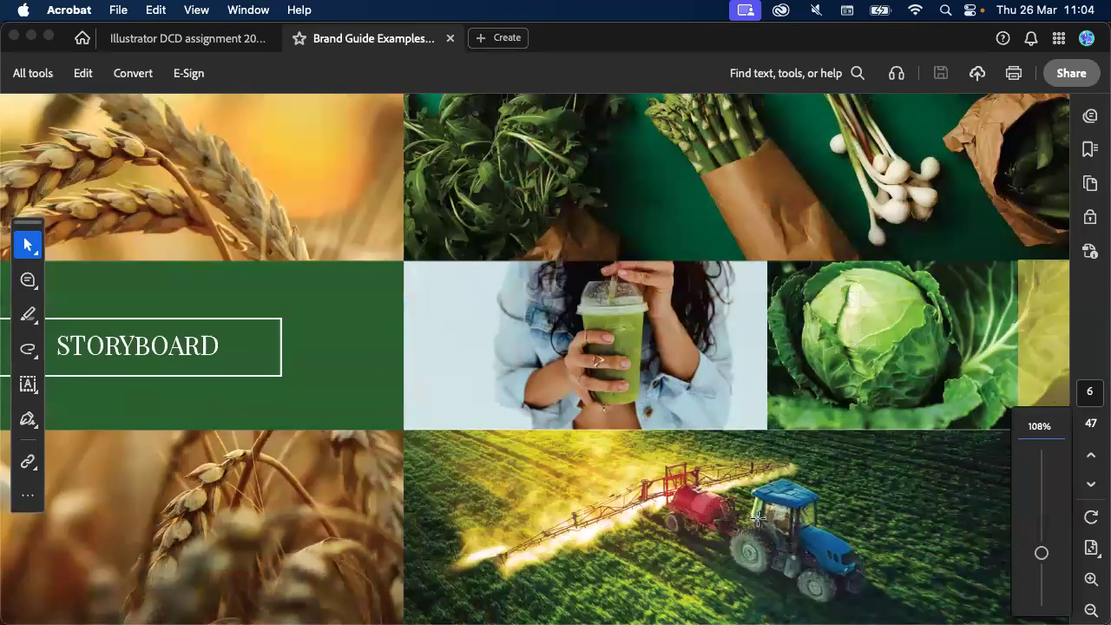
scroll(757, 518, "down", 3)
scroll(757, 518, "down", 5)
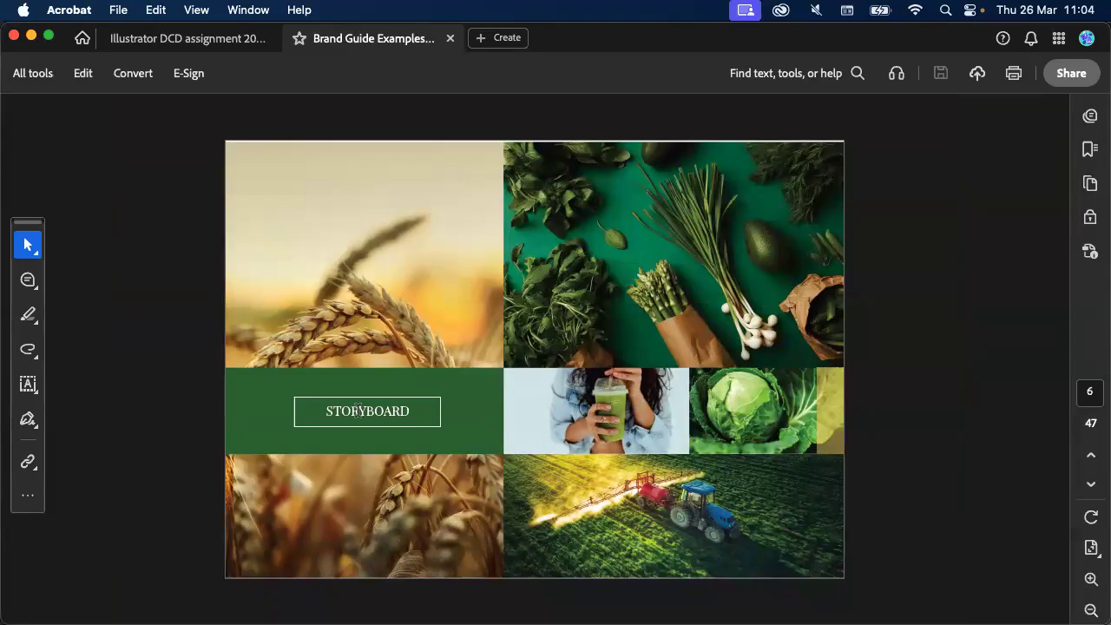
Examine the black-and-white and colour logo versions with their colour codes on page 7, then go on to the page 9 billboard mockup
left_click(1090, 486)
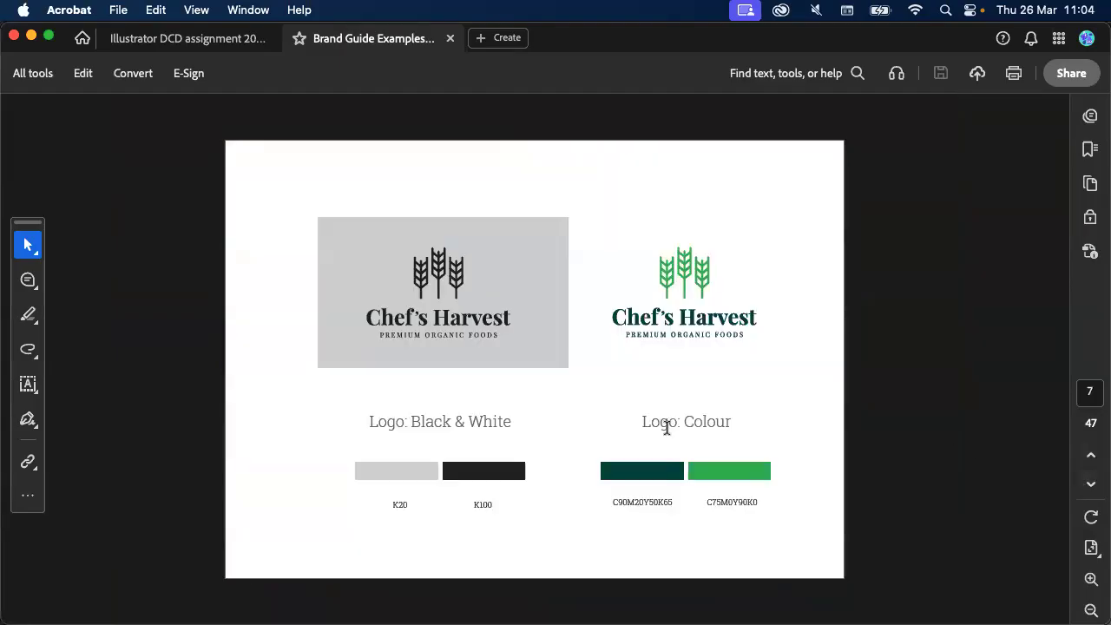
scroll(664, 425, "up", 3)
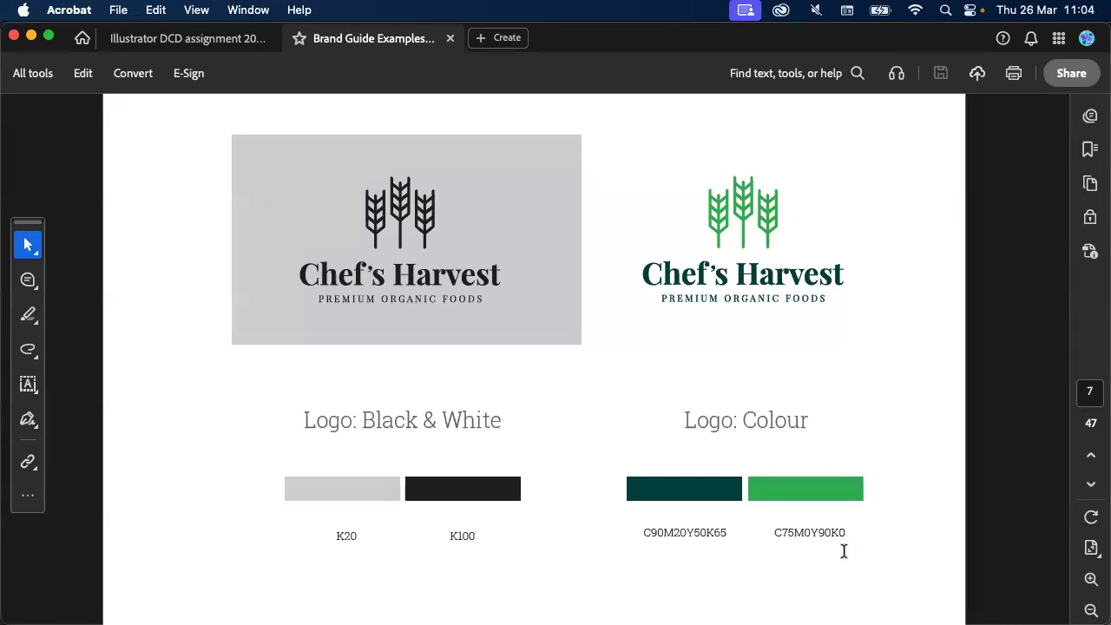
scroll(844, 550, "up", 5)
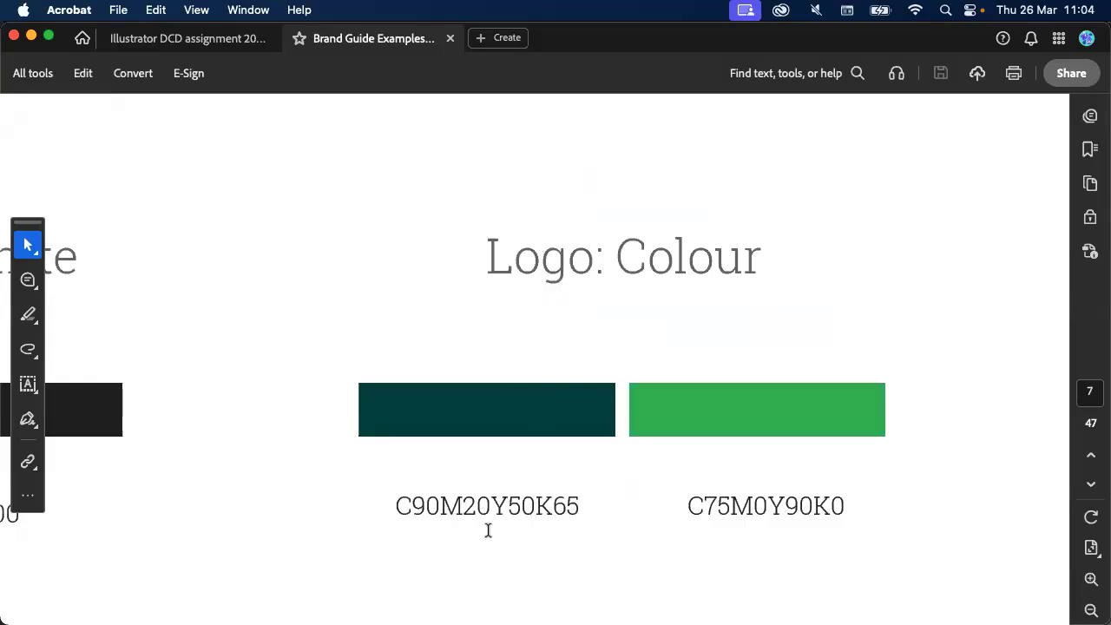
scroll(487, 531, "down", 5)
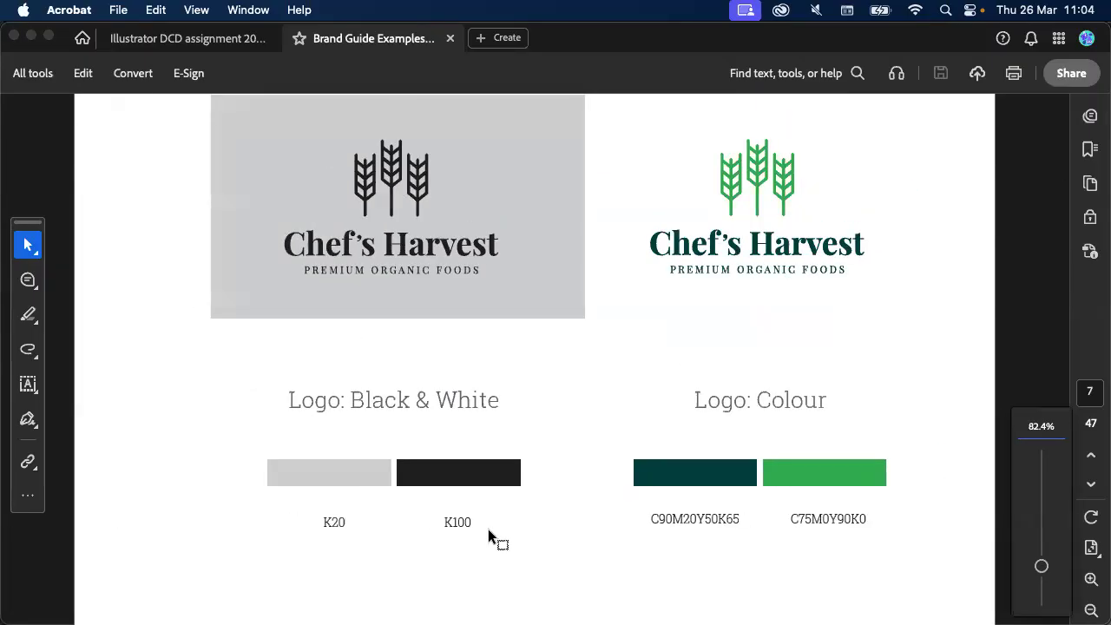
scroll(489, 530, "down", 4)
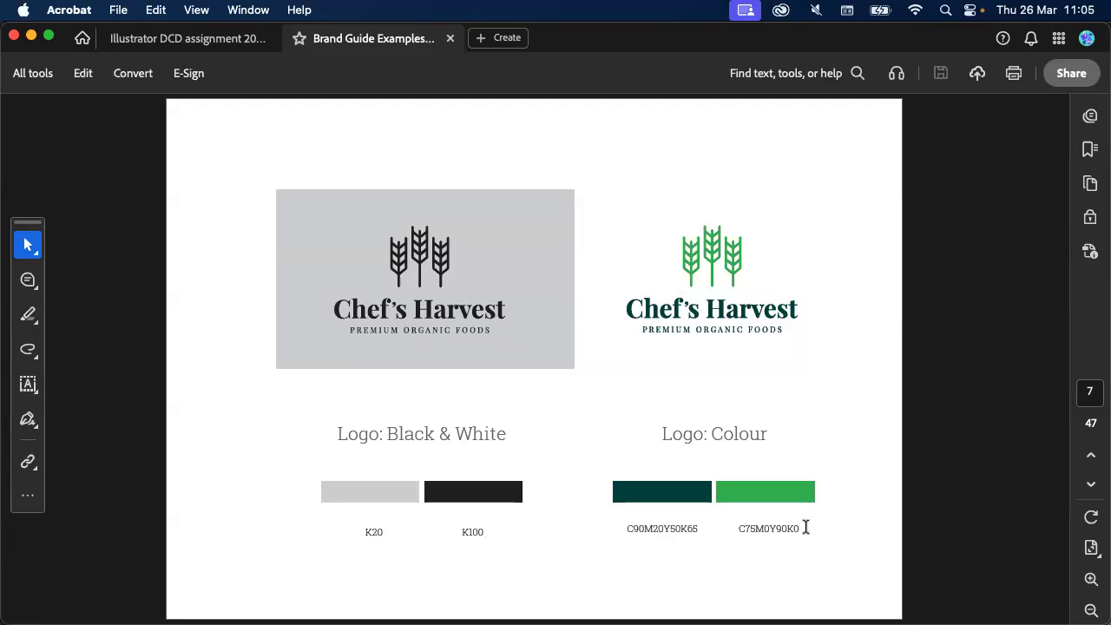
left_click(1091, 483)
left_click(1091, 484)
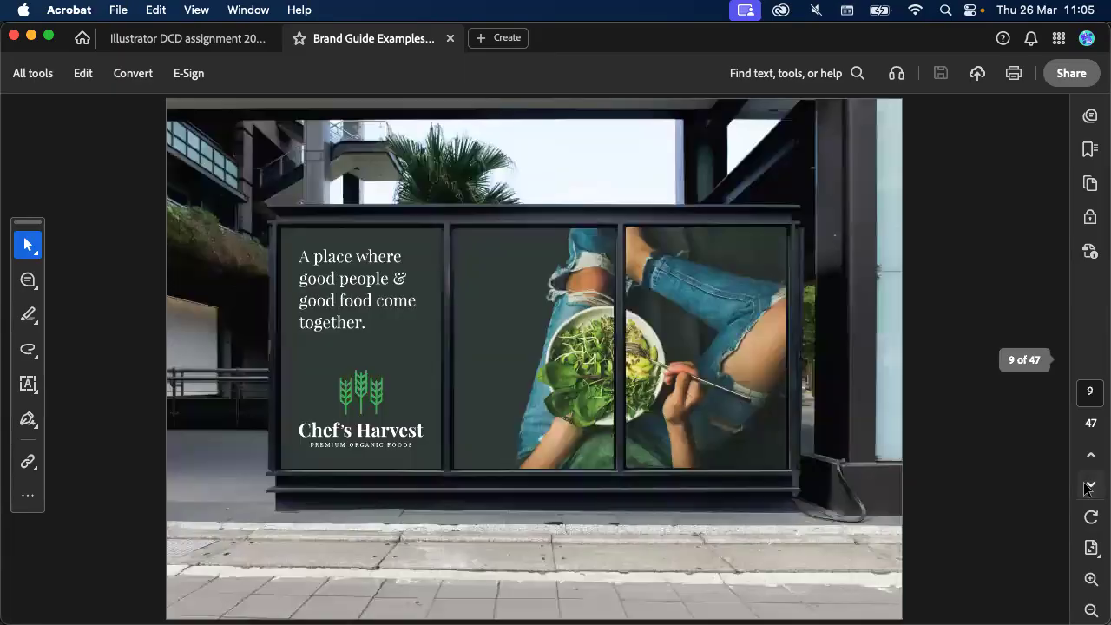
Examine the Chef's Harvest billboard mockup on page 9 up close and within its street setting
scroll(496, 323, "up", 5)
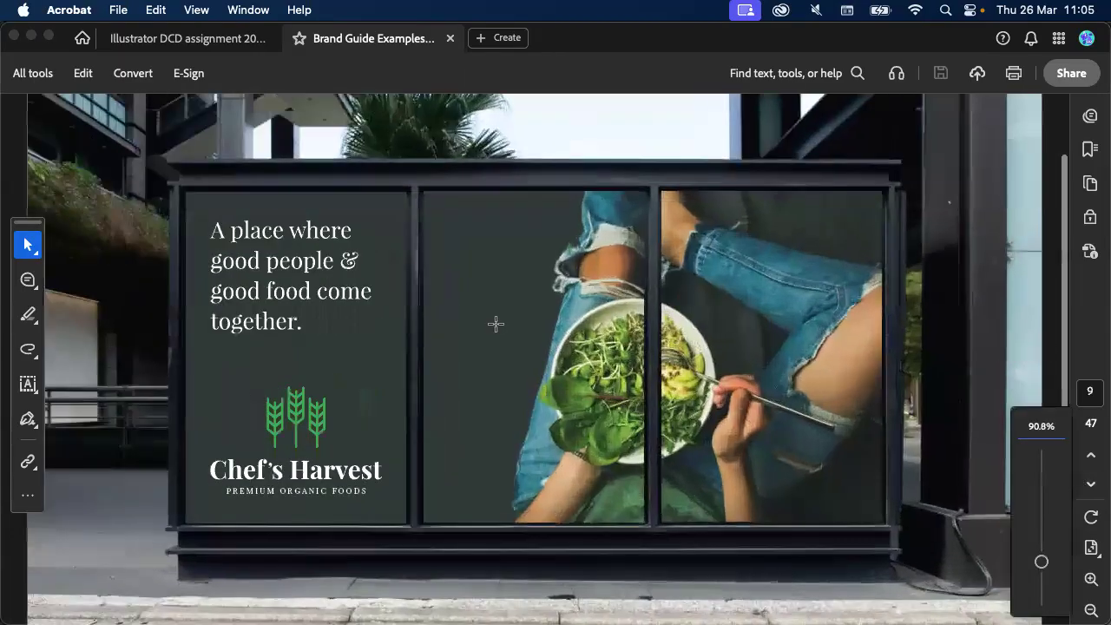
left_click(495, 324)
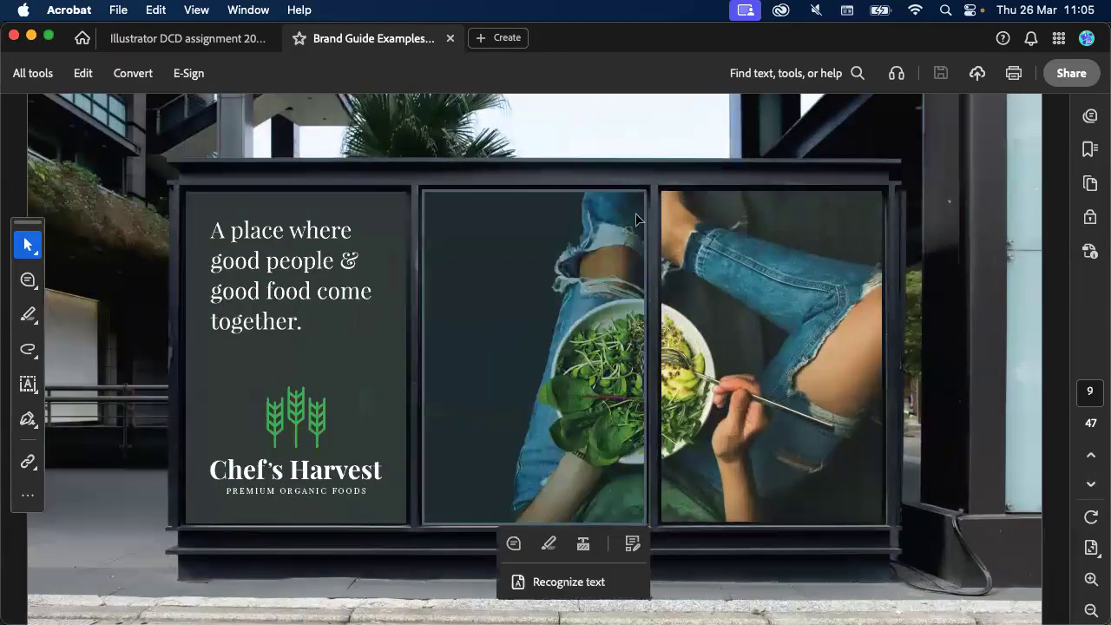
left_click(716, 150)
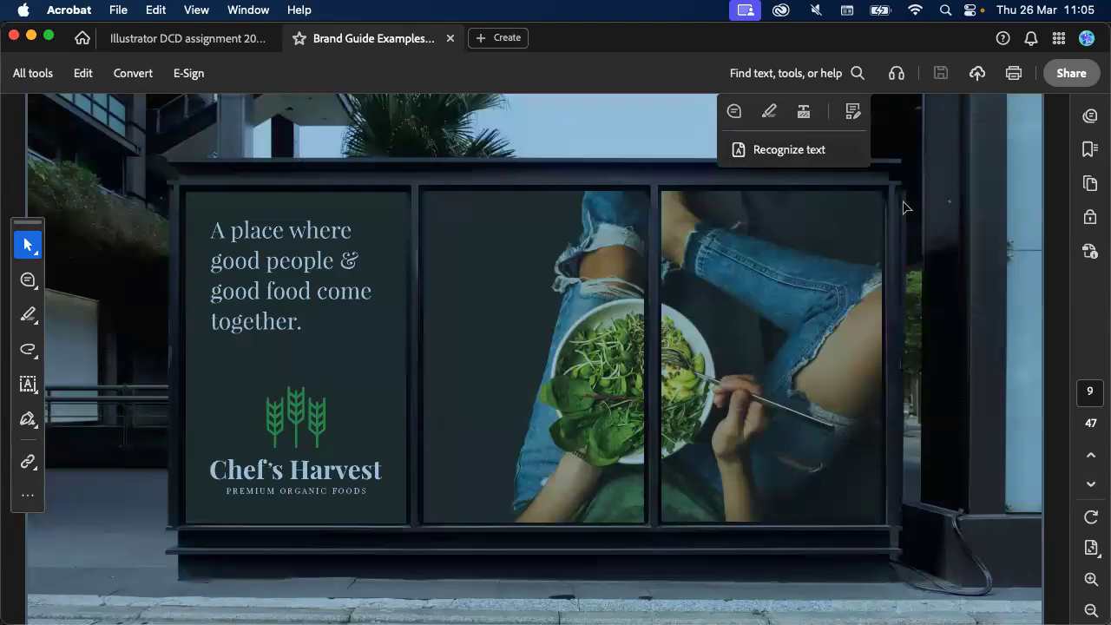
left_click(1015, 221)
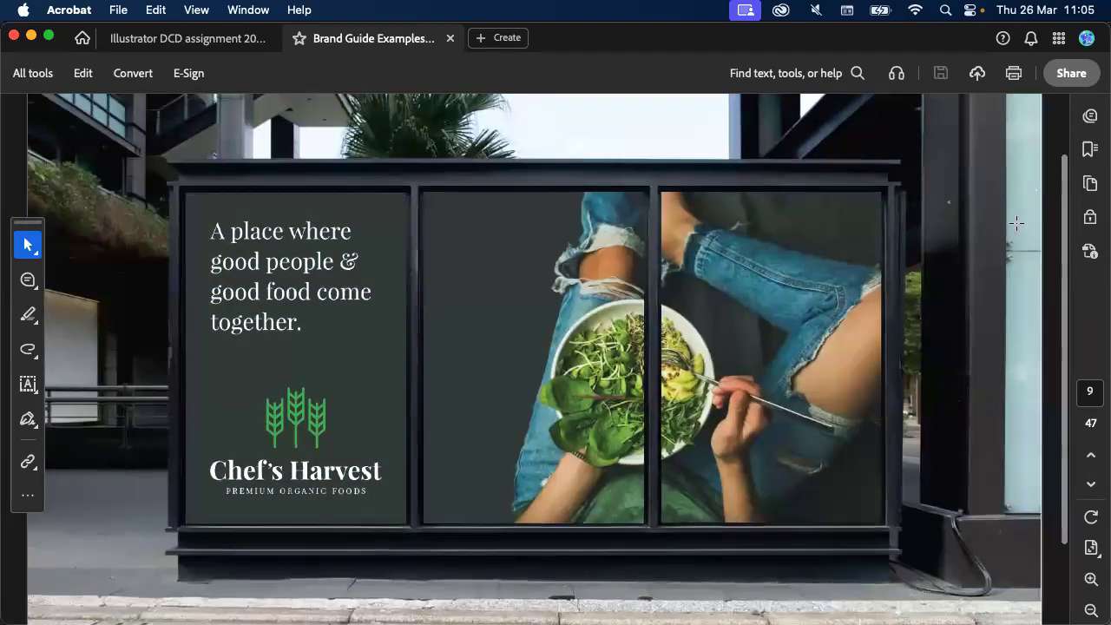
scroll(1015, 223, "up", 1)
scroll(1048, 286, "down", 2)
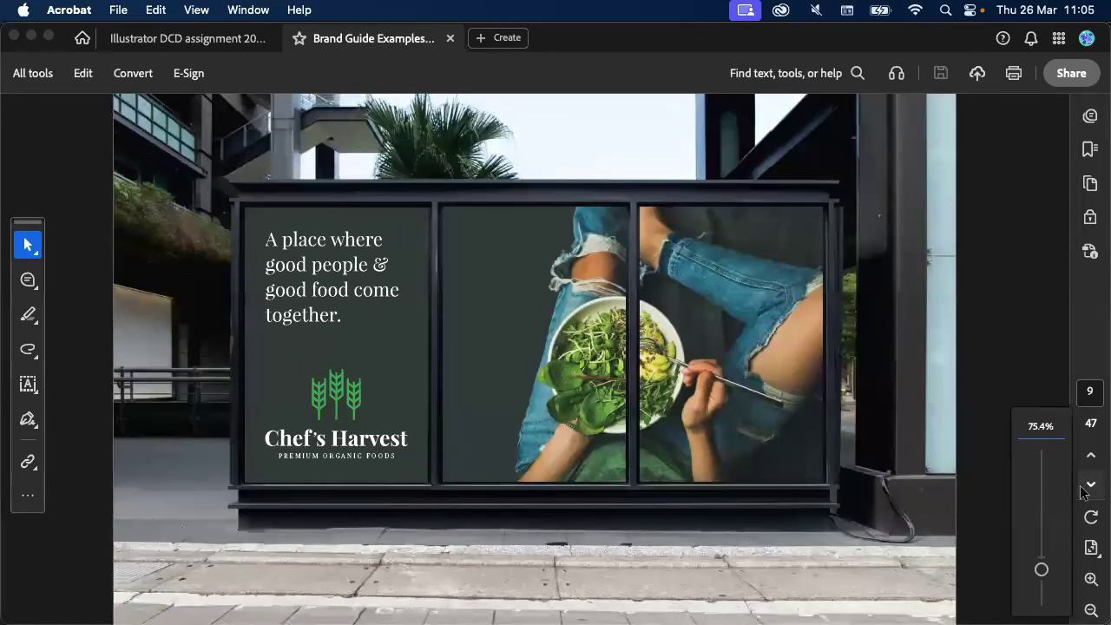
Go past the green tagline page to page 11 and view the entire Chef's Harvest advert
left_click(1084, 488)
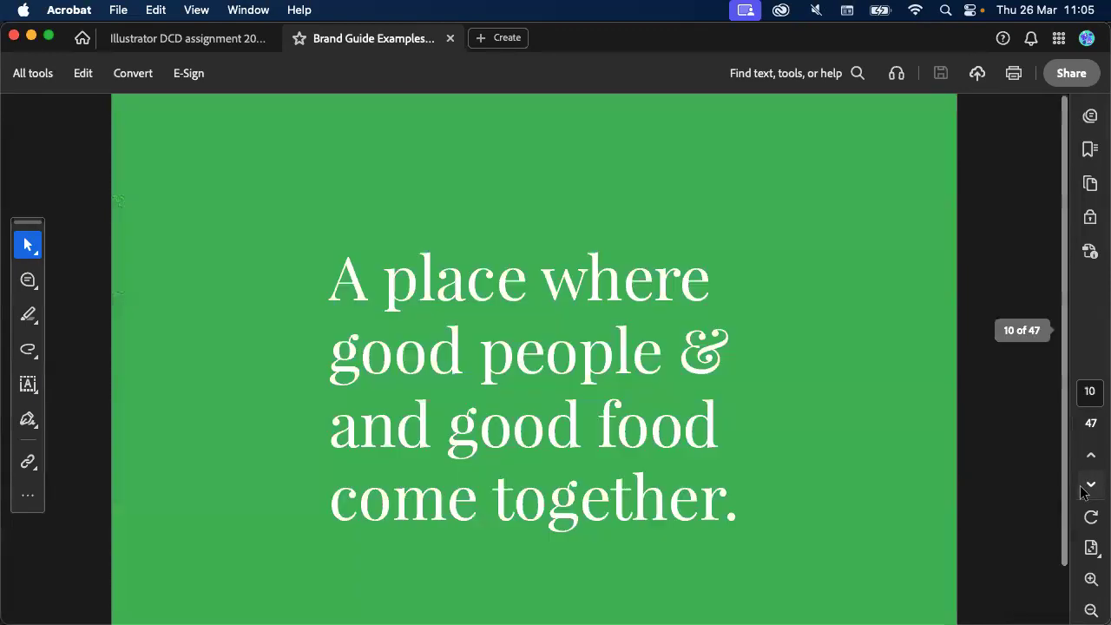
left_click(1084, 488)
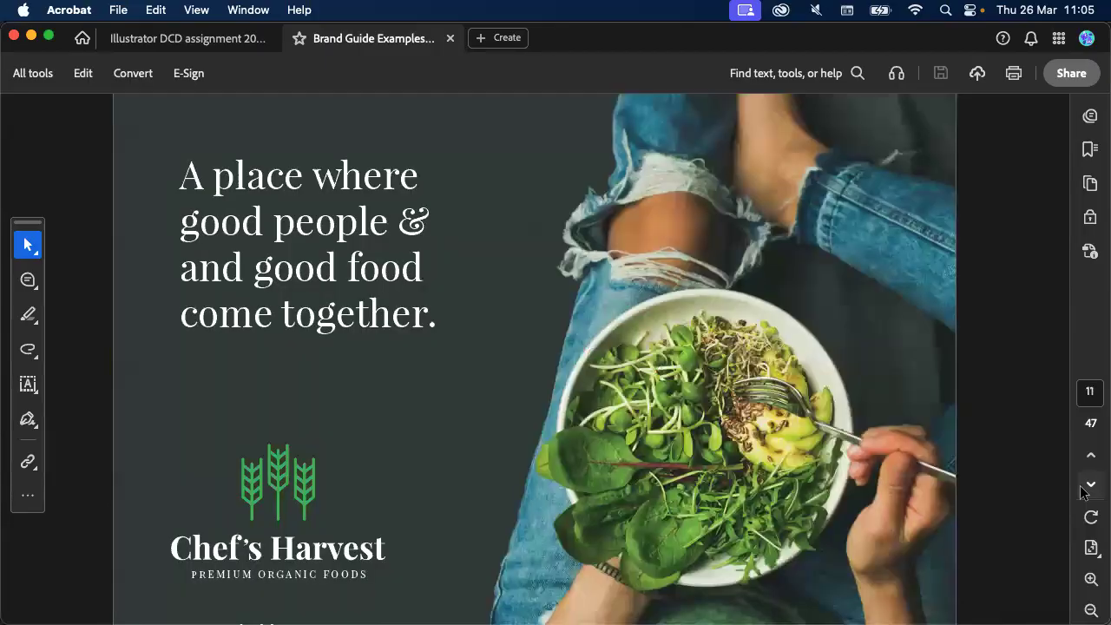
scroll(865, 487, "down", 3)
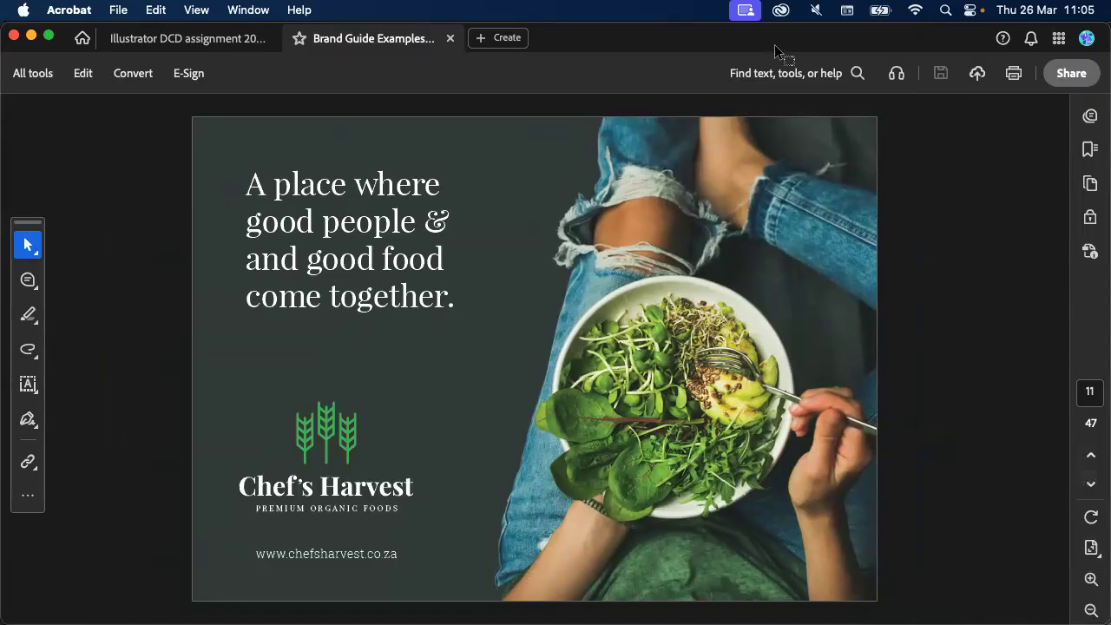
Compare the branded van and tote bag mockups on pages 12 and 13, then go on to the website design on page 14
left_click(1090, 485)
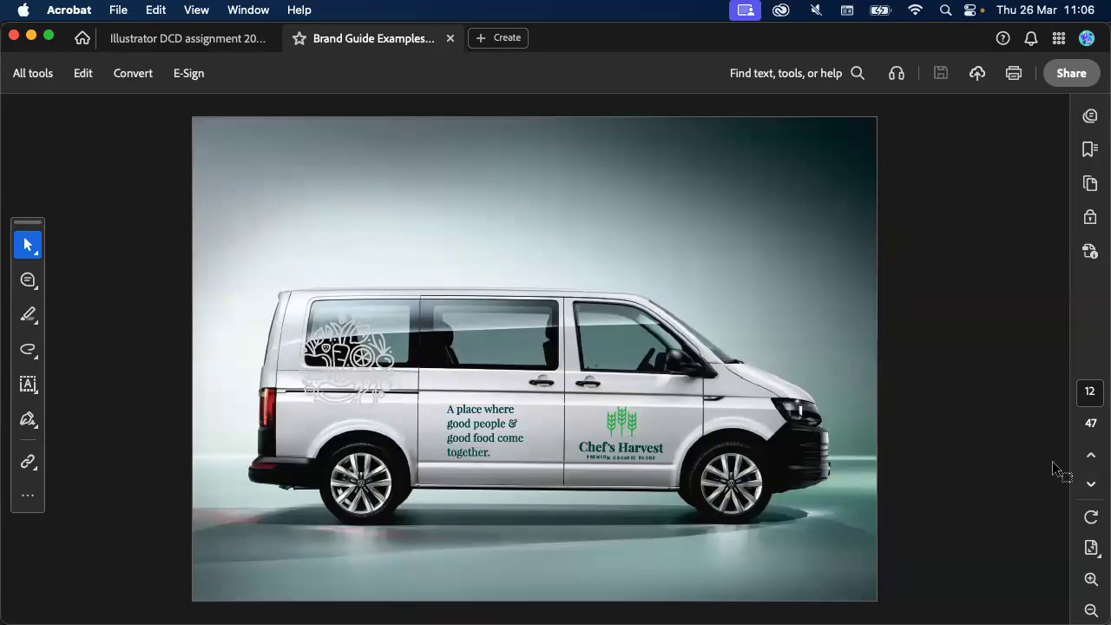
left_click(1090, 485)
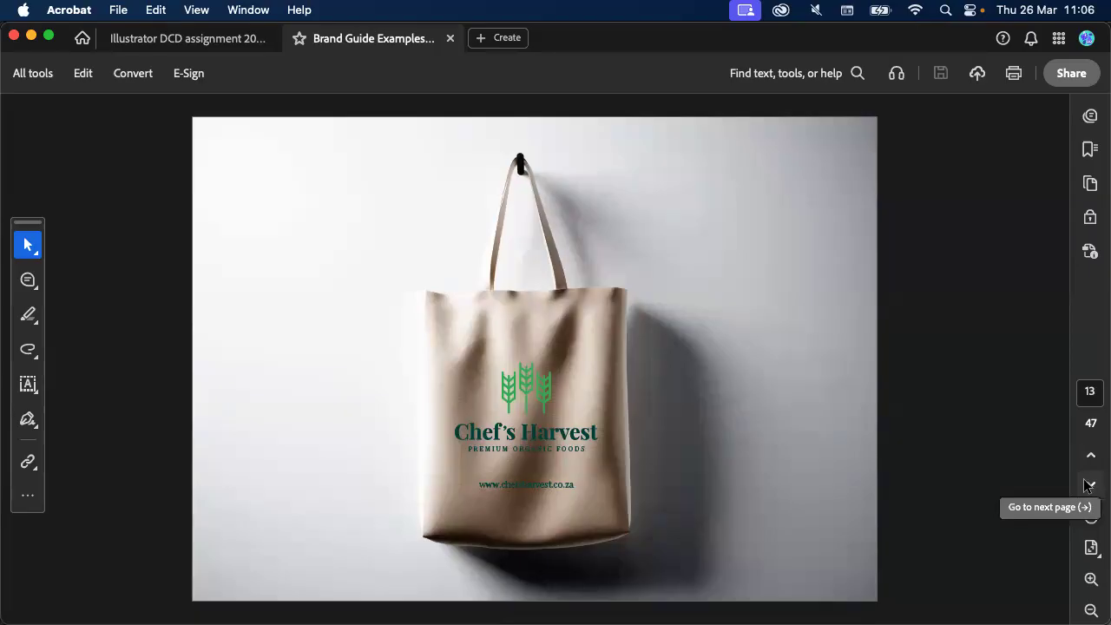
left_click(1090, 456)
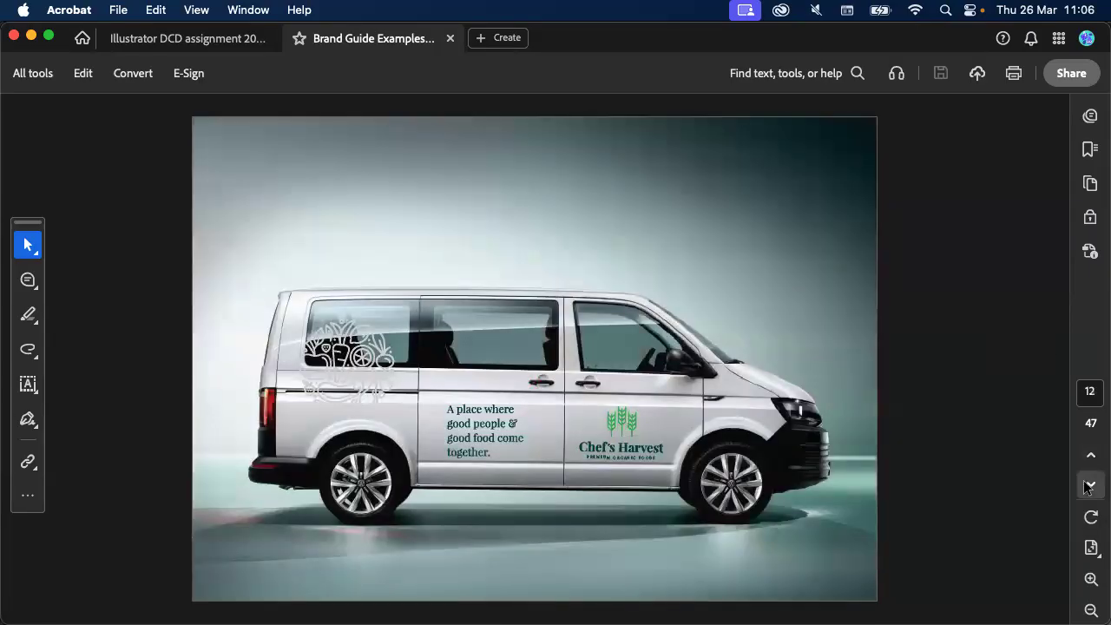
left_click(1090, 485)
left_click(1089, 484)
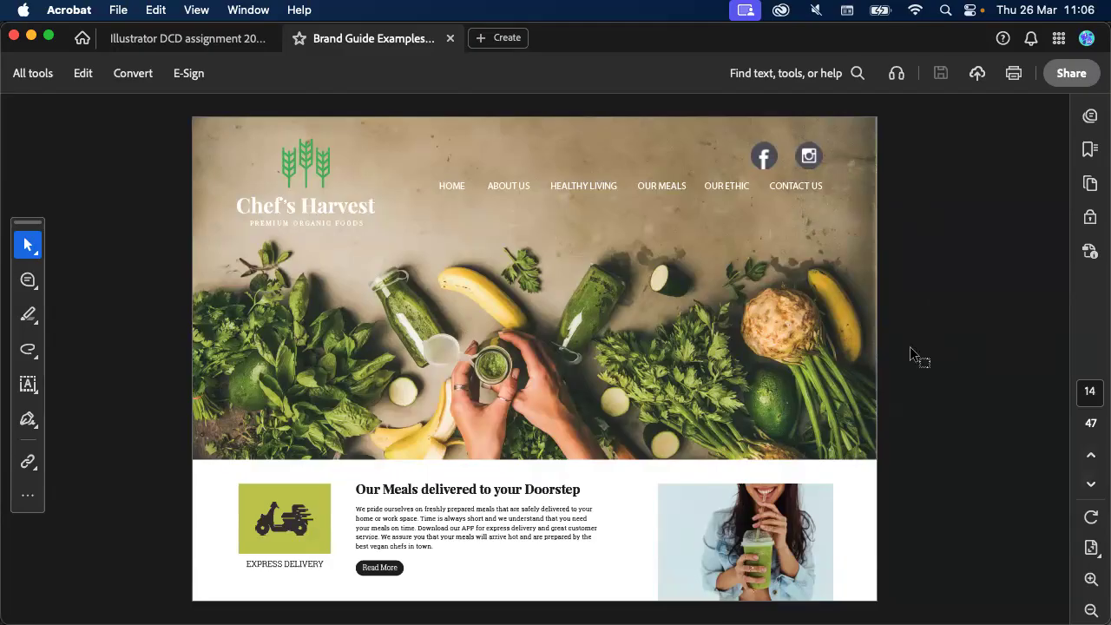
Go past the polo shirt design to page 17 and examine both business card sides up close and as a whole
double_click(1089, 486)
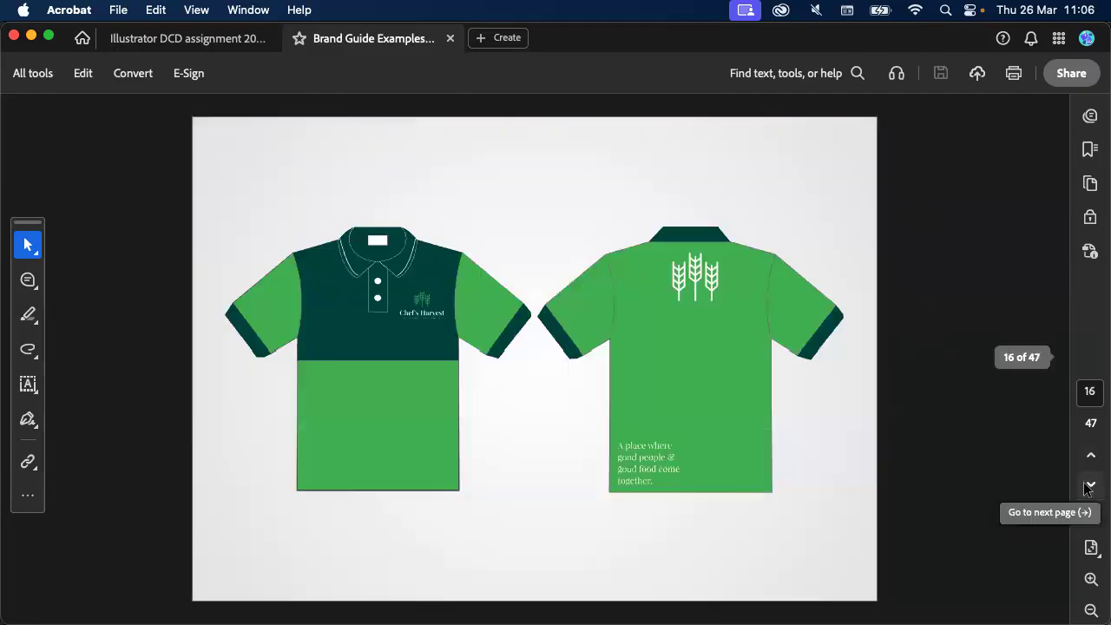
left_click(1089, 486)
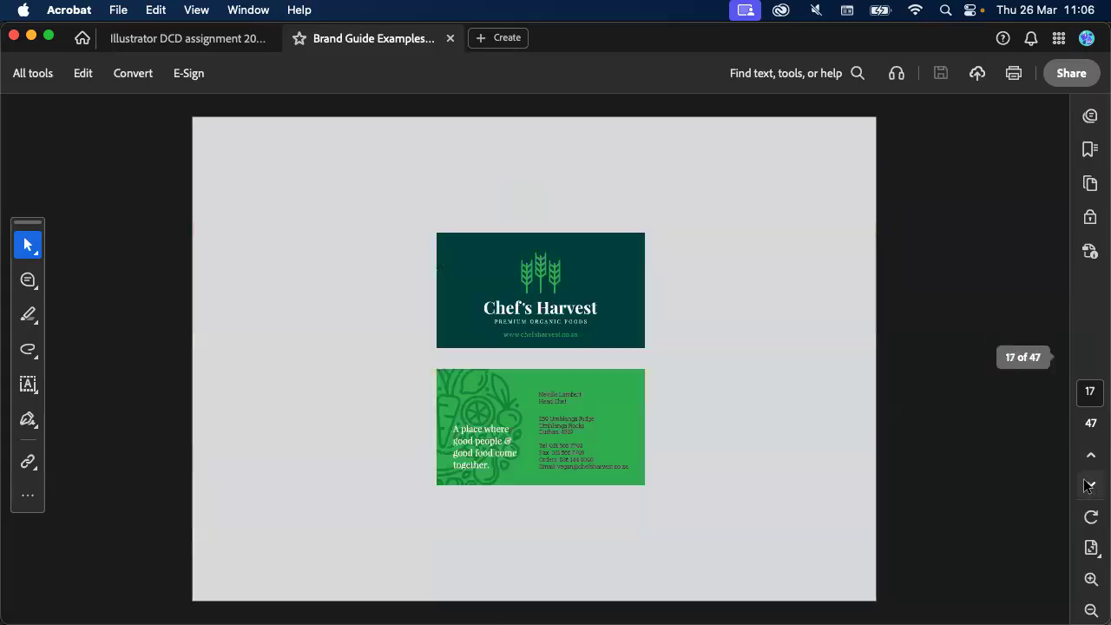
scroll(571, 450, "up", 5)
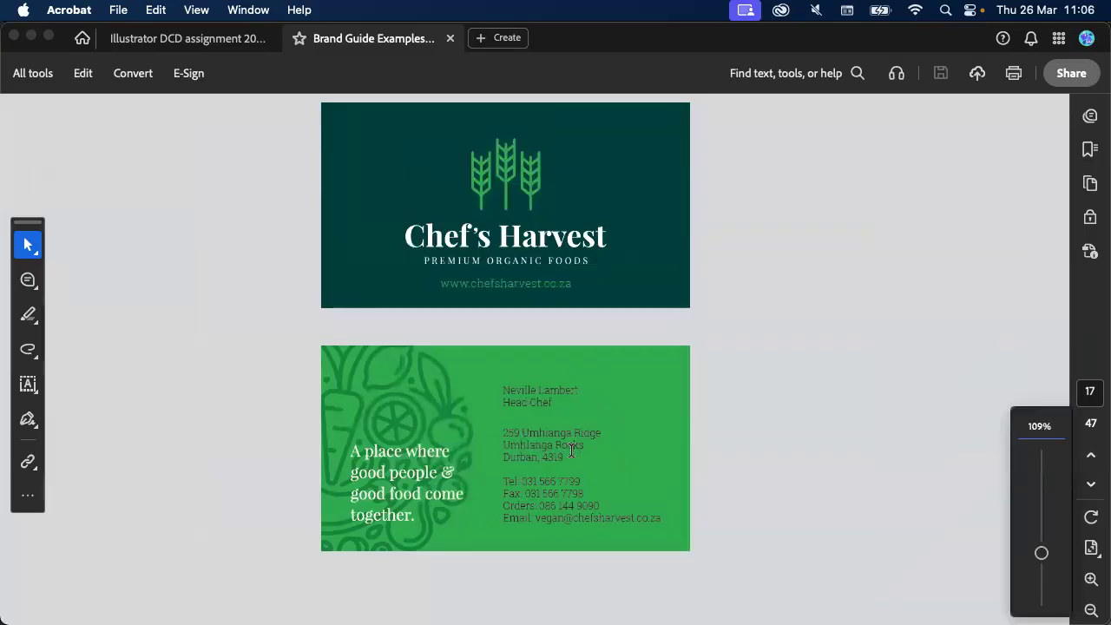
scroll(571, 450, "up", 3)
scroll(571, 450, "down", 1)
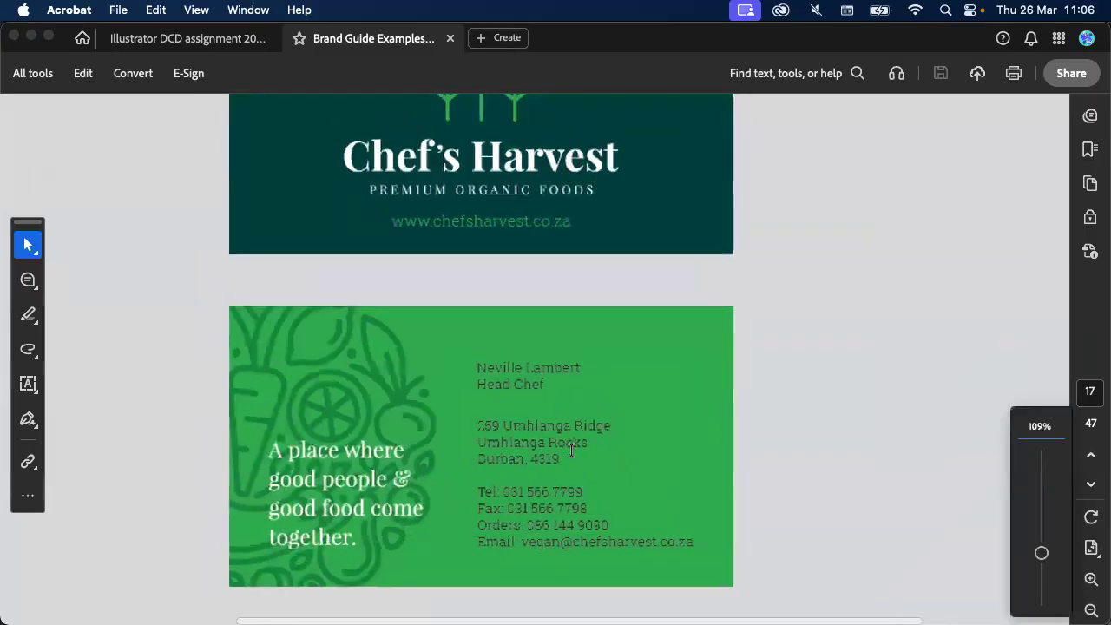
scroll(571, 451, "up", 2)
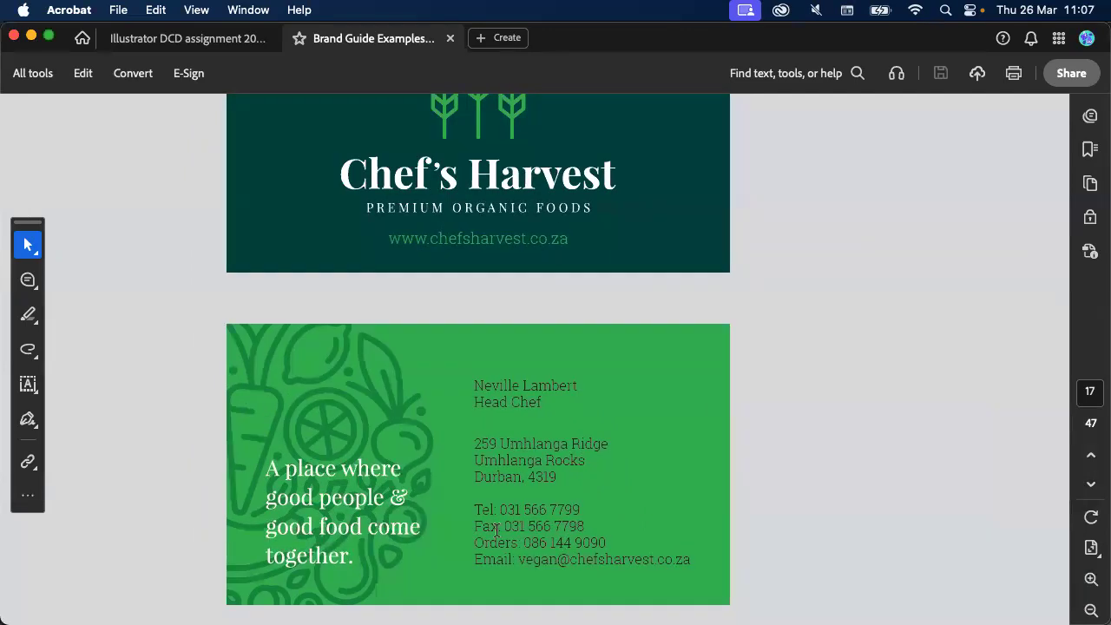
scroll(466, 555, "down", 1)
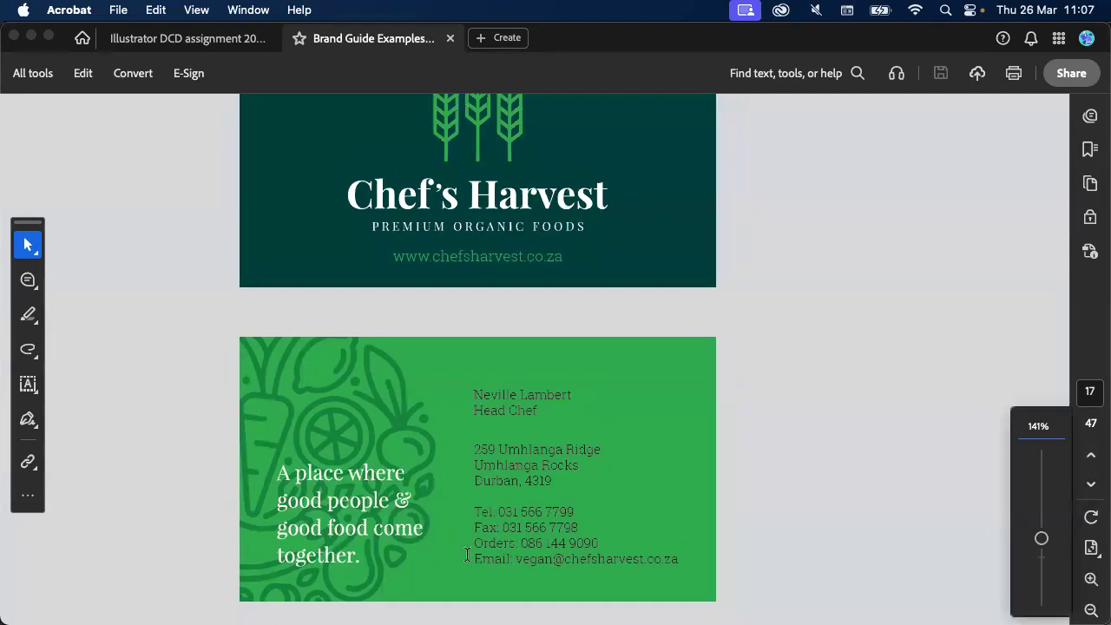
scroll(467, 554, "down", 5)
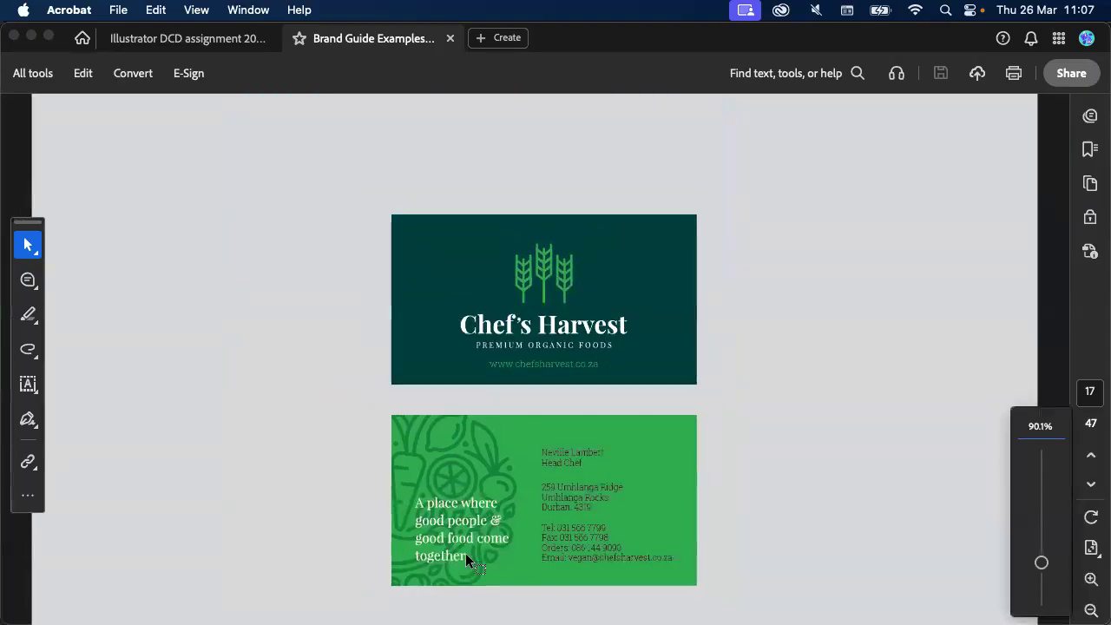
scroll(465, 552, "down", 2)
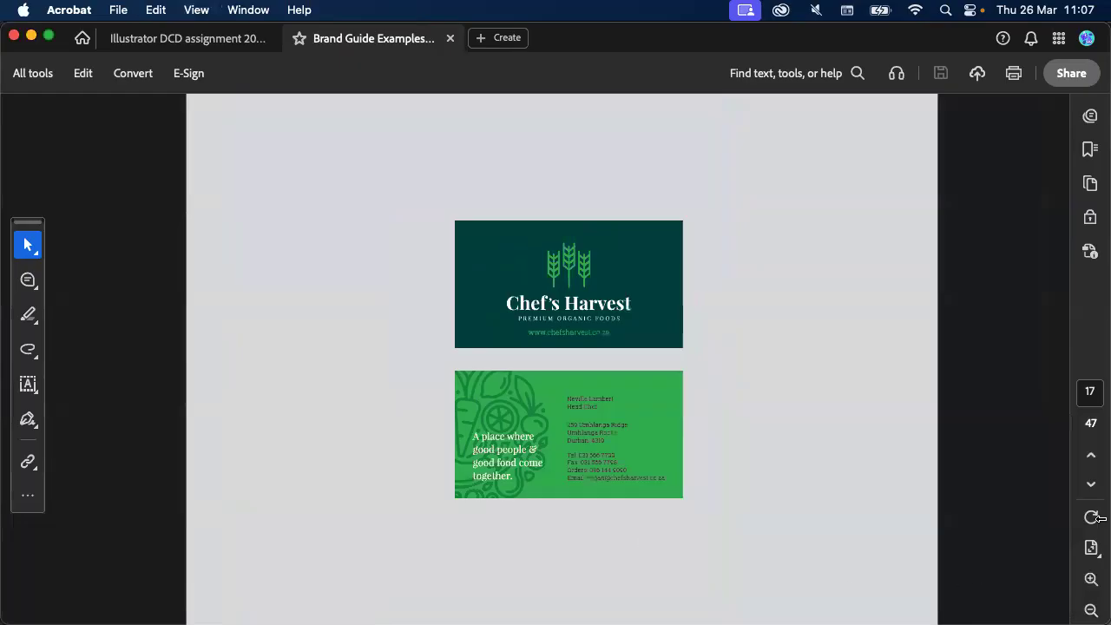
Revisit the Chef's Harvest website and app advert on pages 14 and 15, then return to the BEATS guidelines cover on page 18
left_click(1089, 488)
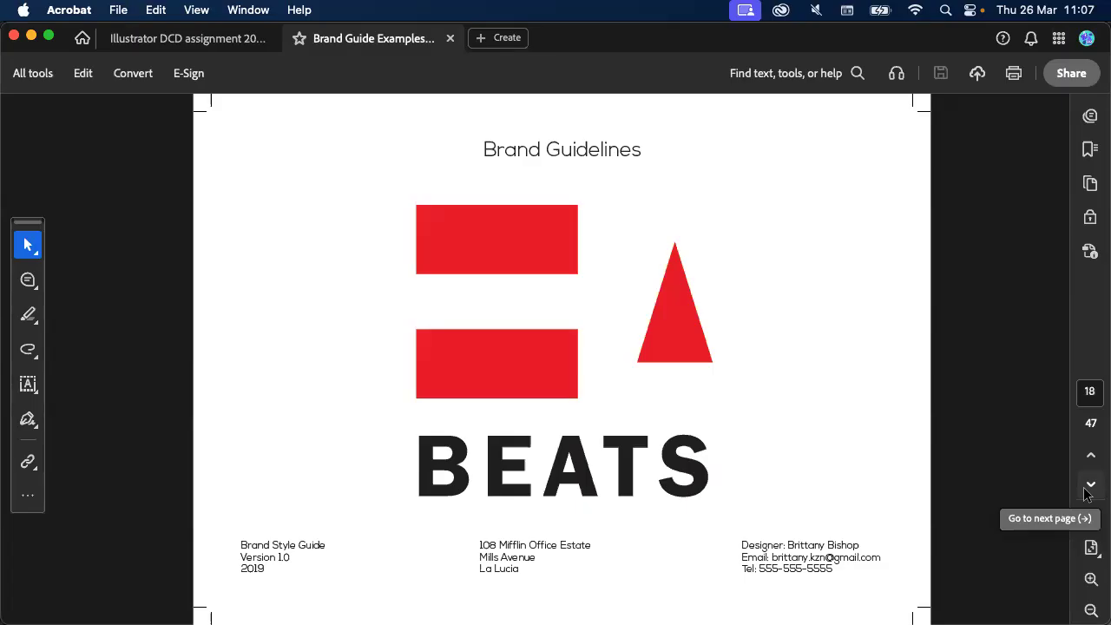
scroll(1084, 493, "up", 3)
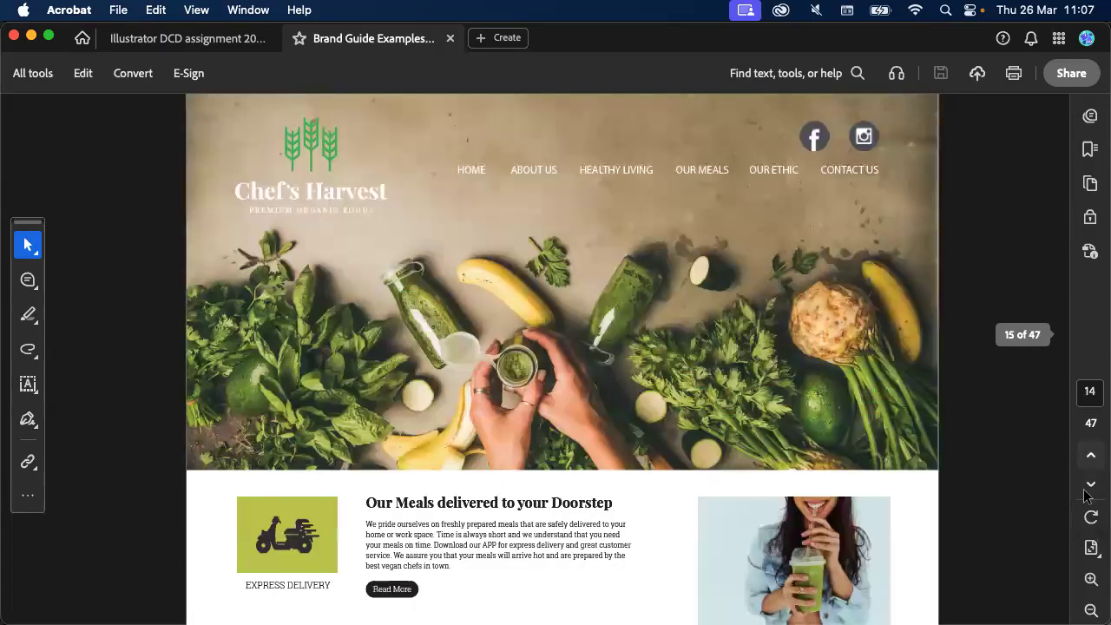
left_click(1087, 488)
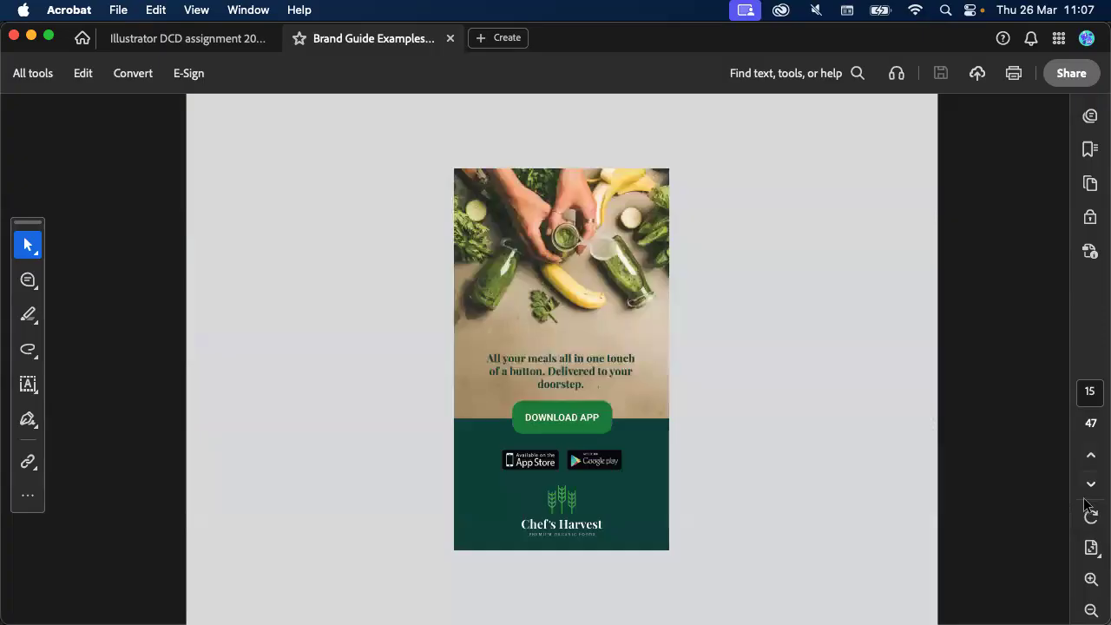
left_click(1090, 485)
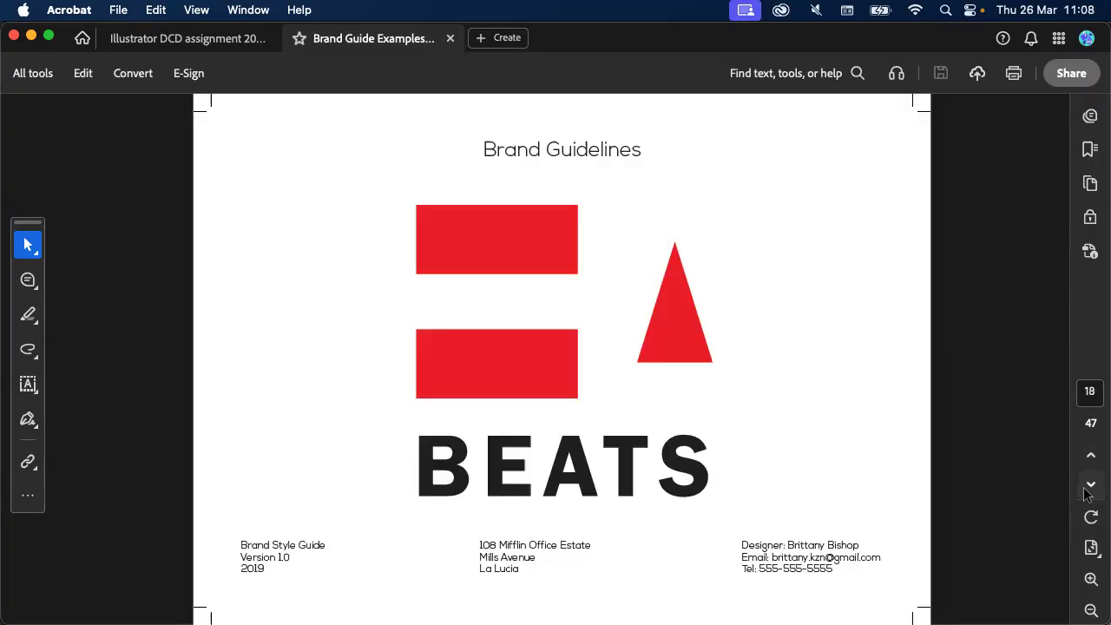
Go to page 19 and examine the BEATS Stationery mockups up close, then the full Stationery and Branding spread
left_click(1090, 484)
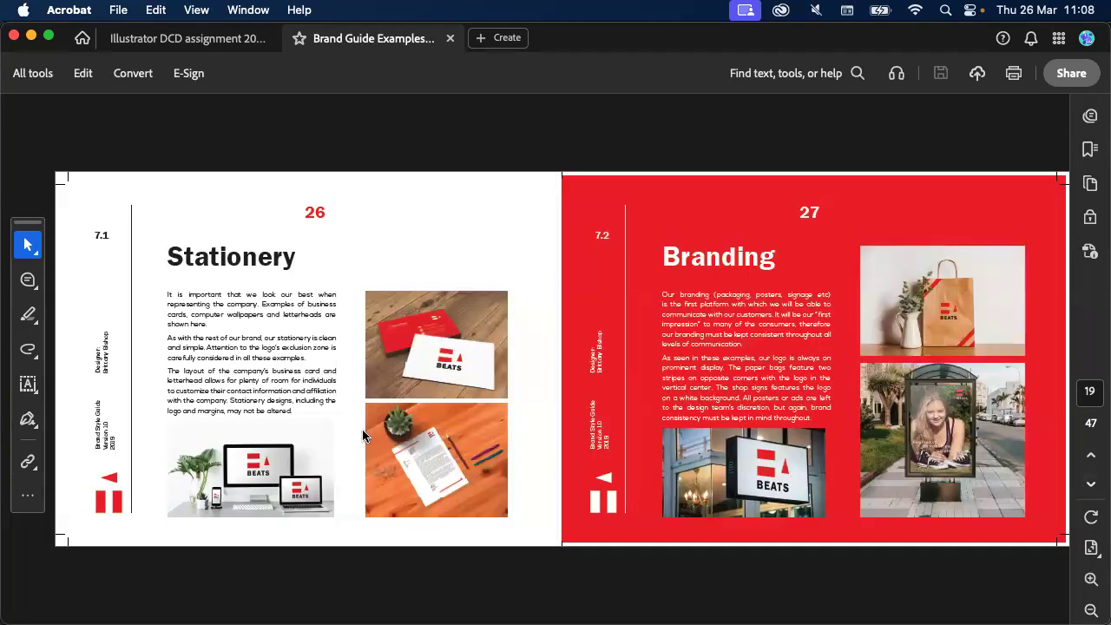
scroll(368, 429, "up", 2)
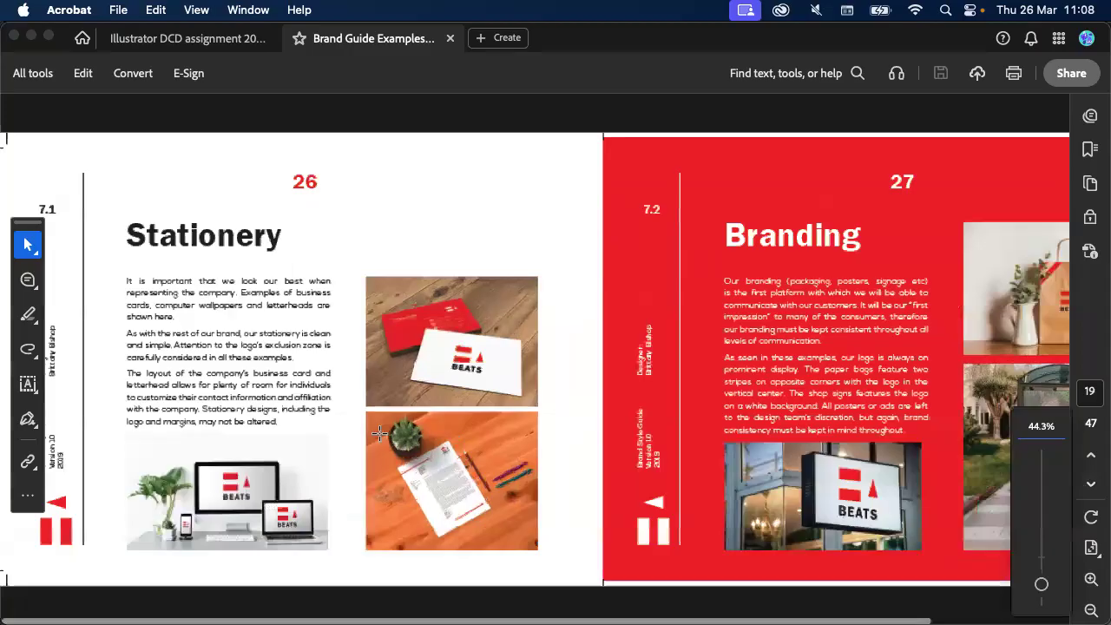
scroll(379, 432, "up", 3)
scroll(616, 278, "left", 2)
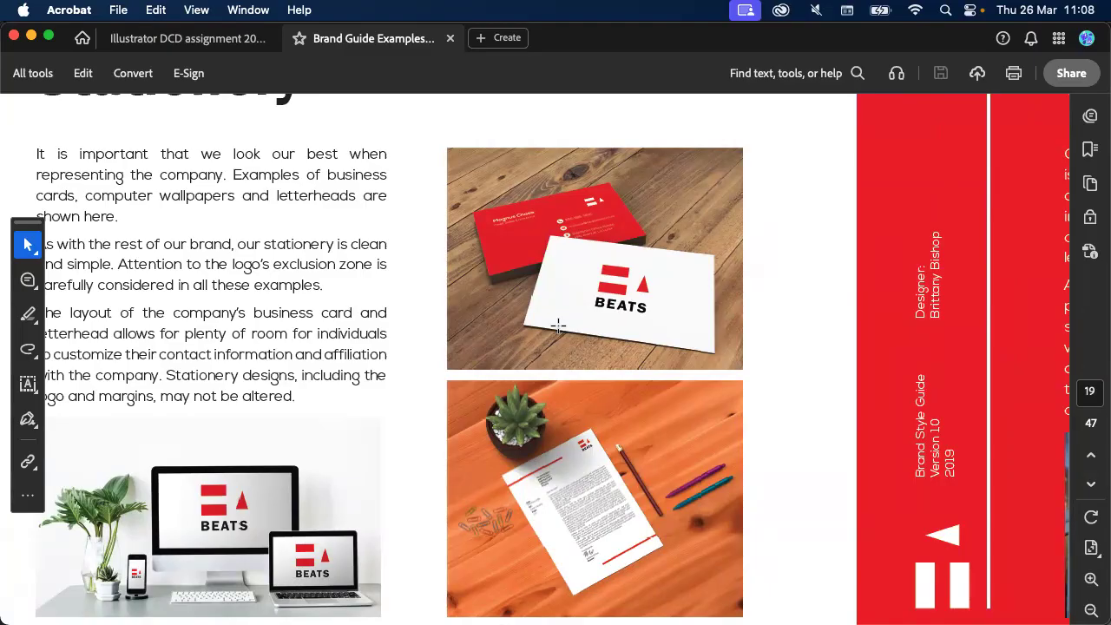
scroll(557, 324, "down", 5)
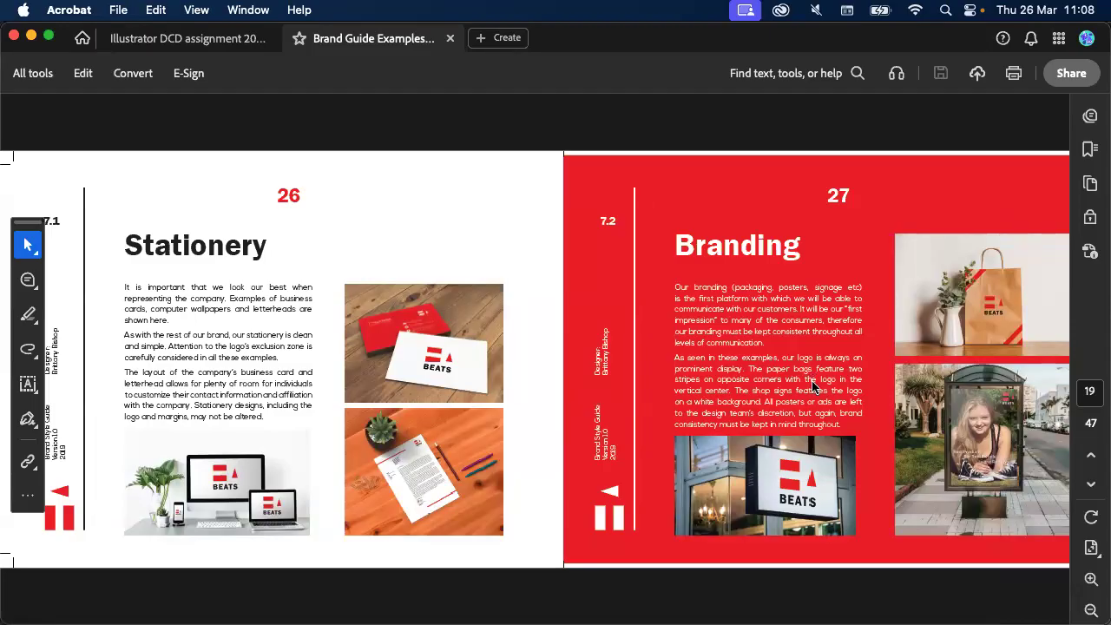
View the BEATS Products spread on page 20 and continue to the Hashtag brand guide cover on page 21
scroll(814, 388, "down", 2)
scroll(589, 384, "down", 3)
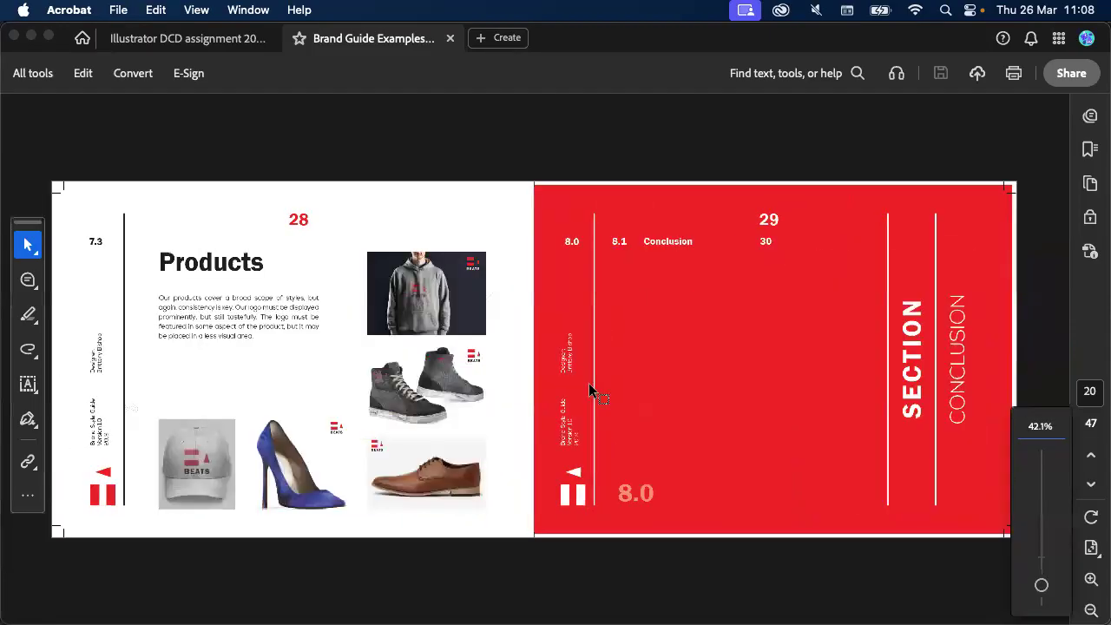
scroll(589, 385, "up", 2)
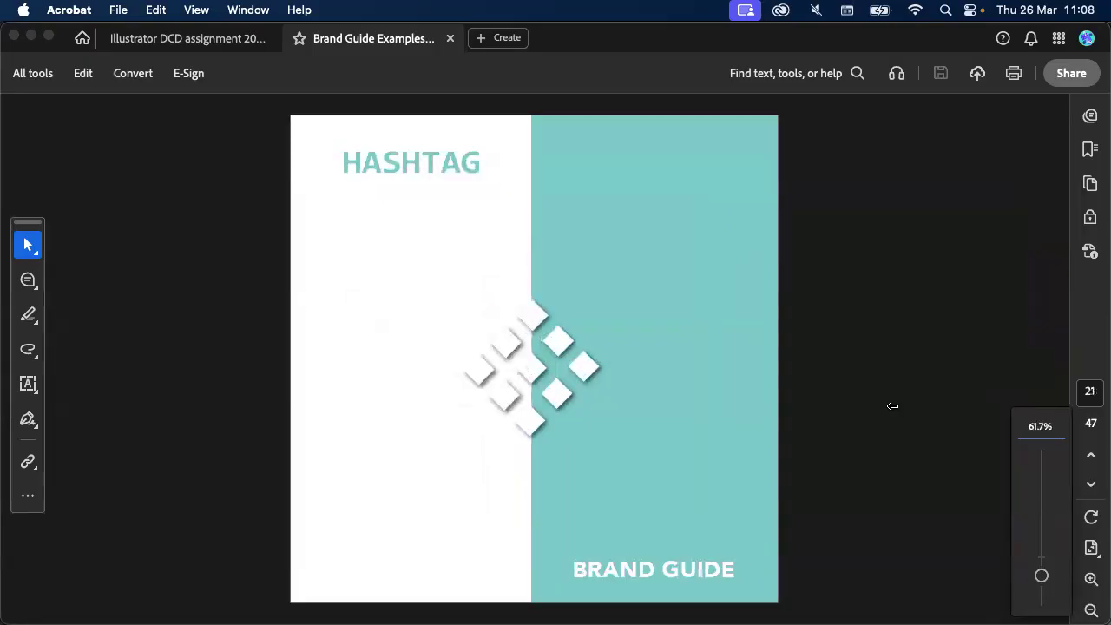
Go to page 22 and examine the Hashtag letterhead, business card, envelope and brand guide mockups up close
left_click(1091, 484)
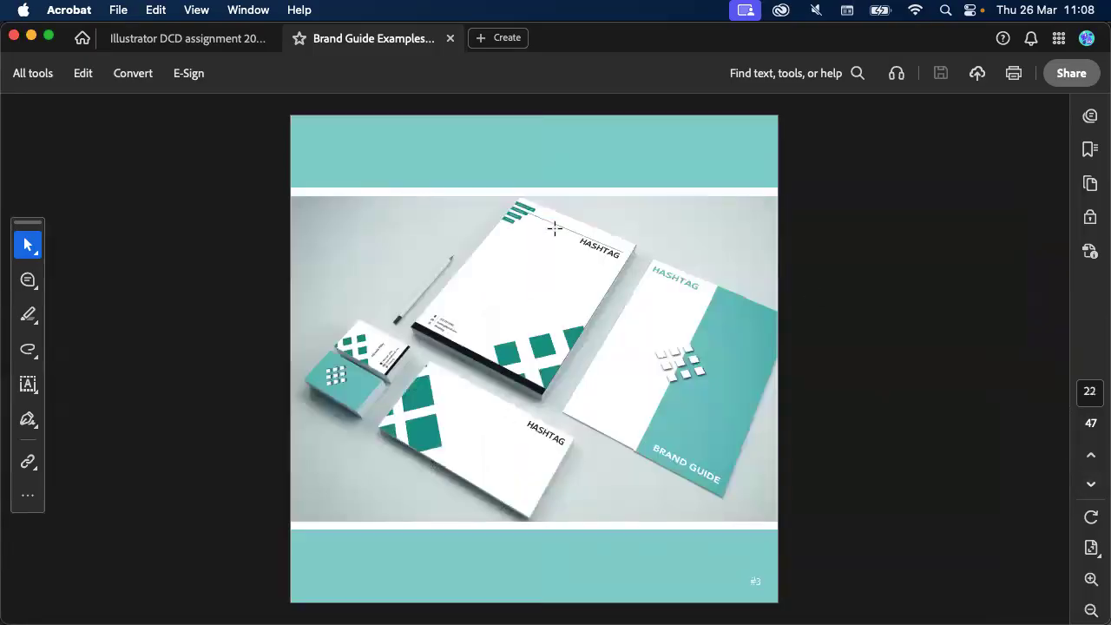
scroll(554, 228, "up", 5)
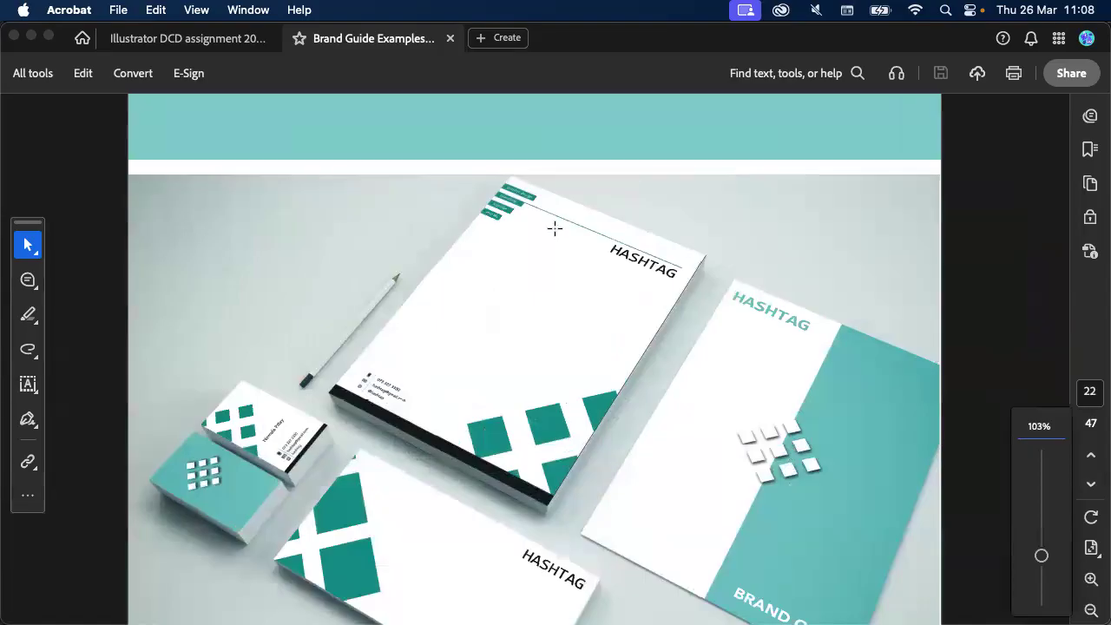
scroll(555, 227, "down", 2)
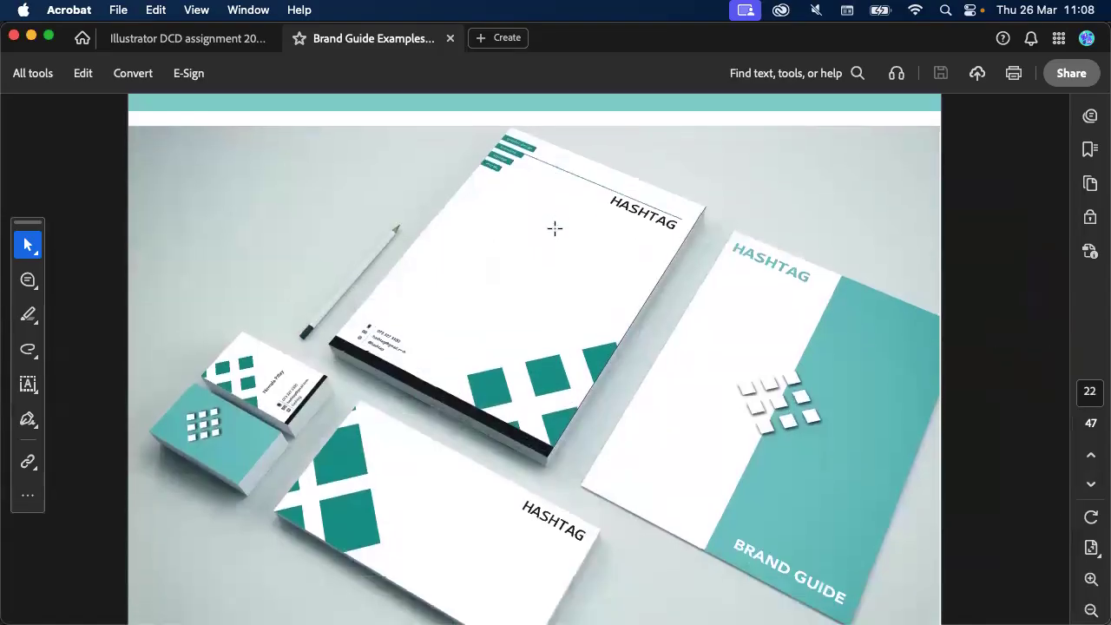
scroll(468, 258, "down", 1)
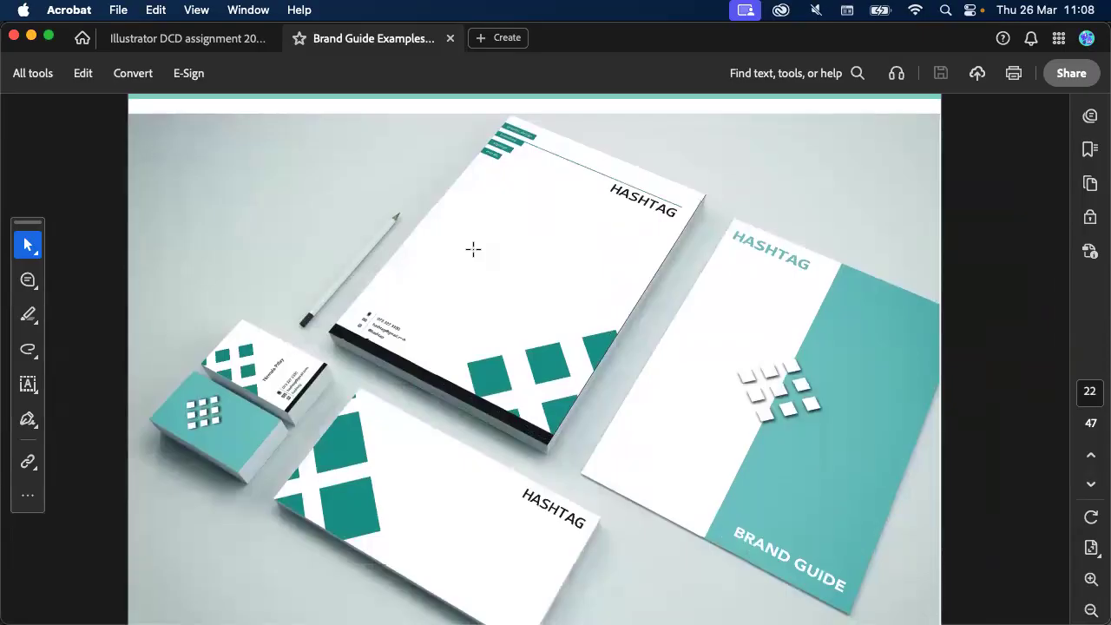
scroll(420, 456, "down", 2)
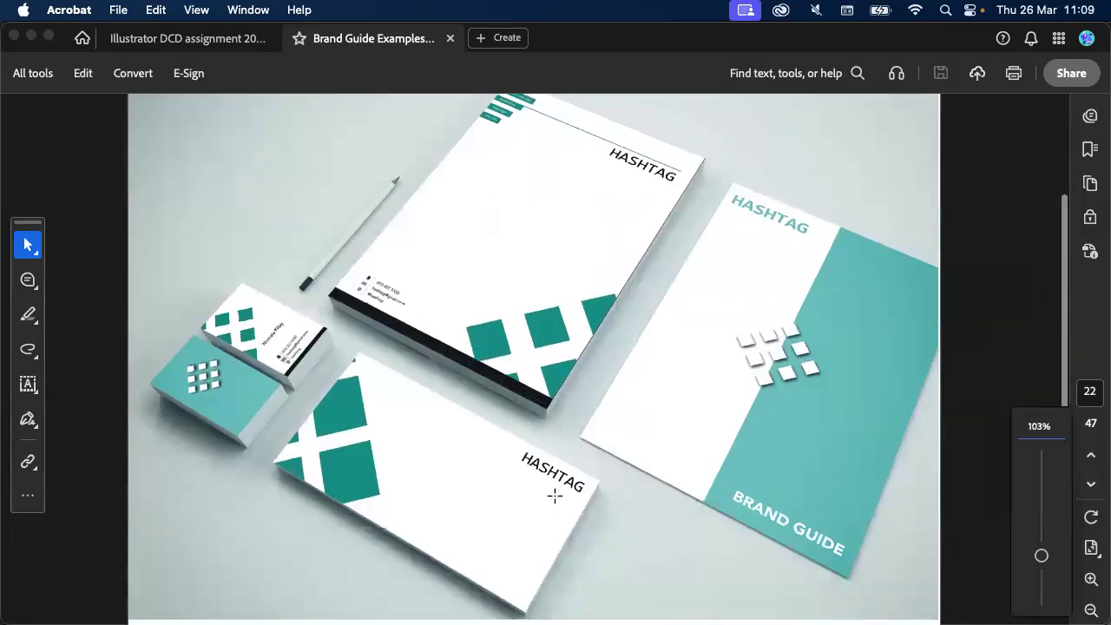
View the whole Hashtag merchandise spread on page 23, then continue to the déjà brew brand guide cover on page 24
left_click(1091, 609)
left_click(1091, 485)
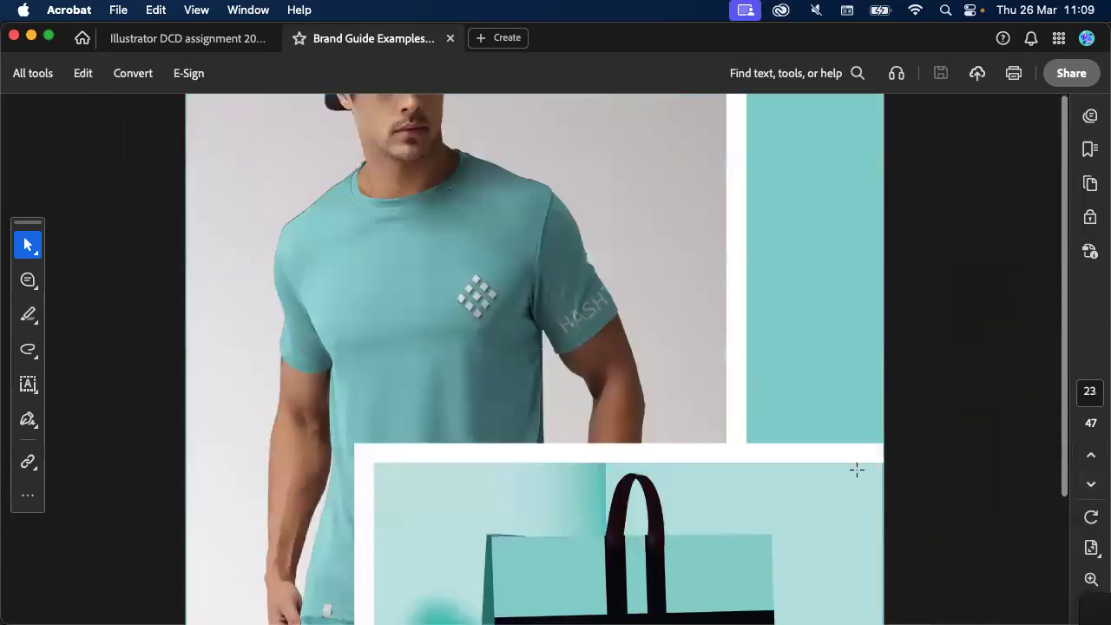
key("super+0")
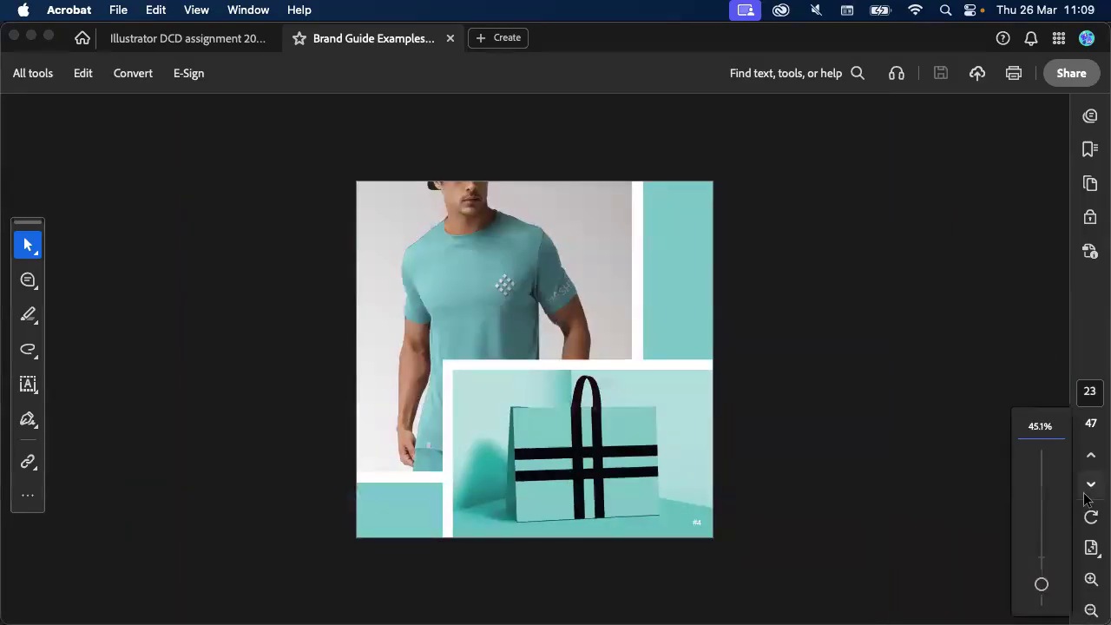
left_click(1091, 483)
scroll(674, 451, "up", 5)
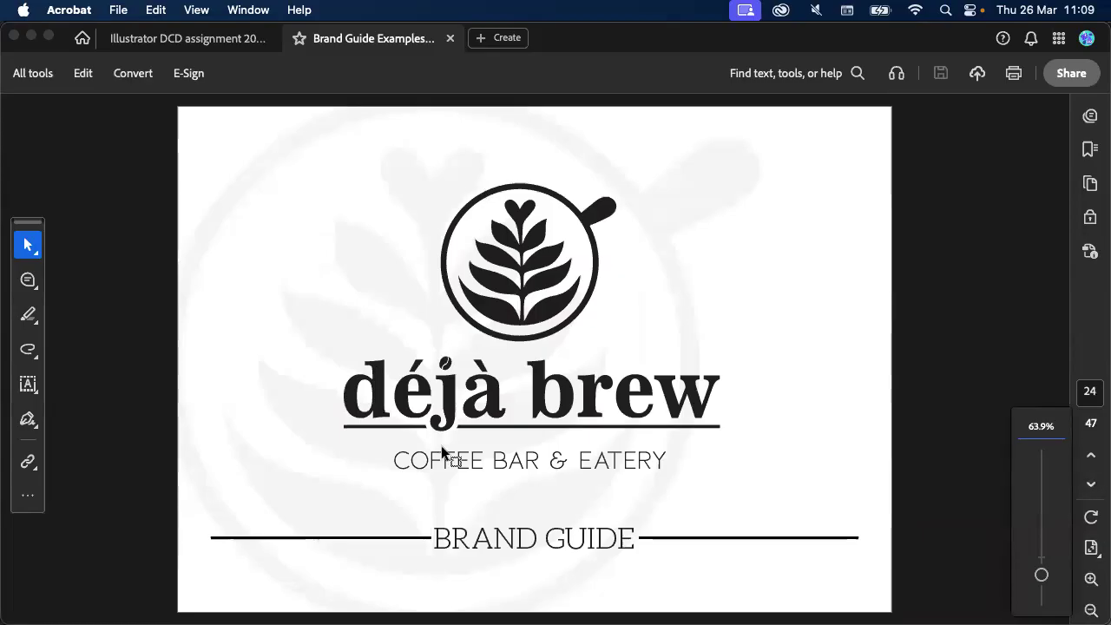
Go through the déjà brew logo contents, colour variants and font variants to the incorrect logo interpretations on page 28
left_click(1090, 484)
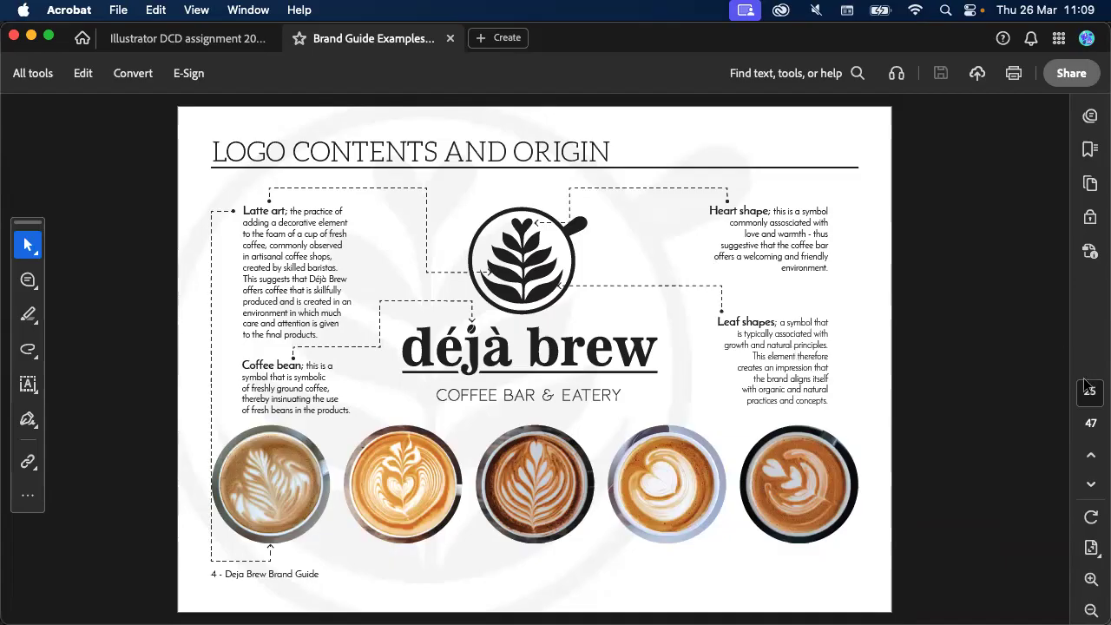
left_click(1090, 483)
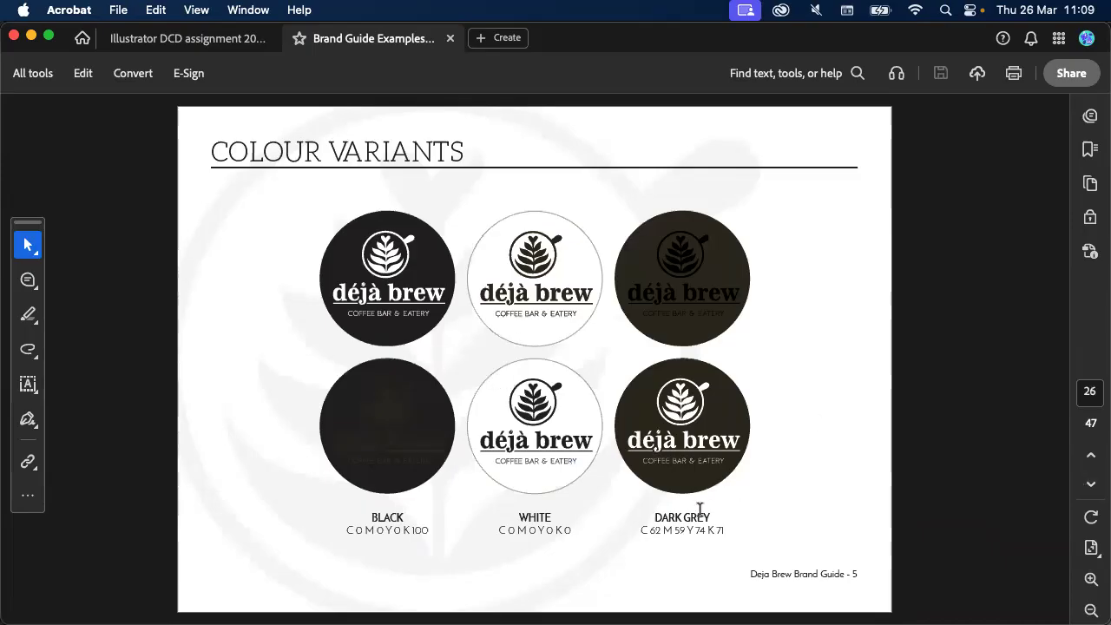
left_click(1090, 483)
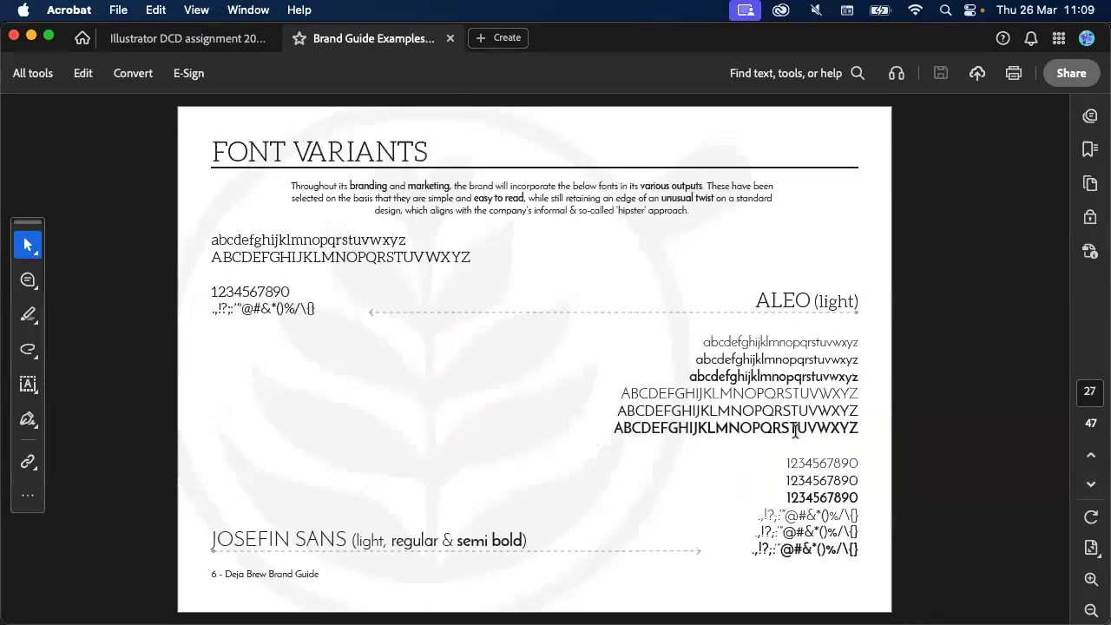
left_click(1090, 485)
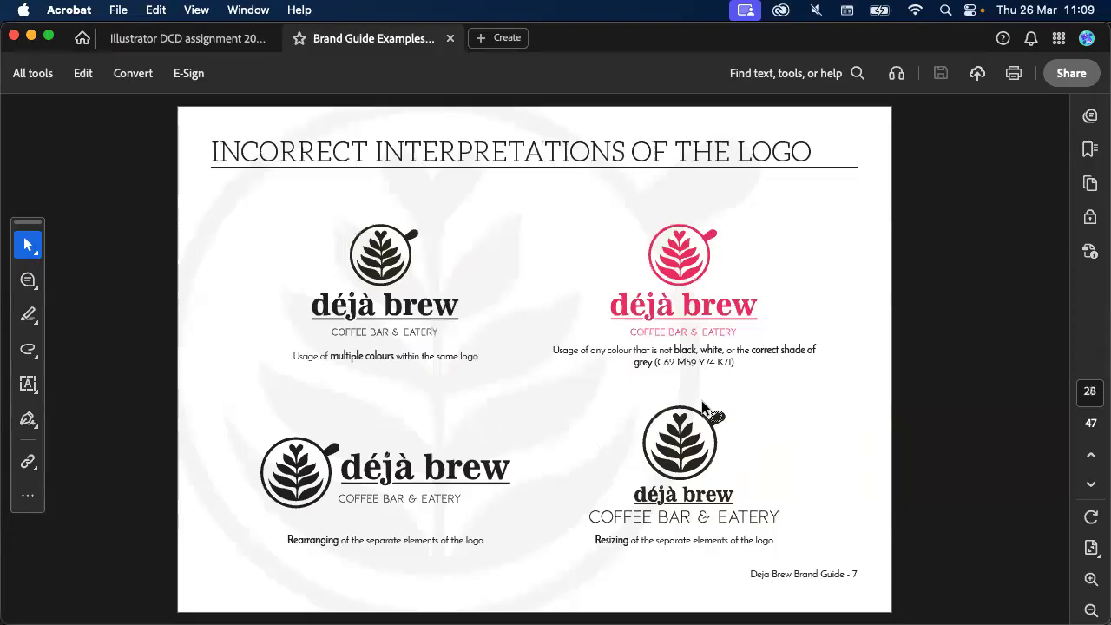
Recheck the déjà brew font variants and incorrect logo interpretations, then view the Business Card design on page 29
left_click(1091, 455)
left_click(1090, 485)
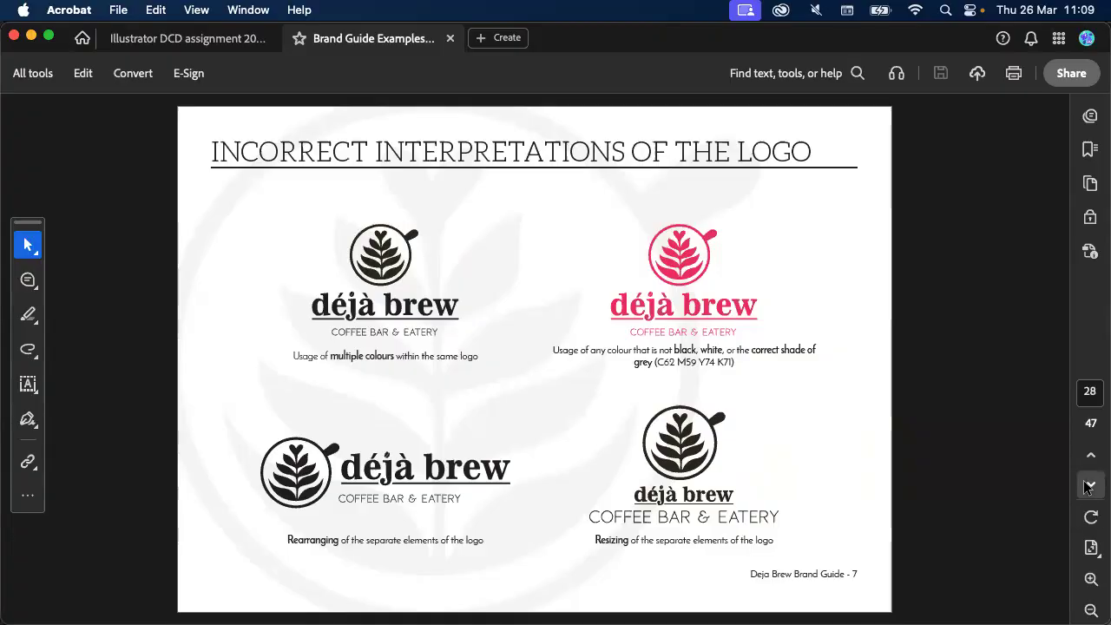
left_click(1089, 486)
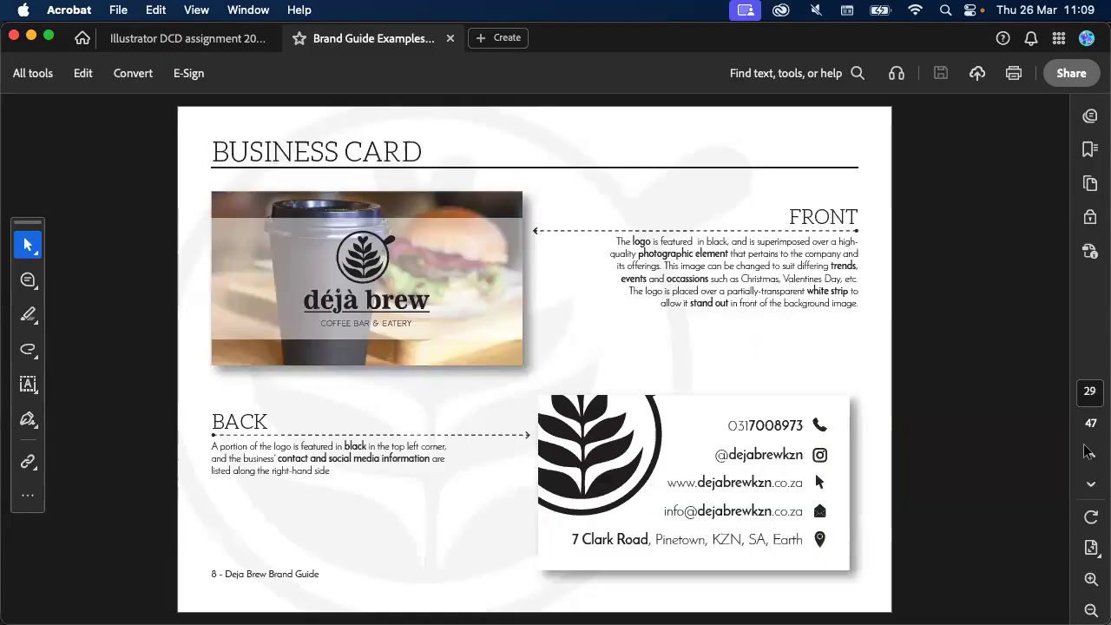
left_click(1087, 449)
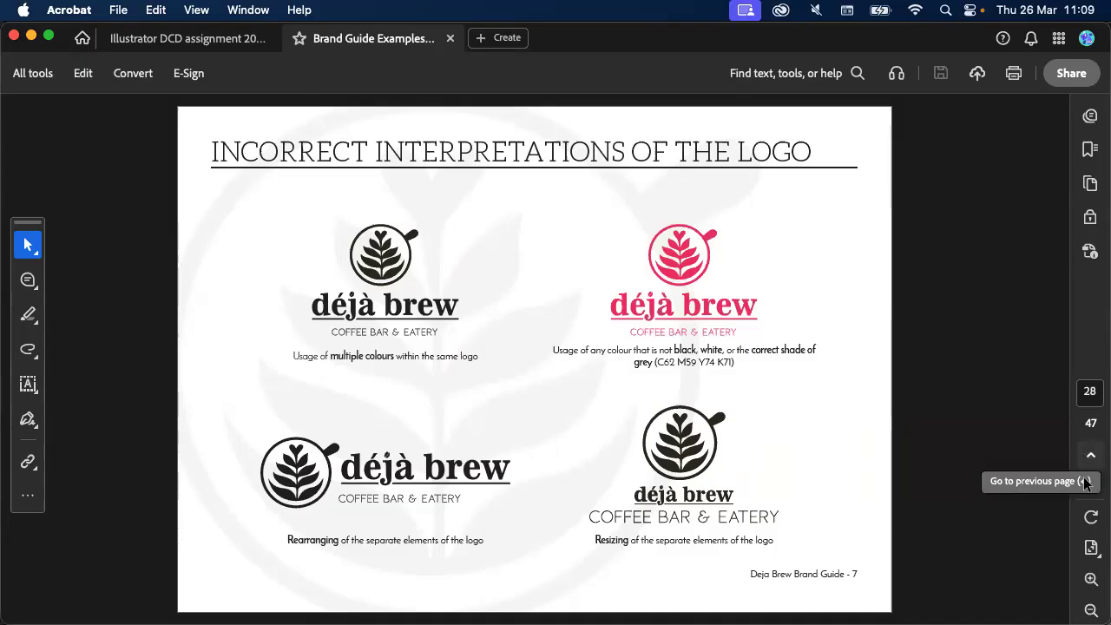
left_click(1086, 483)
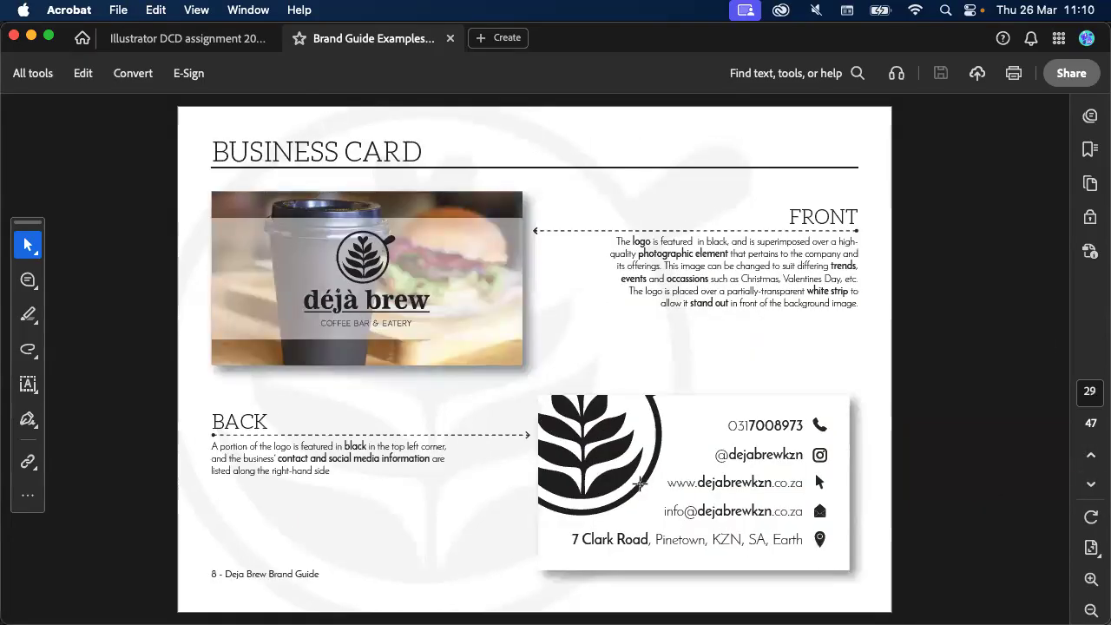
View the déjà brew email signature, letterhead and corporate identity visual, continuing to the social media logo usage on page 33
left_click(1089, 482)
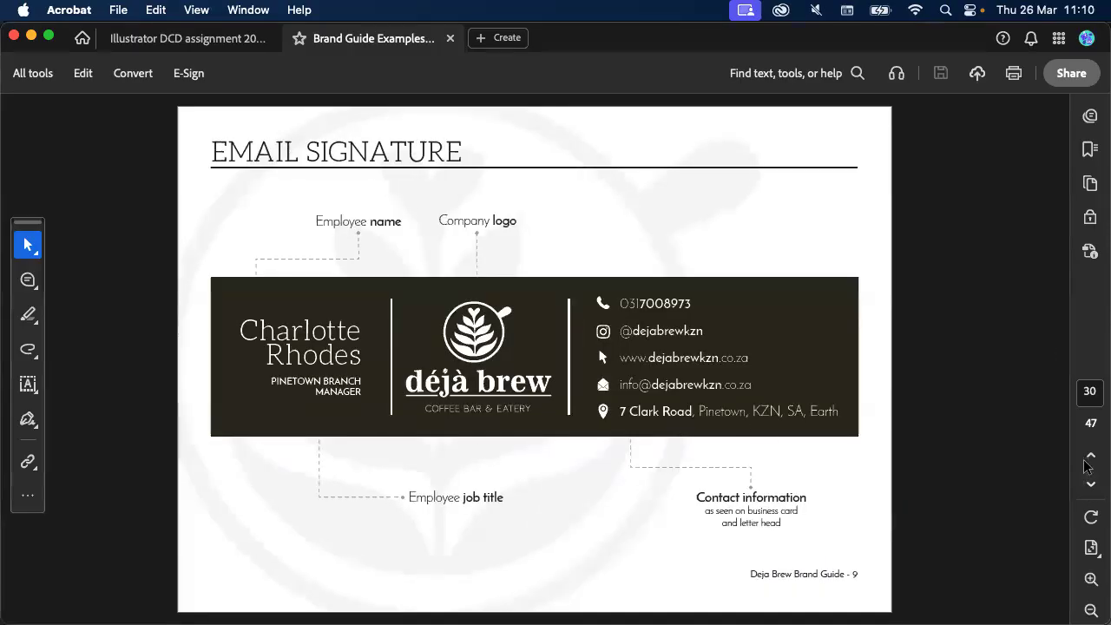
left_click(1088, 484)
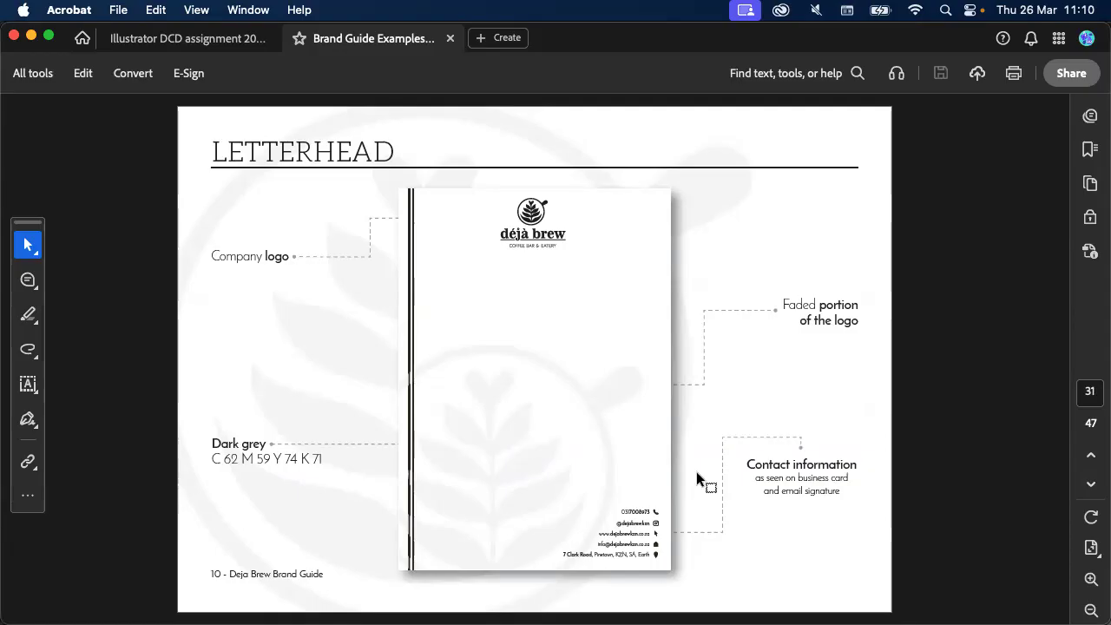
left_click(1084, 493)
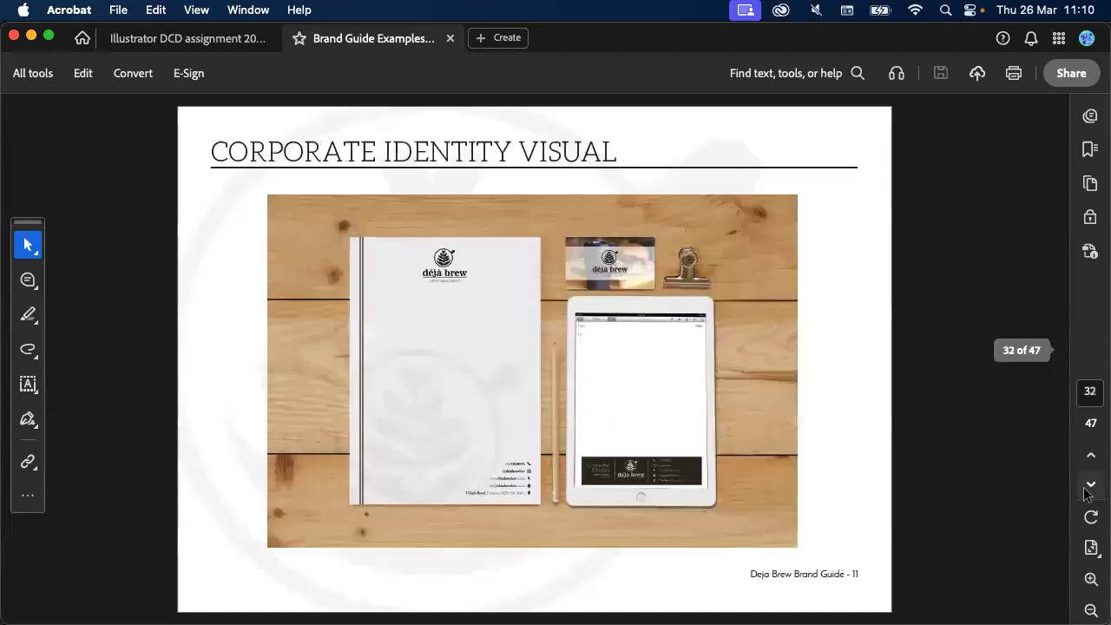
left_click(1091, 485)
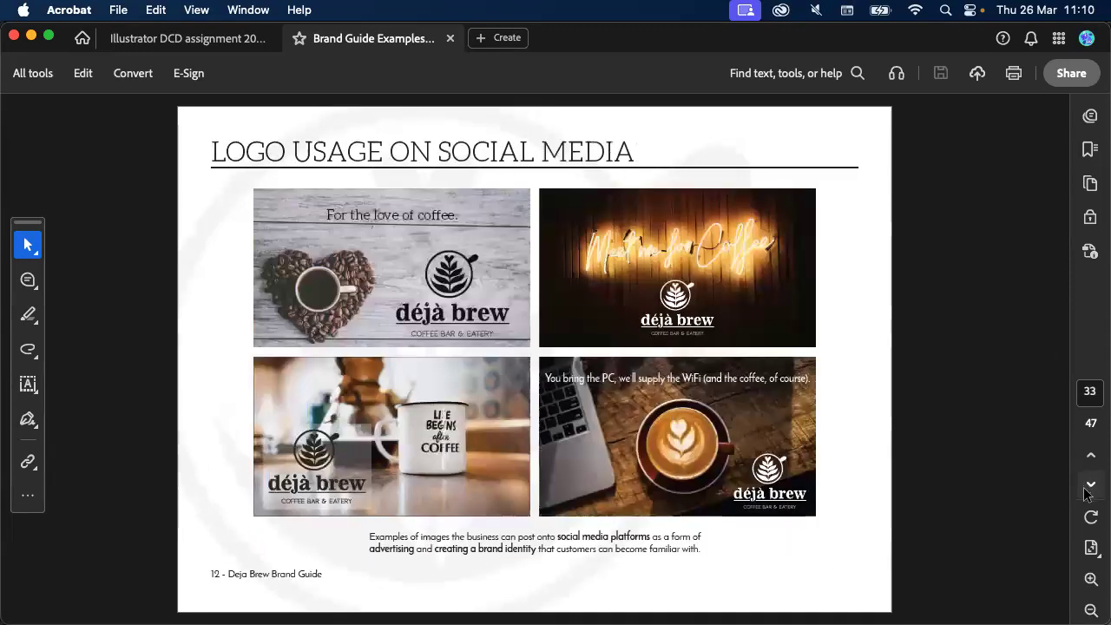
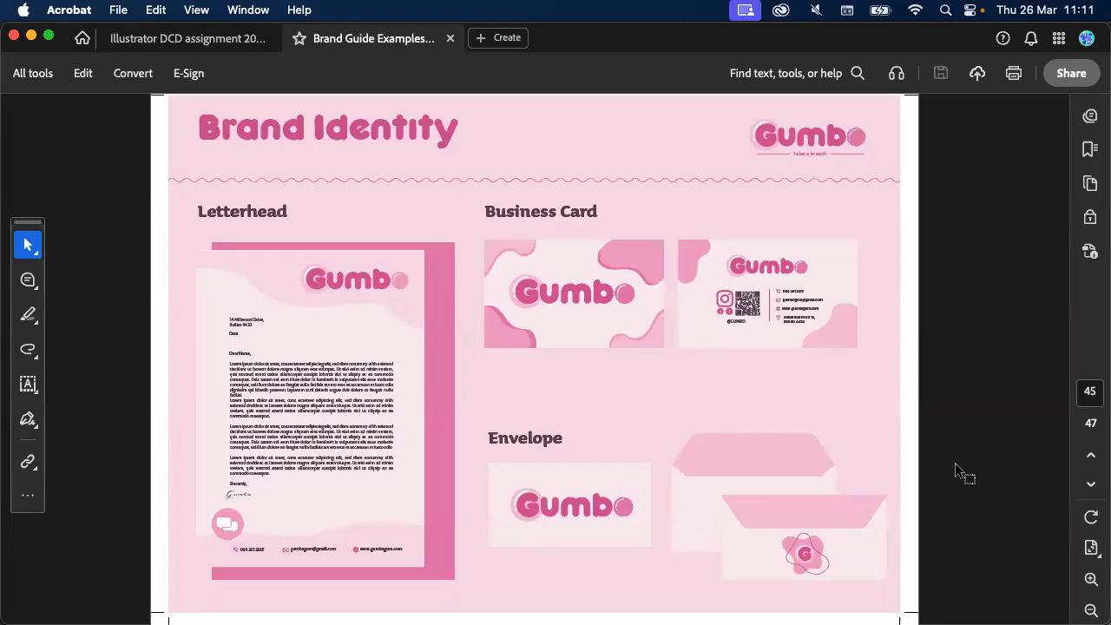
Go to the last page of the brand guide examples, then return to the Gumbo logo variations on page 46
left_click(1088, 486)
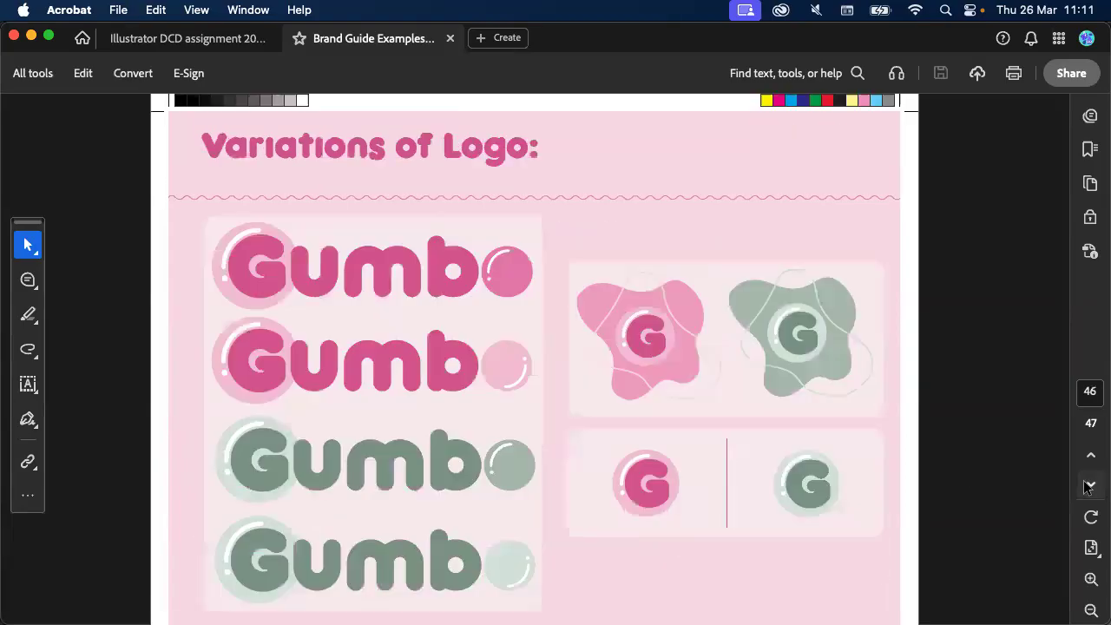
left_click(1089, 486)
left_click(1088, 453)
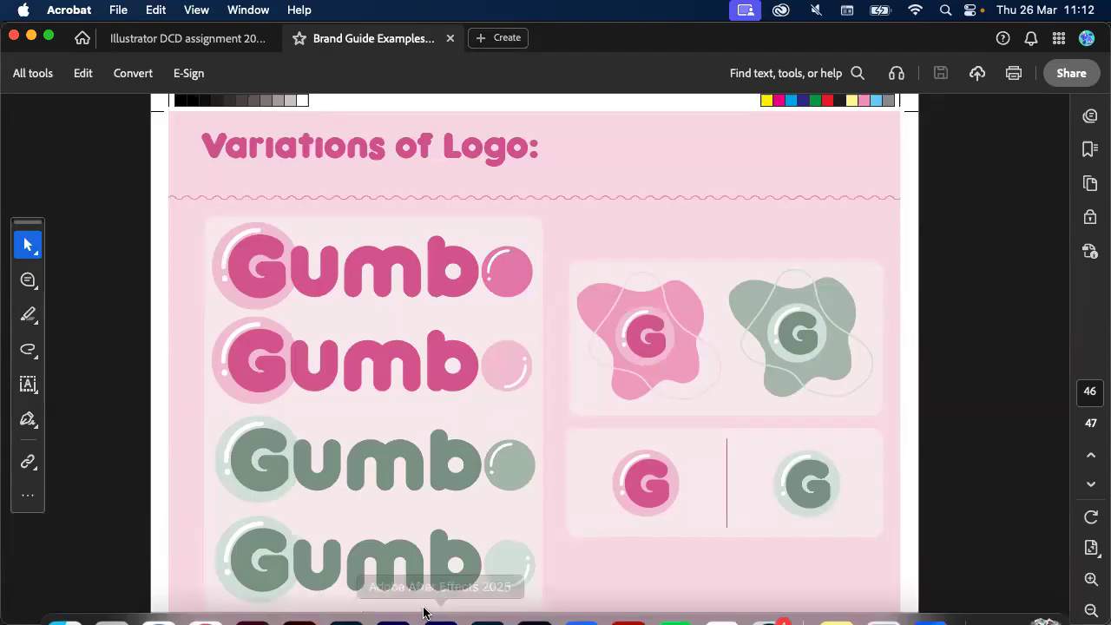
Look briefly at Illustrator, then return to Acrobat and find the submission requirements in the Illustrator assignment brief
mouse_move(379, 592)
left_click(293, 591)
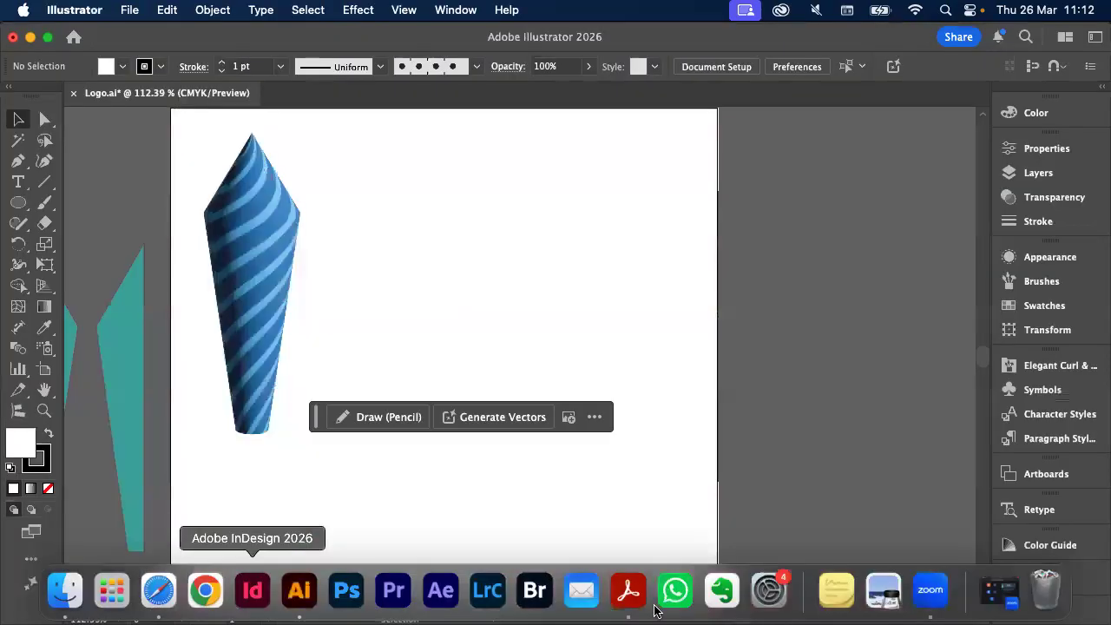
left_click(627, 592)
scroll(589, 401, "down", 5)
left_click(187, 38)
scroll(354, 305, "down", 15)
scroll(354, 305, "up", 3)
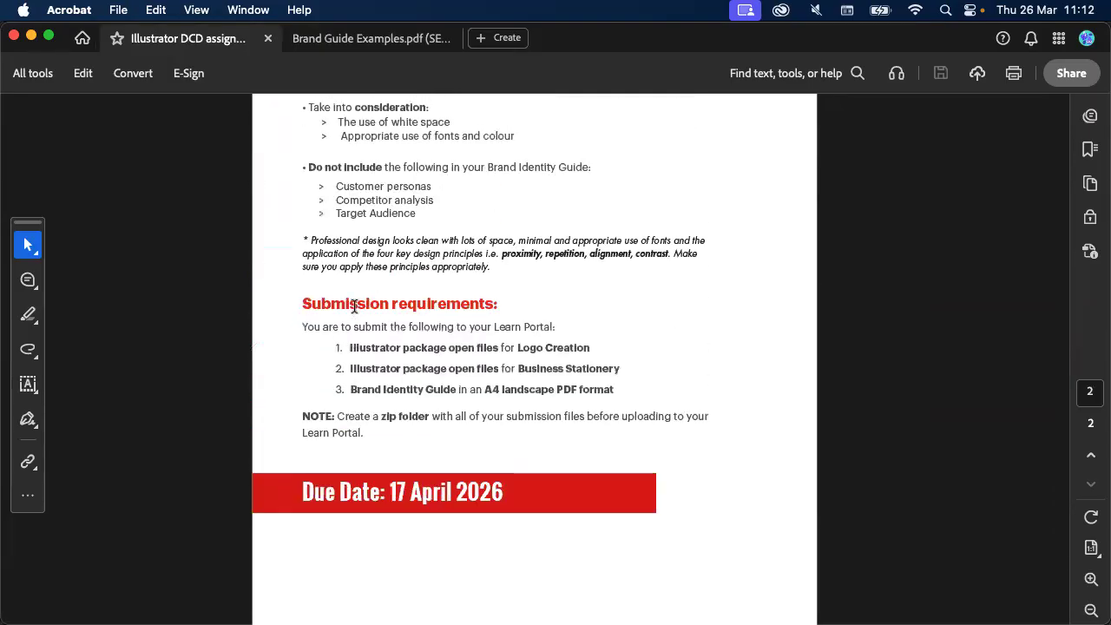
Glance at the brand guide examples, then return to the brief and go back to the Assignment 4 heading on page 1
left_click(300, 36)
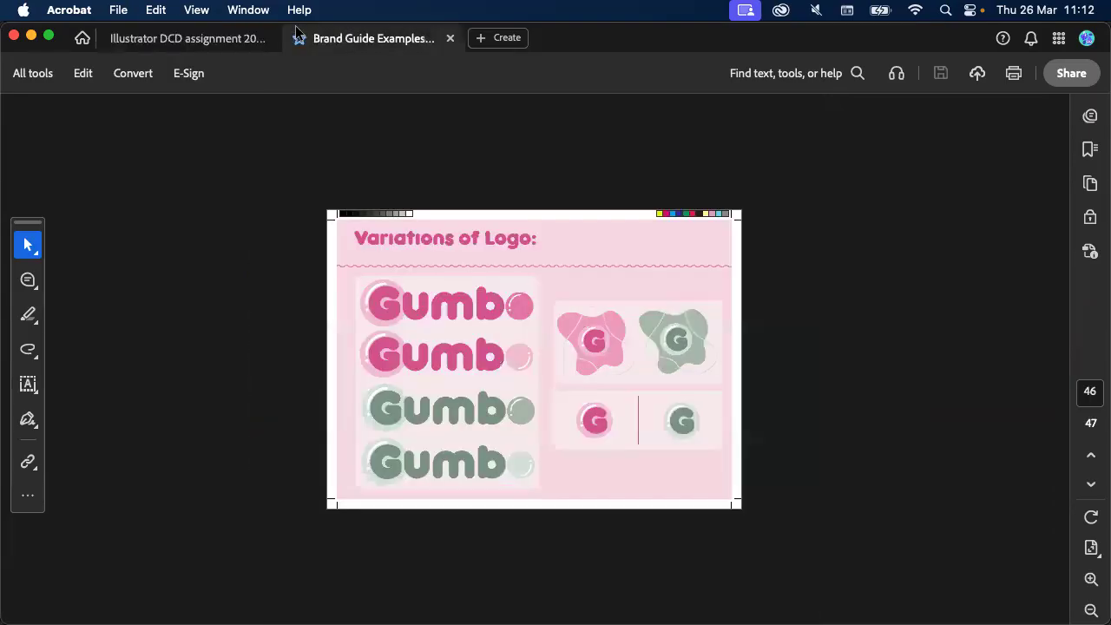
left_click(211, 39)
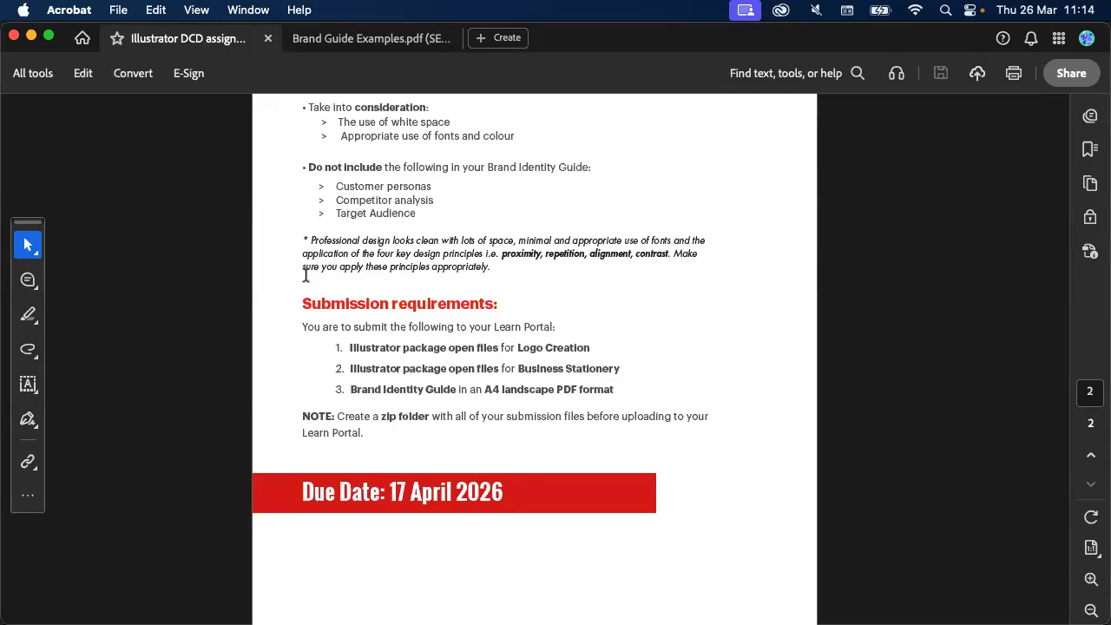
scroll(306, 275, "up", 10)
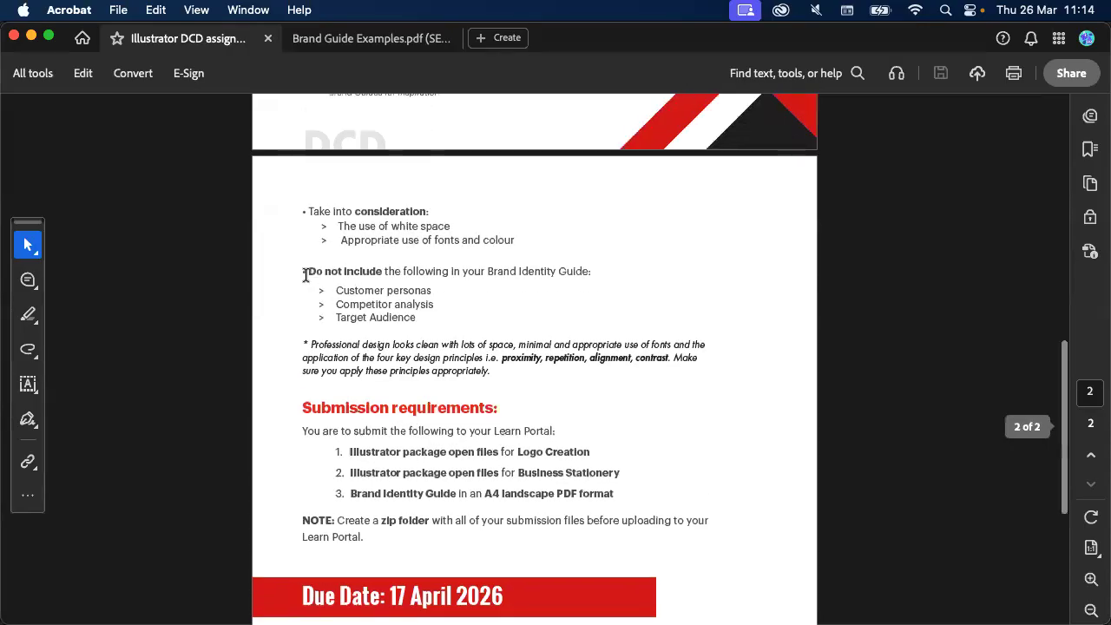
scroll(305, 275, "up", 5)
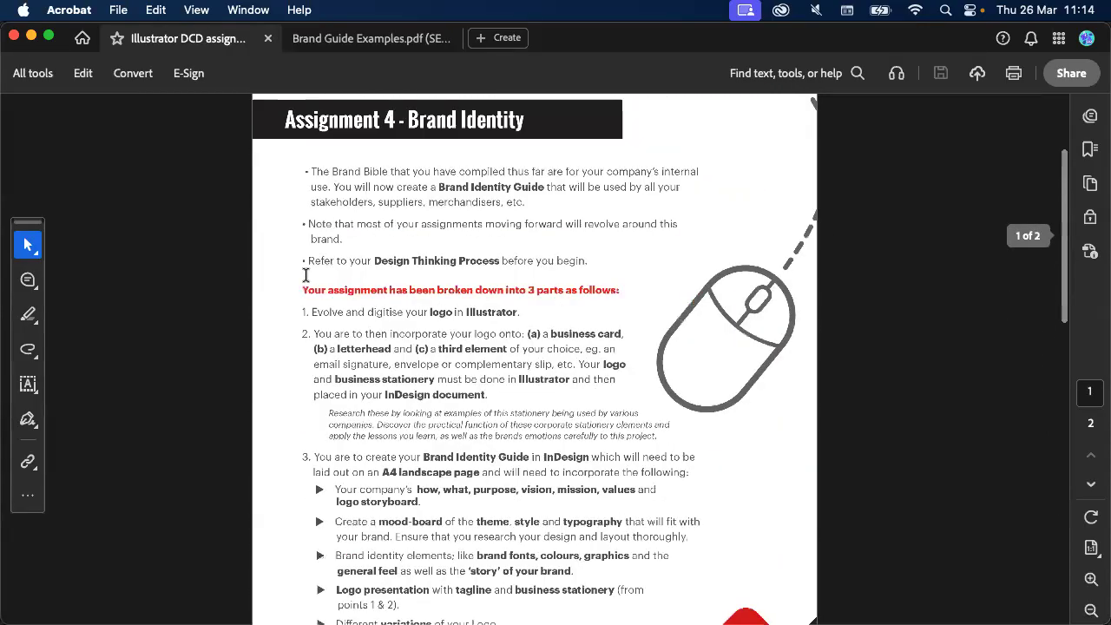
scroll(306, 275, "up", 2)
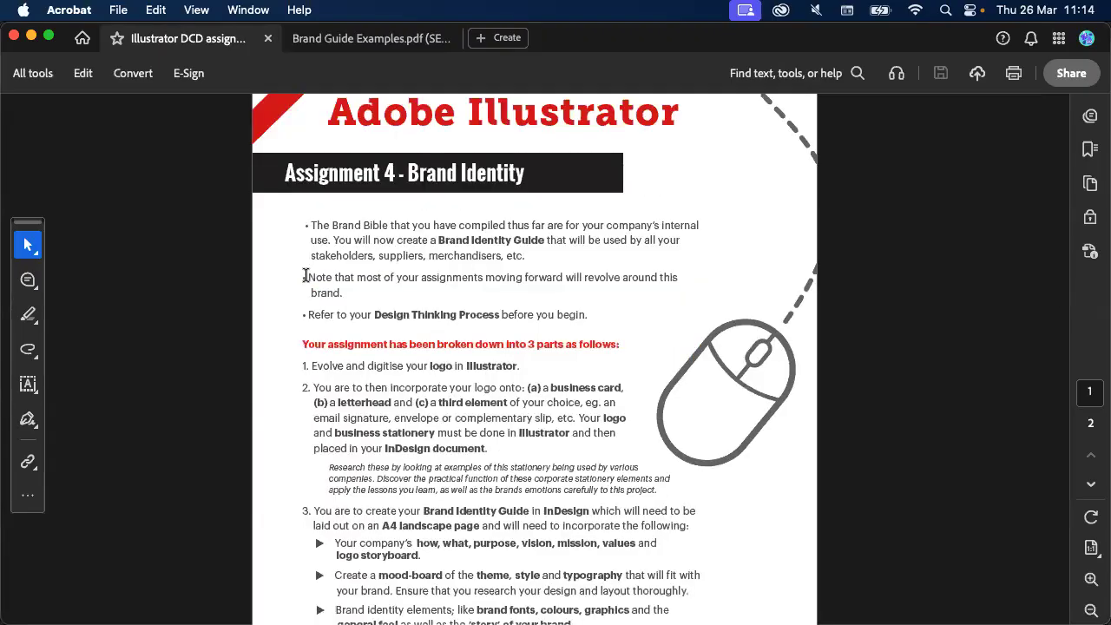
Switch to Safari, reload the 1 Year DCD 2026 - First Semester course page and open its Illustrator section
mouse_move(111, 603)
left_click(157, 597)
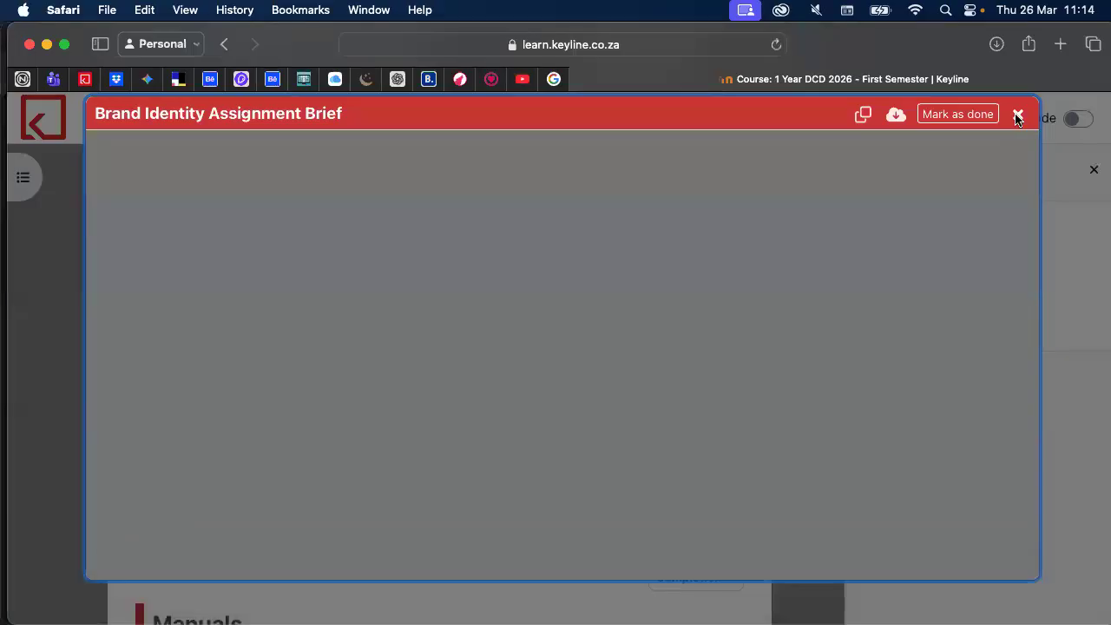
left_click(776, 46)
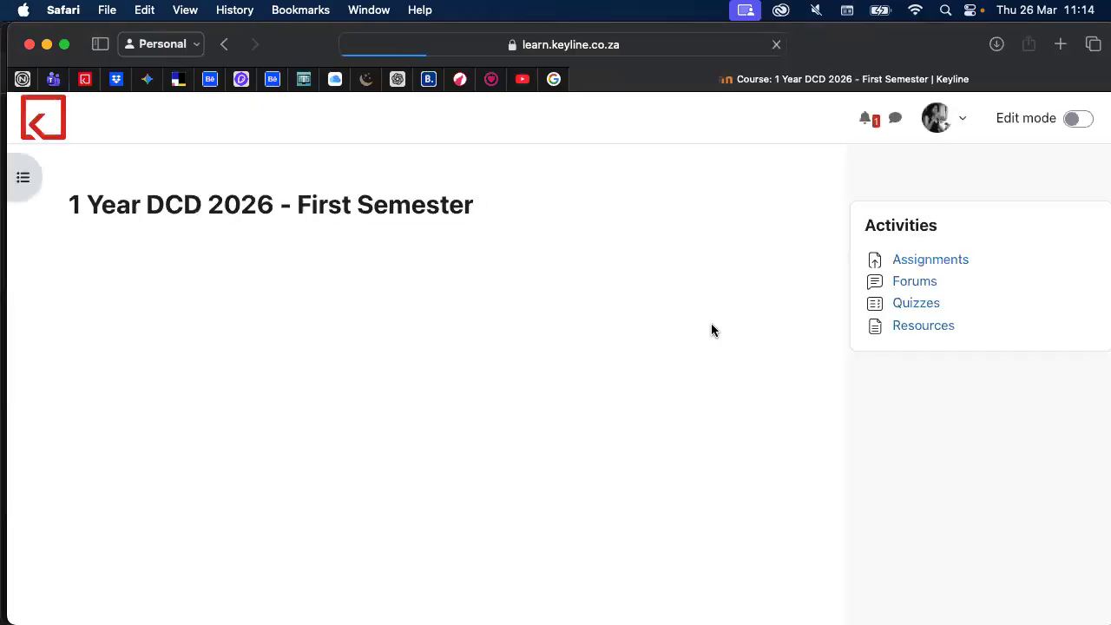
scroll(710, 328, "down", 15)
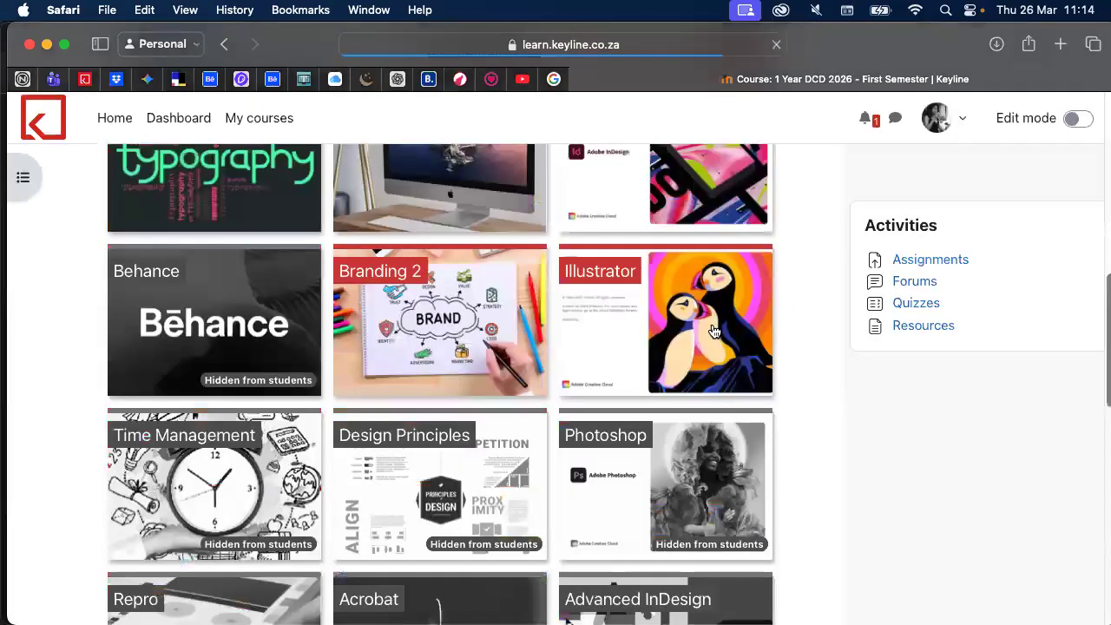
scroll(695, 347, "up", 5)
scroll(673, 369, "up", 3)
left_click(673, 369)
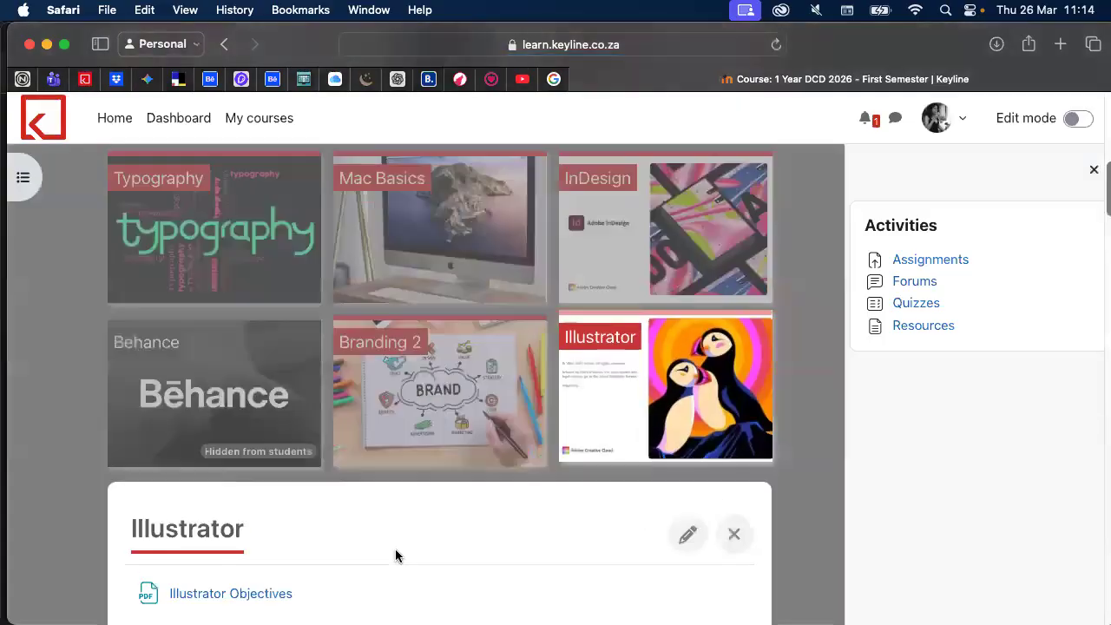
Examine the opening and due dates of the Logos, Vector City, Keyline Party and Brand Identity submissions in the Illustrator section
scroll(395, 555, "down", 15)
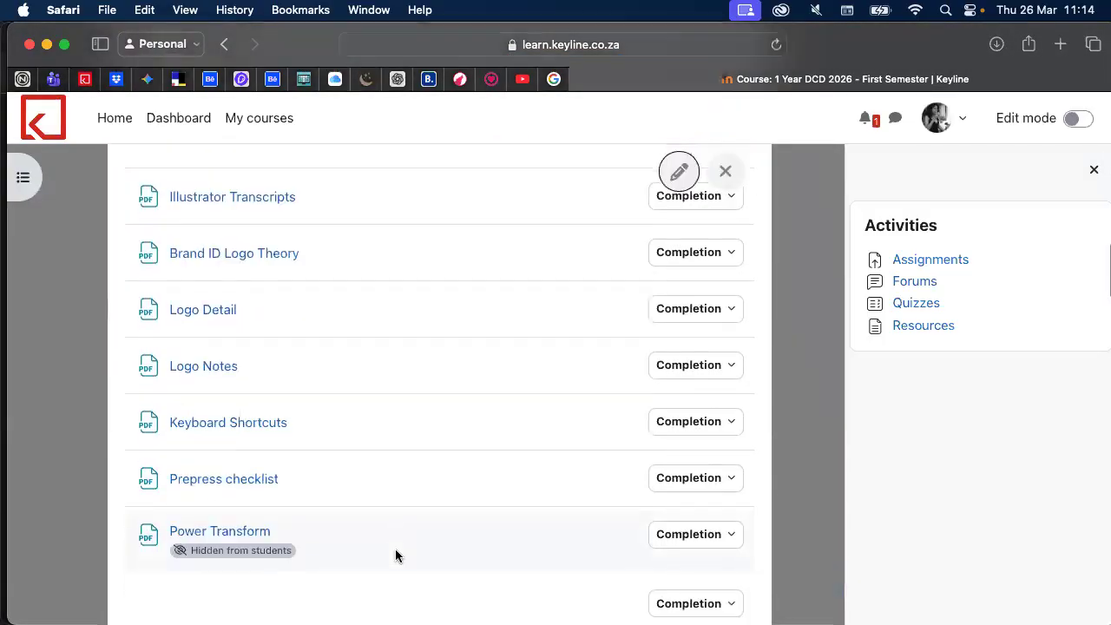
scroll(395, 556, "down", 10)
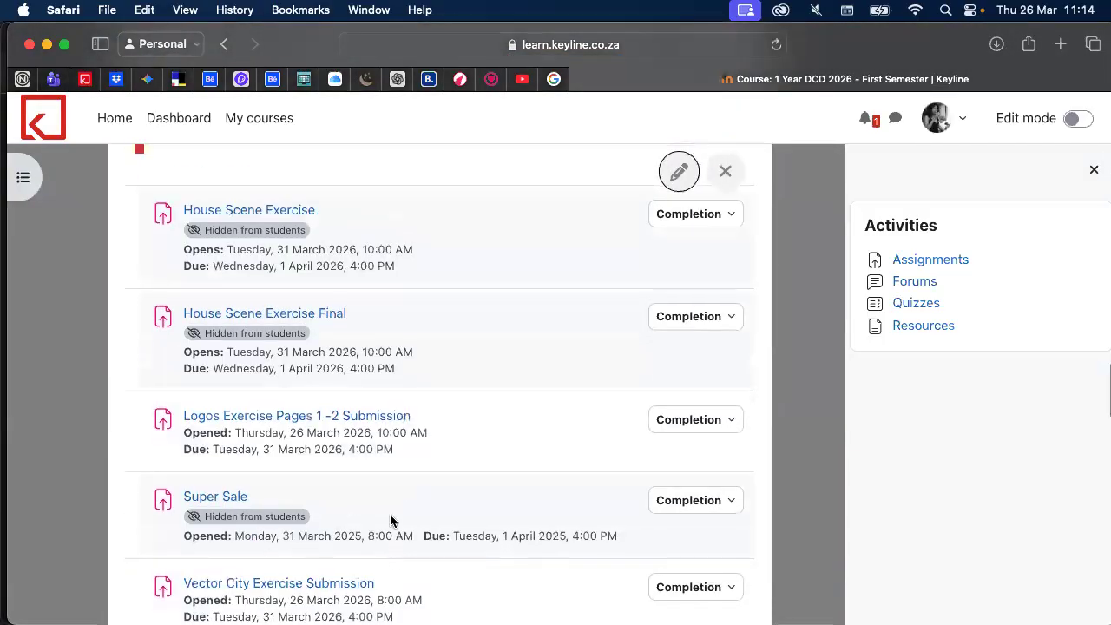
scroll(325, 376, "down", 1)
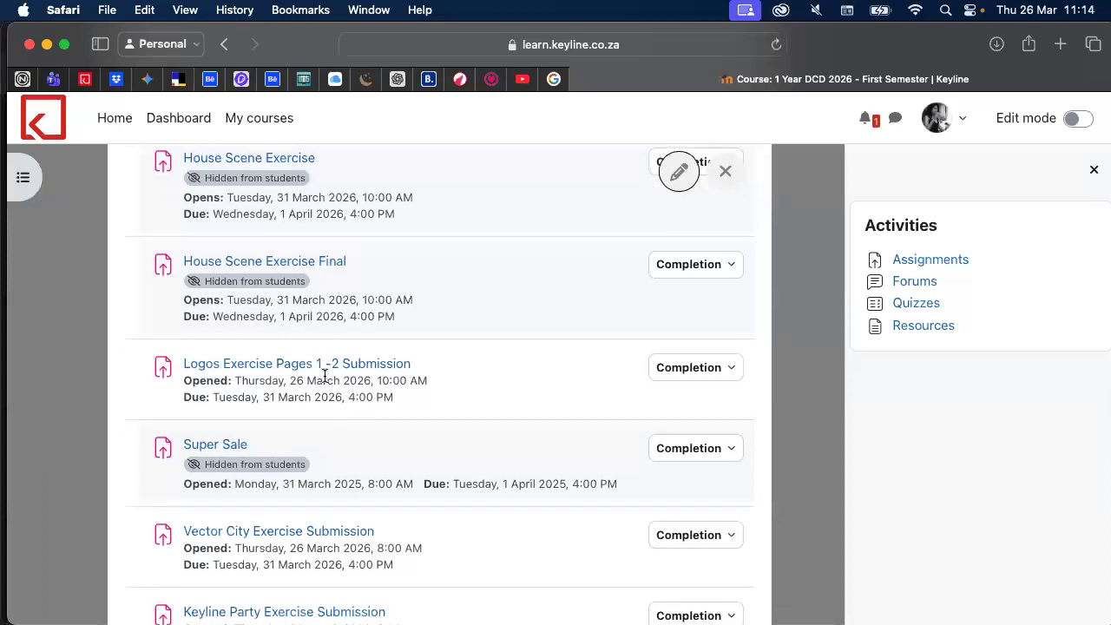
scroll(325, 376, "down", 5)
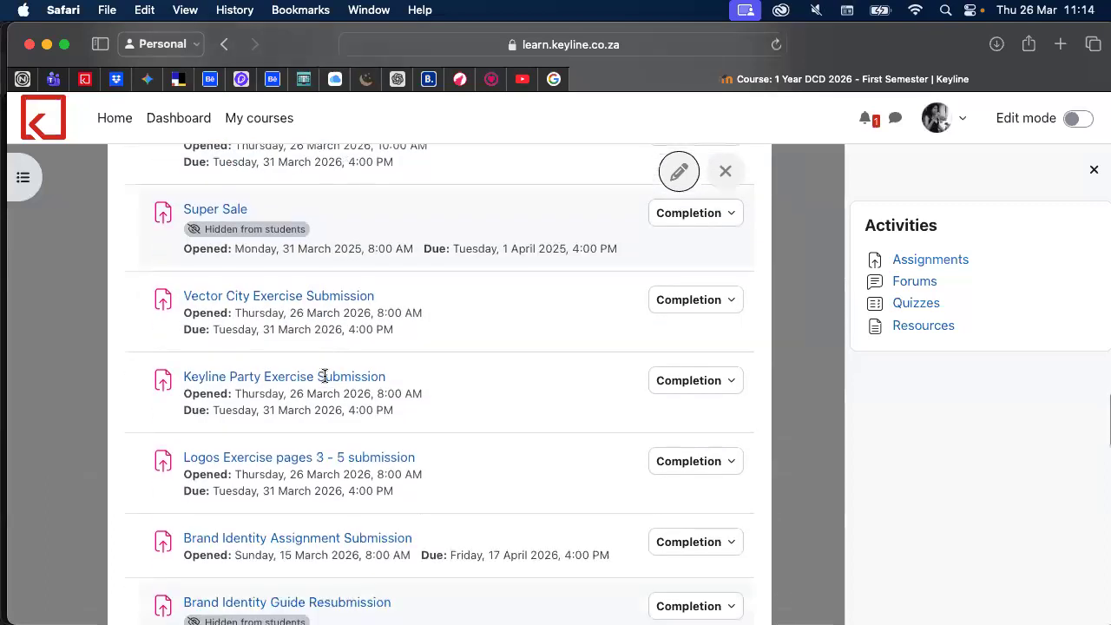
scroll(324, 376, "down", 1)
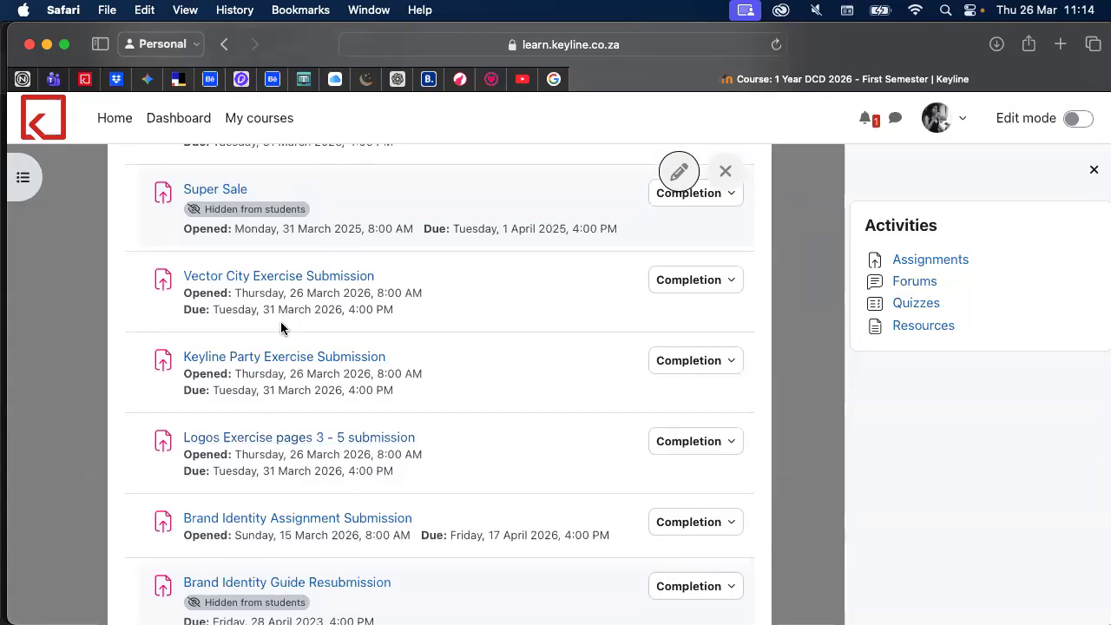
scroll(280, 327, "up", 2)
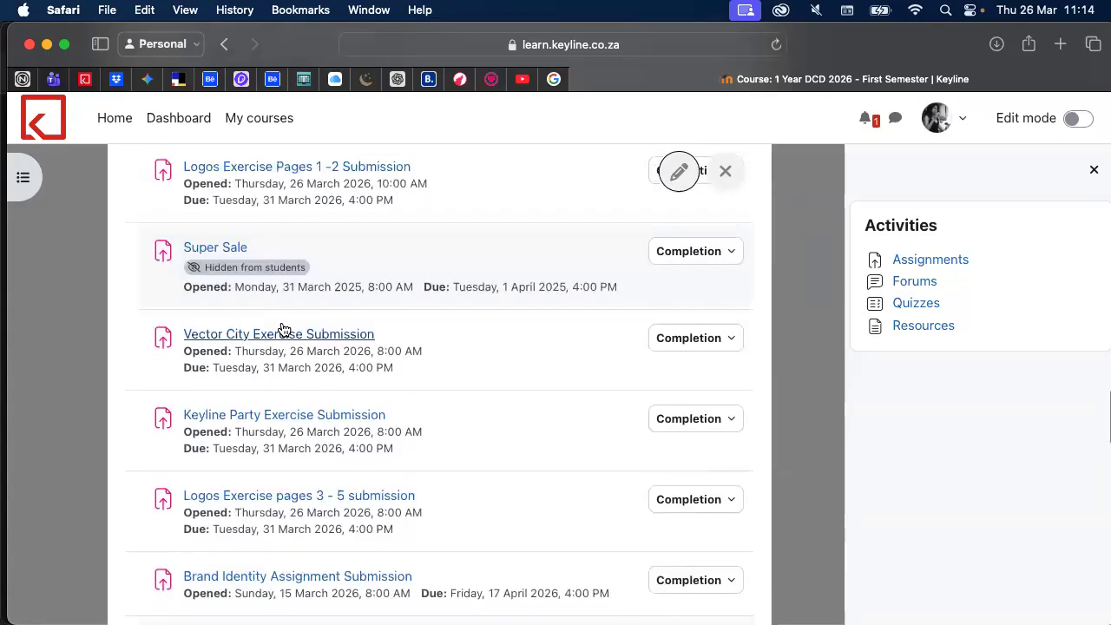
Browse the other section tiles of the course page, then reopen the Illustrator section and look through its manuals and additional notes
scroll(777, 377, "down", 10)
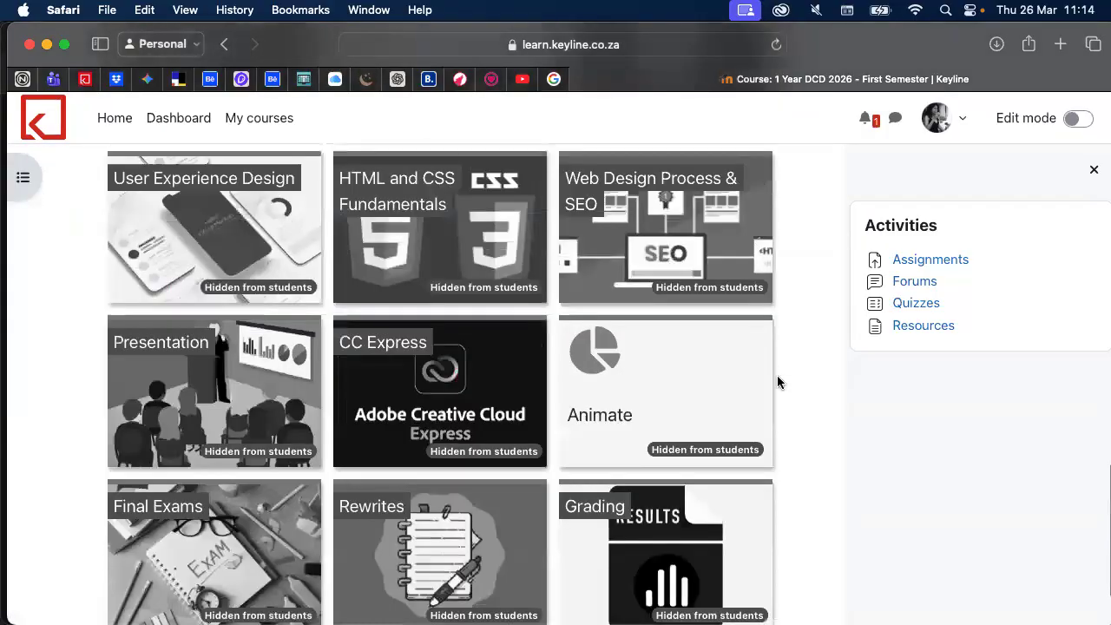
scroll(778, 379, "up", 6)
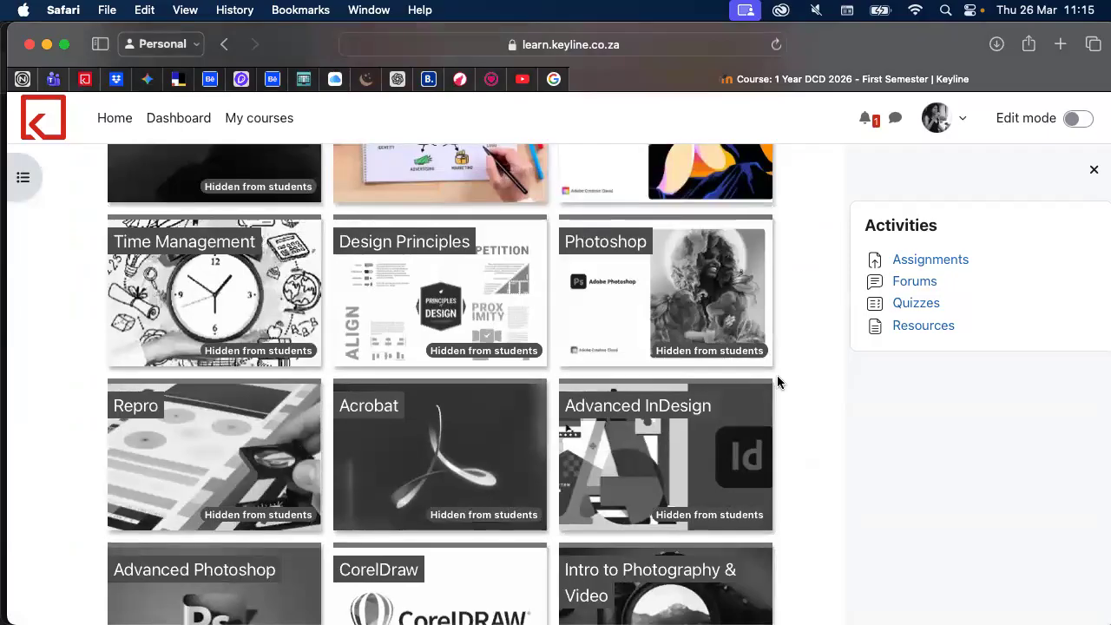
scroll(778, 380, "up", 3)
left_click(639, 301)
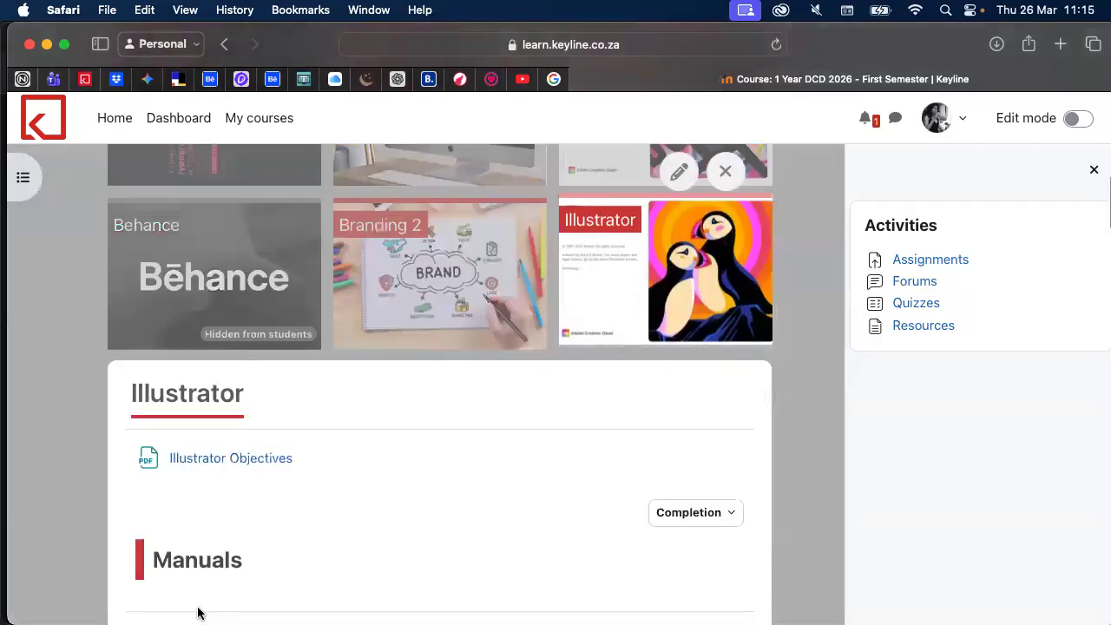
scroll(198, 613, "up", 2)
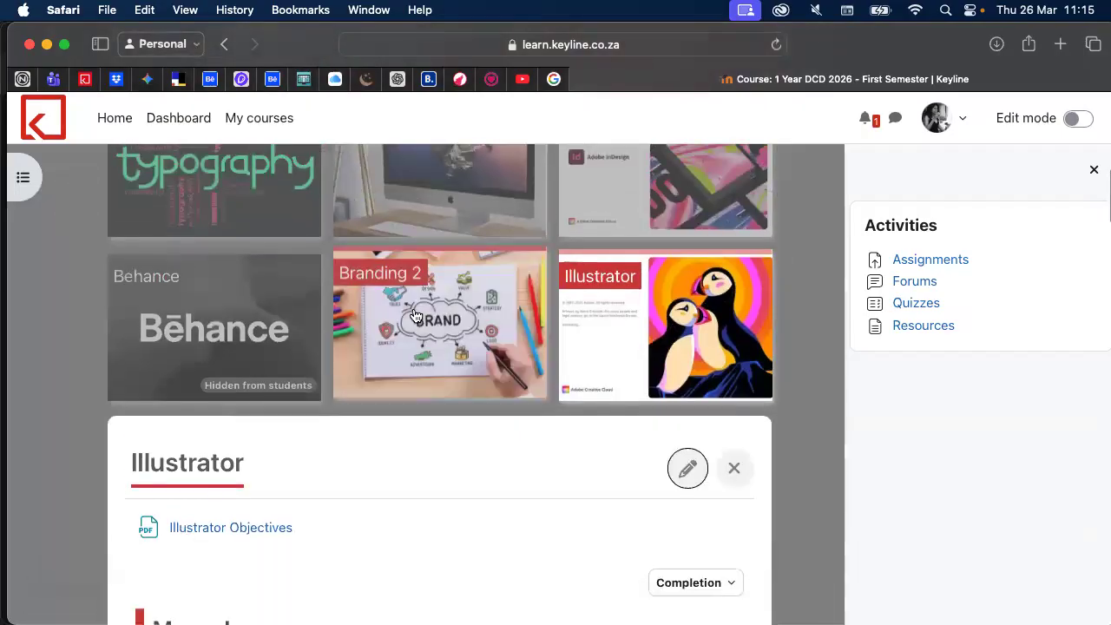
scroll(416, 316, "down", 5)
scroll(415, 316, "down", 1)
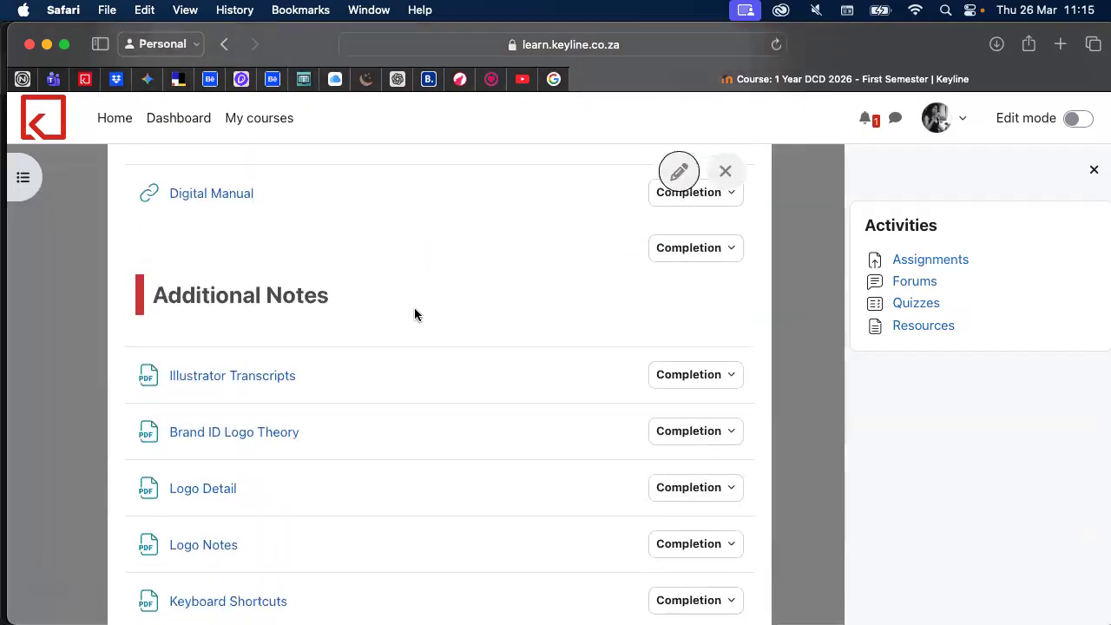
Switch the course view to the Student role and check the Submissions list in the Illustrator section
left_click(962, 119)
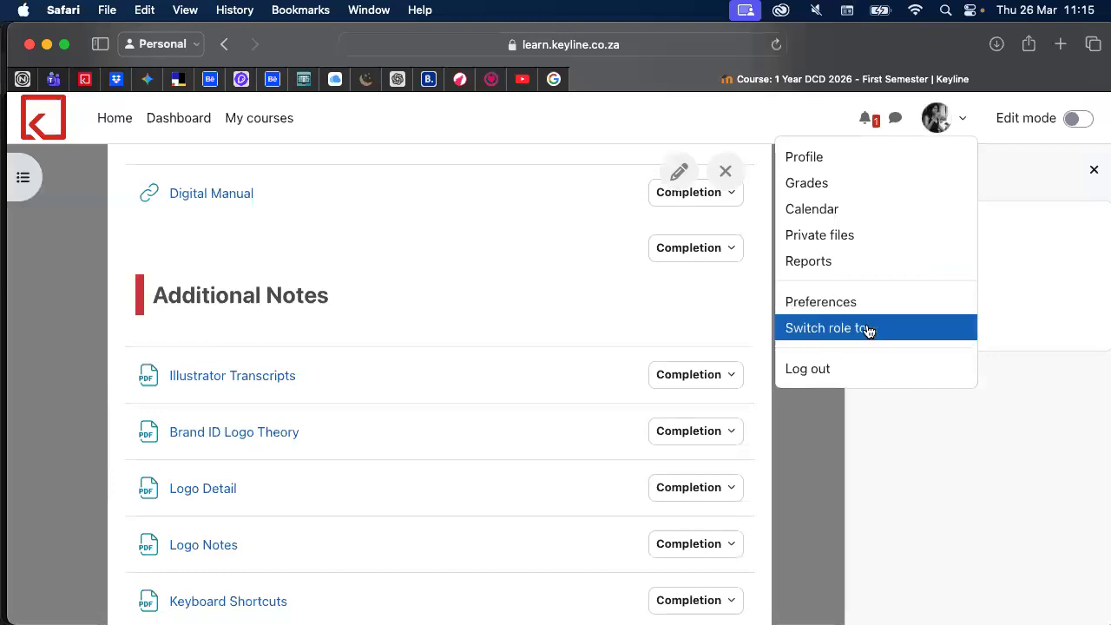
left_click(865, 326)
left_click(116, 479)
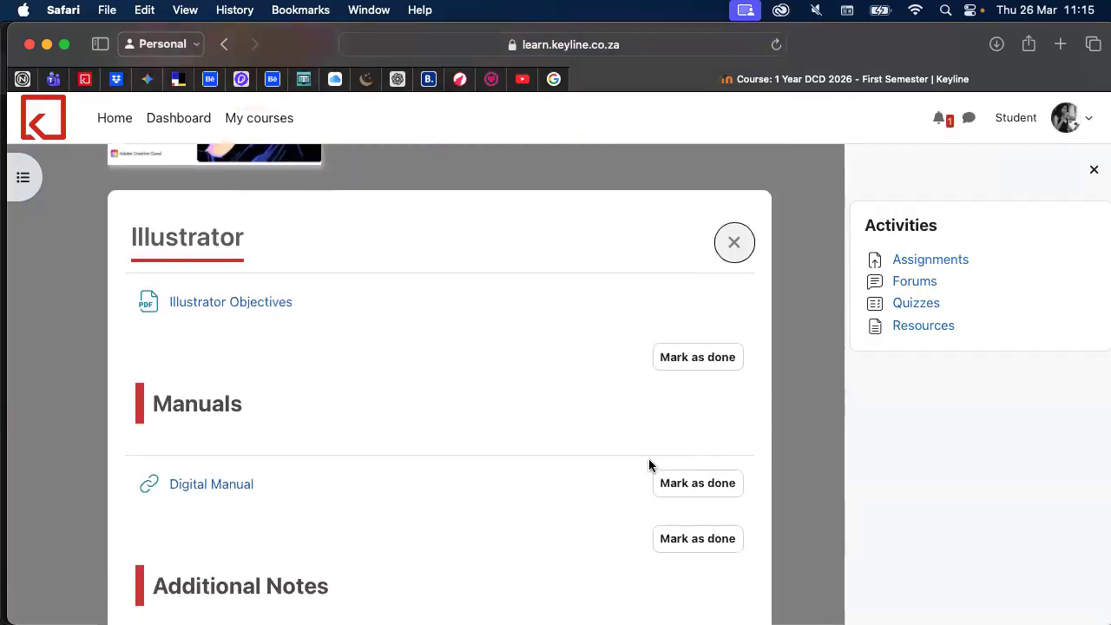
scroll(647, 434, "down", 10)
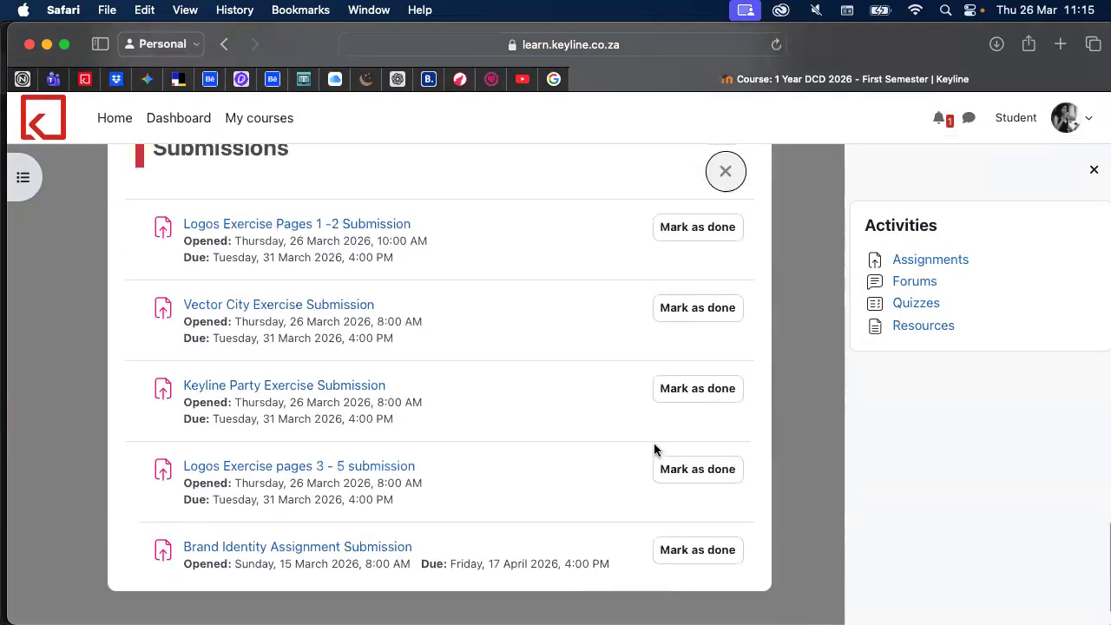
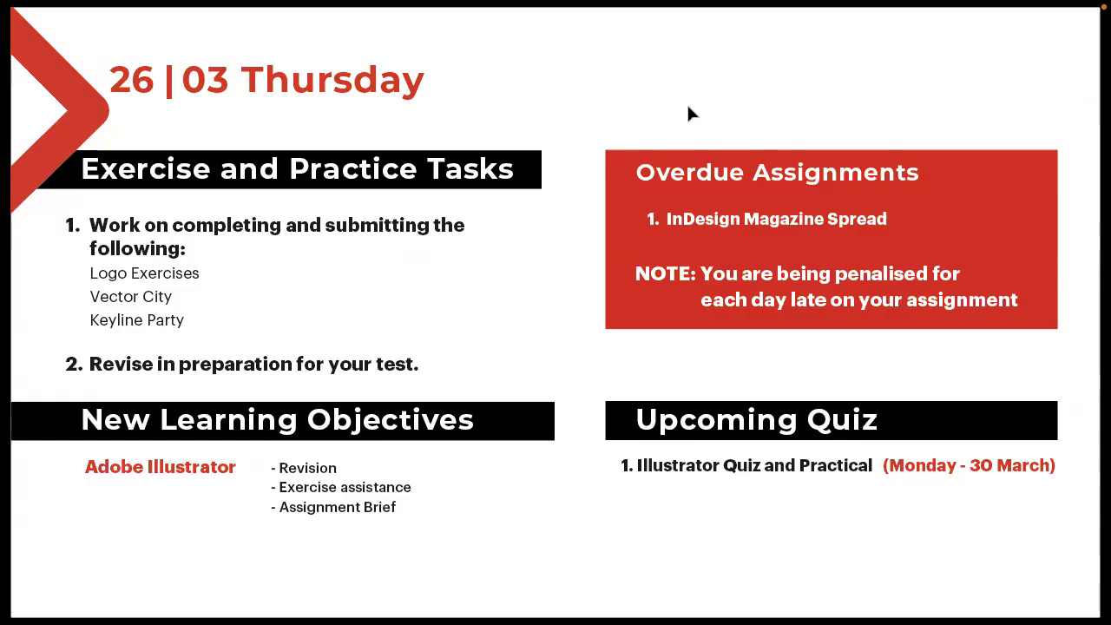
Leave presentation mode in Illustrator and close the Morning Task 2026 document without saving its changes
key("Escape")
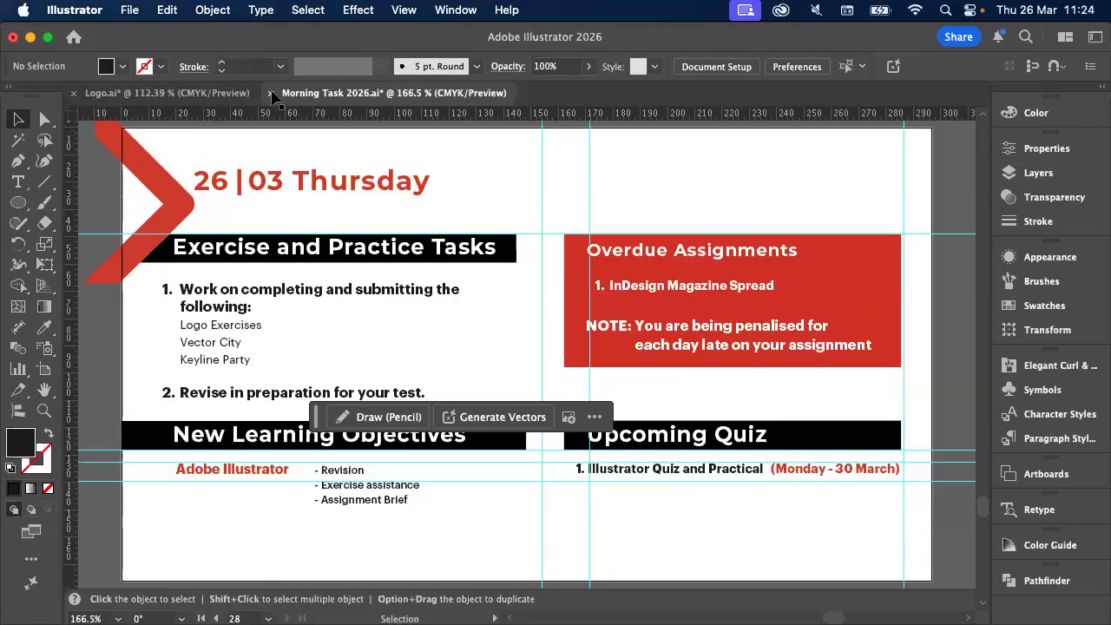
key("super+w")
left_click(734, 370)
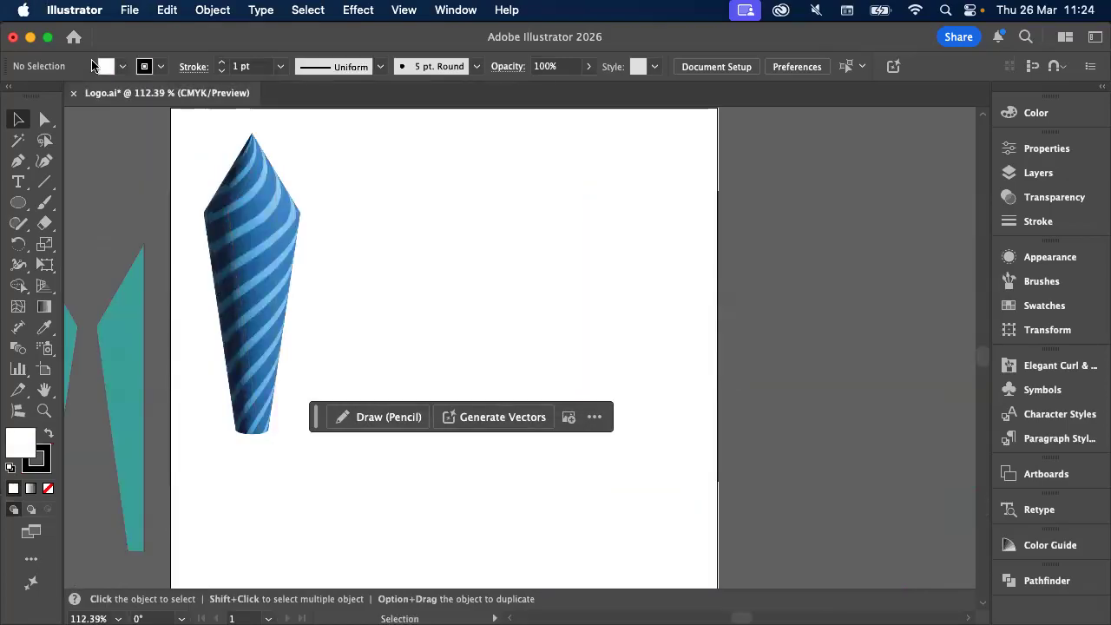
Reopen Morning Task 2026 from the recent files, ignoring all missing linked files
left_click(74, 36)
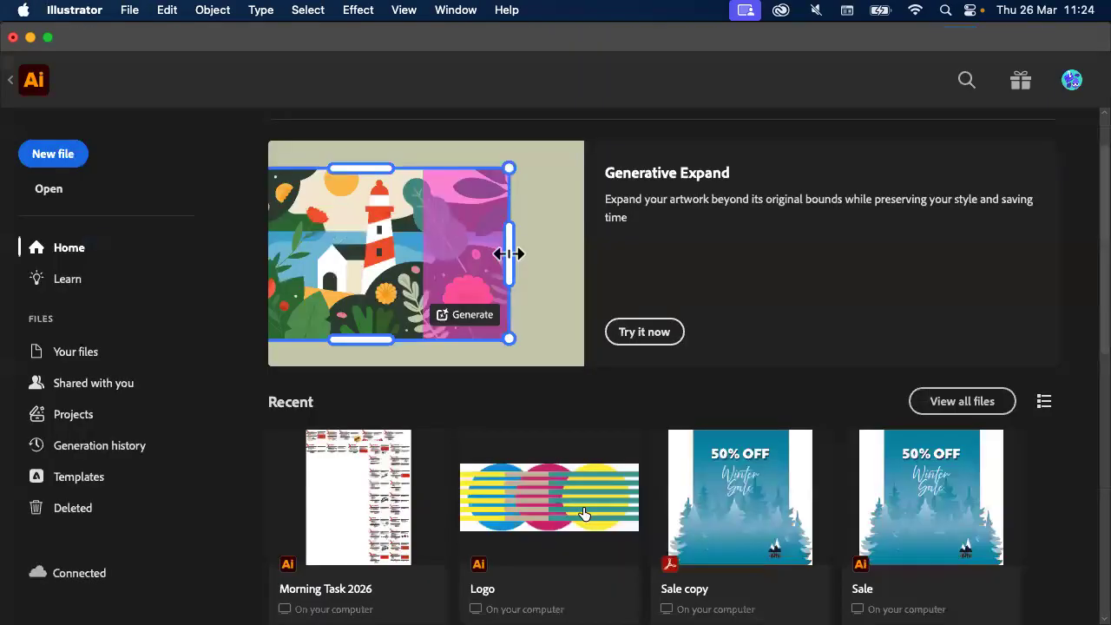
left_click(322, 539)
left_click(653, 252)
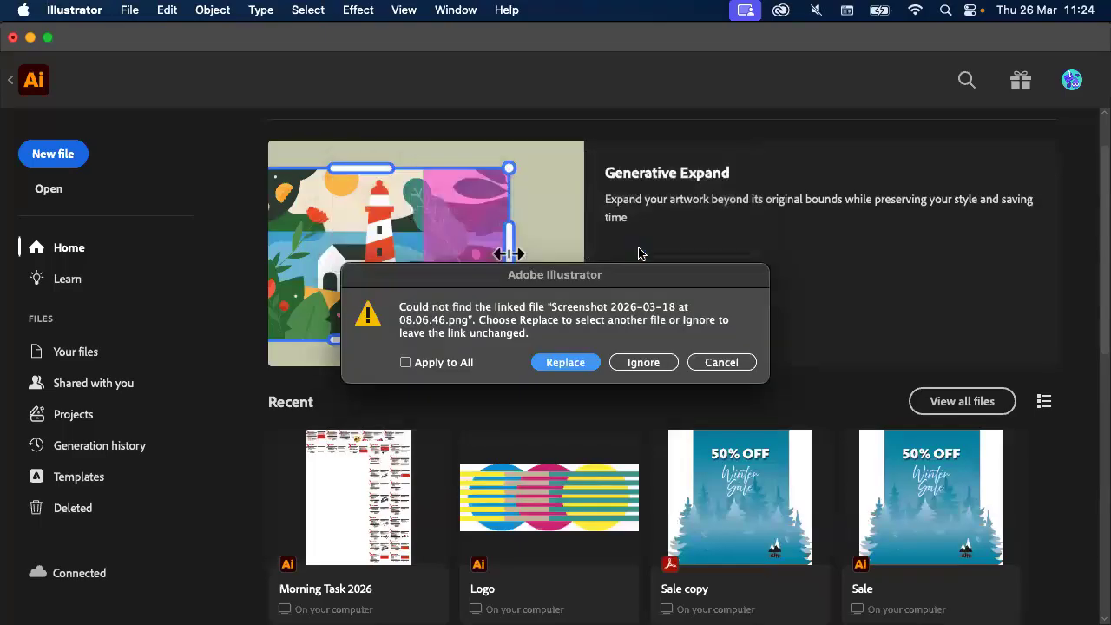
left_click(646, 361)
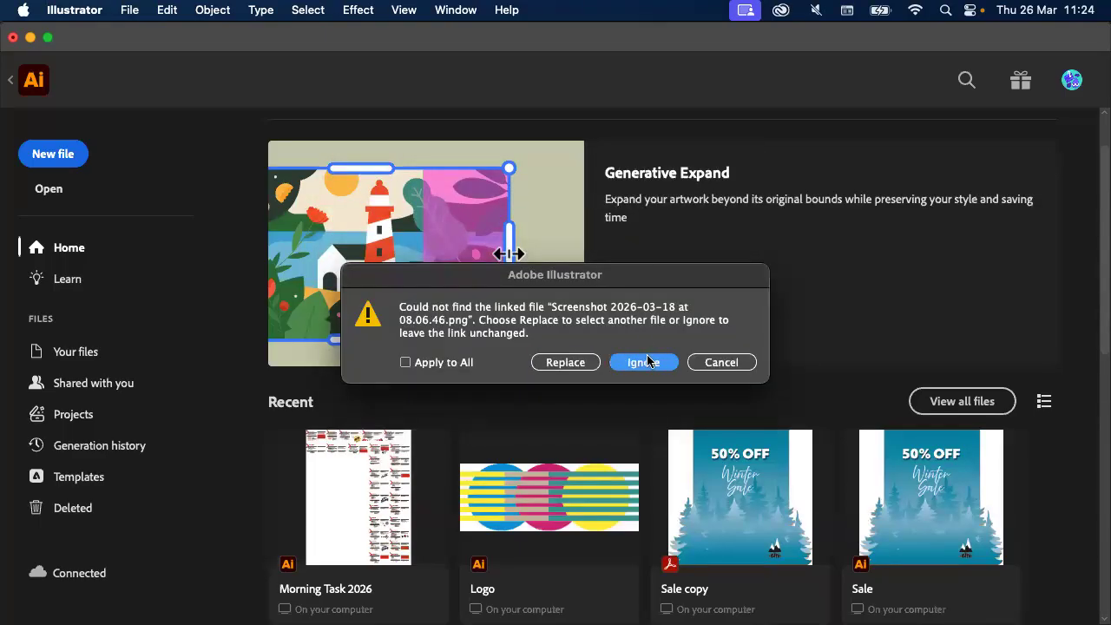
left_click(404, 362)
left_click(644, 362)
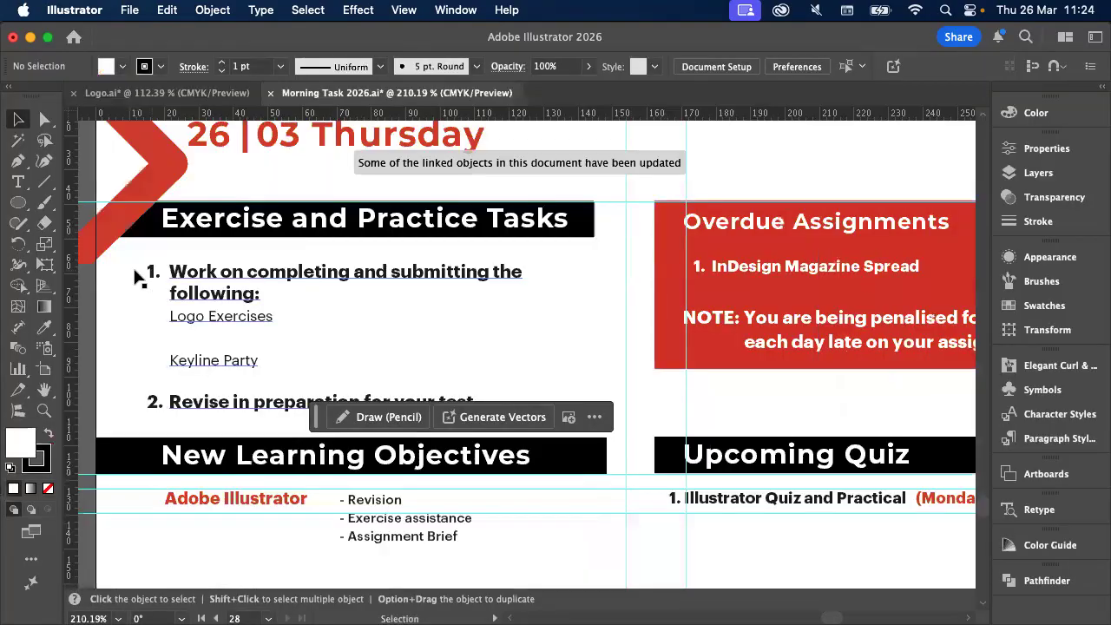
Fit the 26|03 Thursday artboard in the window and show it in presentation mode
key("super+0")
key("shift+f")
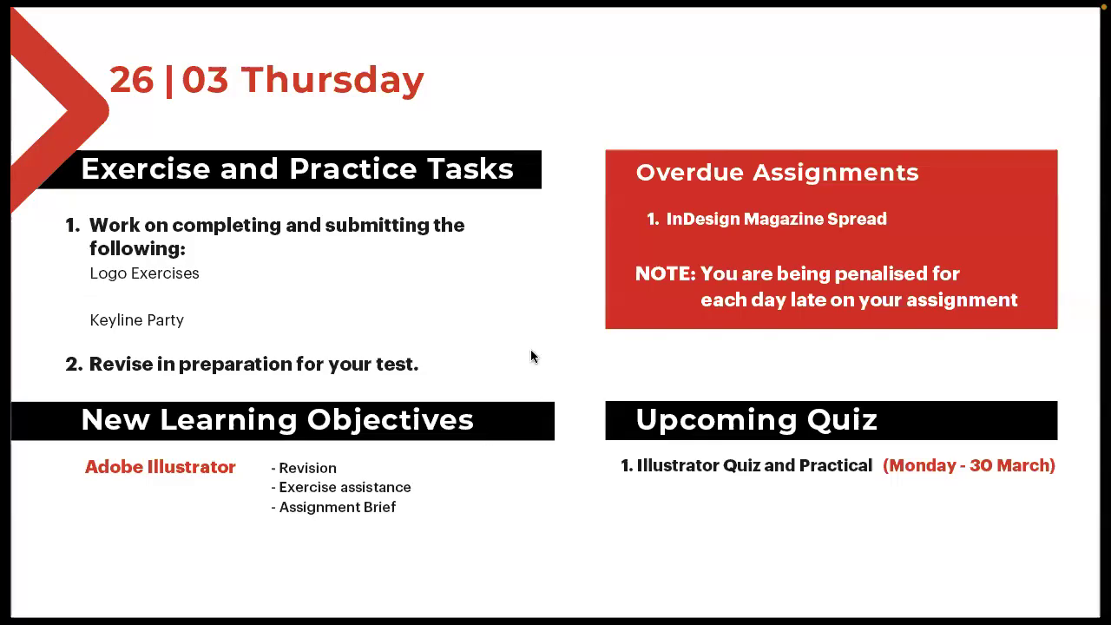